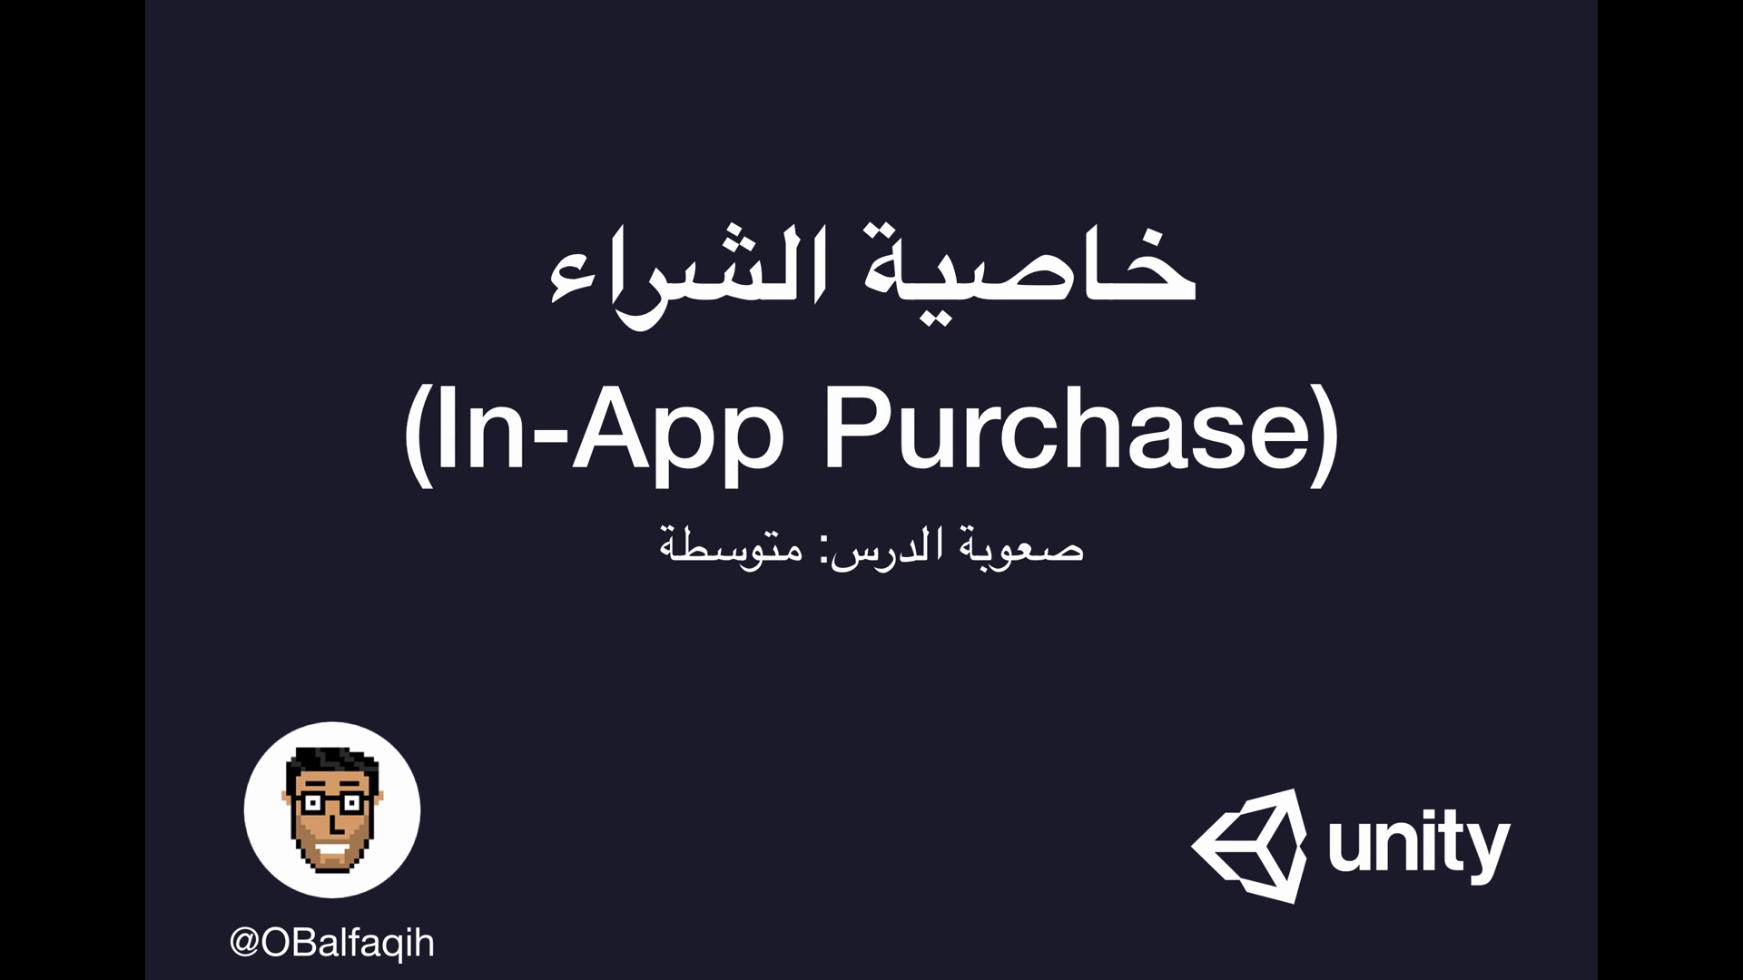
Step: Advance the slideshow to the Requirements slide and reveal its first bullet
key("Right")
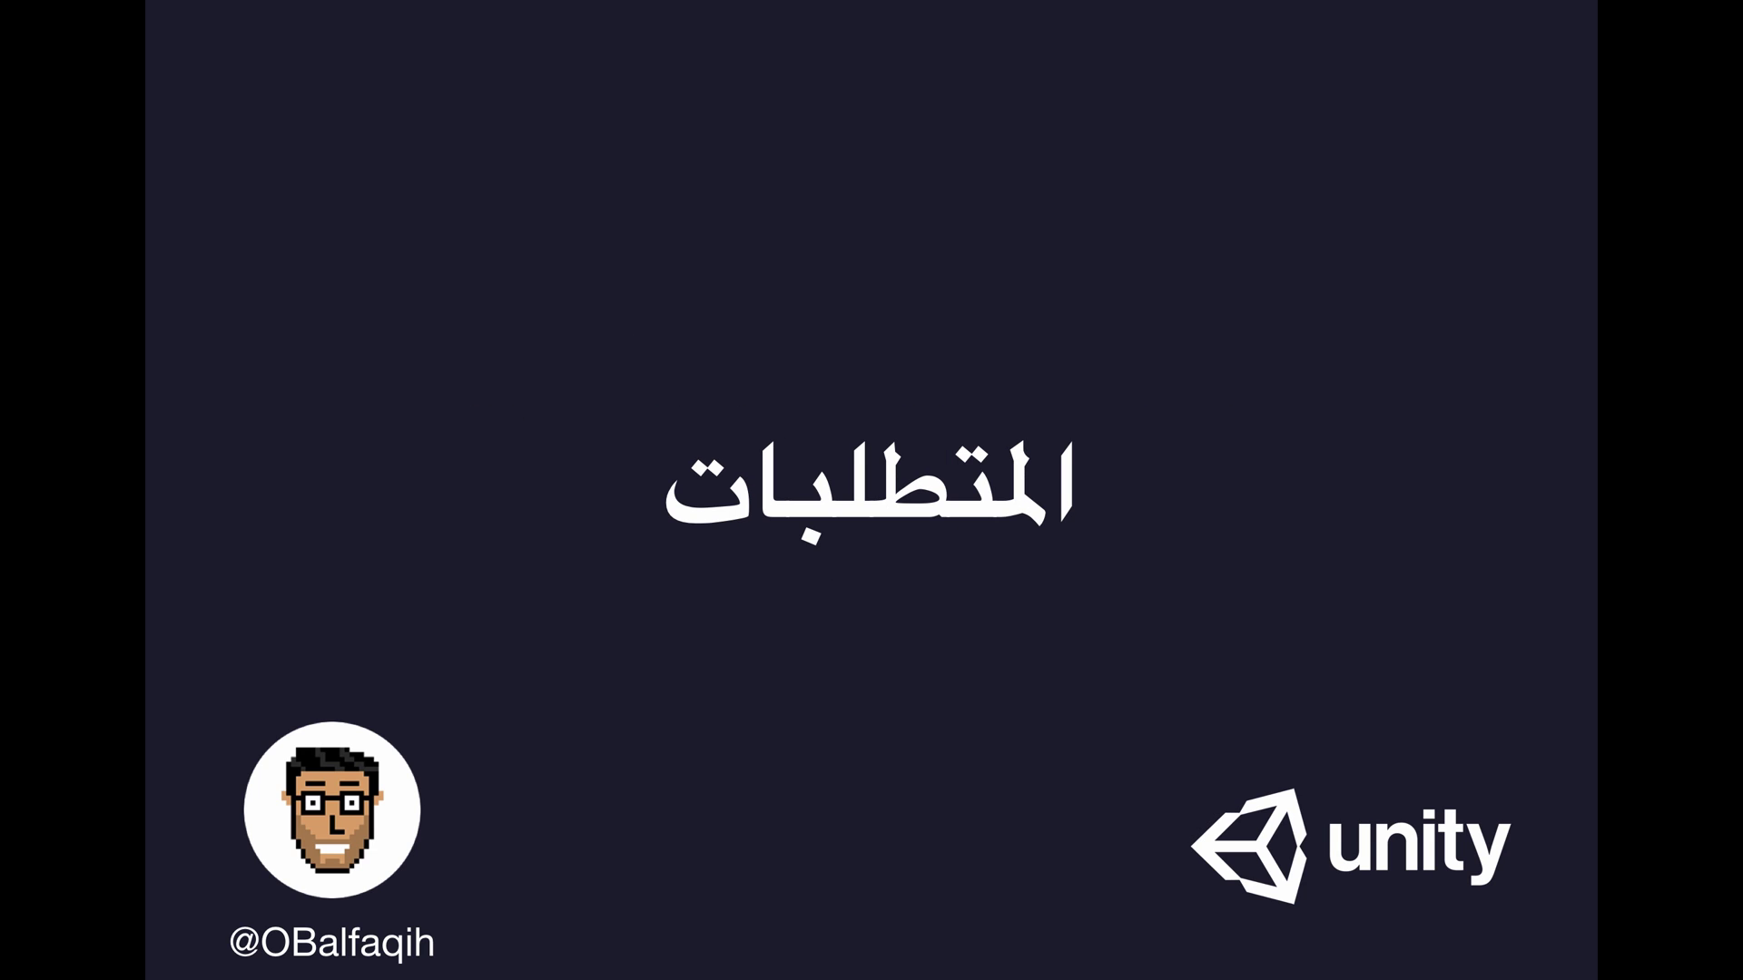
key("Right")
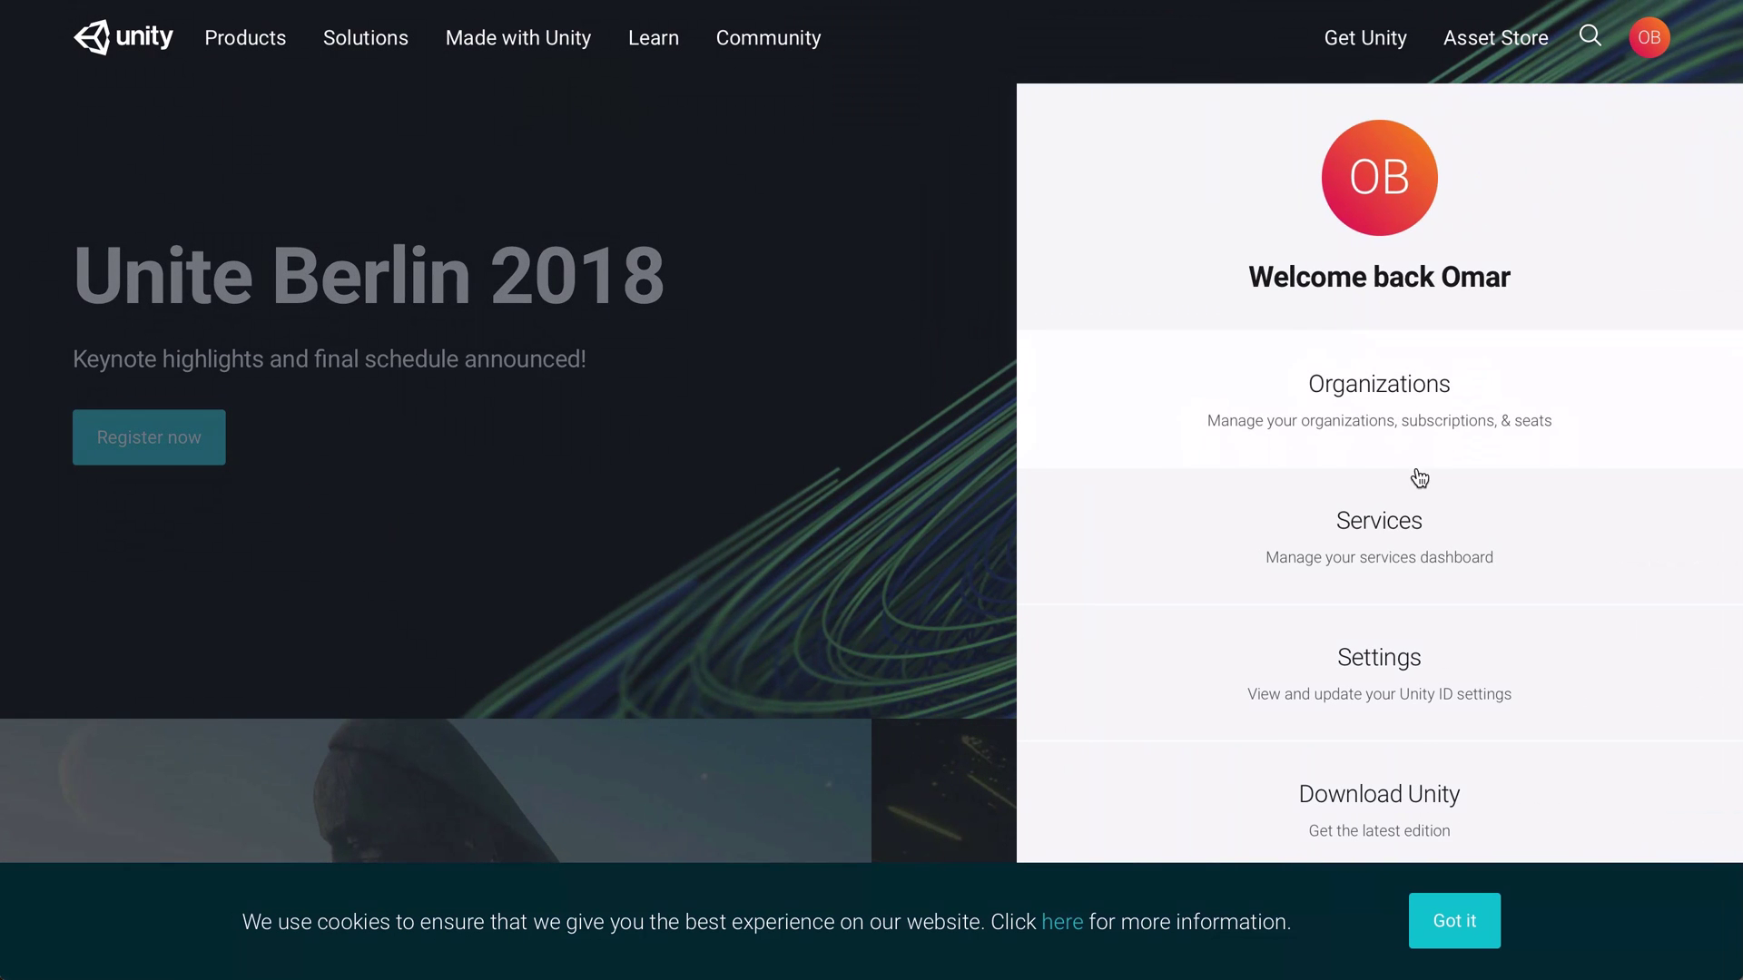
Step: Add a Unity ID organization named OB_DEV_TEST from the Organizations page
left_click(1303, 424)
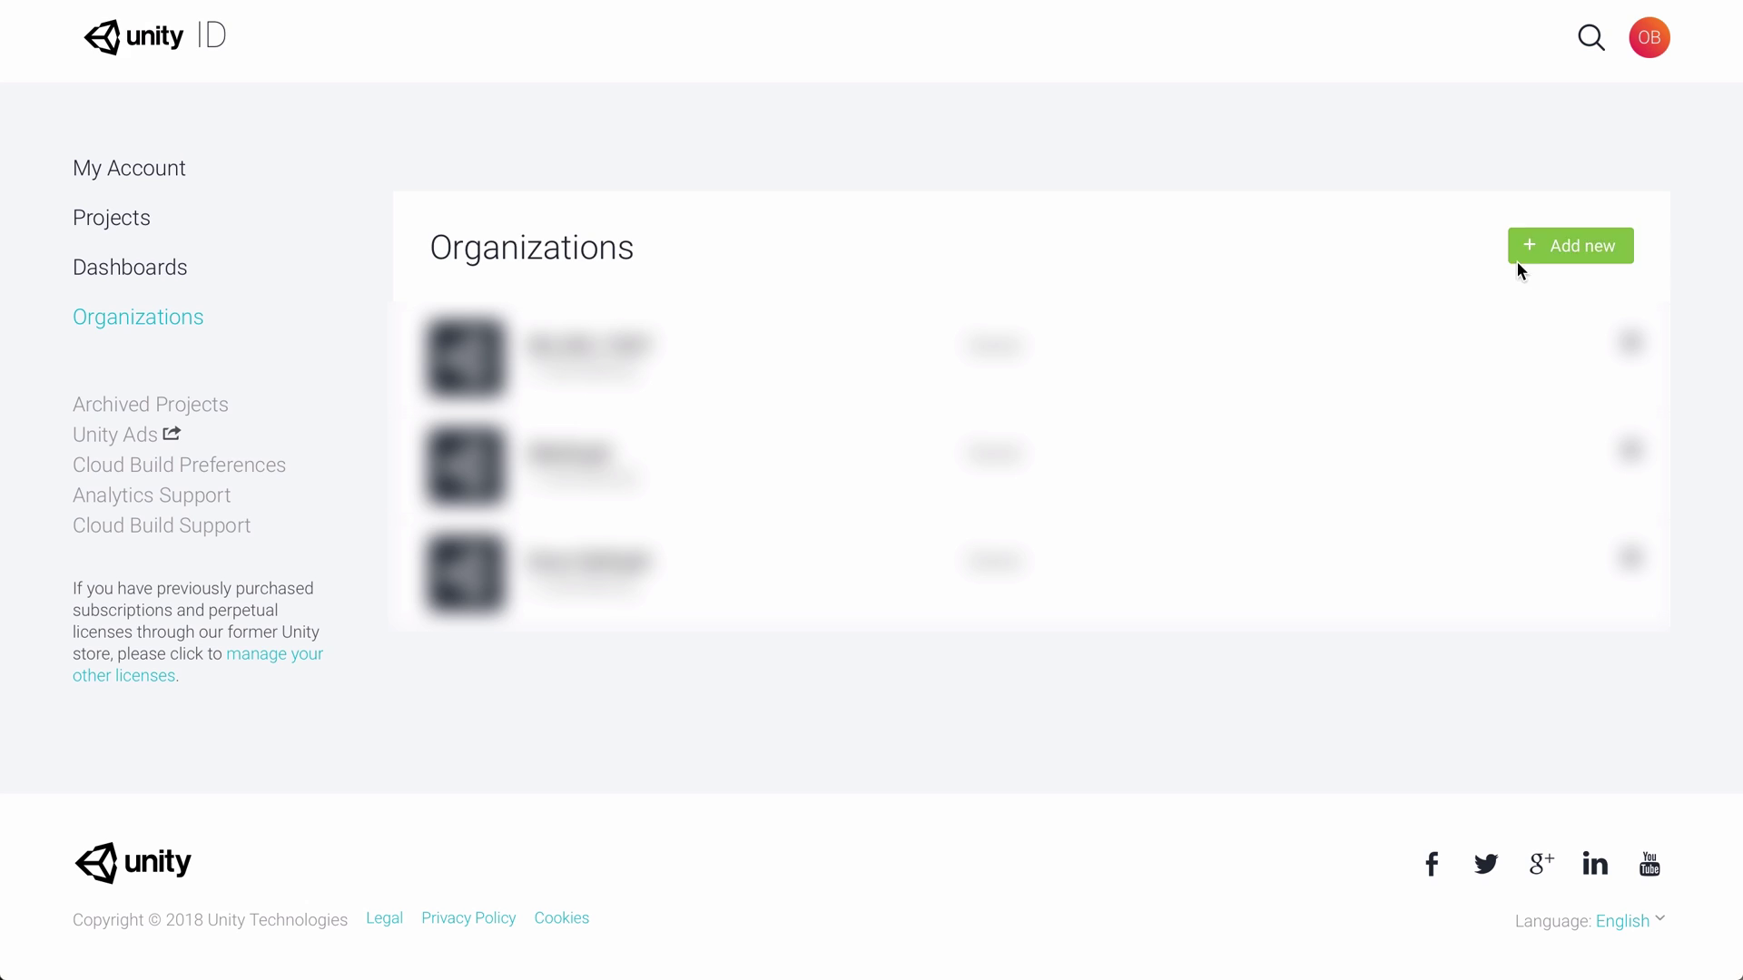
left_click(1569, 244)
type("OB_DEV_TEST")
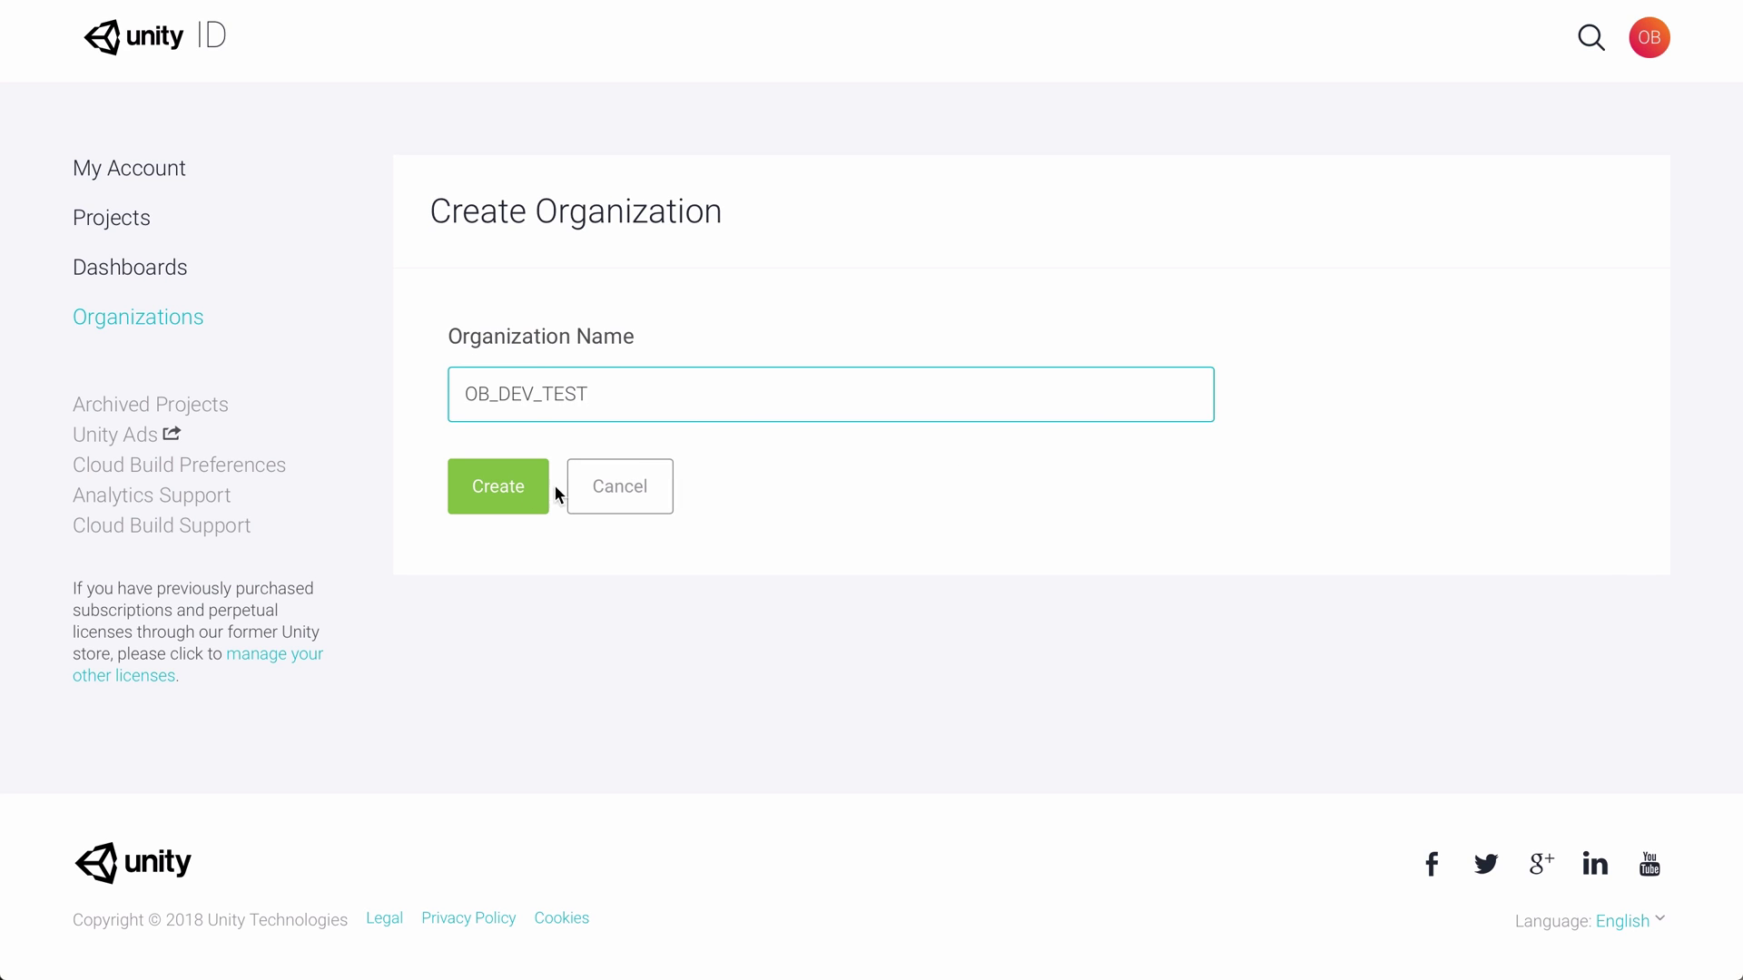
left_click(543, 488)
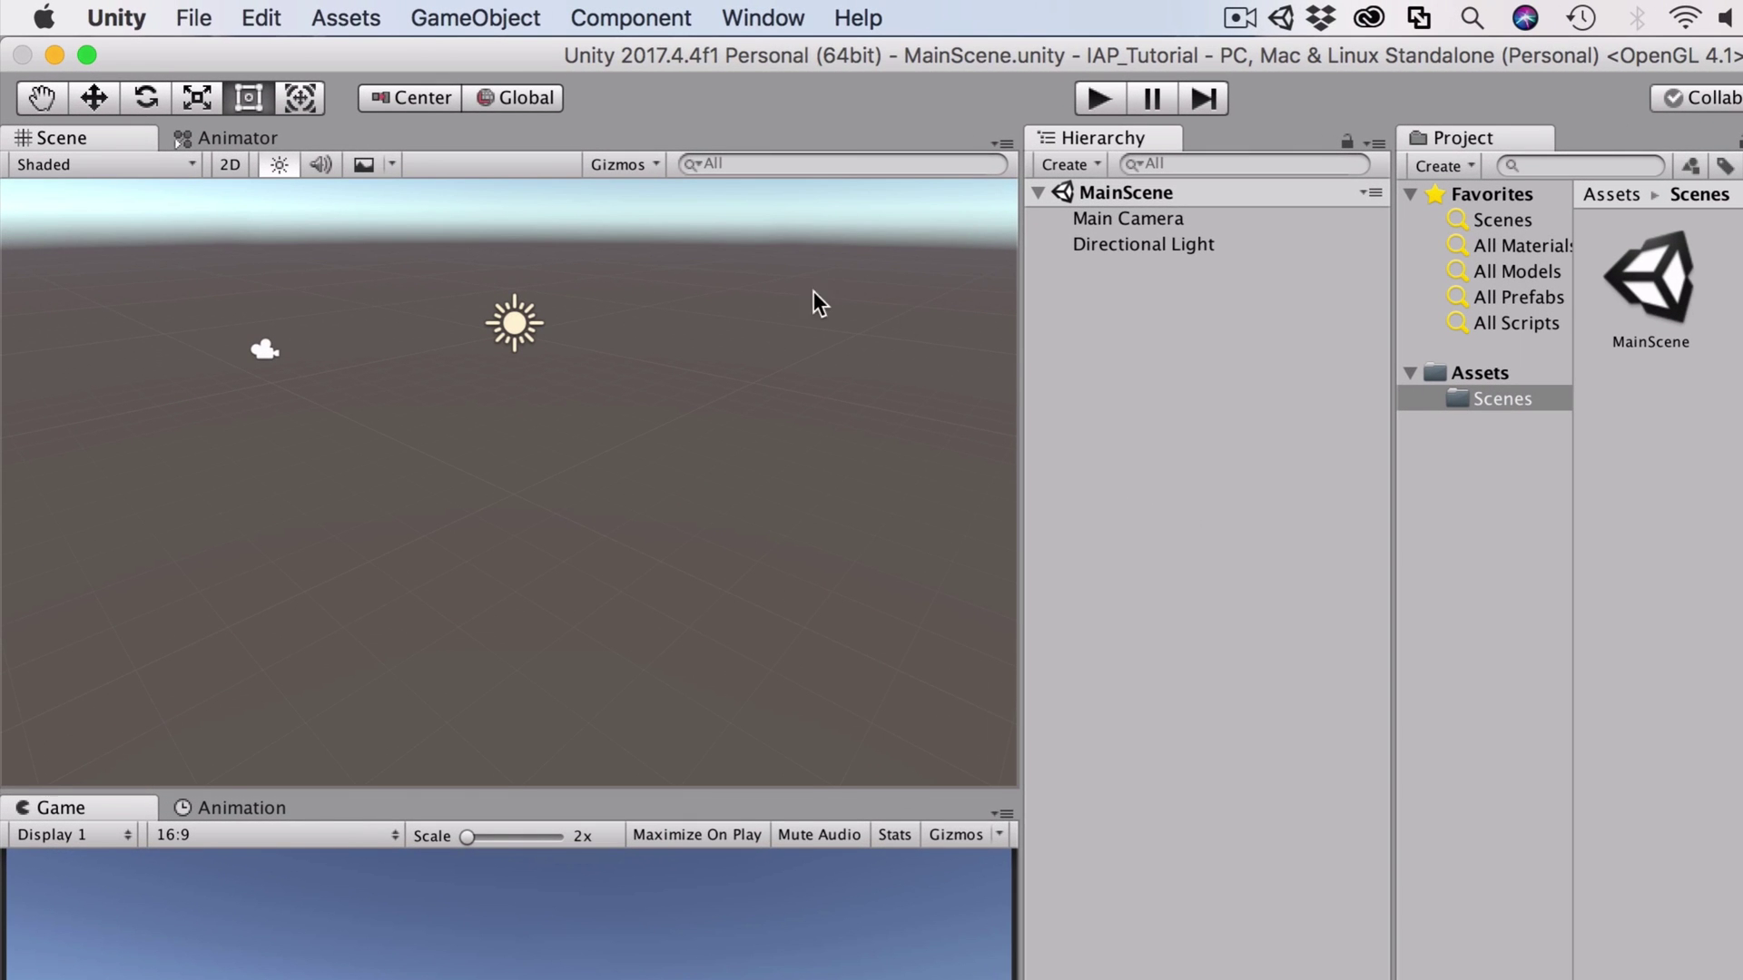
Step: Create a Unity Project ID for the project under the OB_DEV_TEST organization in Services
left_click(748, 20)
left_click(755, 203)
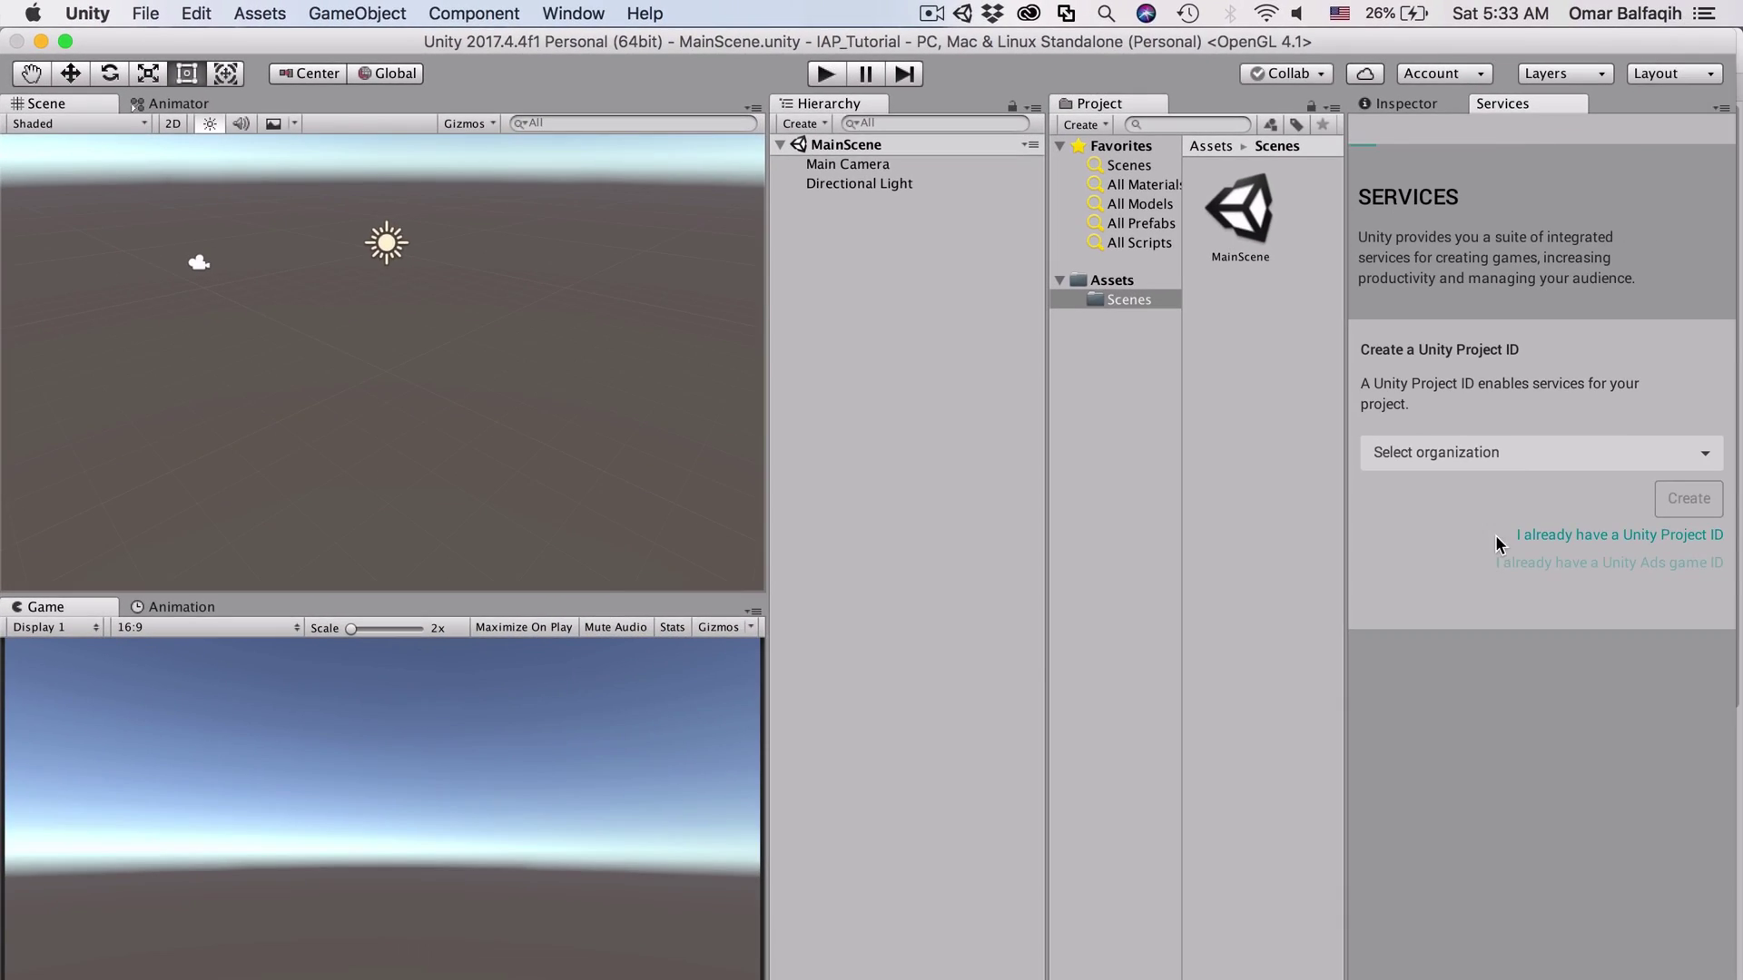
left_click(1523, 455)
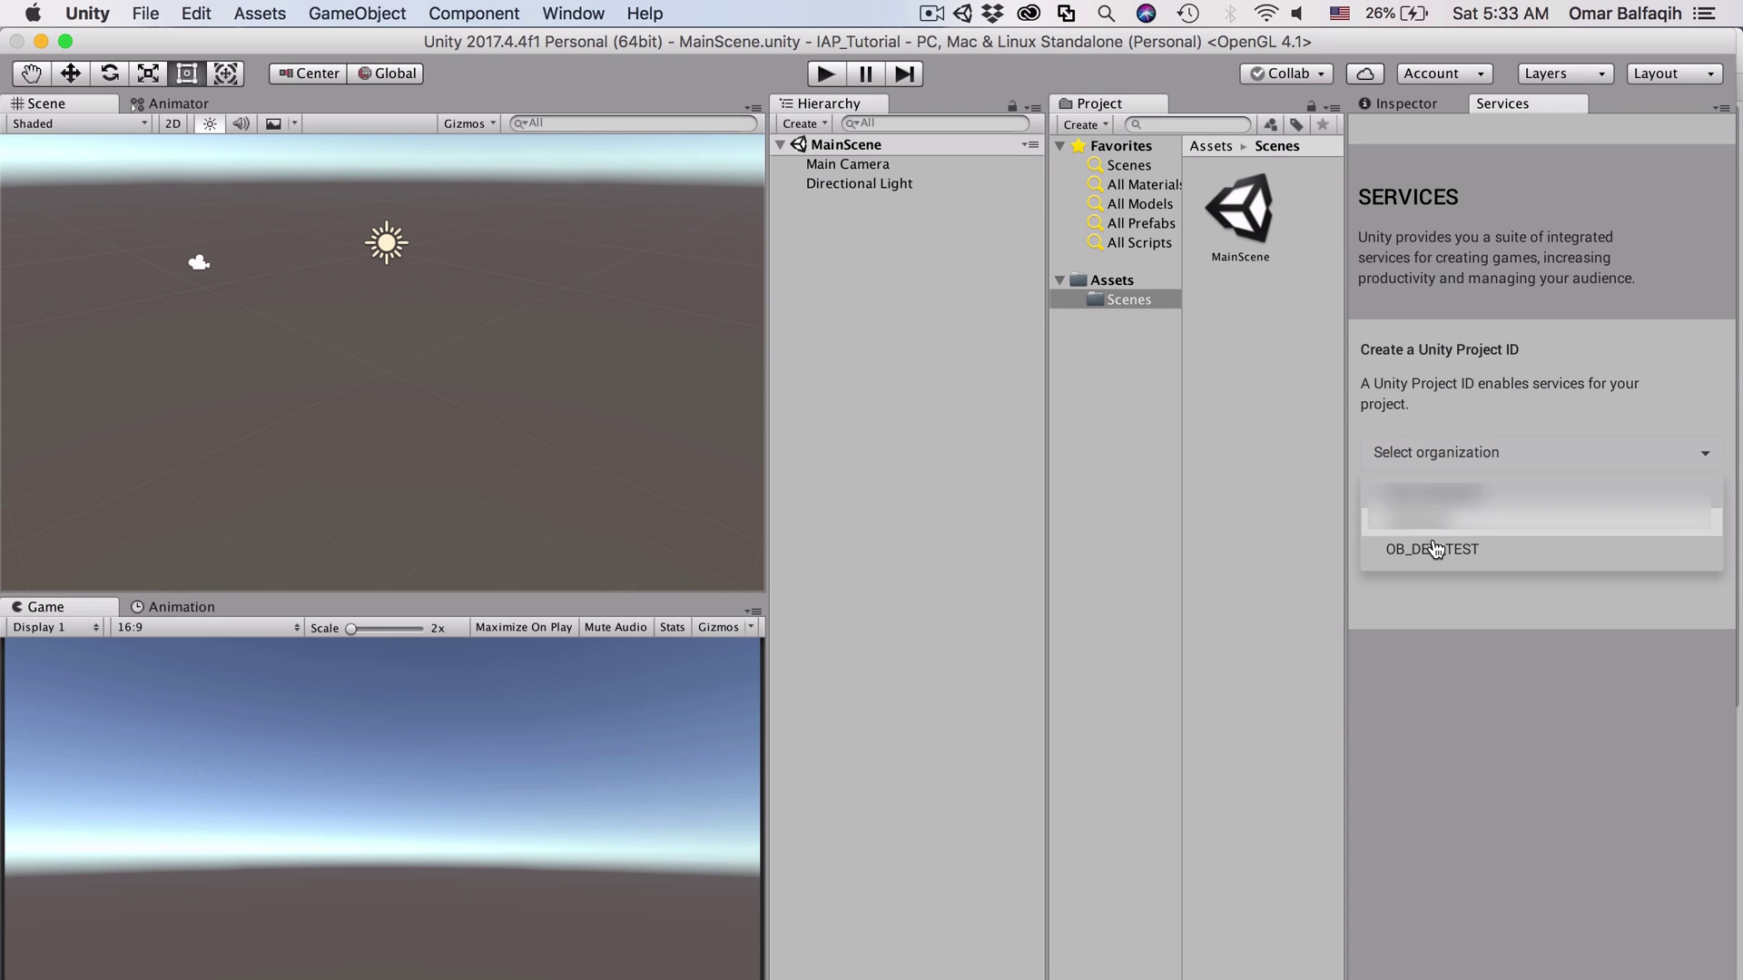
left_click(1497, 555)
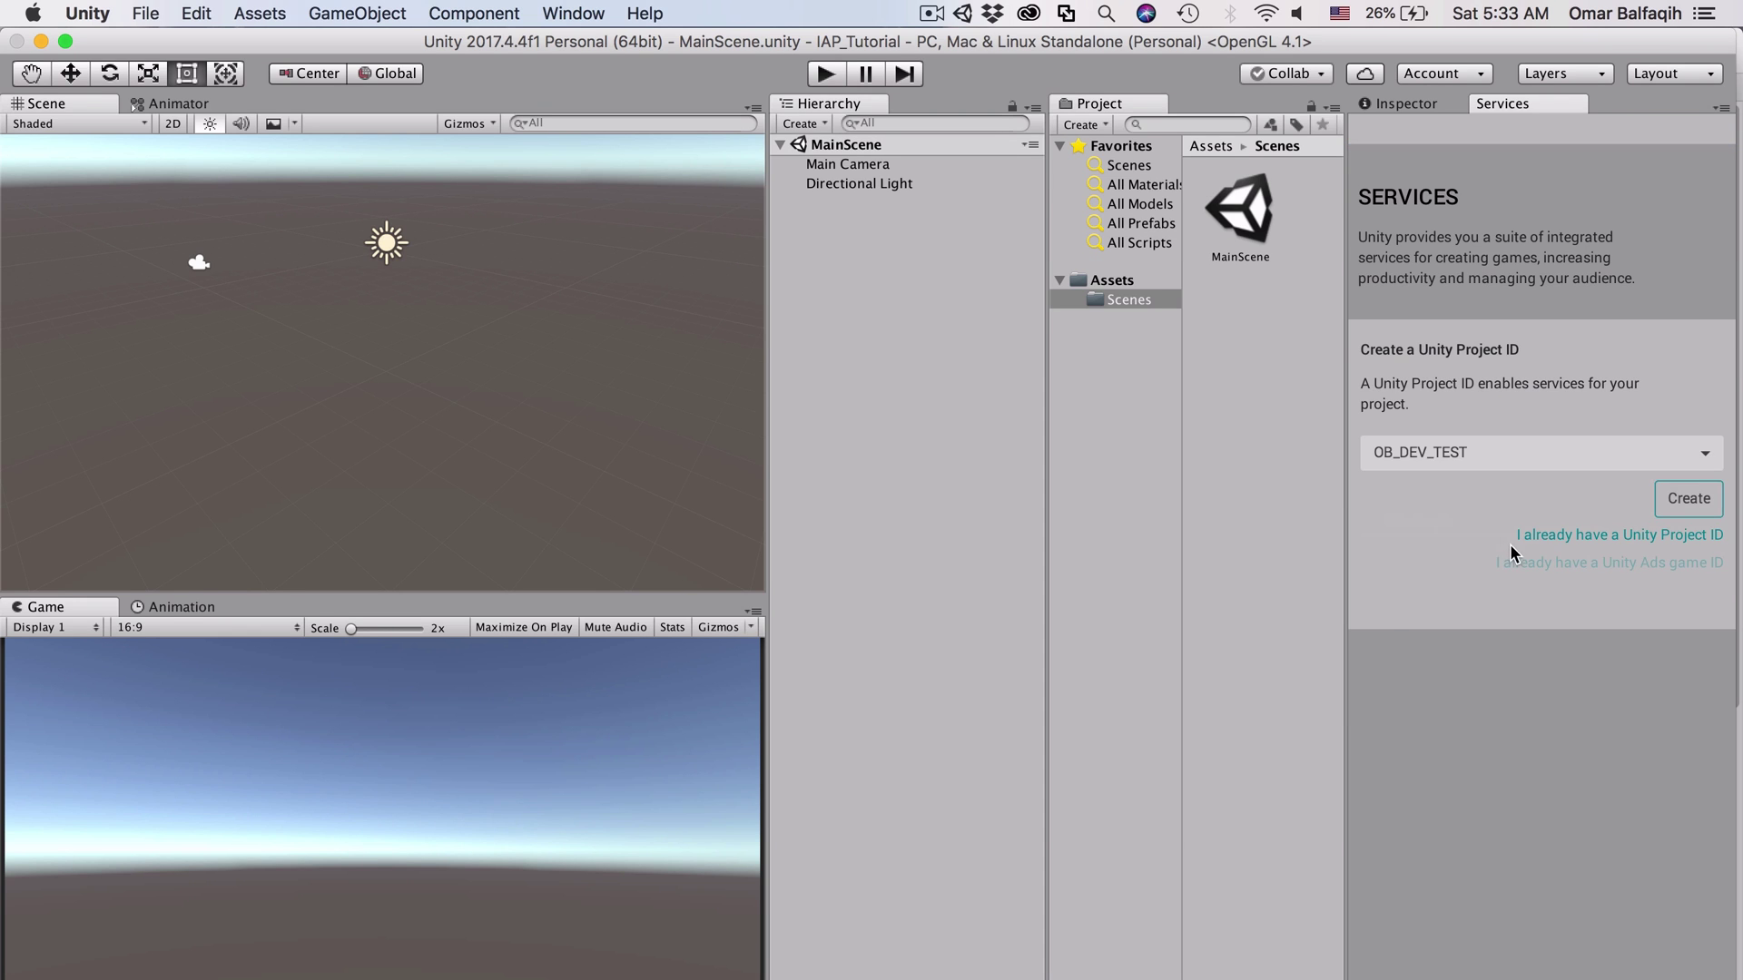
left_click(1685, 499)
Step: Switch In-App Purchasing on and confirm the children-under-13 designation
scroll(1576, 662, "down", 1)
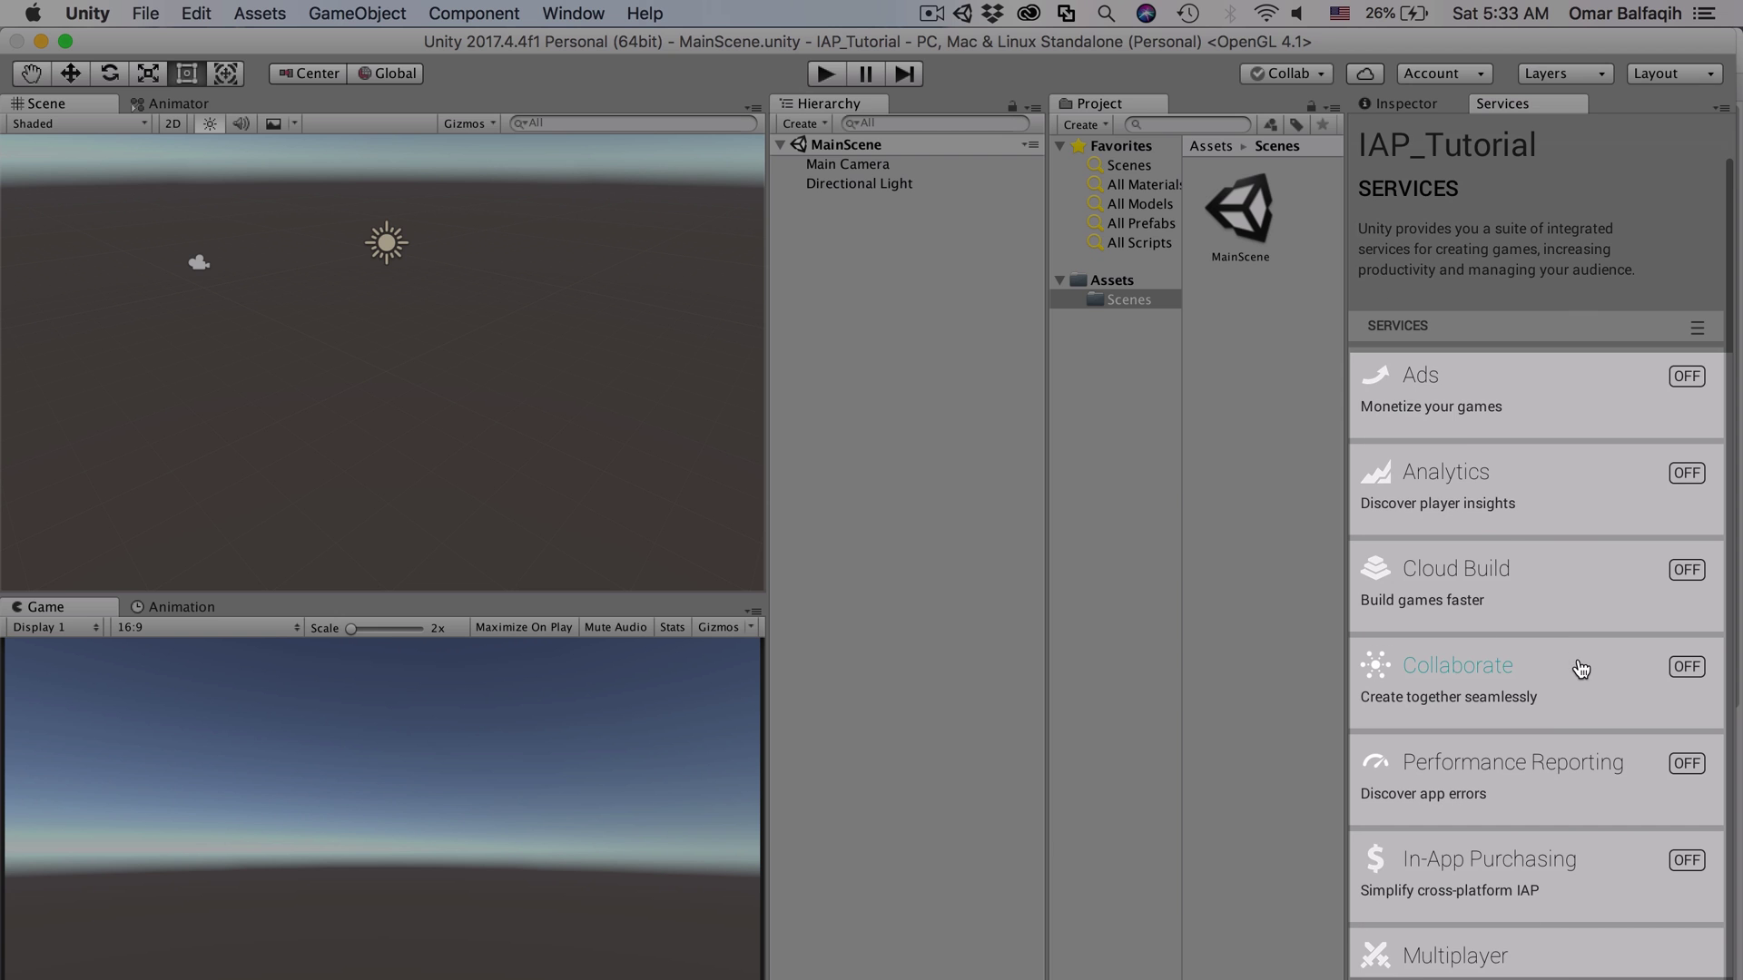
left_click(1507, 870)
left_click(1687, 224)
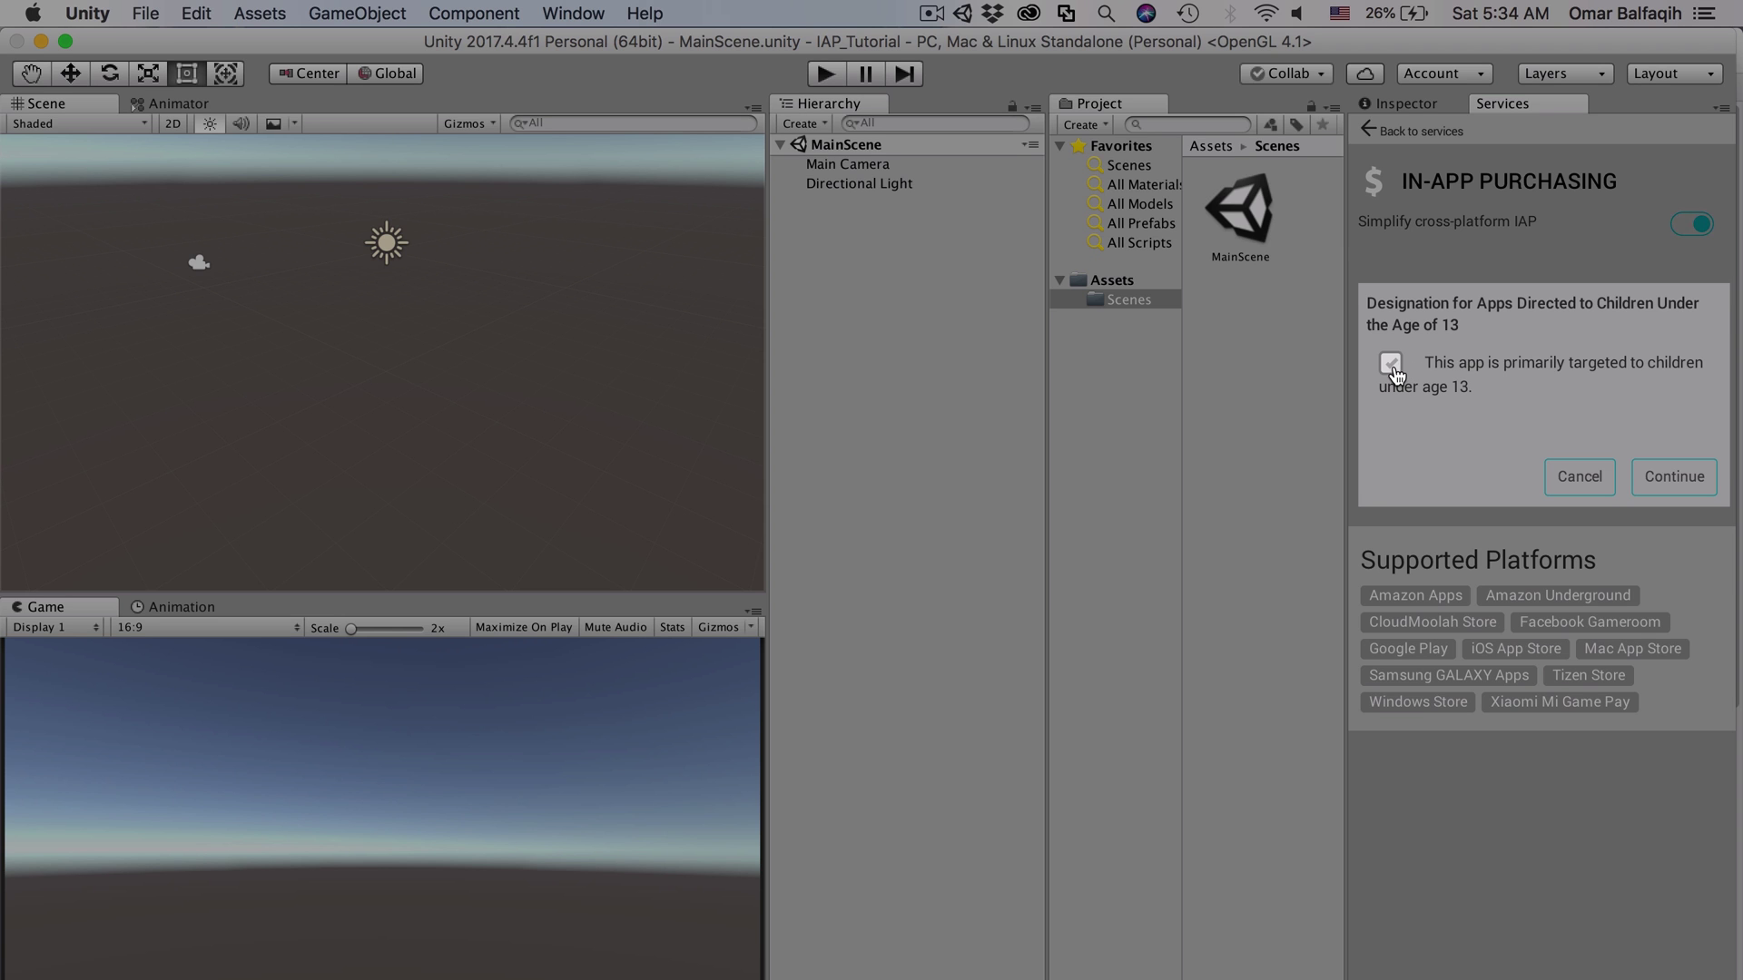
left_click(1691, 486)
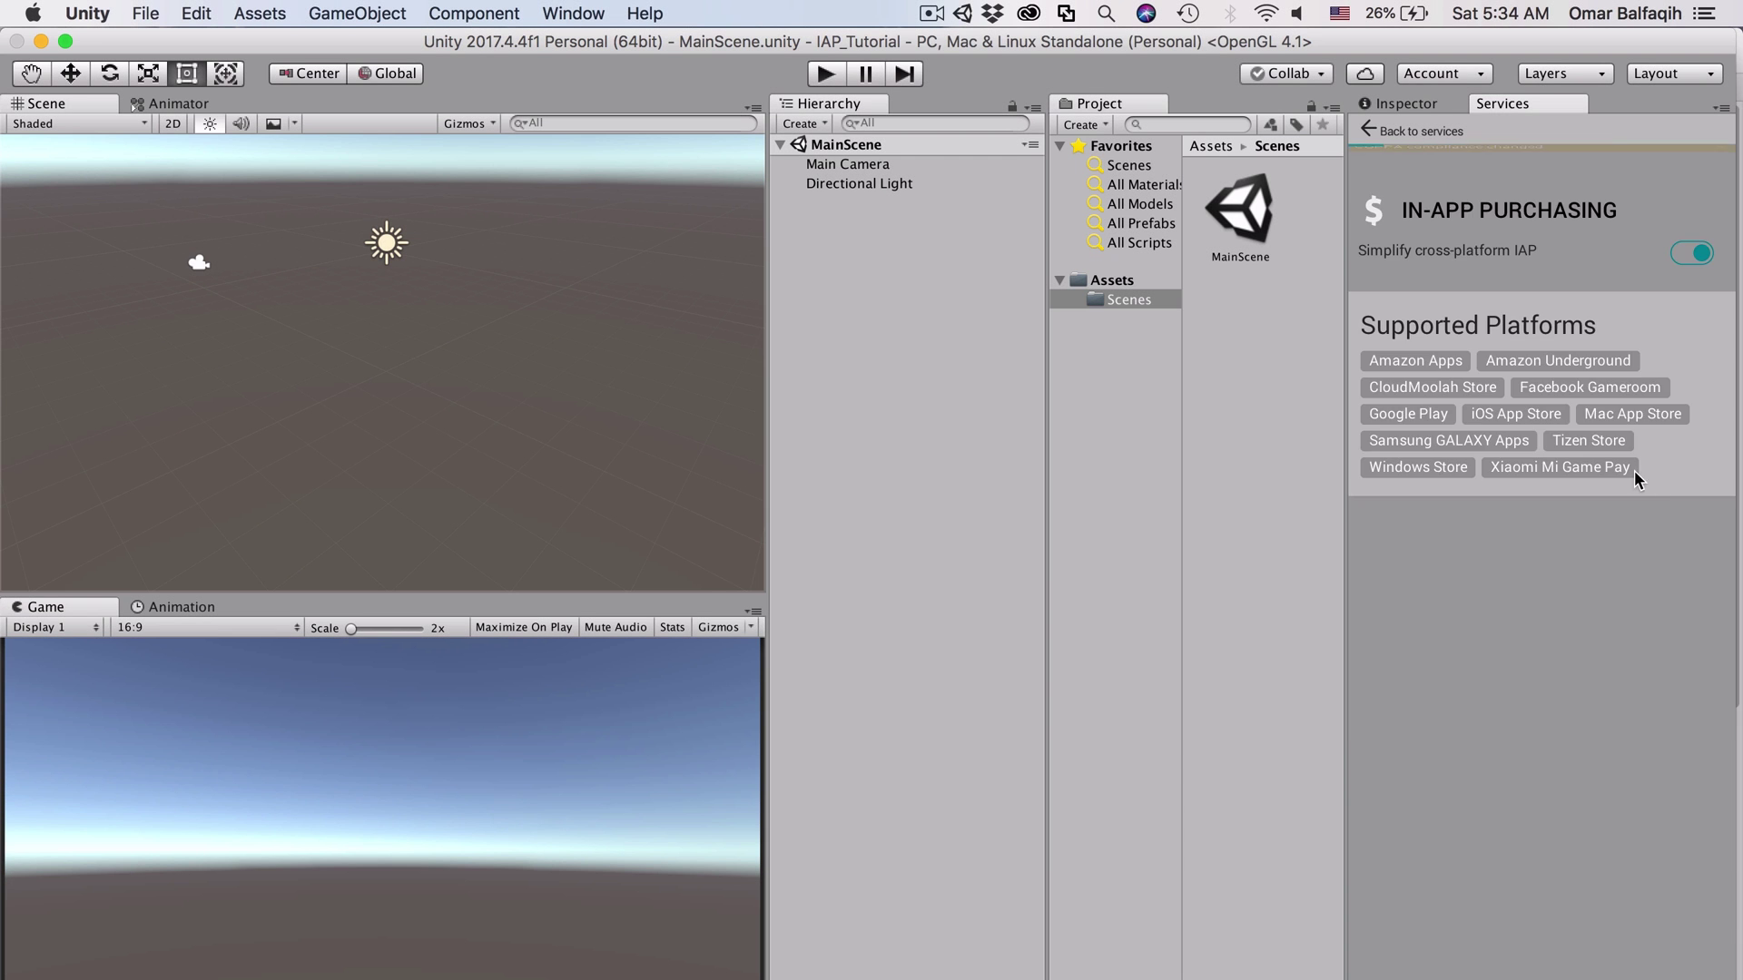
Step: Return to In-App Purchasing settings and focus the Google public key field
left_click(1367, 128)
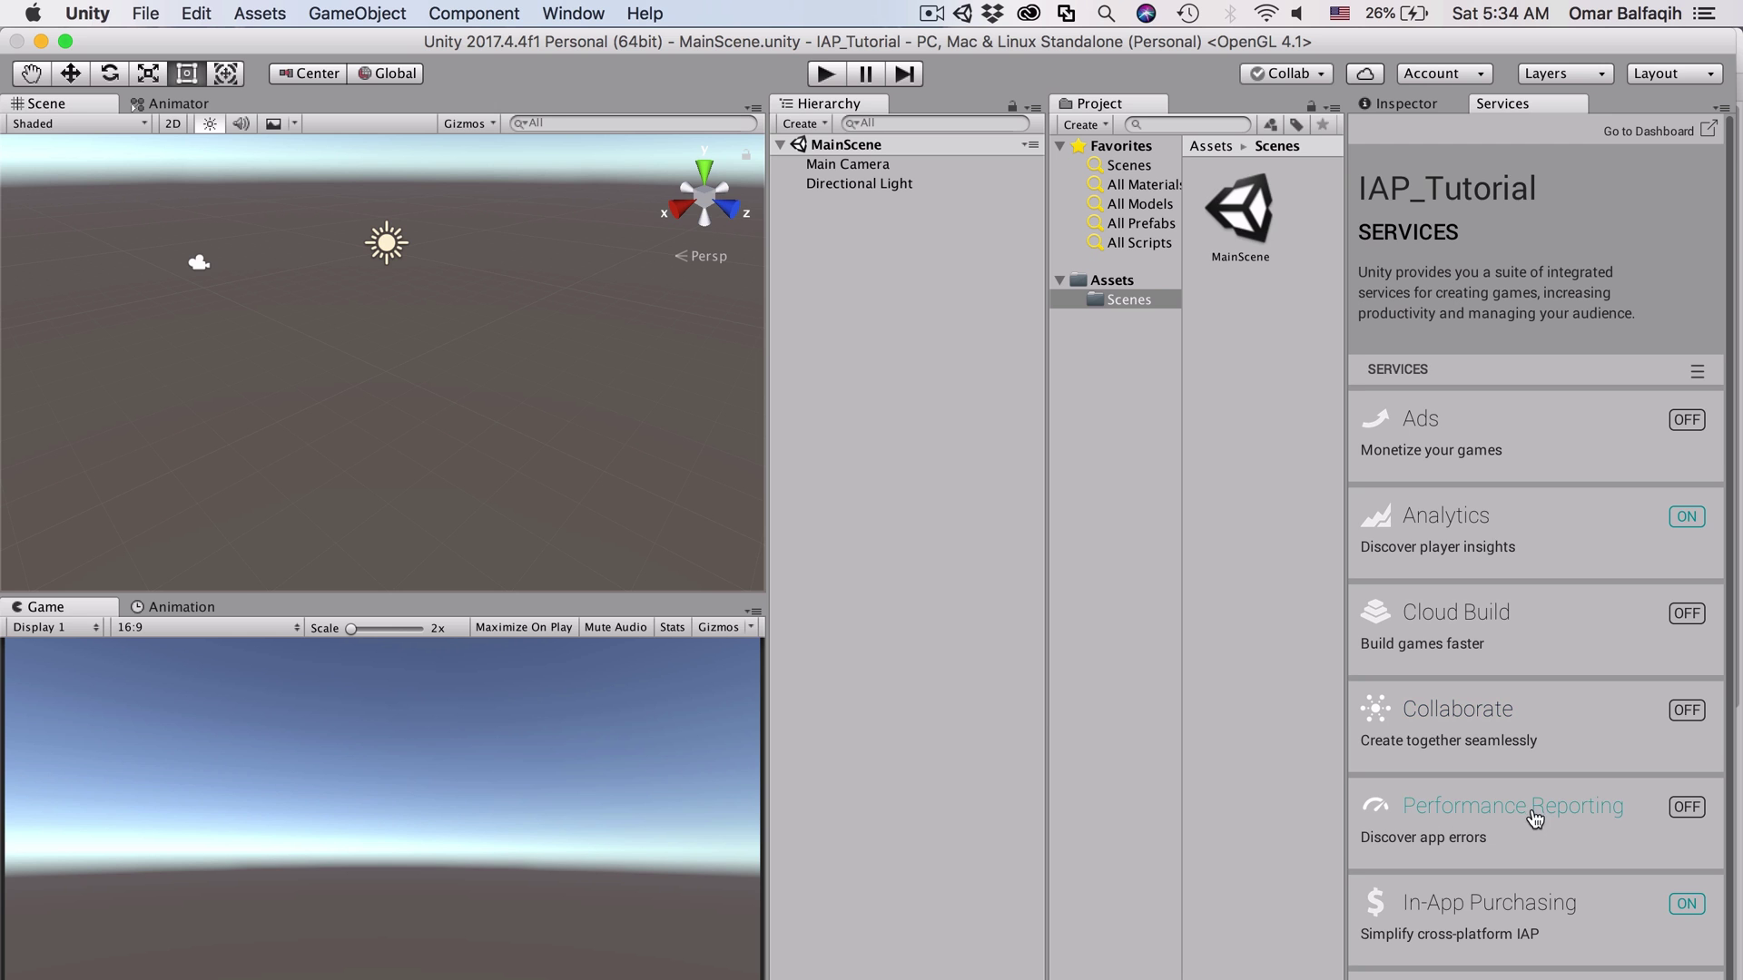
scroll(1538, 819, "down", 1)
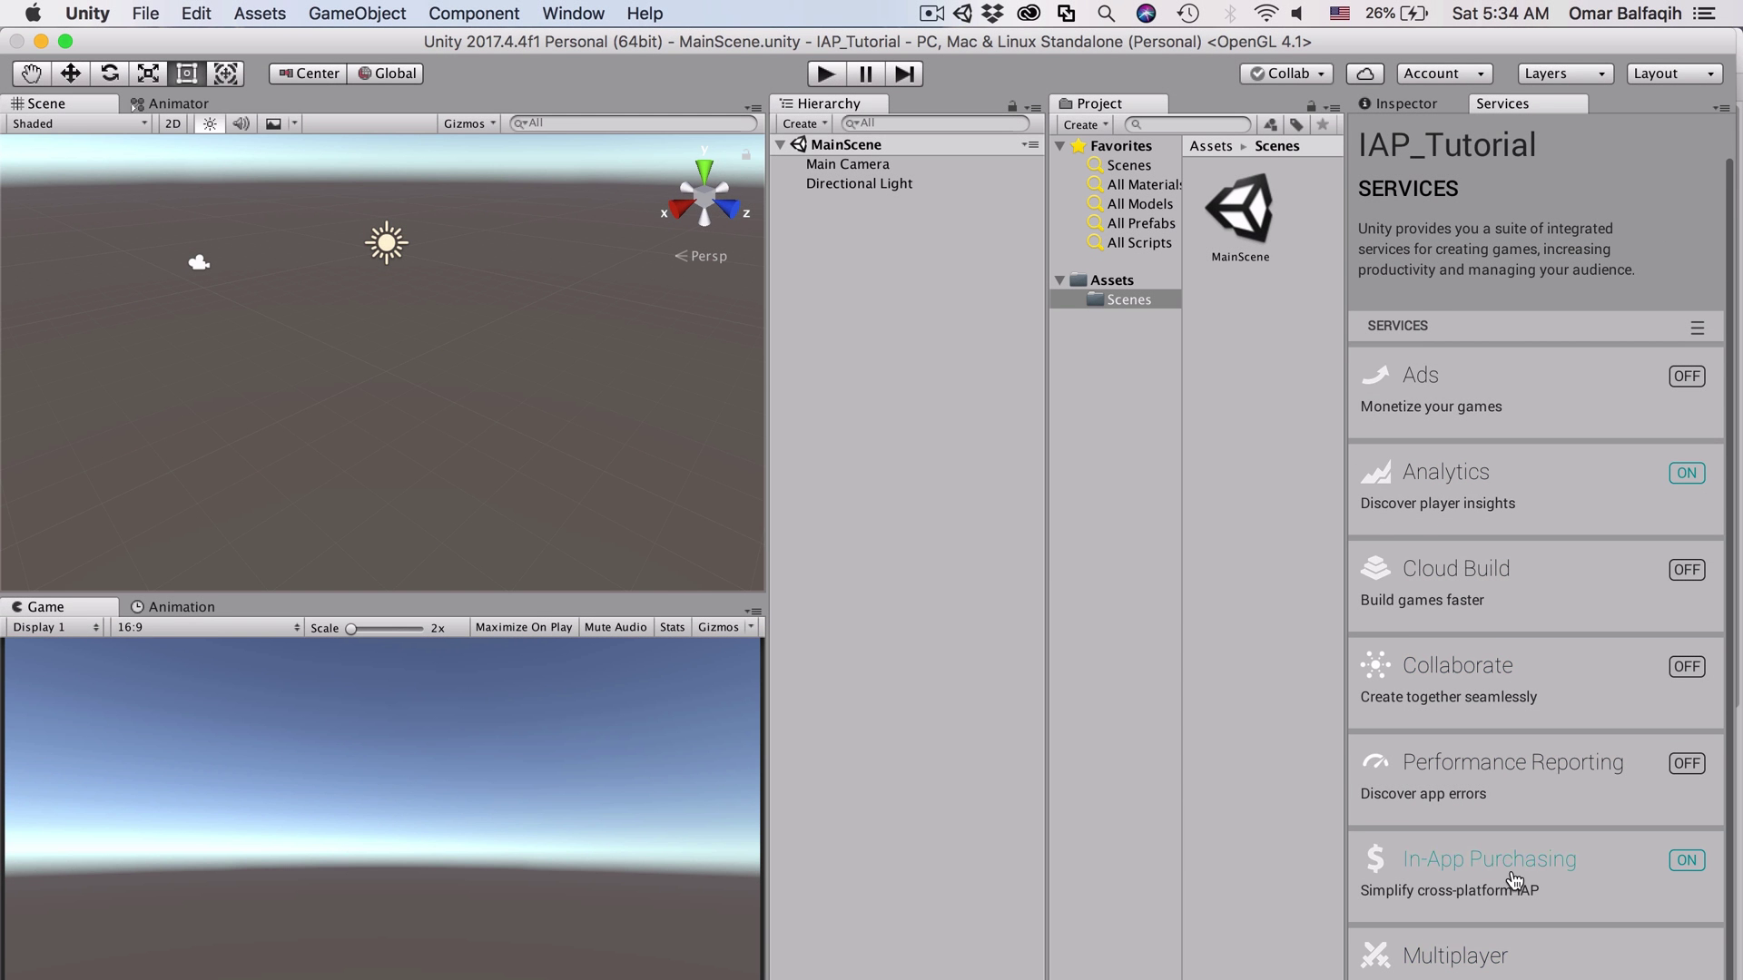
left_click(1514, 872)
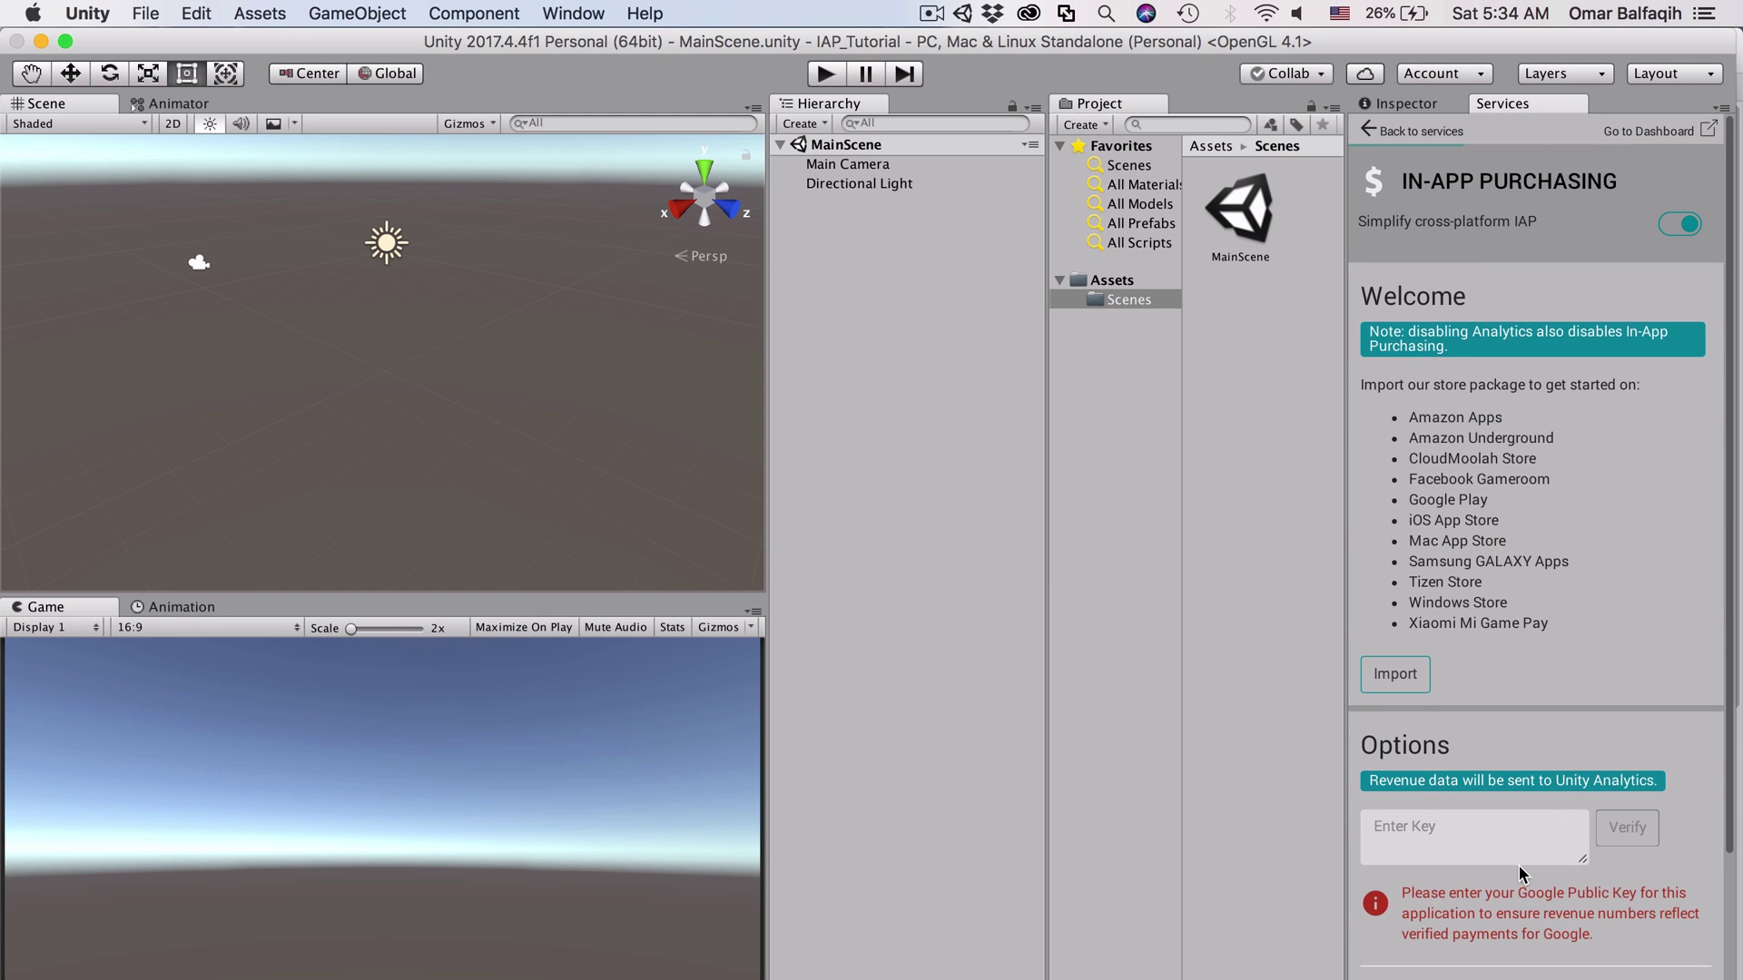
scroll(1518, 864, "down", 1)
left_click(1468, 799)
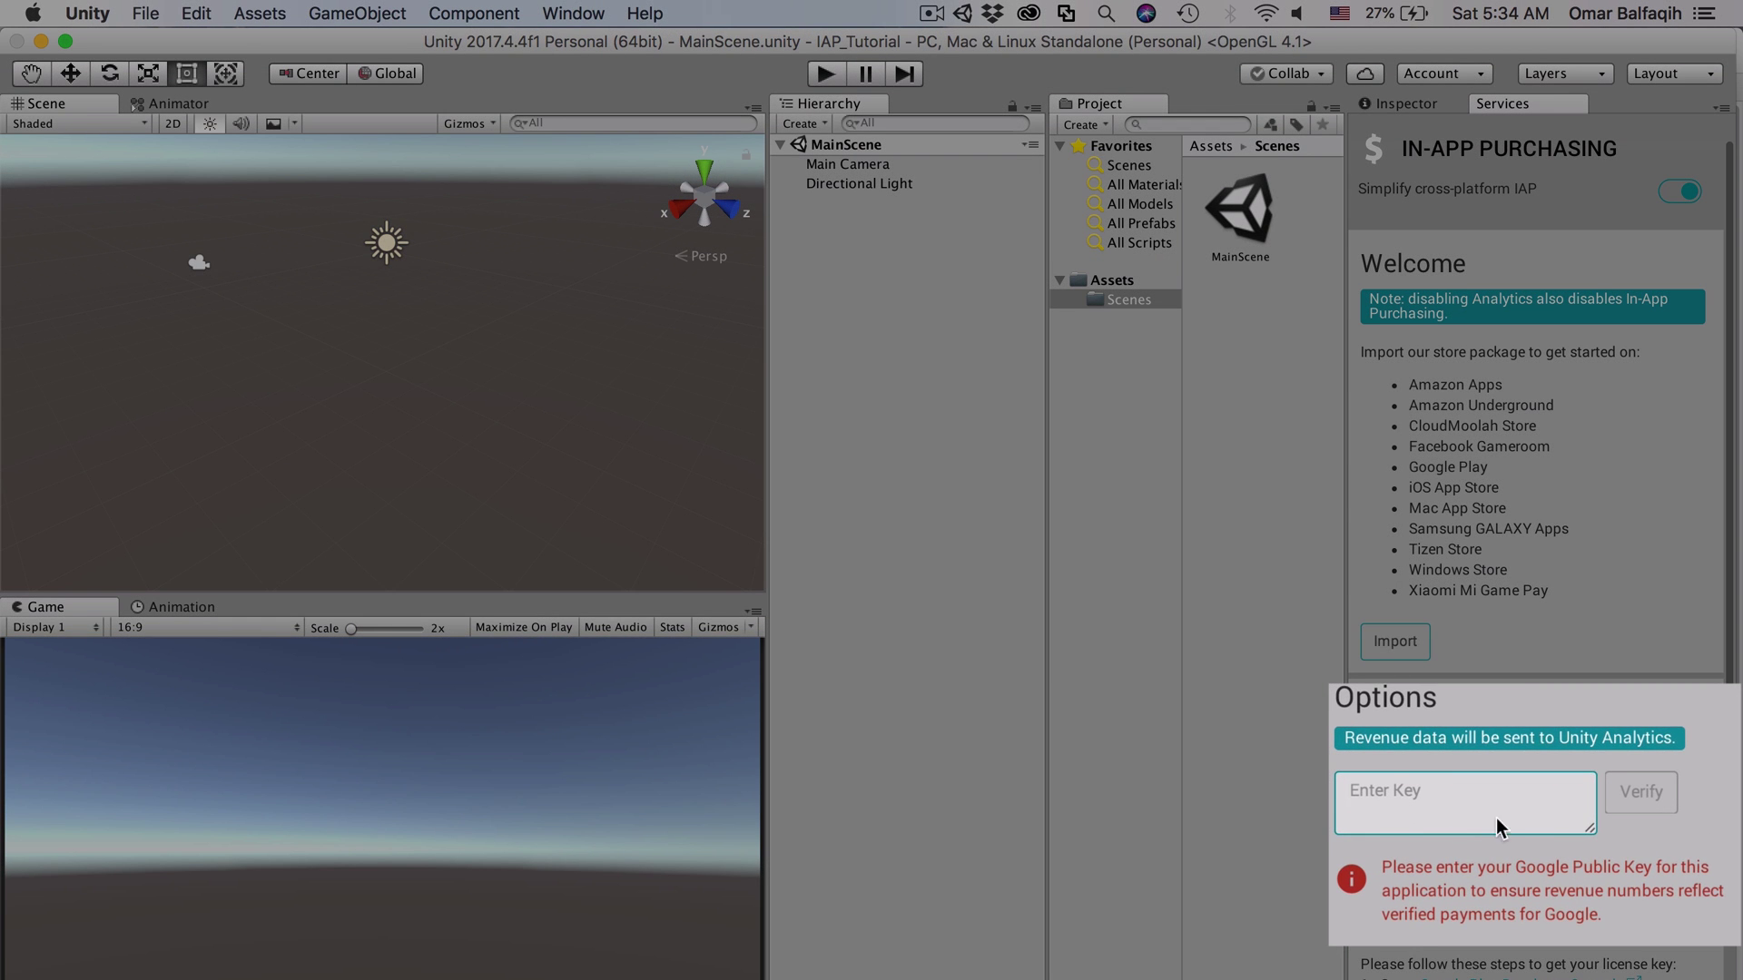
scroll(1485, 813, "down", 1)
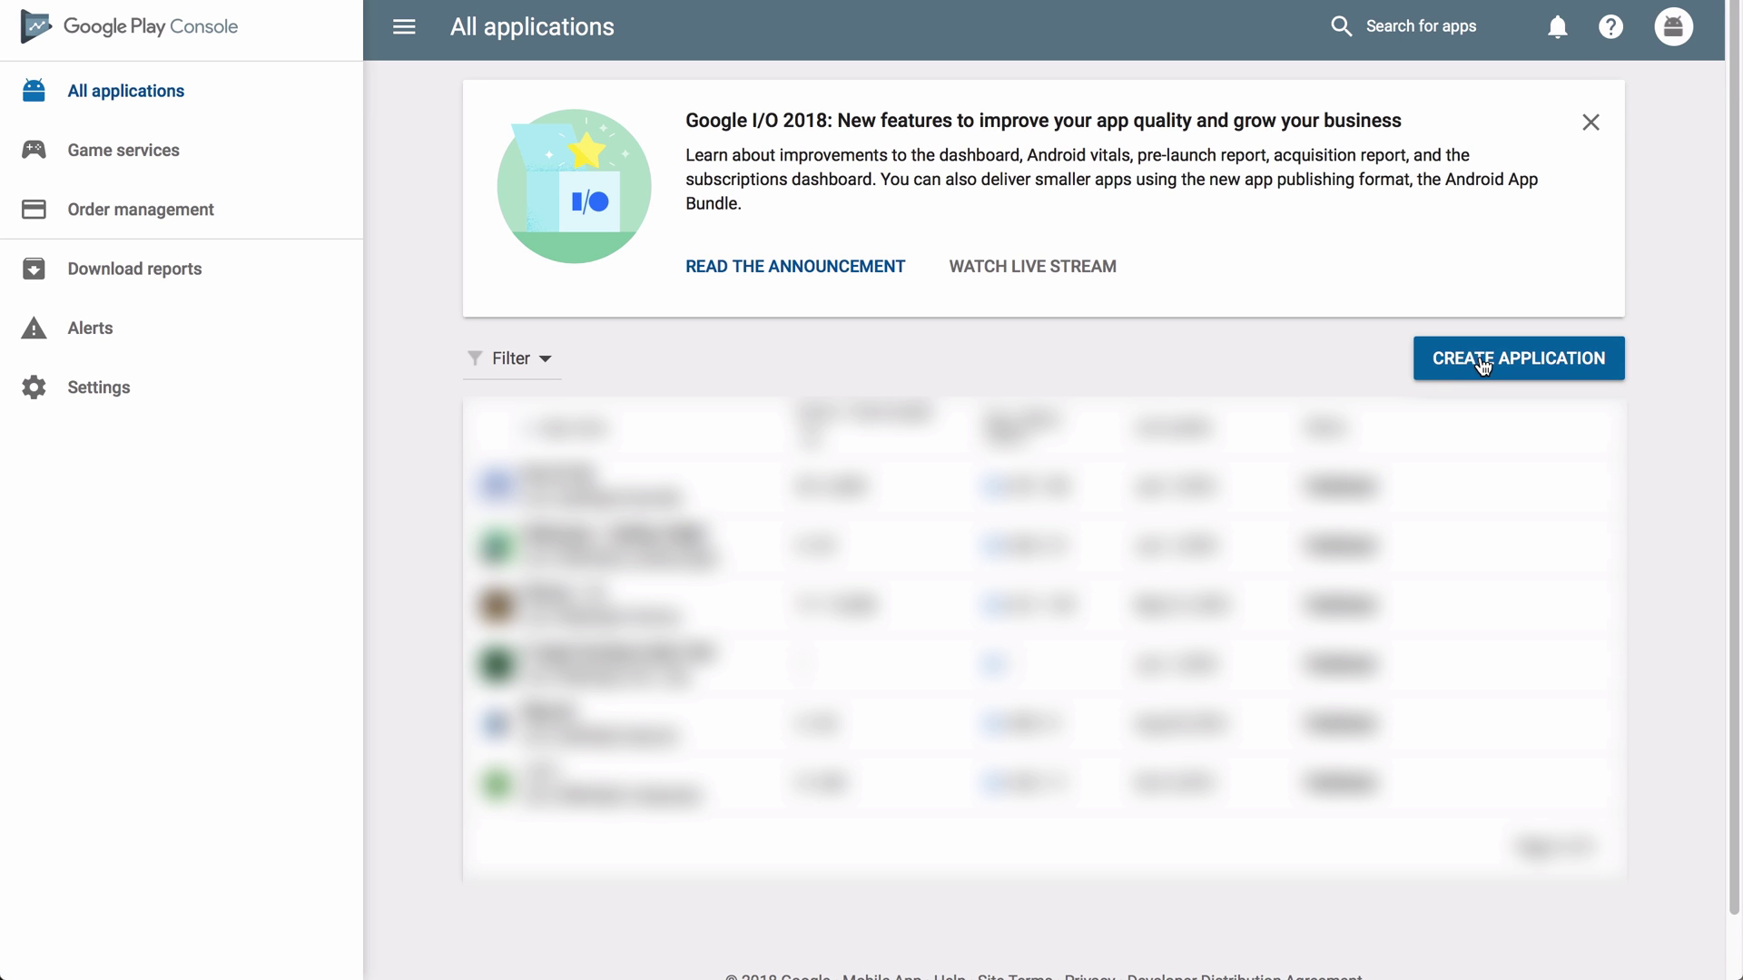
Step: Create a Play Console app titled 'In-App Purchase App Tutorial'
left_click(1467, 357)
type("In-App Pur")
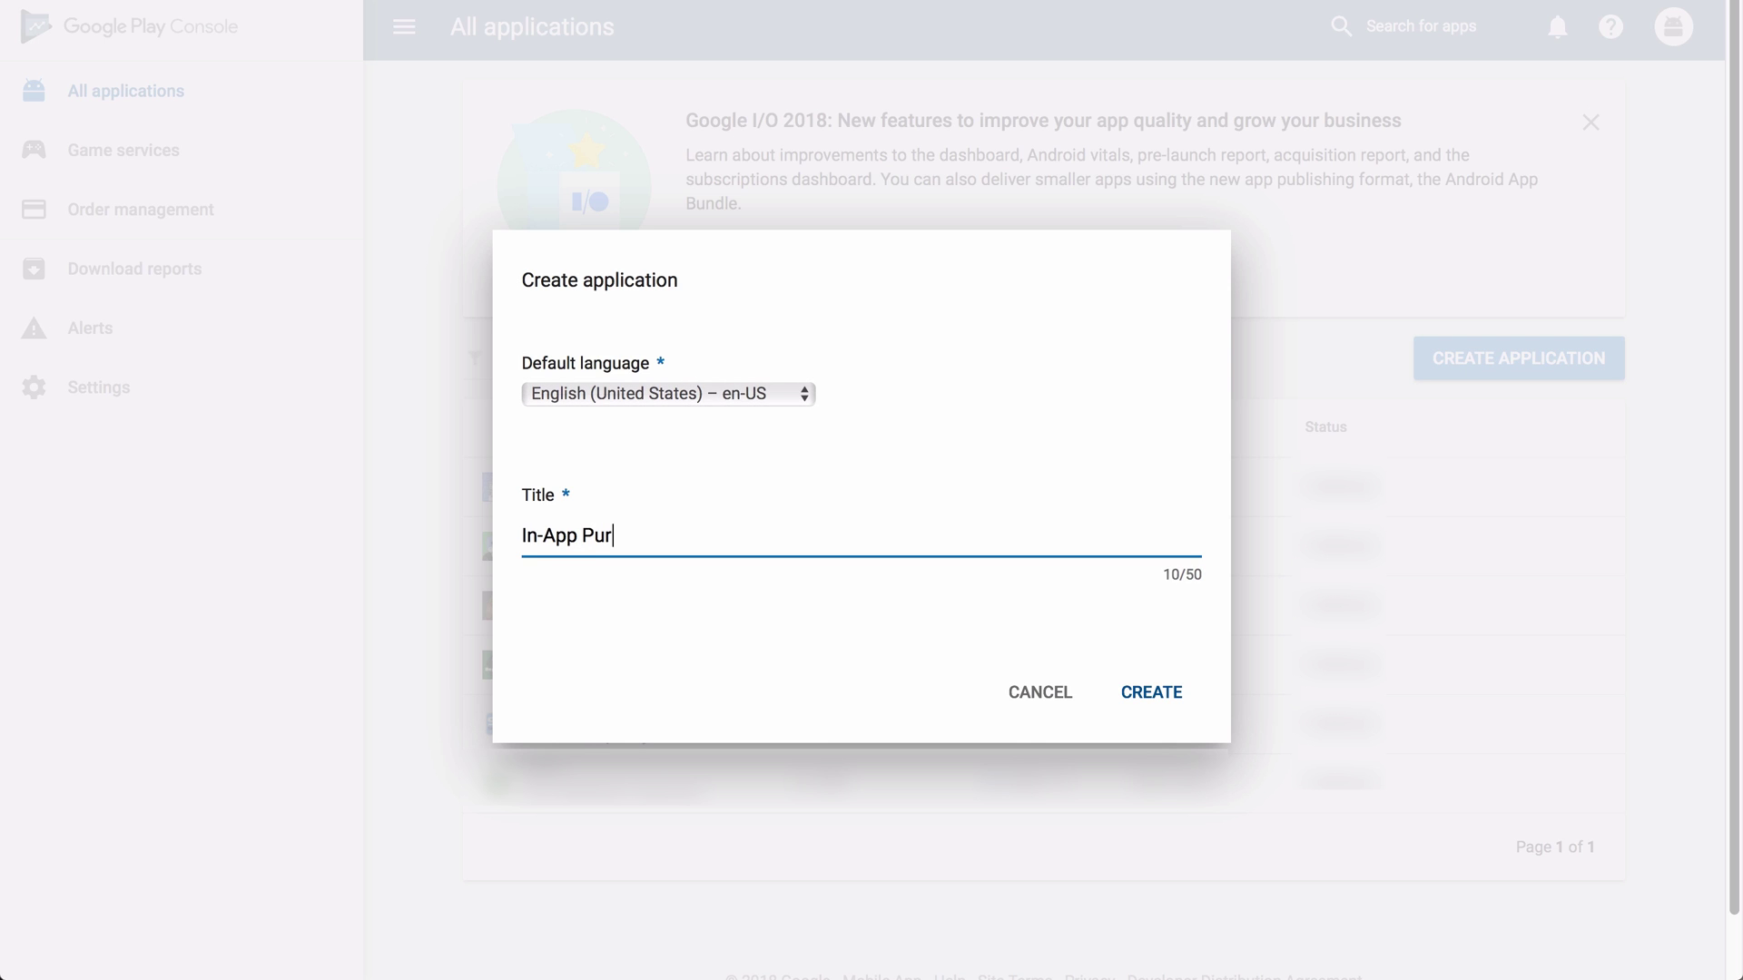
type("chase App Tutorial")
left_click(1132, 694)
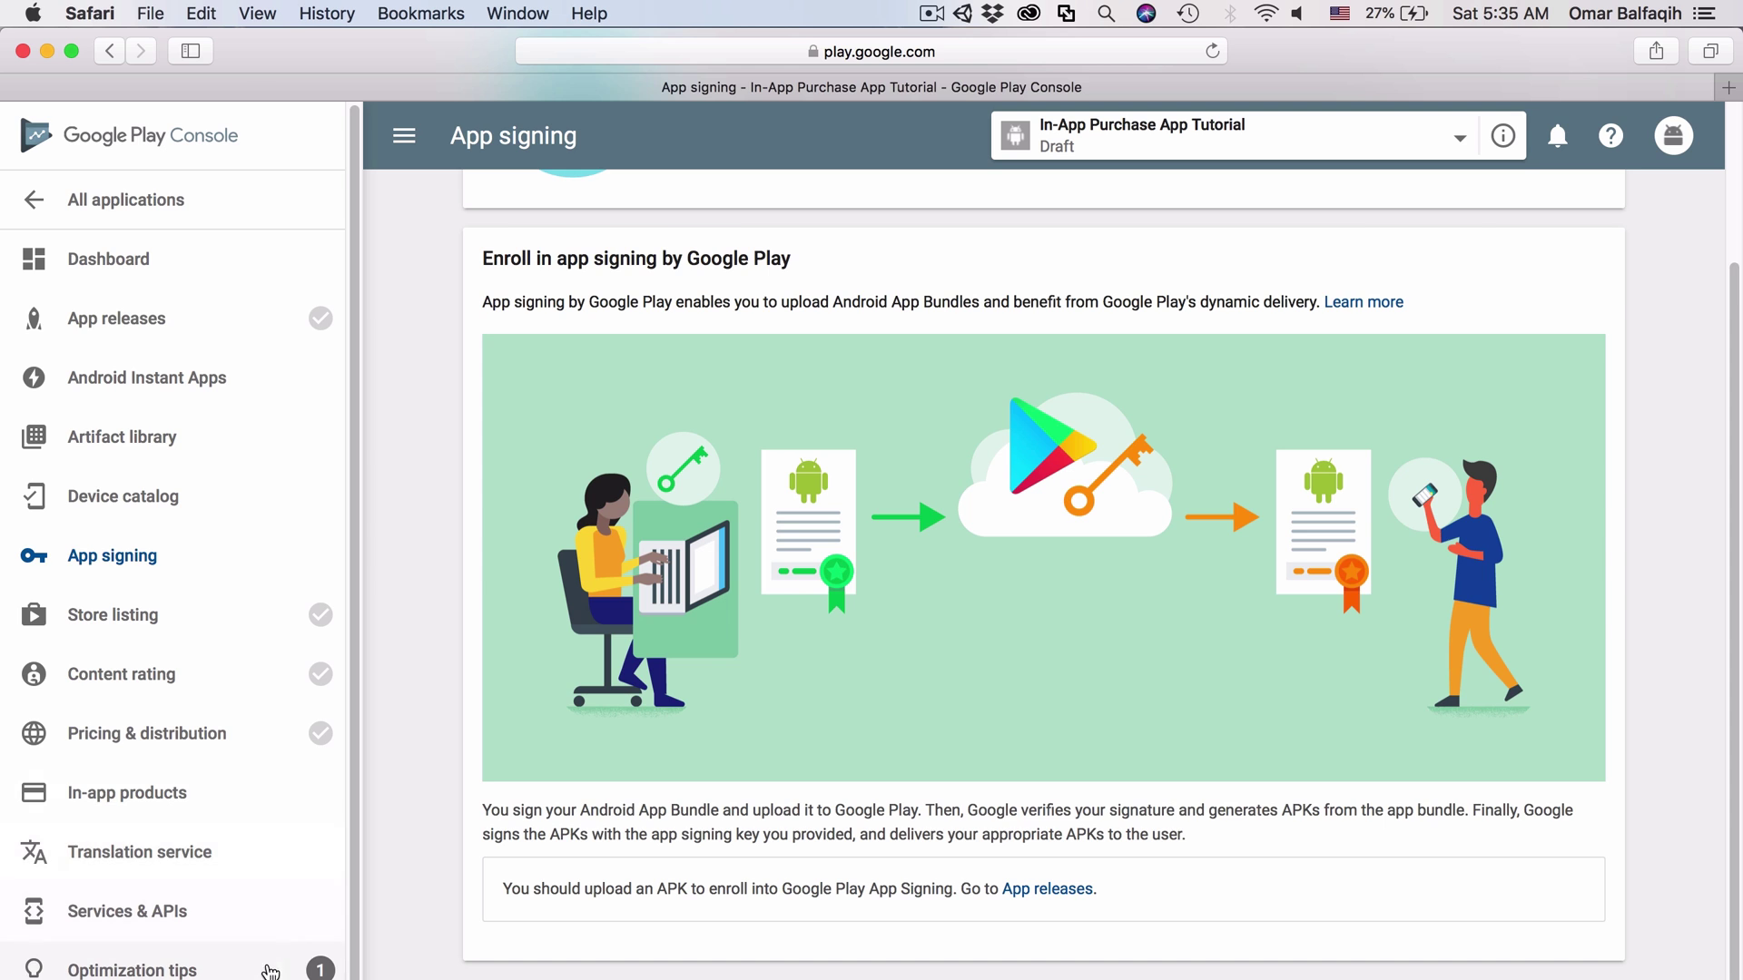
Step: Copy the app's licensing public key from Services & APIs for Unity's key field
left_click(144, 932)
left_click_drag(907, 750, 500, 676)
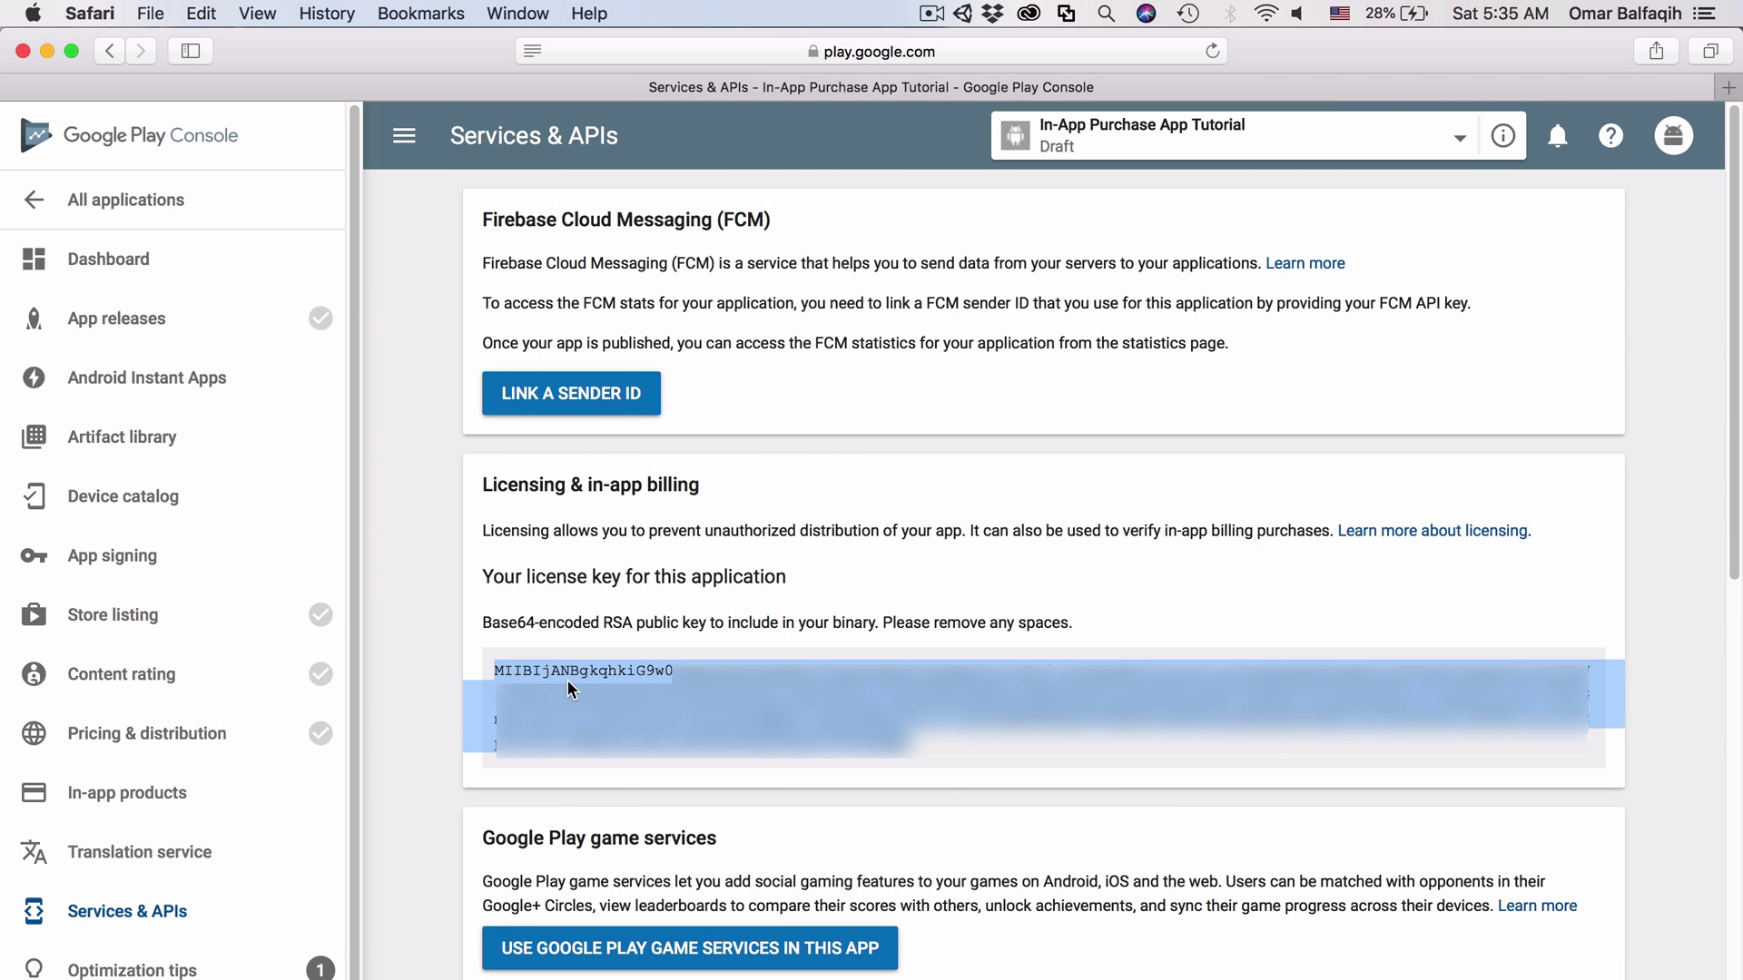
right_click(570, 682)
left_click(635, 752)
key("super+Tab")
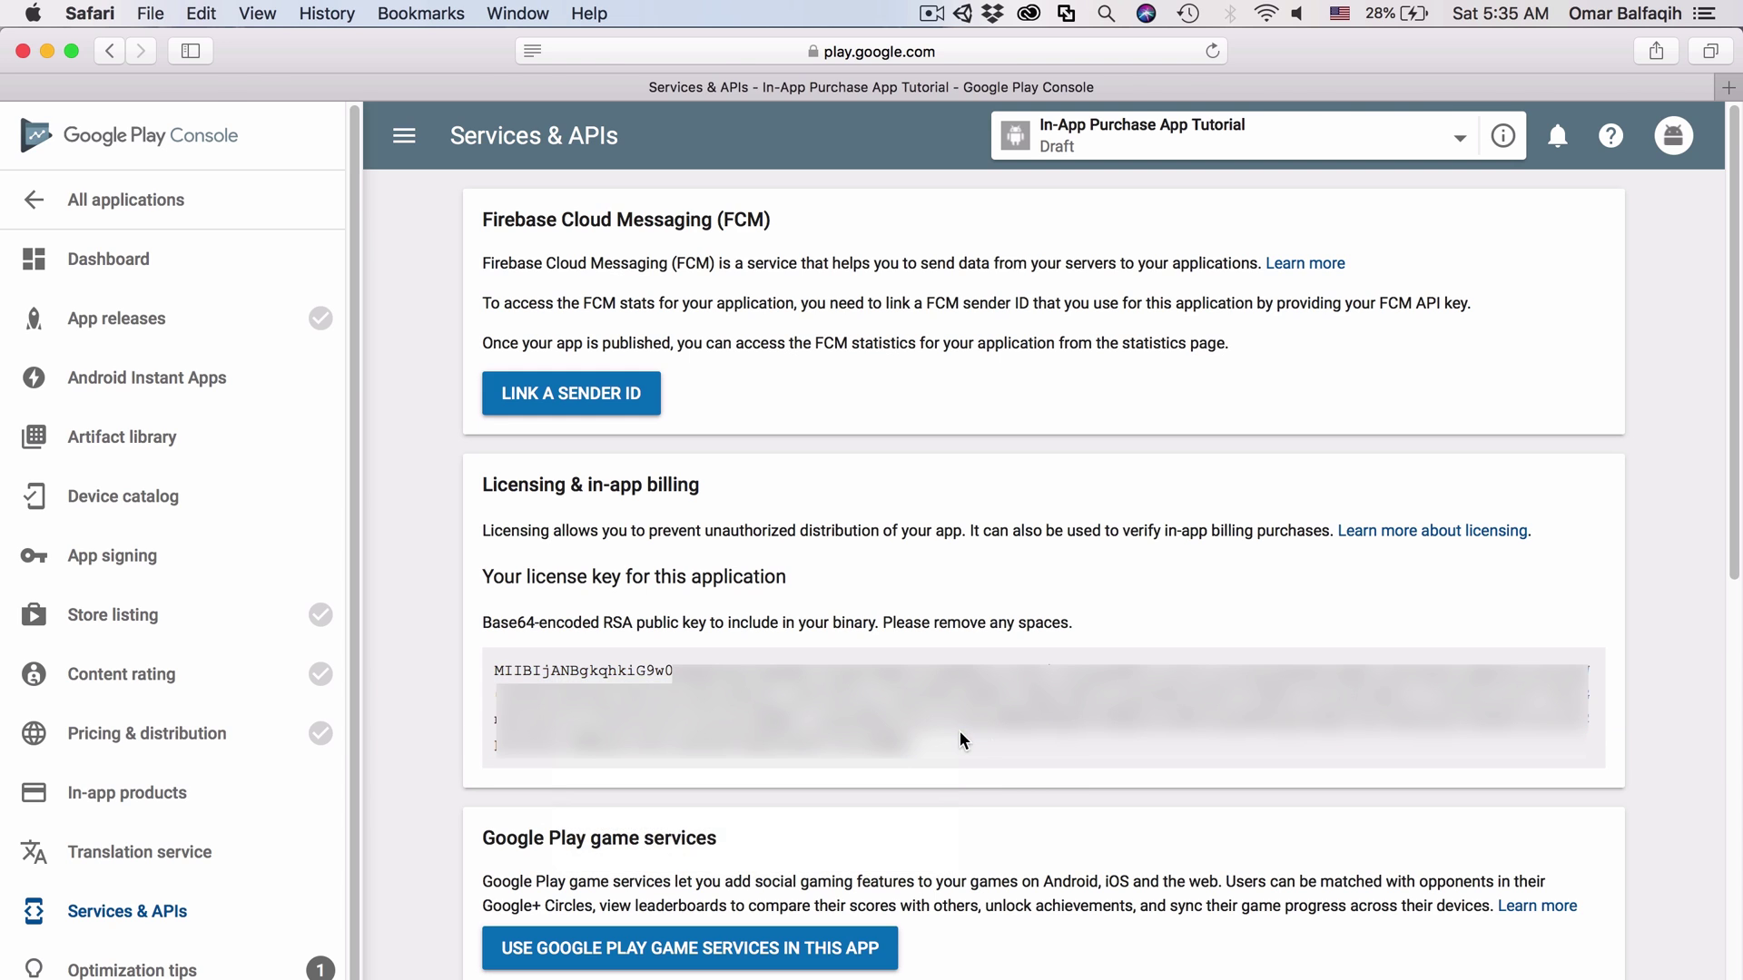
left_click(1452, 782)
right_click(1453, 782)
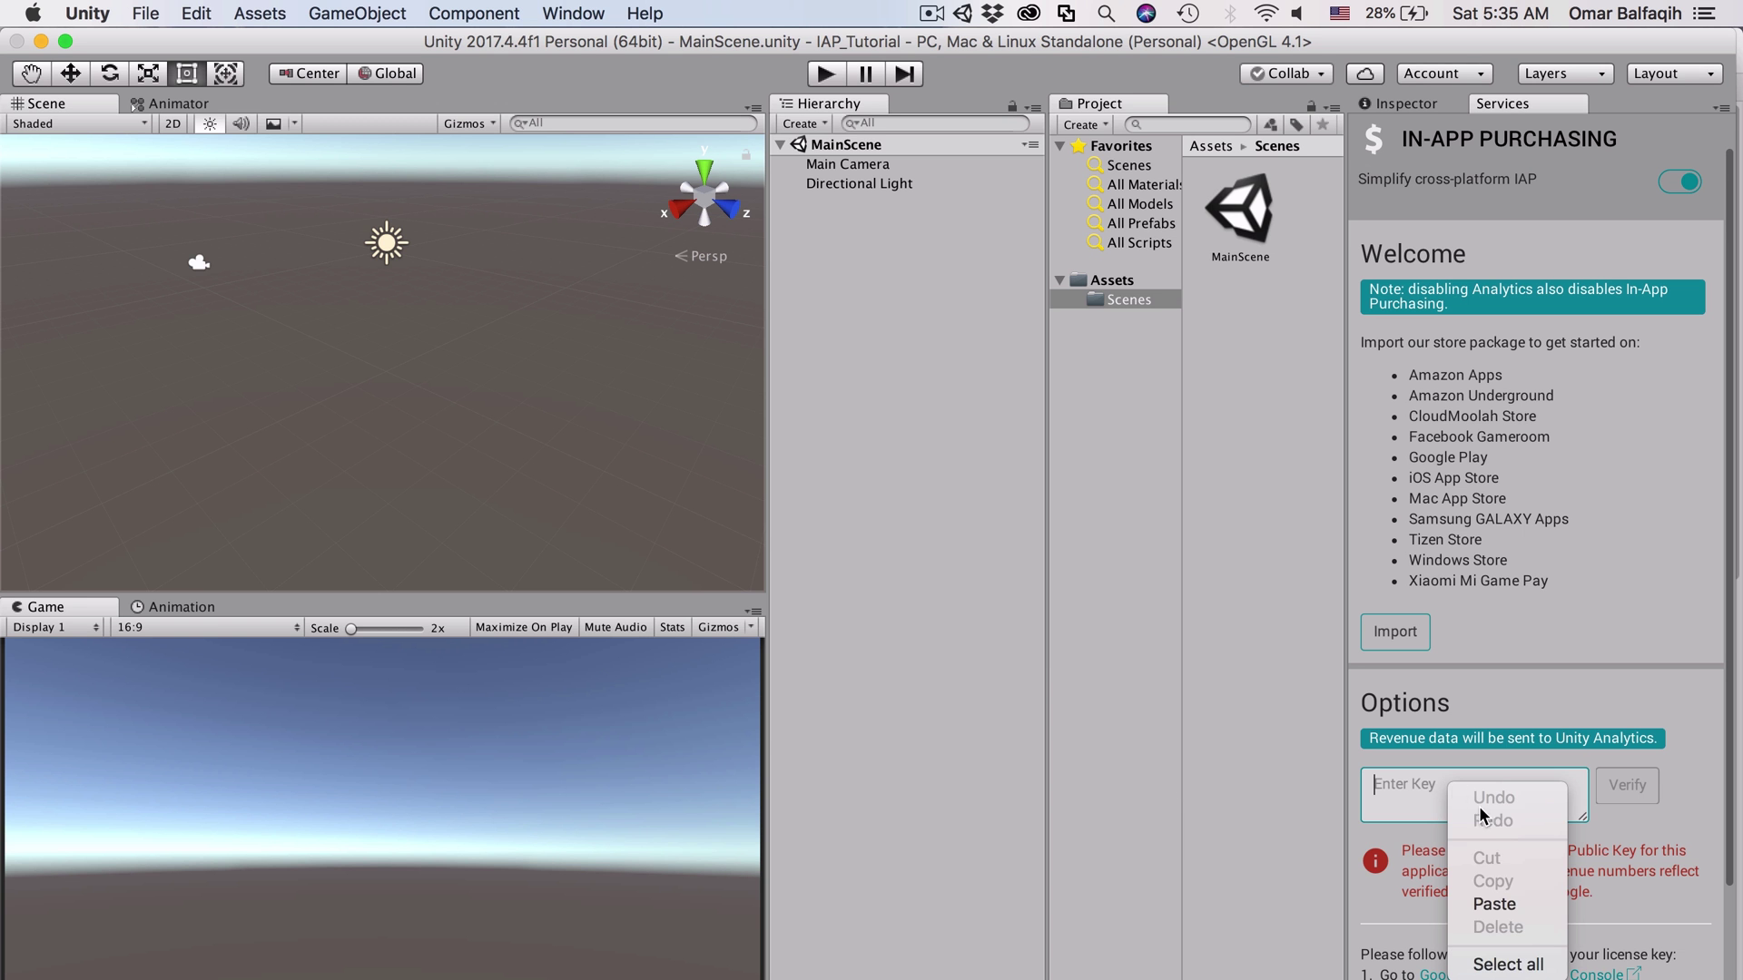
Step: Paste the Play license key into Unity's Google public key field and verify it
left_click(1514, 895)
left_click(1622, 788)
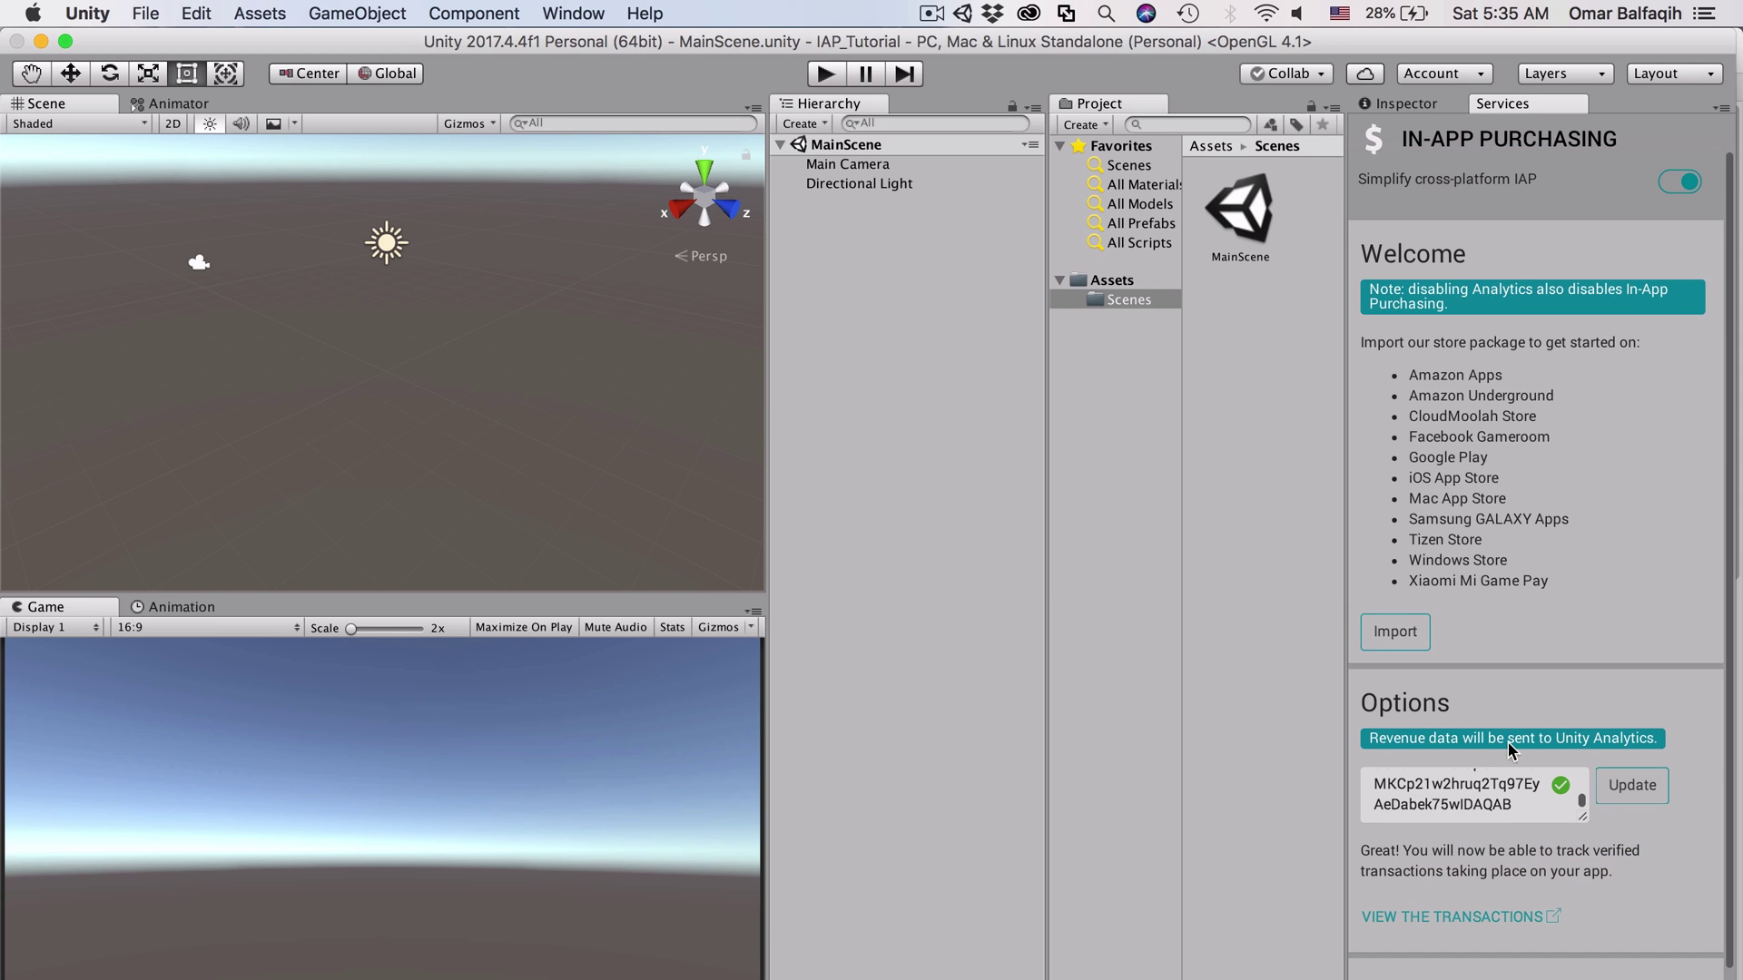
scroll(1471, 703, "down", 1)
Step: Import all UnityIAP package files, letting Unity upgrade obsolete script APIs
left_click(1398, 606)
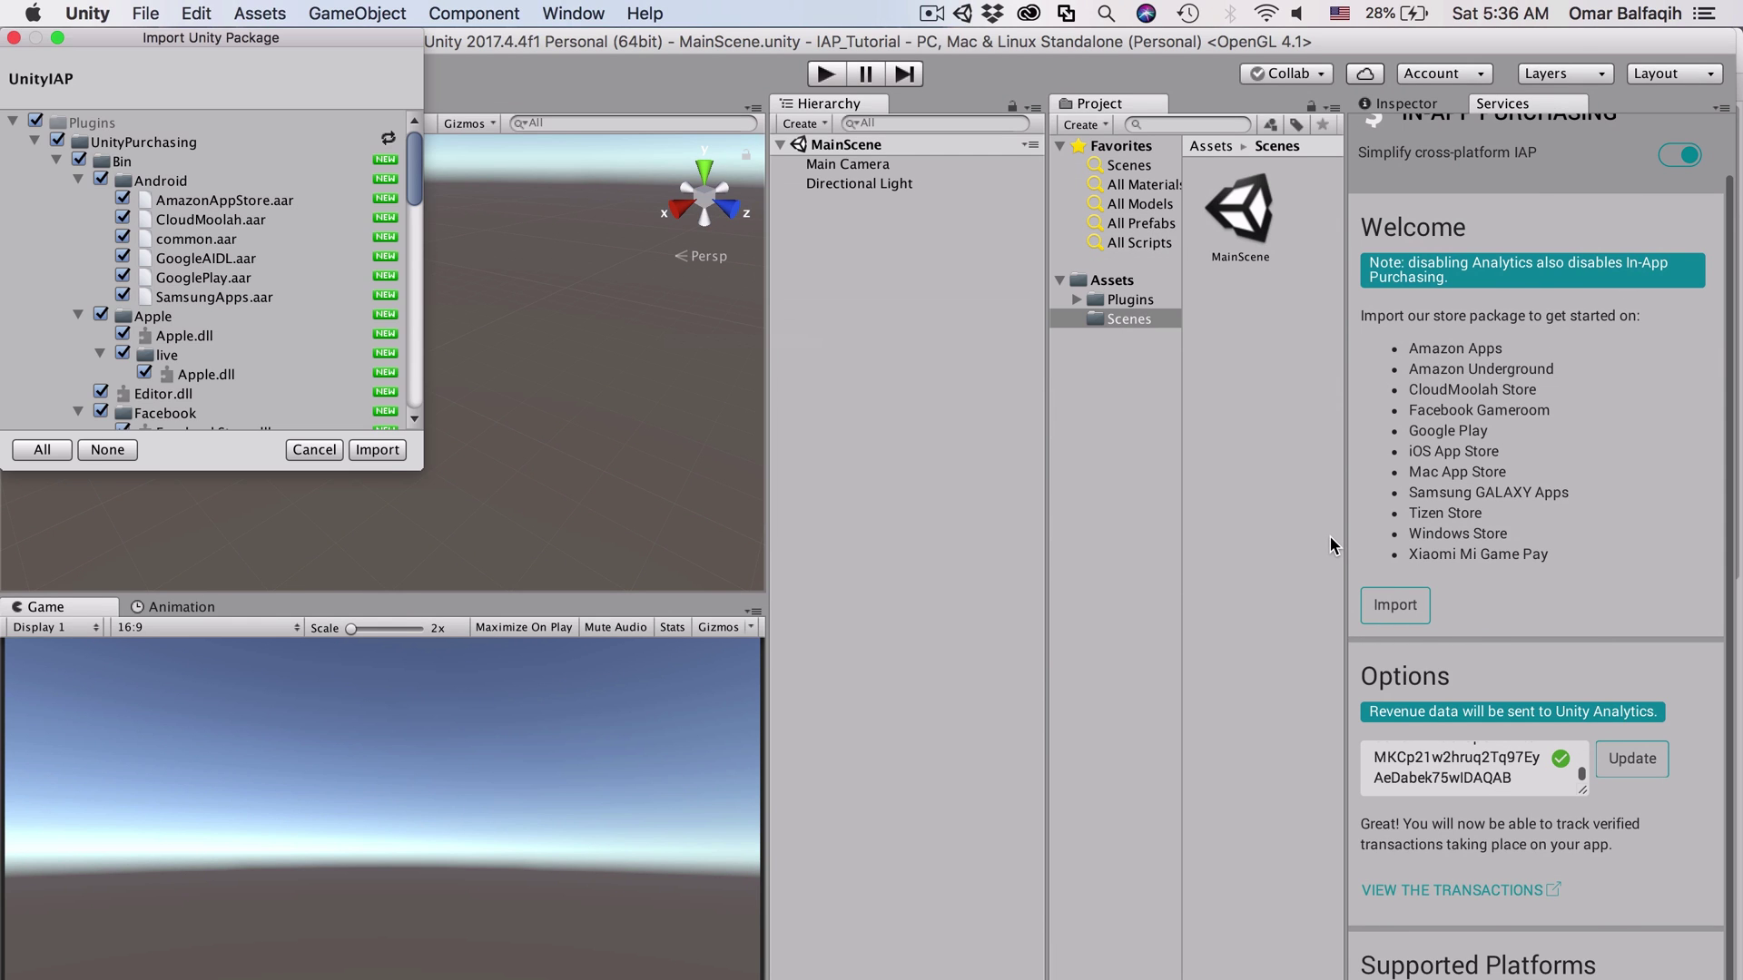
left_click(401, 456)
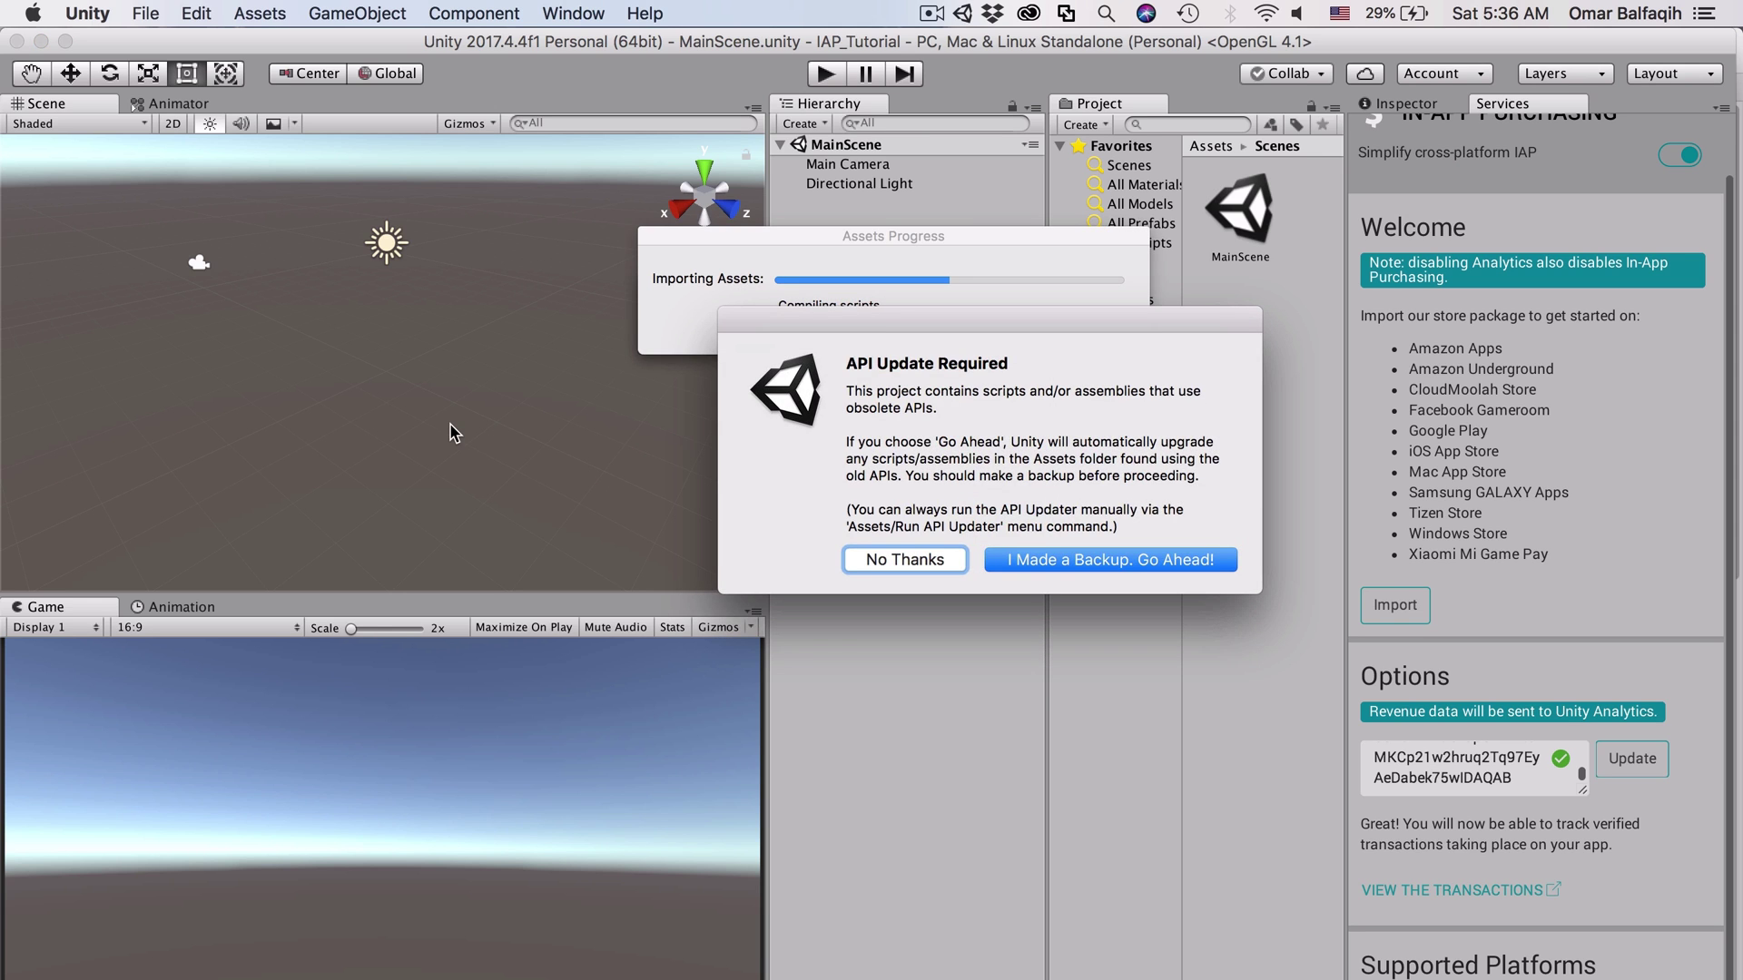
left_click(1064, 563)
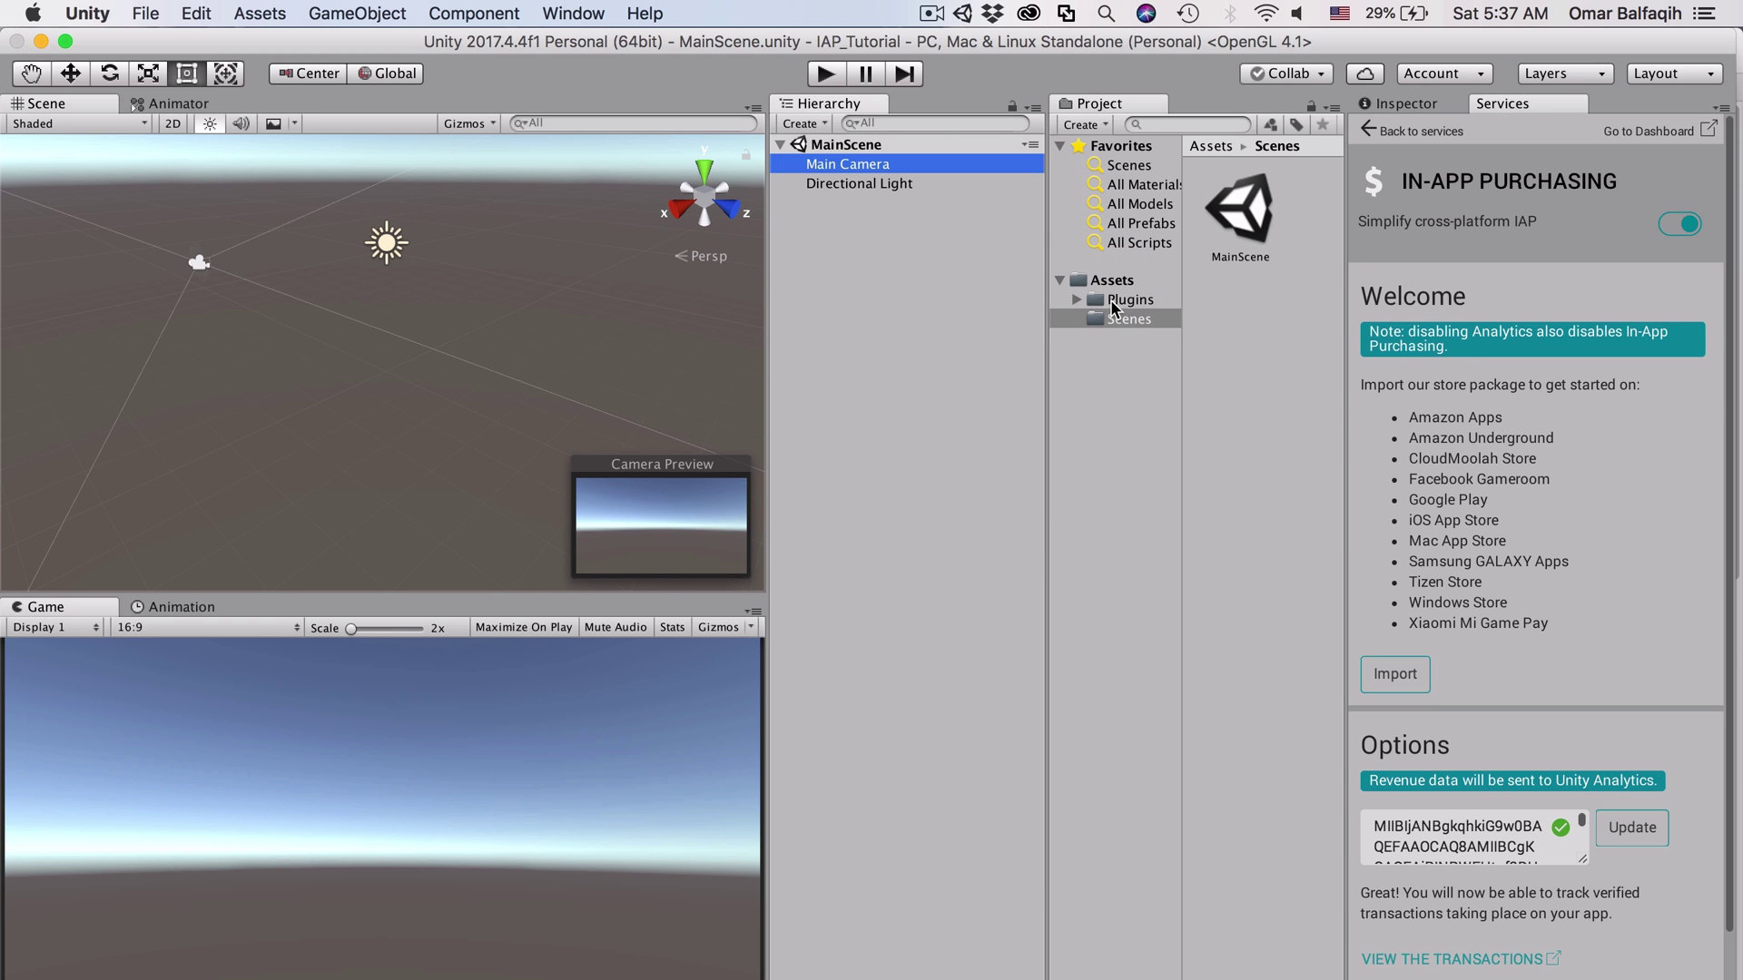
Step: Add an IAP Button to the scene via Window > Unity IAP > Create IAP Button
left_click(1133, 302)
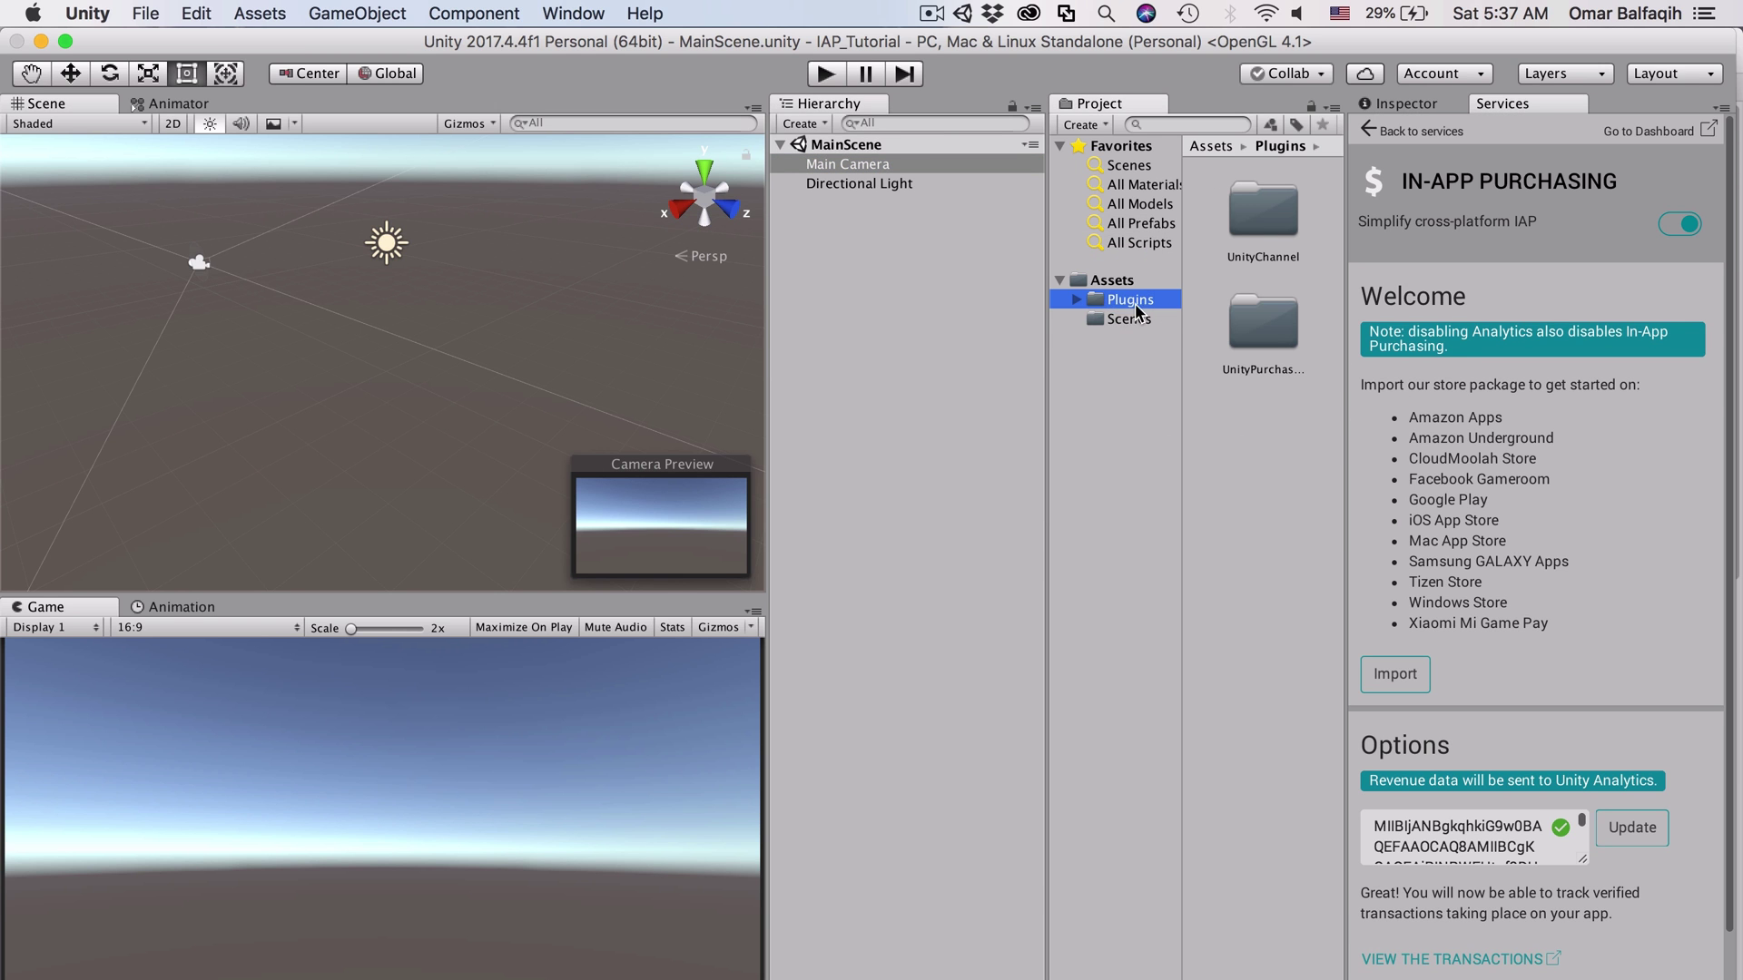
left_click(573, 11)
mouse_move(813, 171)
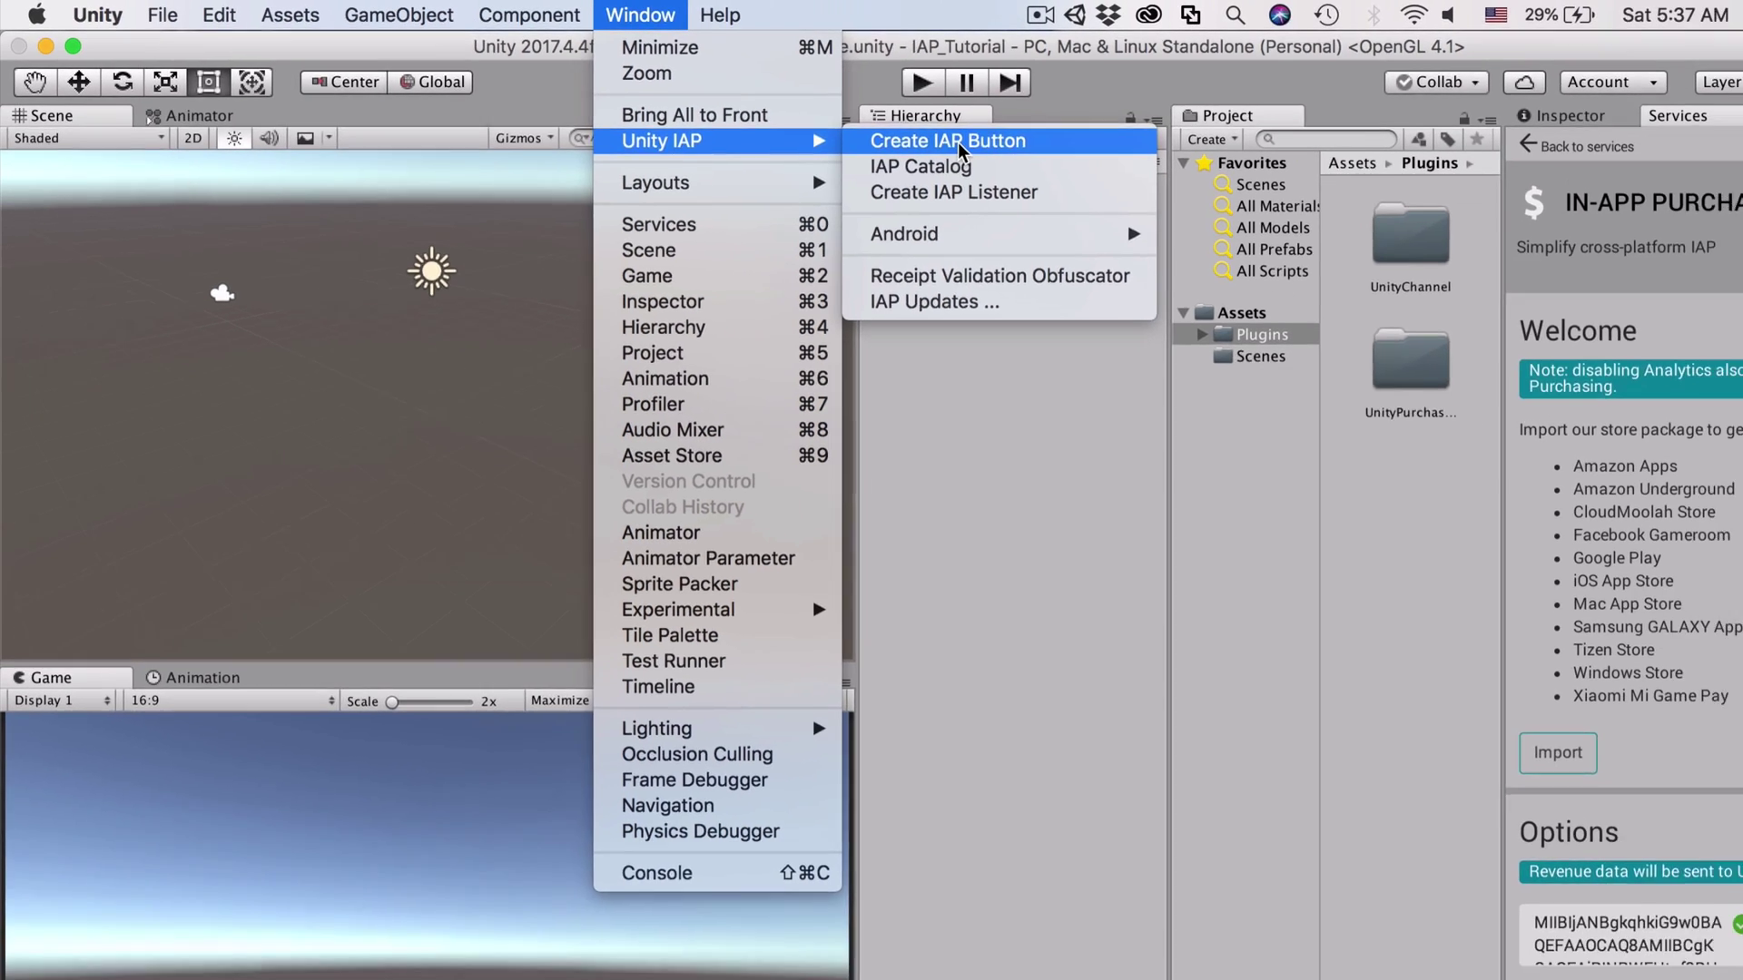
left_click(957, 142)
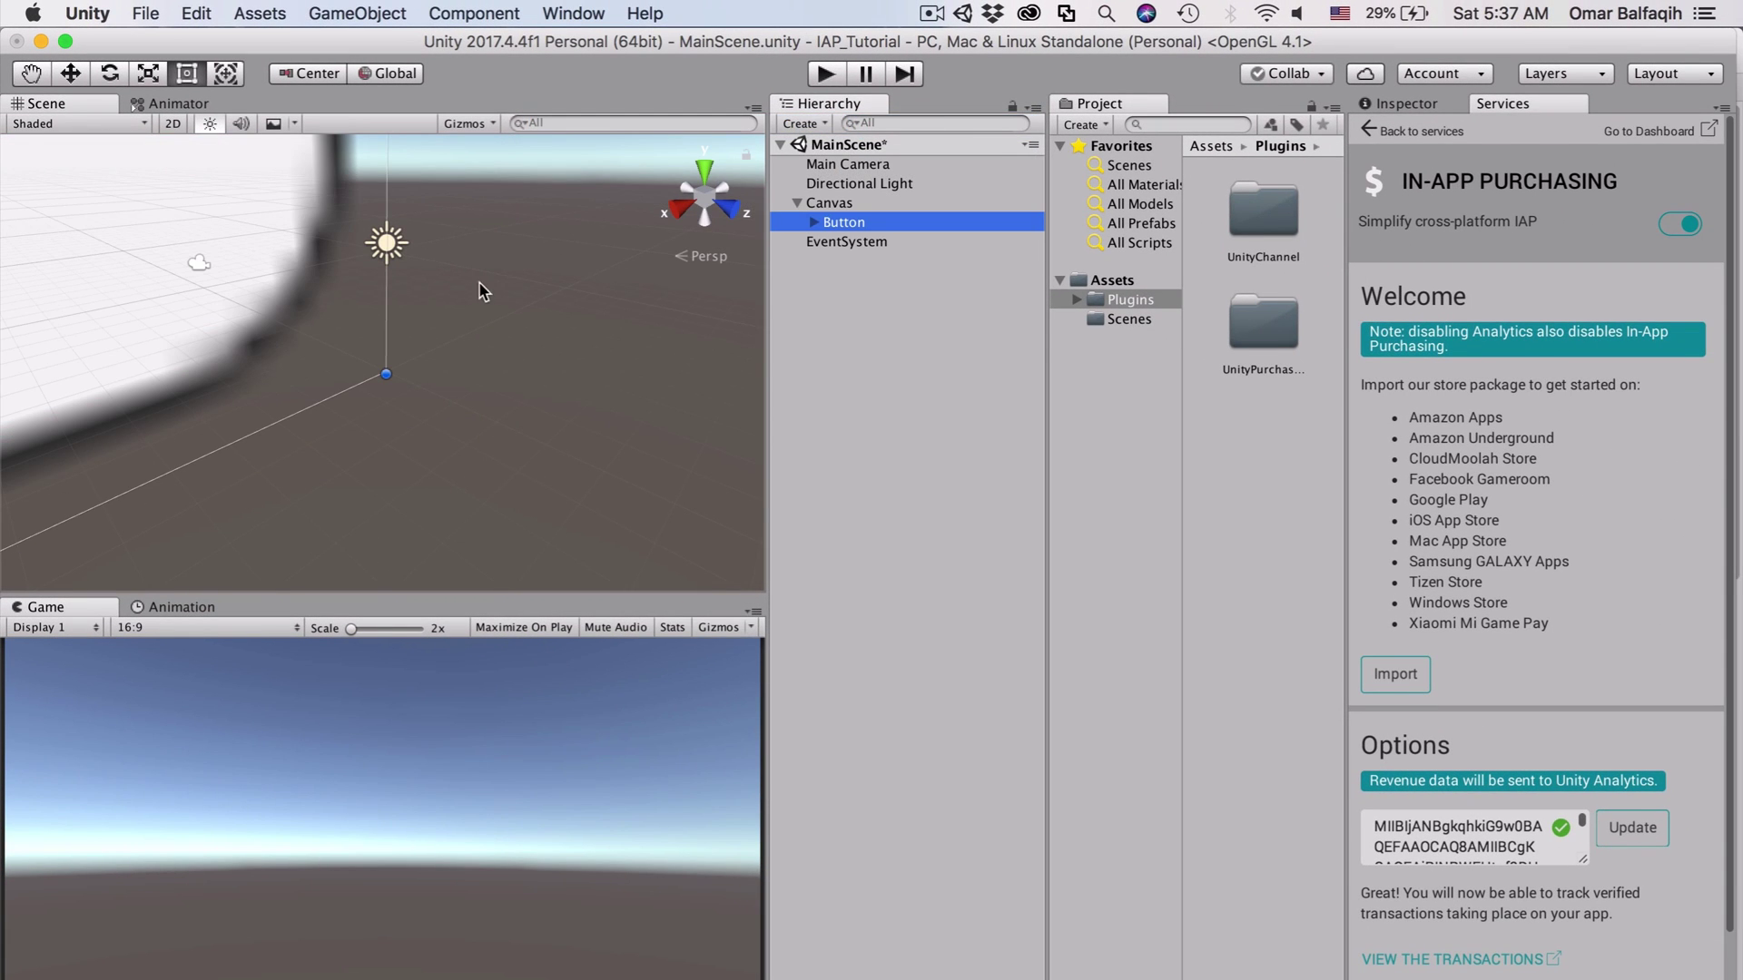
Step: Frame the new button in 2D view and move it to the canvas centre
key("f")
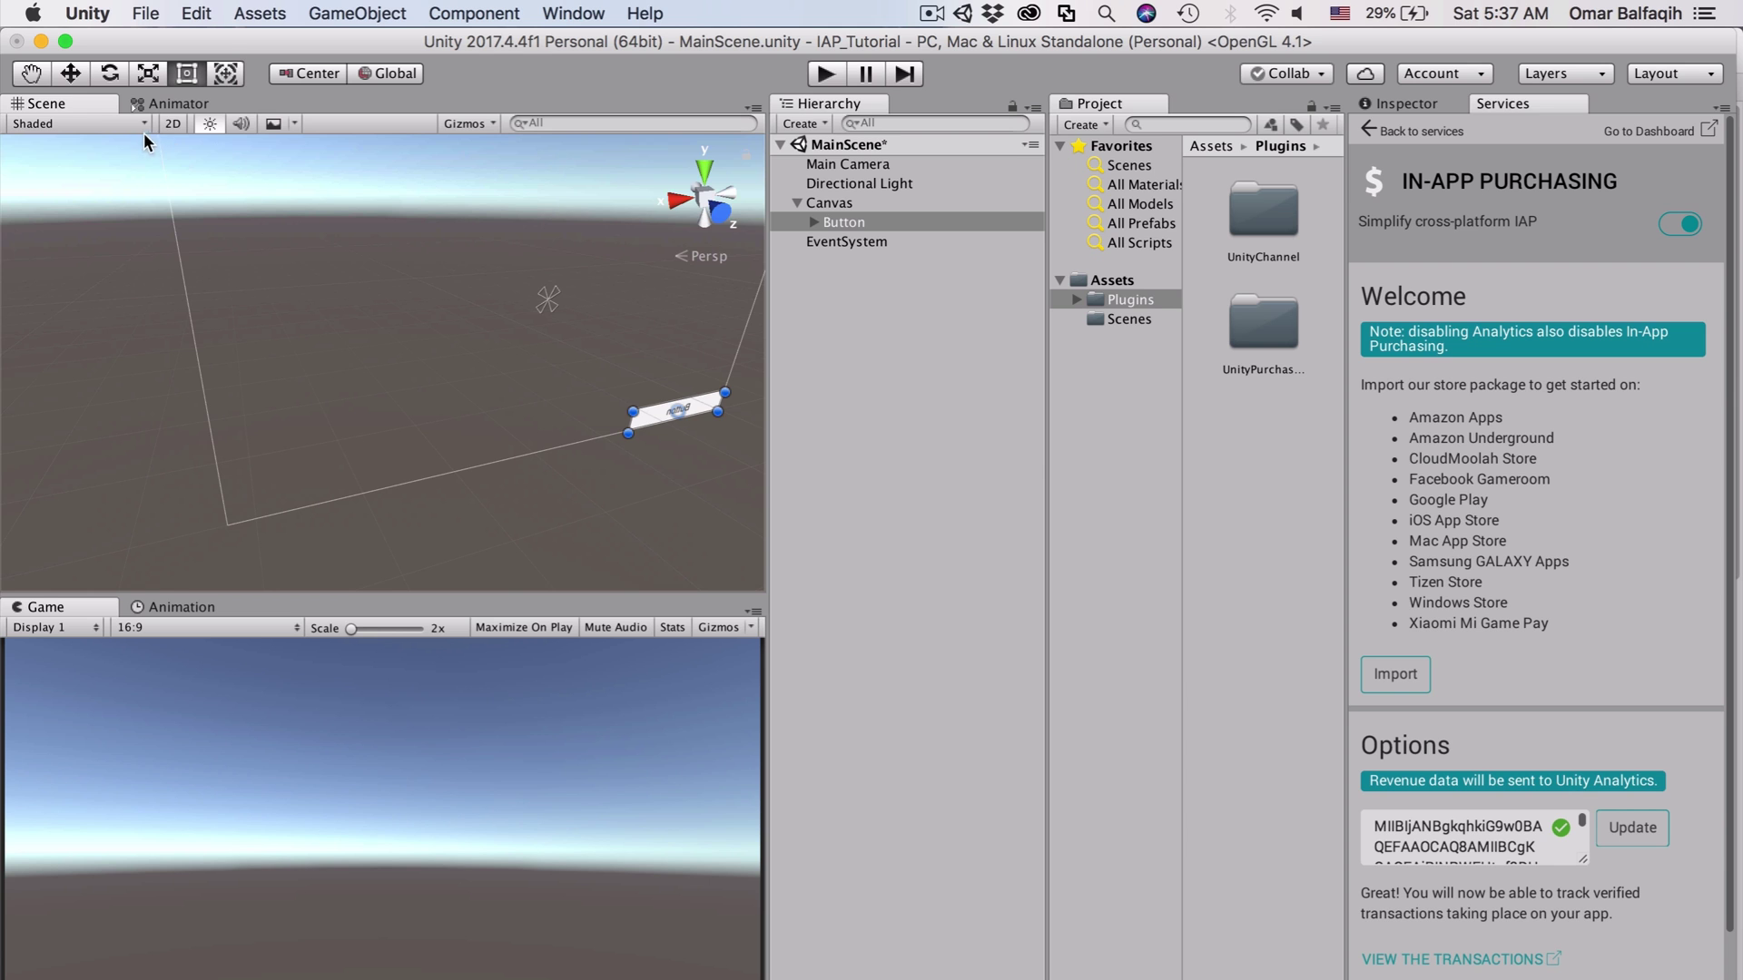
left_click(171, 125)
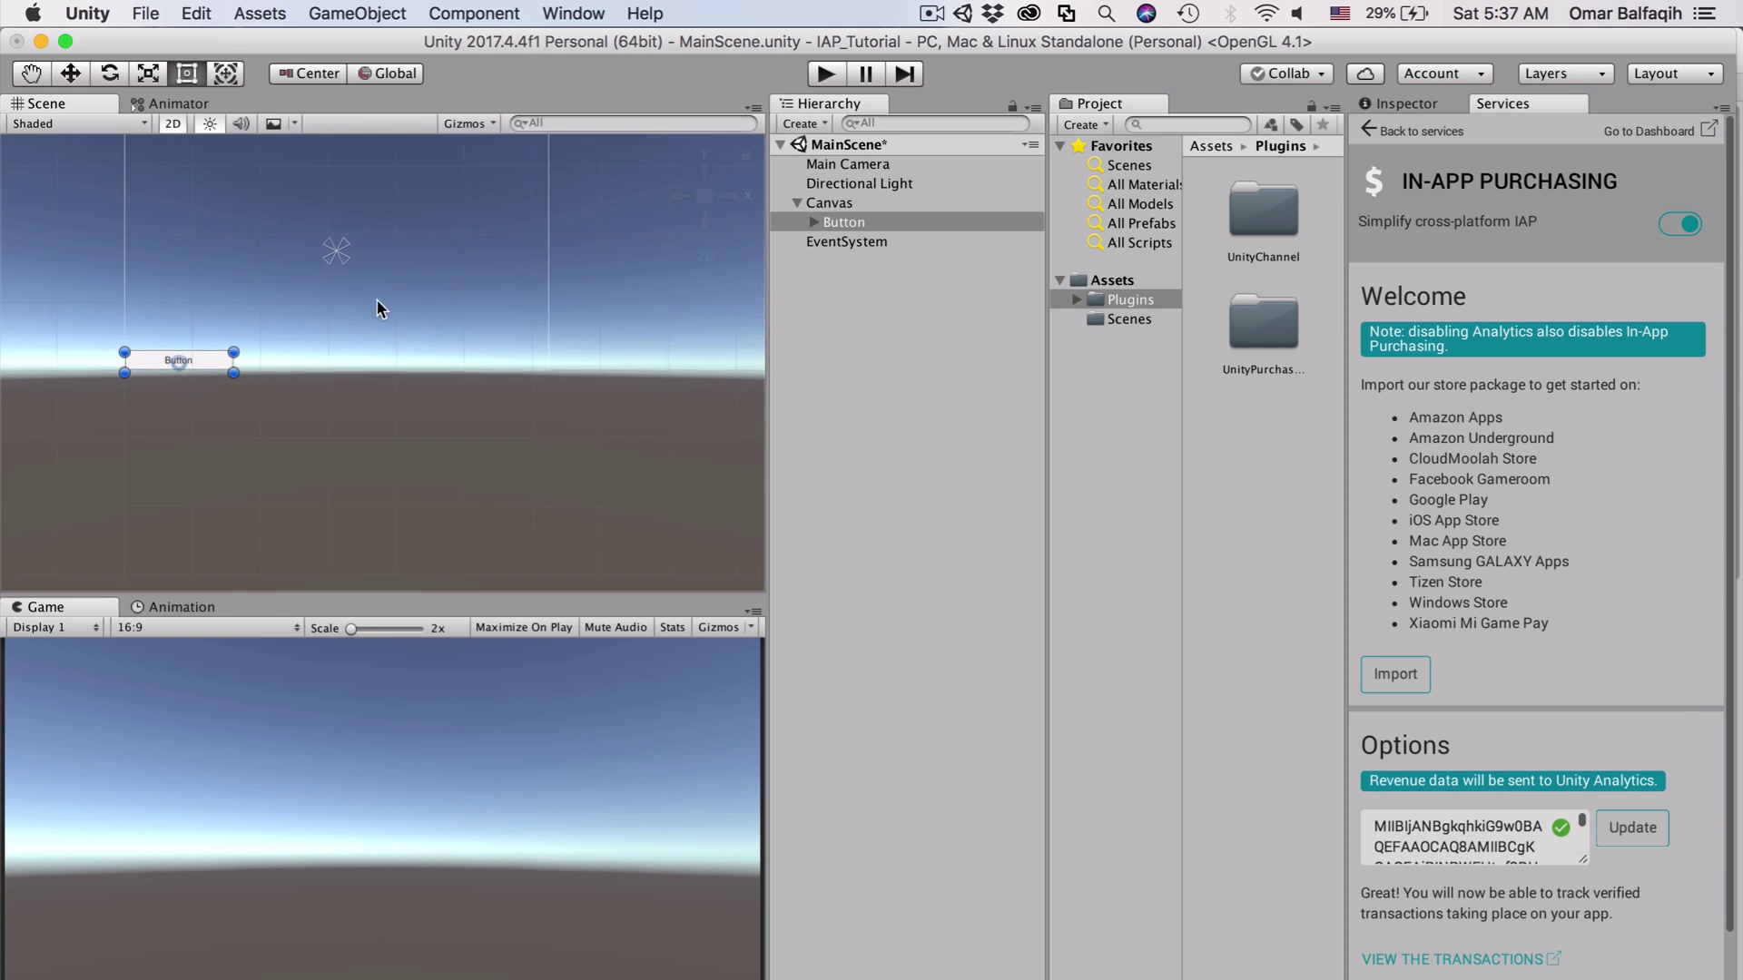
left_click_drag(127, 472, 346, 319)
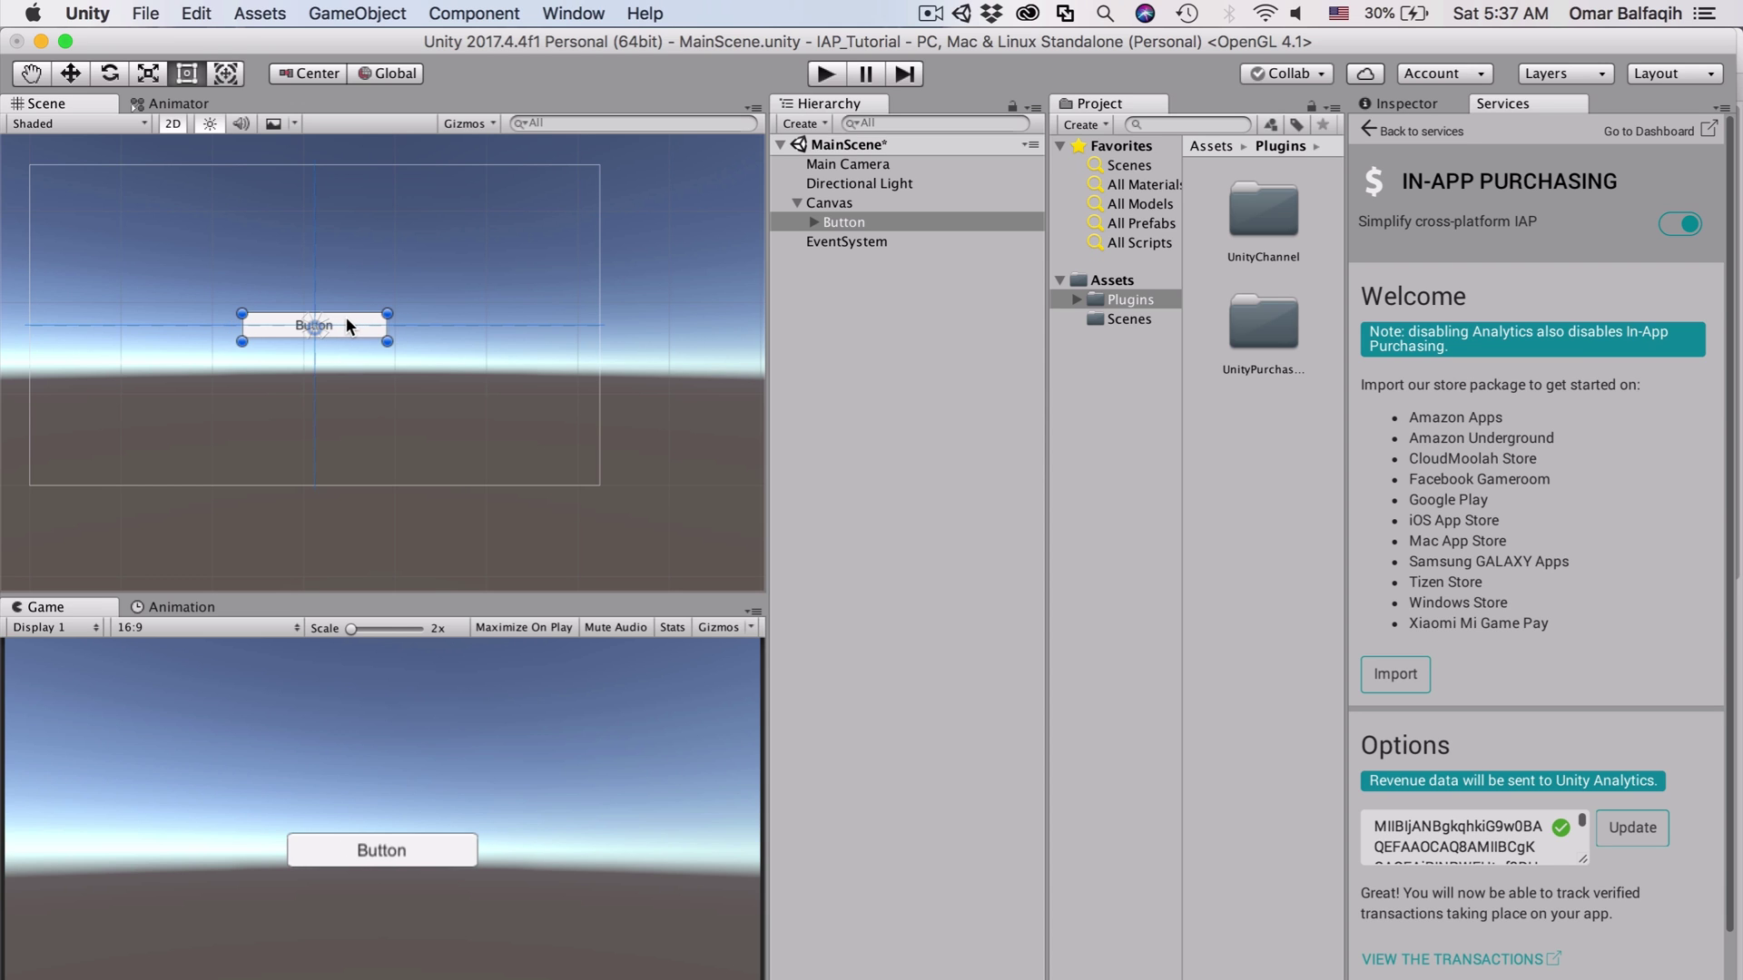
Step: Change the button's Text child to 'Get 500 Diamonds' and enable Best Fit
left_click(815, 223)
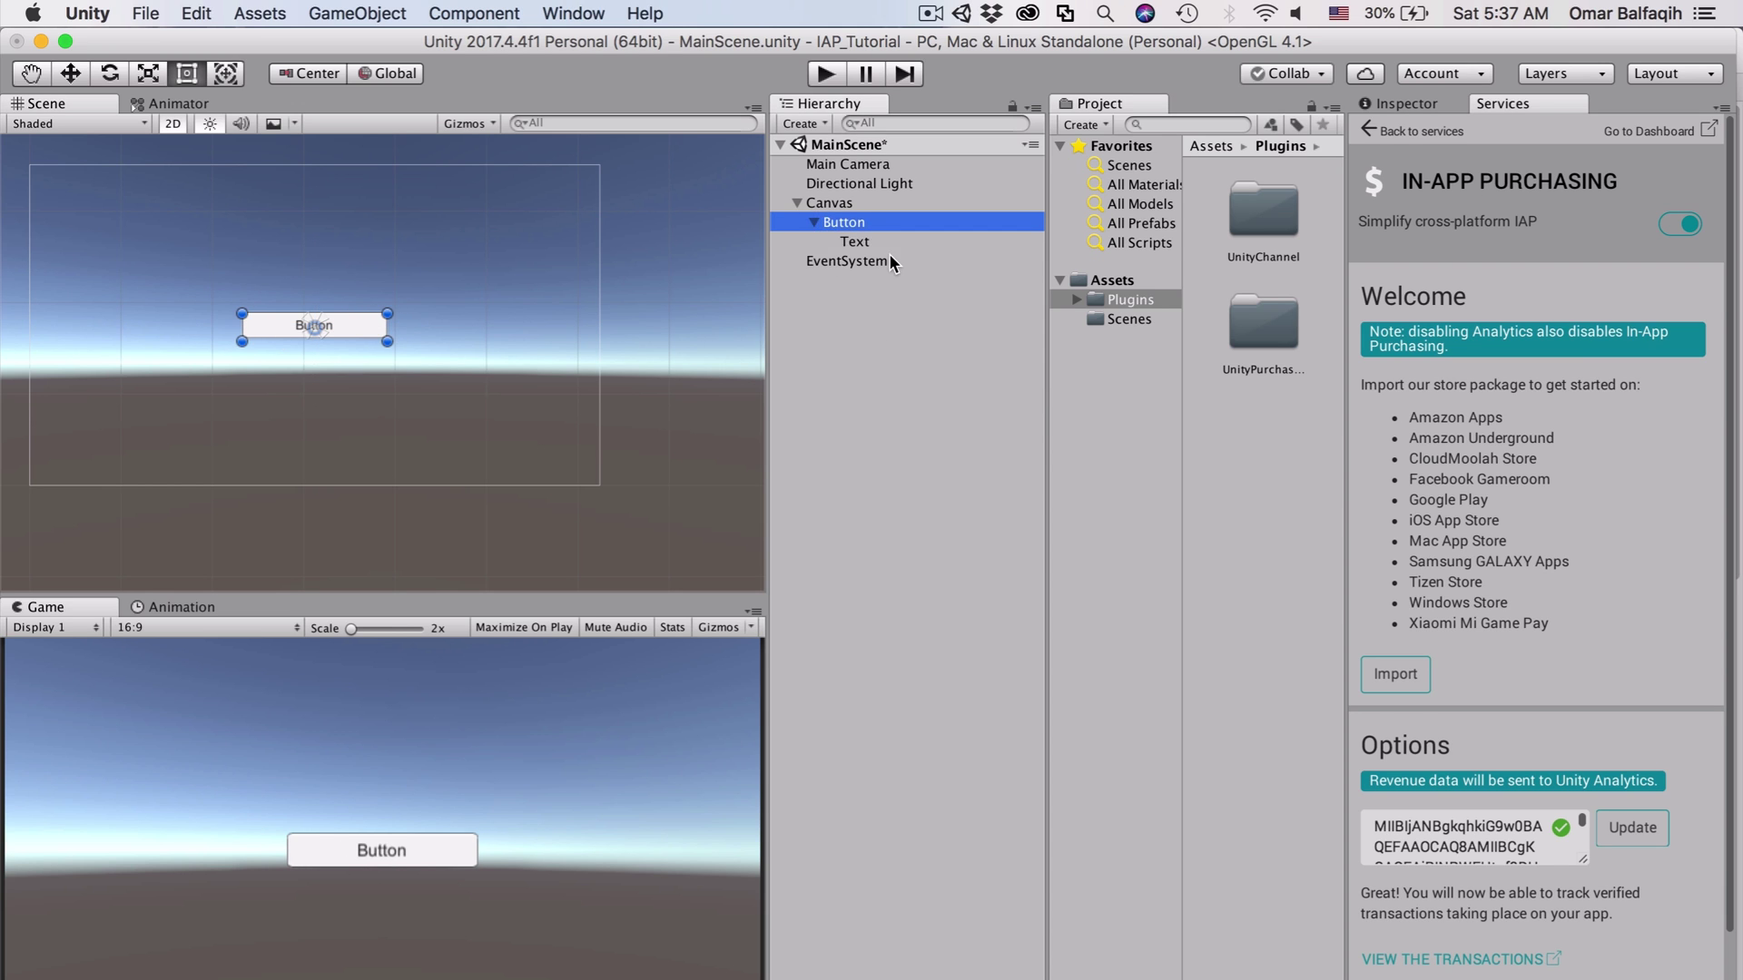
left_click(885, 244)
left_click(1391, 96)
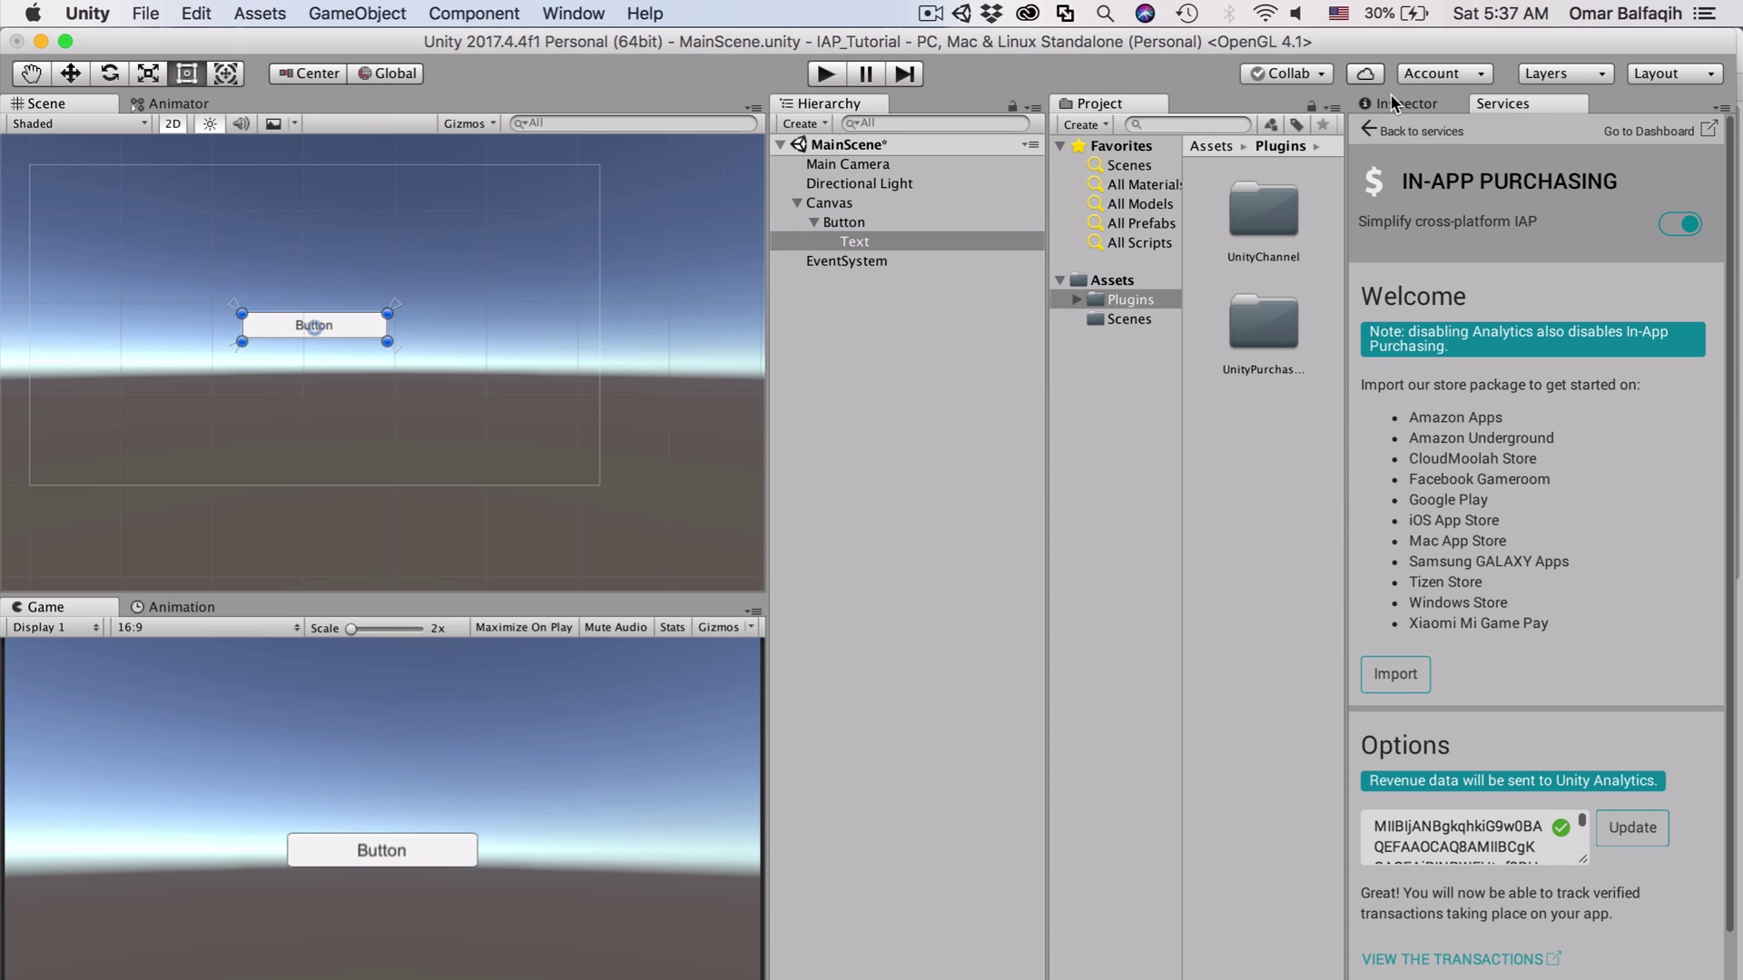
left_click(1452, 504)
key("super+a")
type("Get 500 Di")
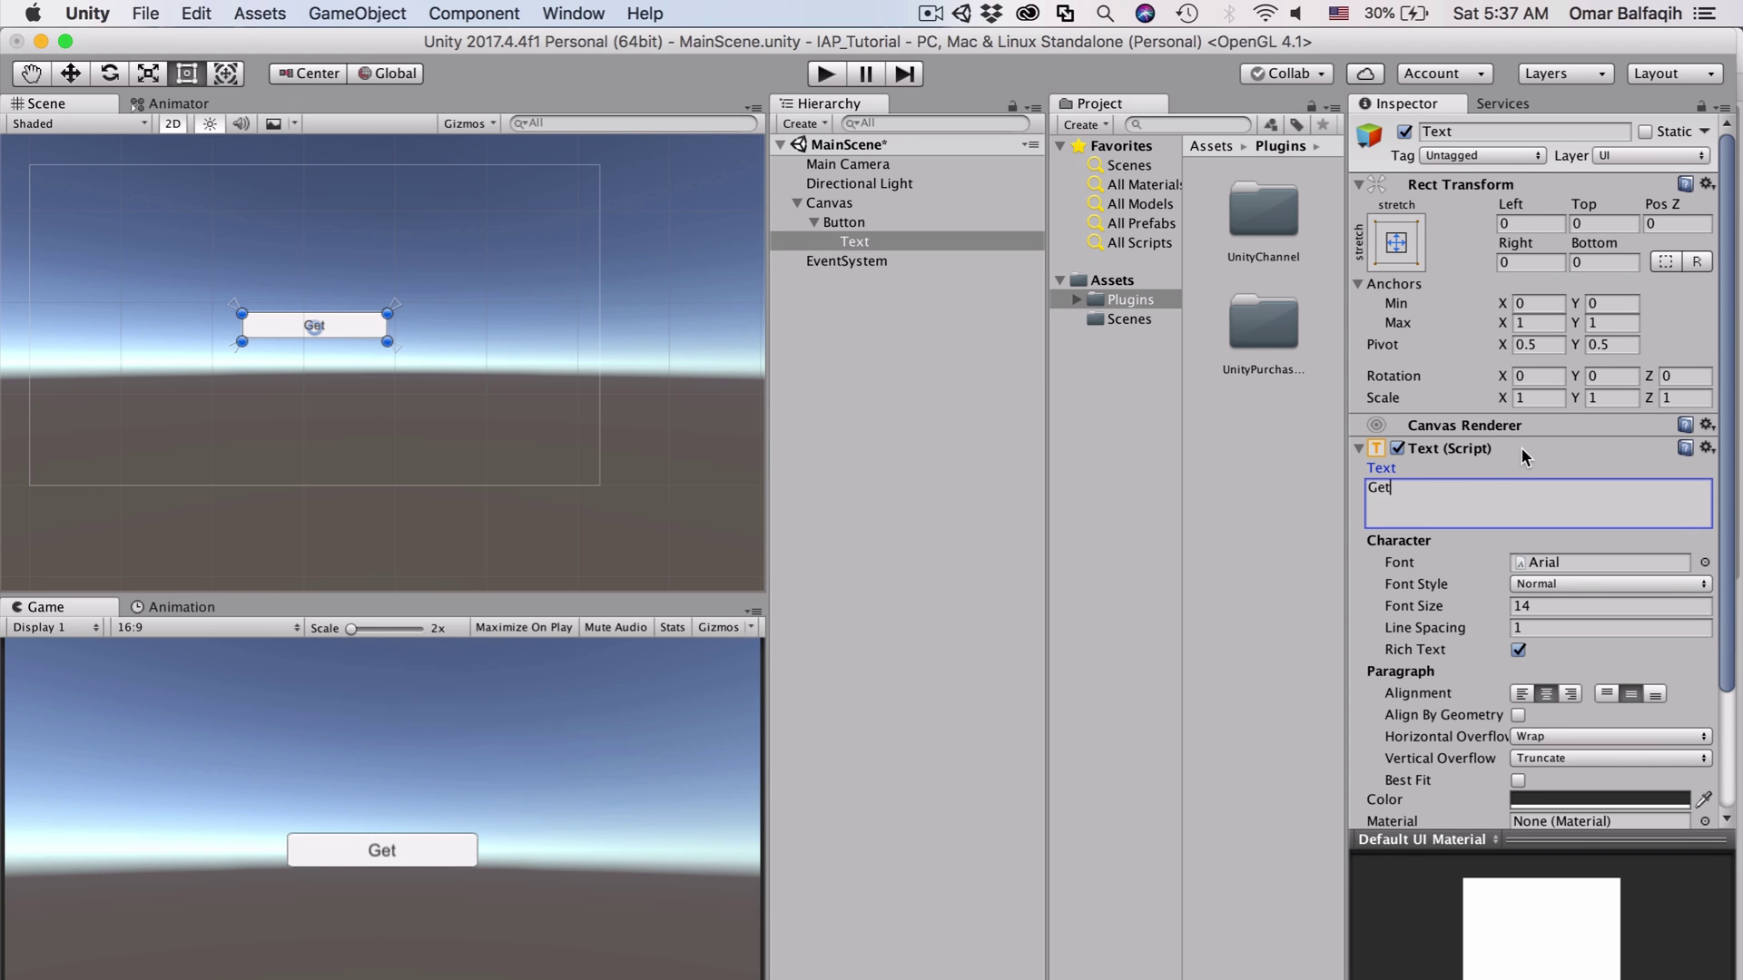
type("amon")
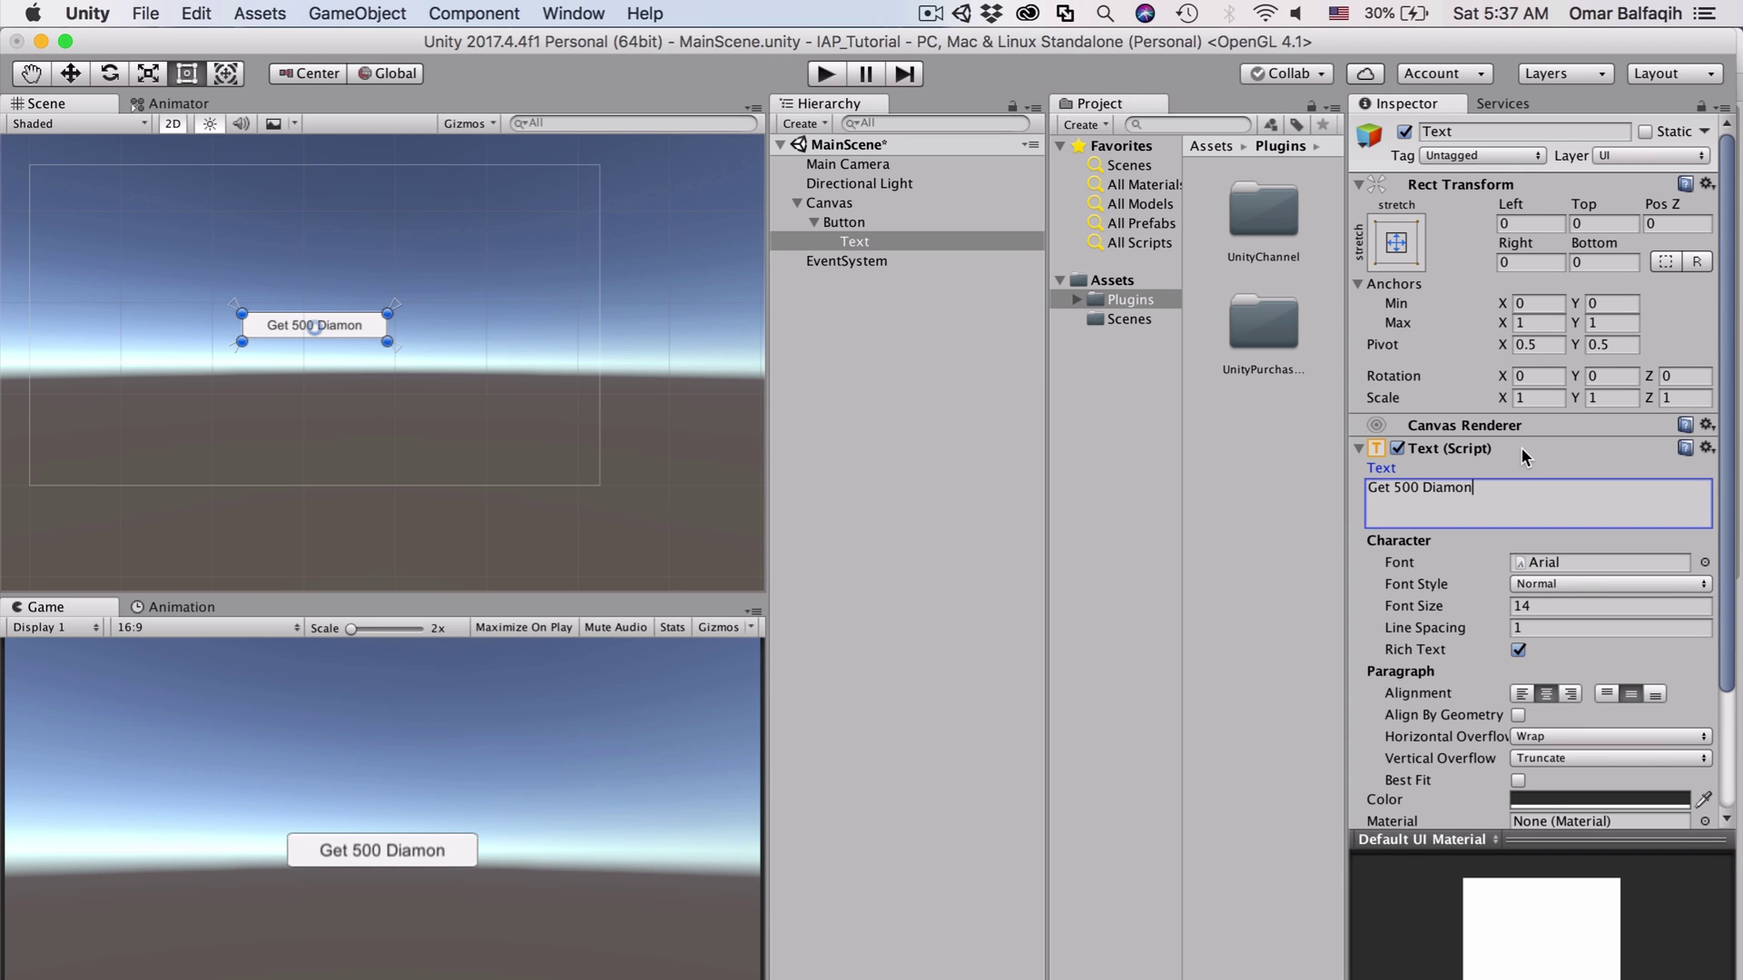
type("ds")
left_click(1517, 783)
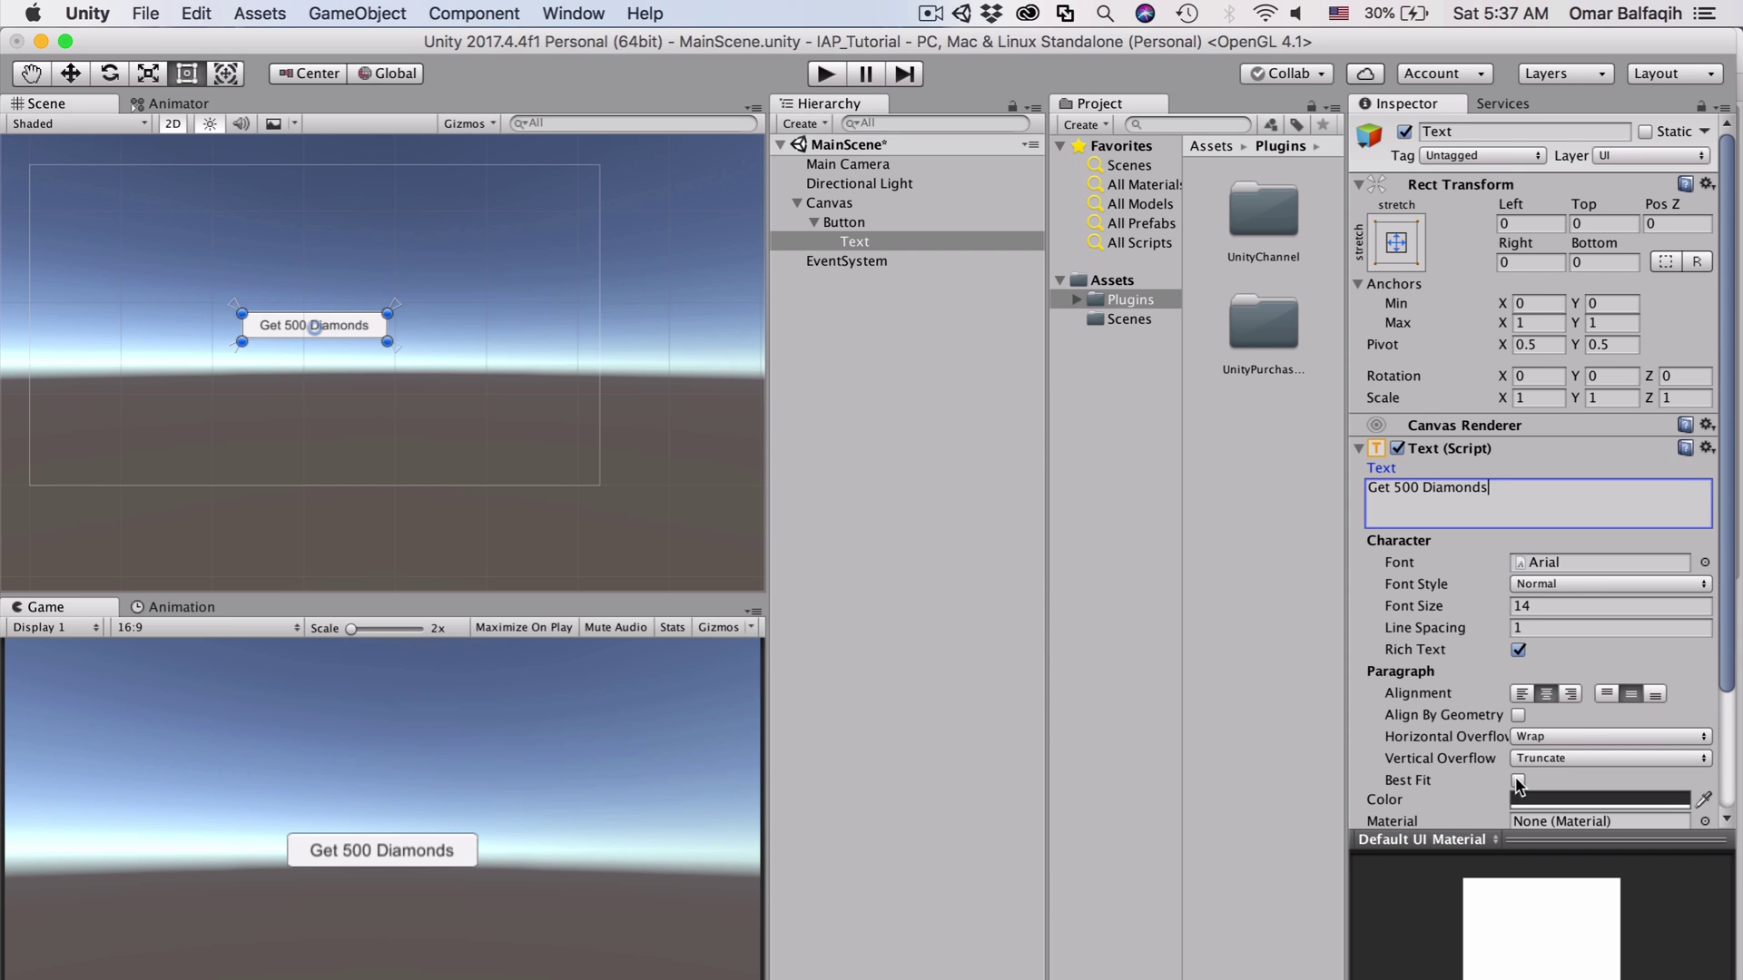
Step: Select the Button and check its available Product ID options
left_click(867, 223)
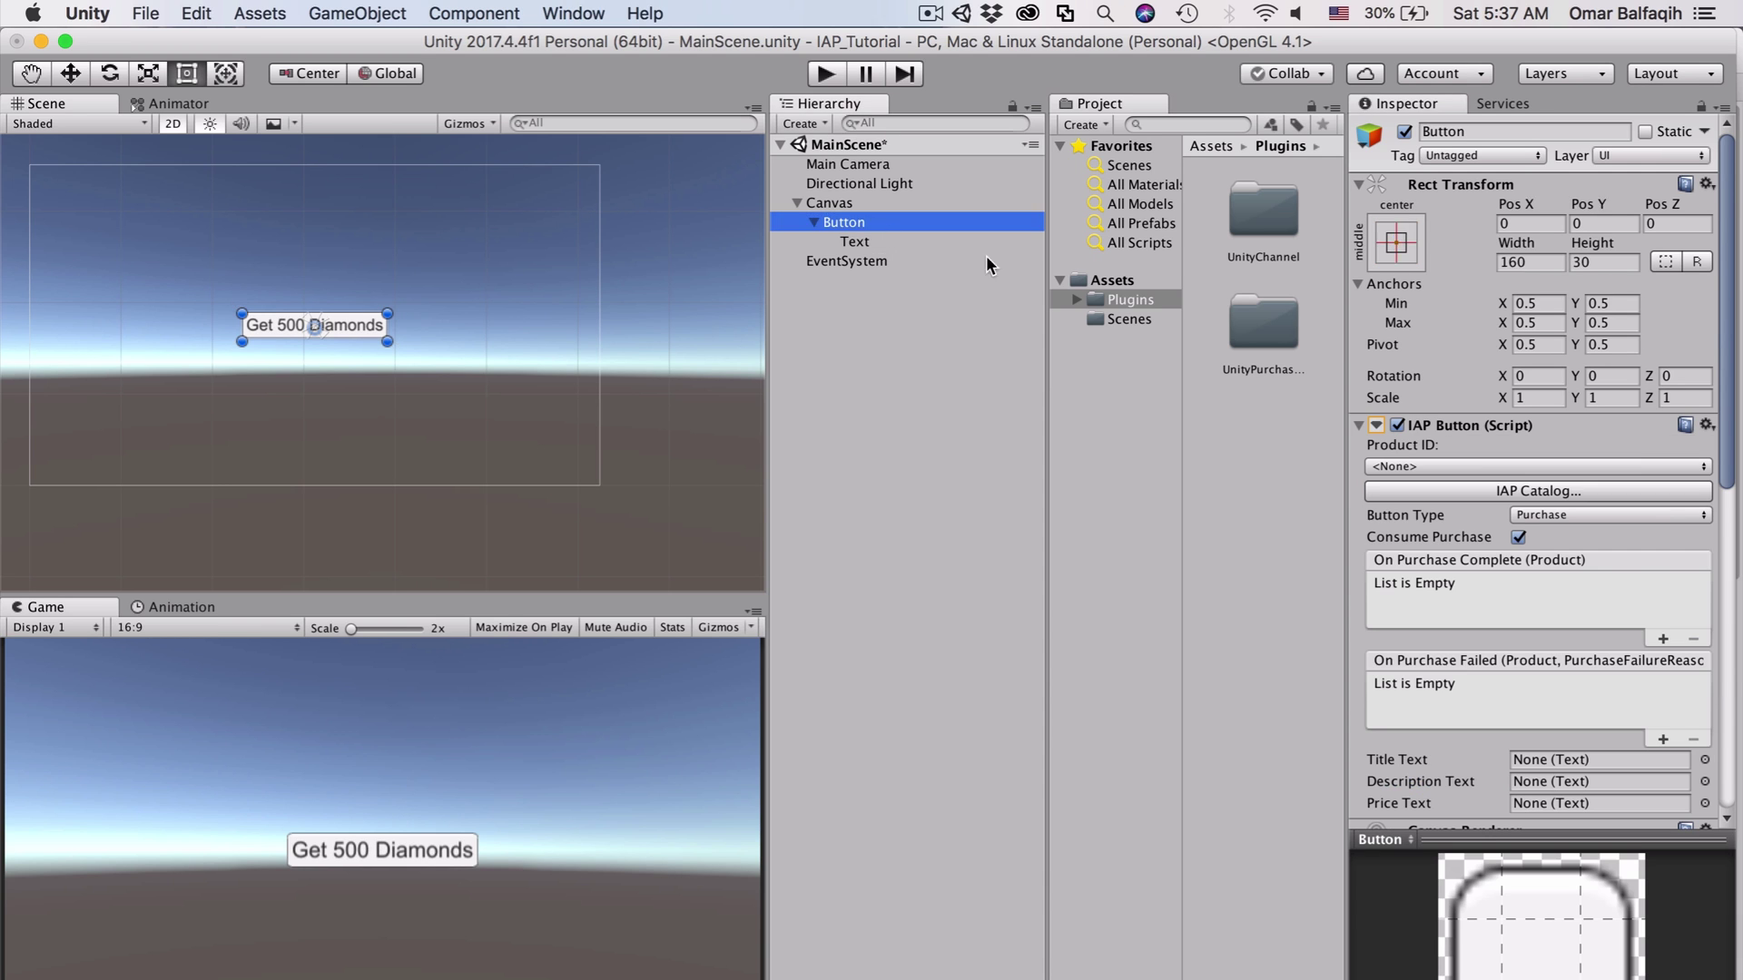
scroll(1513, 469, "down", 5)
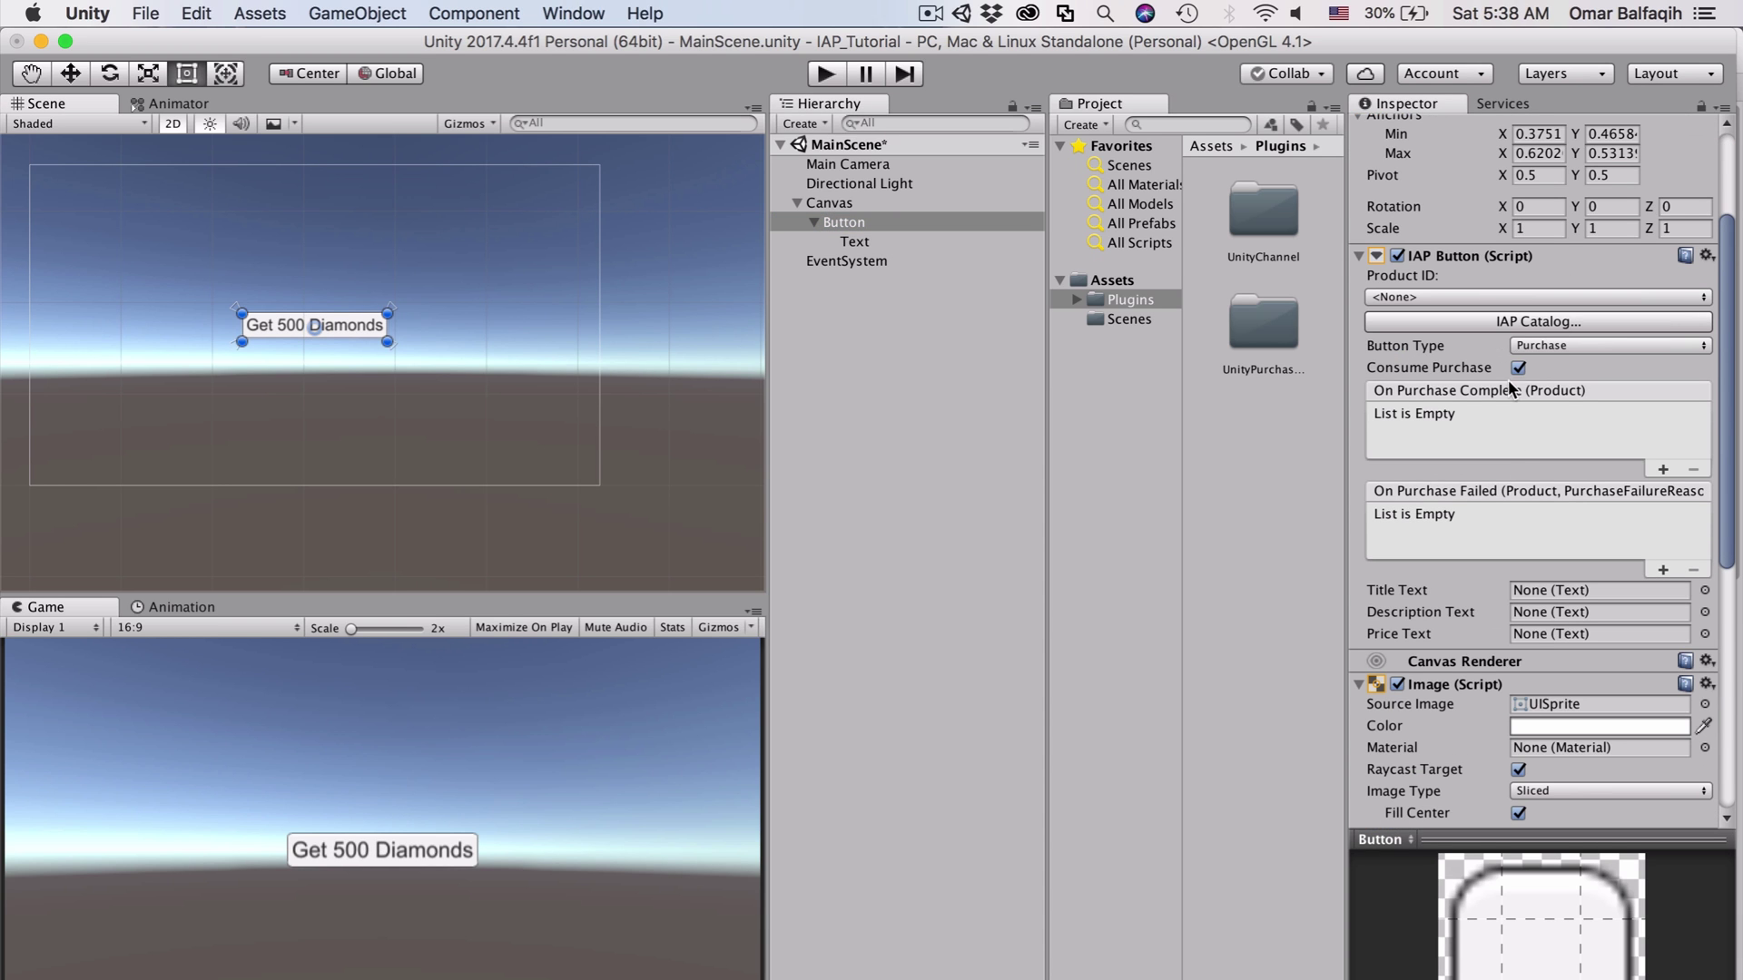
left_click(1490, 294)
left_click(1450, 290)
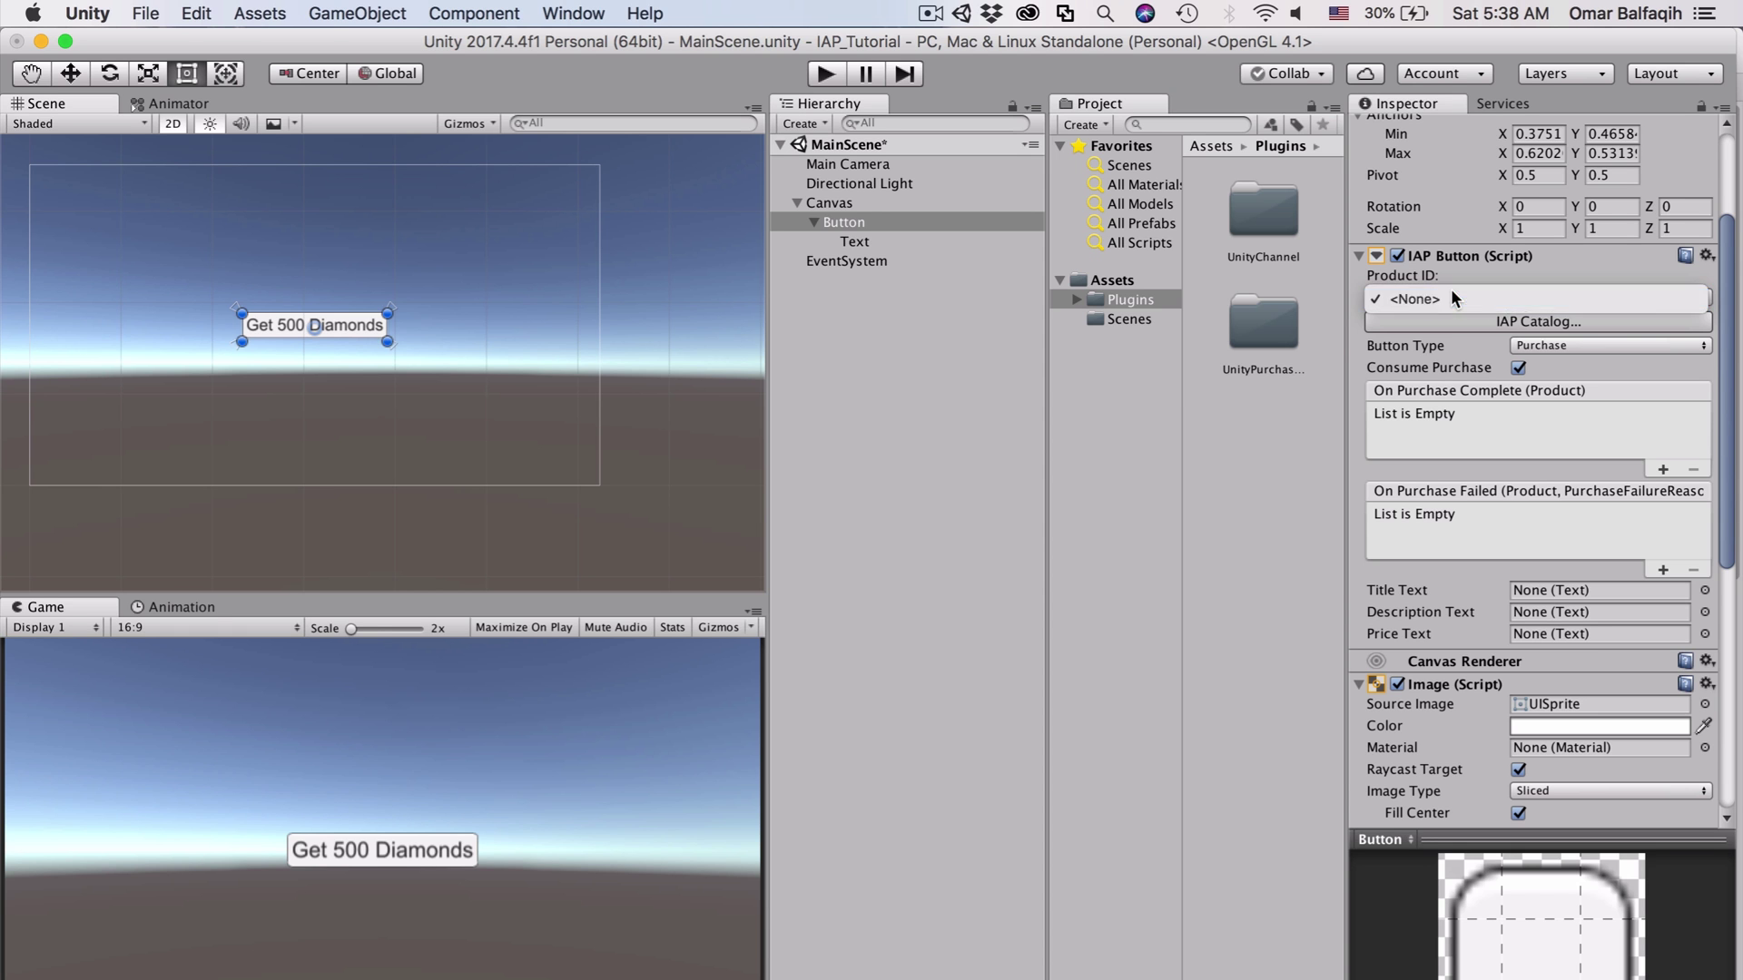
Step: Add a product with ID diamonds.500 to the IAP Catalog, keeping Type as Consumable
left_click(1505, 323)
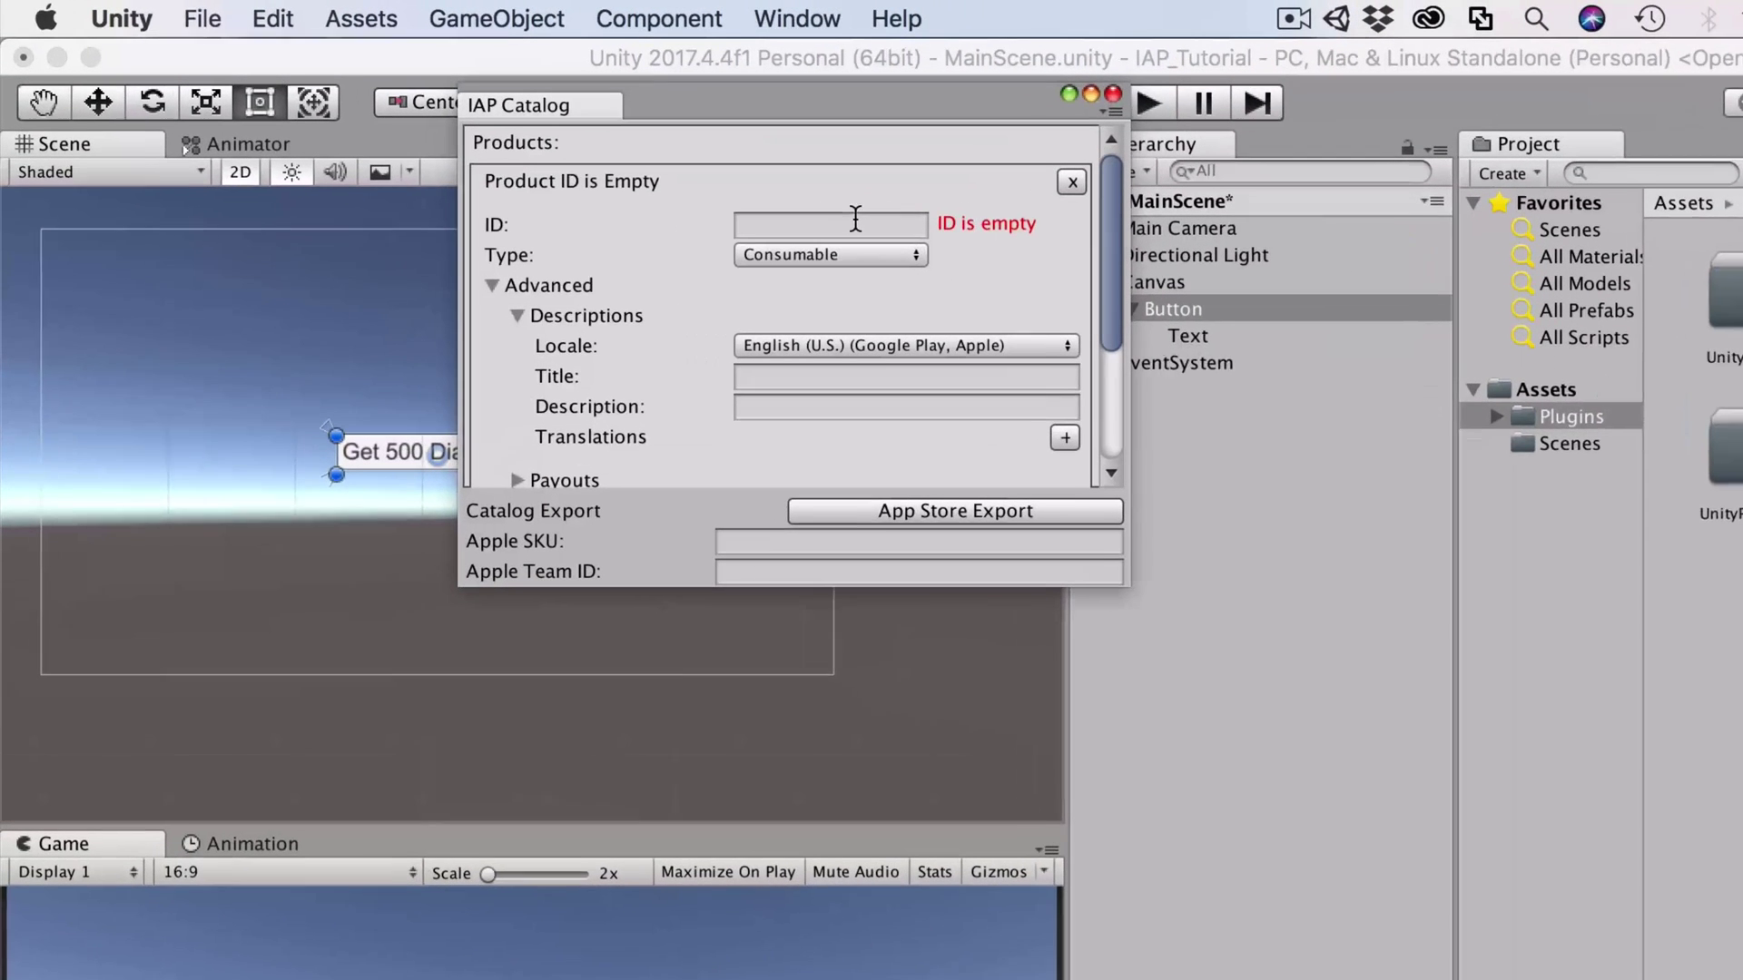
left_click(855, 218)
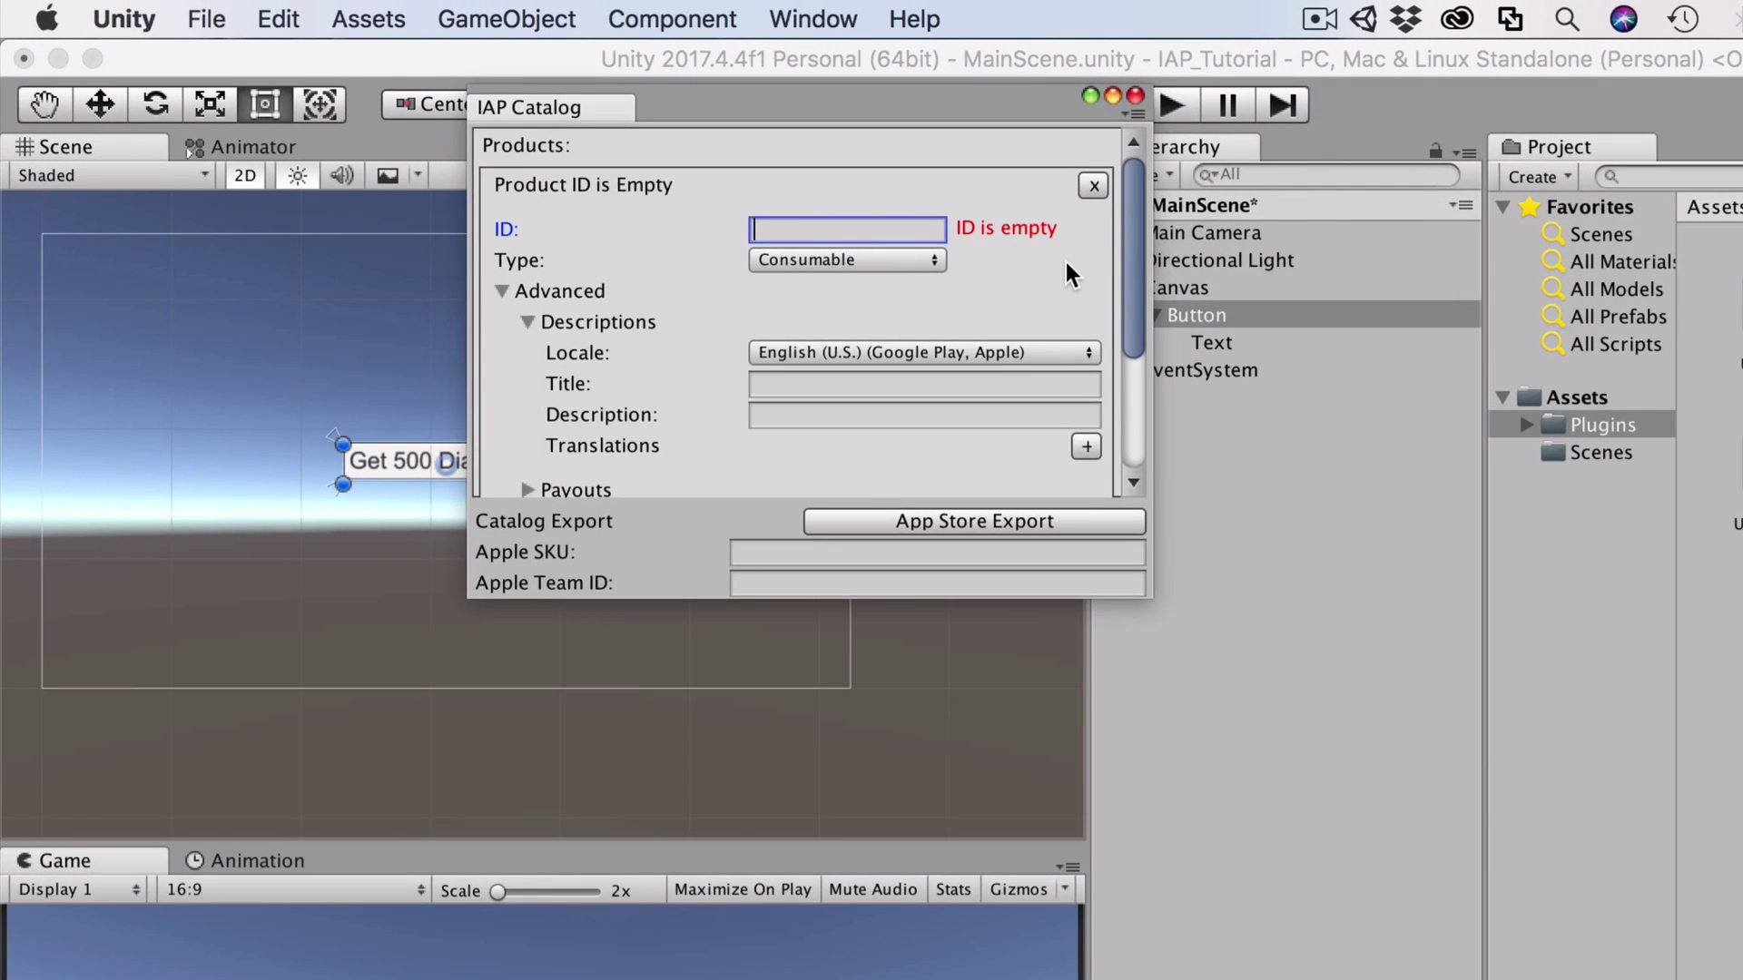
type("idiamo")
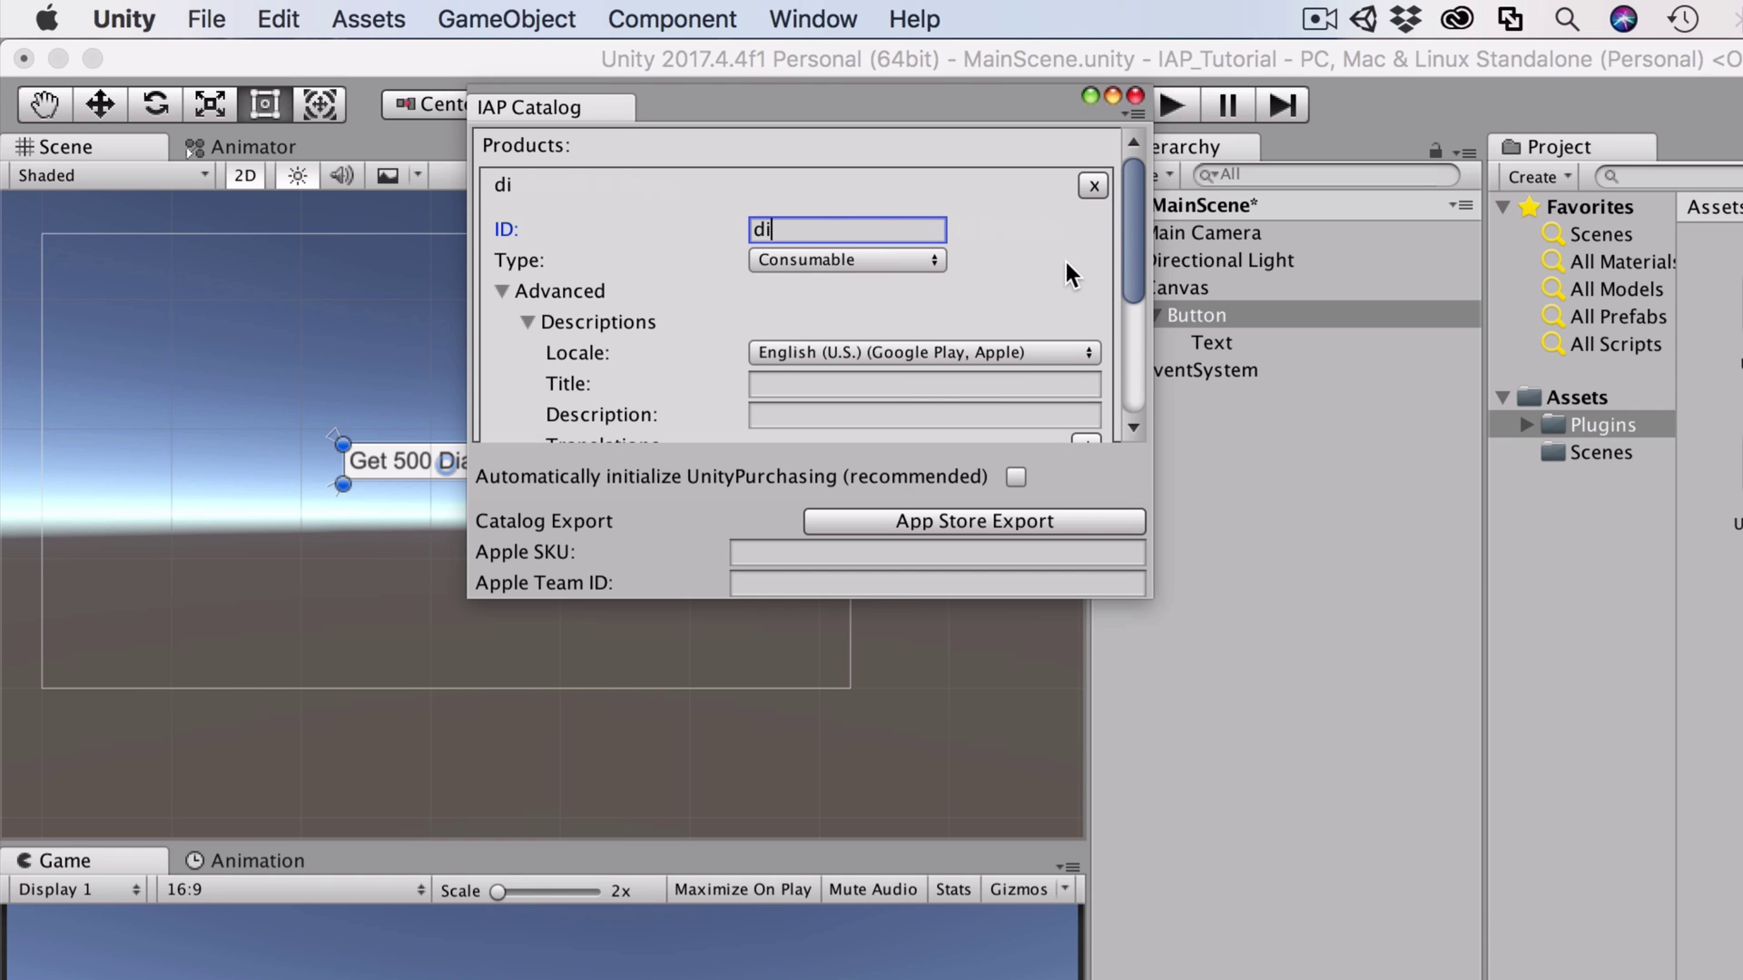
type("nds.")
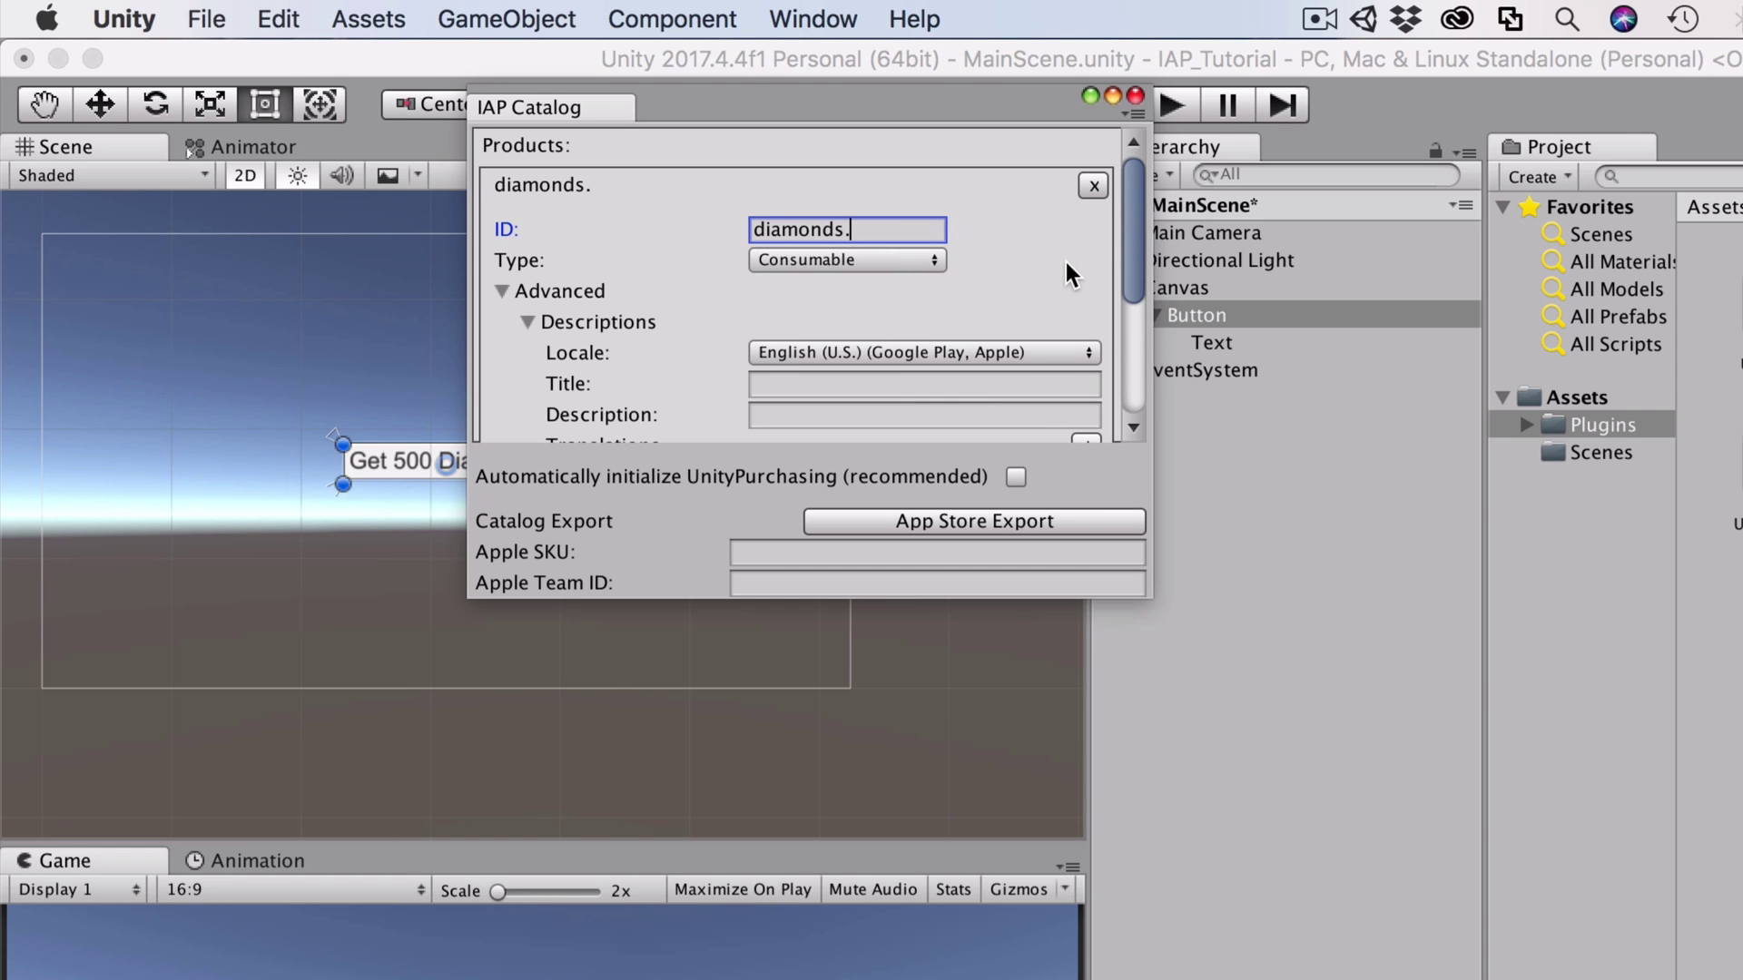
type("500")
left_click(843, 261)
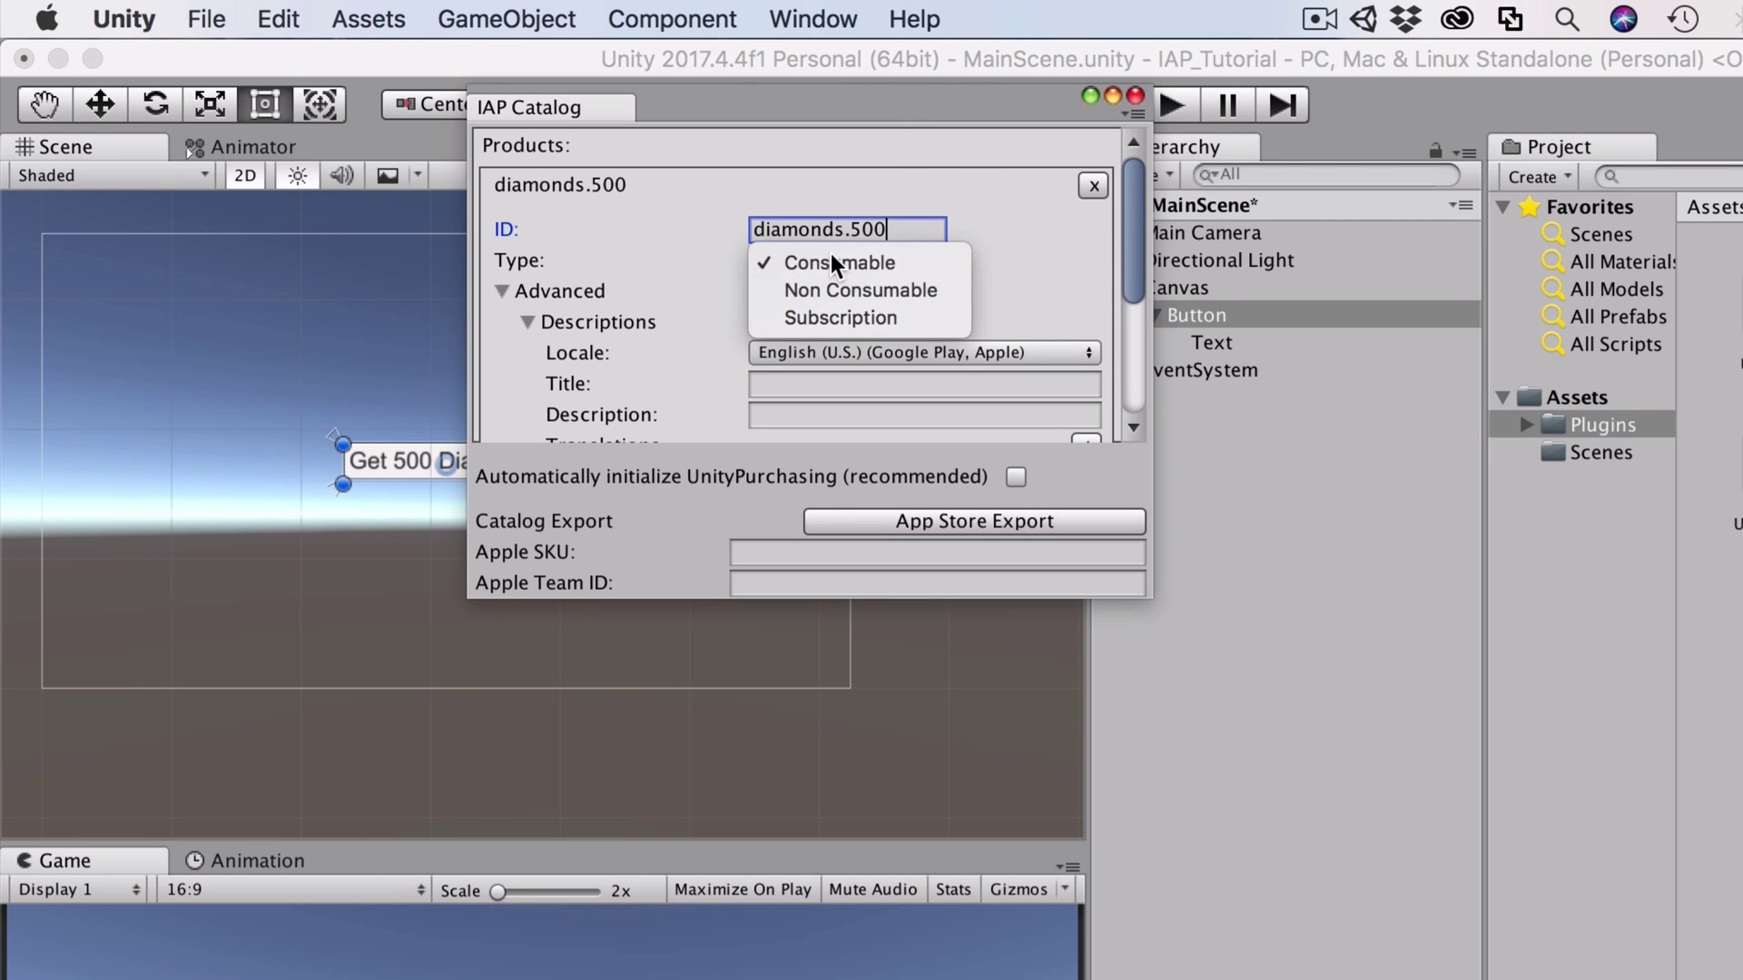
left_click(830, 258)
Step: Enter title '500 Diamonds' and description 'Get extra 500 diamonds !' for diamonds.500
scroll(939, 385, "down", 2)
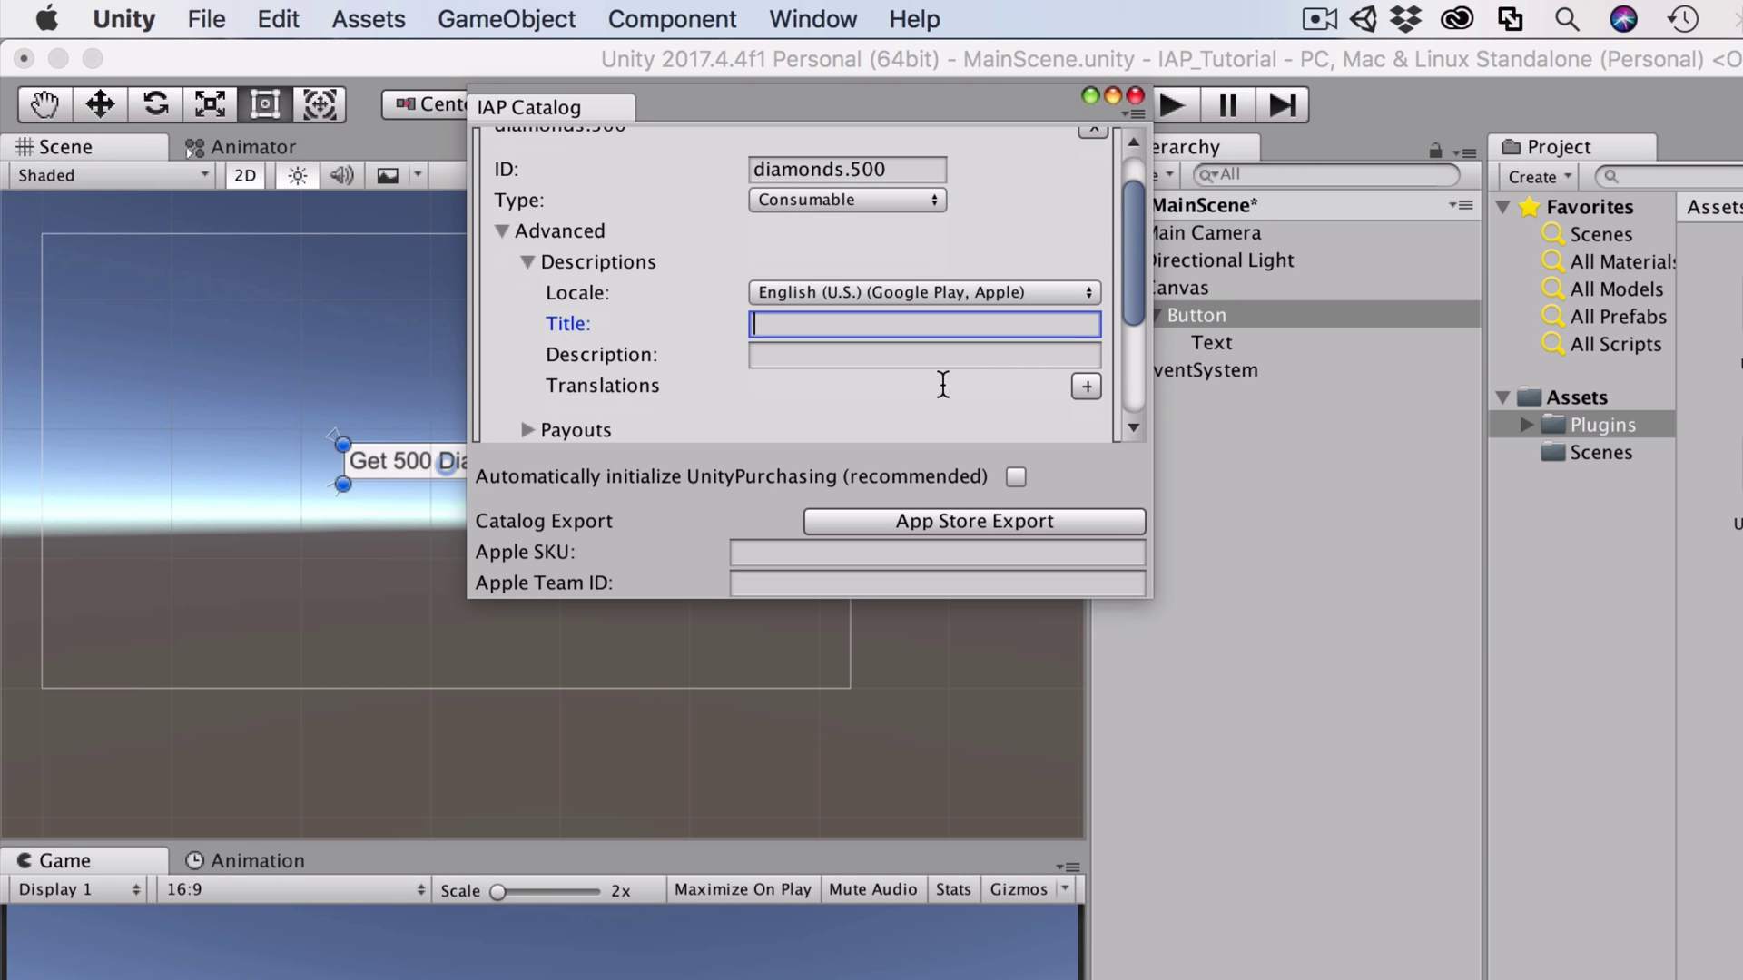
type("500")
type(" Diamonds")
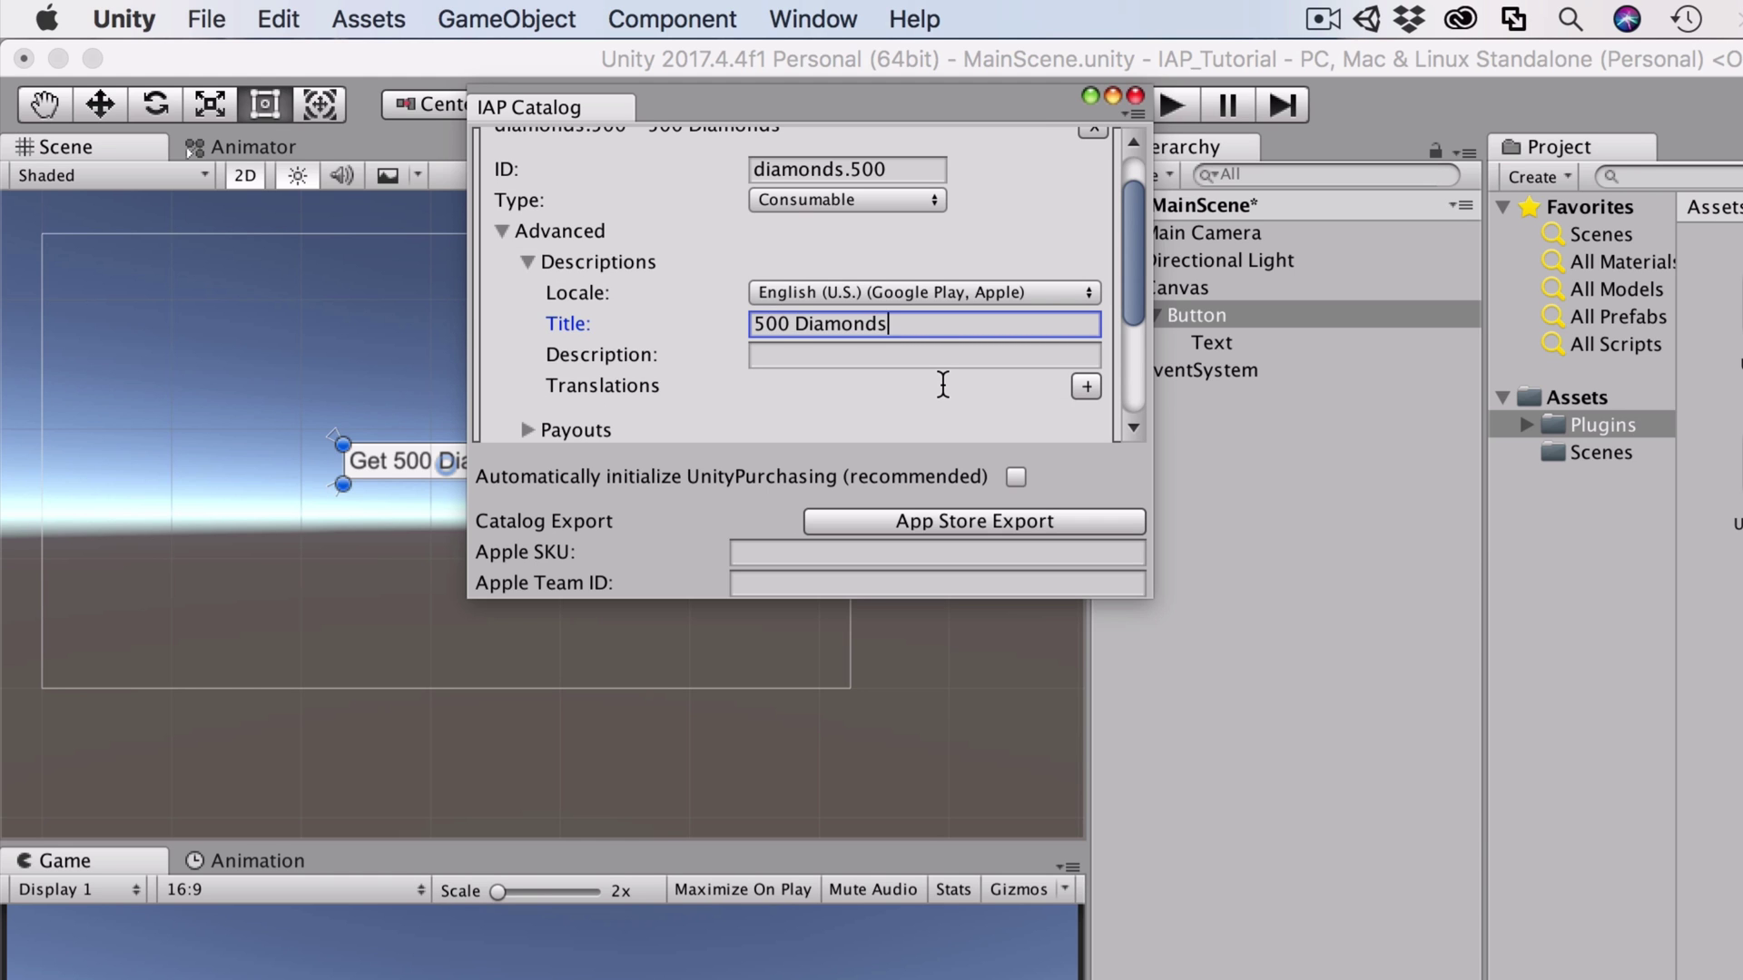
key("Tab")
type("T")
key("BackSpace")
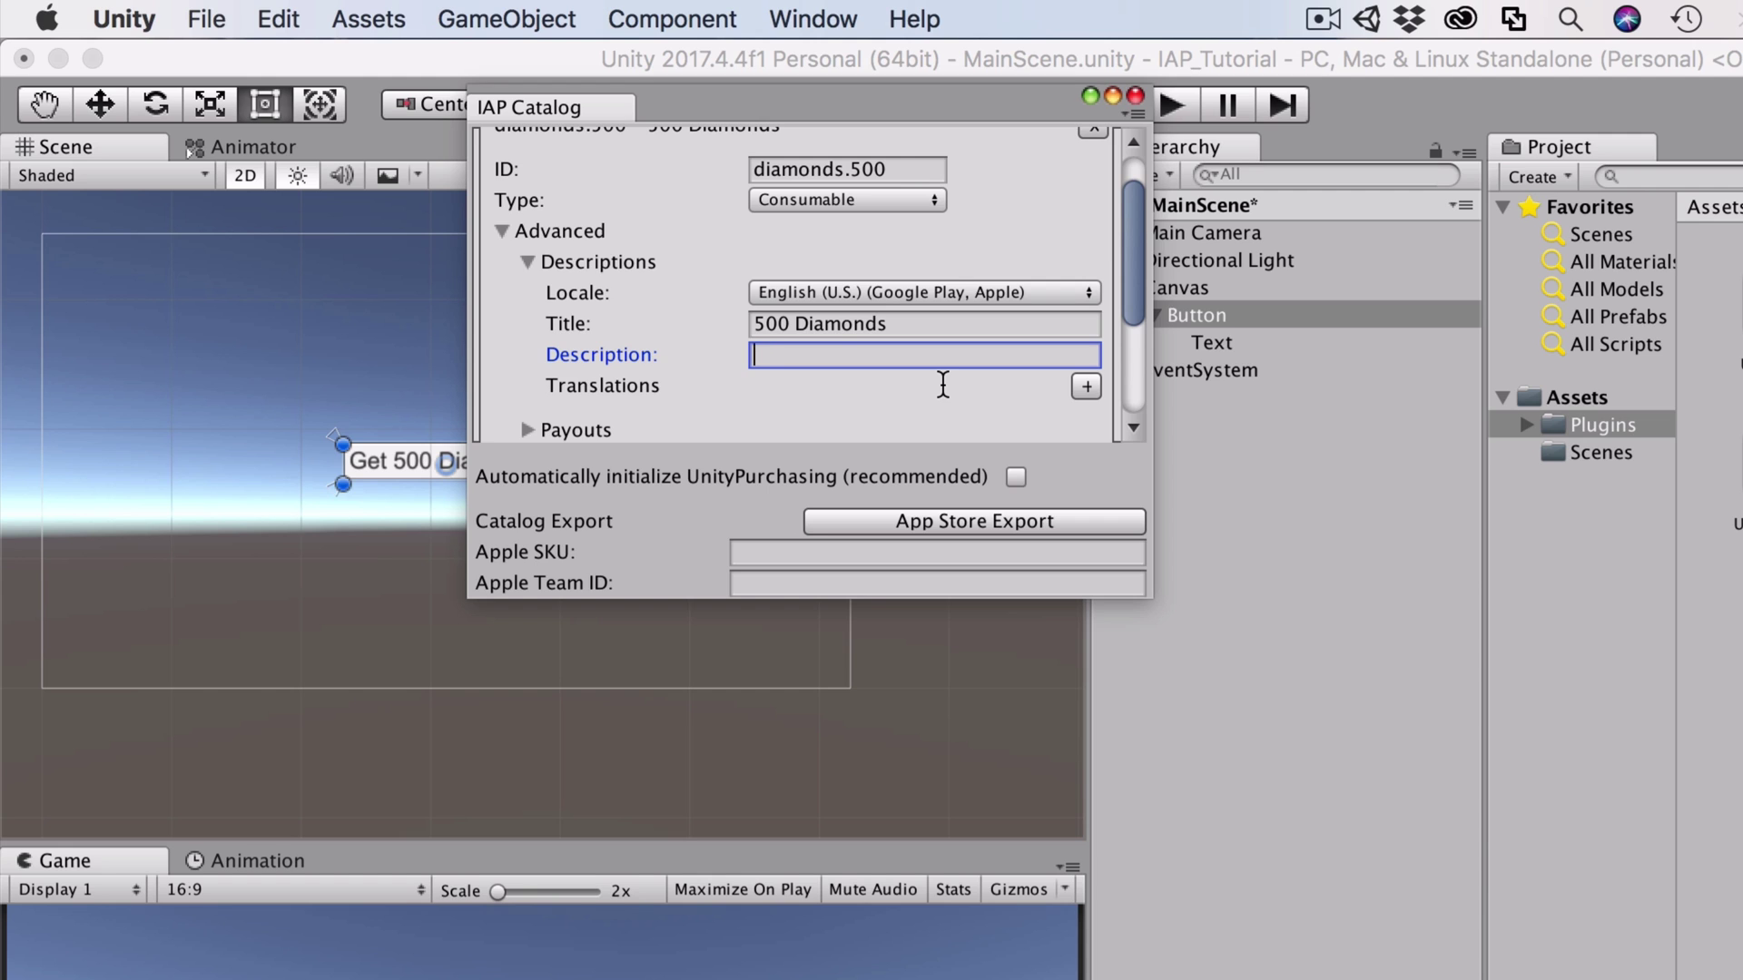
type("Get extra 50")
type("0 diam")
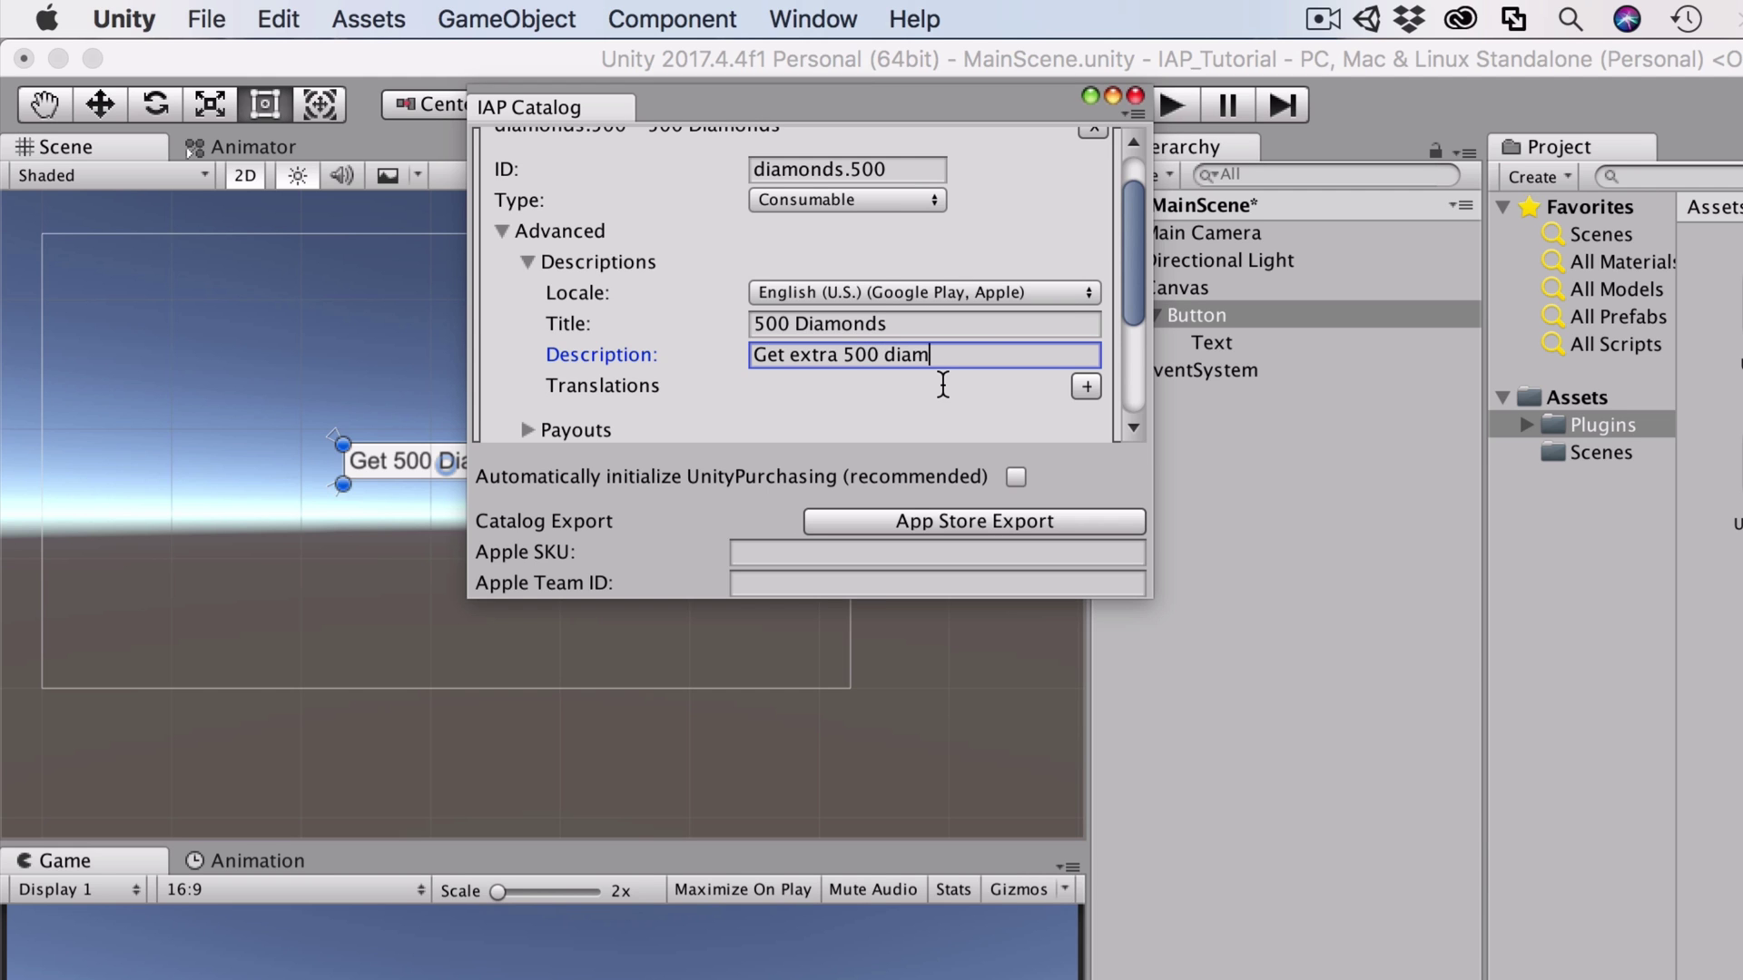
type("onds !")
scroll(944, 363, "down", 3)
scroll(1004, 357, "down", 3)
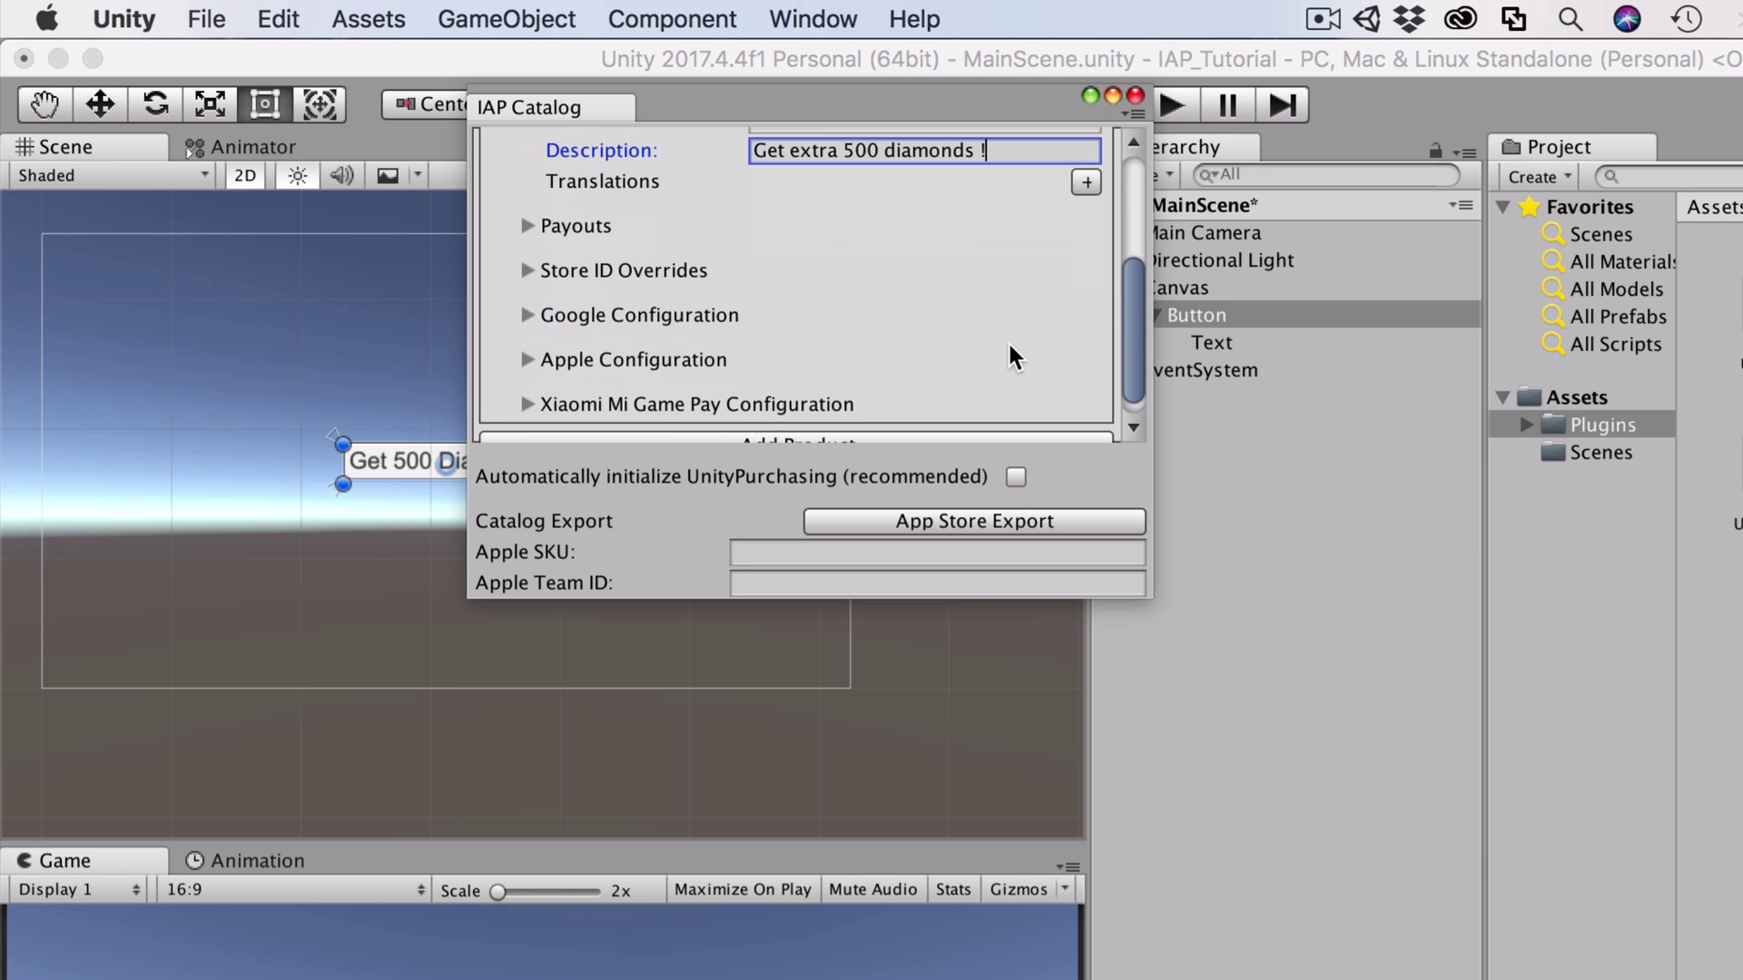
scroll(822, 354, "down", 1)
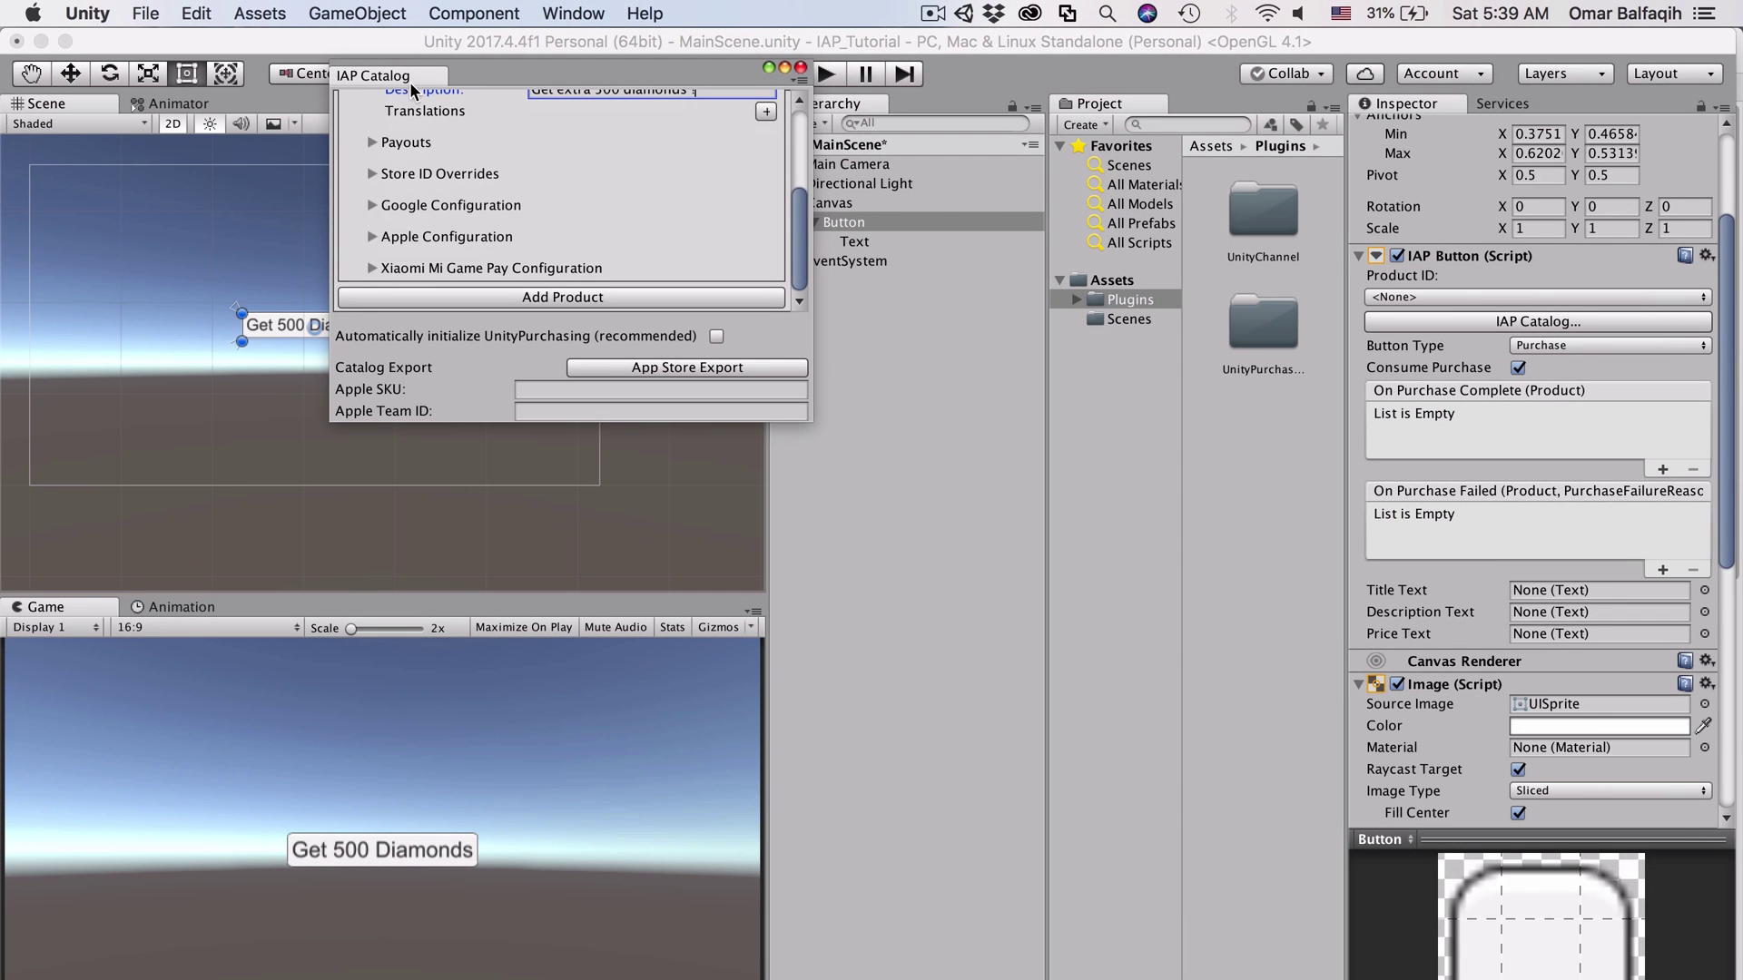
Step: Close the IAP Catalog and set the IAP Button's Product ID to diamonds.500
left_click(800, 69)
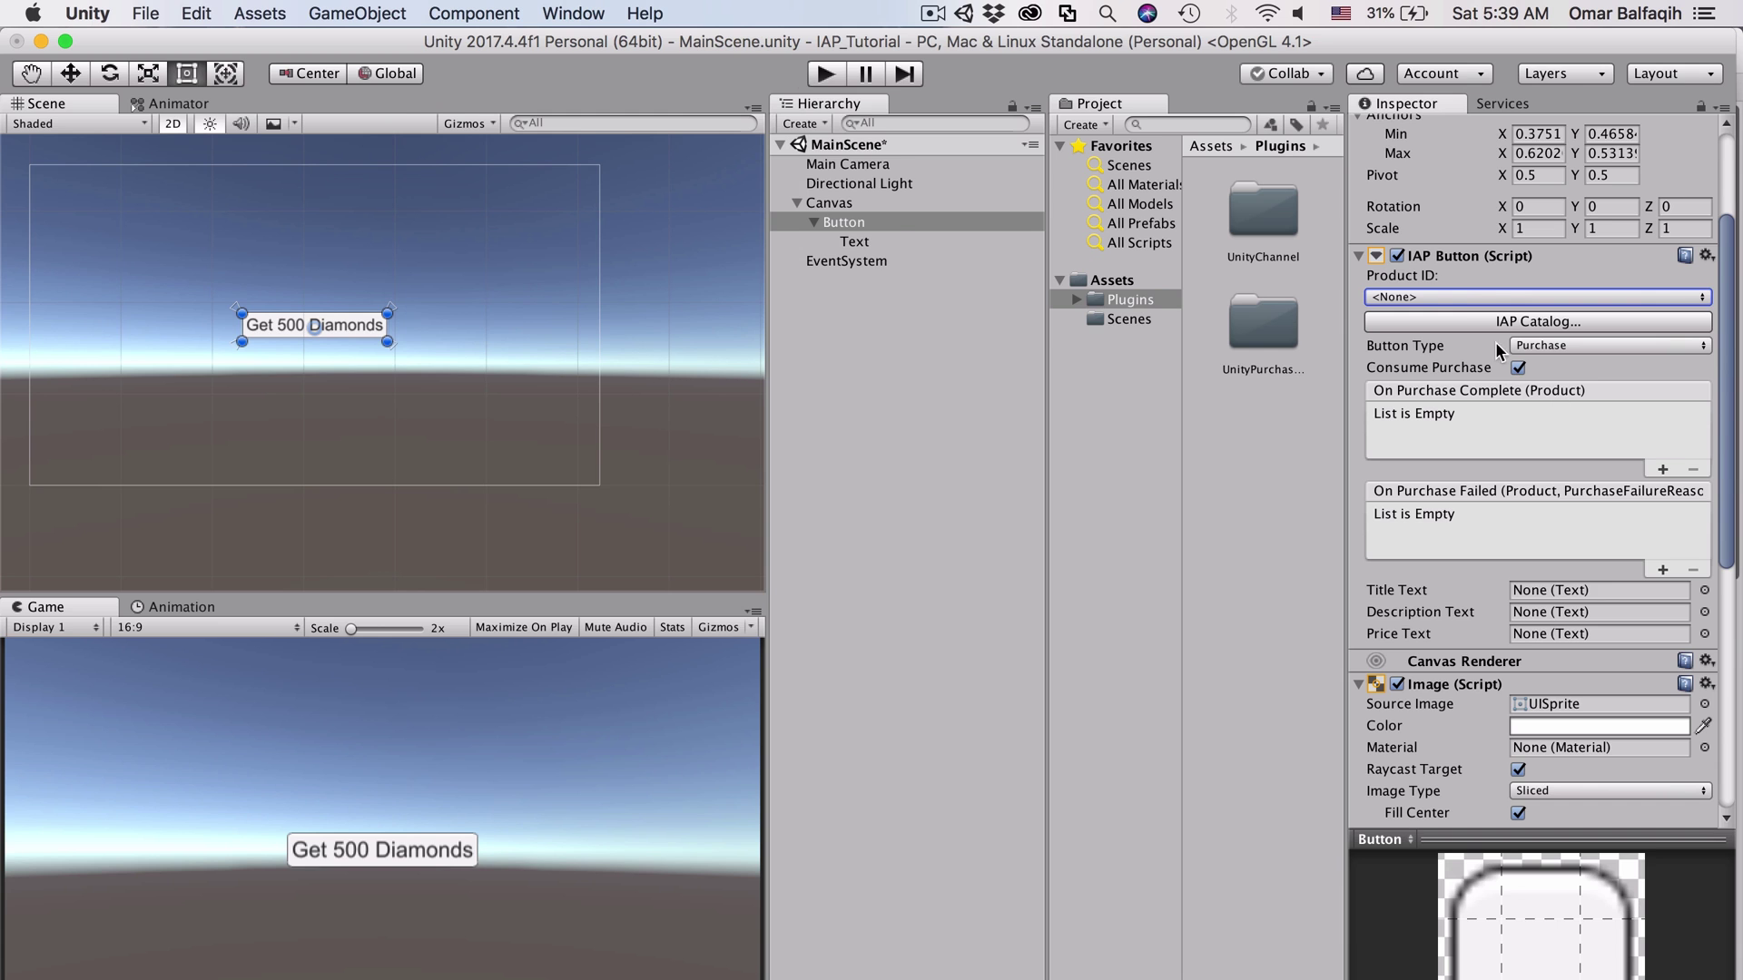
left_click(1490, 297)
left_click(1479, 320)
Step: Create an empty GameObject named StoreManager and attach a new StoreManager C# script to it
left_click(901, 363)
key("super+shift+n")
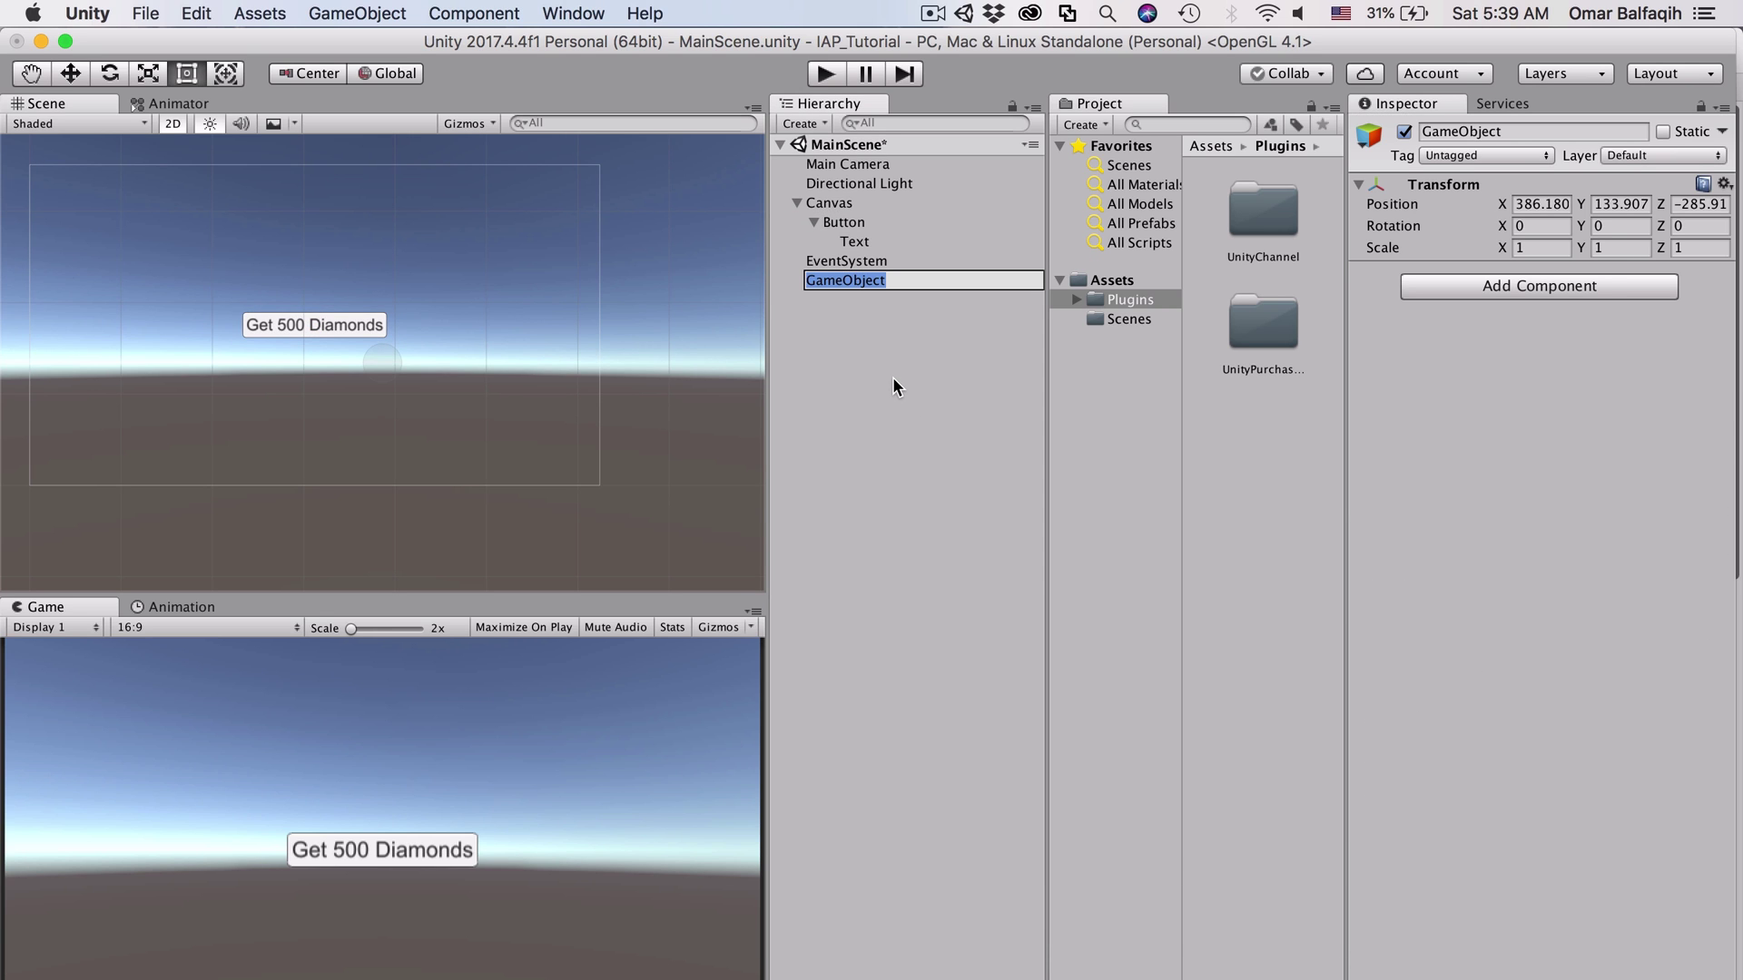
type("StoreMana")
type("ger")
key("Return")
left_click(1563, 274)
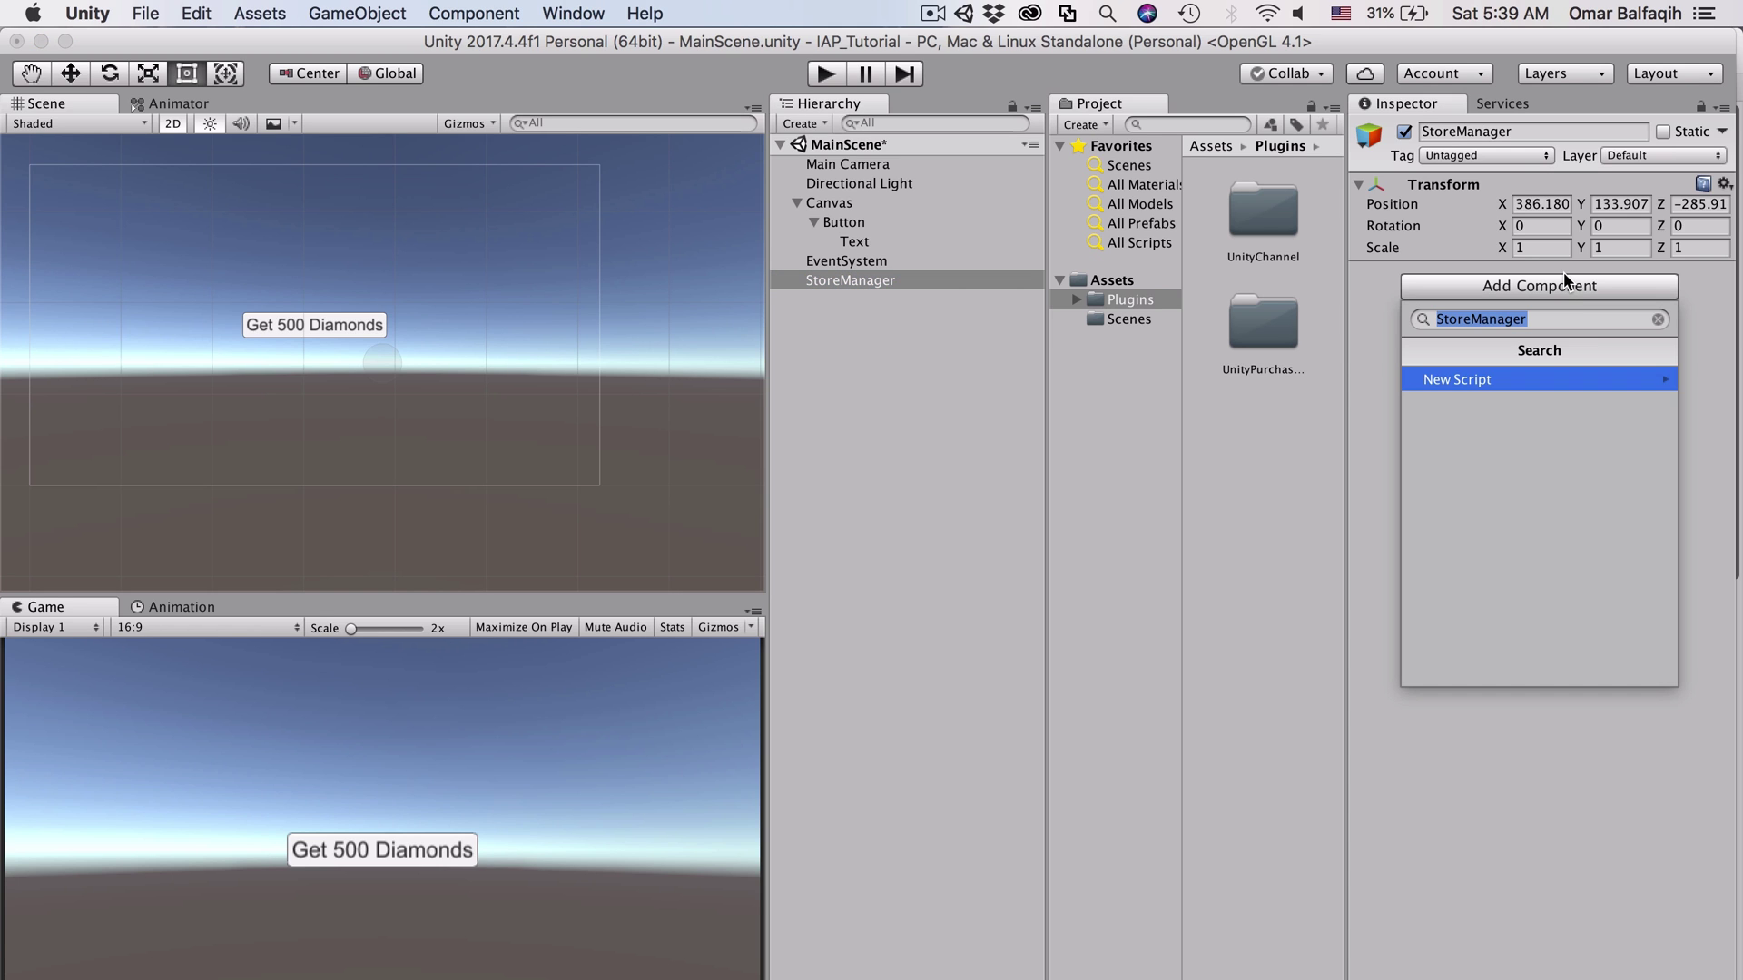
key("Return")
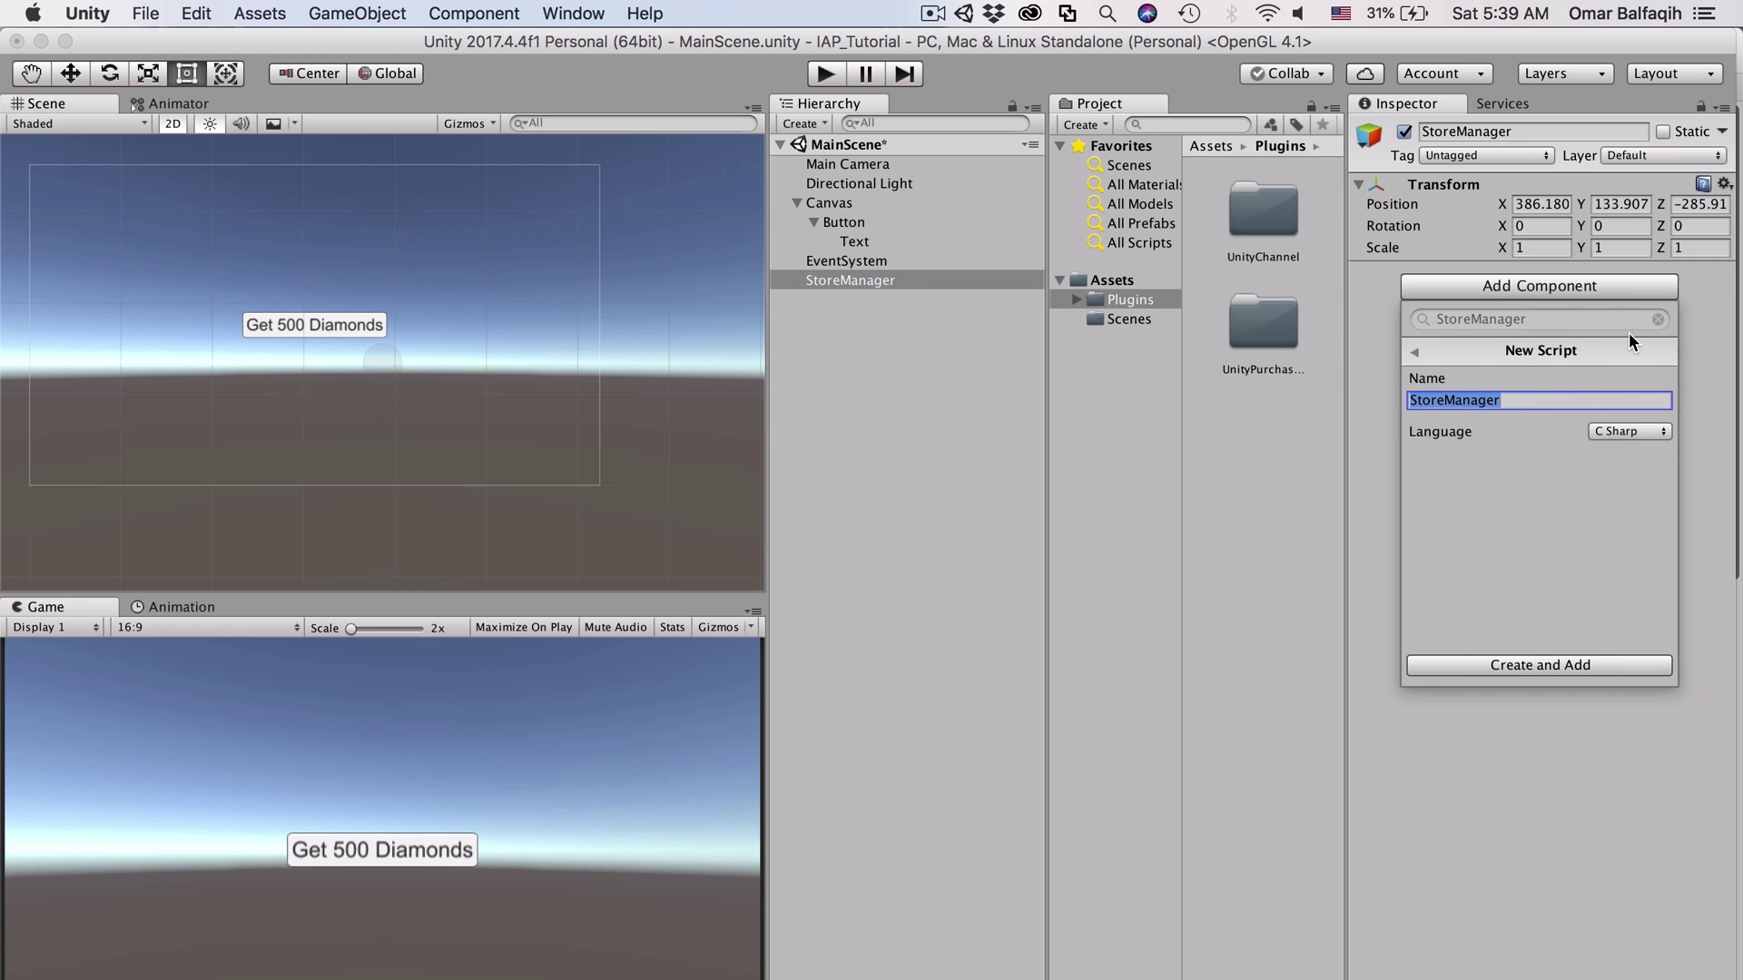
key("Return")
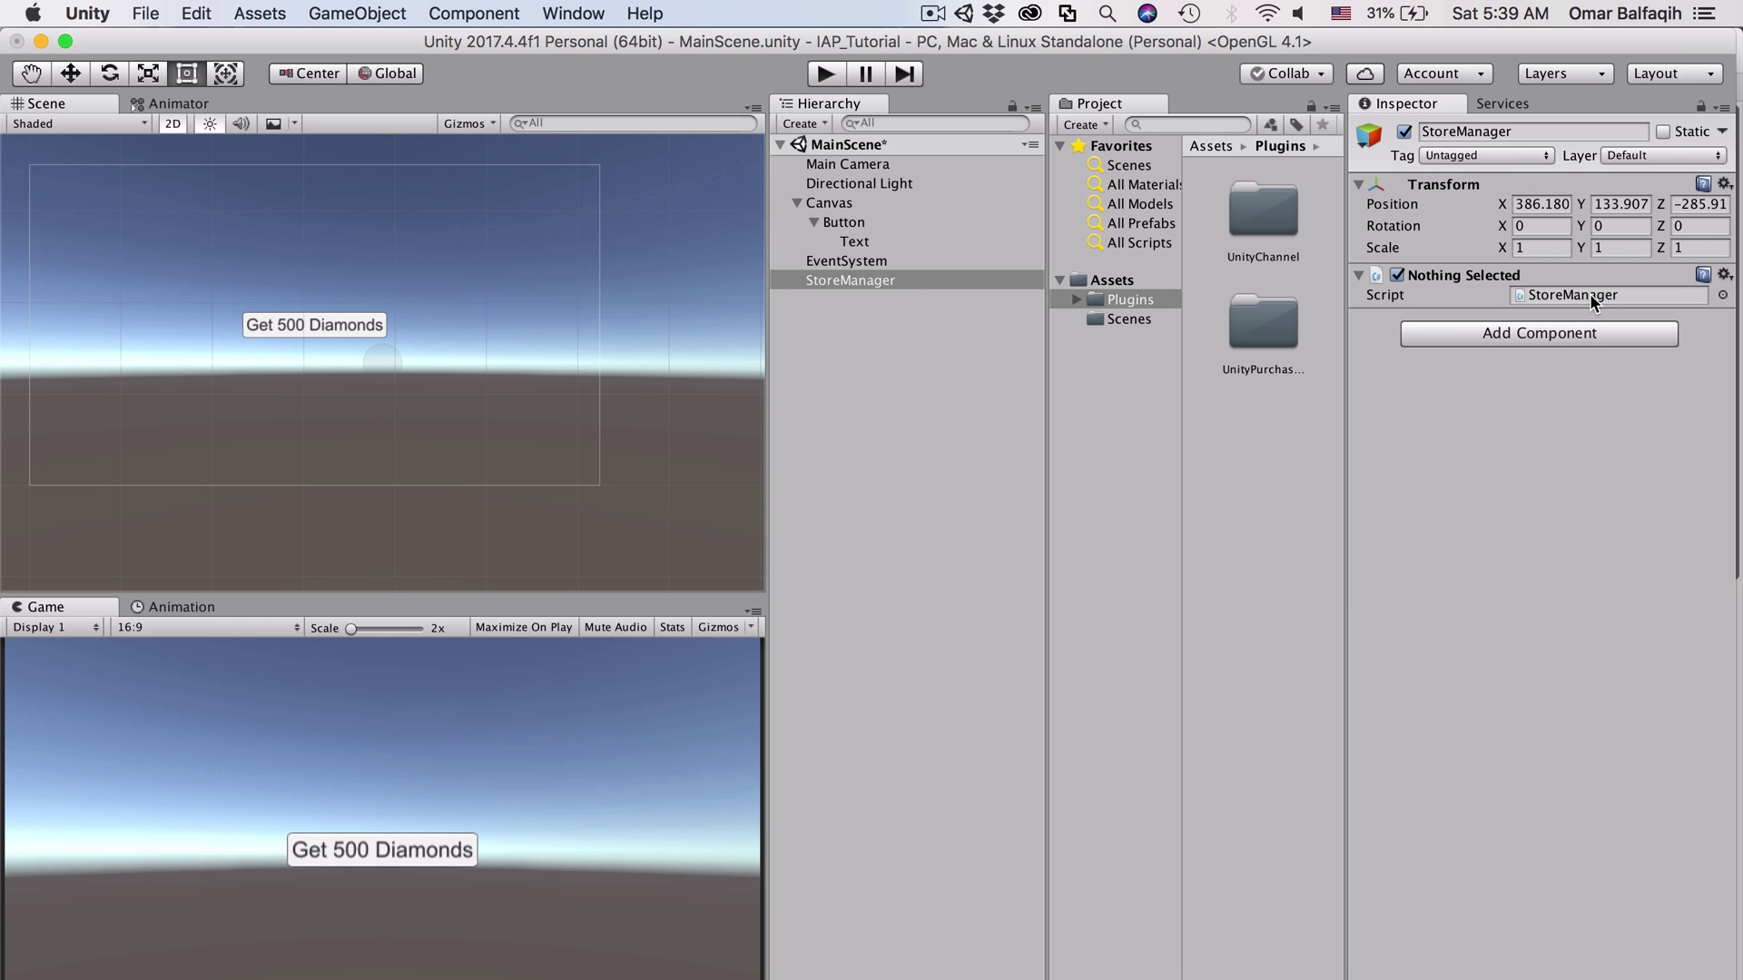
Step: Open StoreManager.cs, delete the Start and Update methods, and add 'using UnityEngine.Purchasing;'
double_click(1588, 292)
left_click_drag(164, 454, 192, 266)
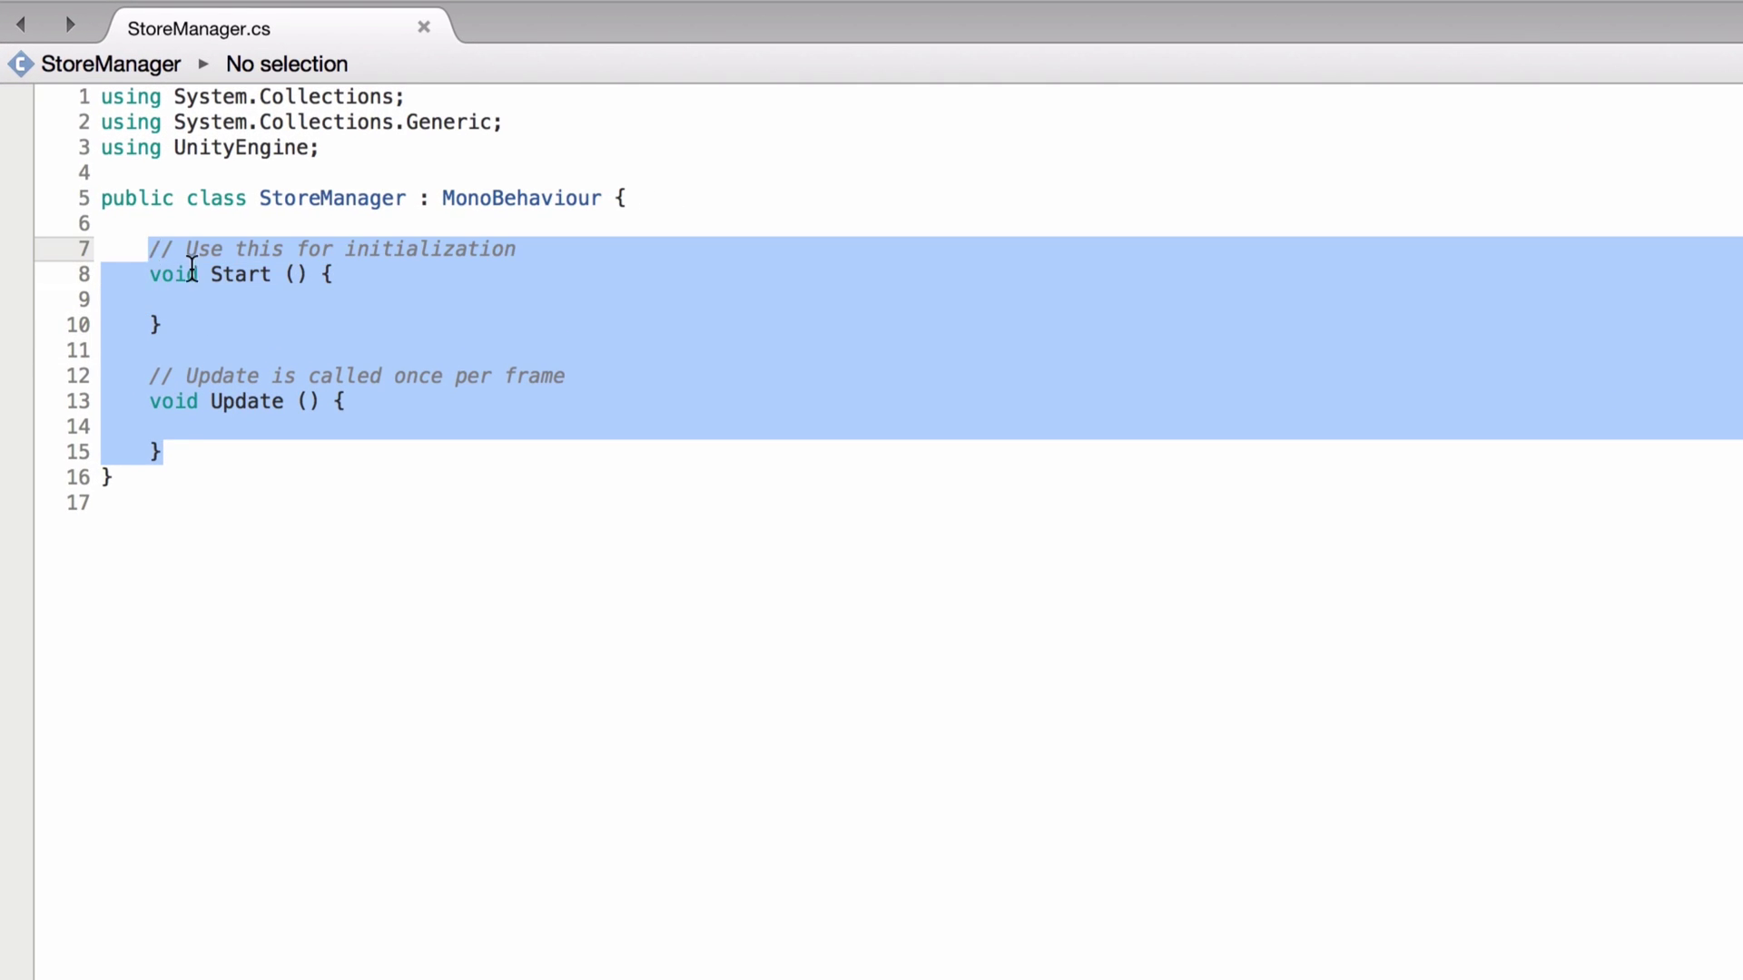
key("BackSpace")
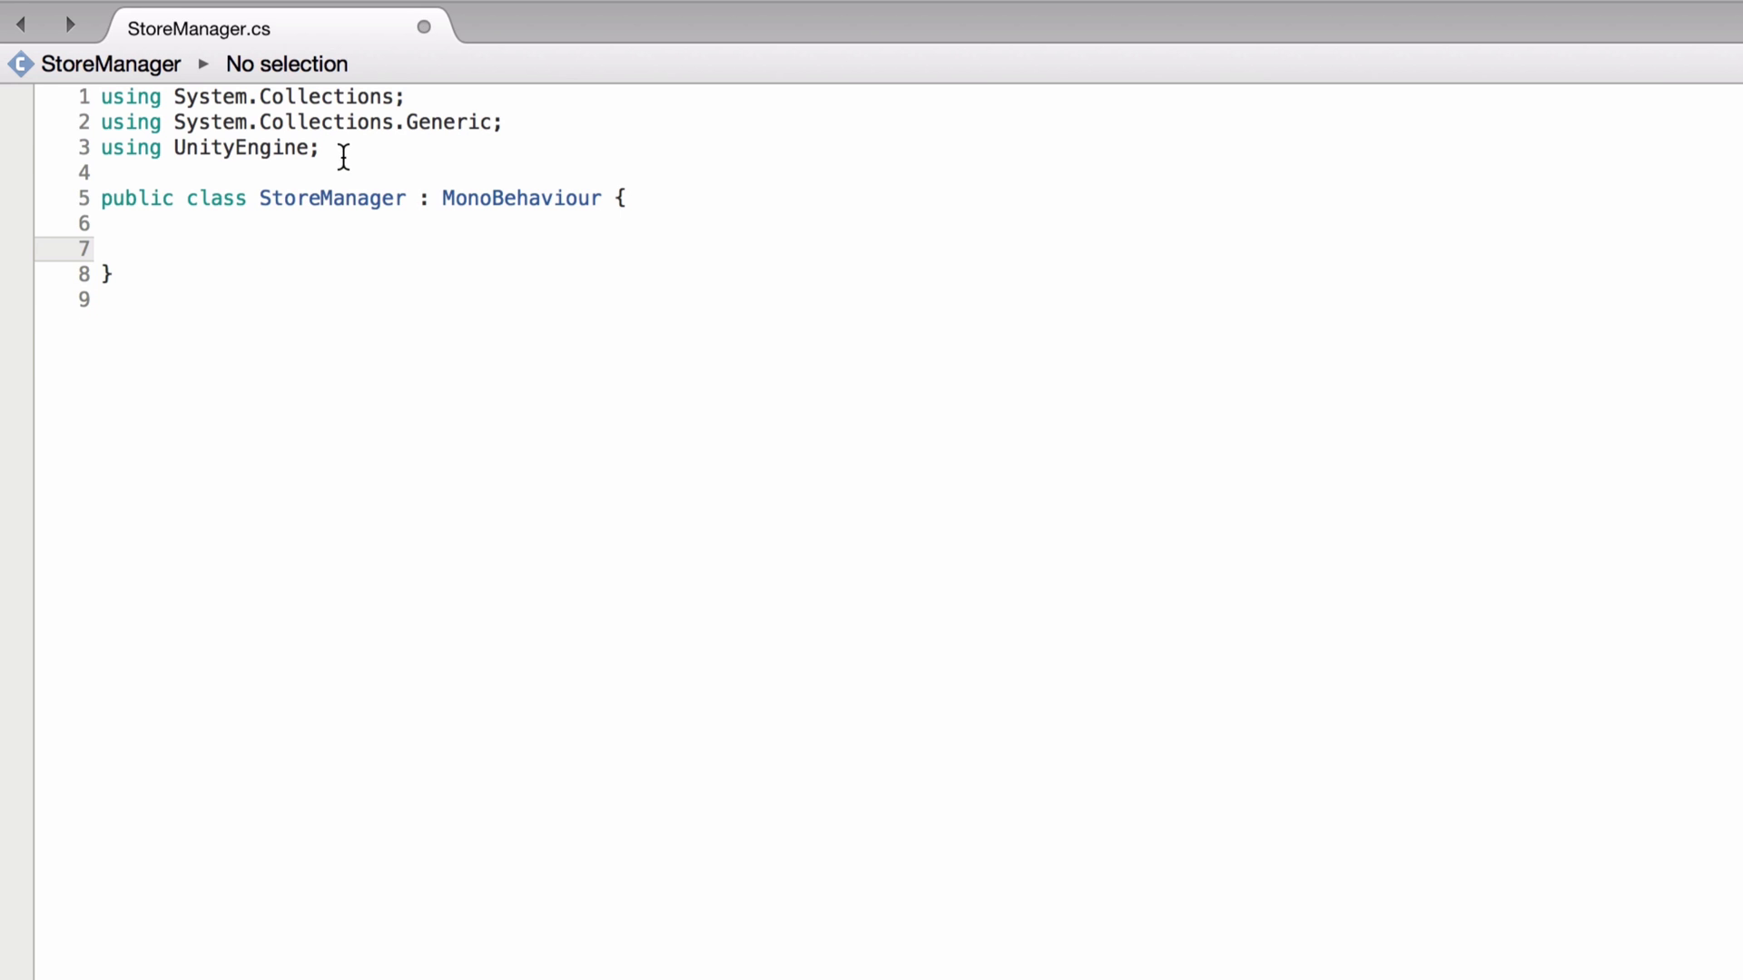
left_click(344, 154)
key("Return")
type("using")
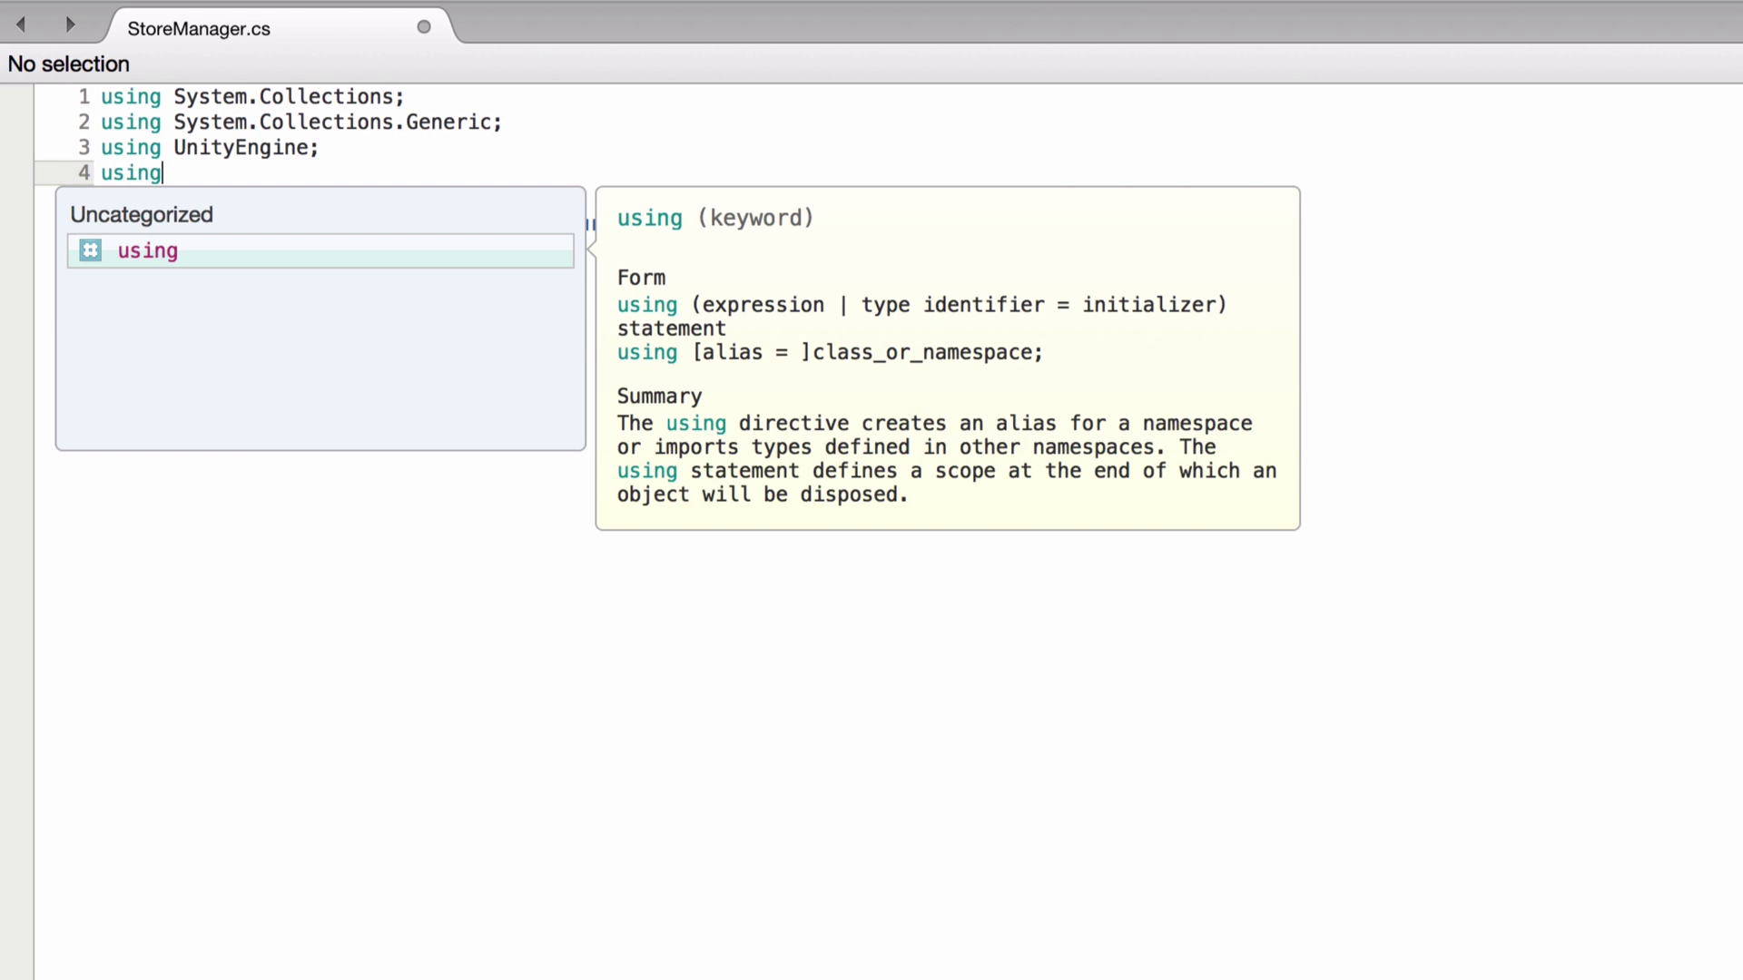
type("Unity")
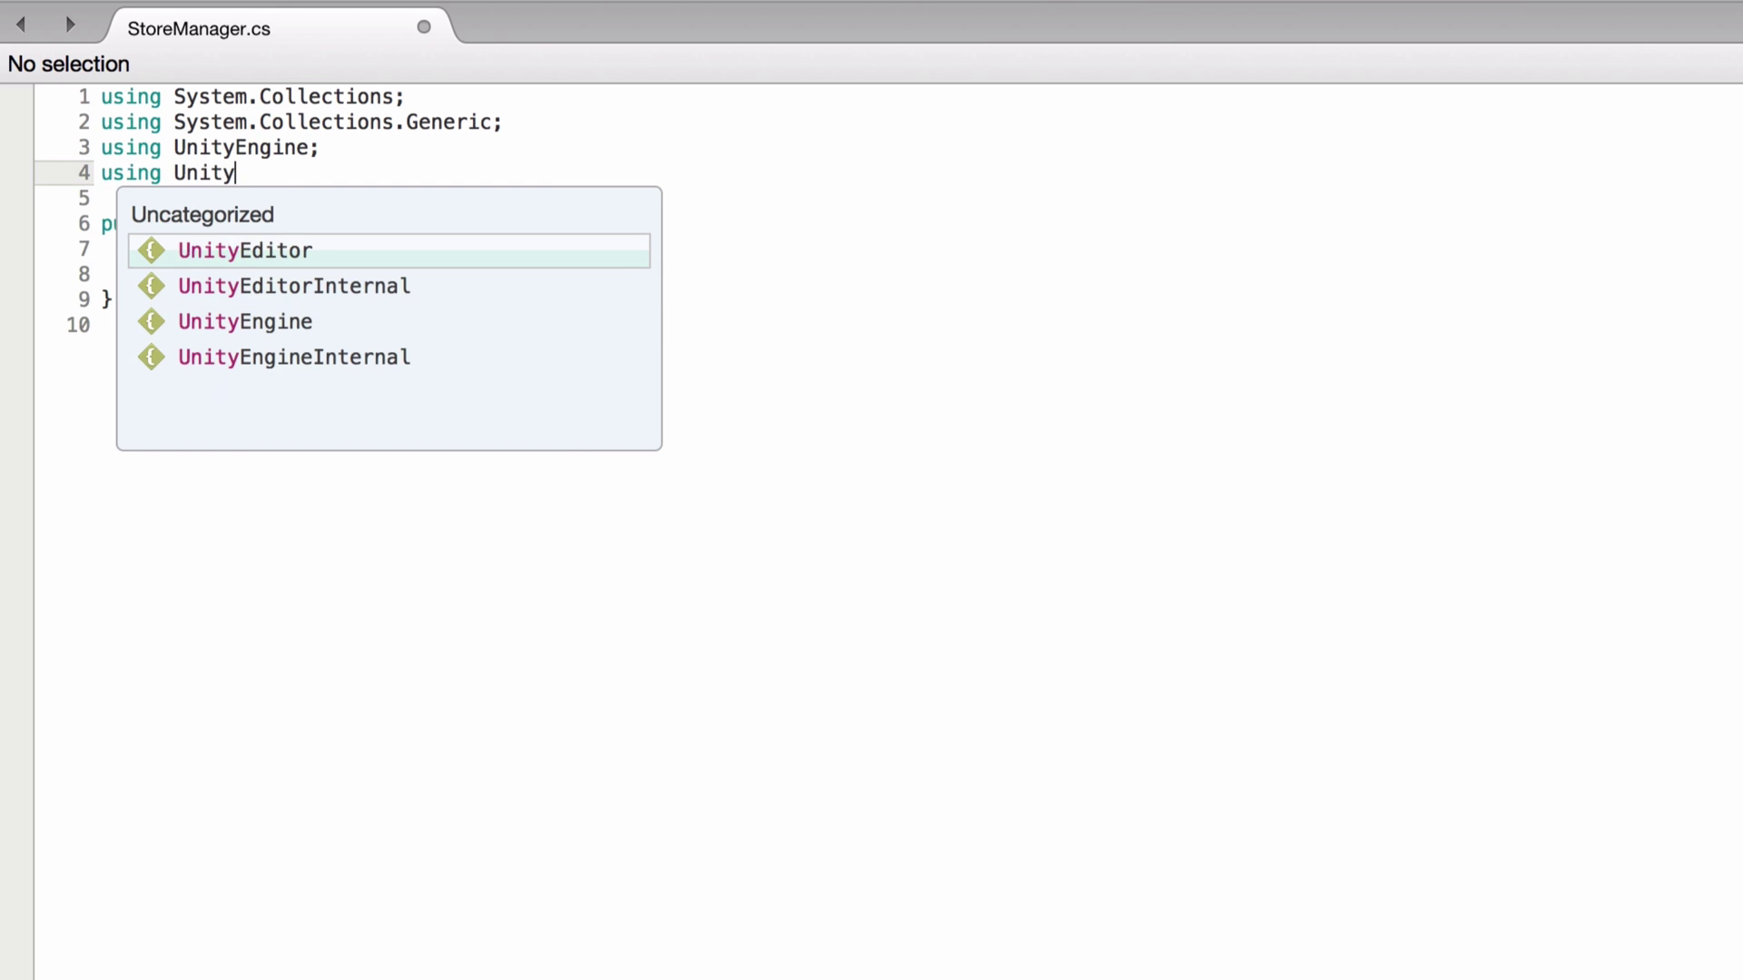
type("Engine.")
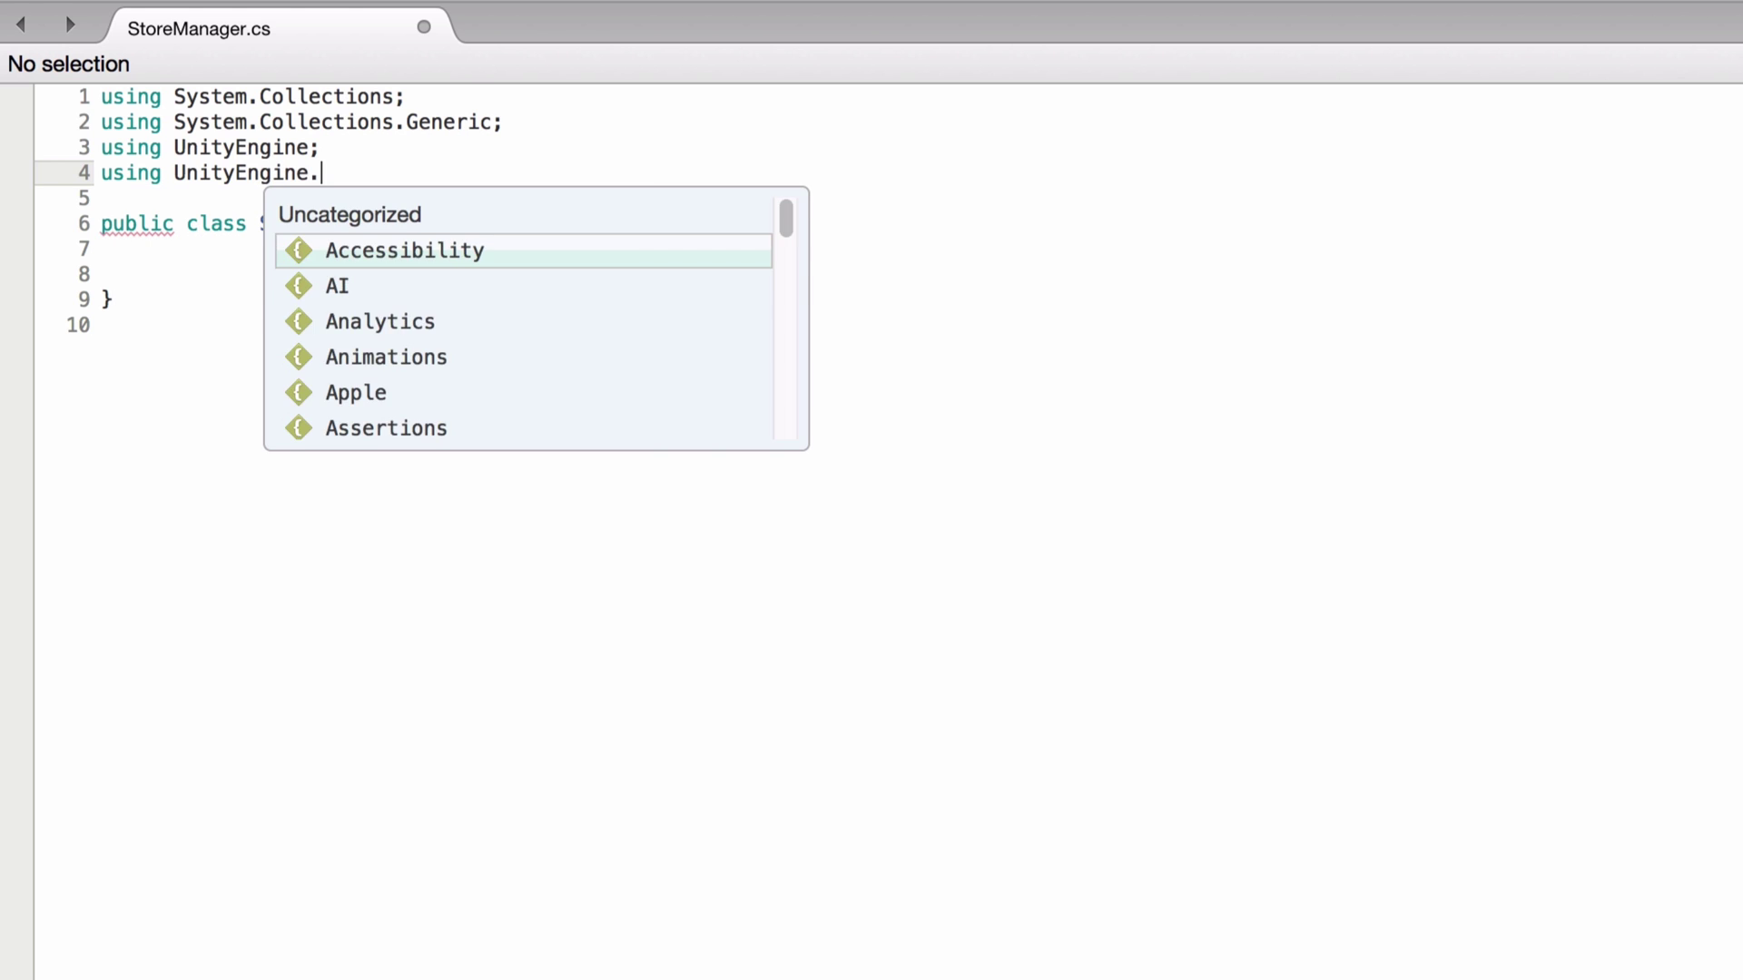
type("pur")
key("Return")
type(";")
Step: Declare 'public void OnPurchaseCompleted(Product product)' inside the StoreManager class
left_click(149, 249)
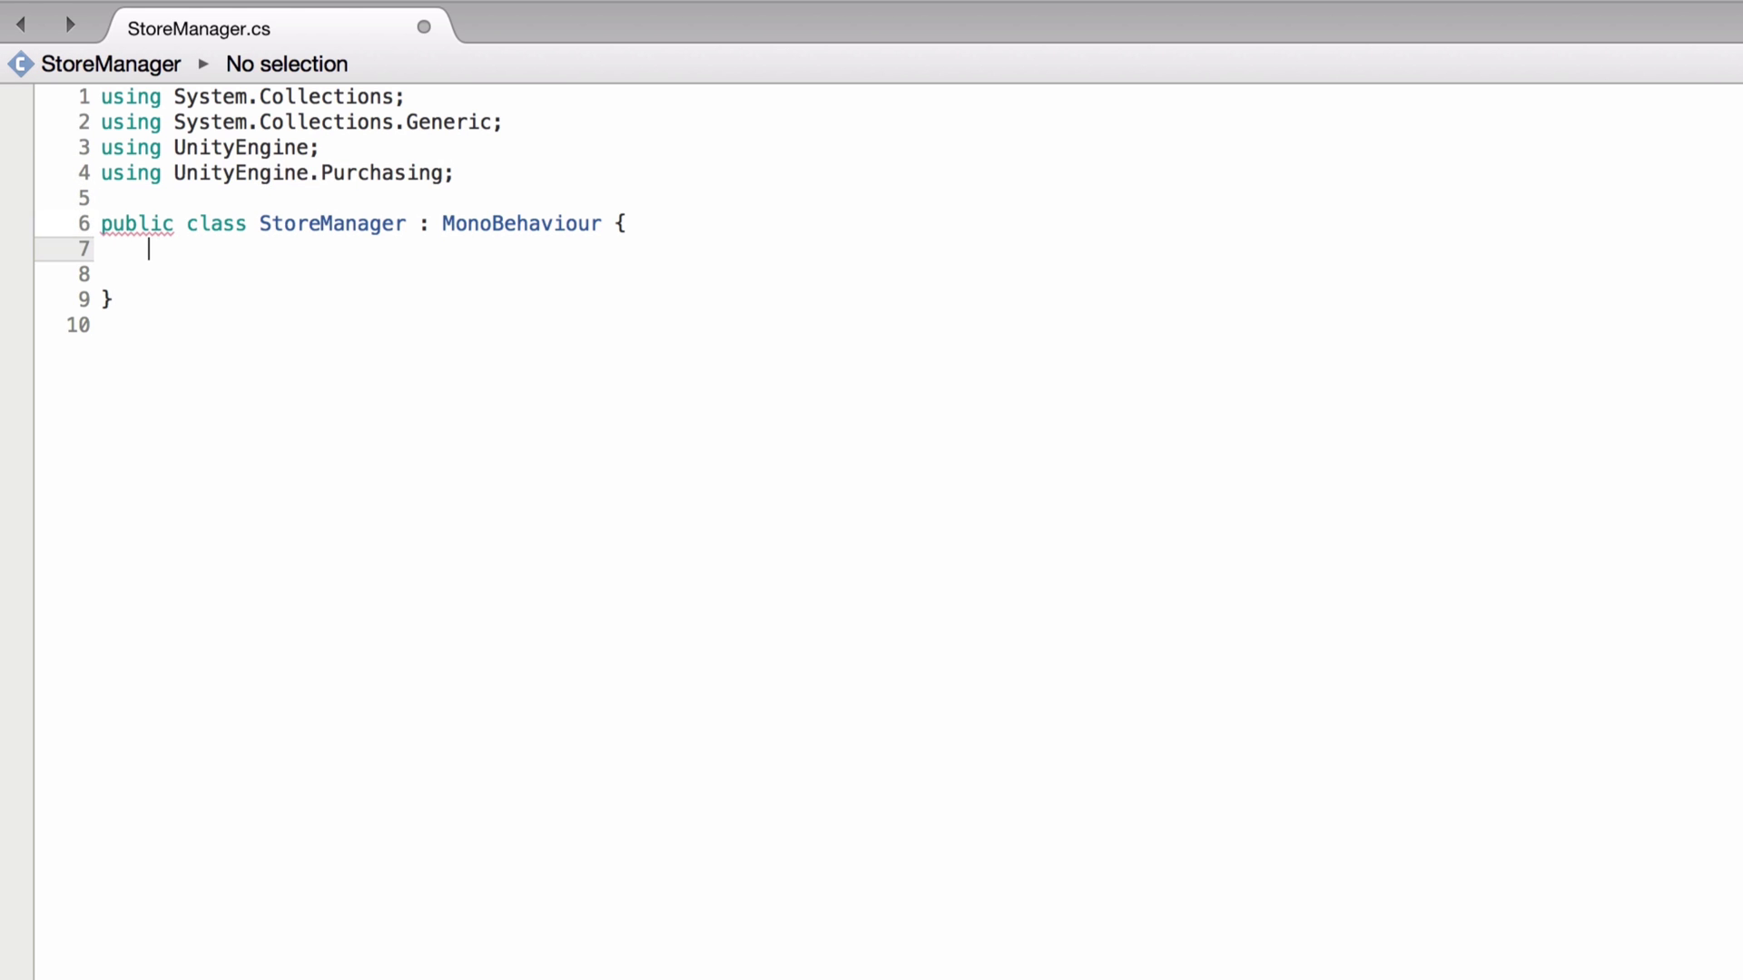
left_click(148, 274)
type("public ")
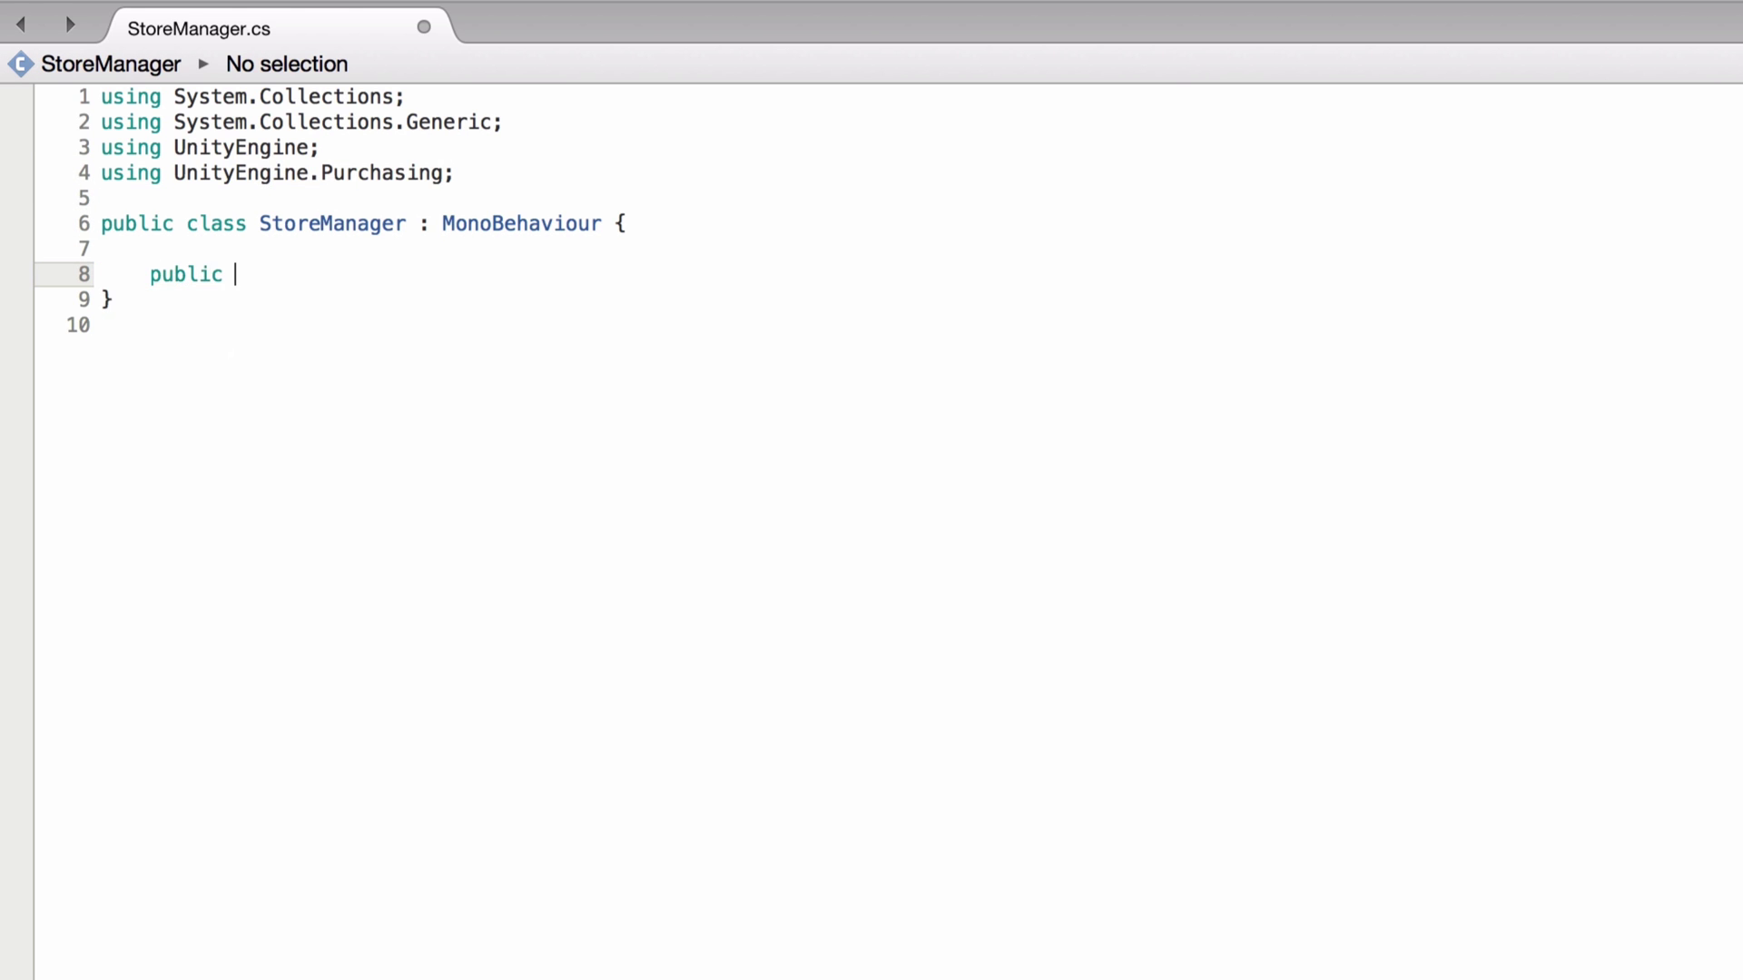
type("void OnP")
type("urchaseCo")
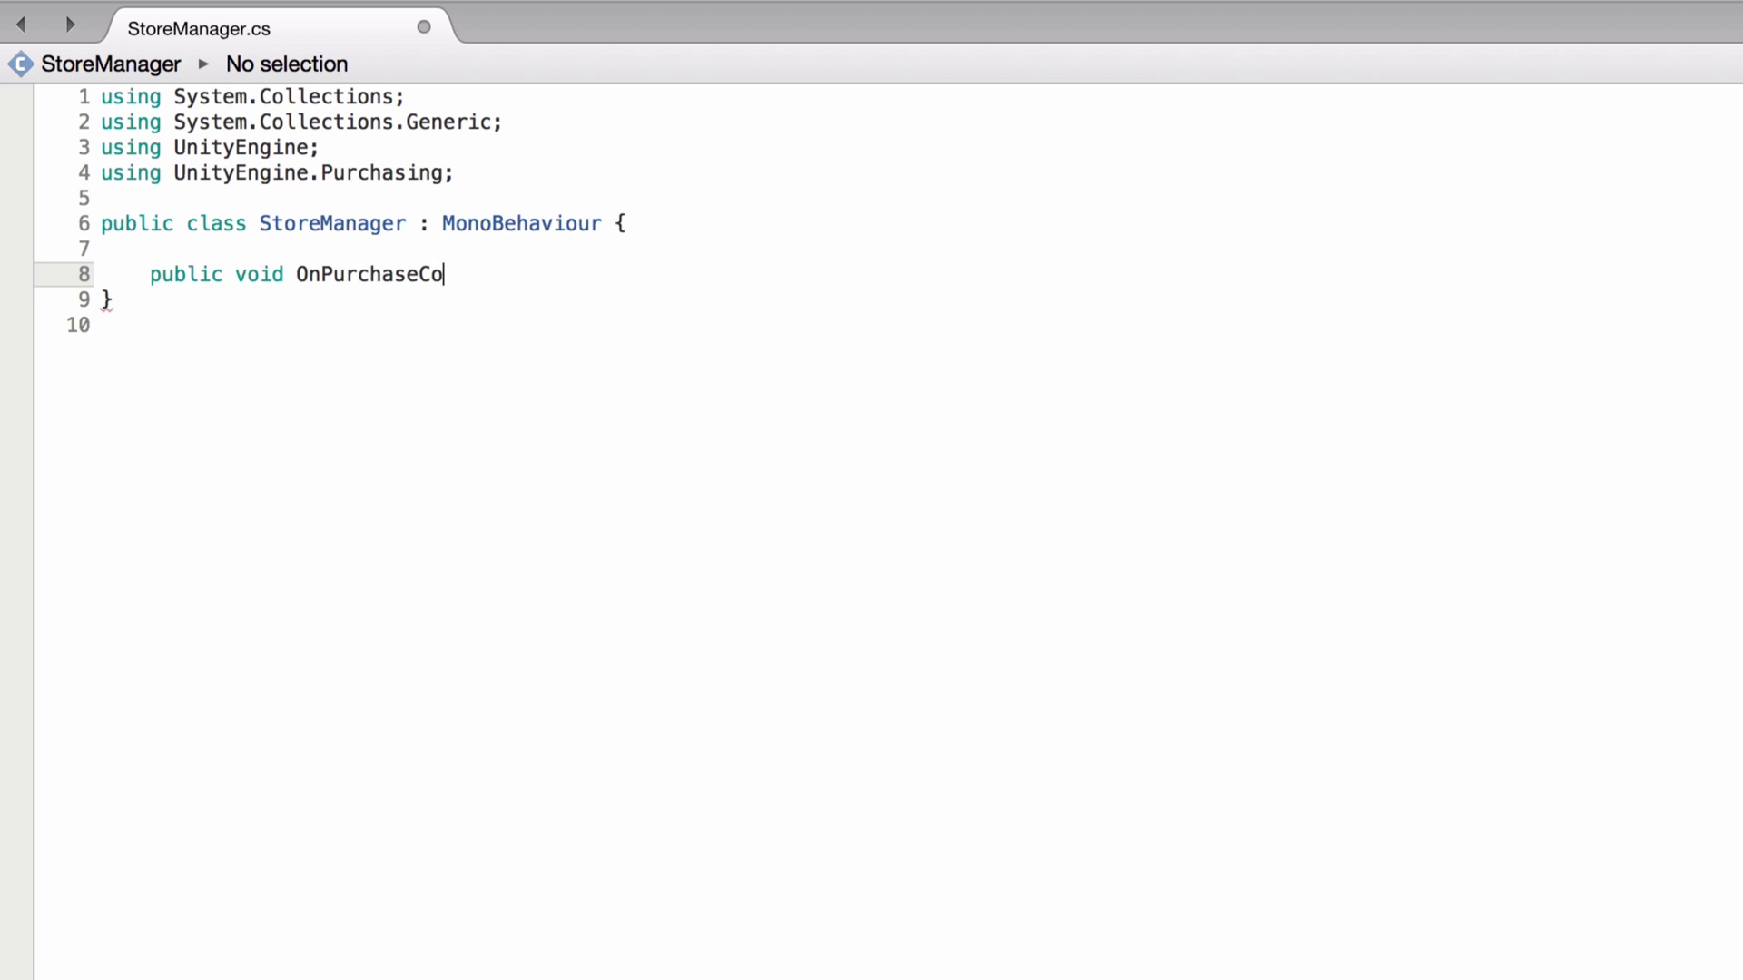
type("mpleted(")
type("Prod")
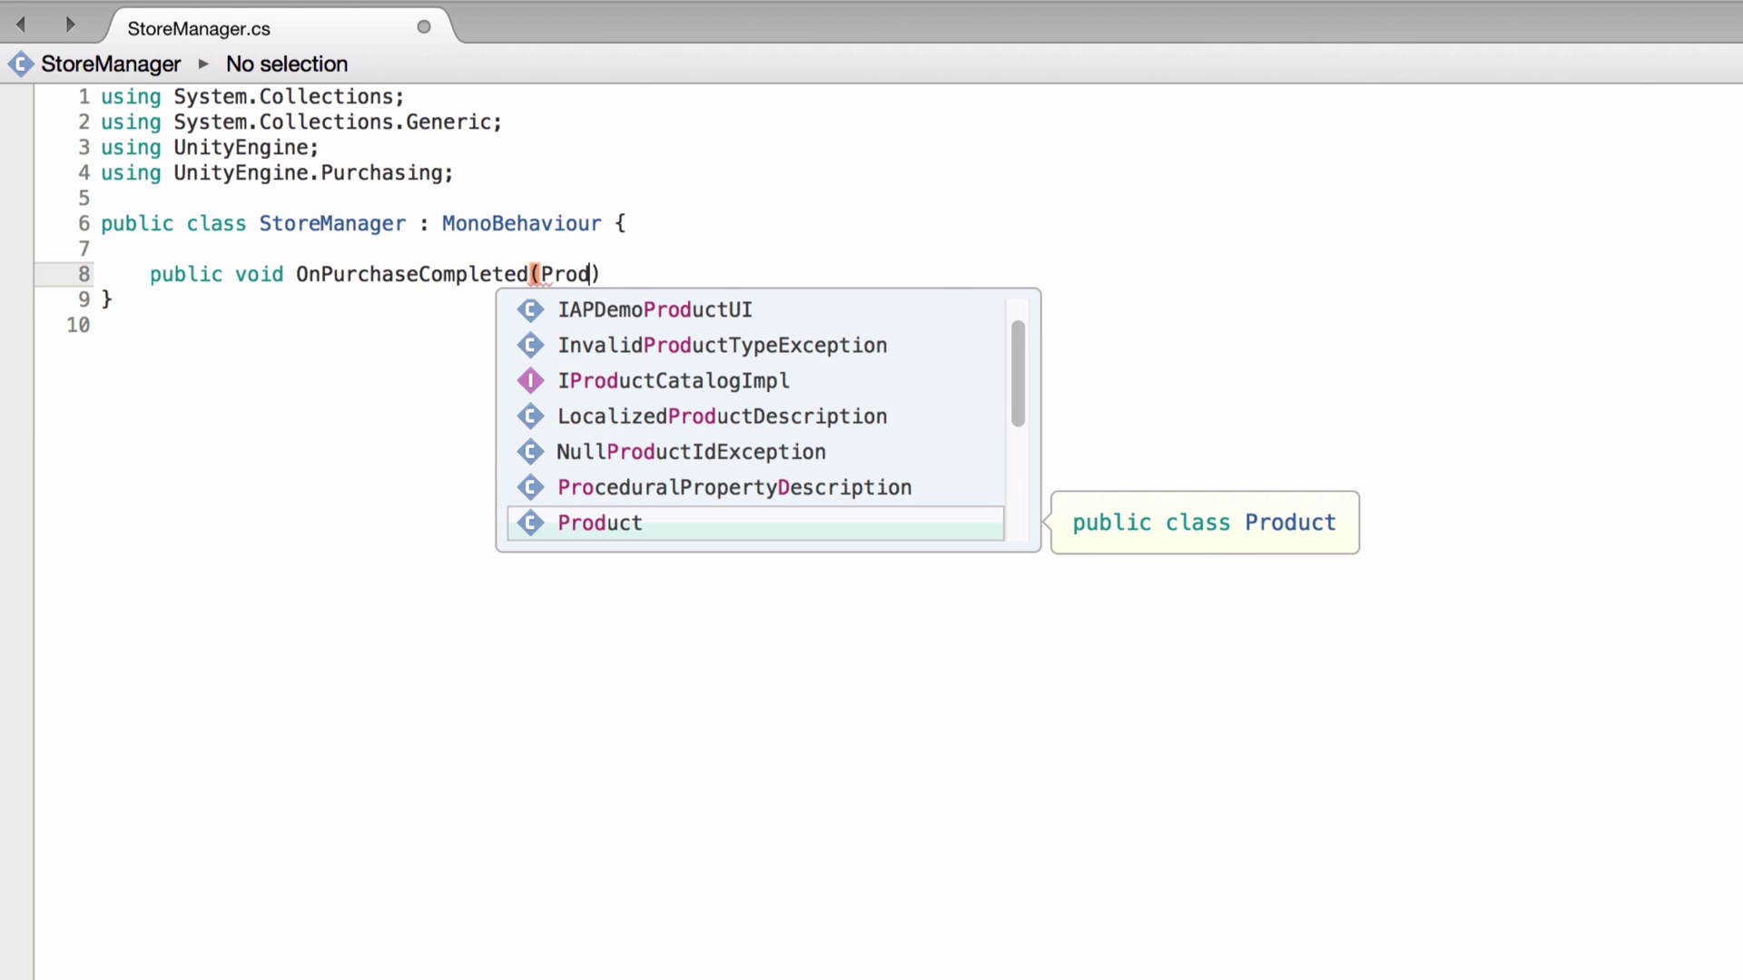
key("Return")
type("product")
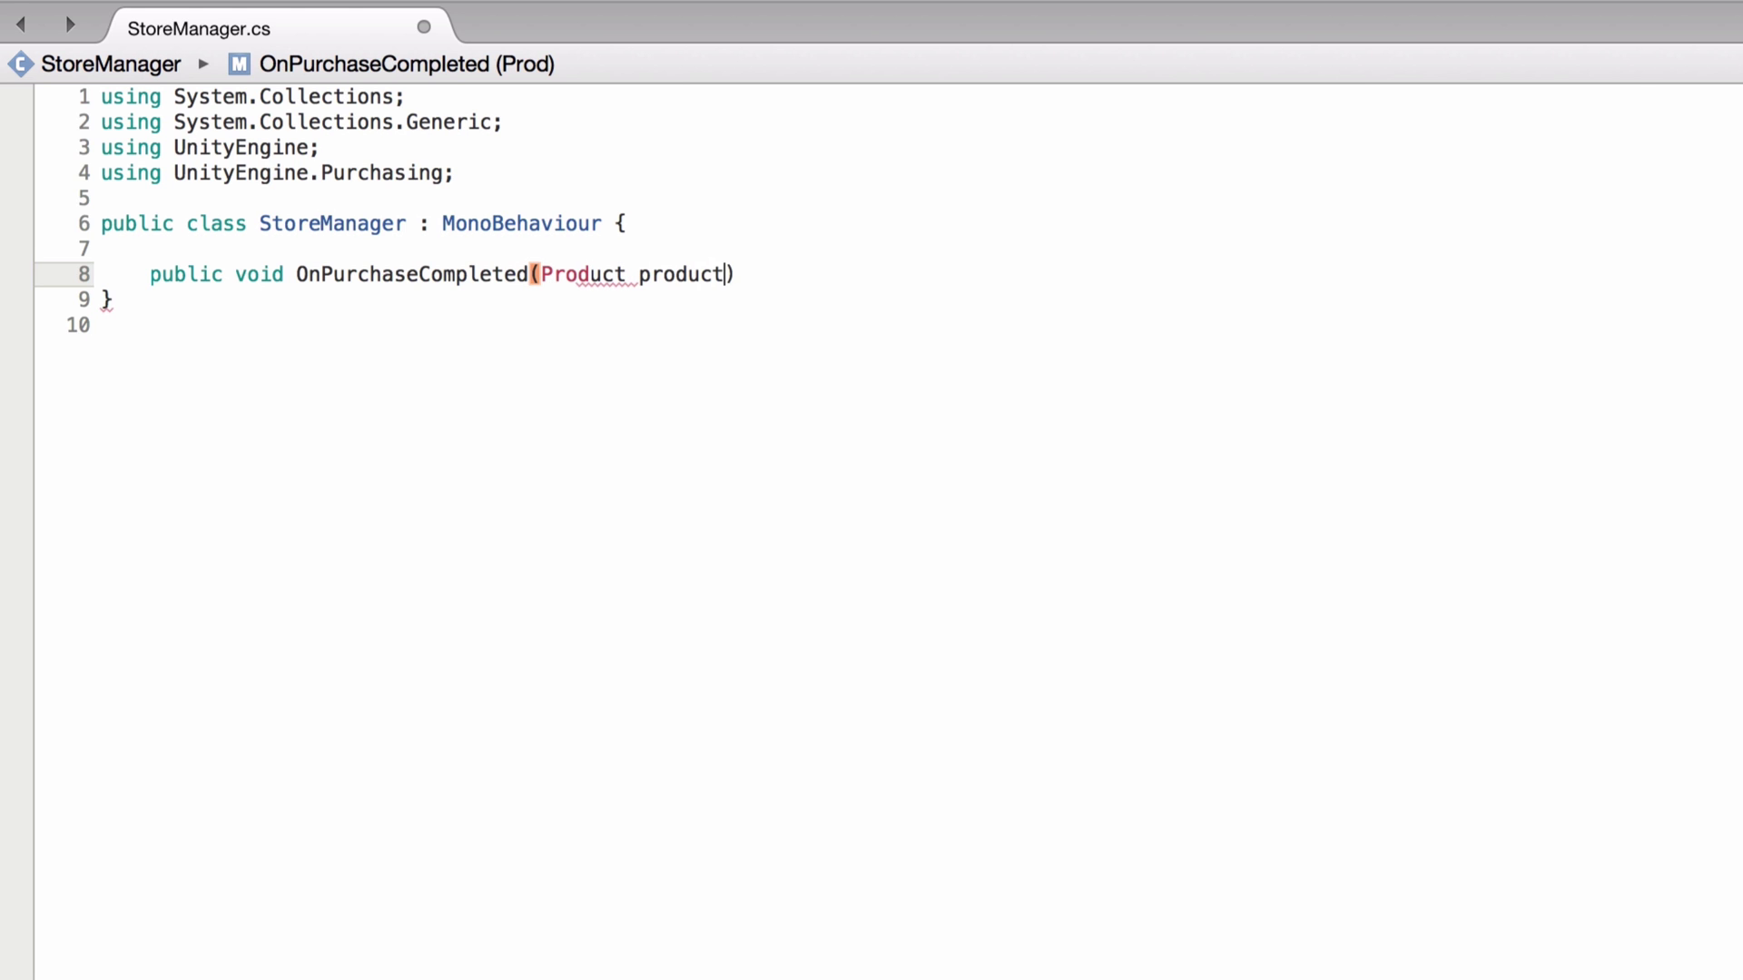
type("){")
Step: Add an if(product != null) block containing switch(product.definition.id)
key("Return")
type("if(")
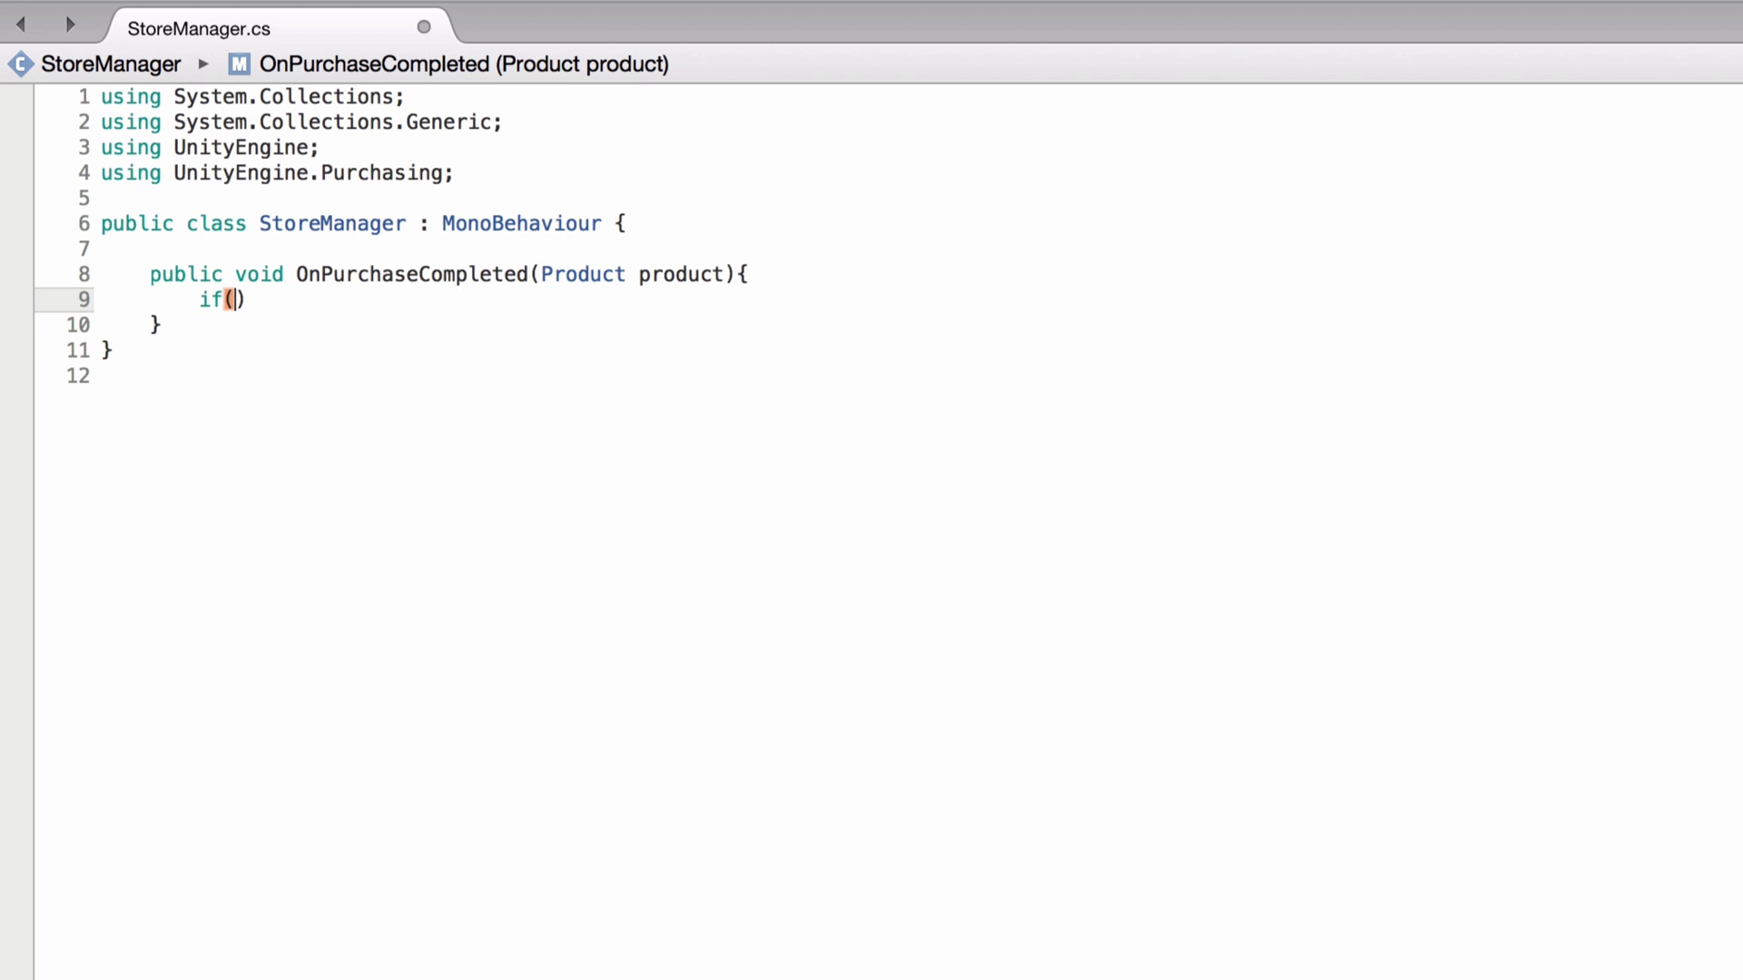
type("pro")
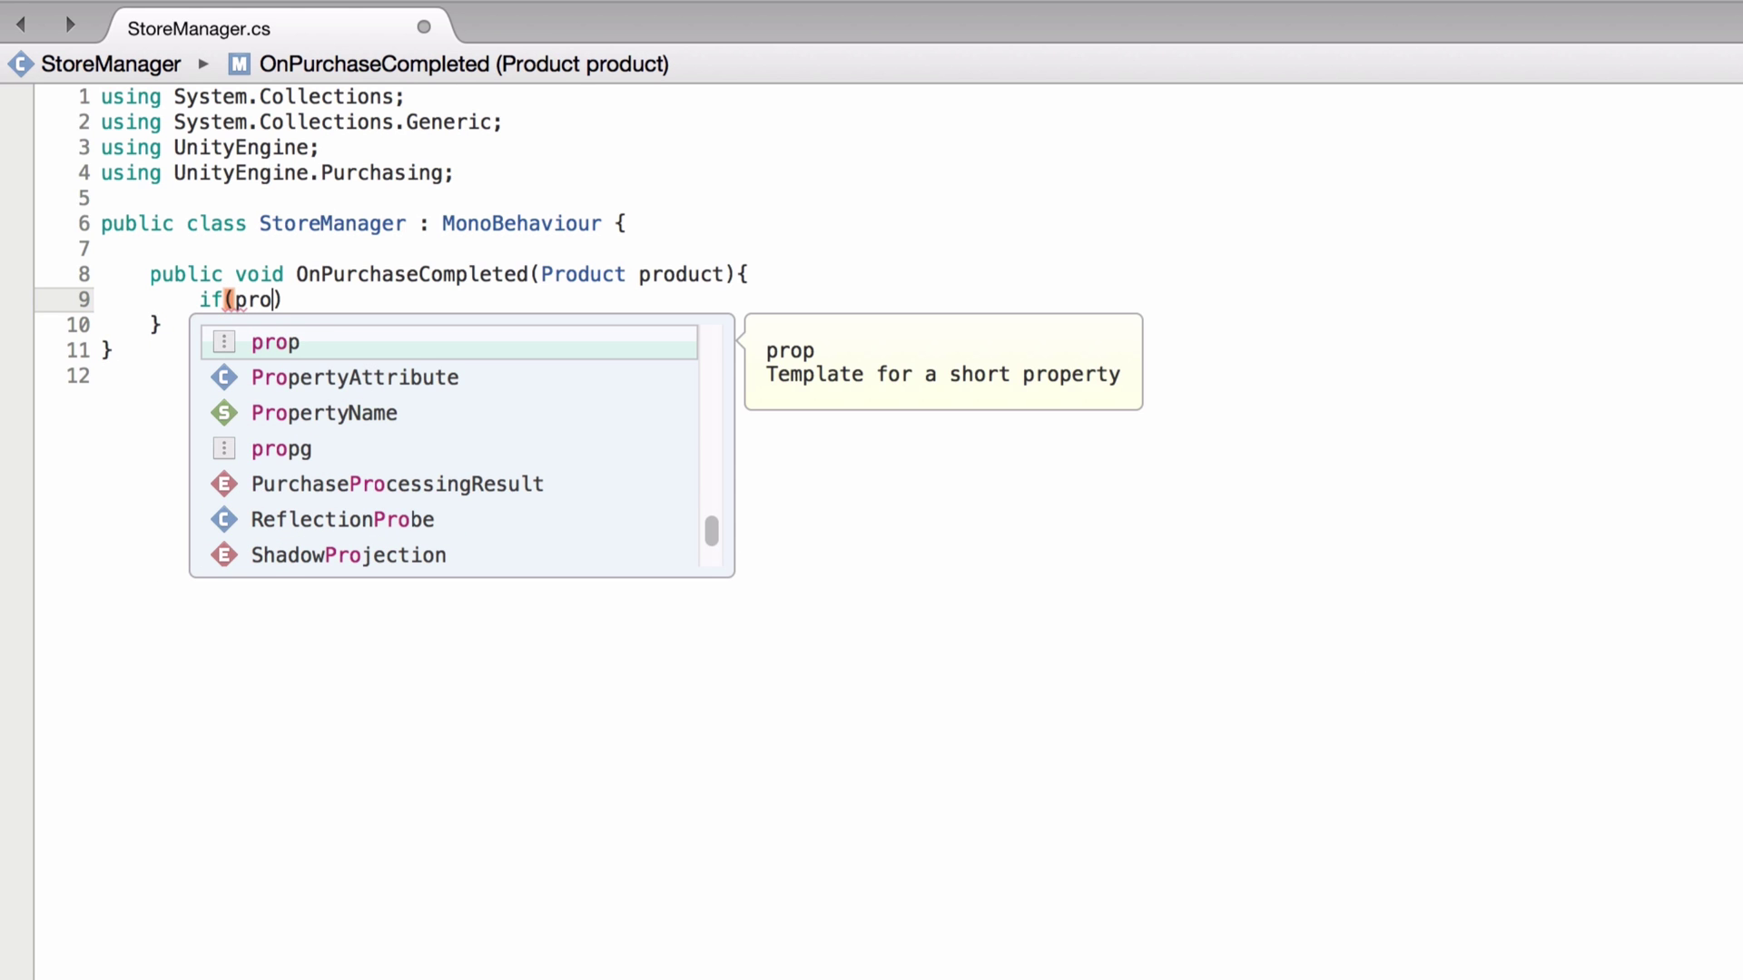
type("duct ")
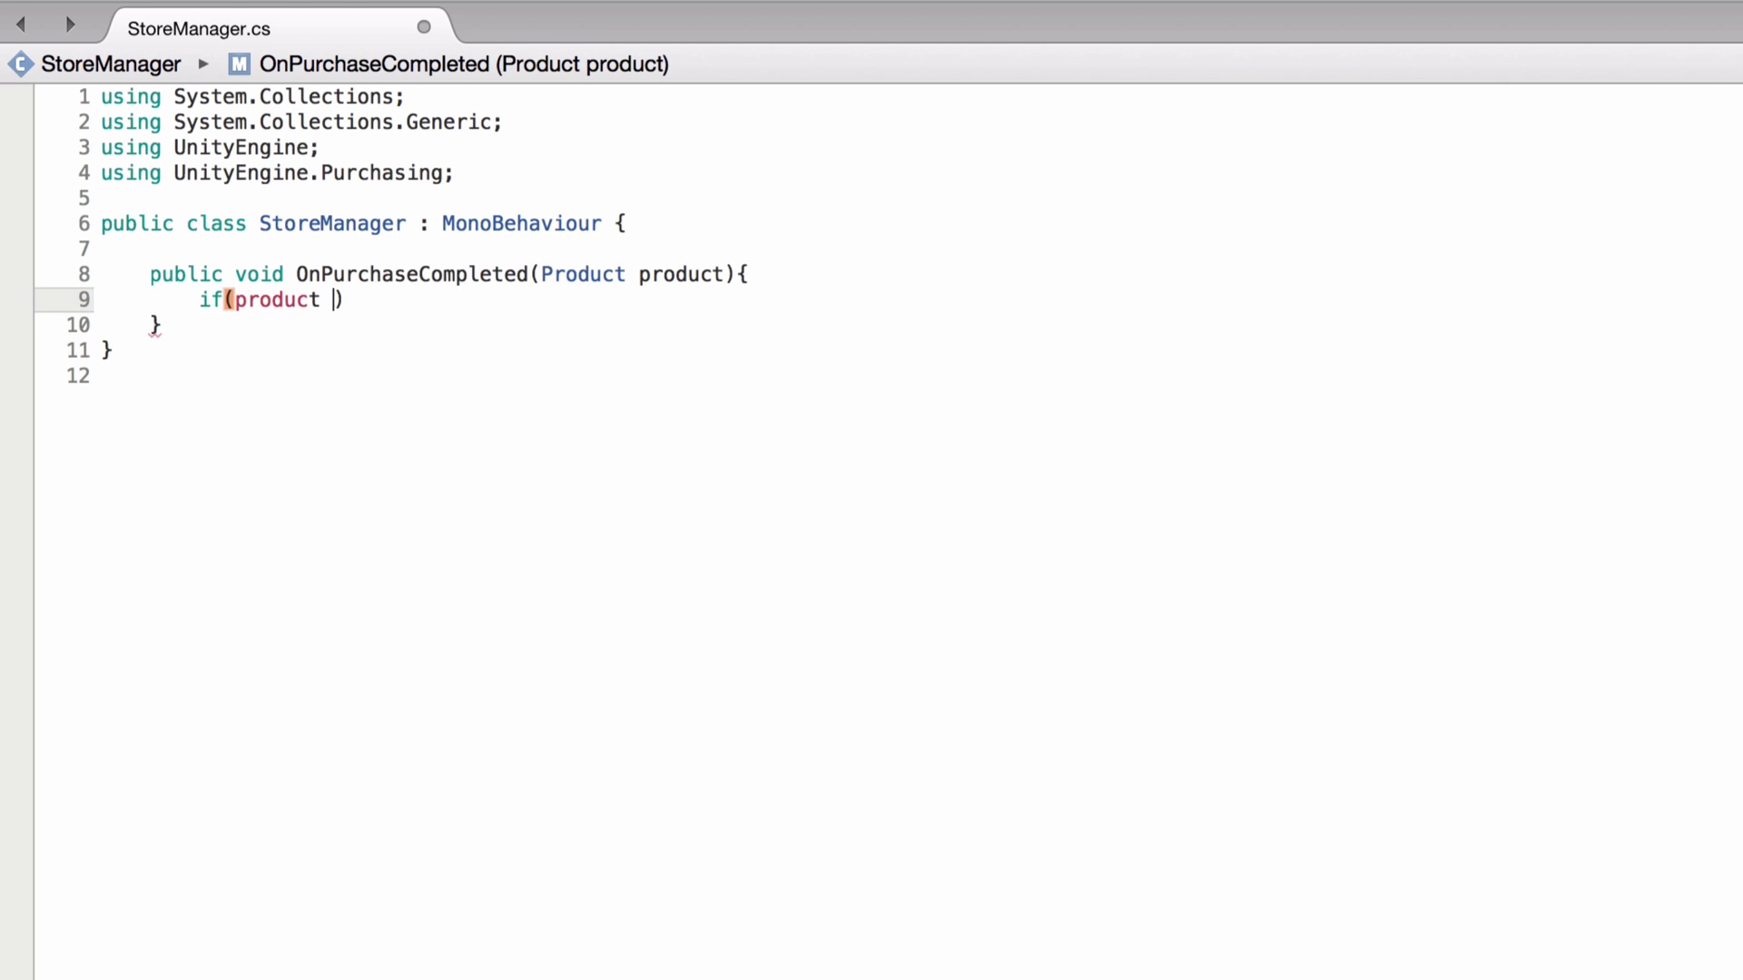
type("!= null")
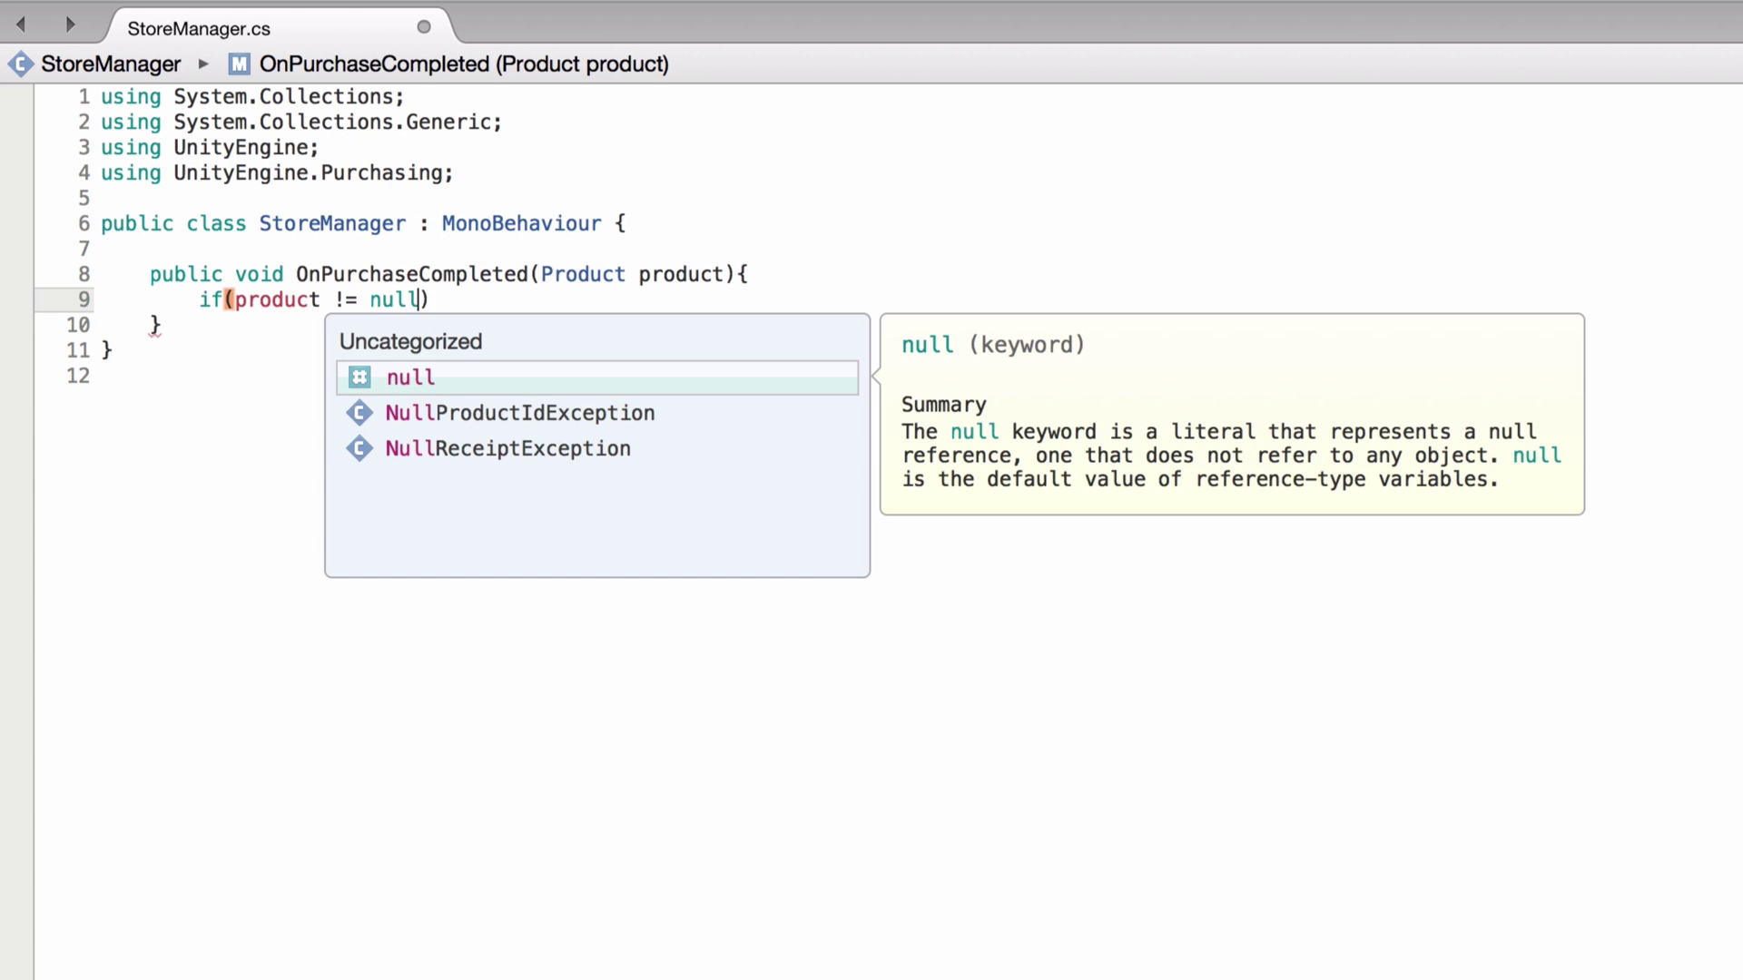
type("){")
key("Return")
type("sw")
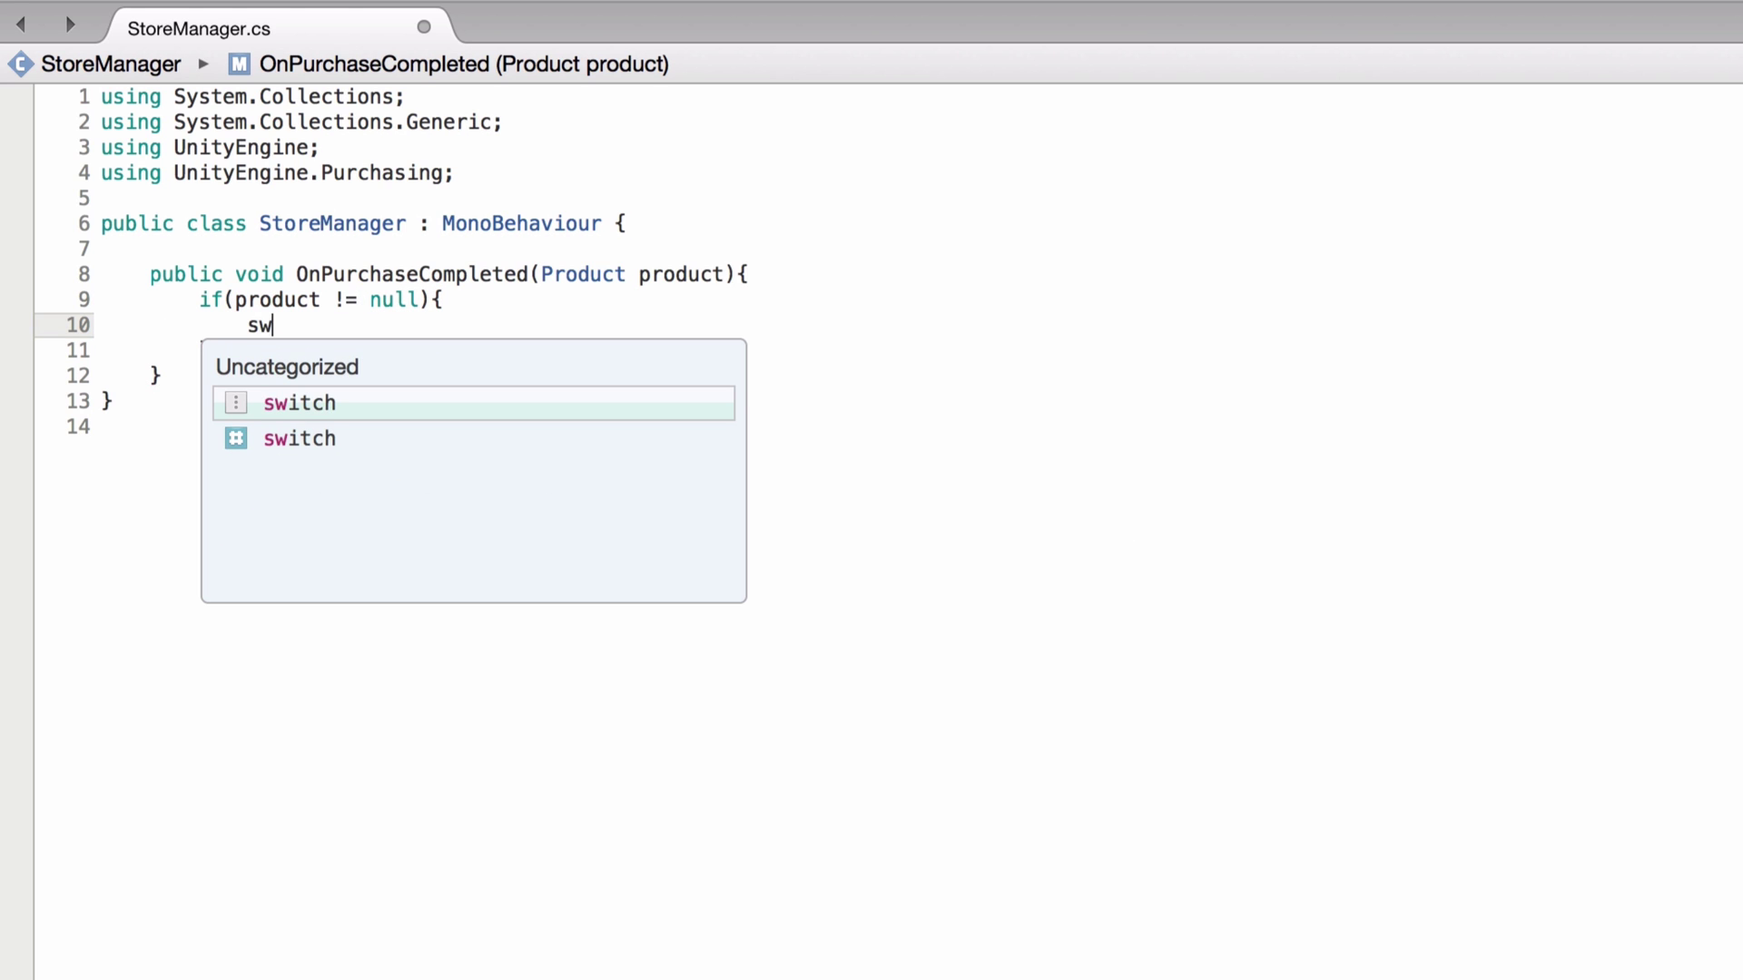
type("itch(pr")
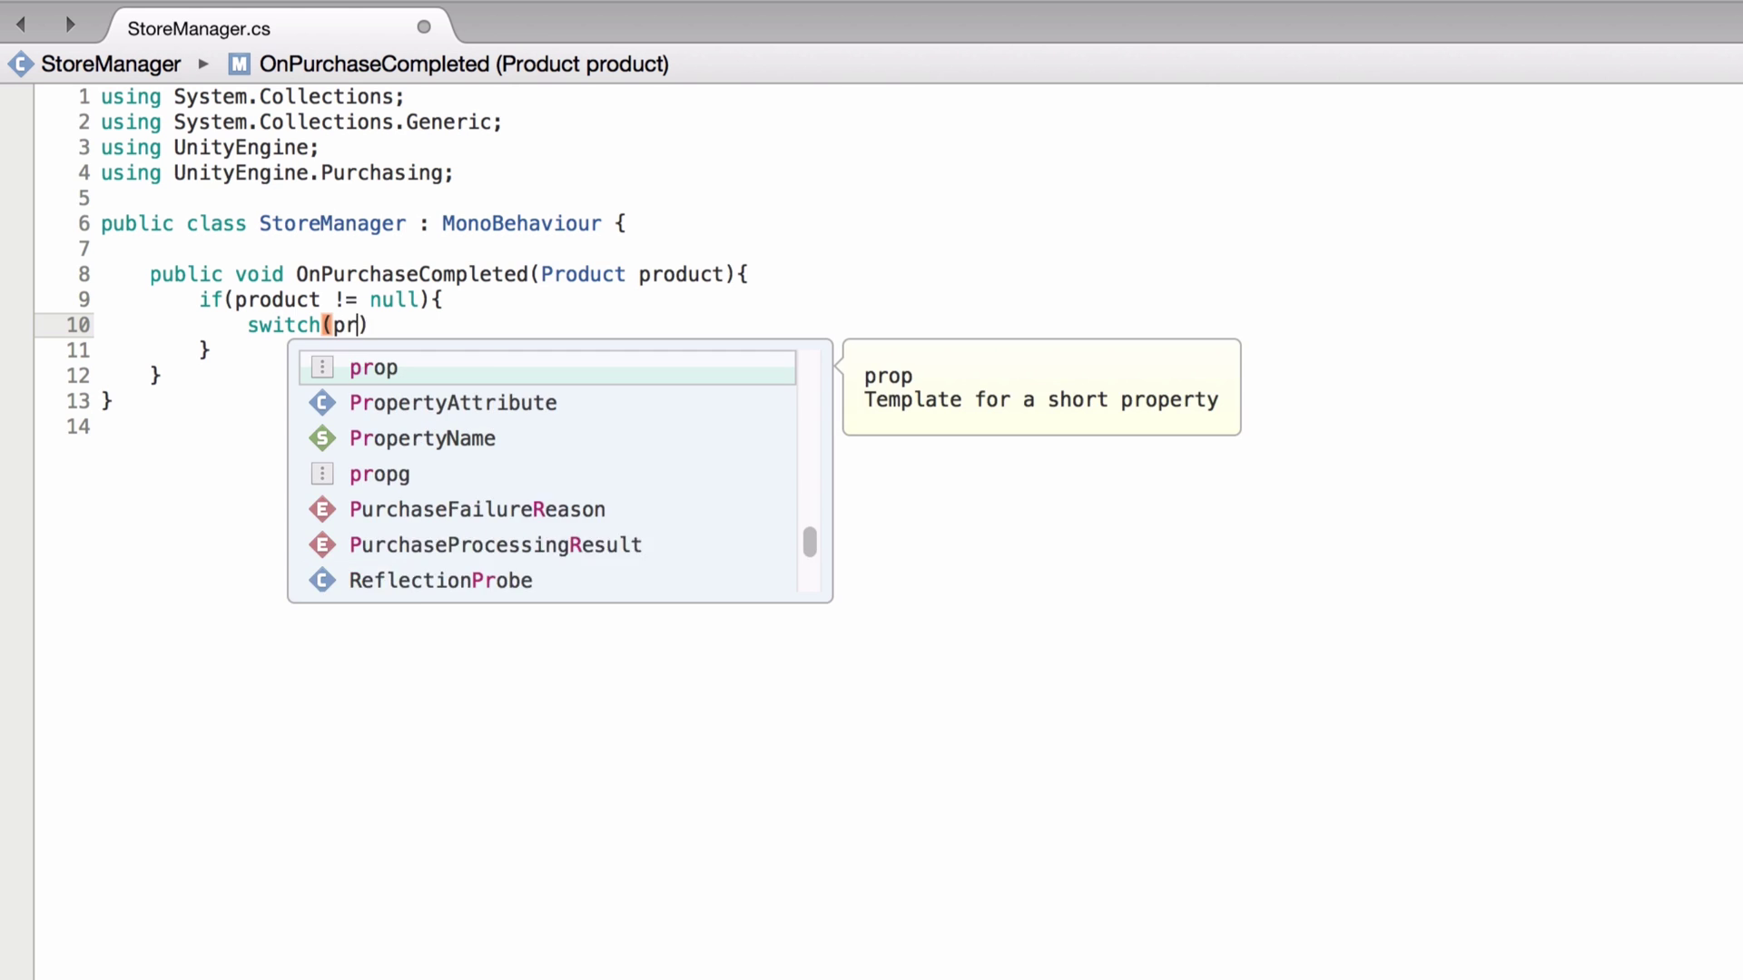
type("oduc")
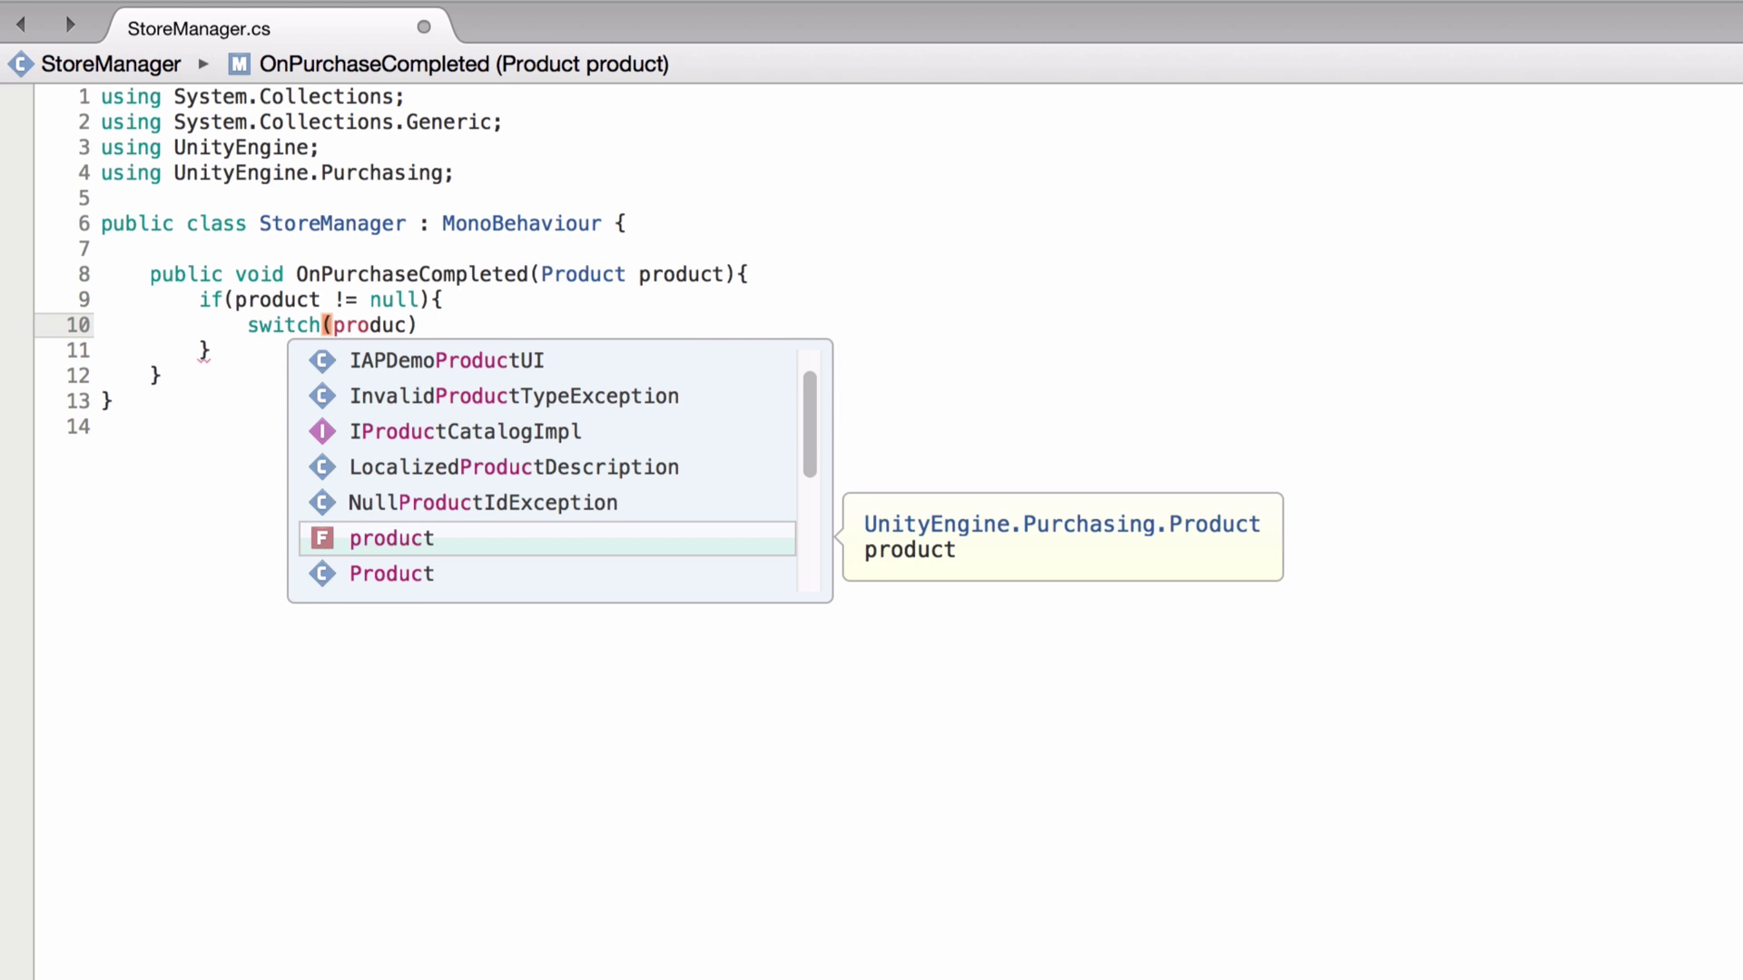
type("t.")
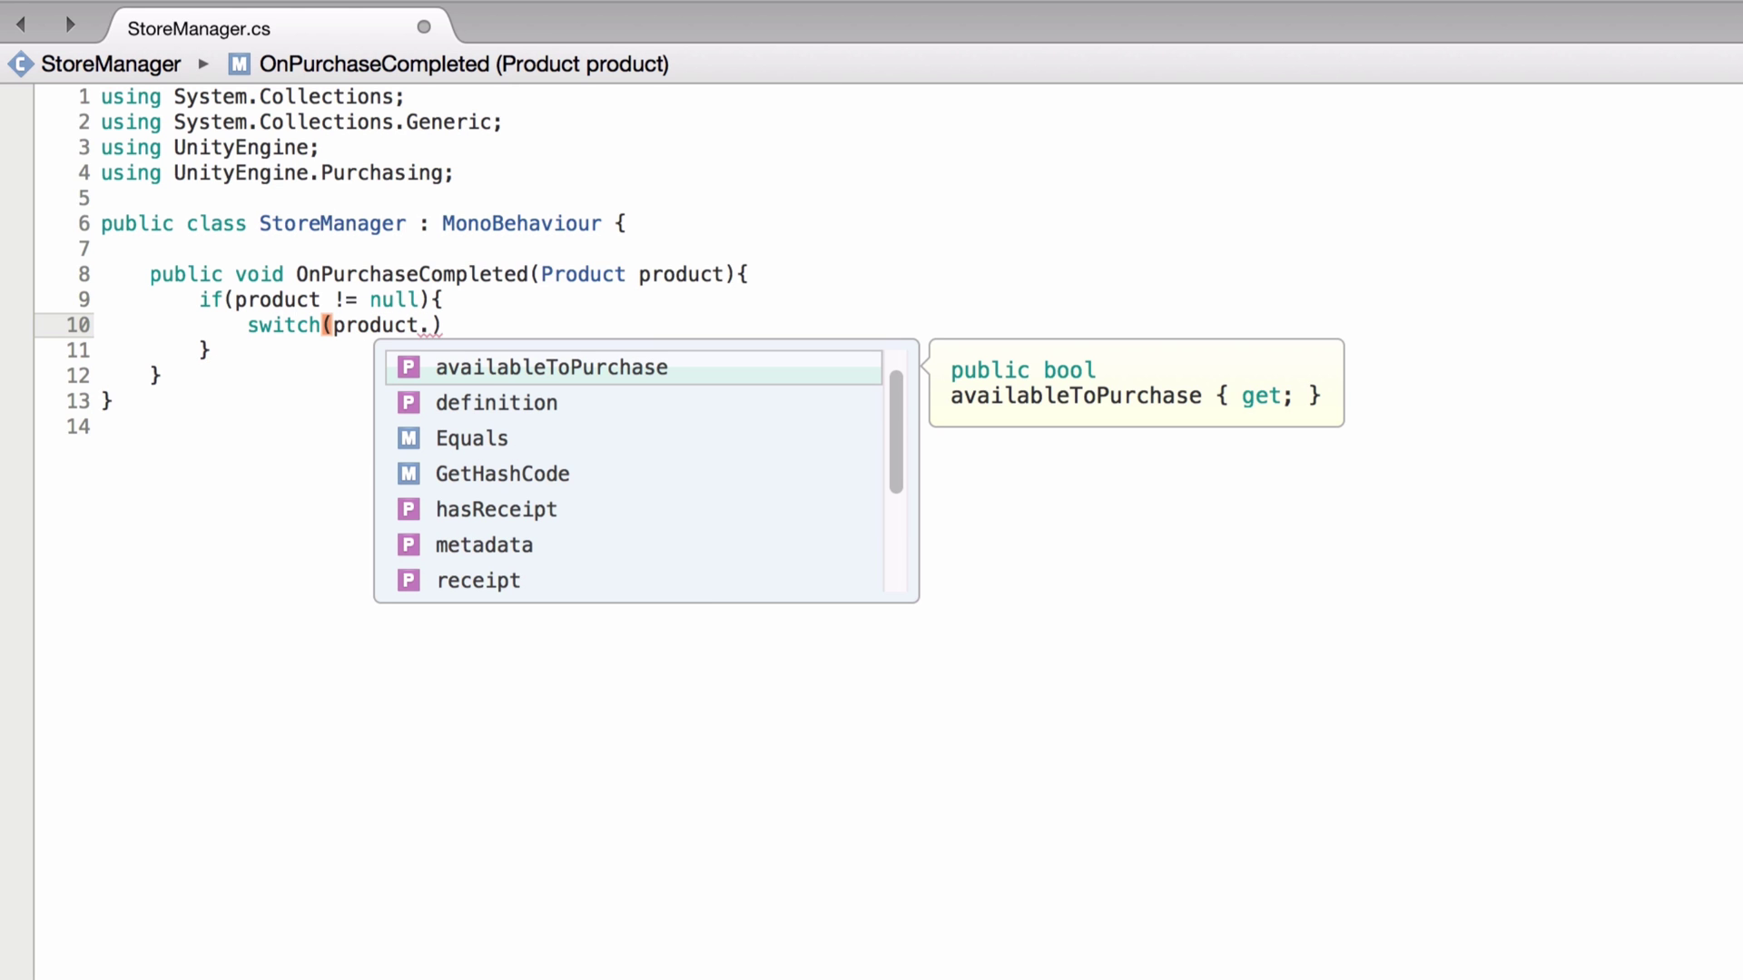
key("Down")
key("Return")
type(".")
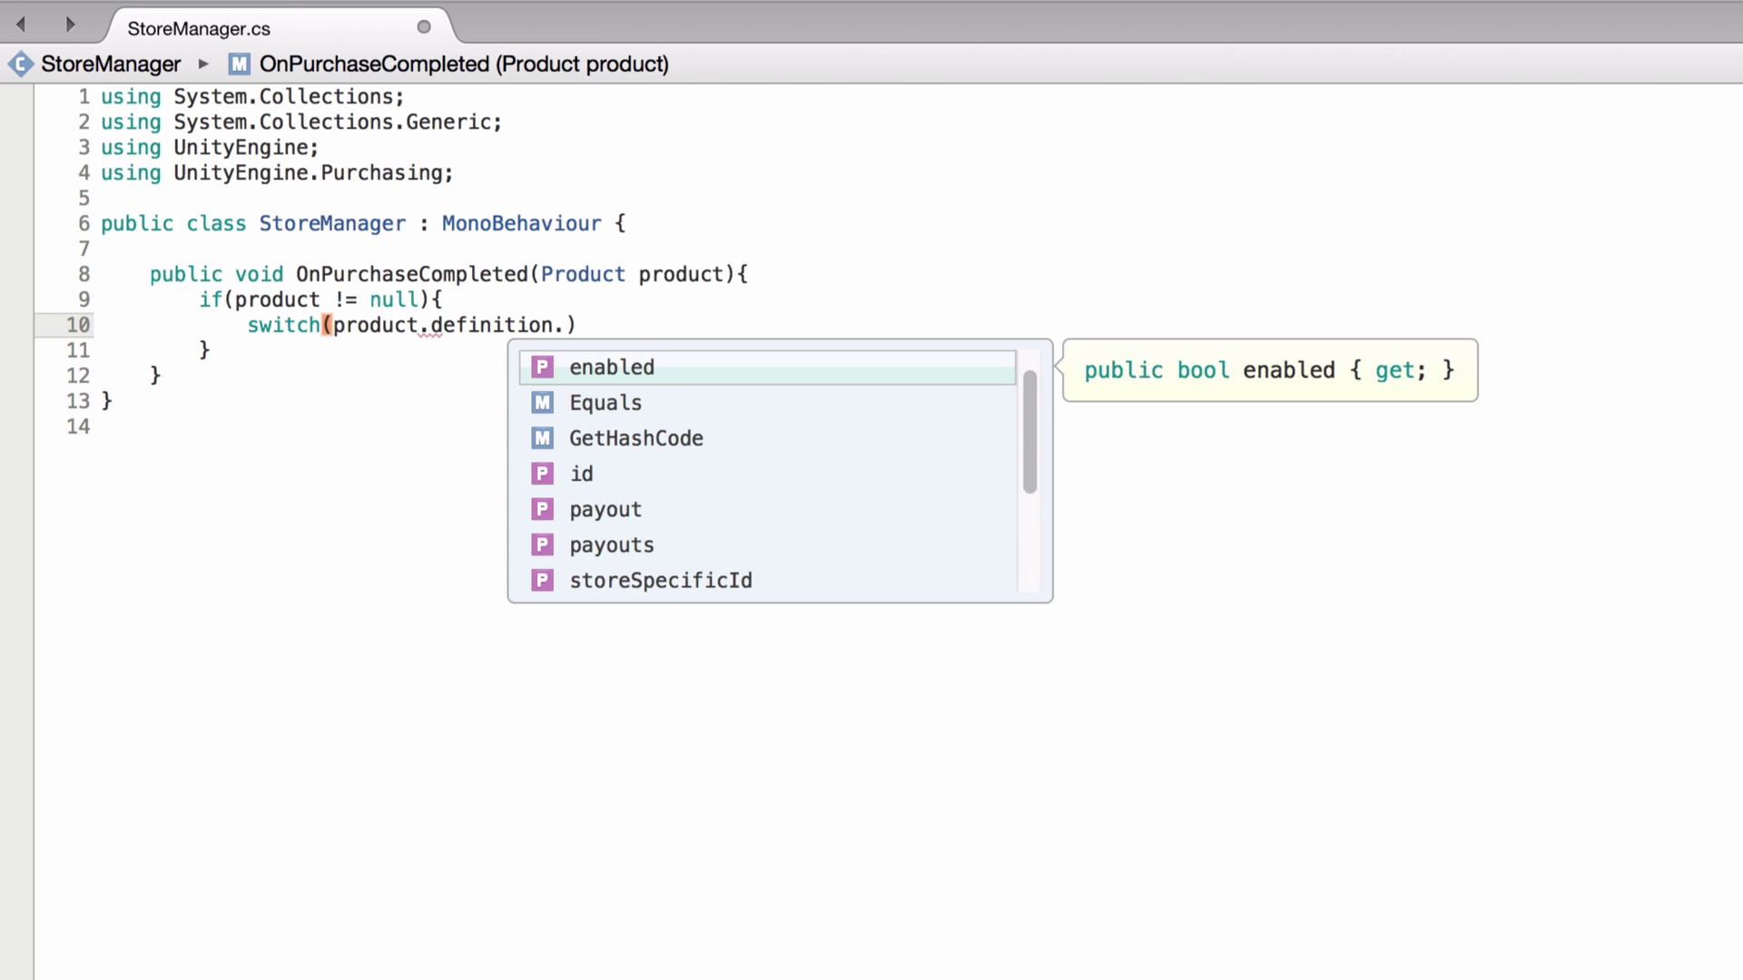
type("id")
key("Return")
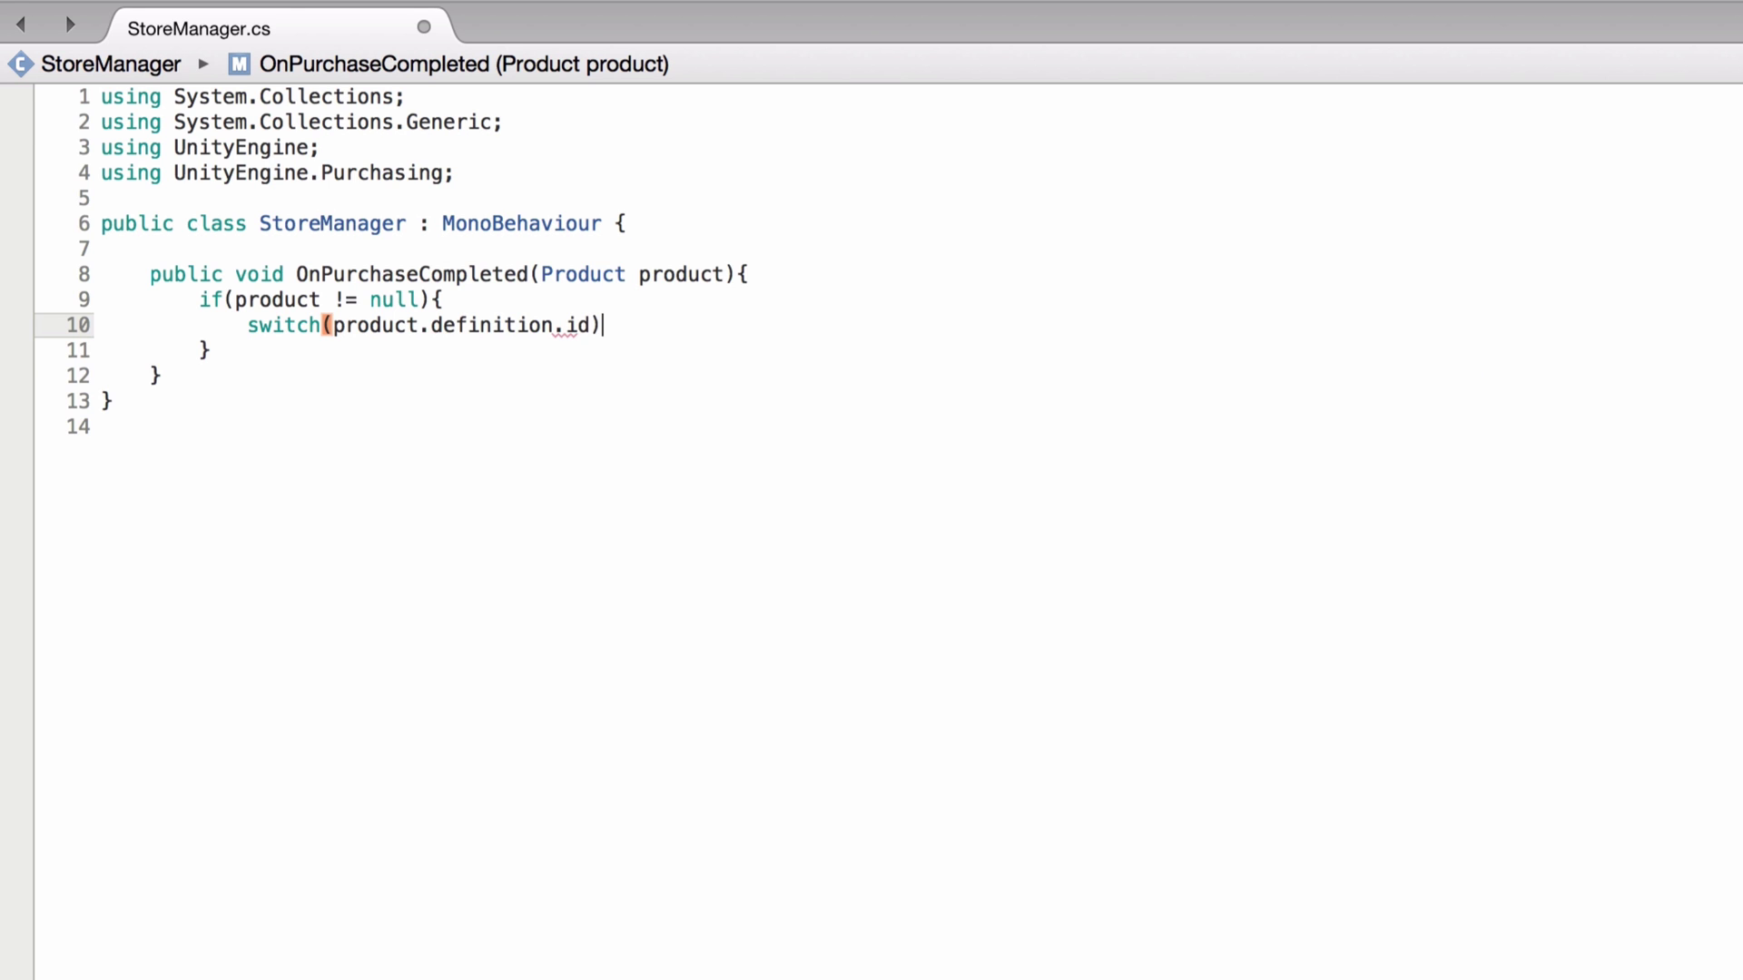
type("{")
Step: Add case "diamonds.500" printing "You have successfully purchased 500 diamonds !" followed by break
key("Return")
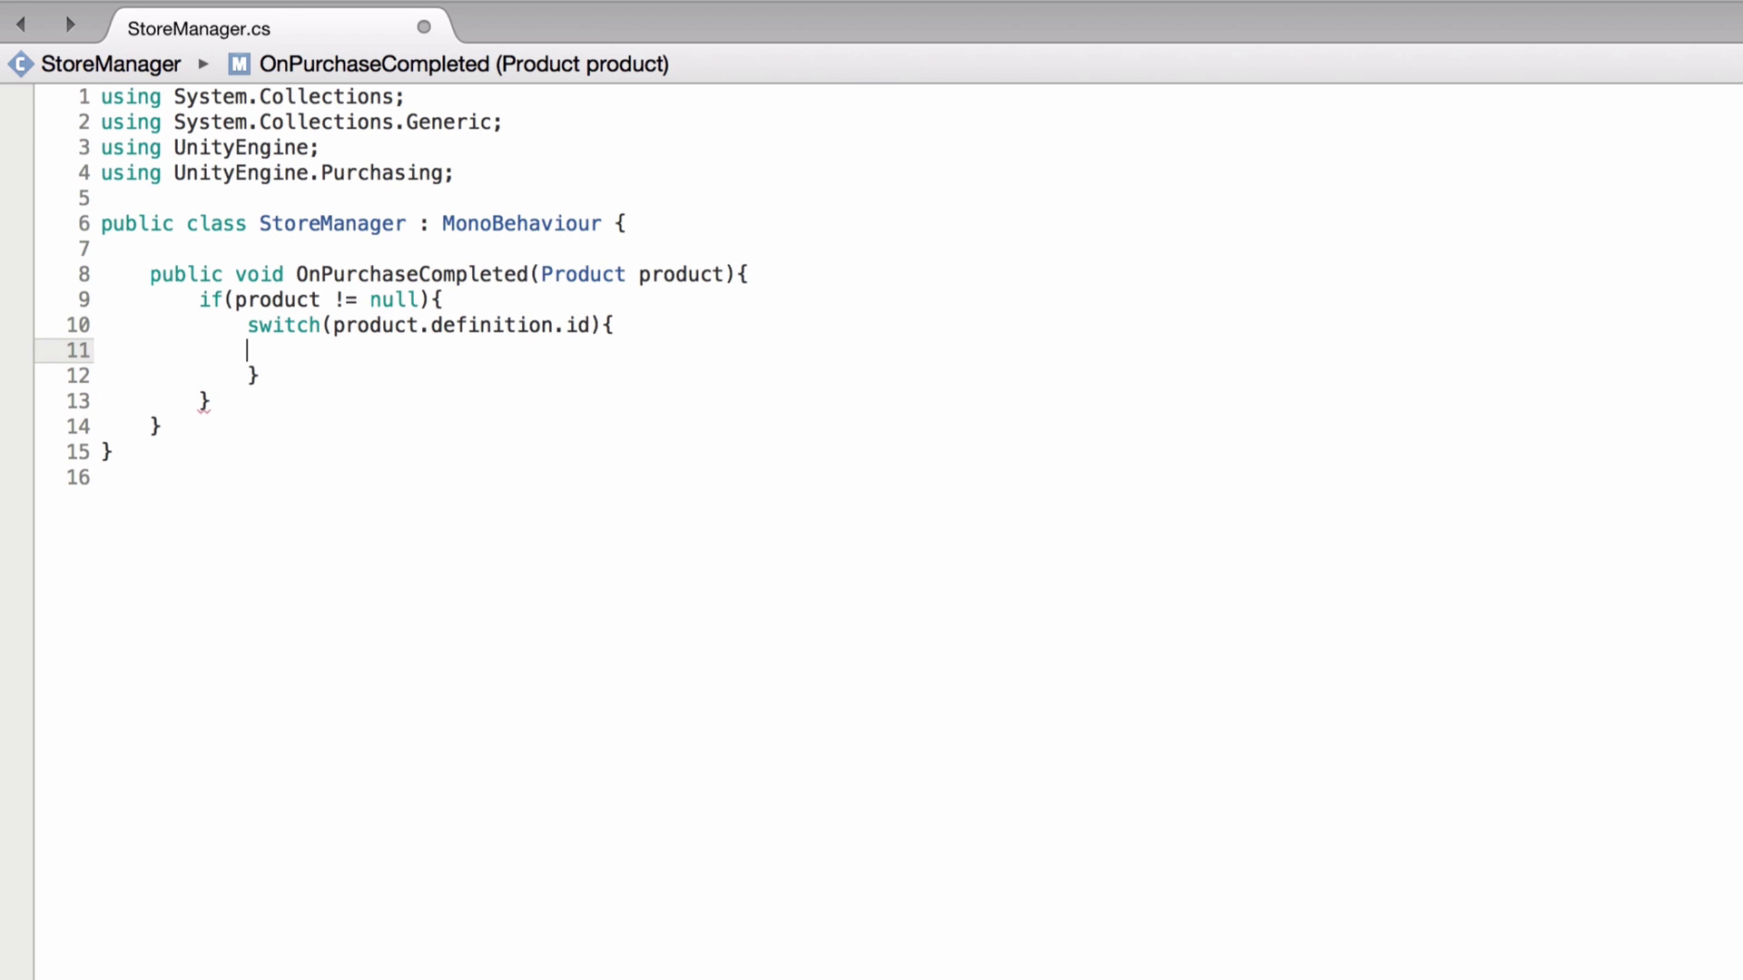
key("Tab")
type("case")
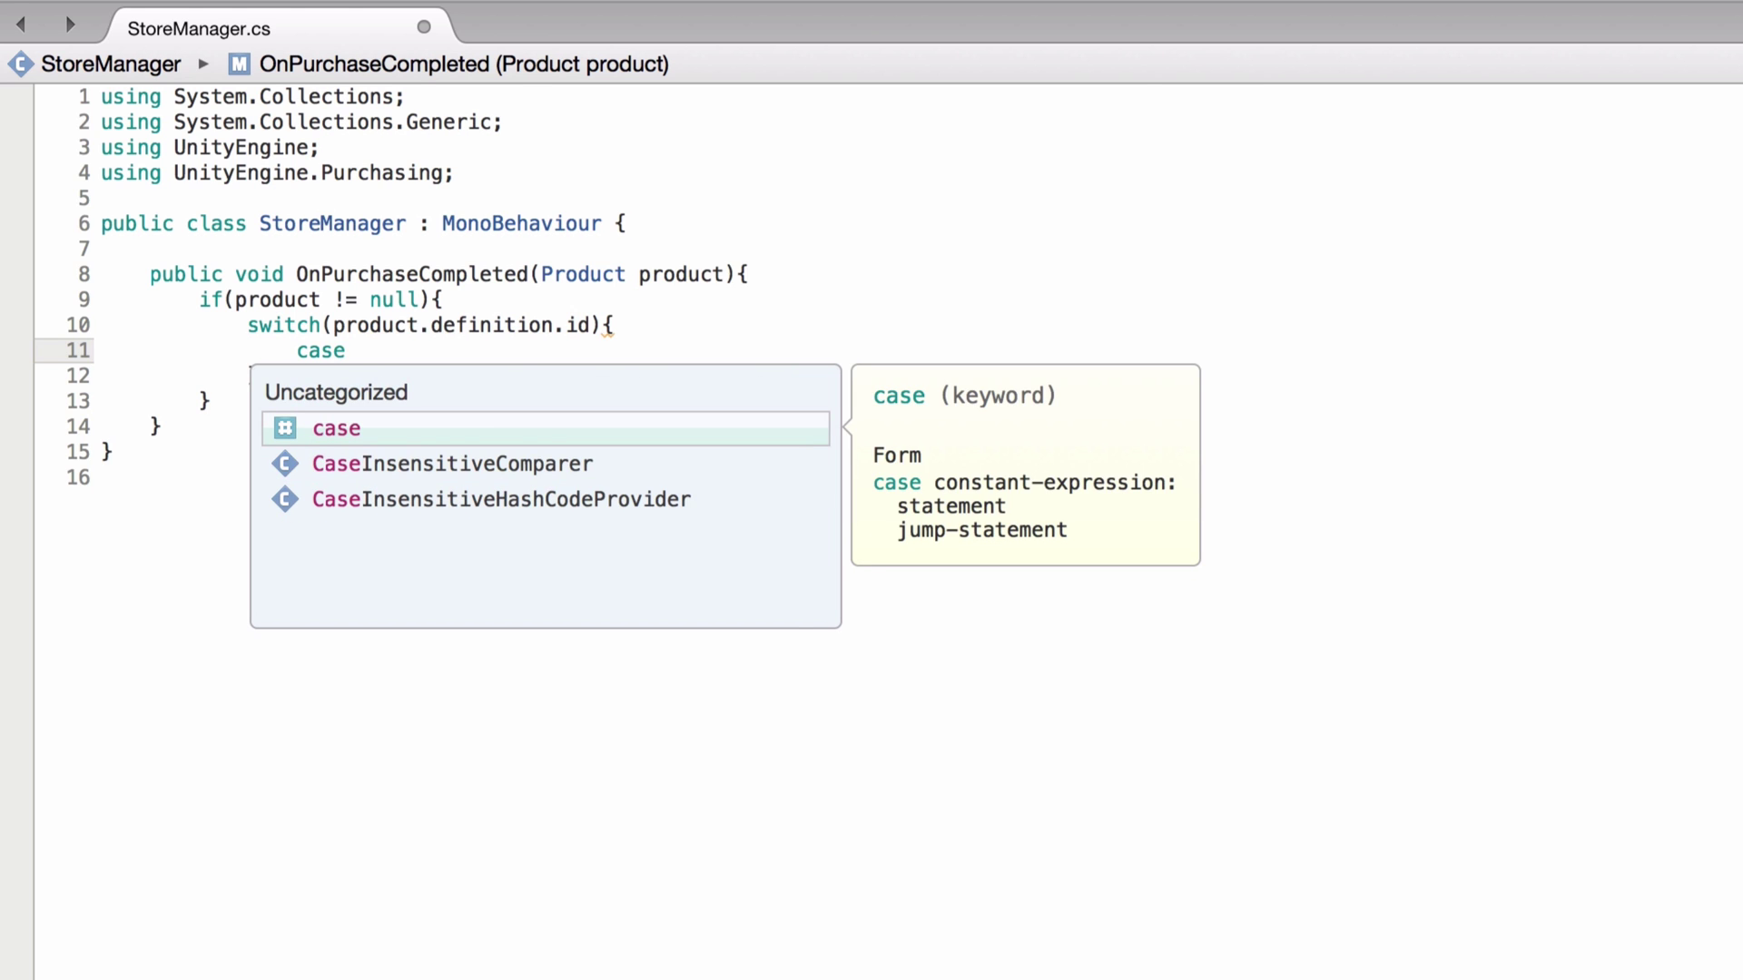
type(" \"")
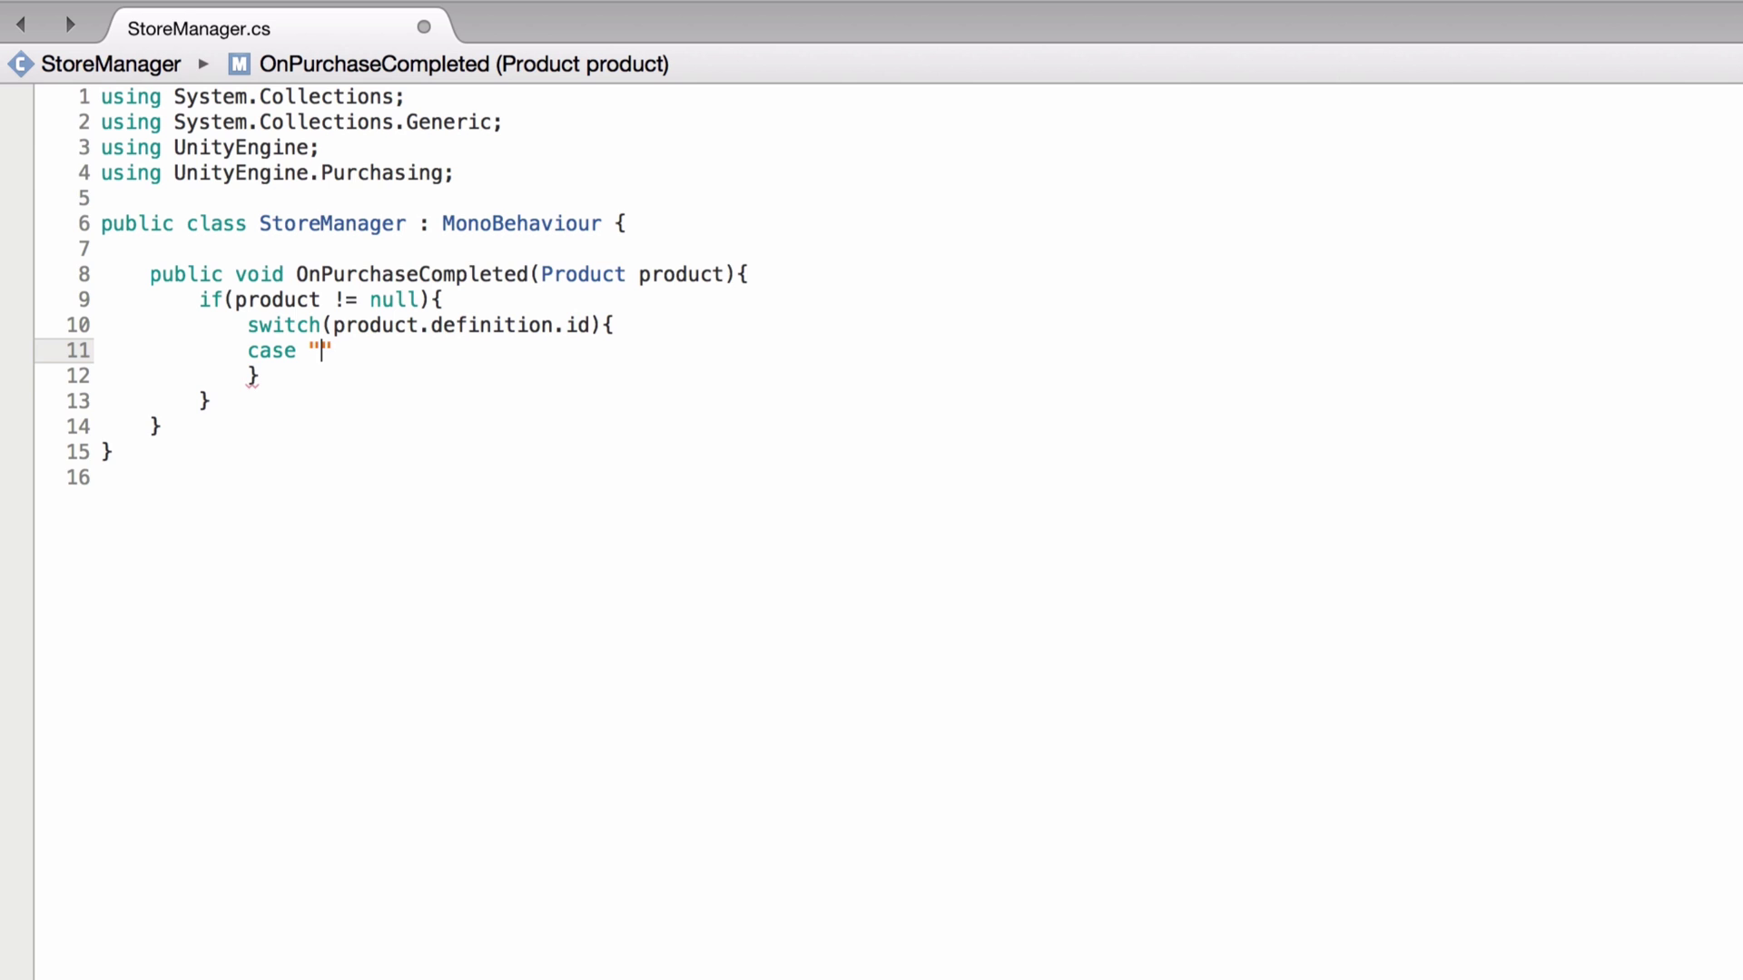
type("diamonds.")
type("500")
key("Right")
type(":")
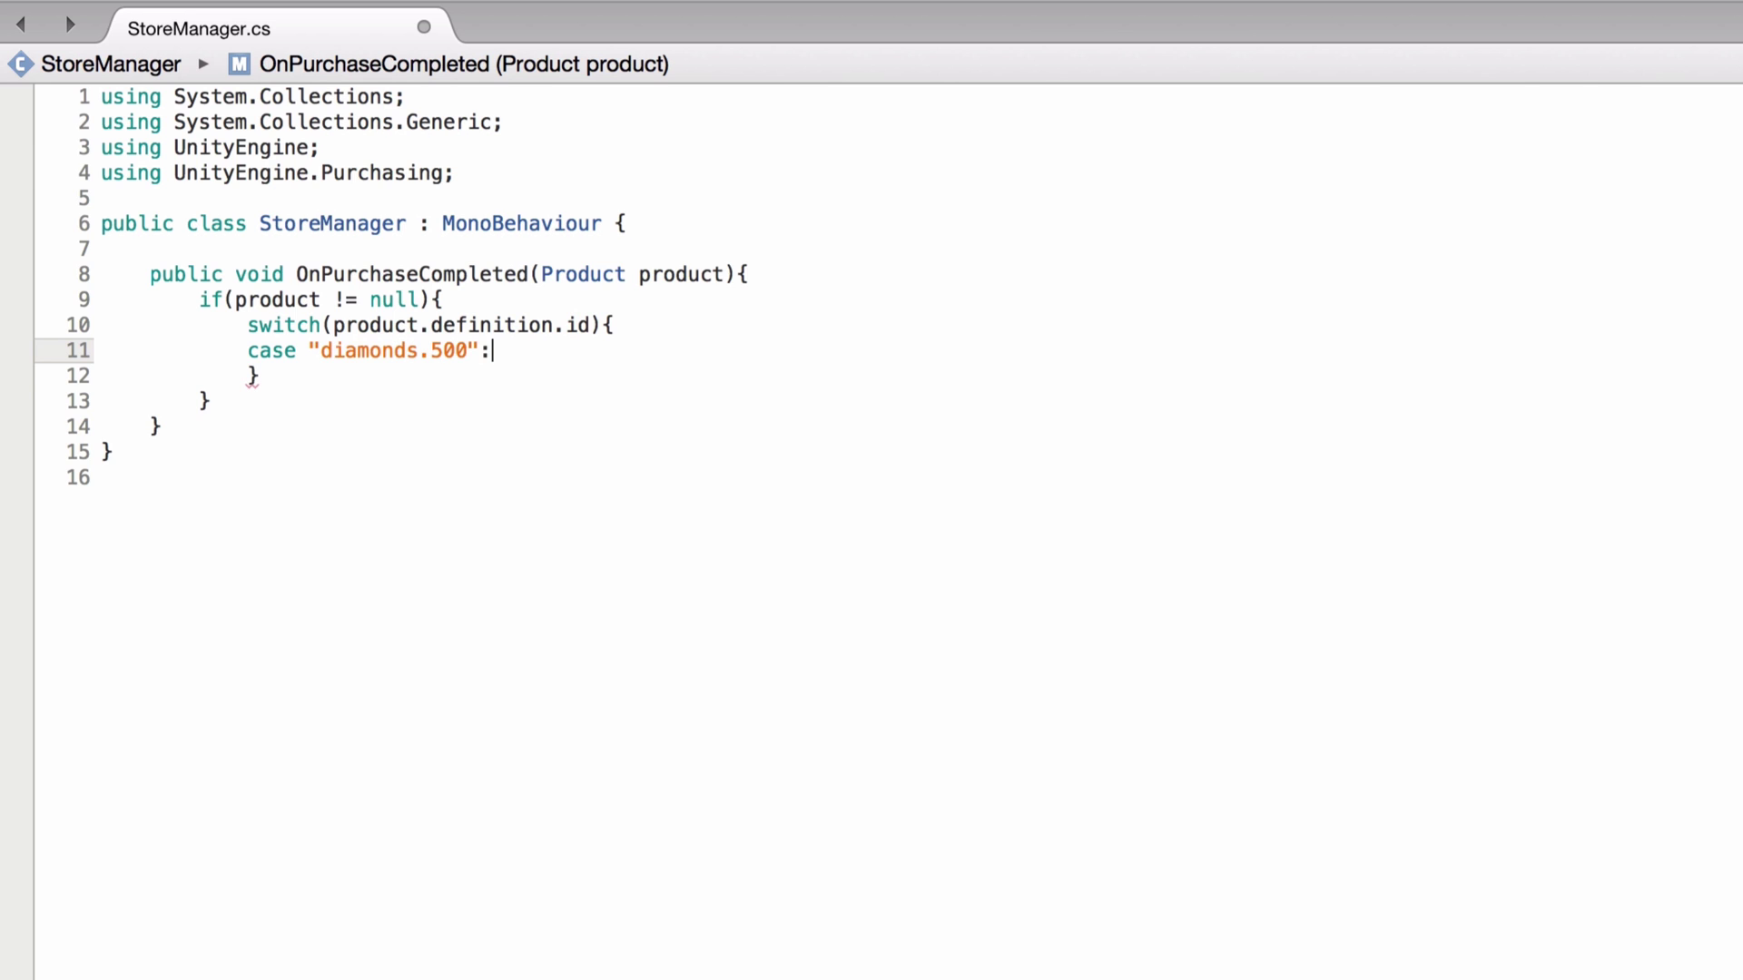
key("Return")
key("Return")
type("break;")
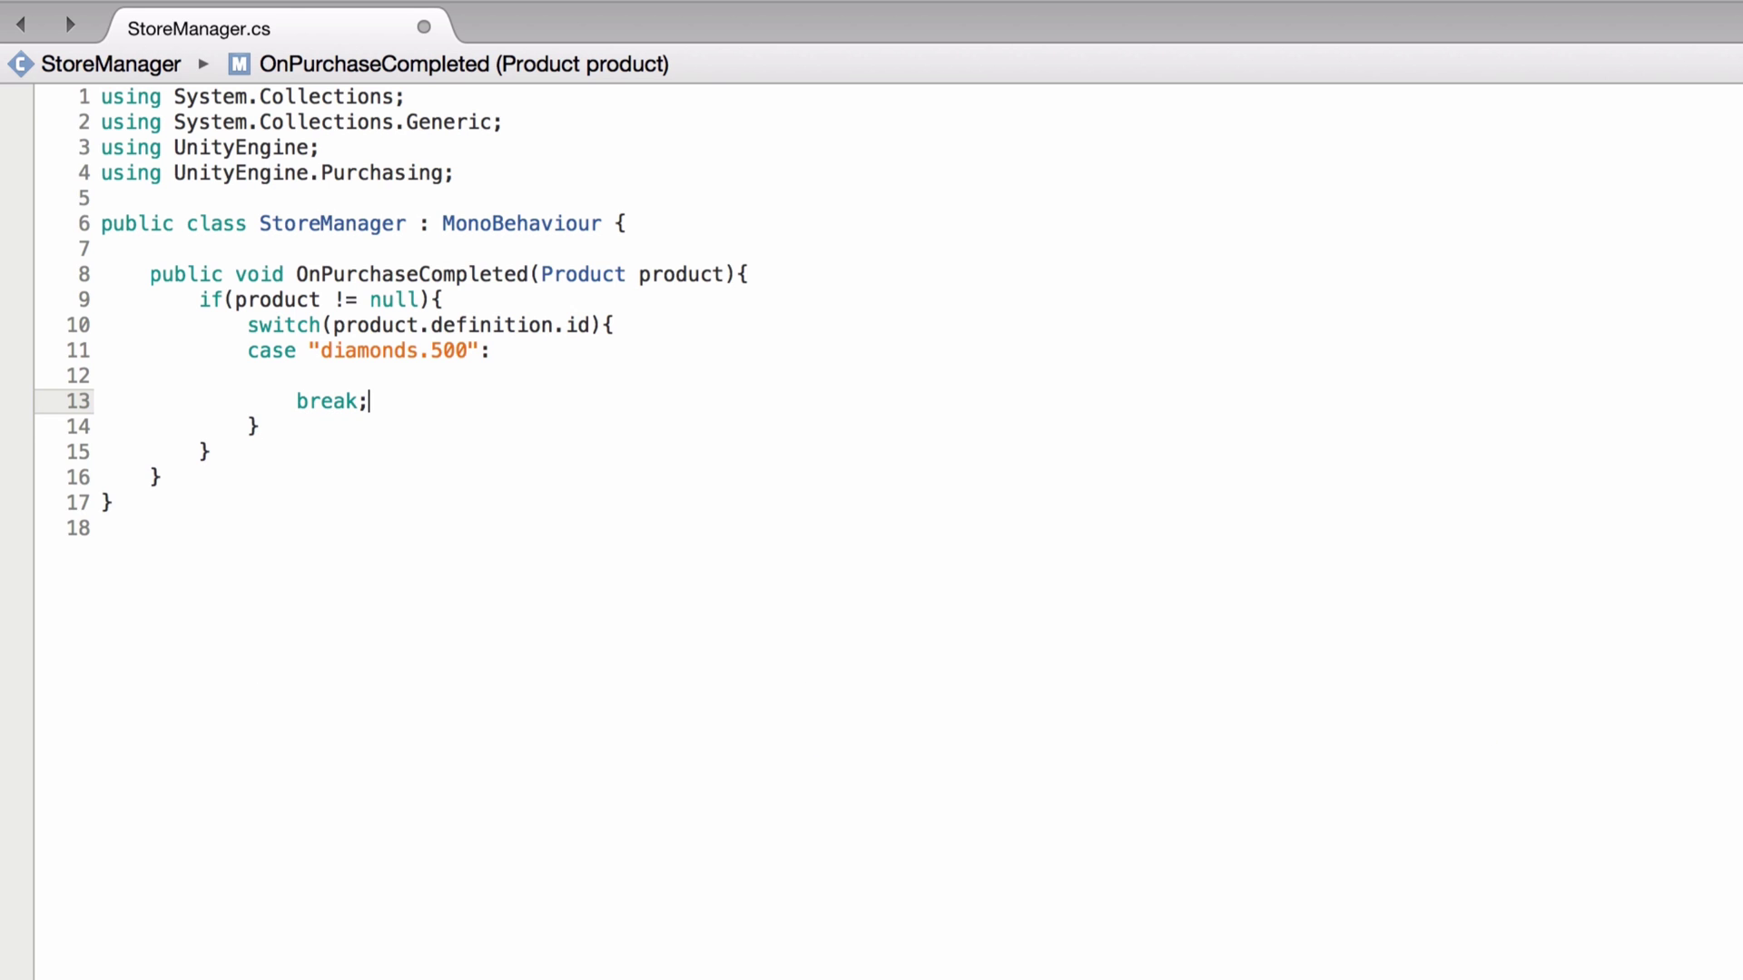
left_click(297, 376)
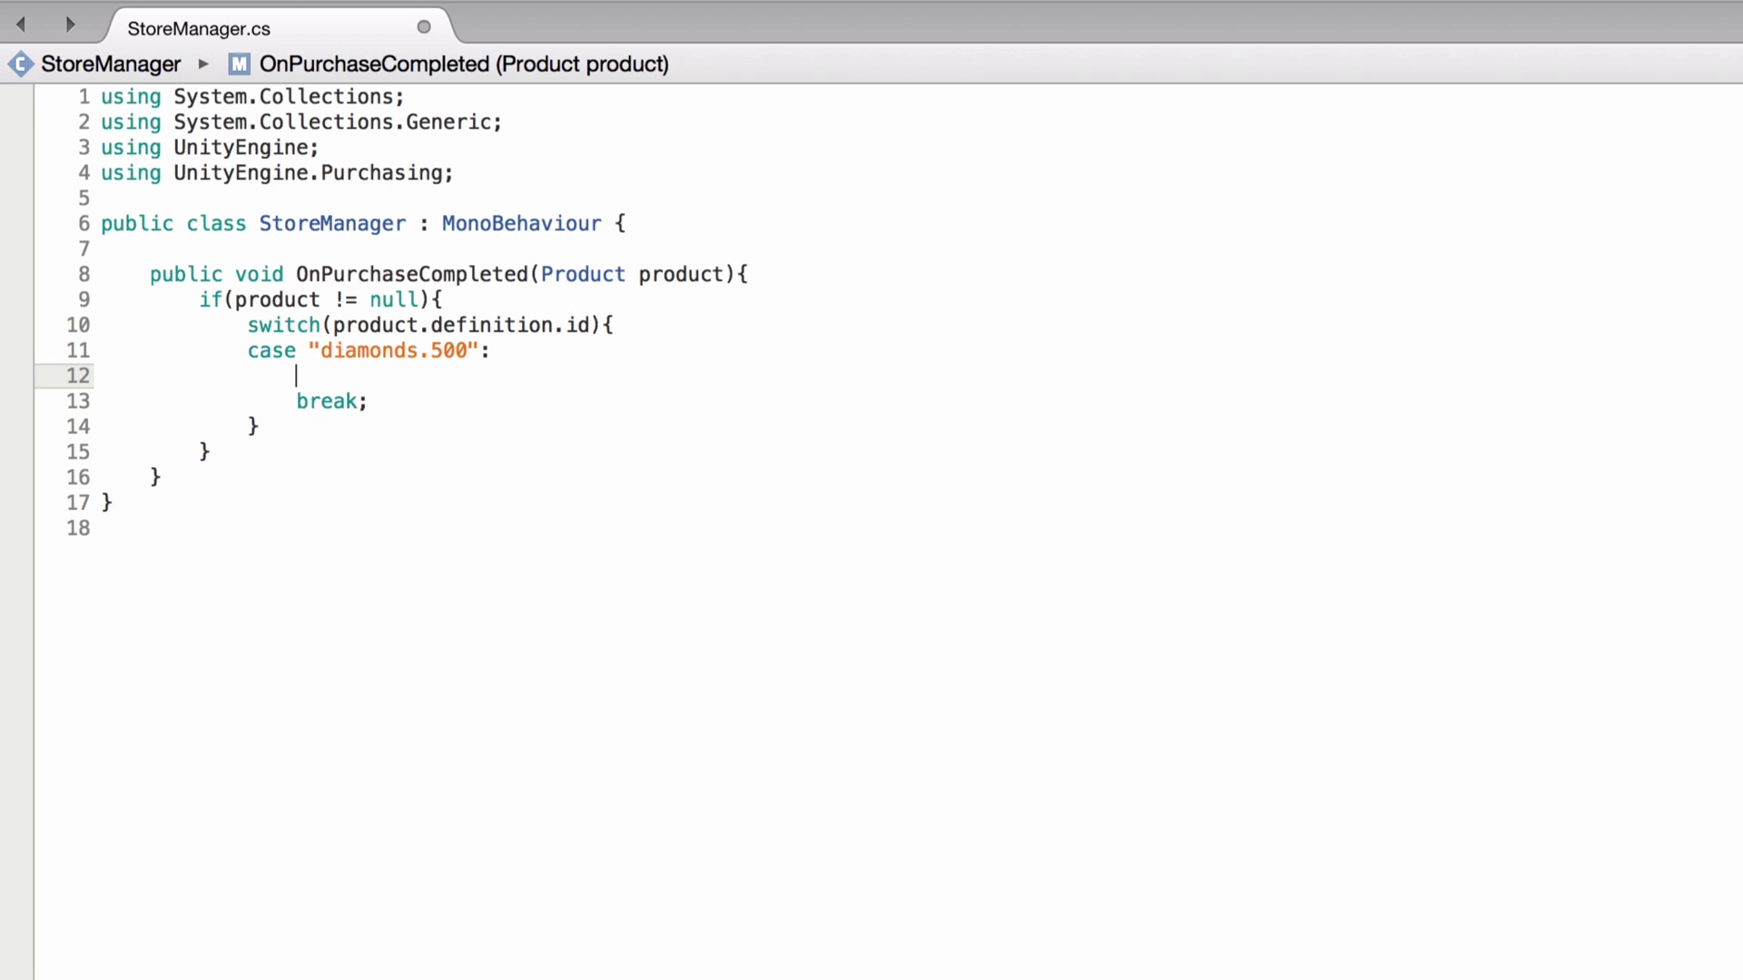
type("pr")
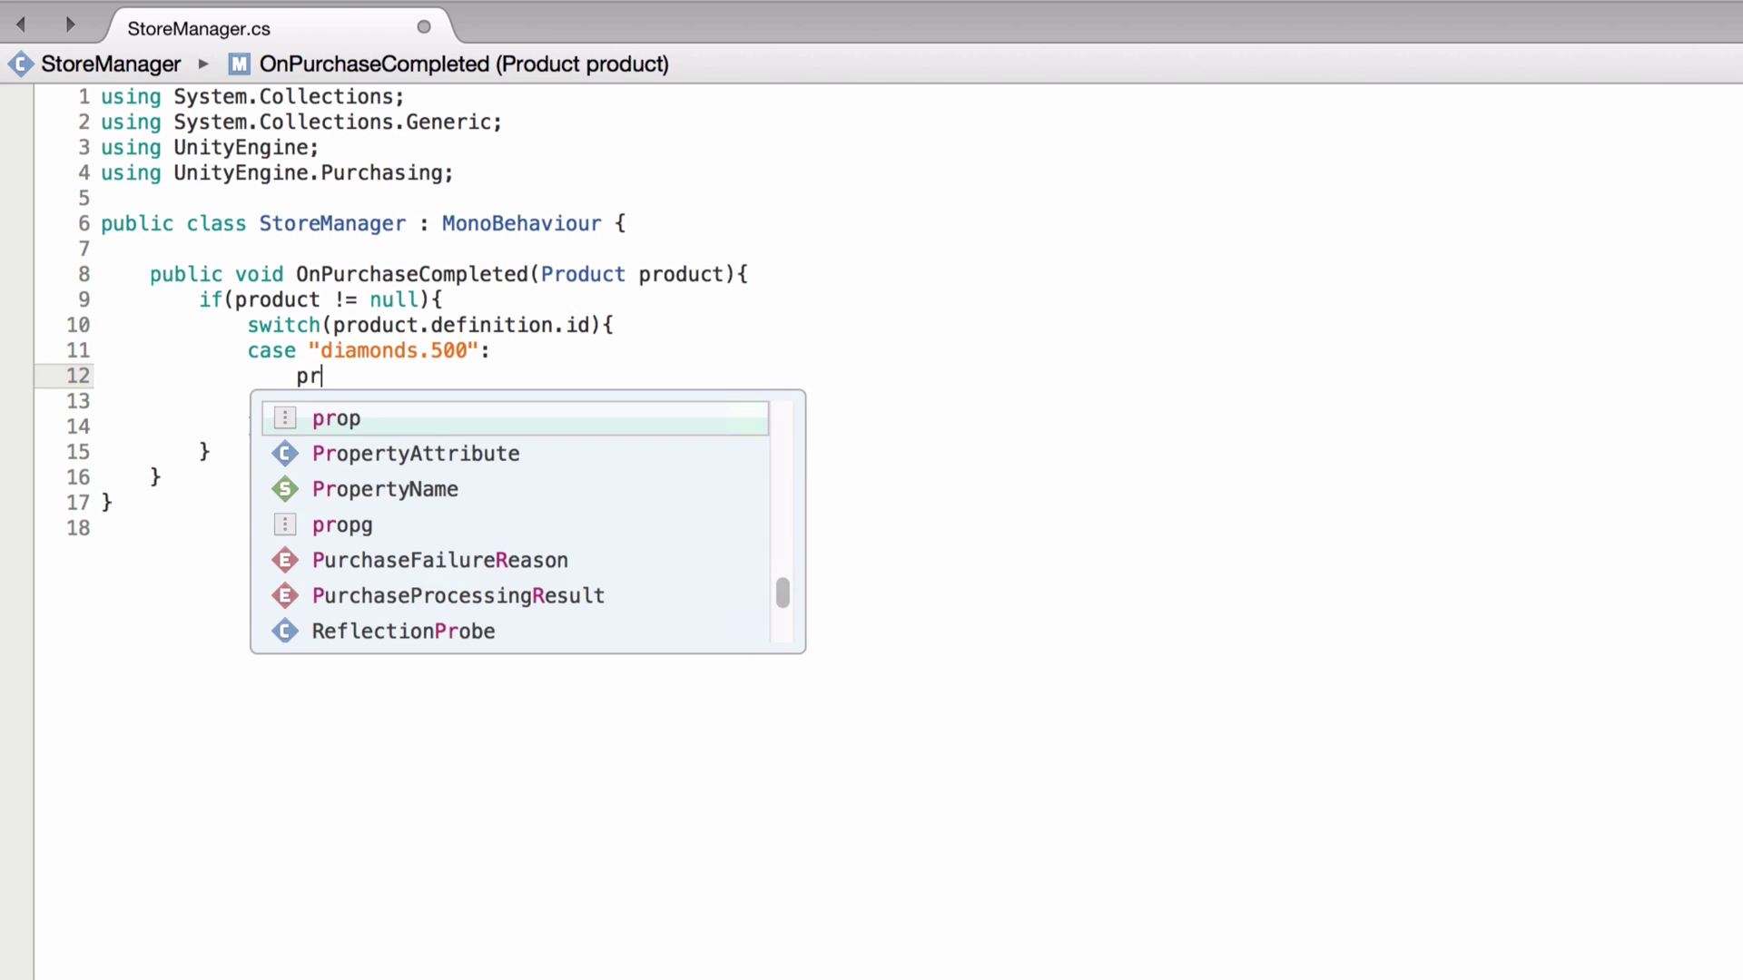
type("int(\"You ")
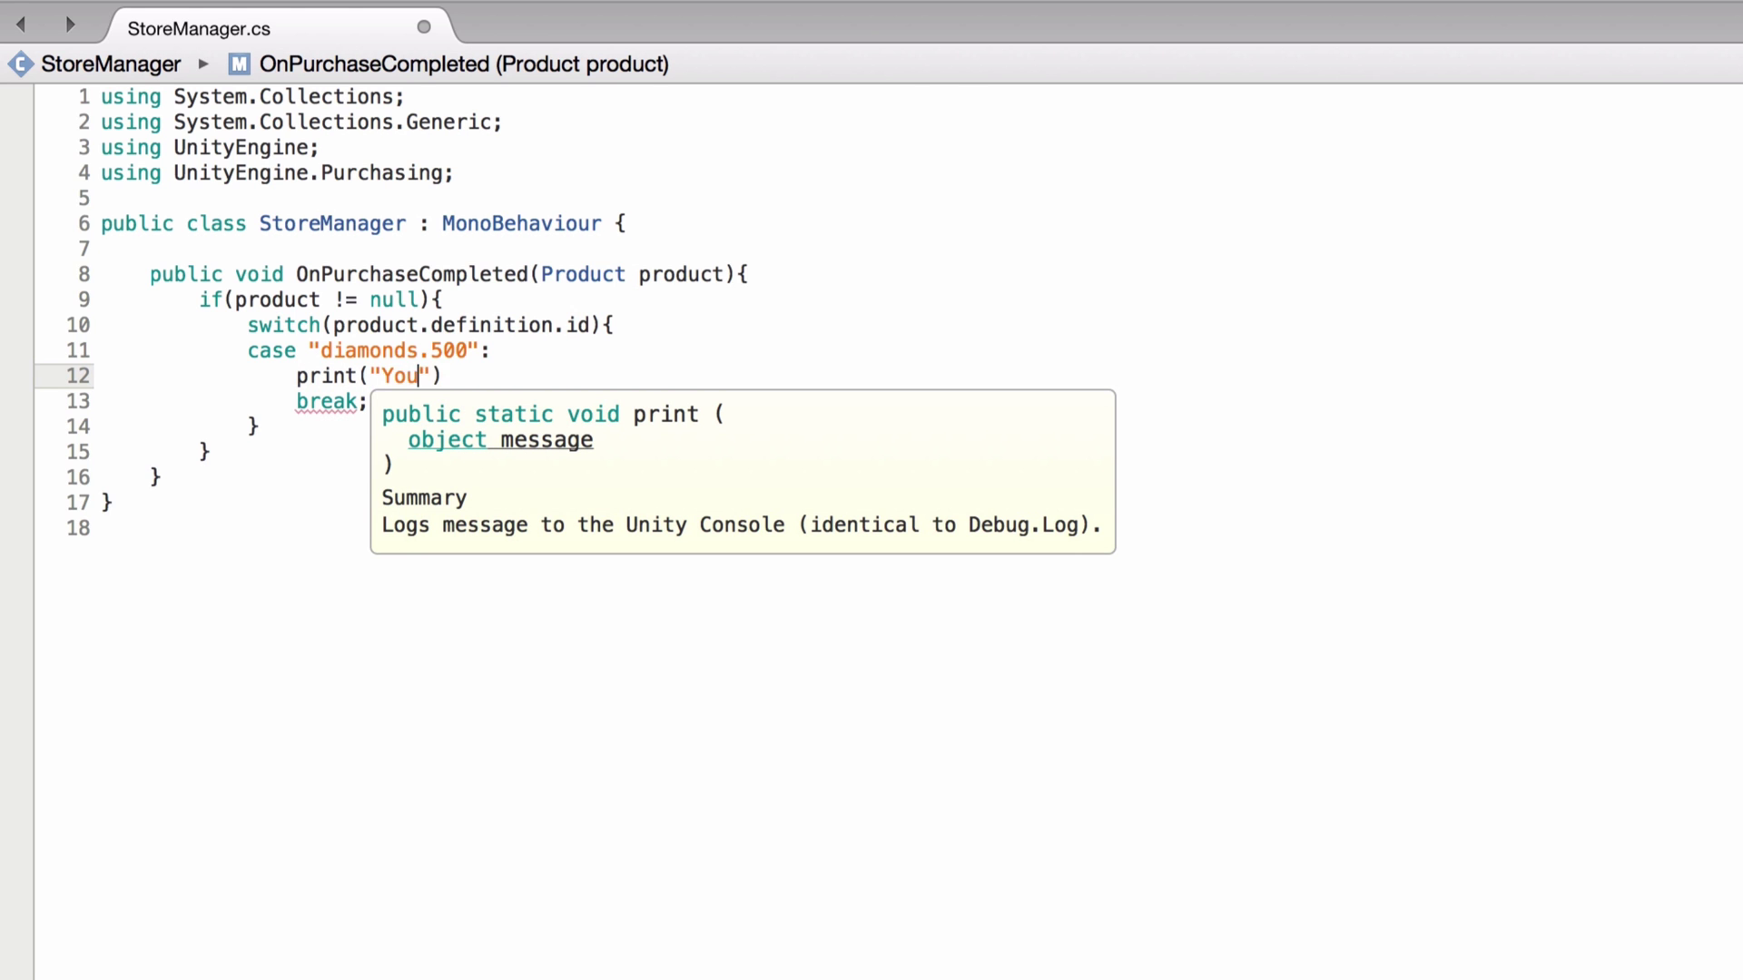
type("have successf")
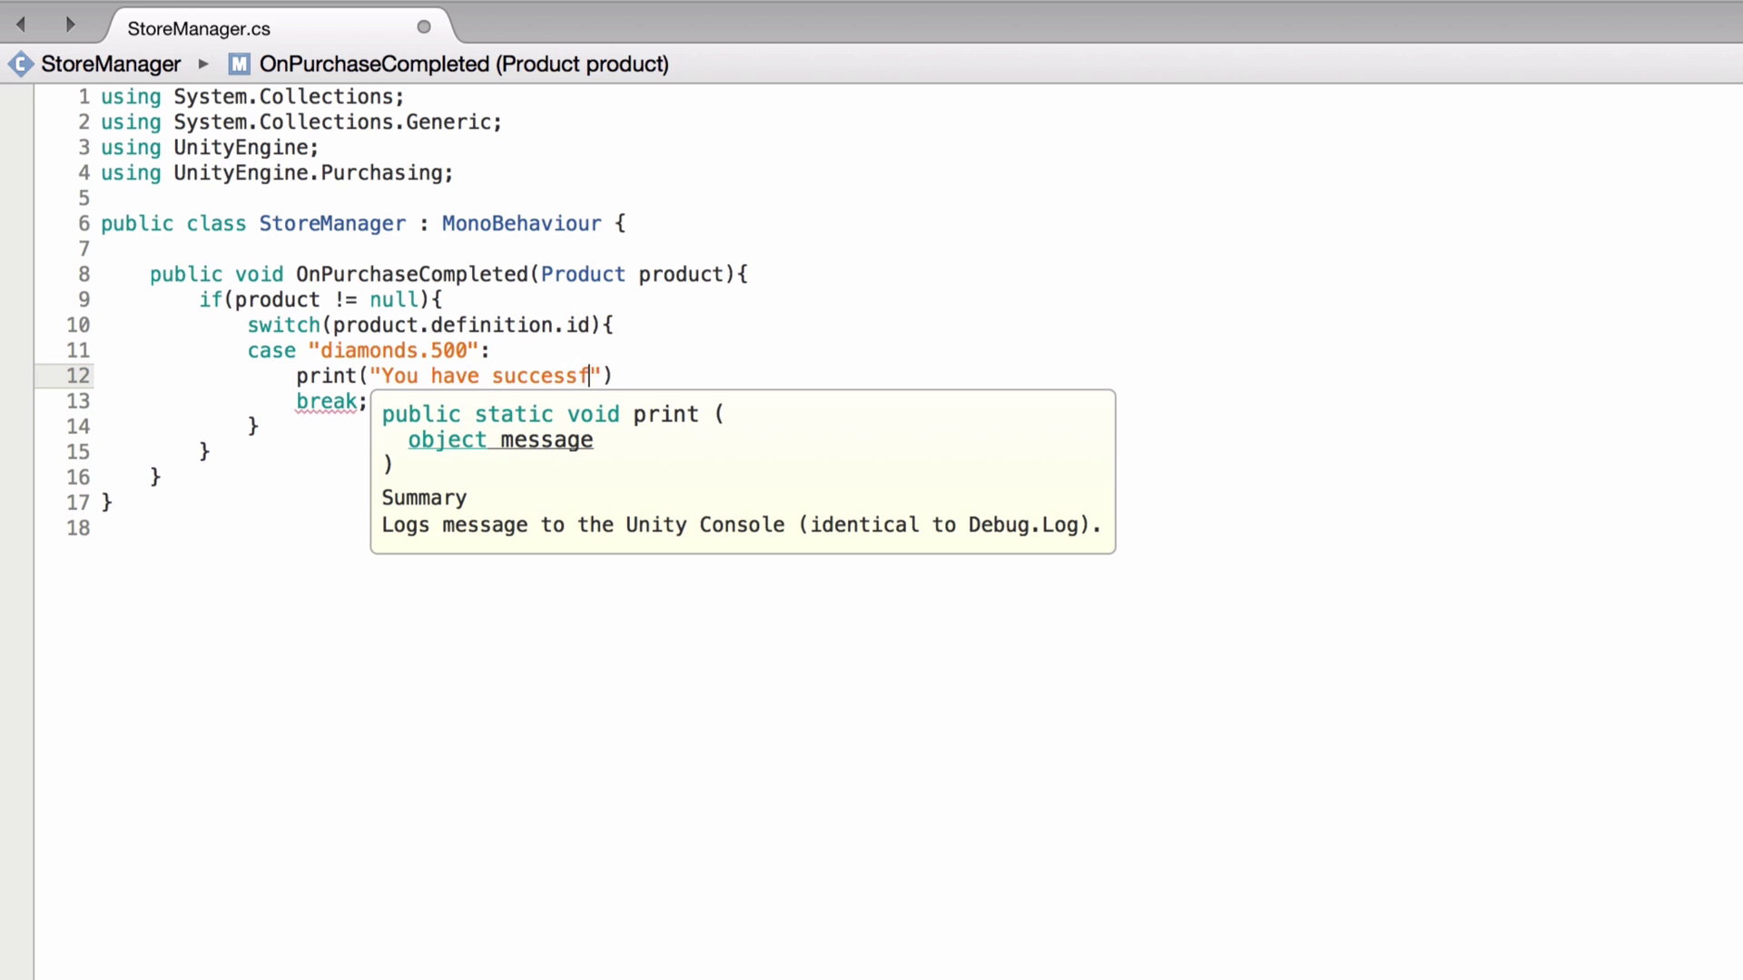
type("ully purchased 500 ")
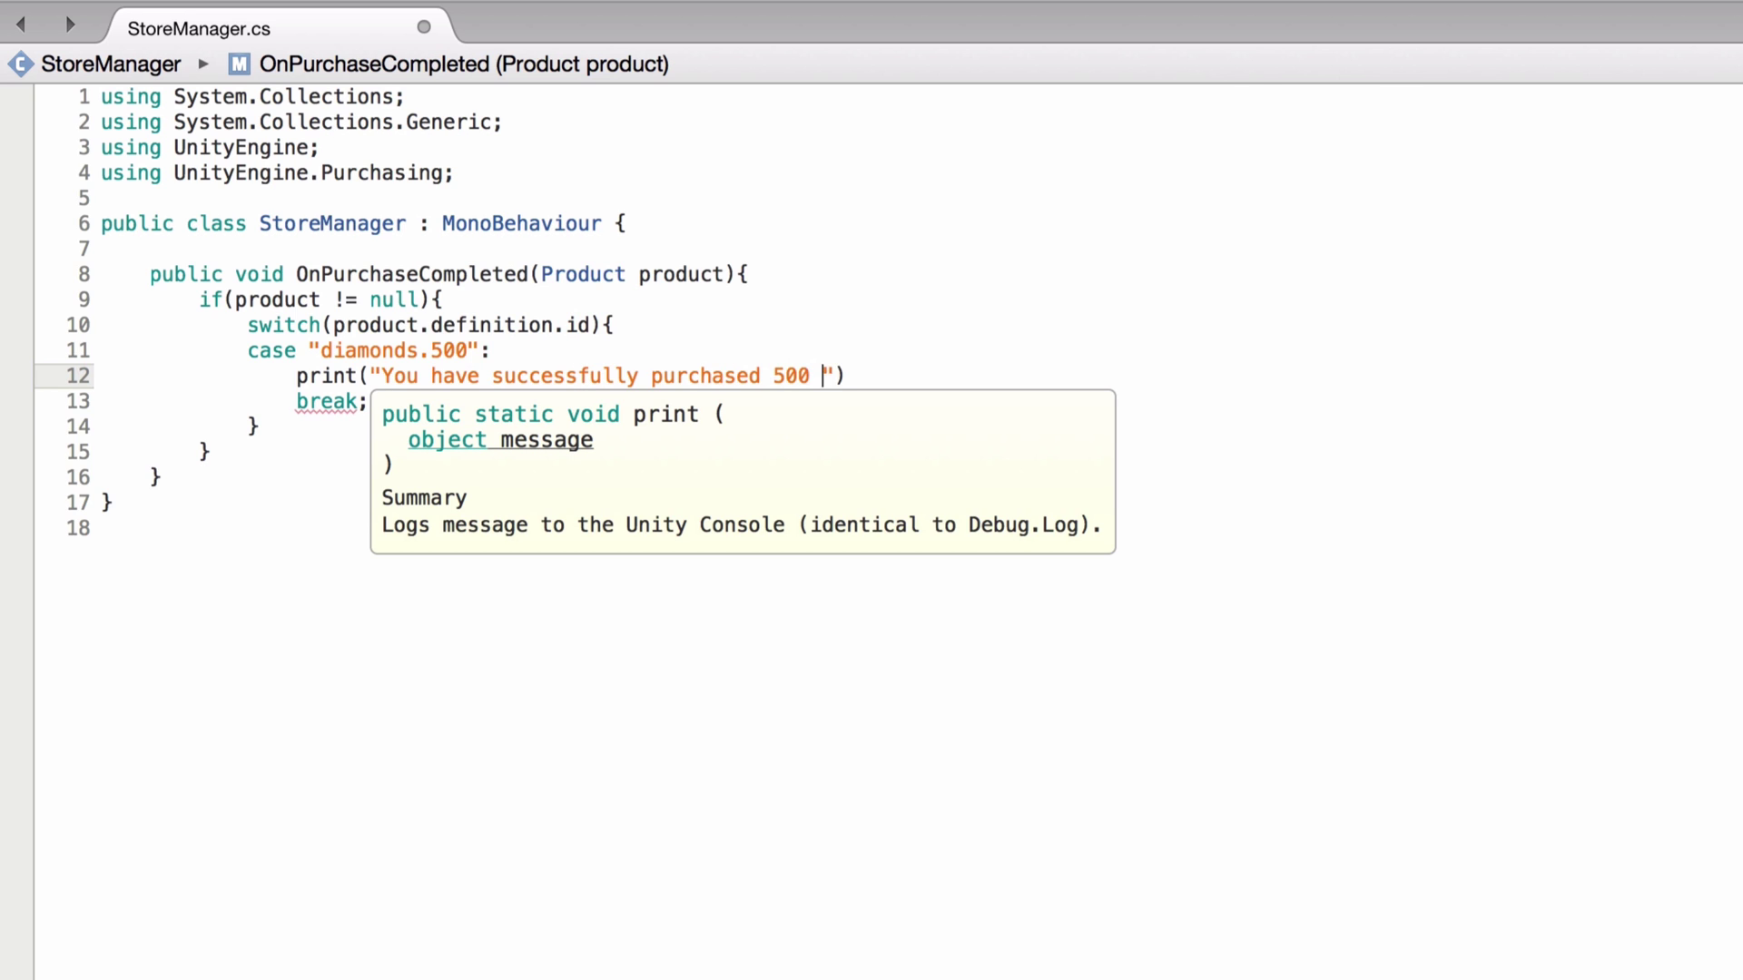
type("diam")
key("BackSpace")
key("BackSpace")
key("BackSpace")
type("iam")
type("onds !")
left_click(970, 376)
type(";")
Step: Add a default case with break that prints "Sorry, this product is not defined"
key("Down")
key("Return")
type("de")
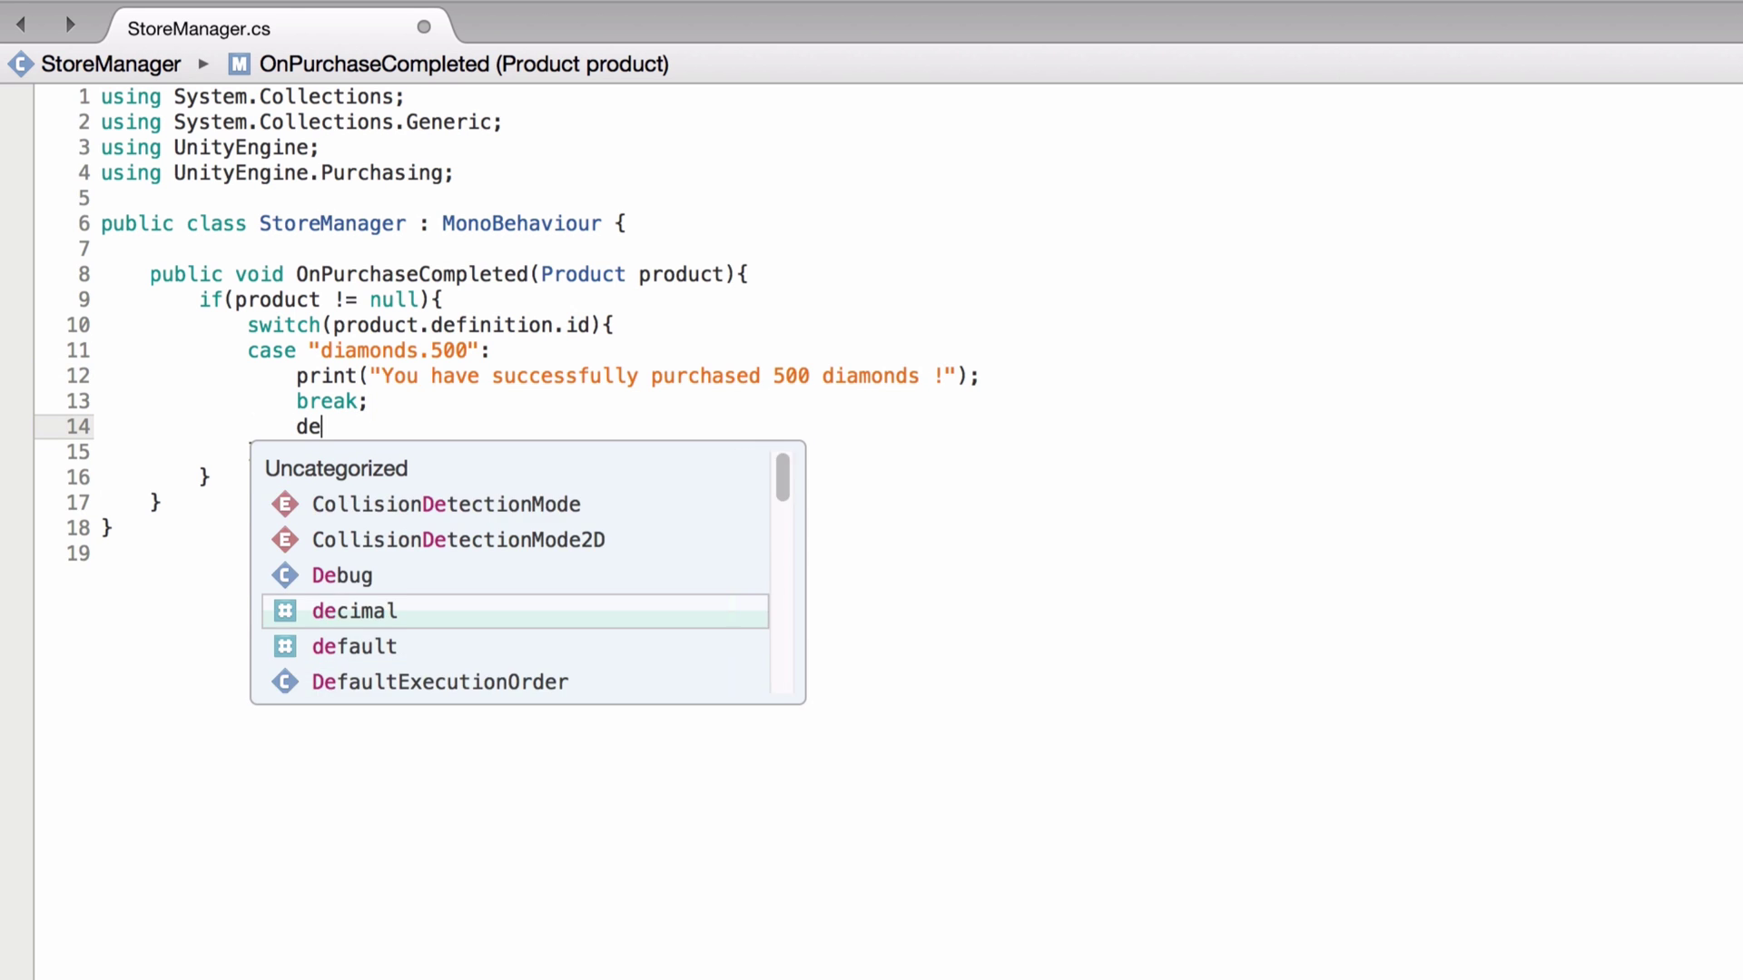
type("fault:")
key("Return")
key("Return")
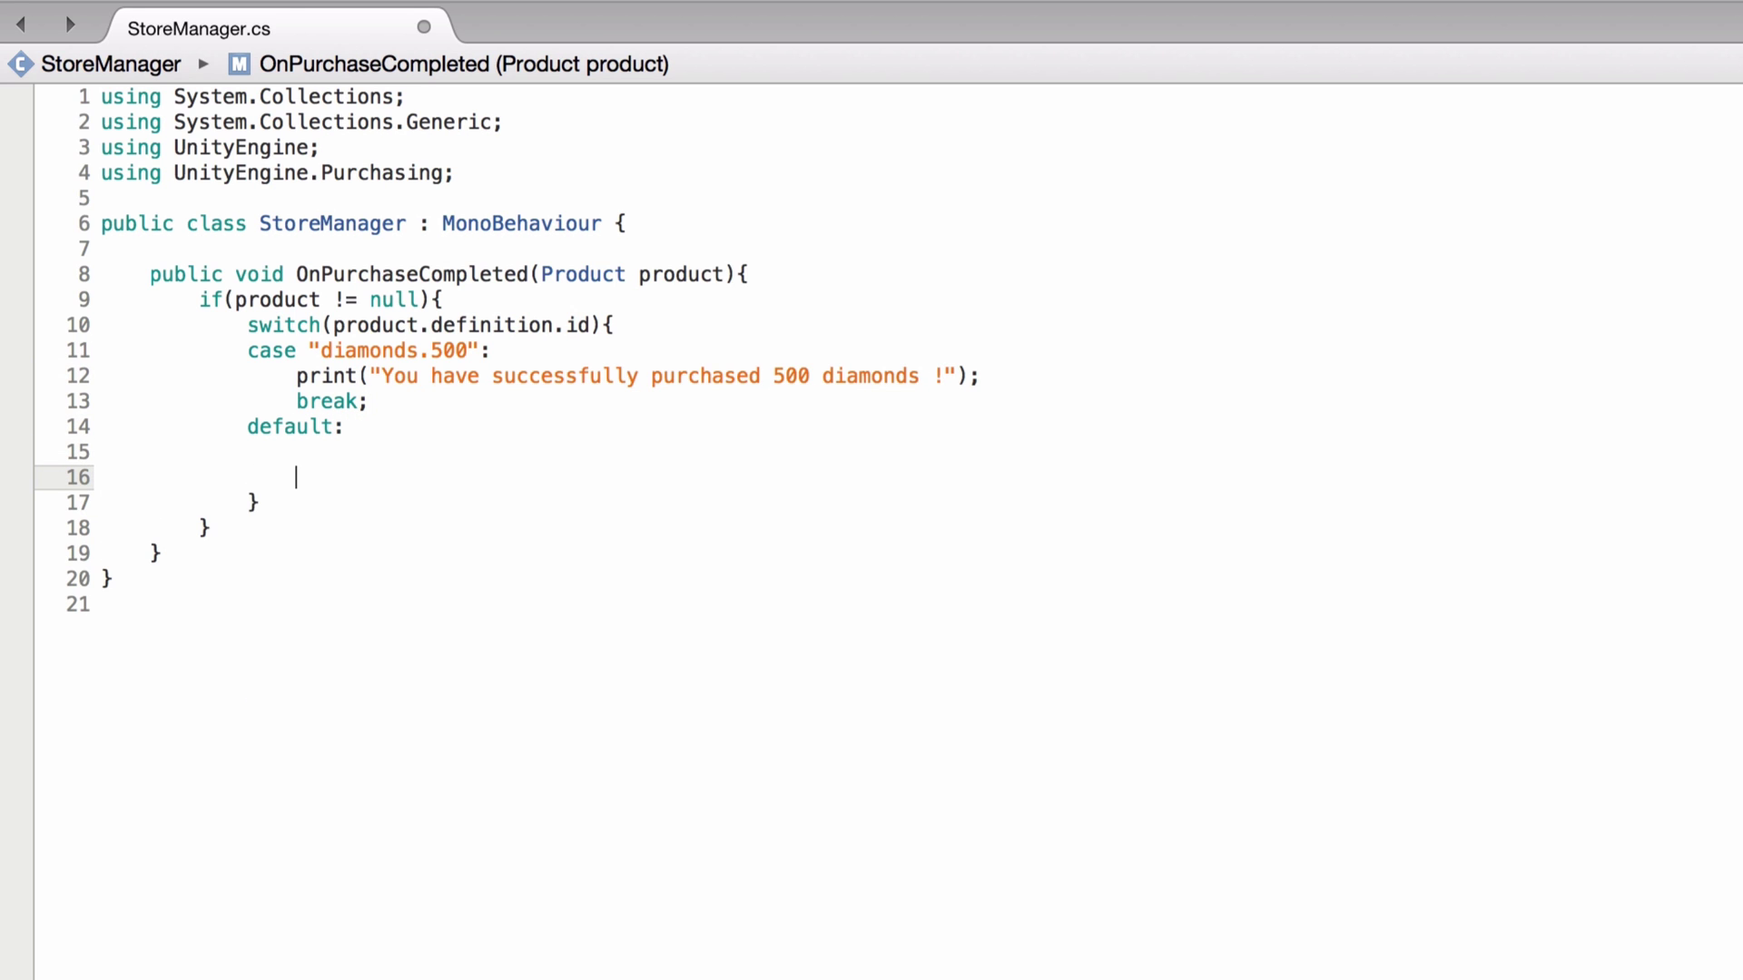
type("break;")
key("Up")
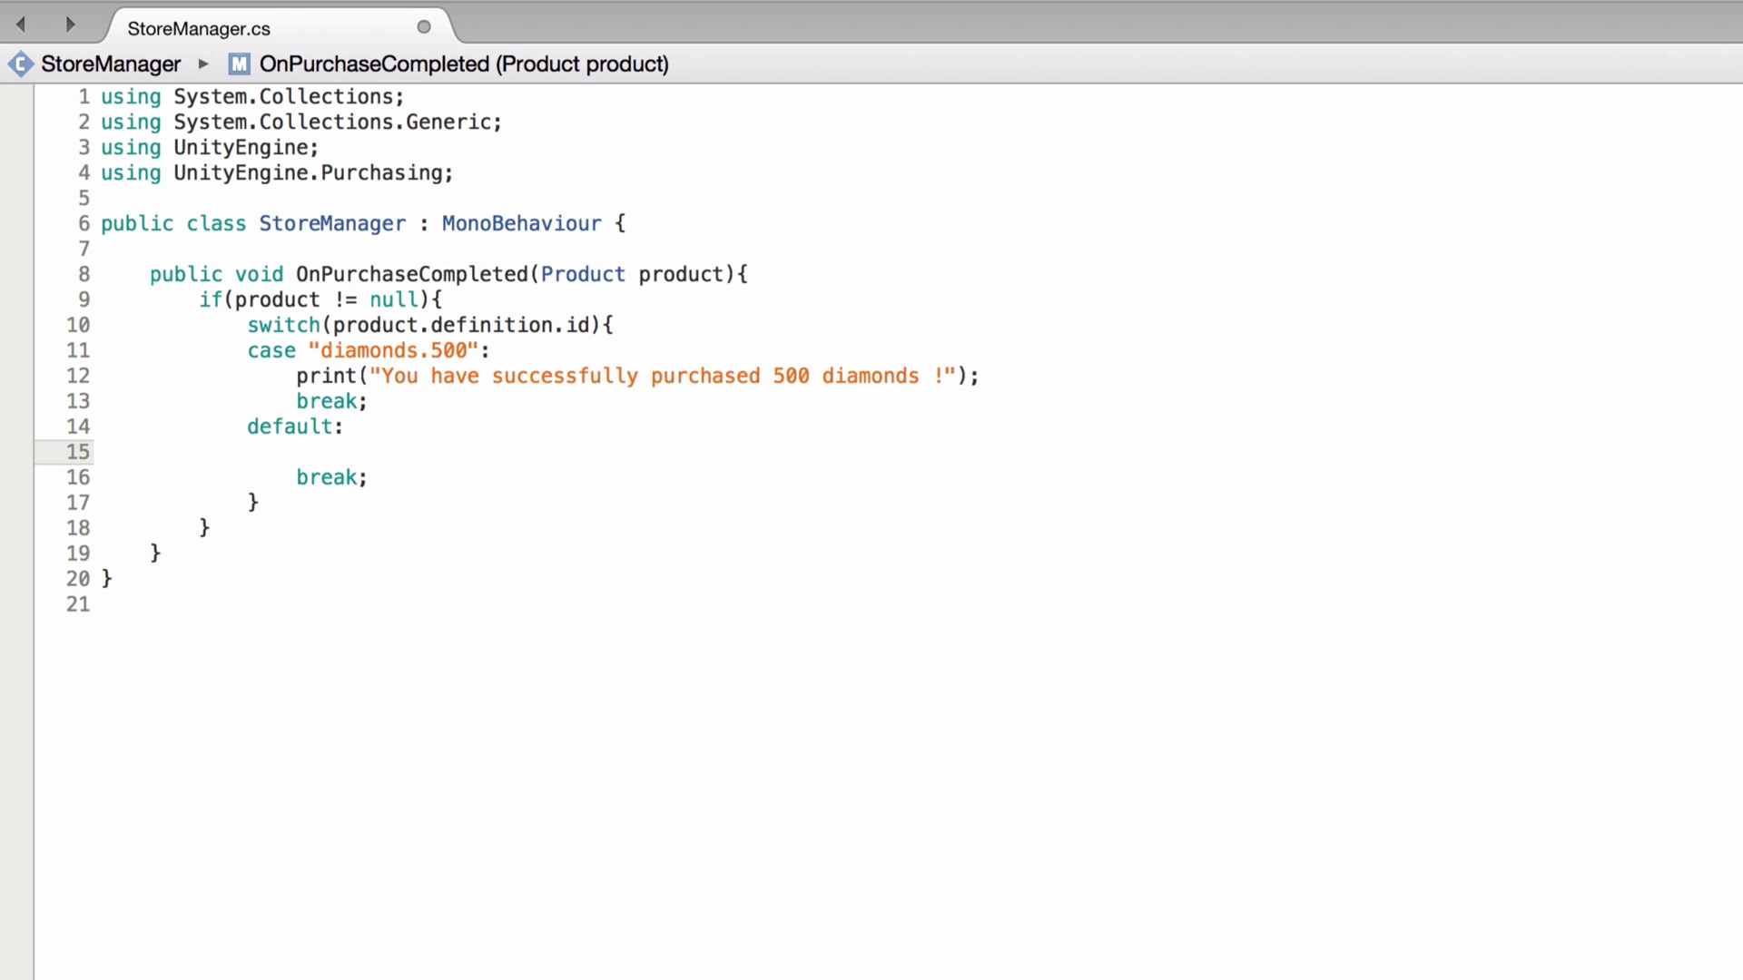
type("print(\"")
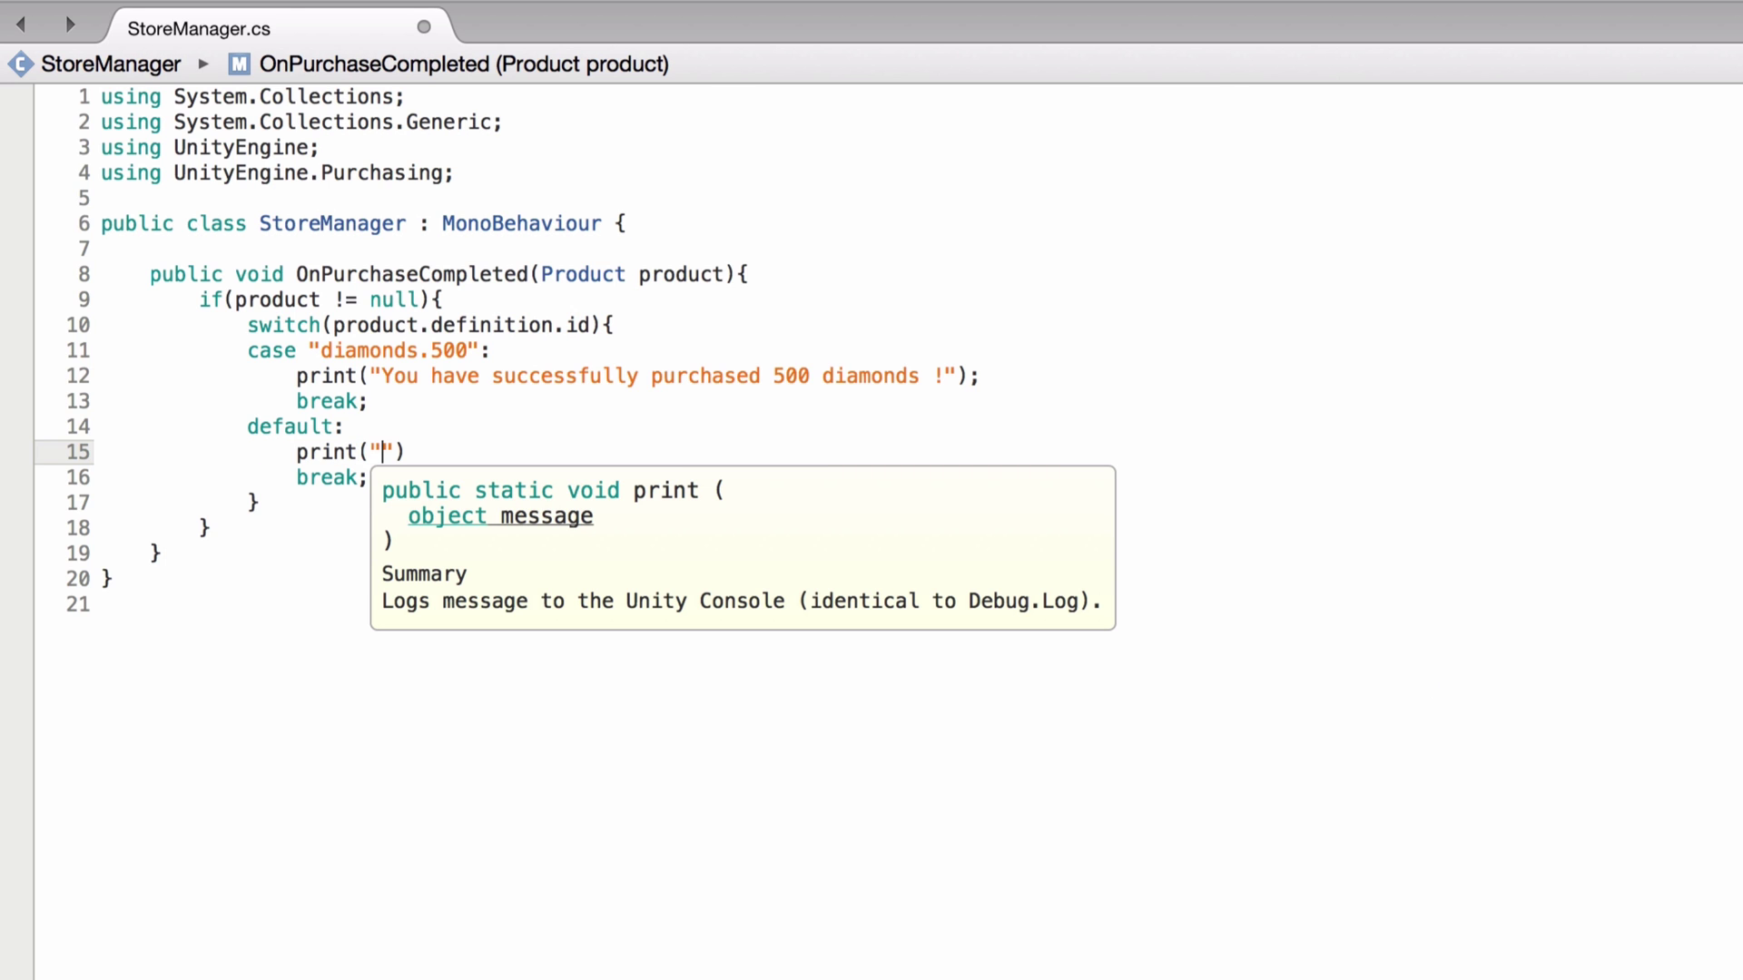
type("Sorr")
type("y, this pro")
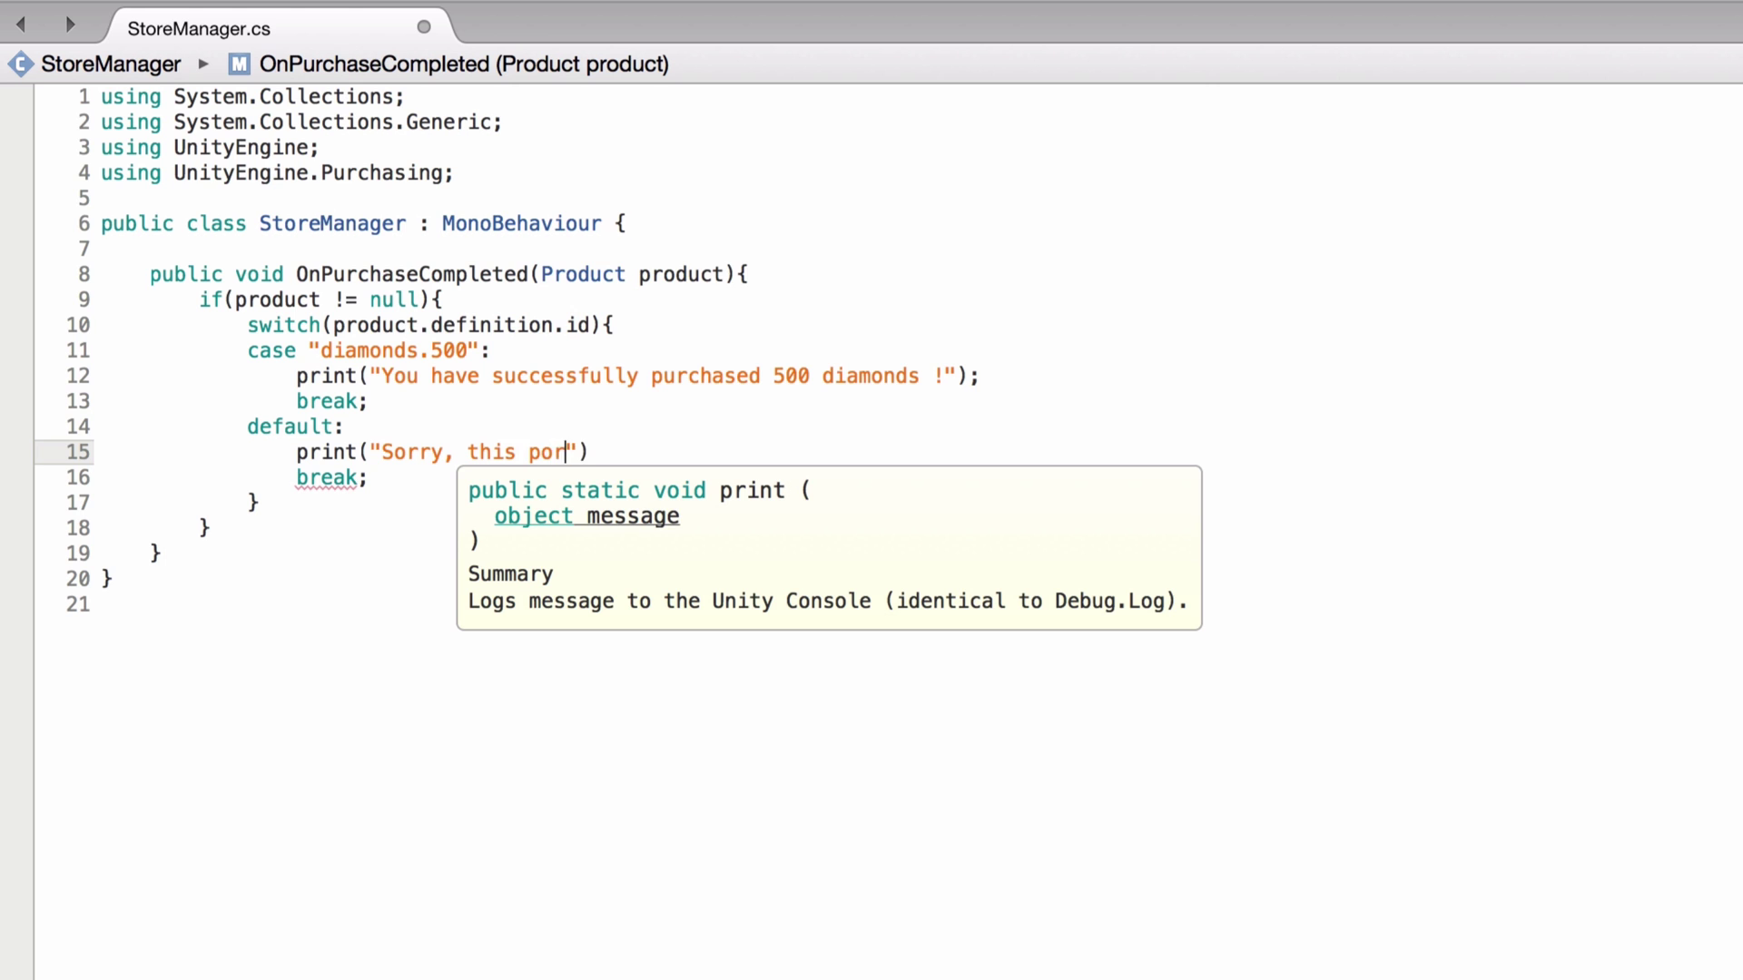
type("duct is ")
type("not defined")
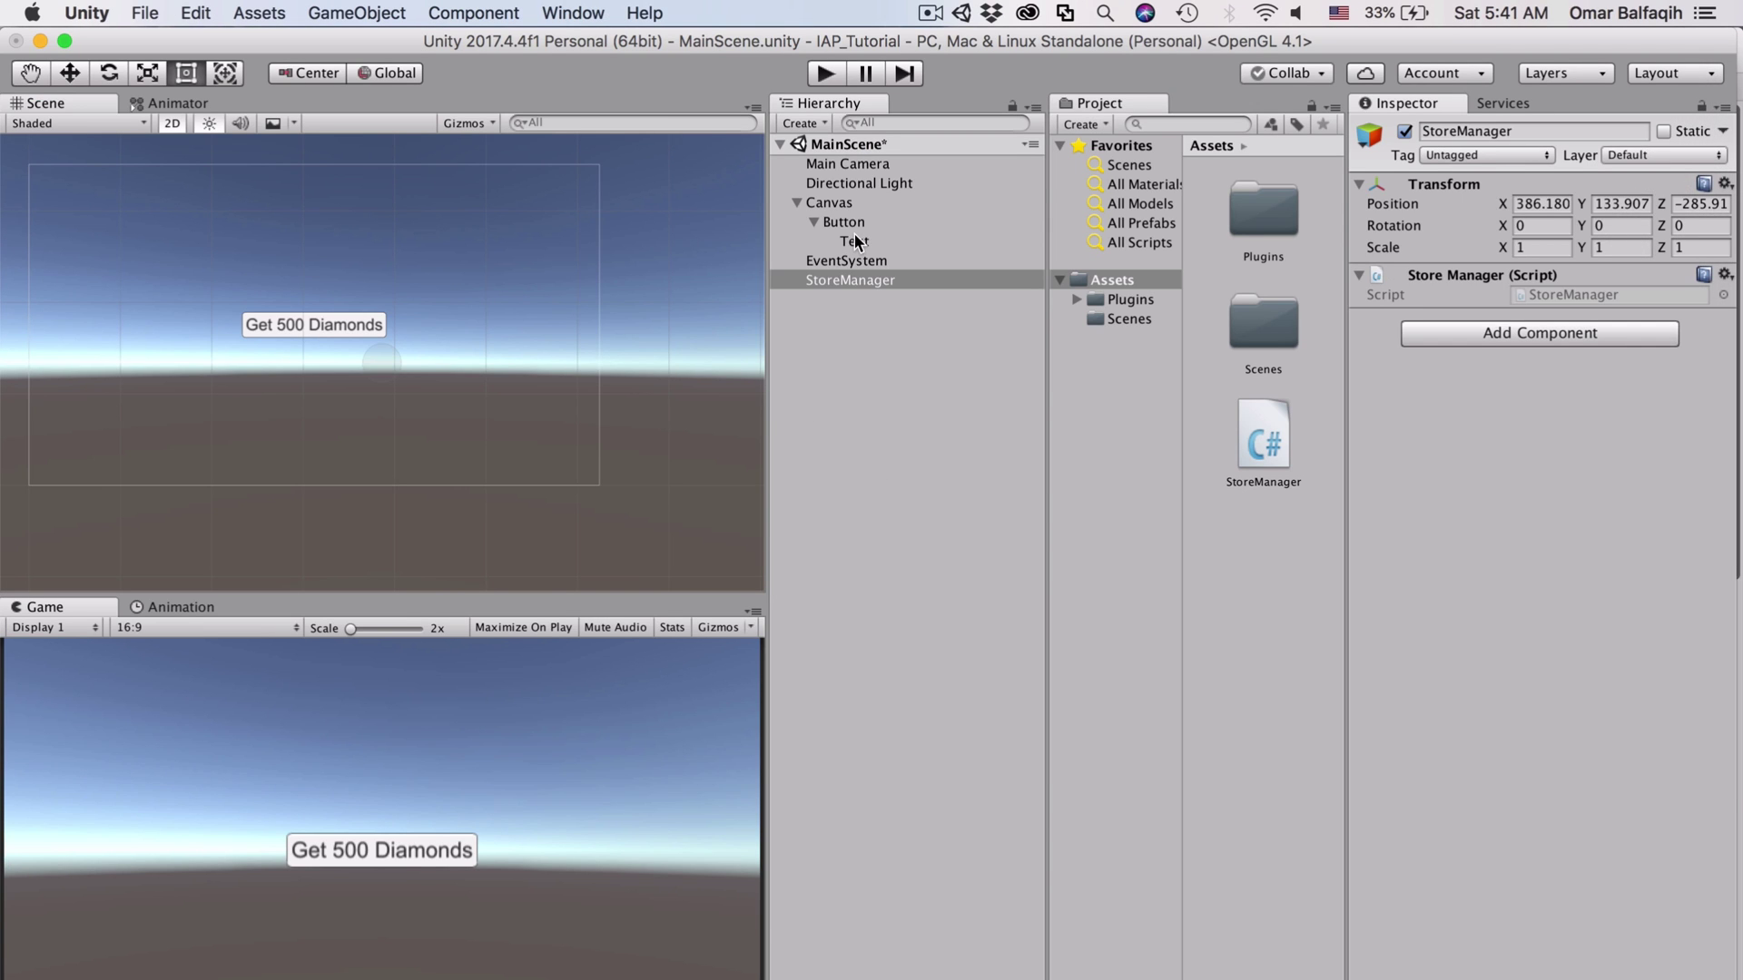
Step: Hook the purchase Button's On Purchase Complete to StoreManager.OnPurchaseCompleted, then enter Play mode
left_click(853, 232)
scroll(1539, 422, "down", 5)
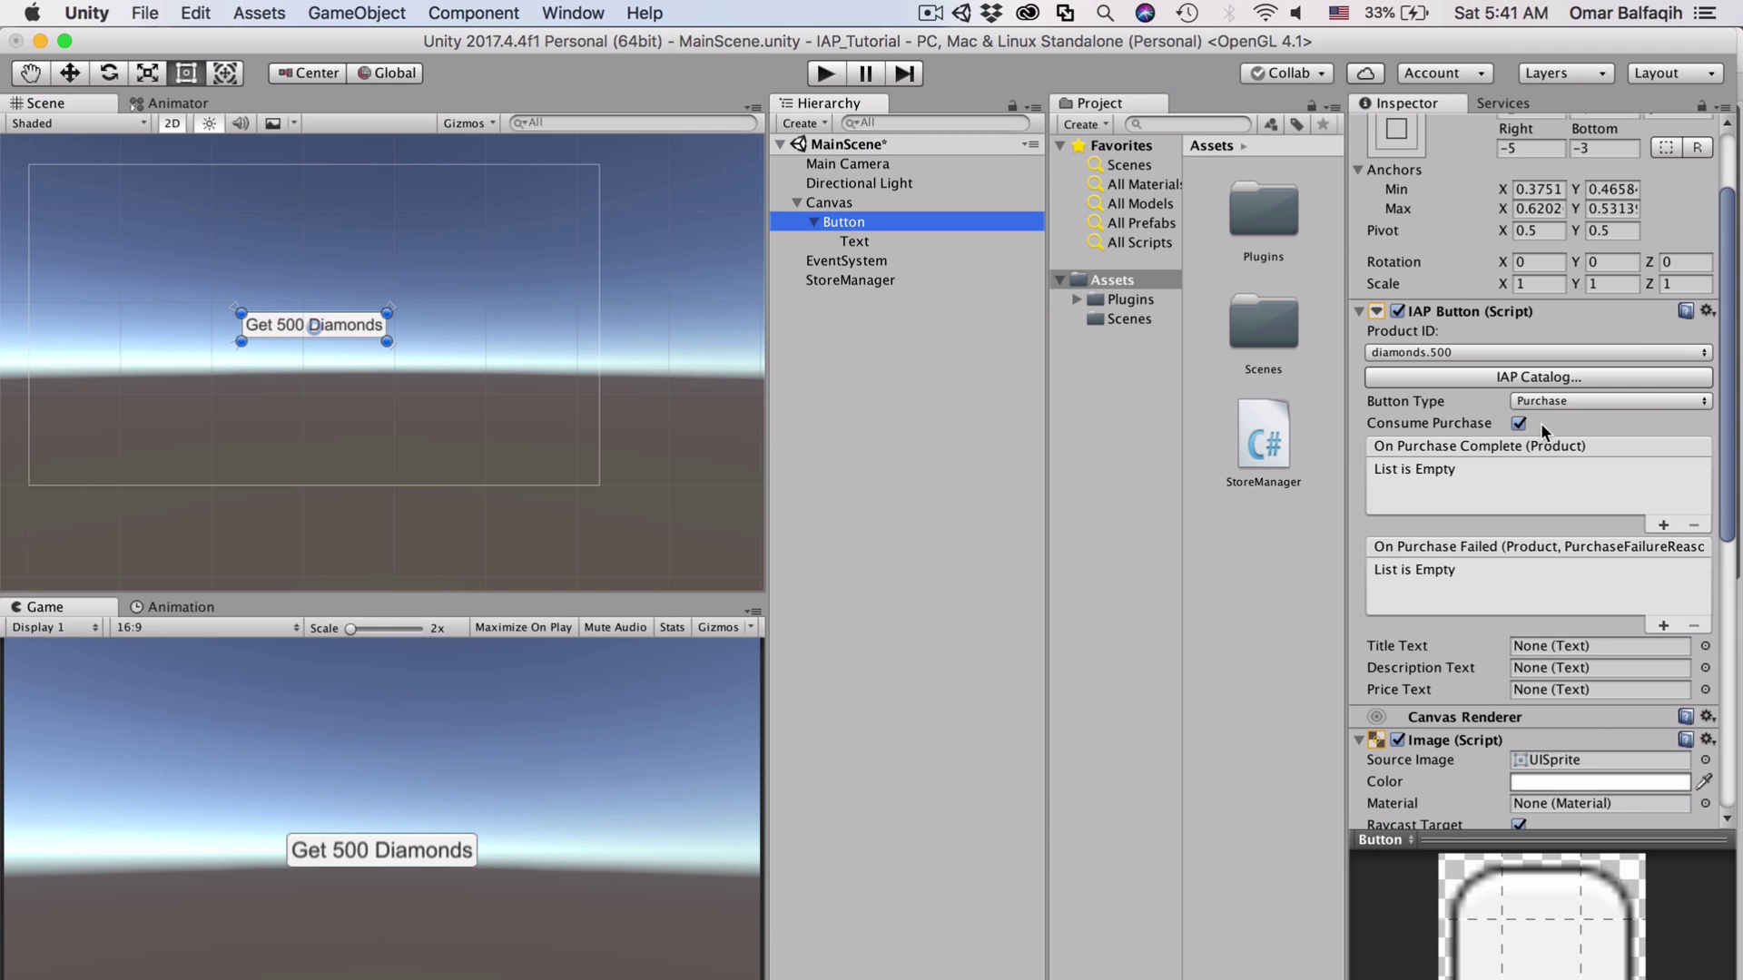
left_click(1663, 525)
left_click_drag(851, 280, 1416, 495)
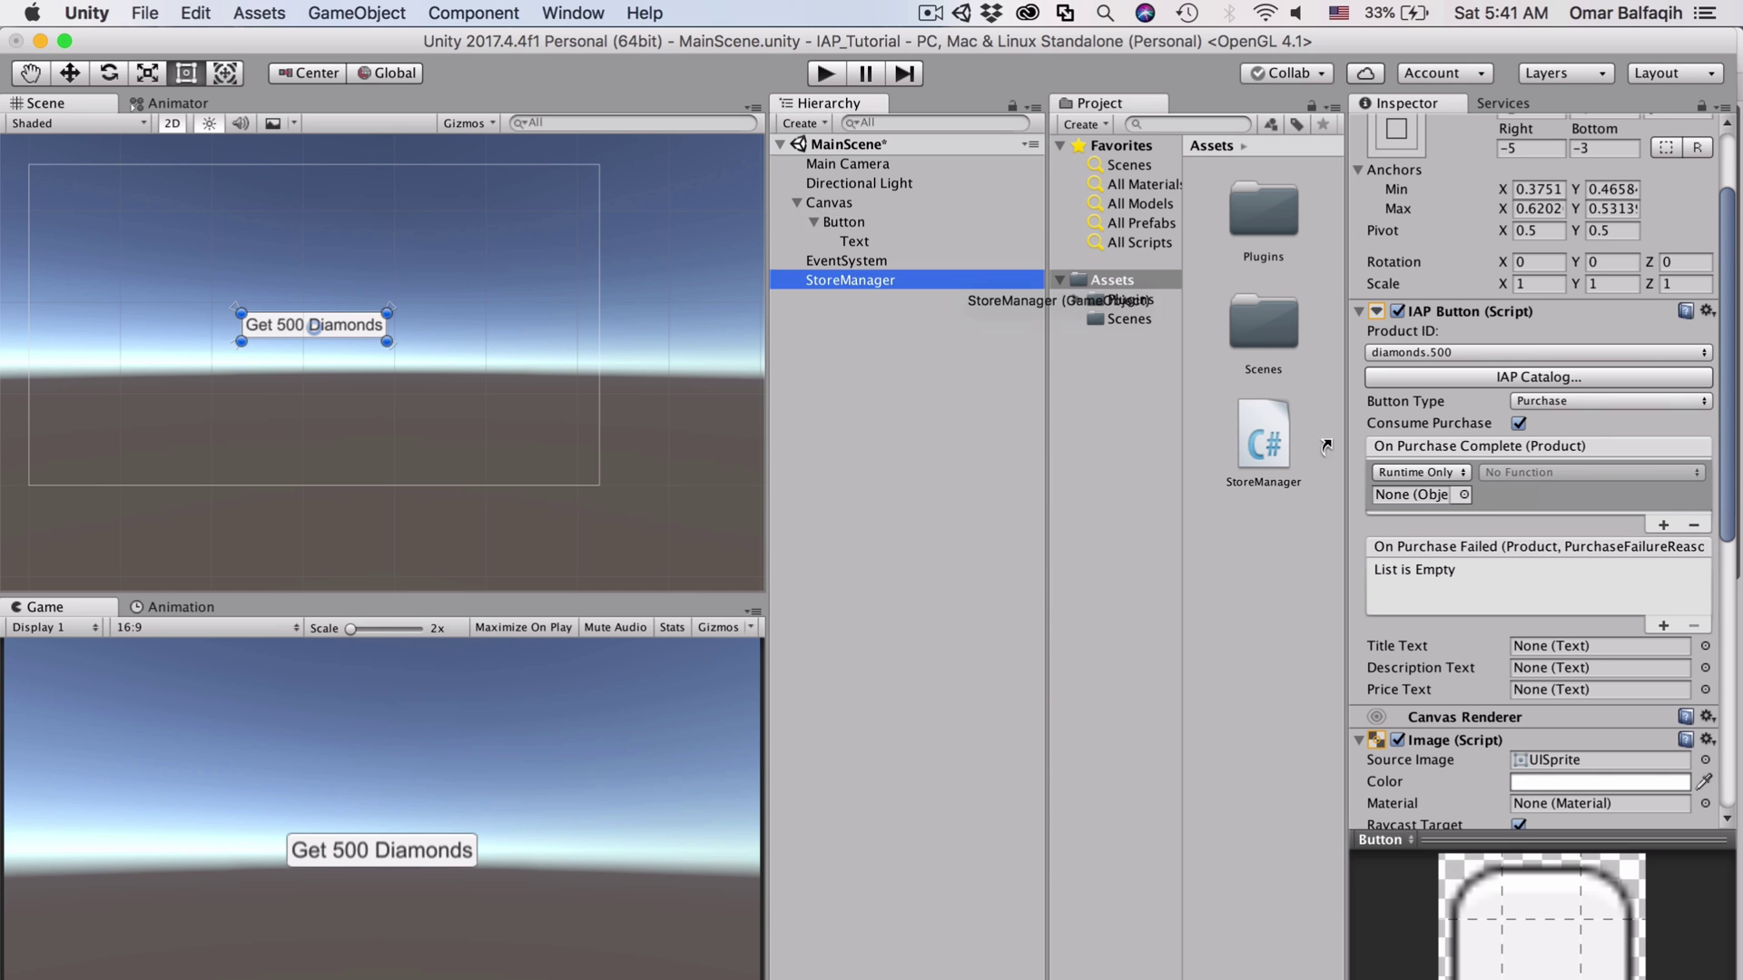
left_click(1552, 477)
mouse_move(1573, 571)
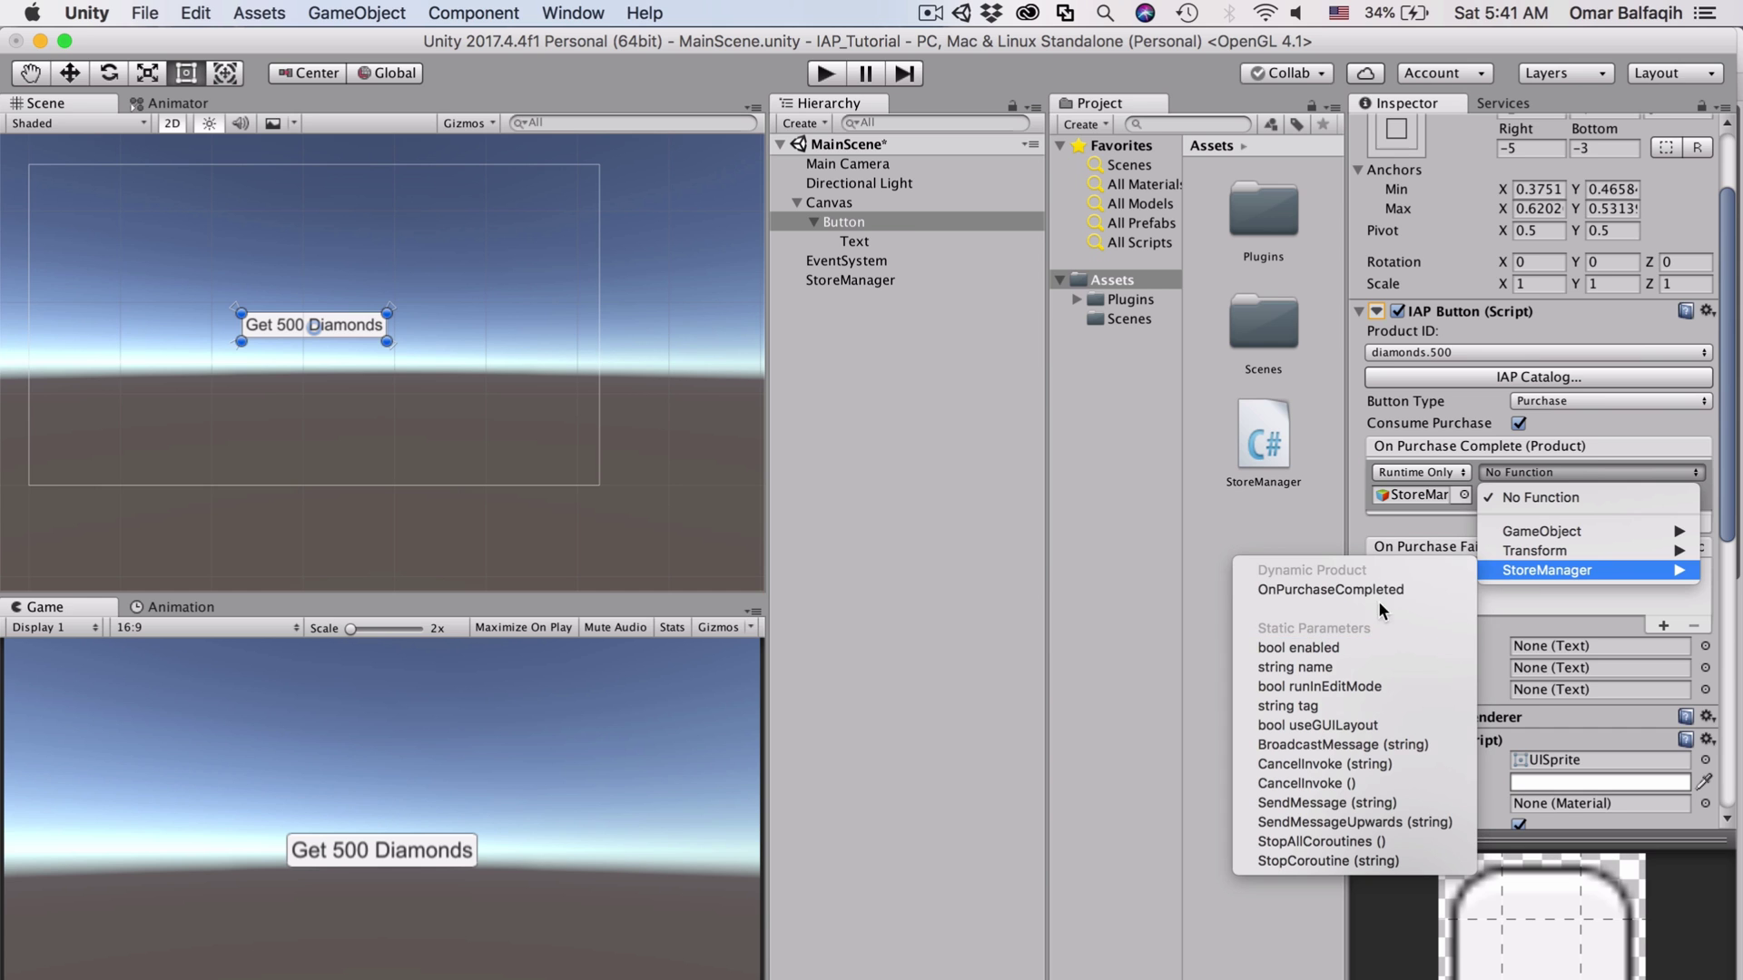
left_click(1333, 590)
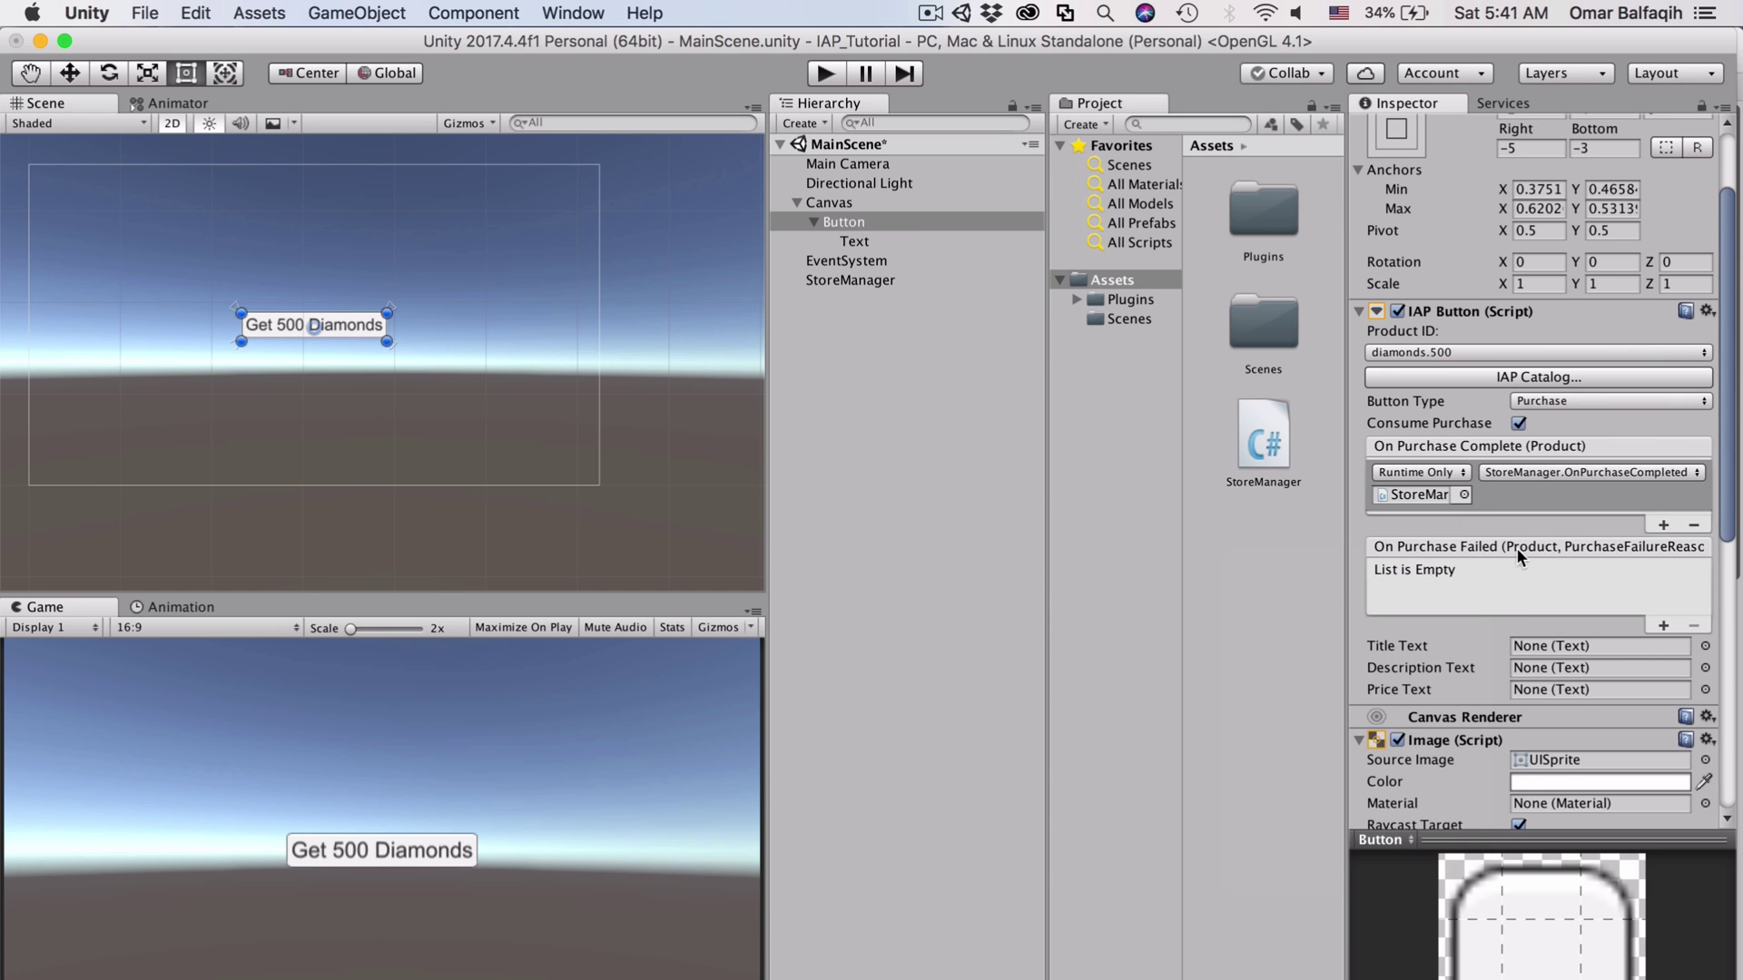
scroll(1534, 575, "down", 2)
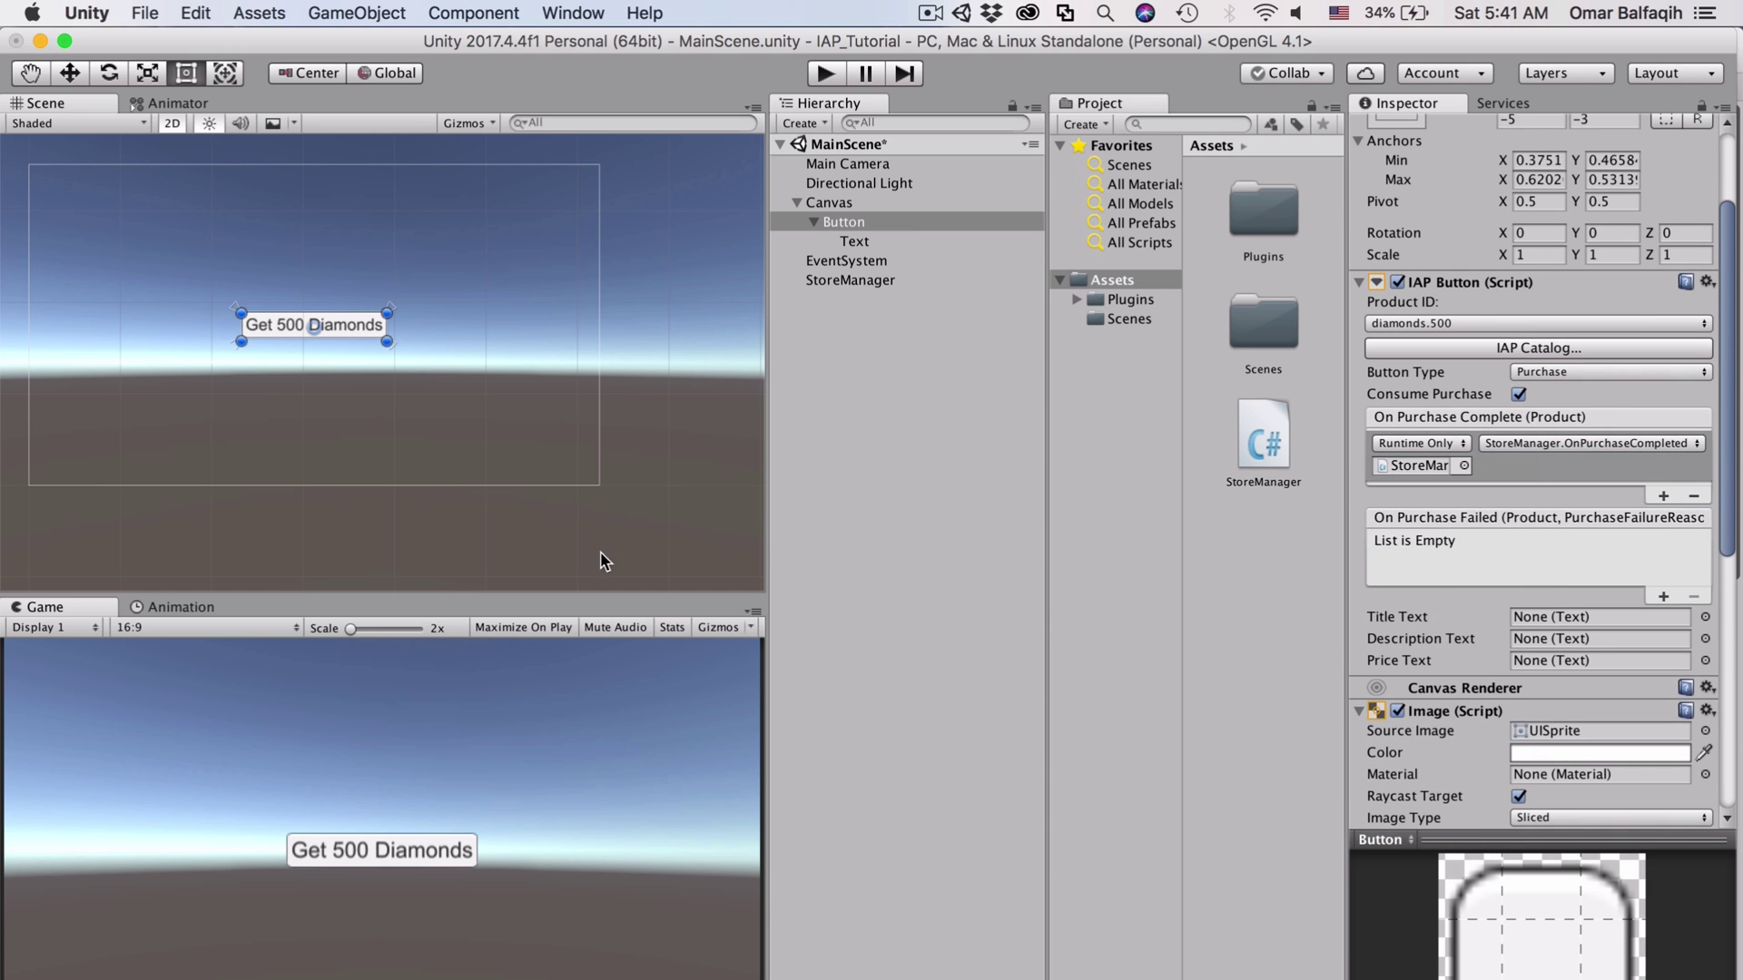
left_click(825, 72)
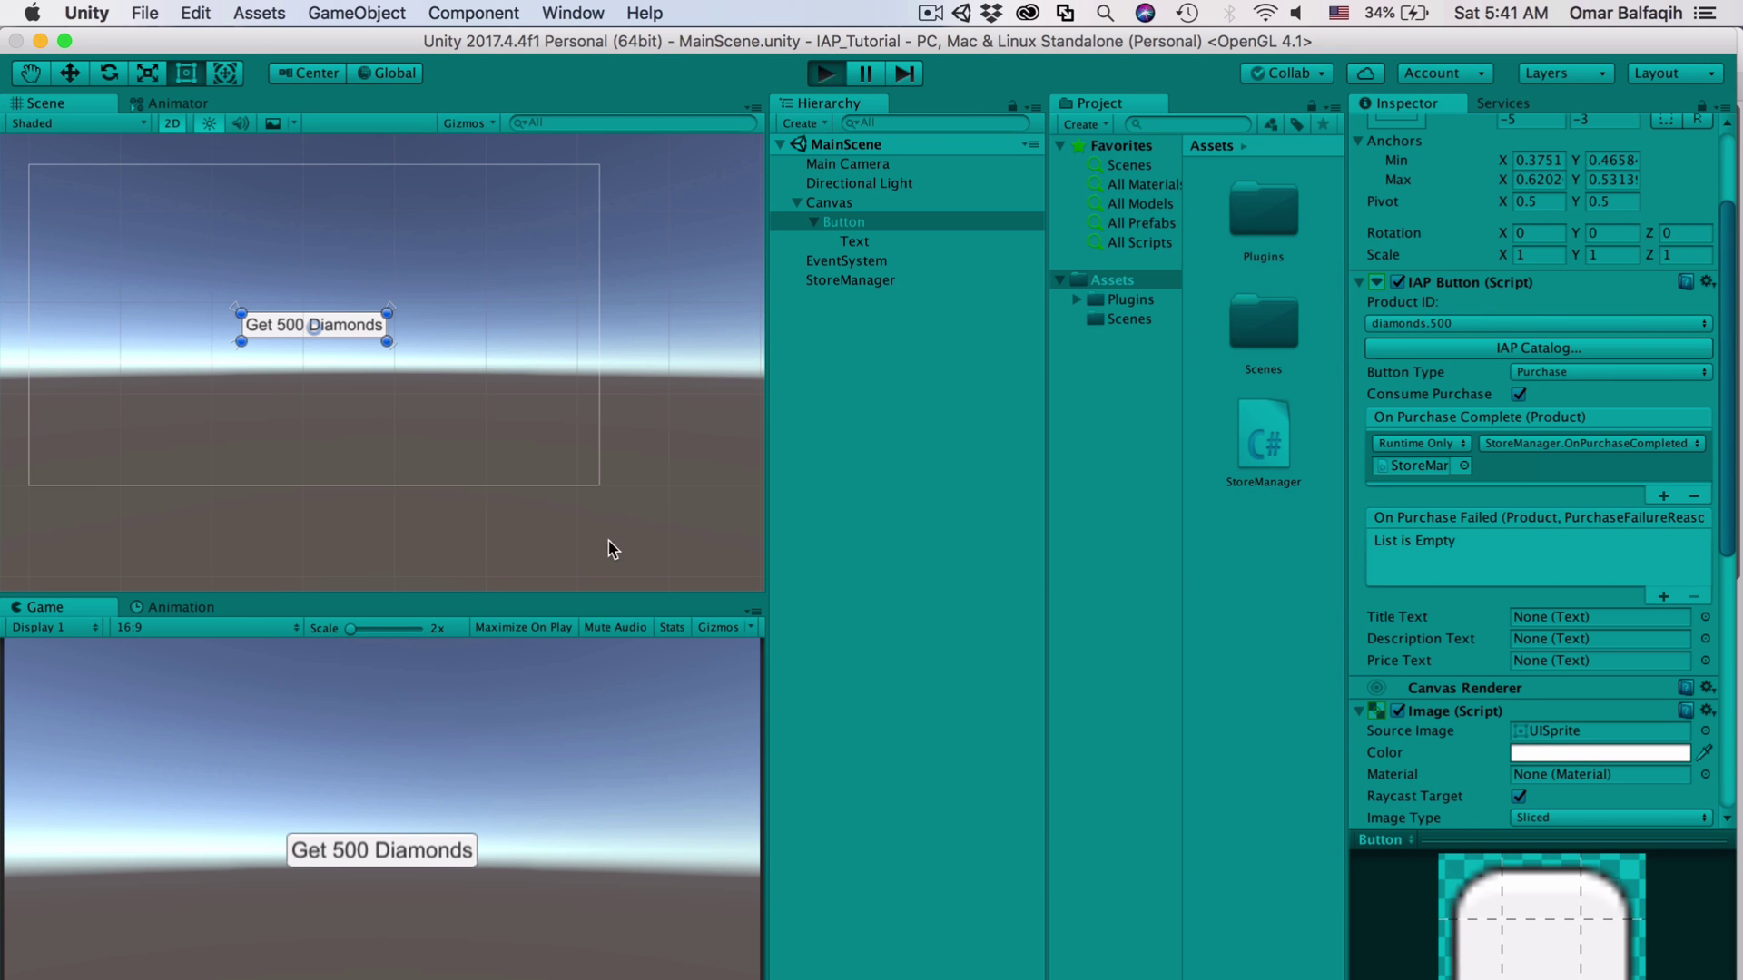
Step: Open and clear the Console, then start a Get 500 Diamonds purchase and cancel it
key("super+shift+c")
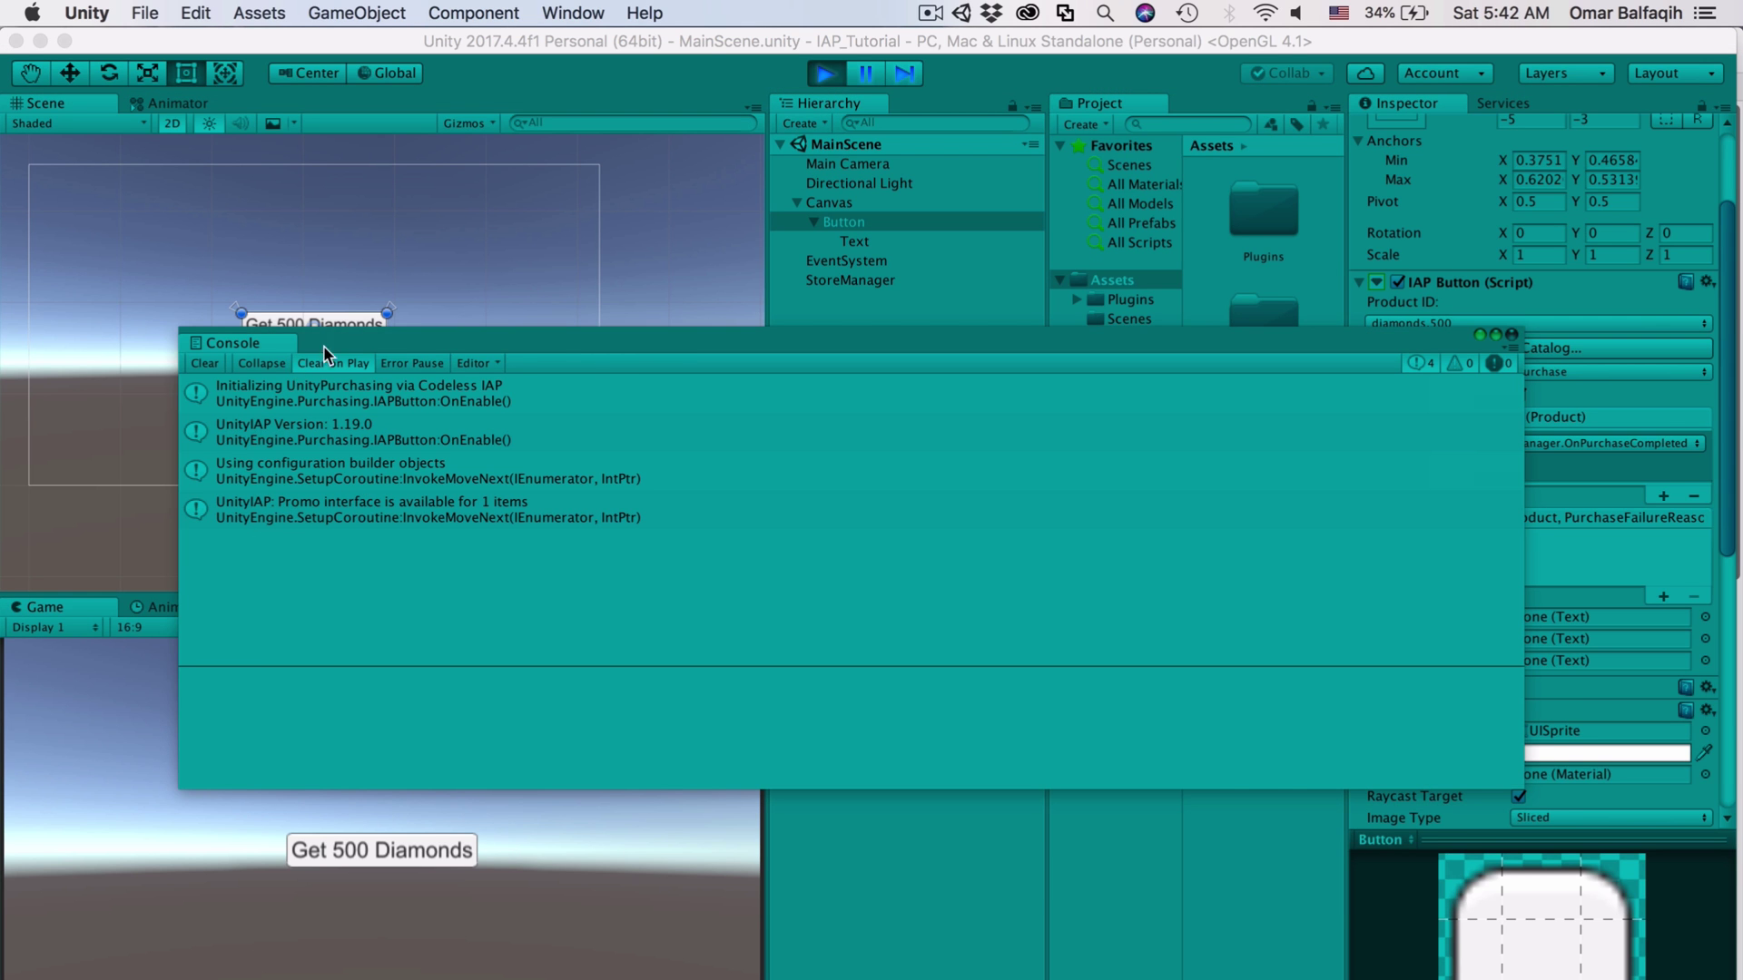
mouse_move(381, 334)
left_mouse_down()
mouse_move(715, 240)
mouse_move(588, 179)
left_mouse_up()
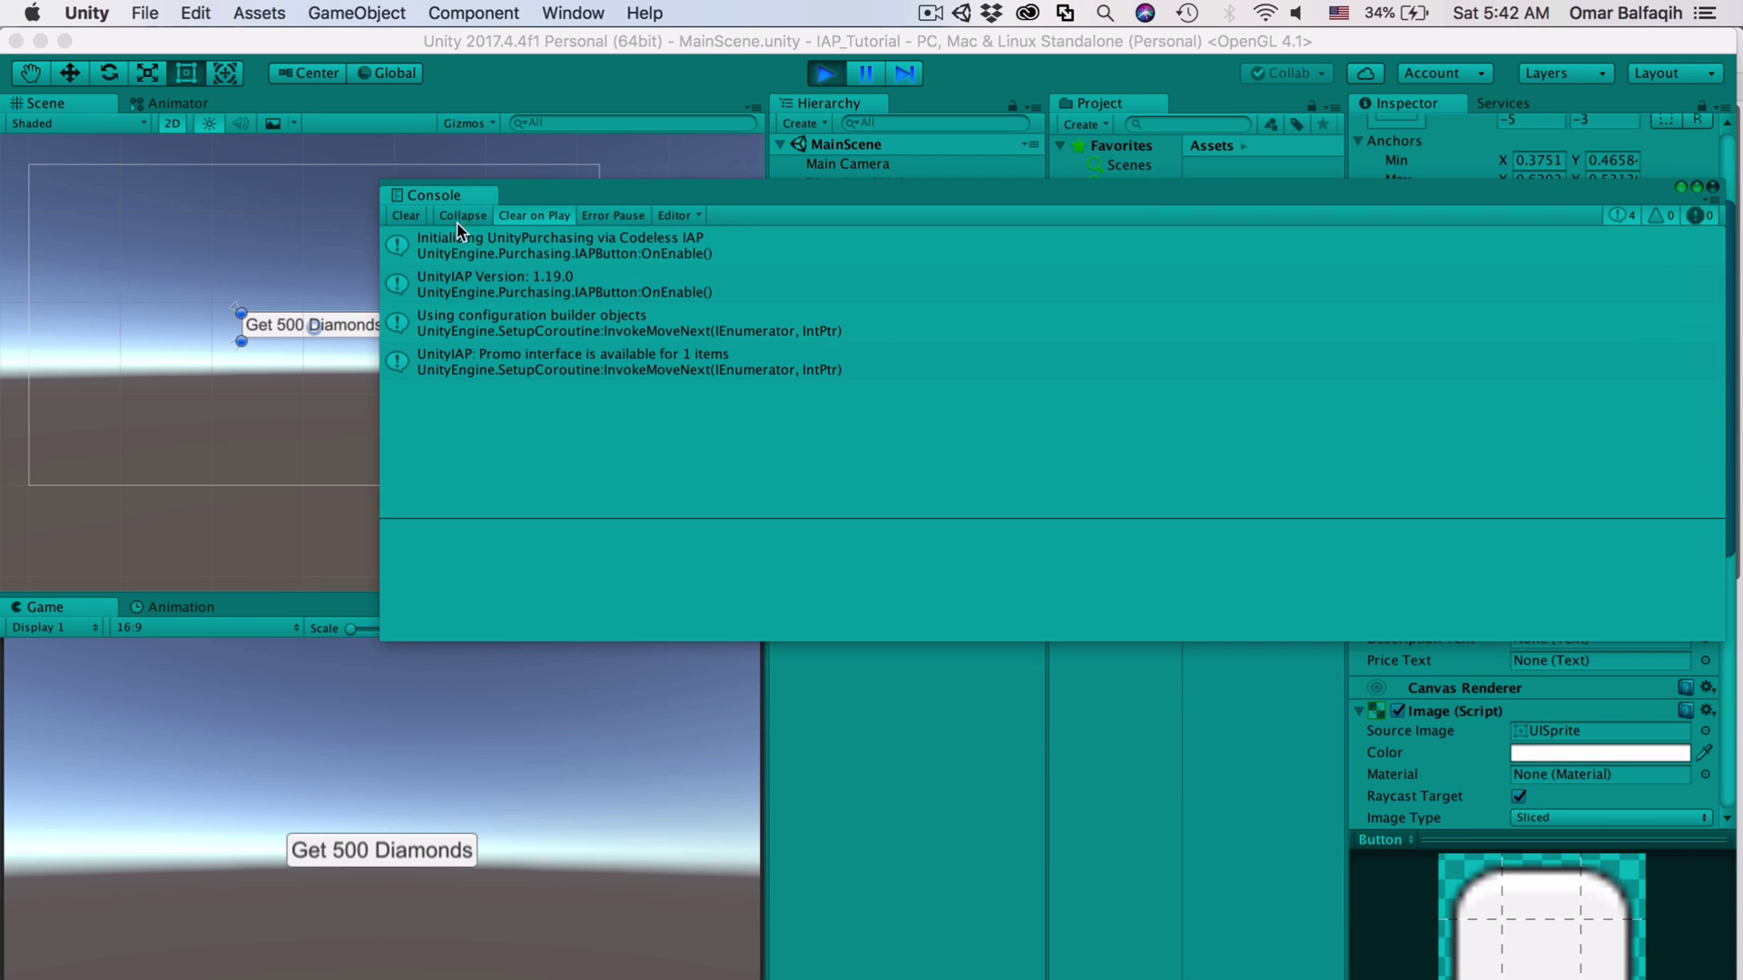
left_click(406, 215)
left_click(417, 846)
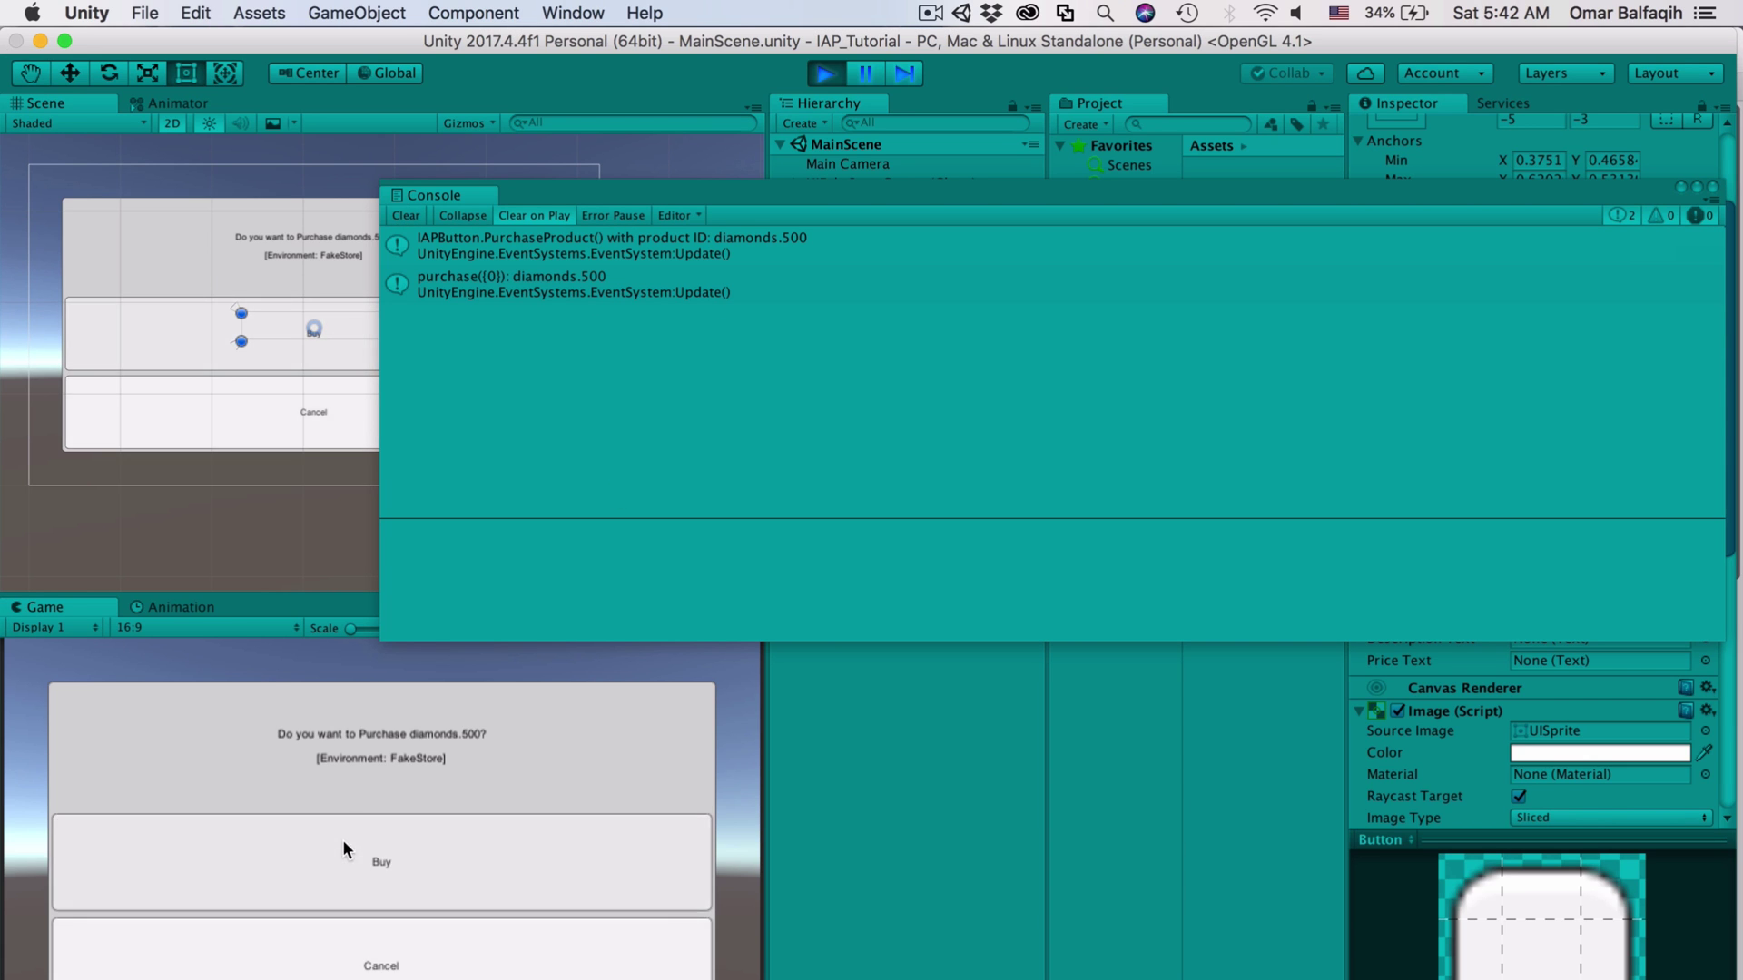
left_click(363, 953)
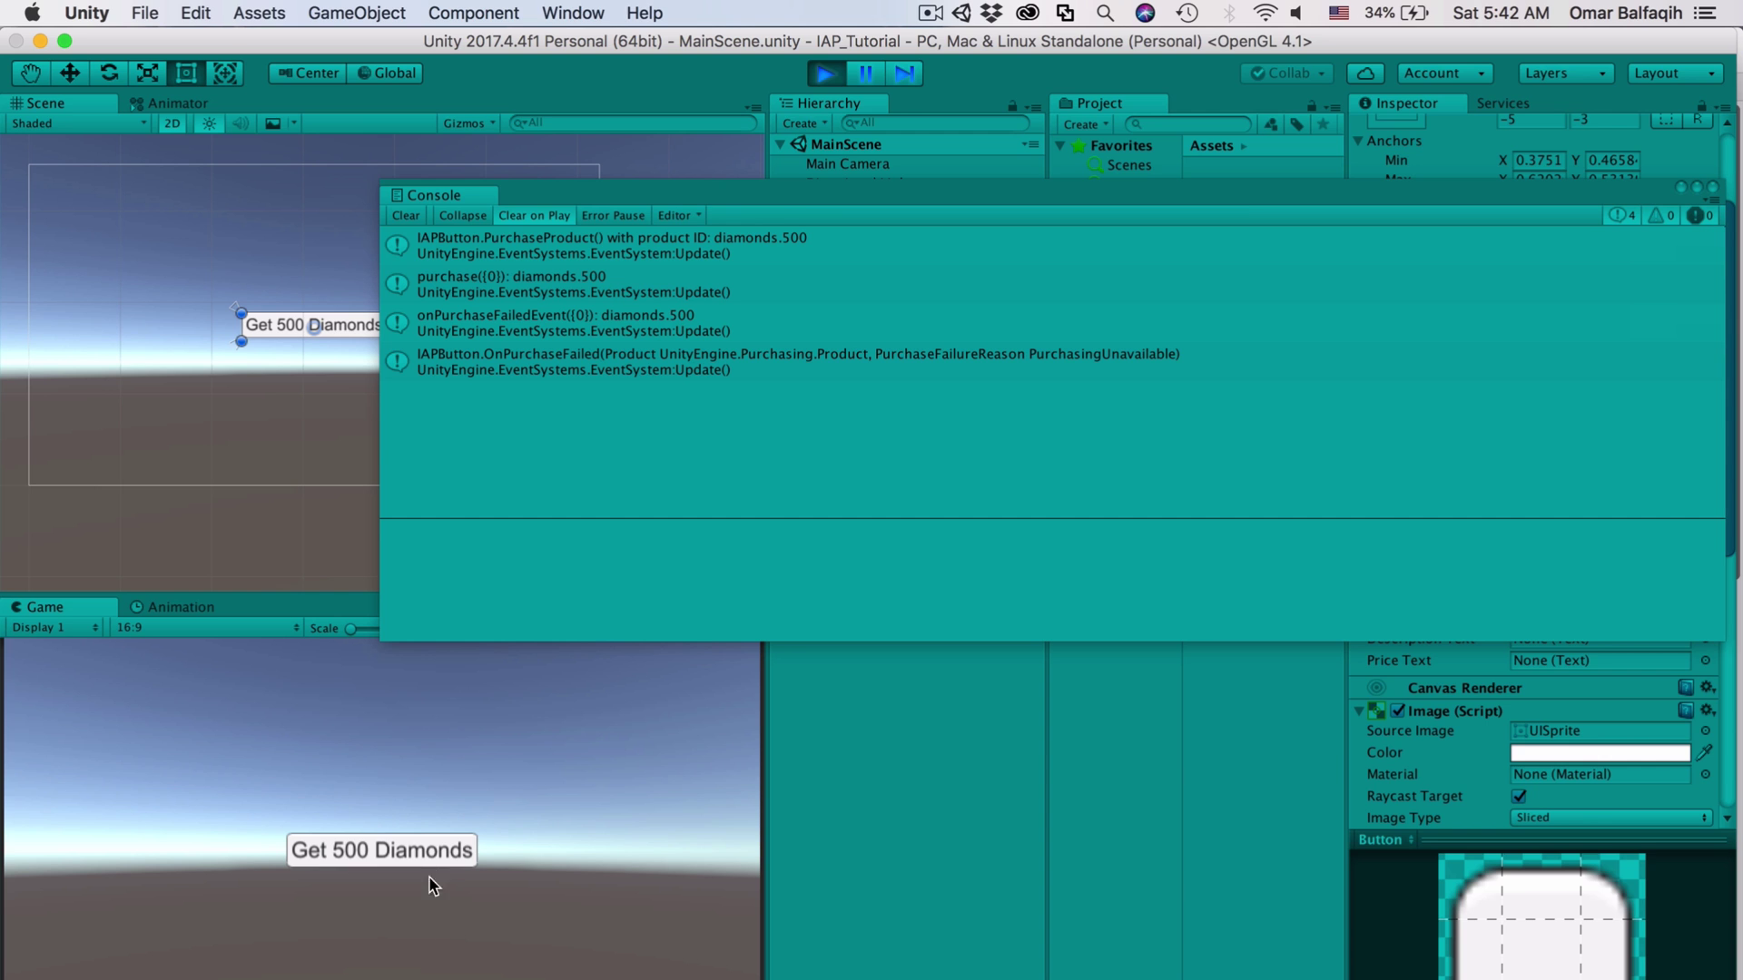
Step: Buy 500 diamonds twice, check the success message in the log, and stop Play mode
left_click(428, 839)
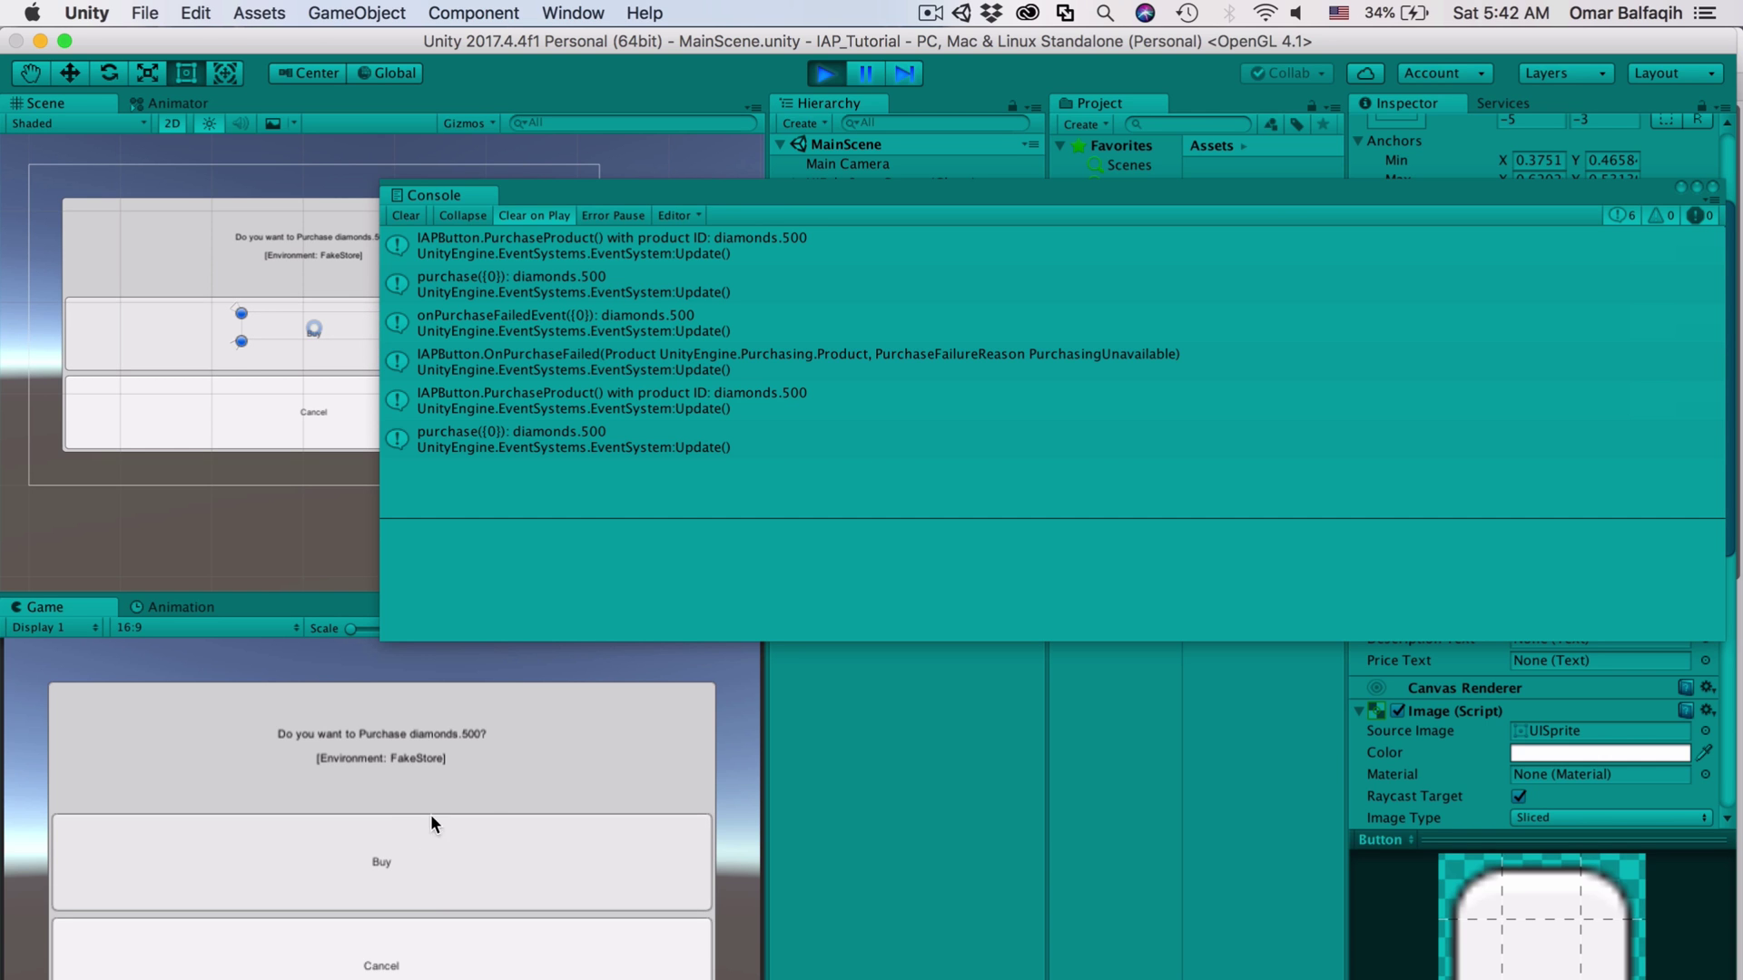
left_click(405, 855)
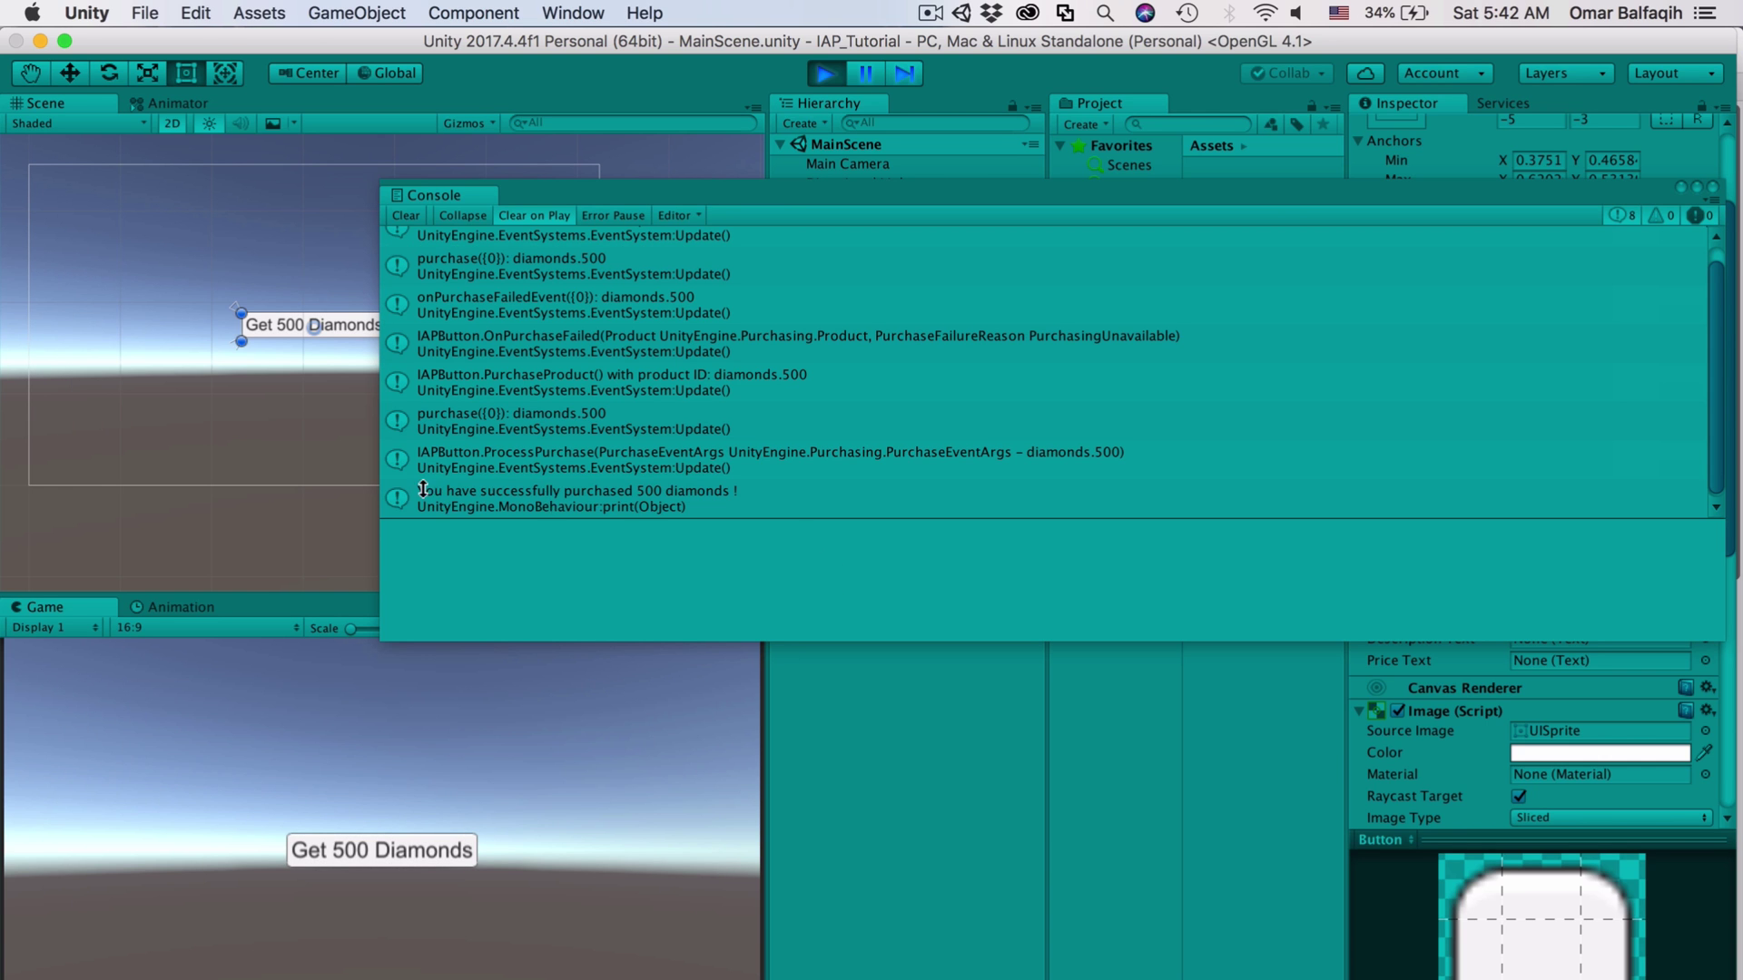
left_click(451, 494)
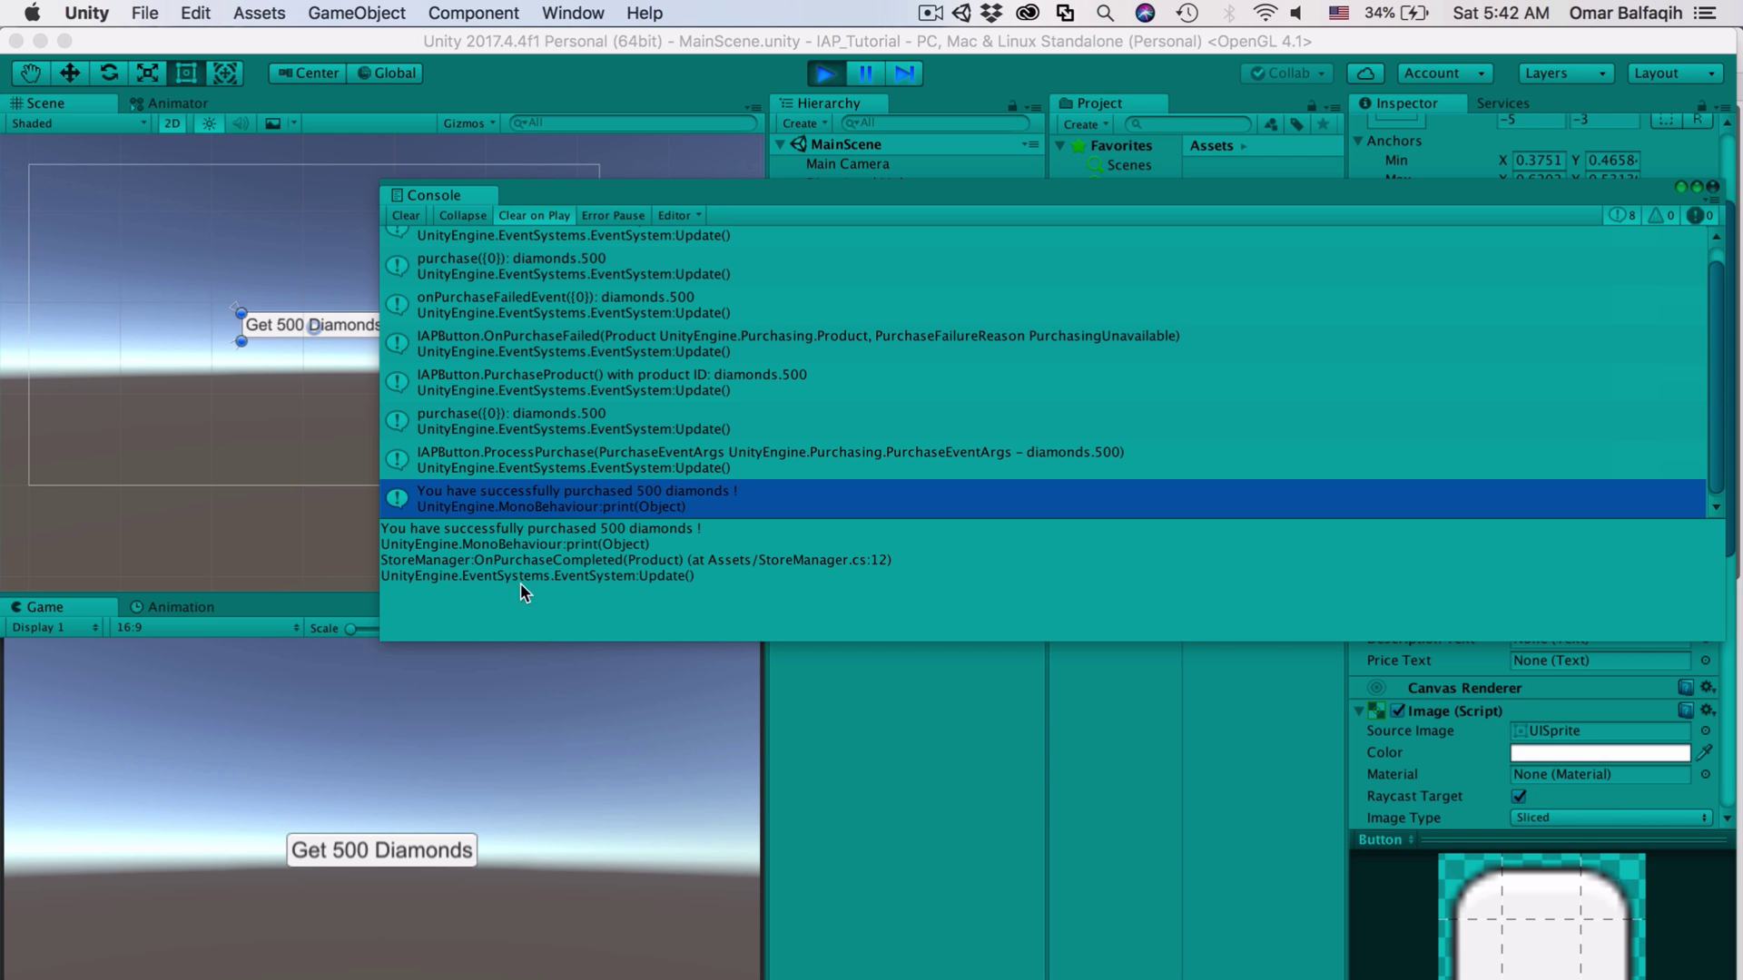
left_click(417, 858)
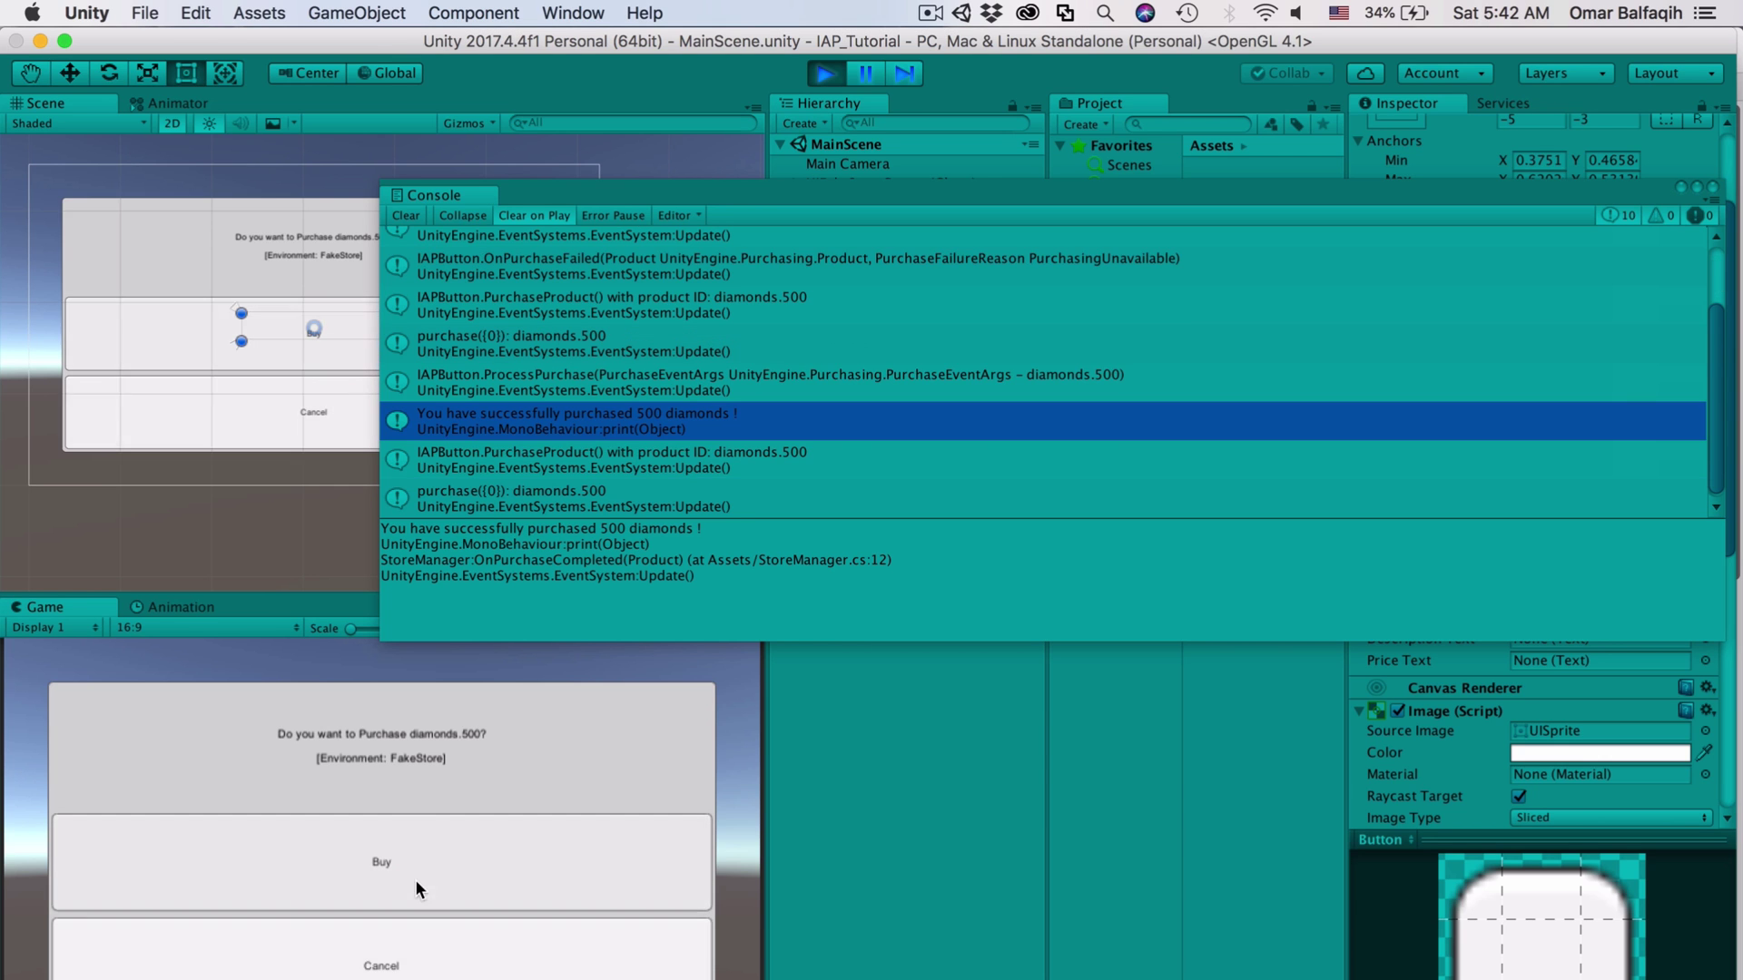
left_click(417, 876)
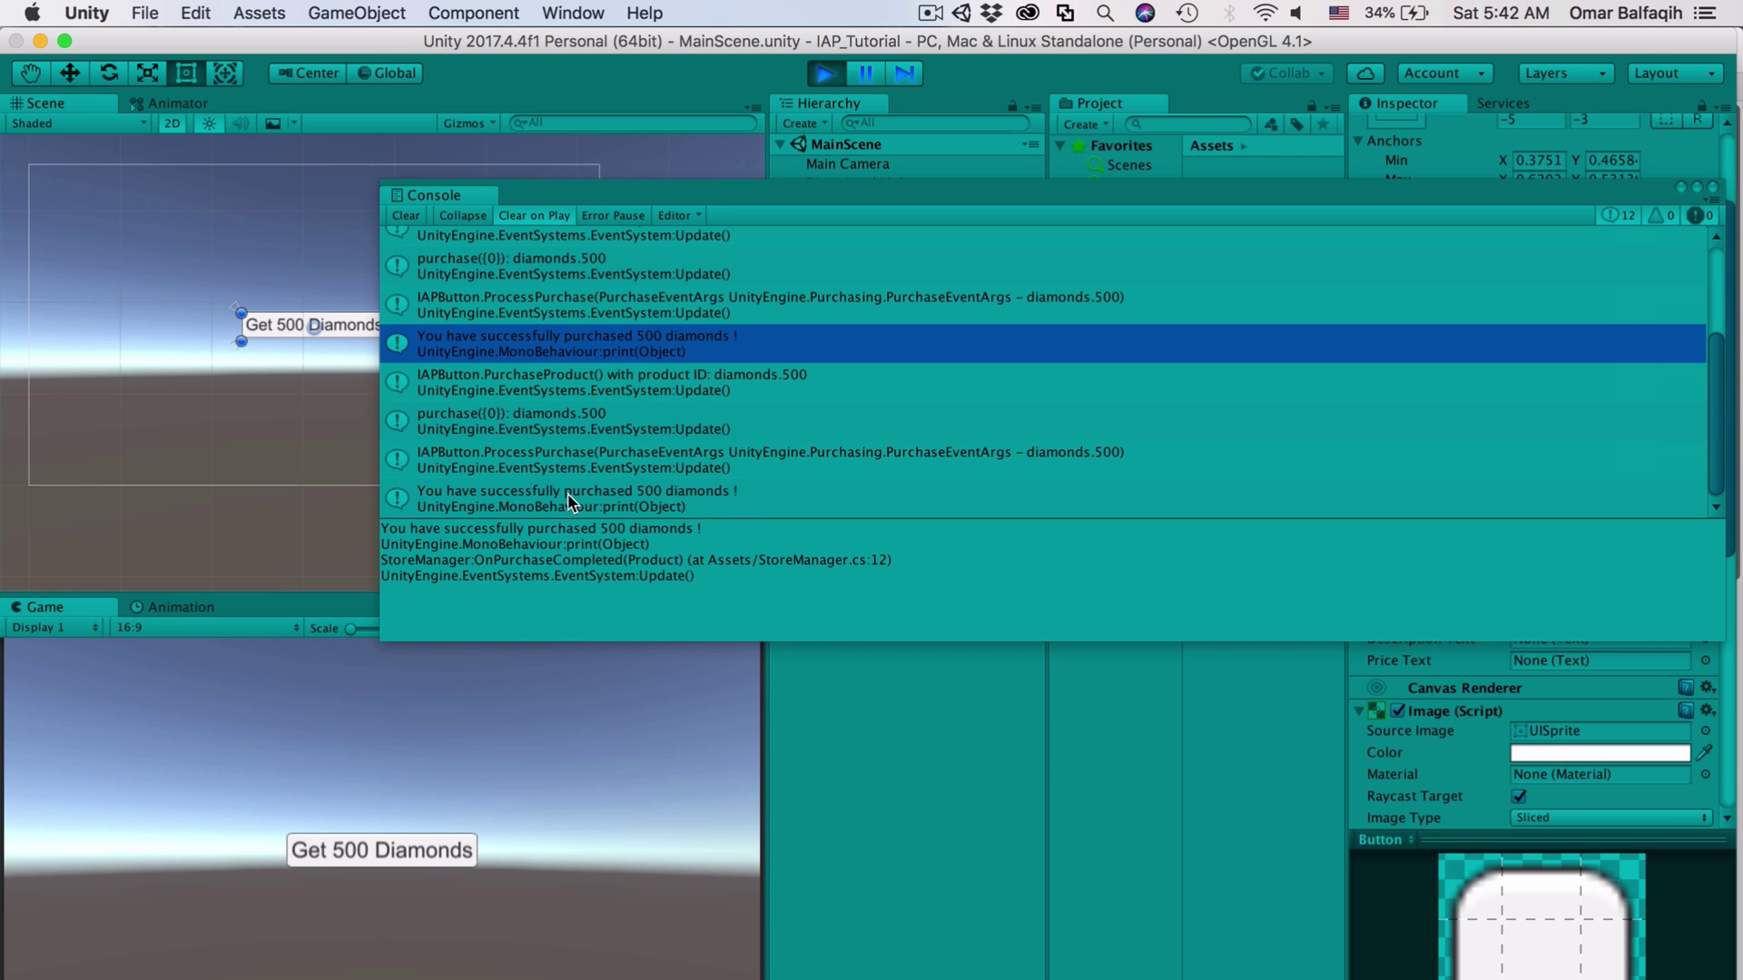
left_click(1712, 187)
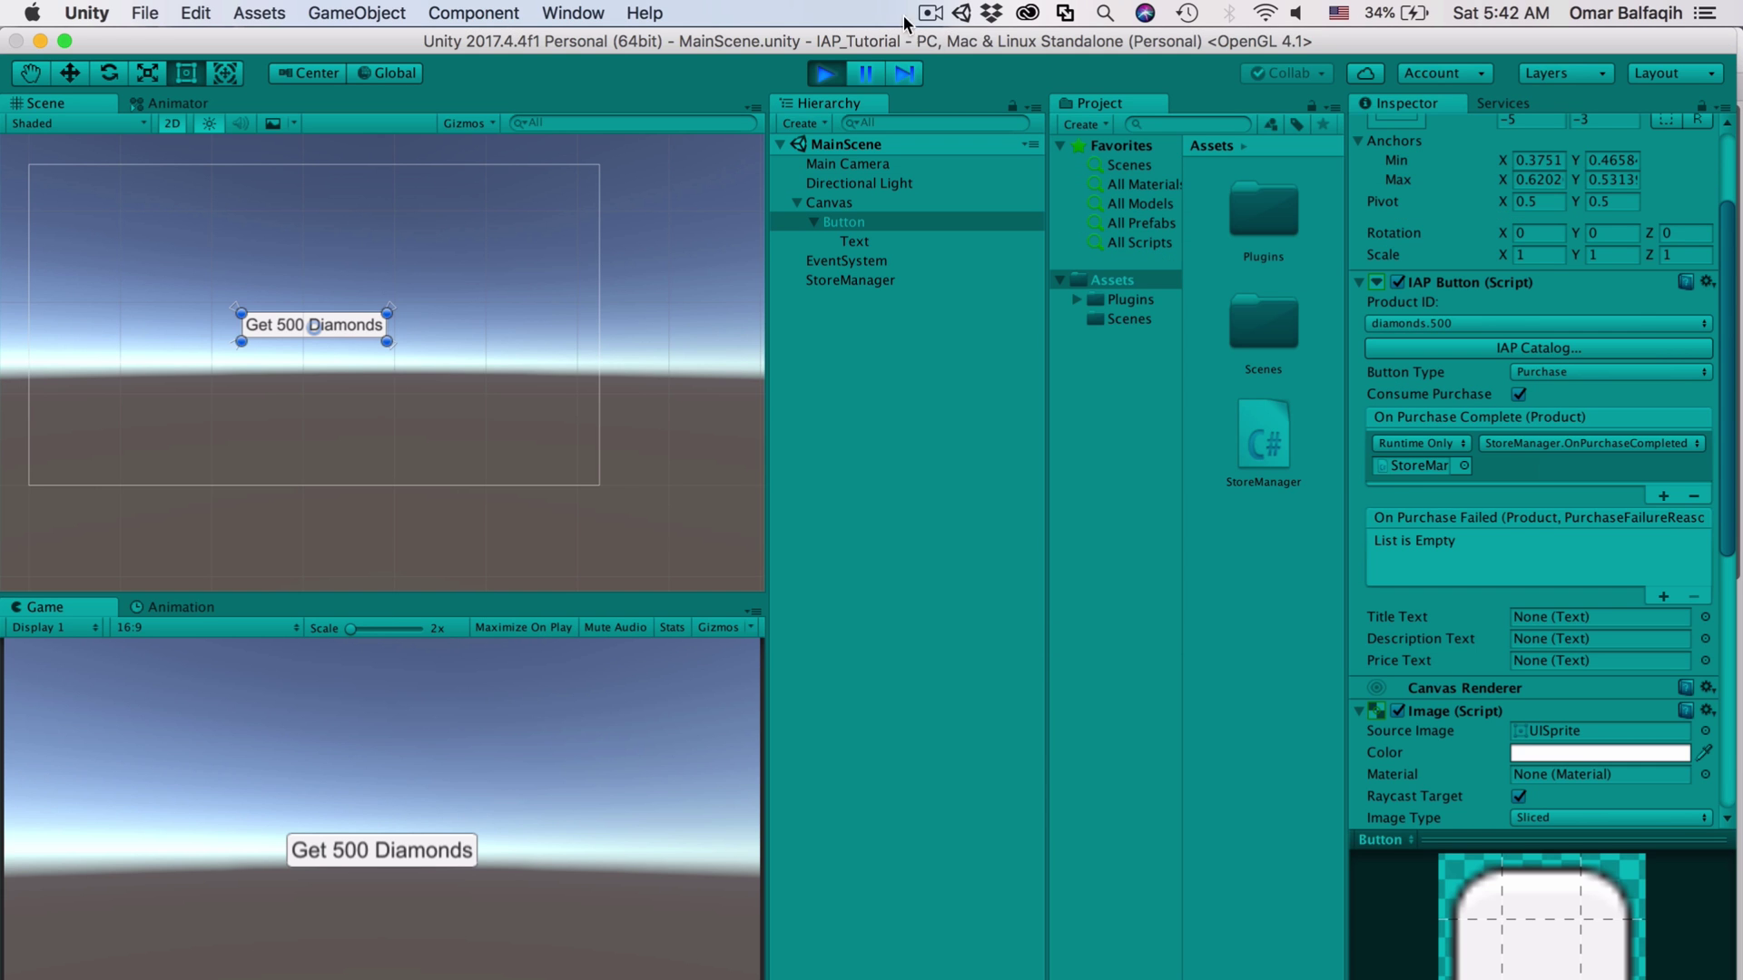
left_click(837, 73)
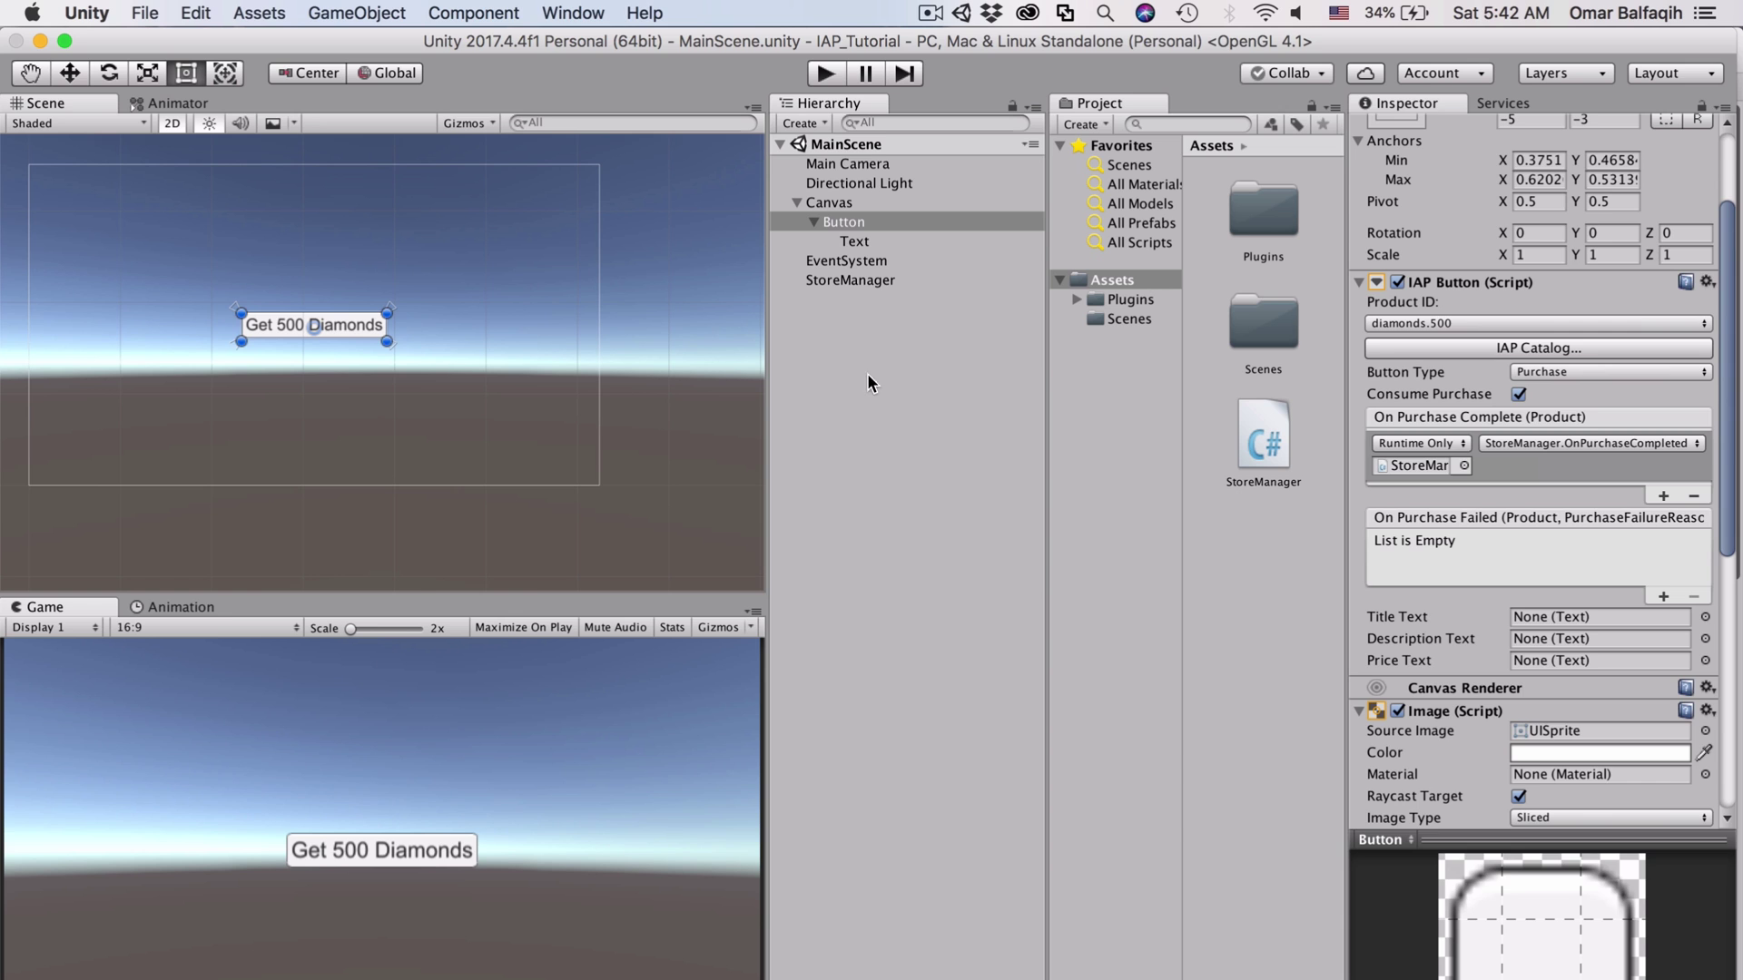
Step: Add a UI Text under Canvas, move it to the upper-left, and anchor it to its corners
right_click(839, 202)
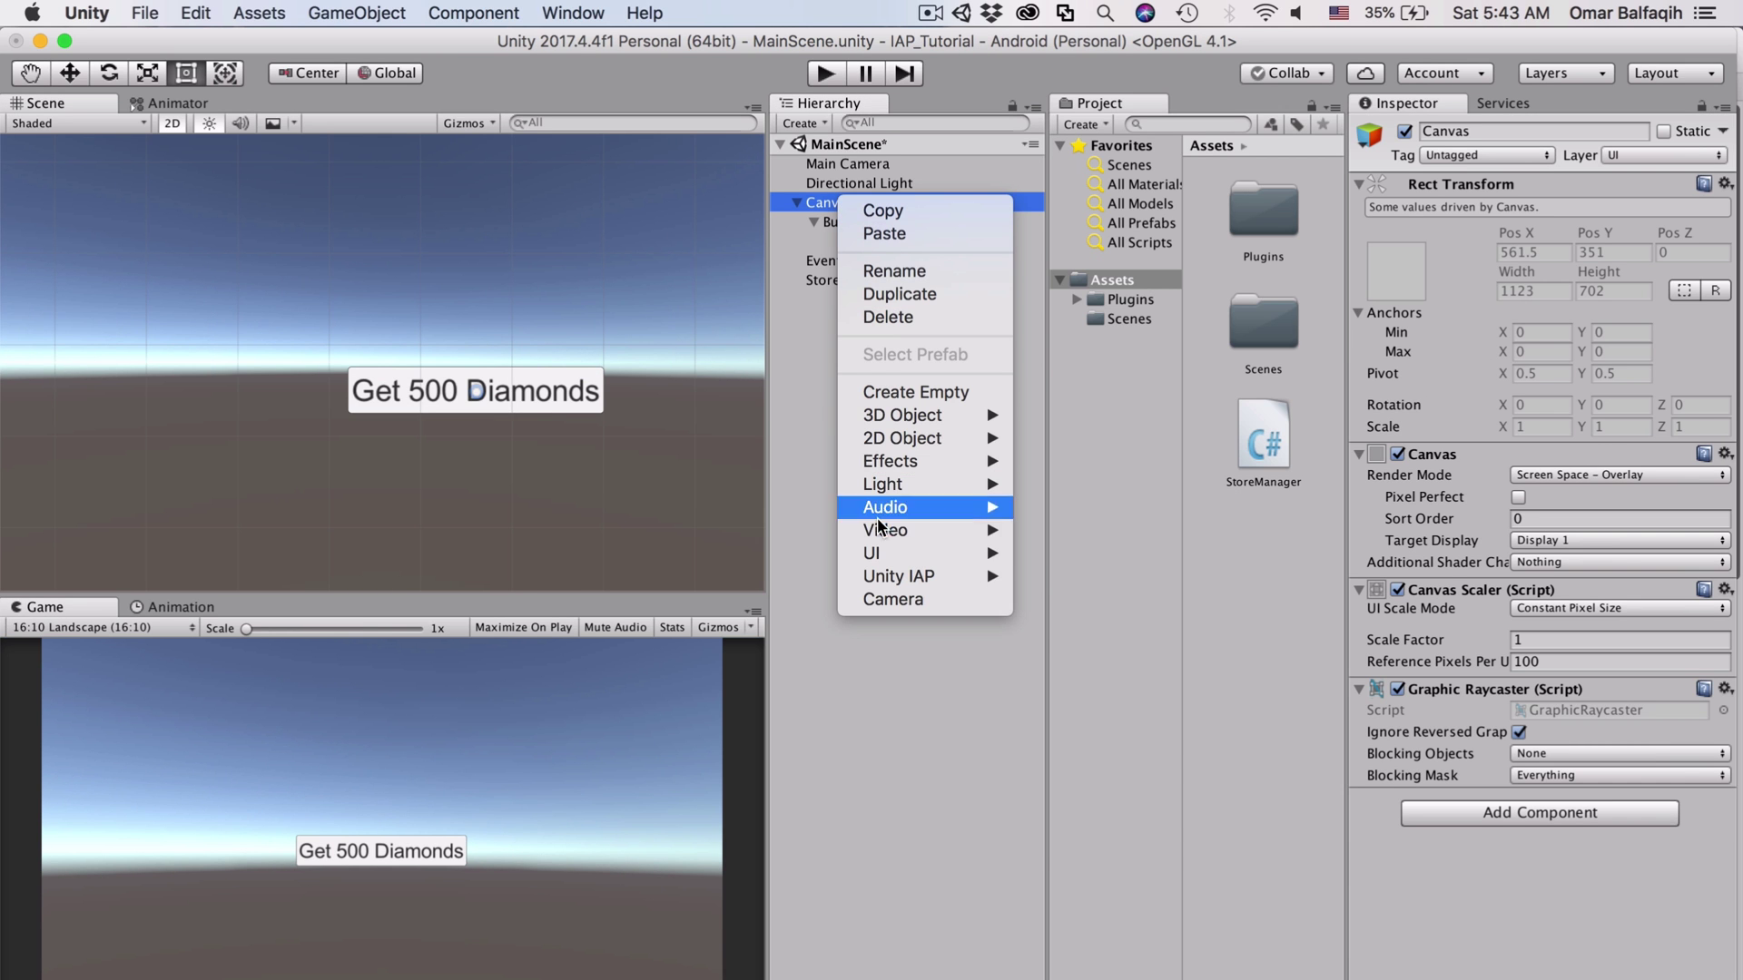
mouse_move(896, 550)
left_click(1074, 561)
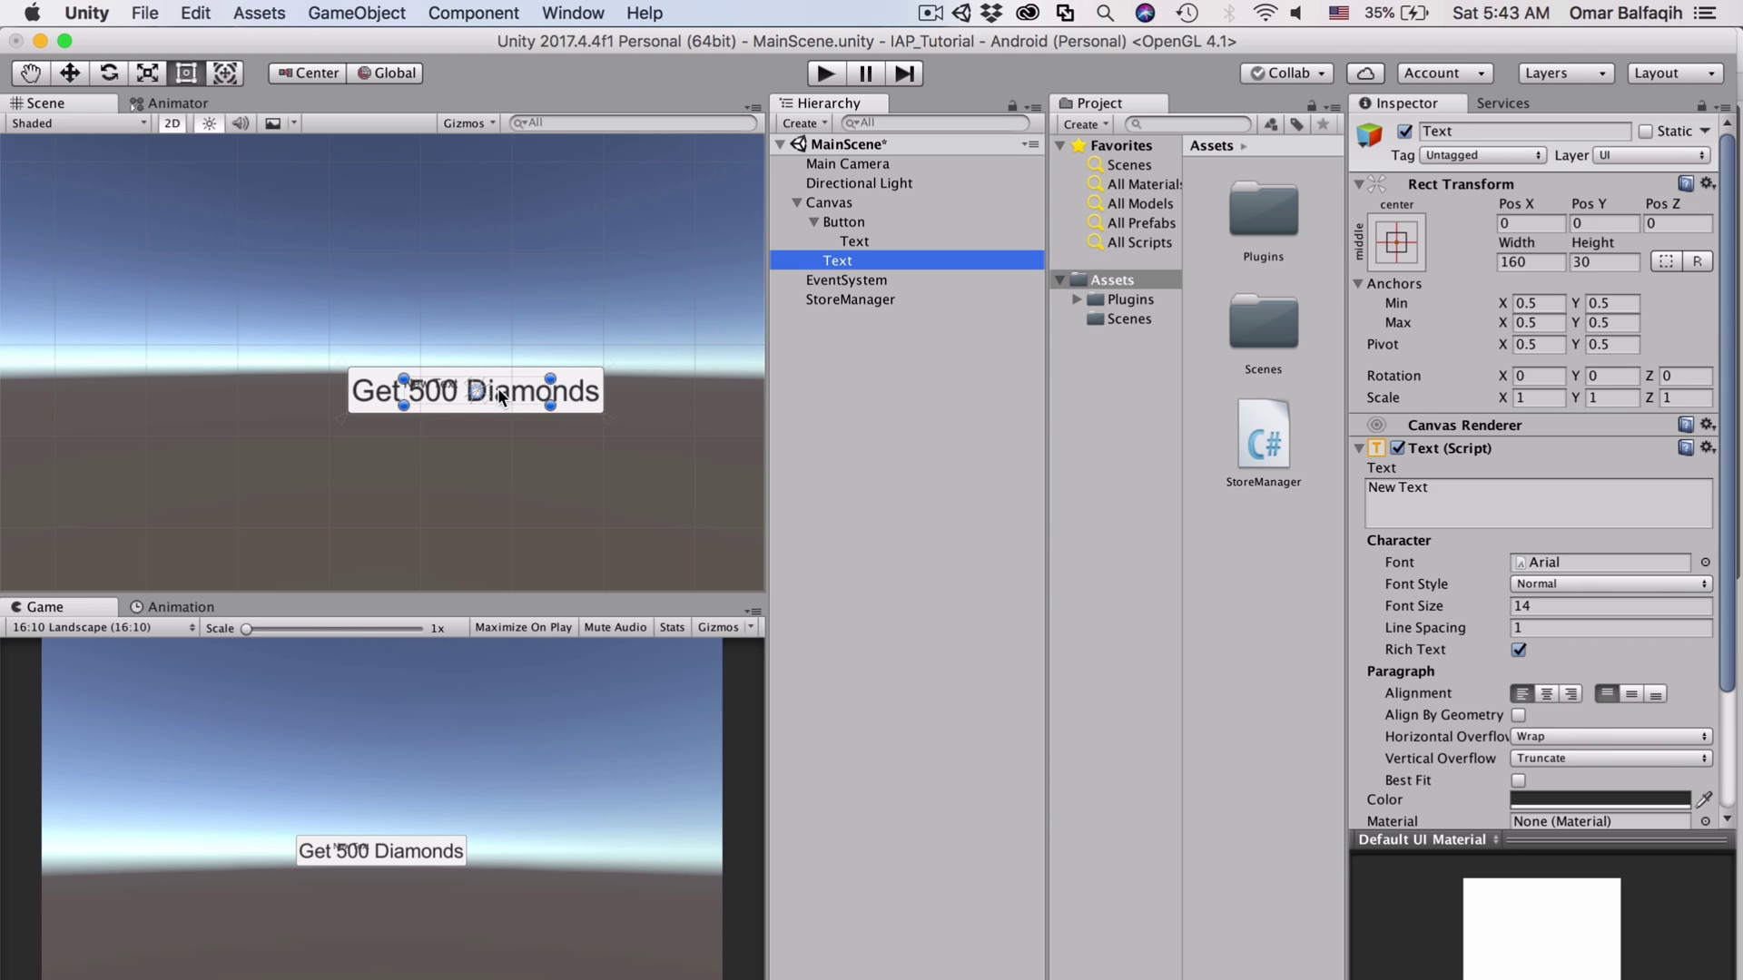
left_click_drag(501, 396, 161, 173)
scroll(209, 217, "down", 2)
scroll(210, 219, "down", 1)
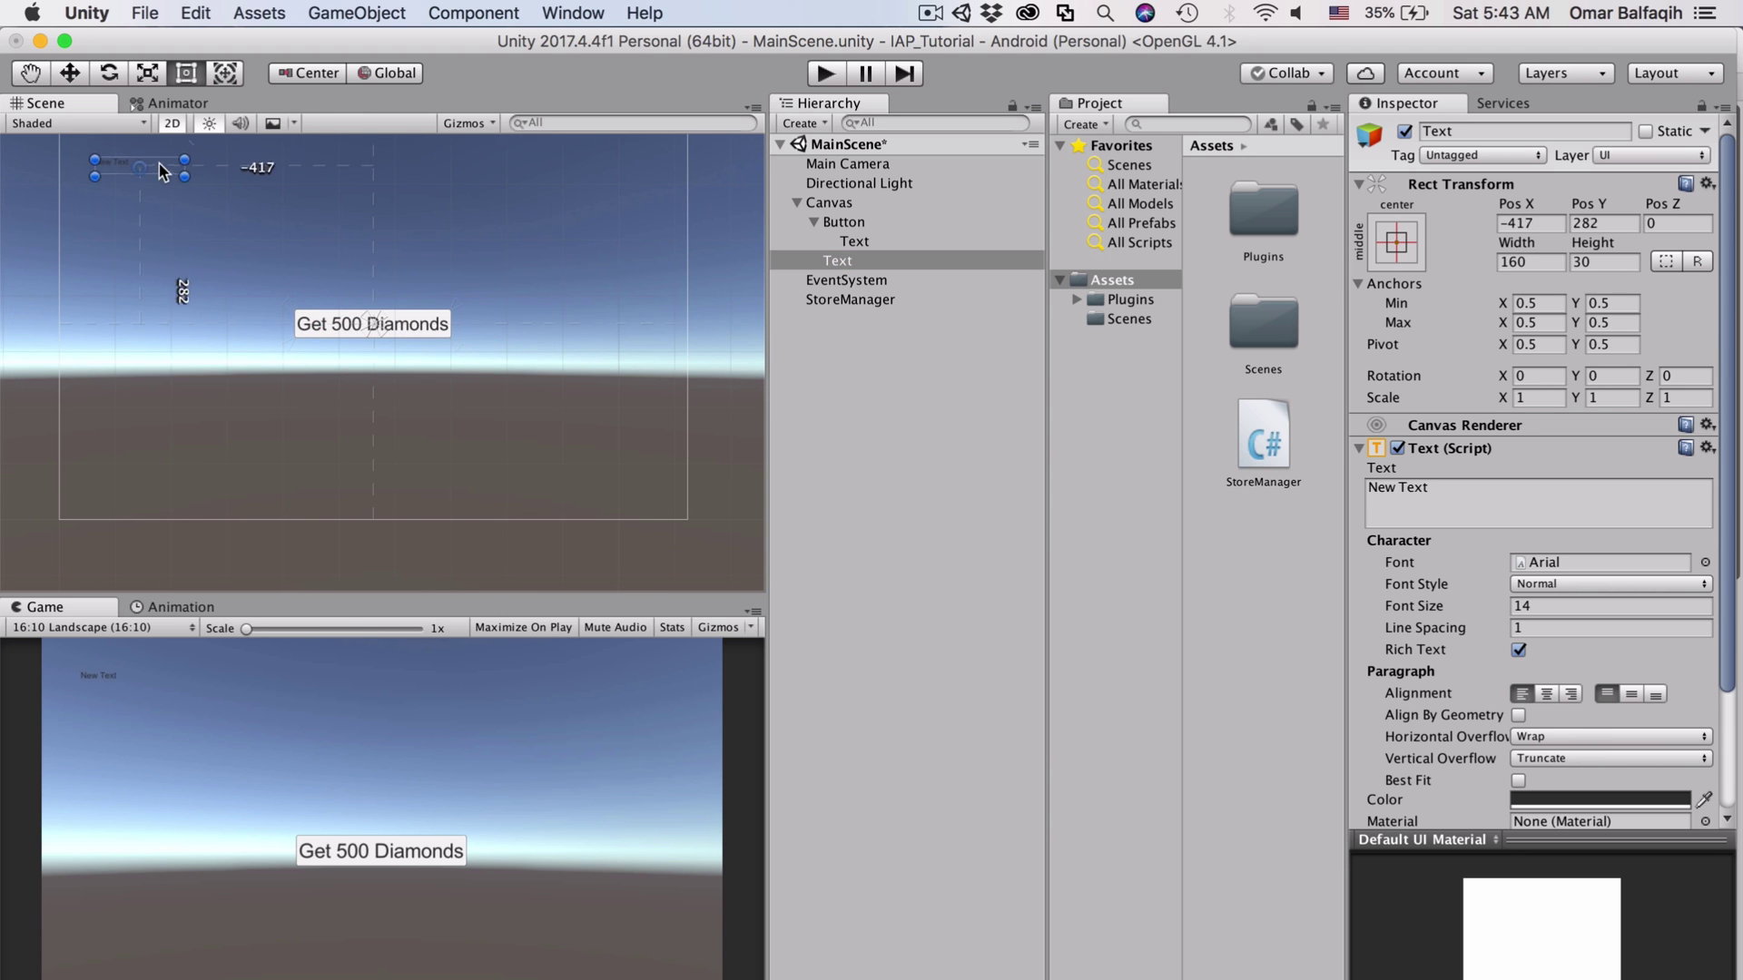
key("super+bracketleft")
Step: Set the text to 100 with font size 26 and Best Fit enabled
left_click_drag(1477, 606, 1500, 606)
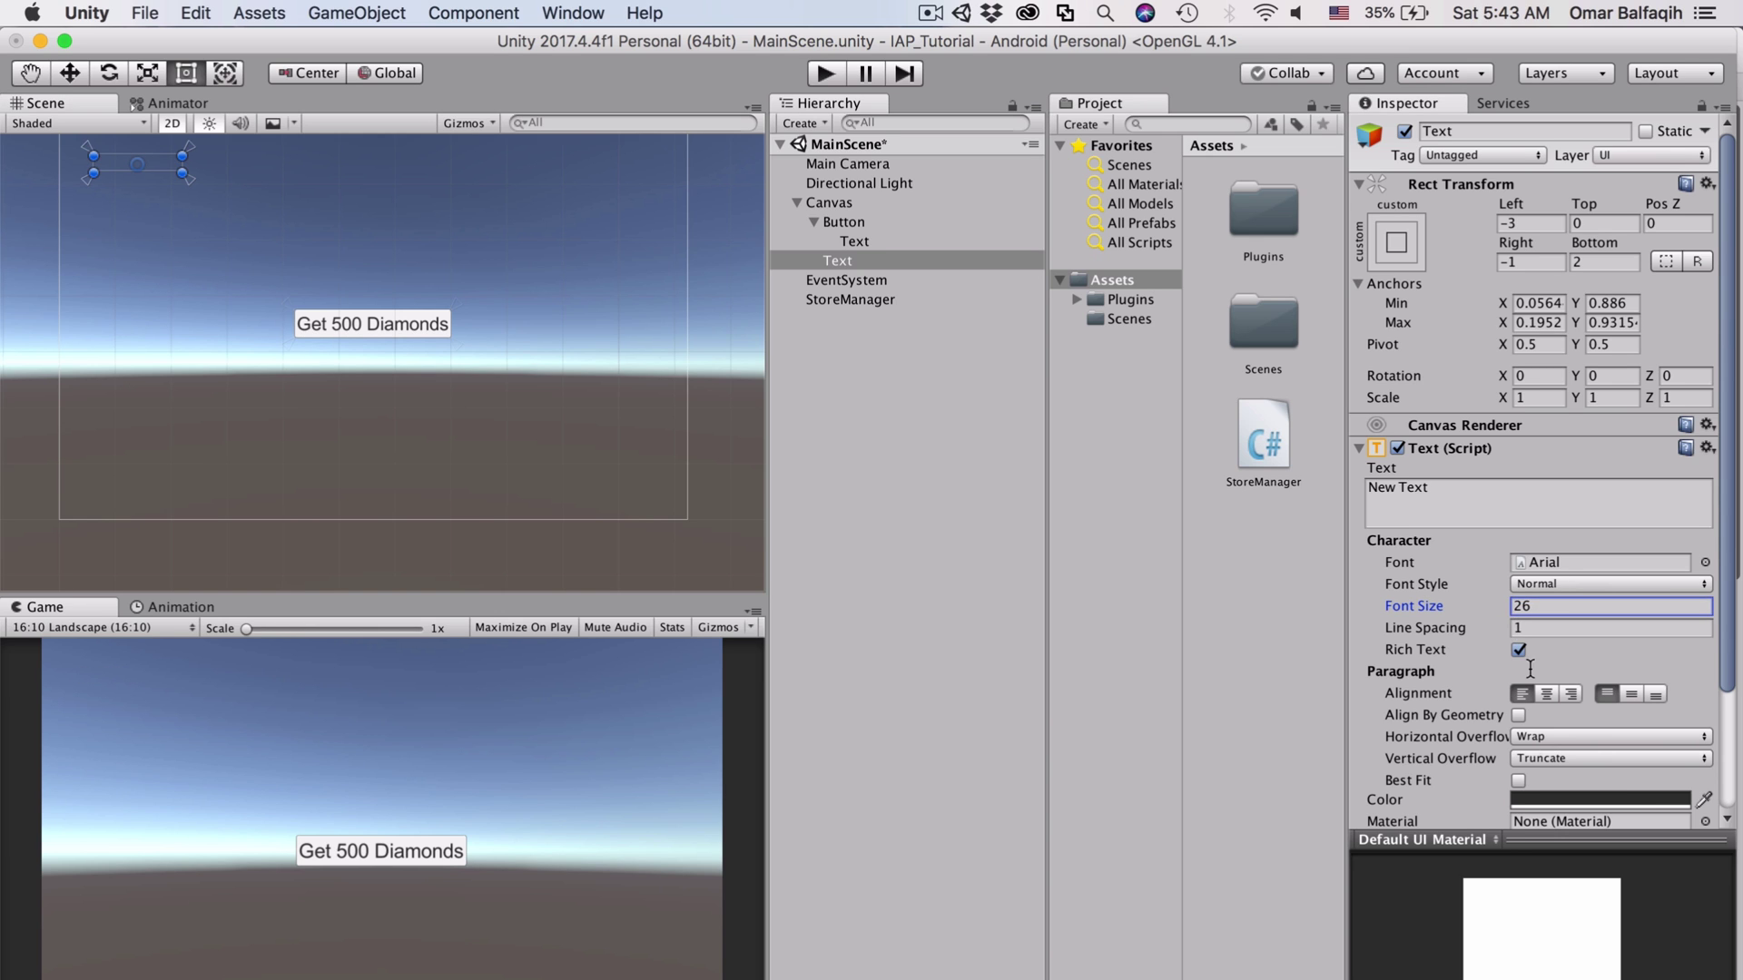
left_click(1518, 780)
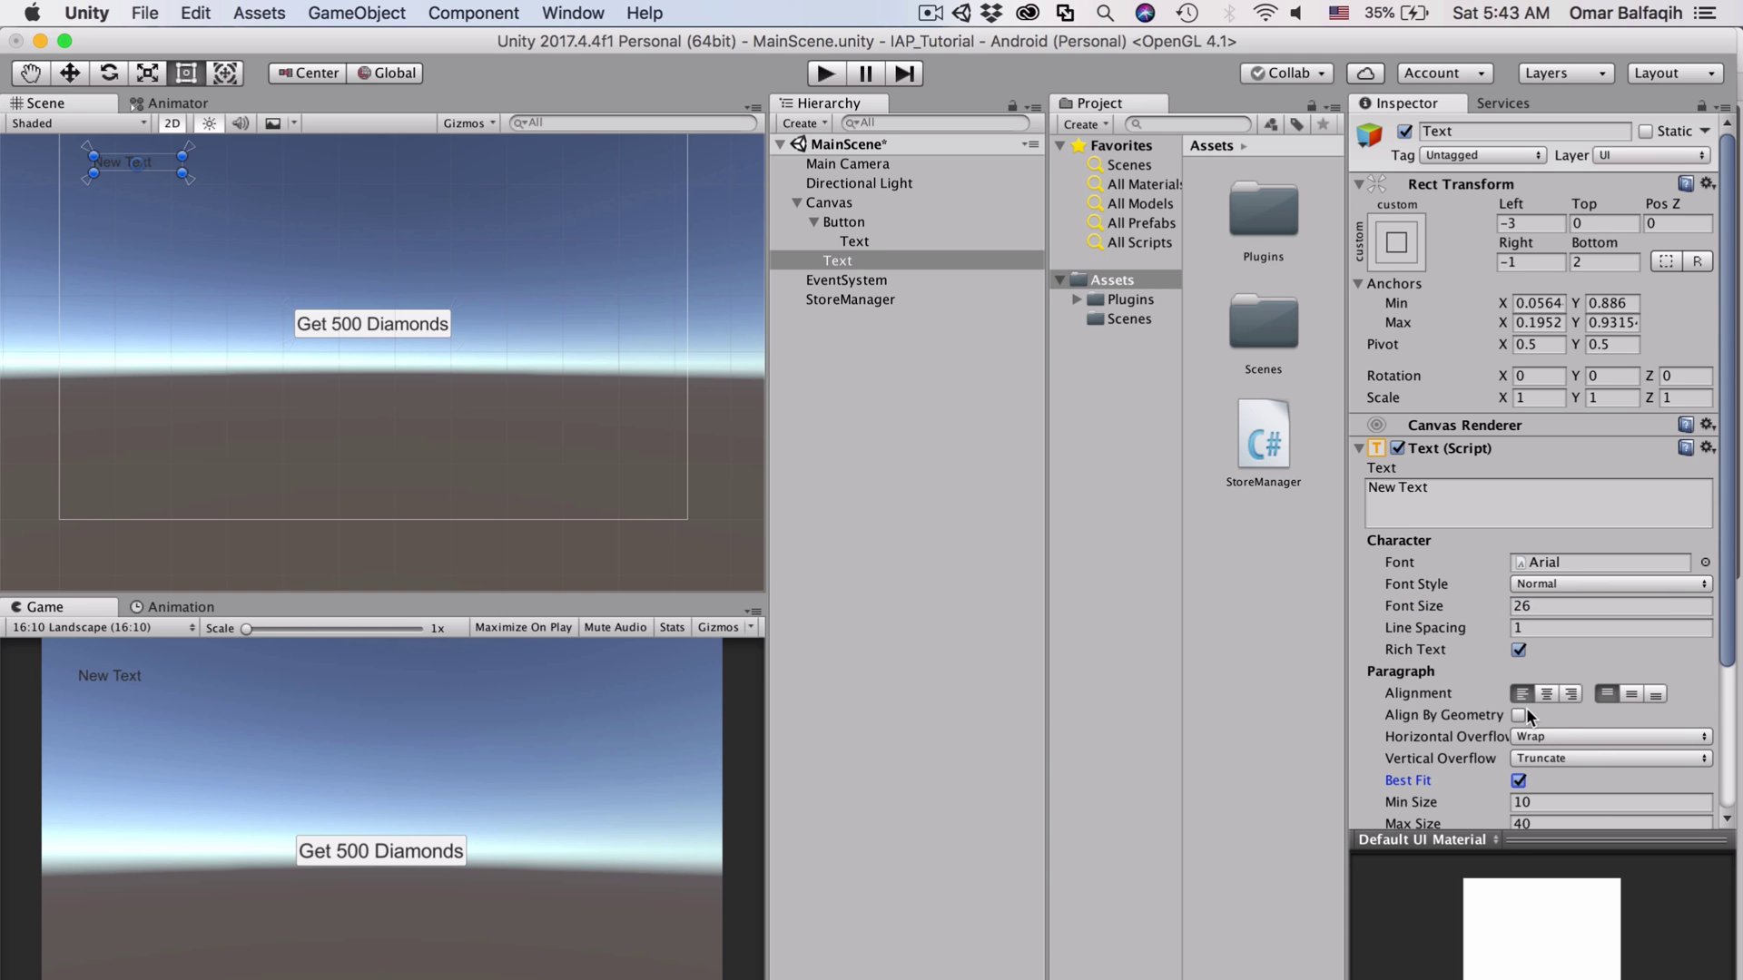
left_click(1452, 512)
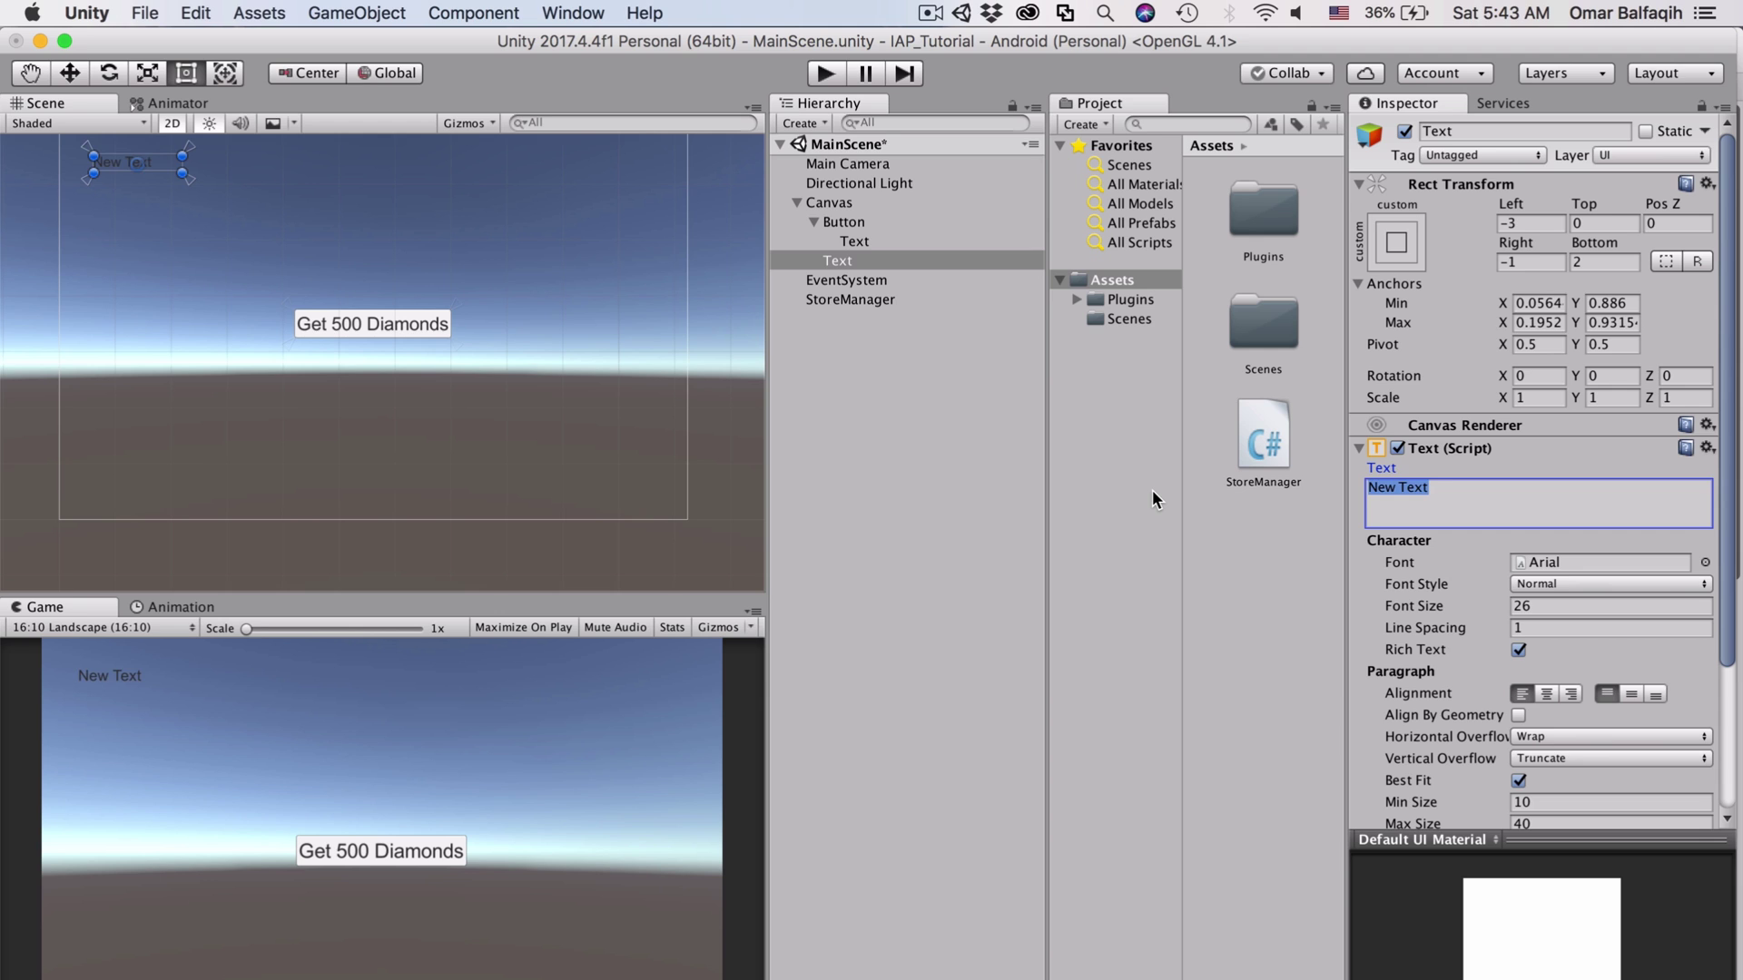
type("100")
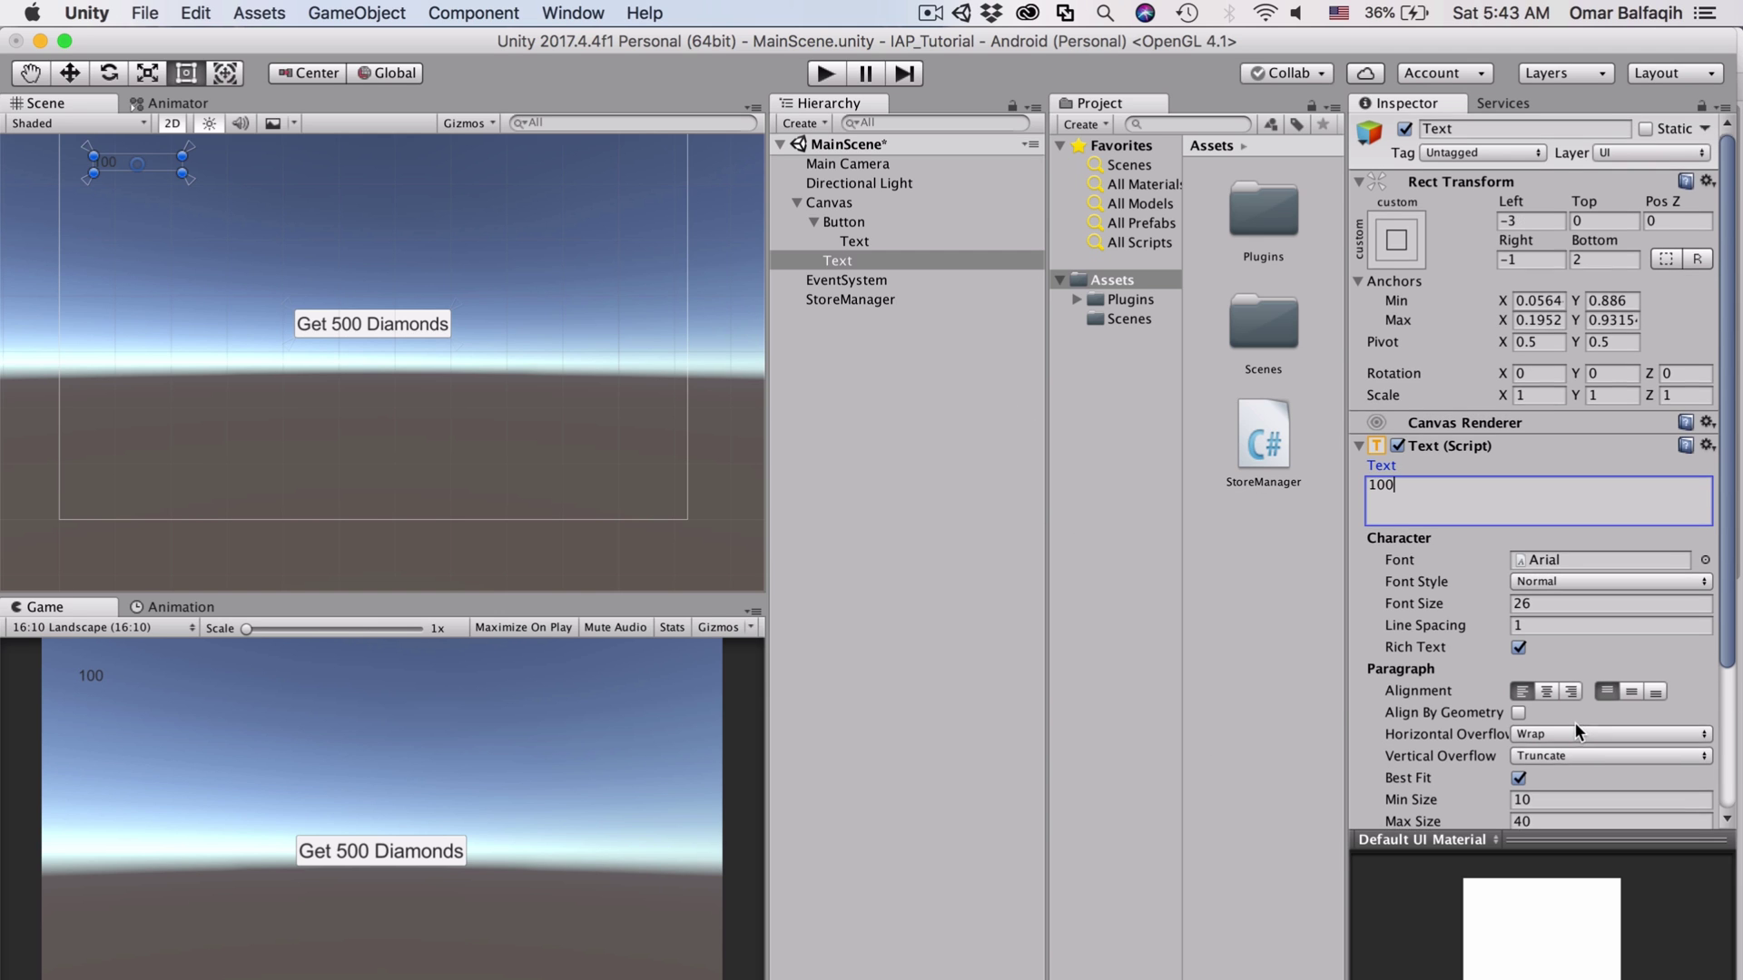
Step: Rename the Text object to Diamonds and save the scene
scroll(1572, 721, "down", 4)
left_click(873, 294)
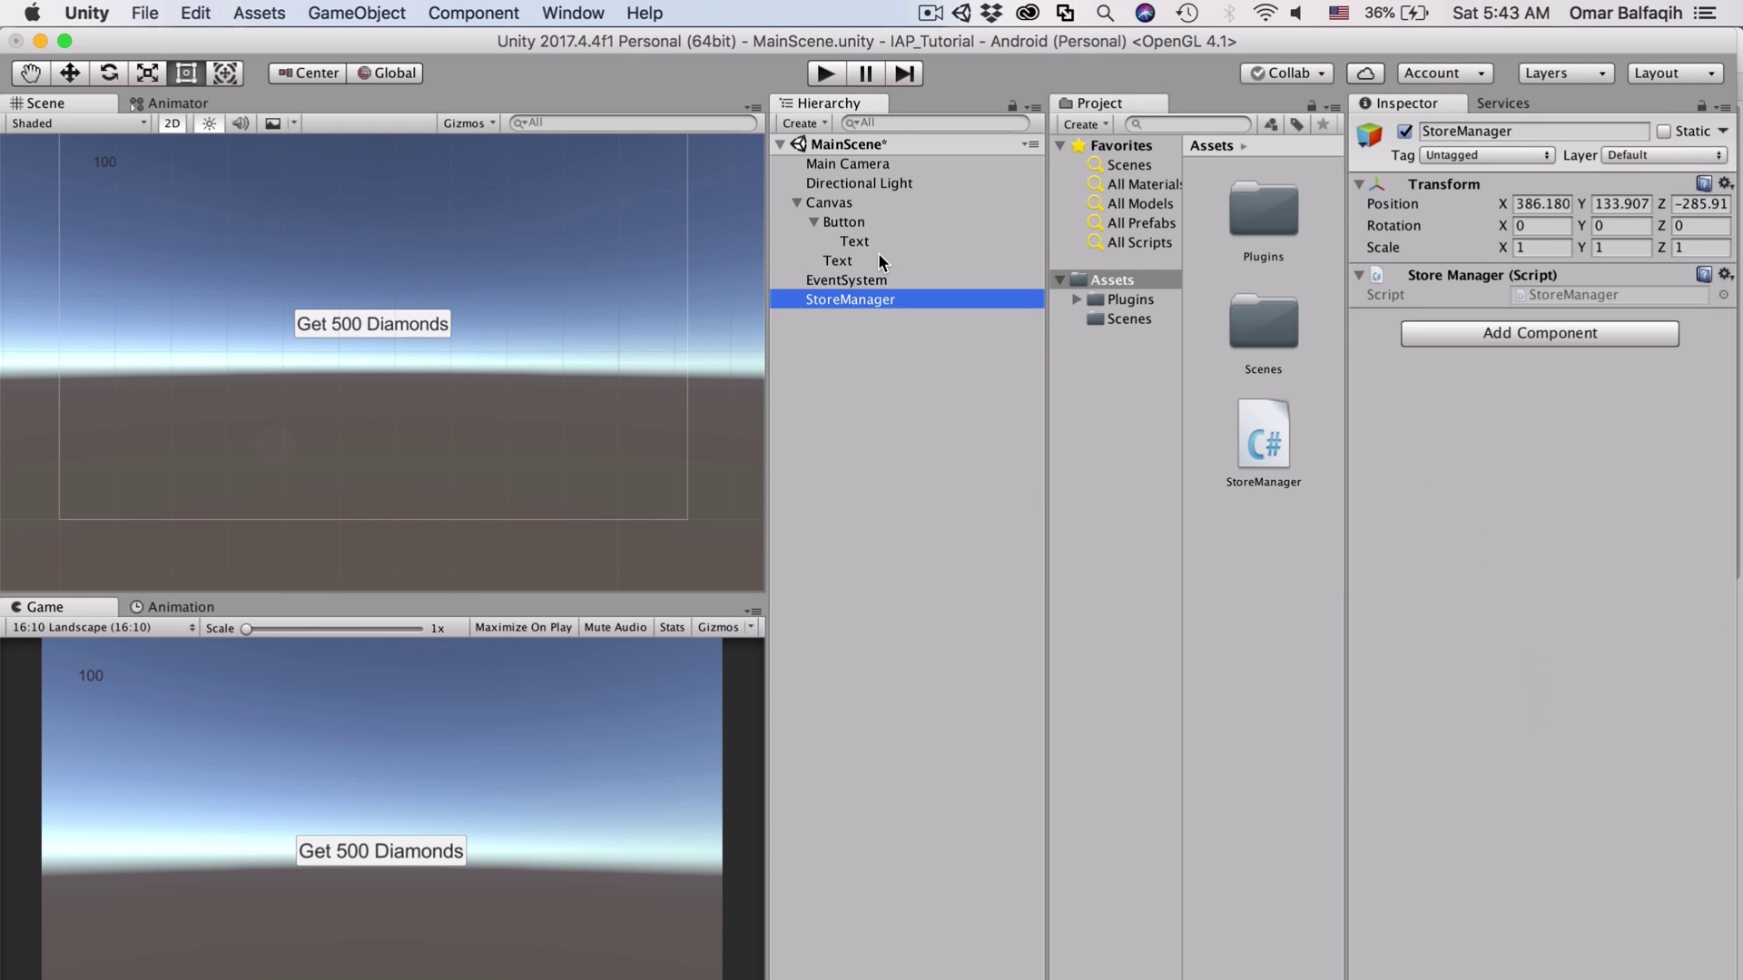
left_click(879, 258)
key("Return")
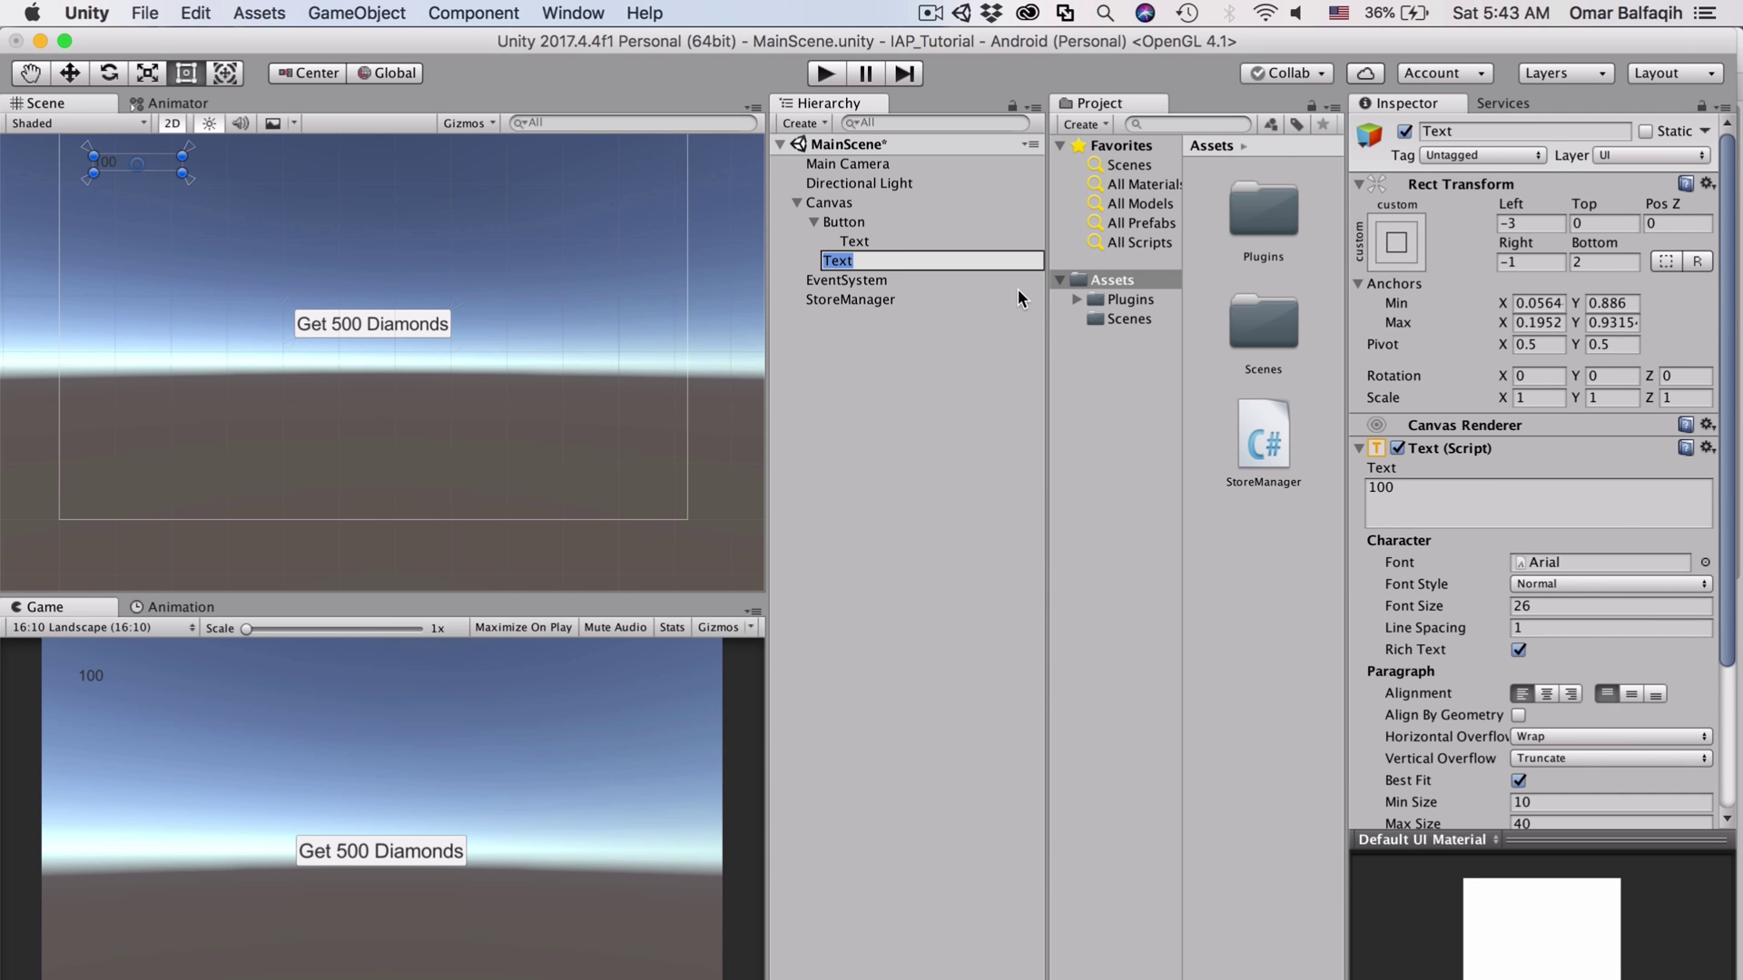
type("Diamonds")
key("Return")
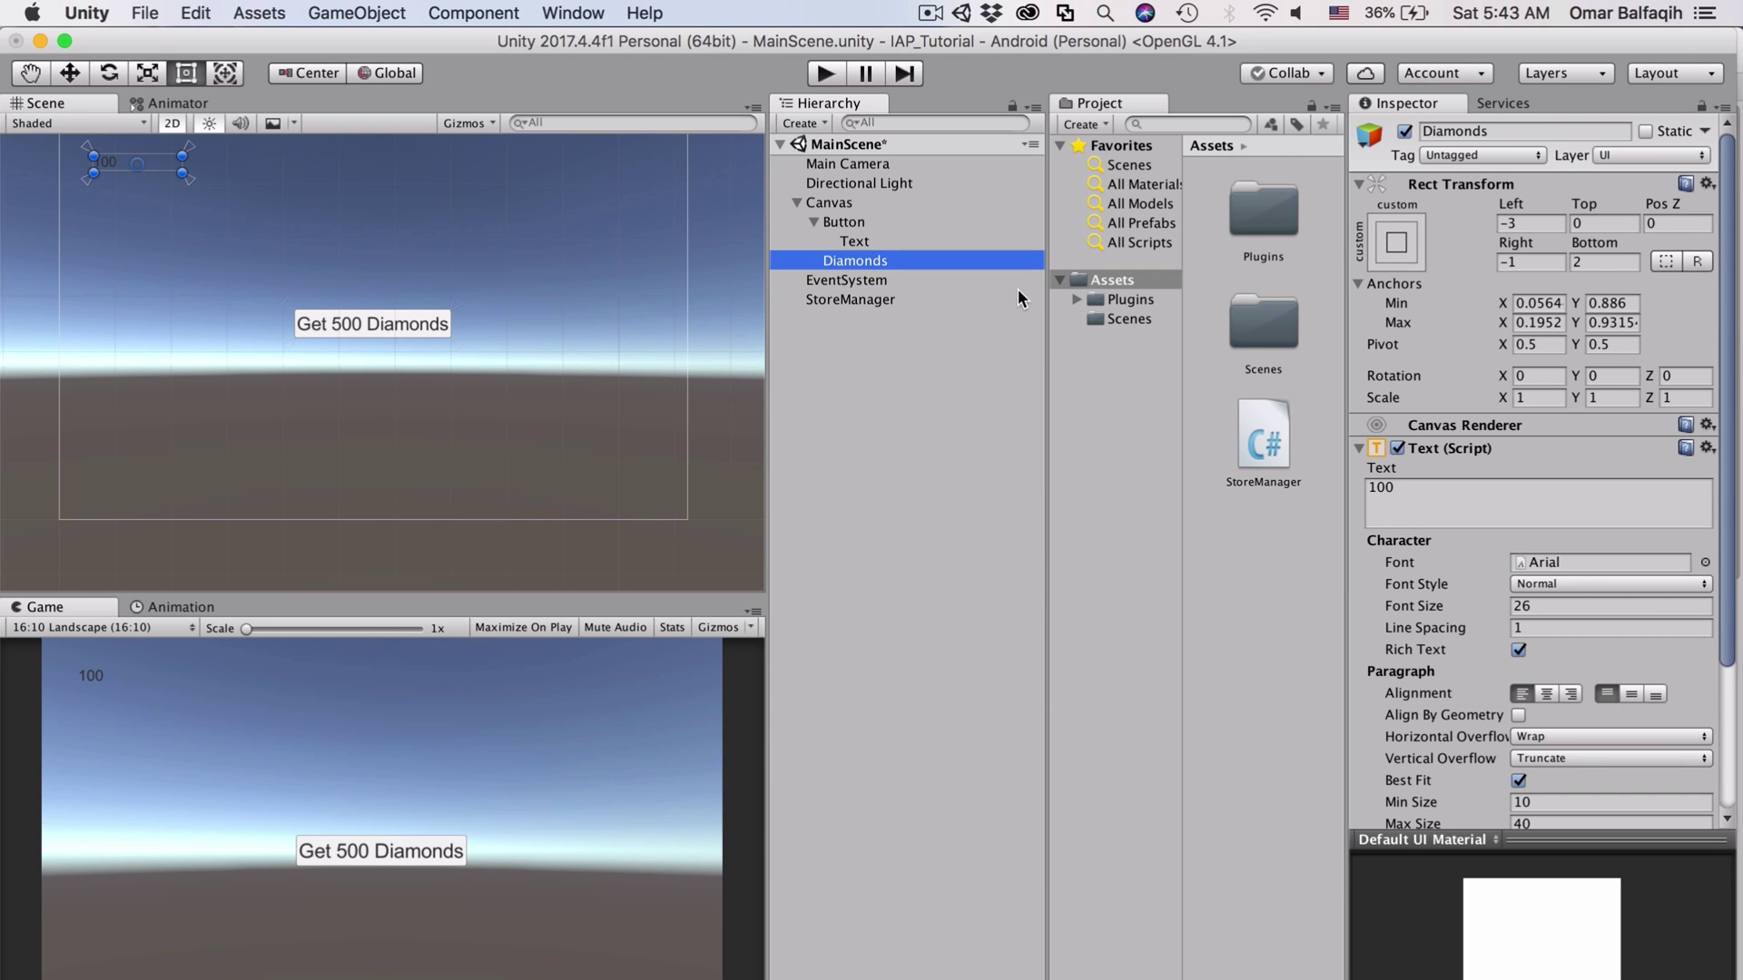
key("super+s")
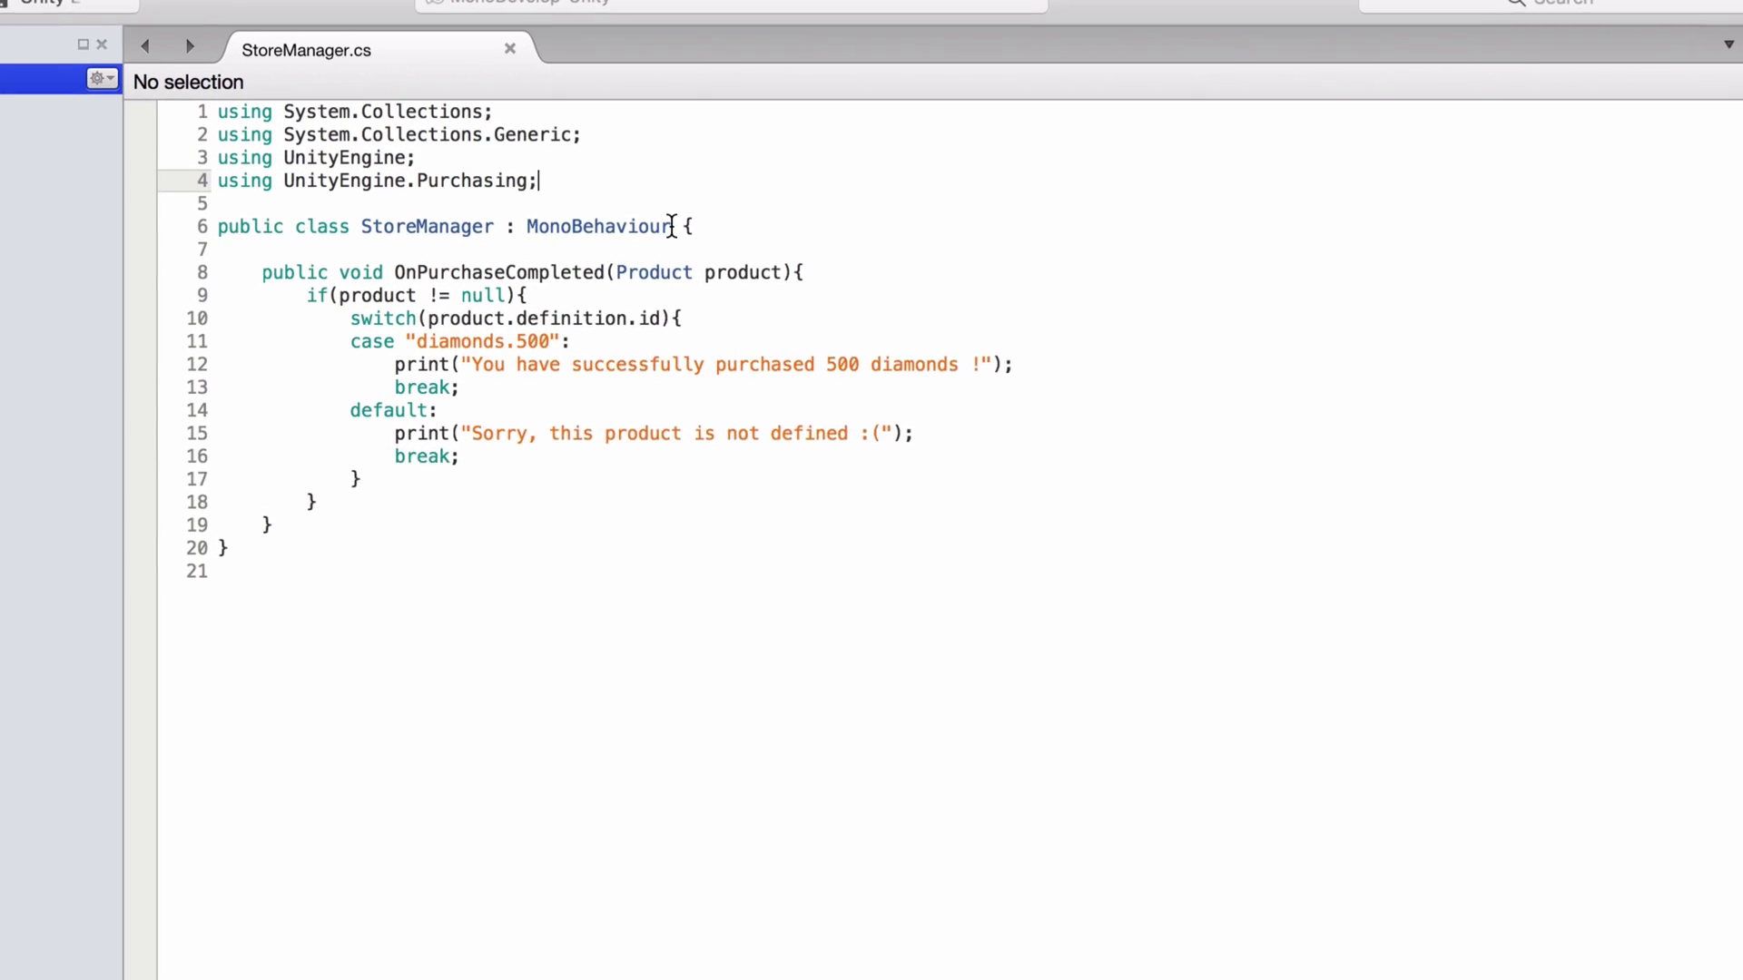
Step: Add 'using UnityEngine.UI;' to StoreManager.cs
key("Return")
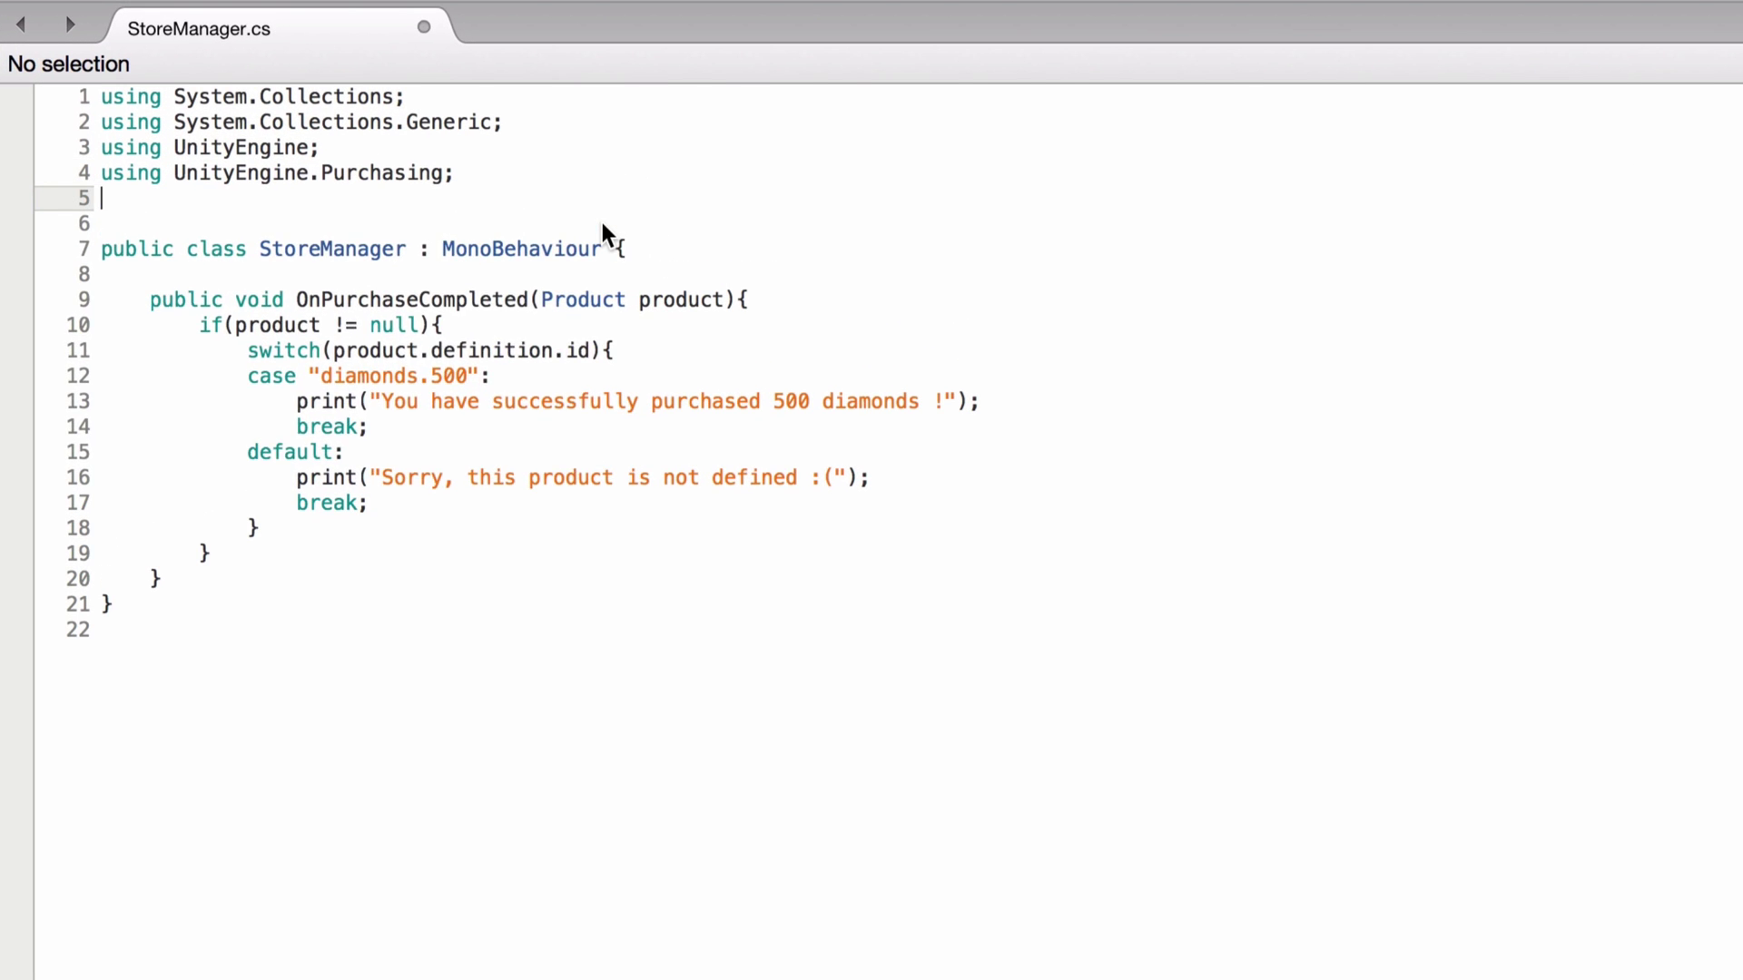
type("using Uni")
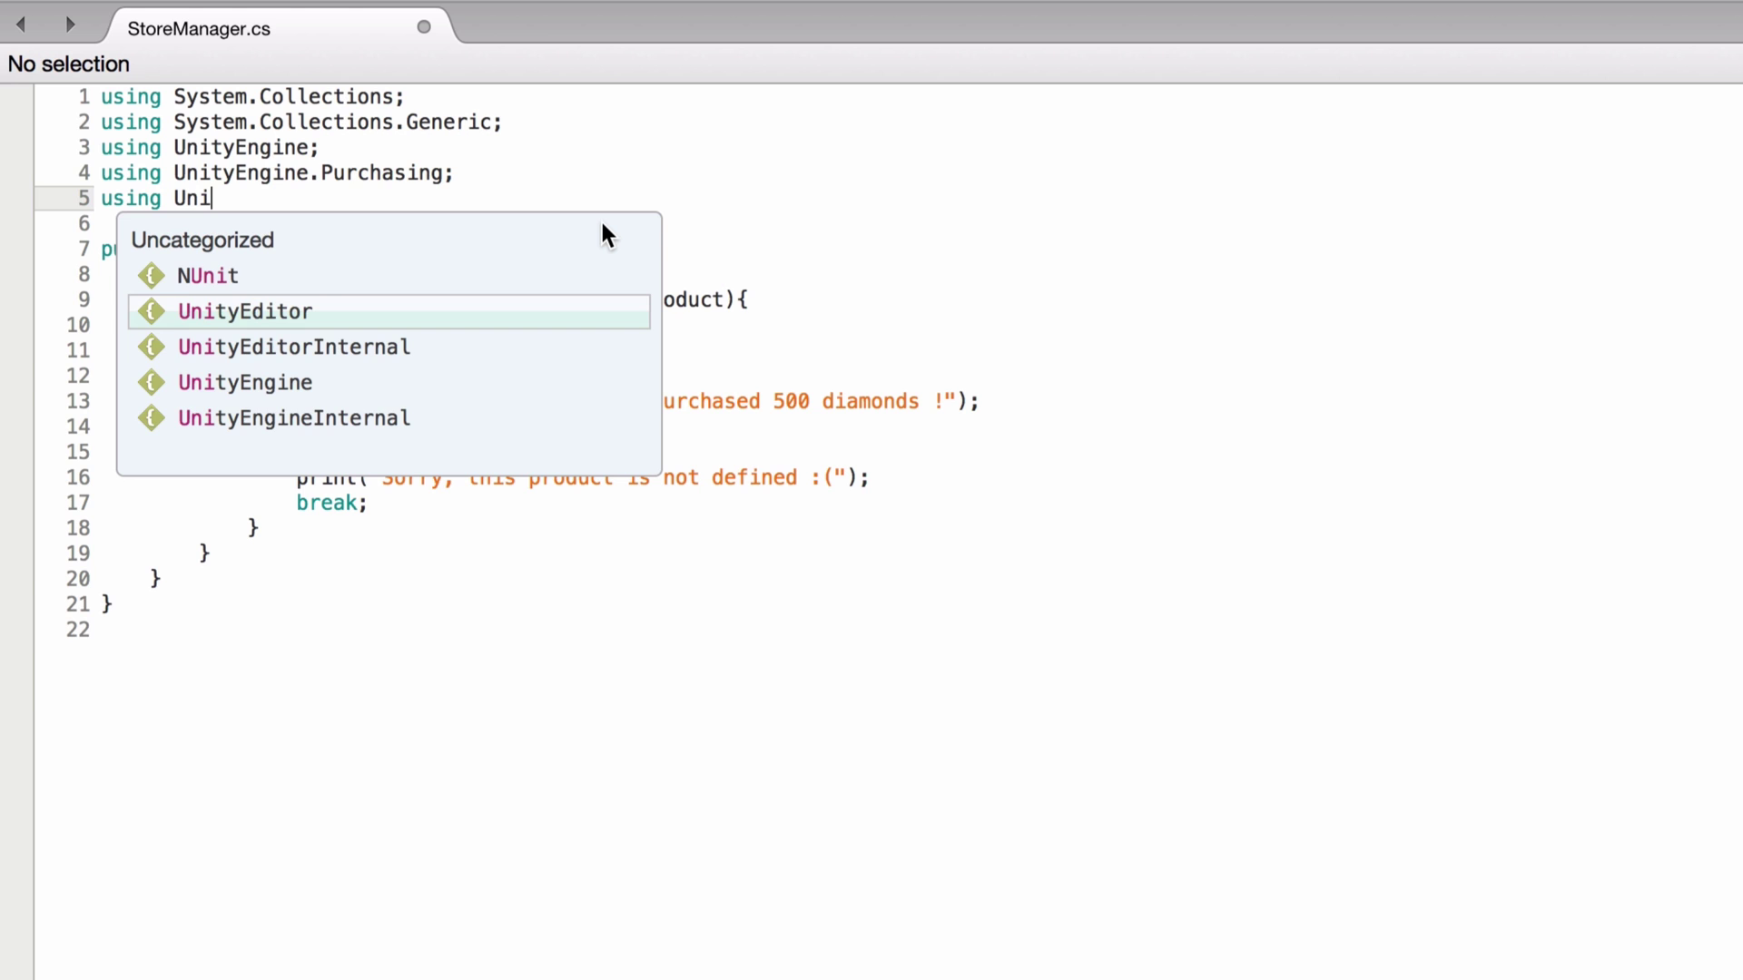
key("Down")
key("Down")
type(".")
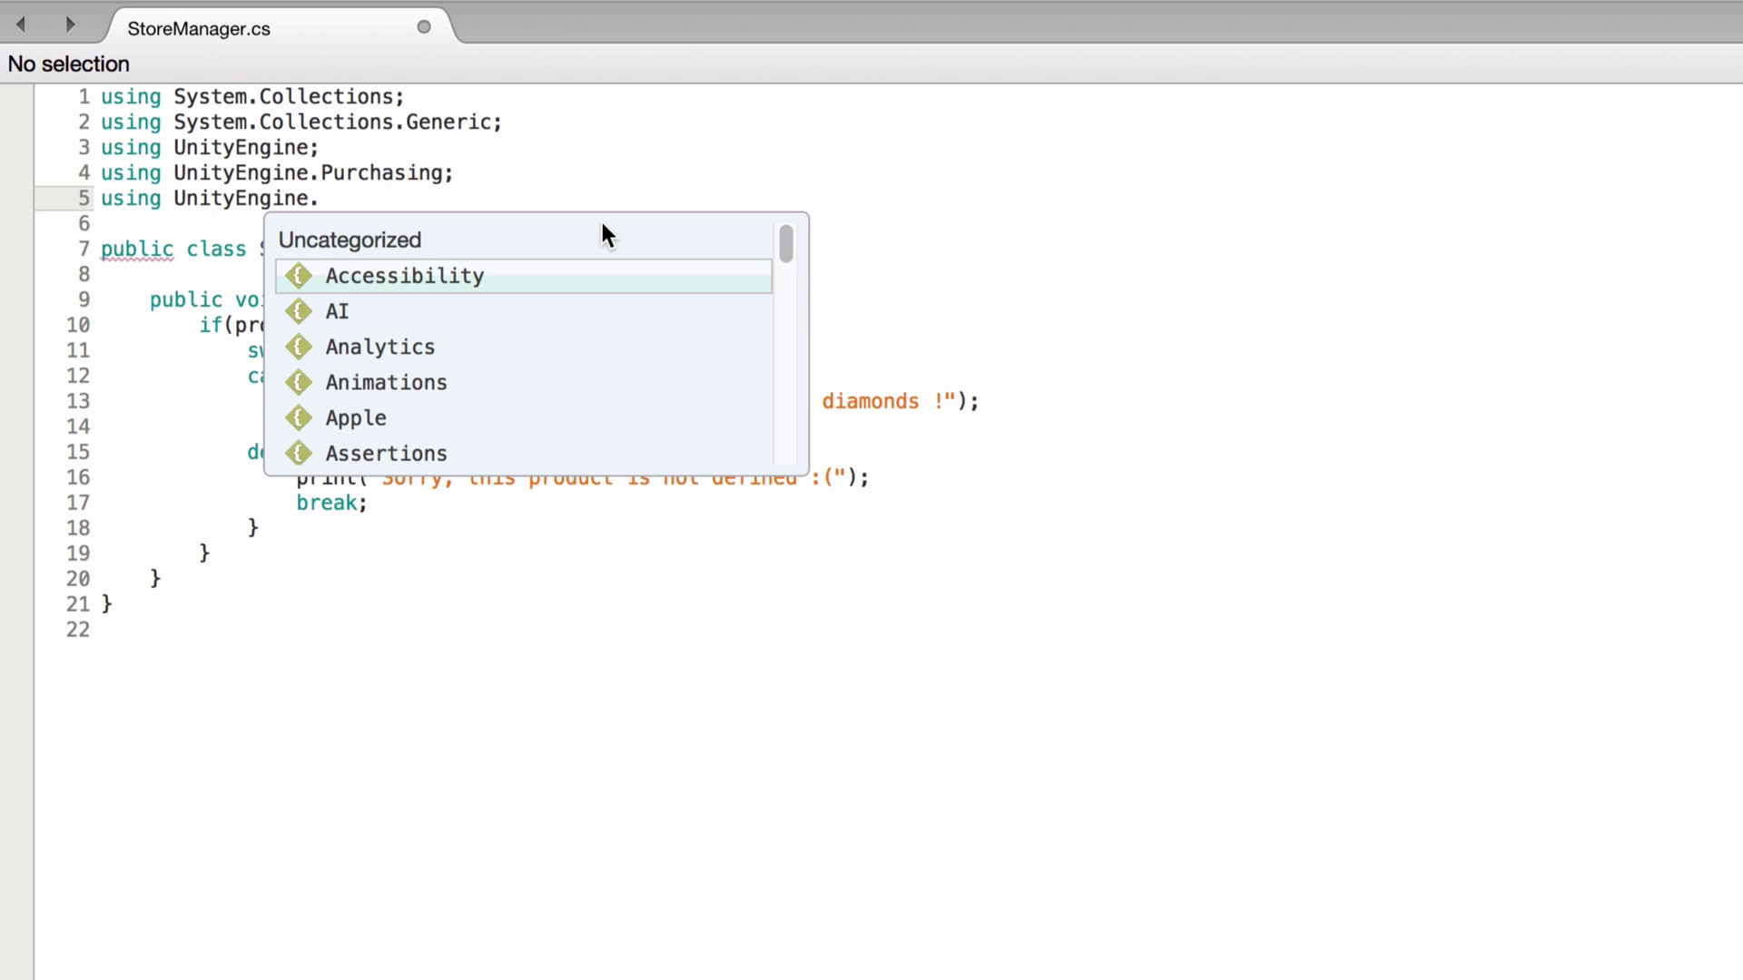
type("UI")
key("Return")
type(";")
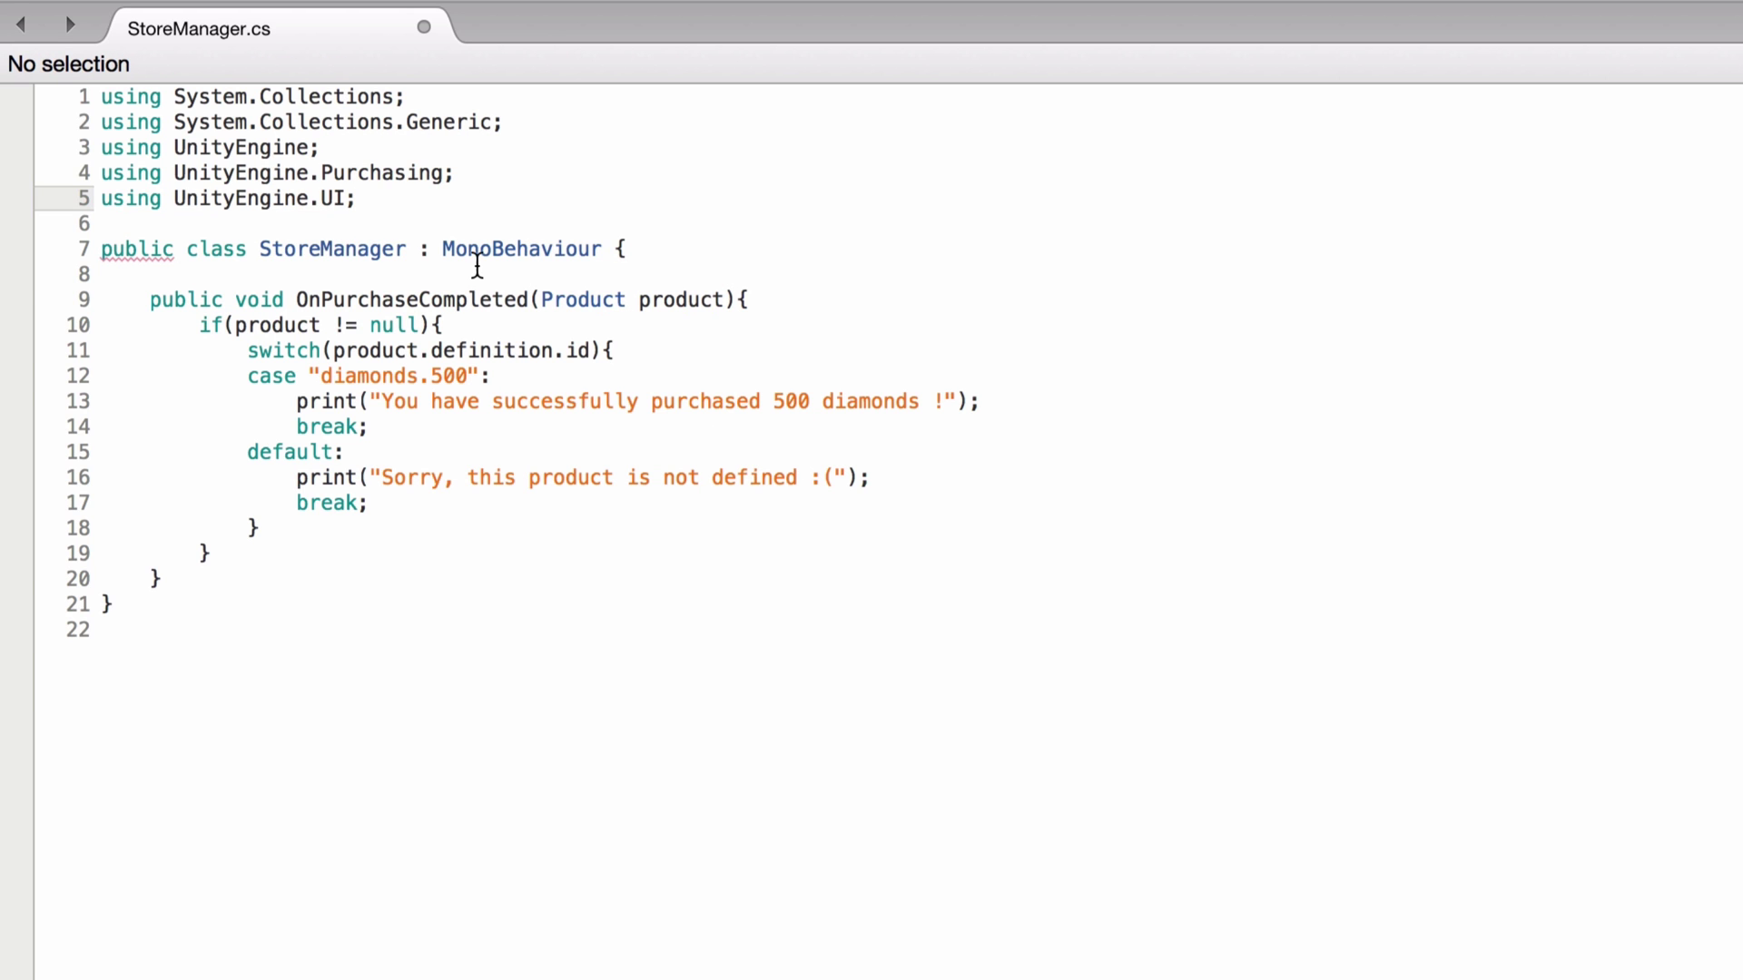
Step: Declare a public Text field named diamonds_text in the StoreManager class
left_click(477, 265)
key("Return")
key("Up")
key("Return")
type("pub")
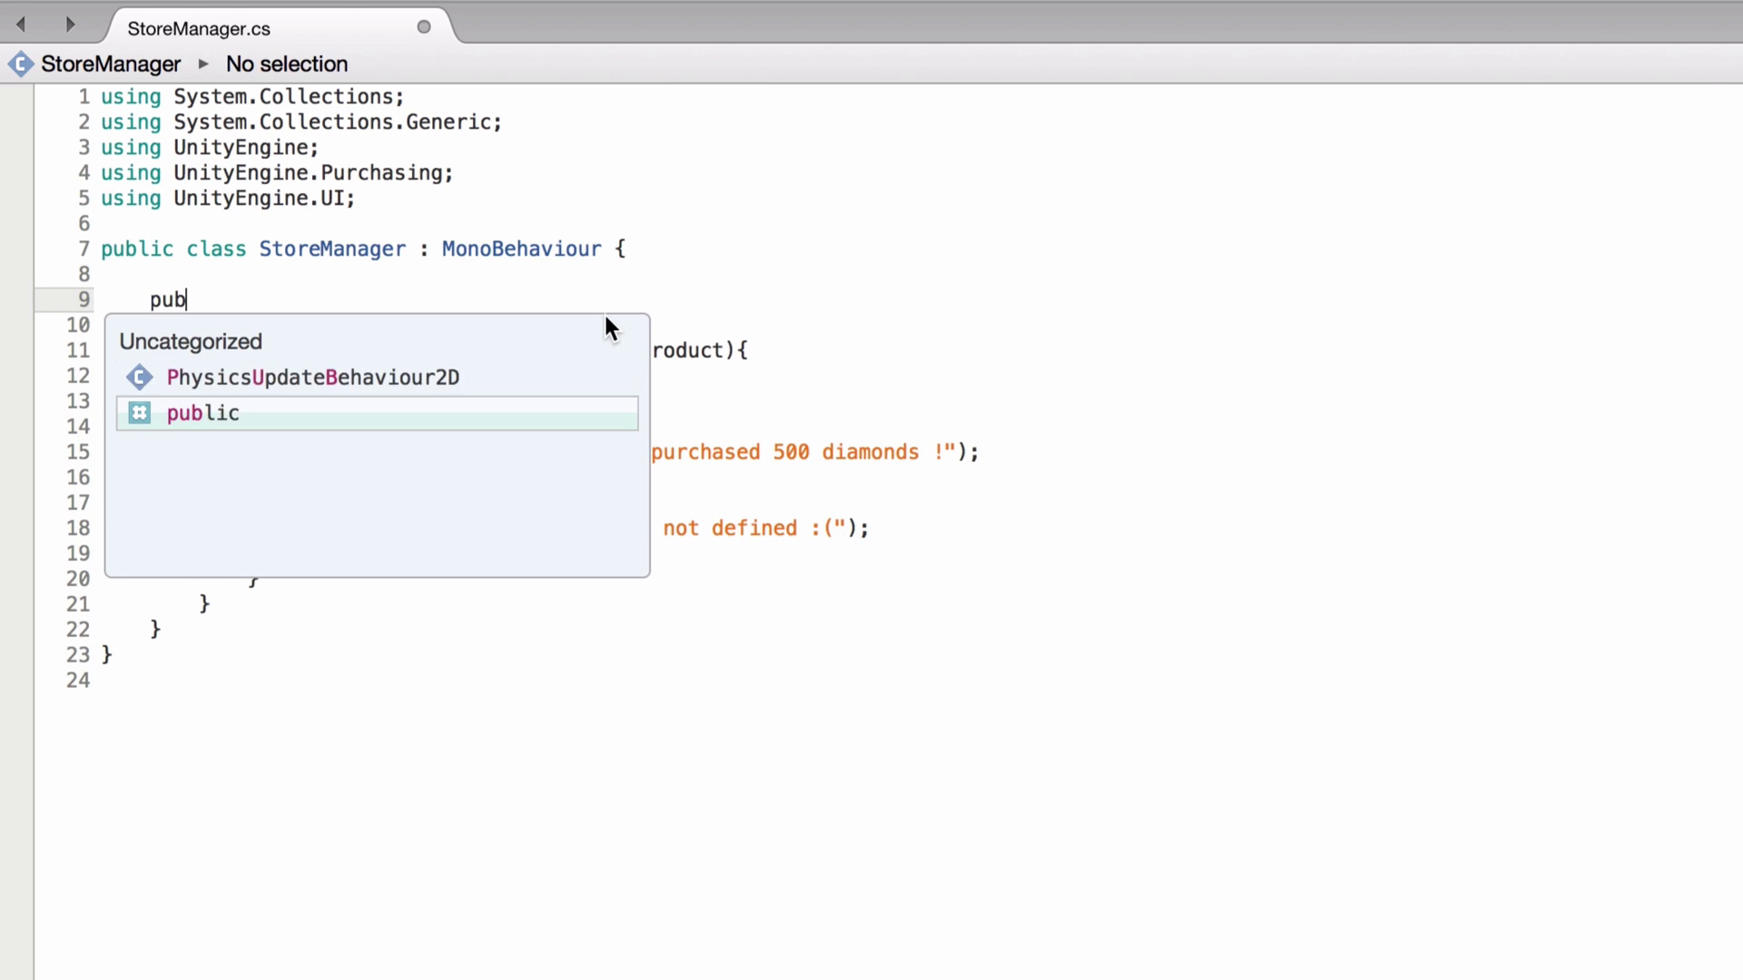
type("lic Te")
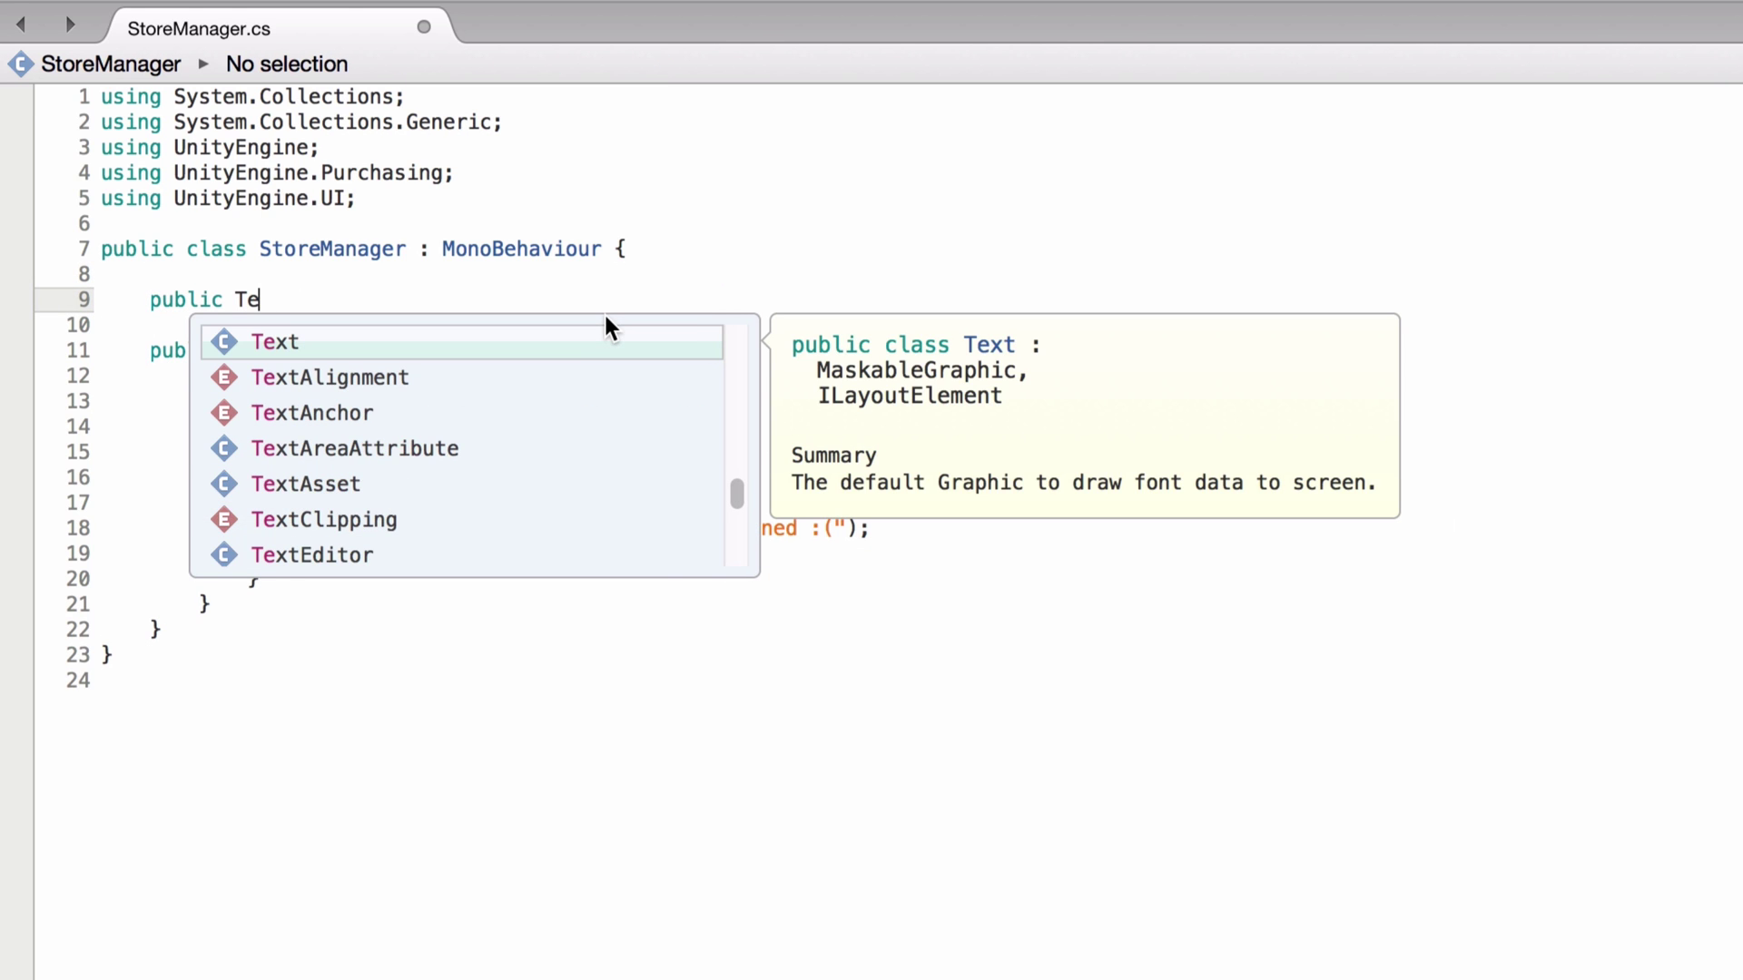
key("Return")
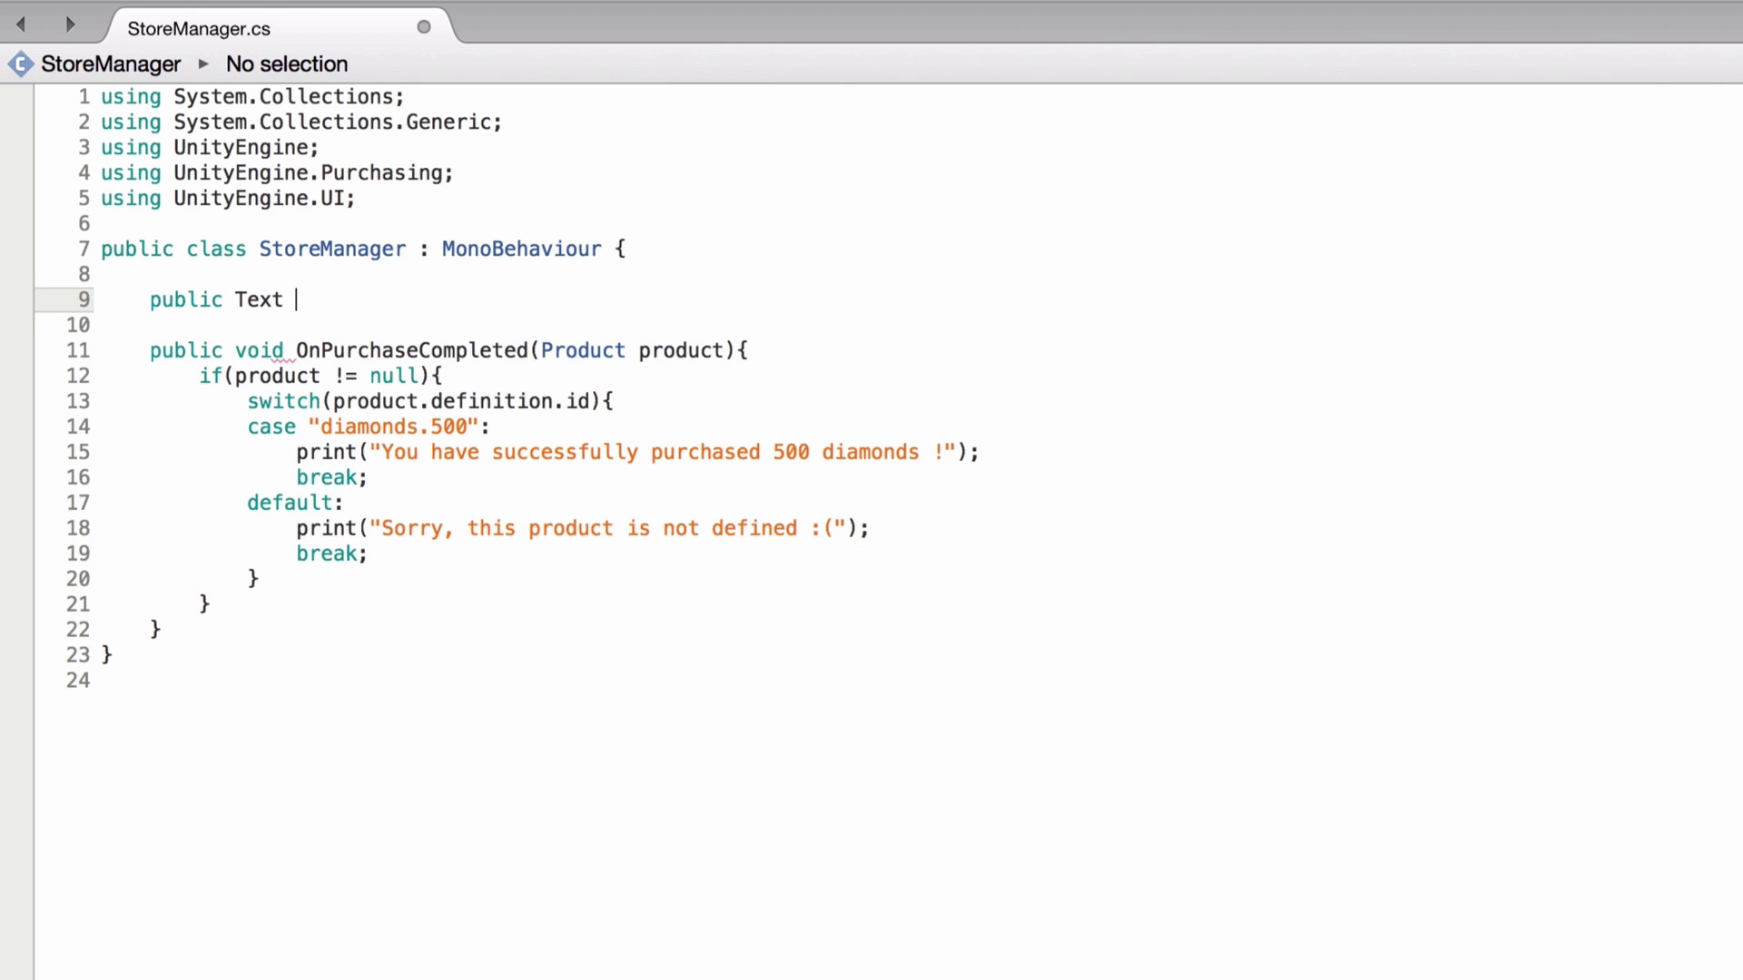
type("diamonds_text;")
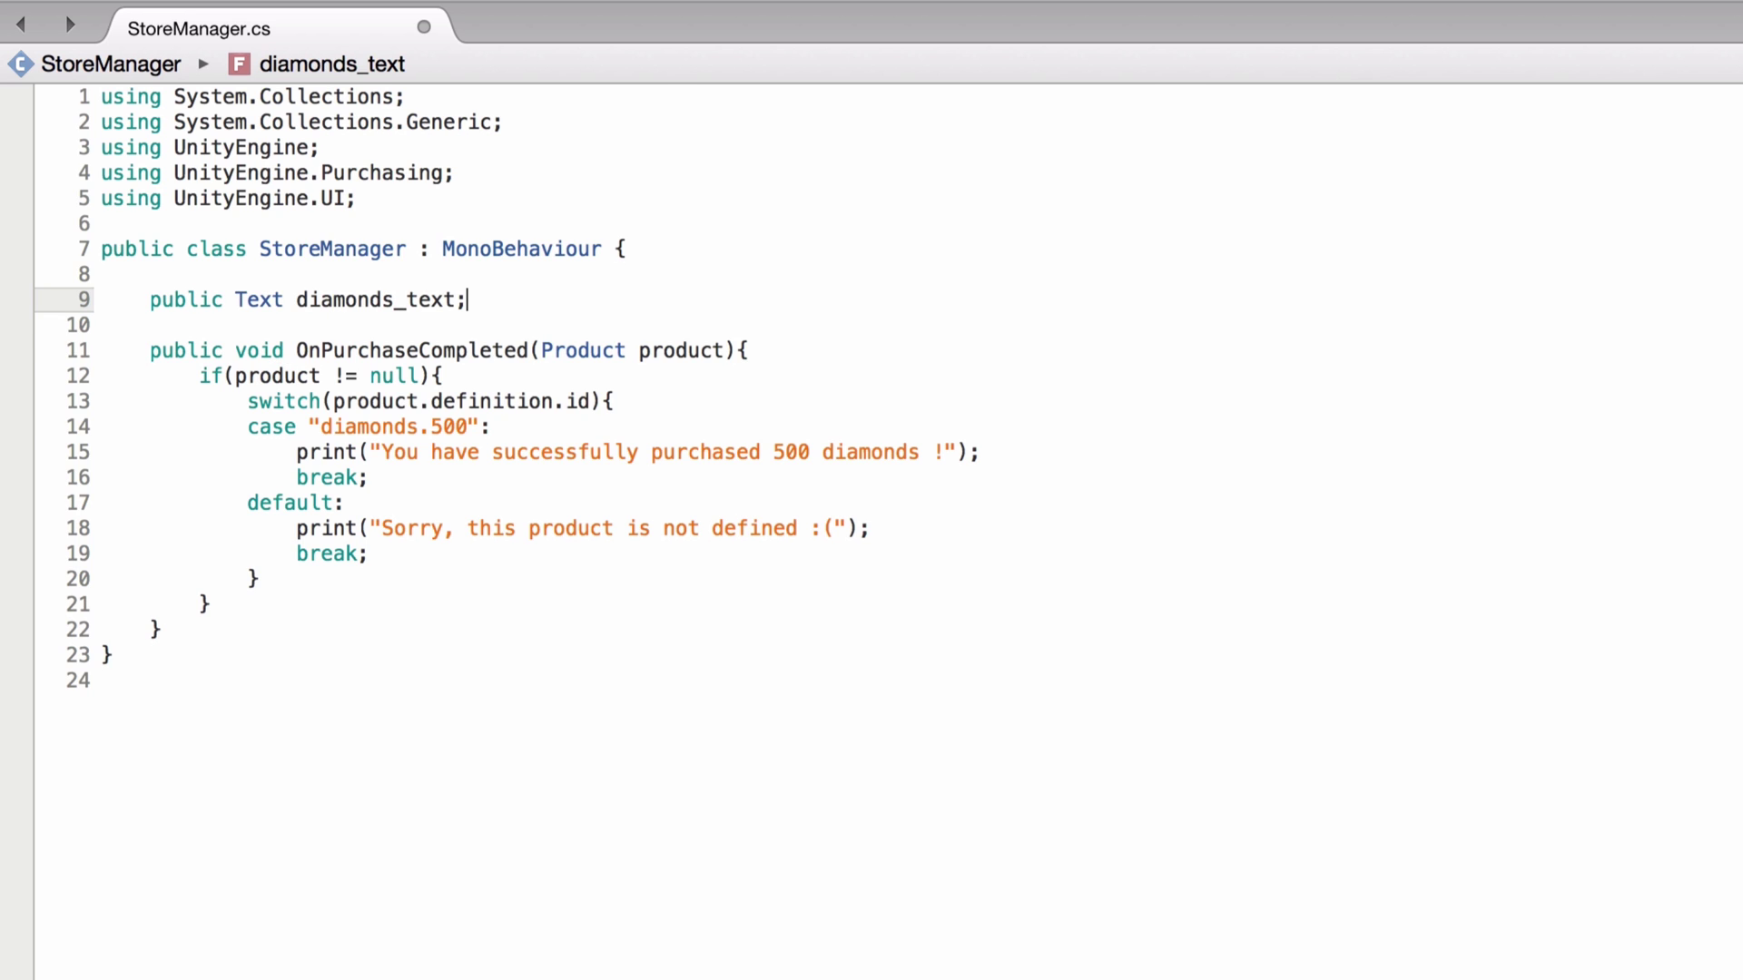
Step: Under the diamonds.500 case, add 'int current_diamonds = diamonds_text.text;'
key("Down")
key("Down")
key("Down")
key("Down")
key("Down")
key("Down")
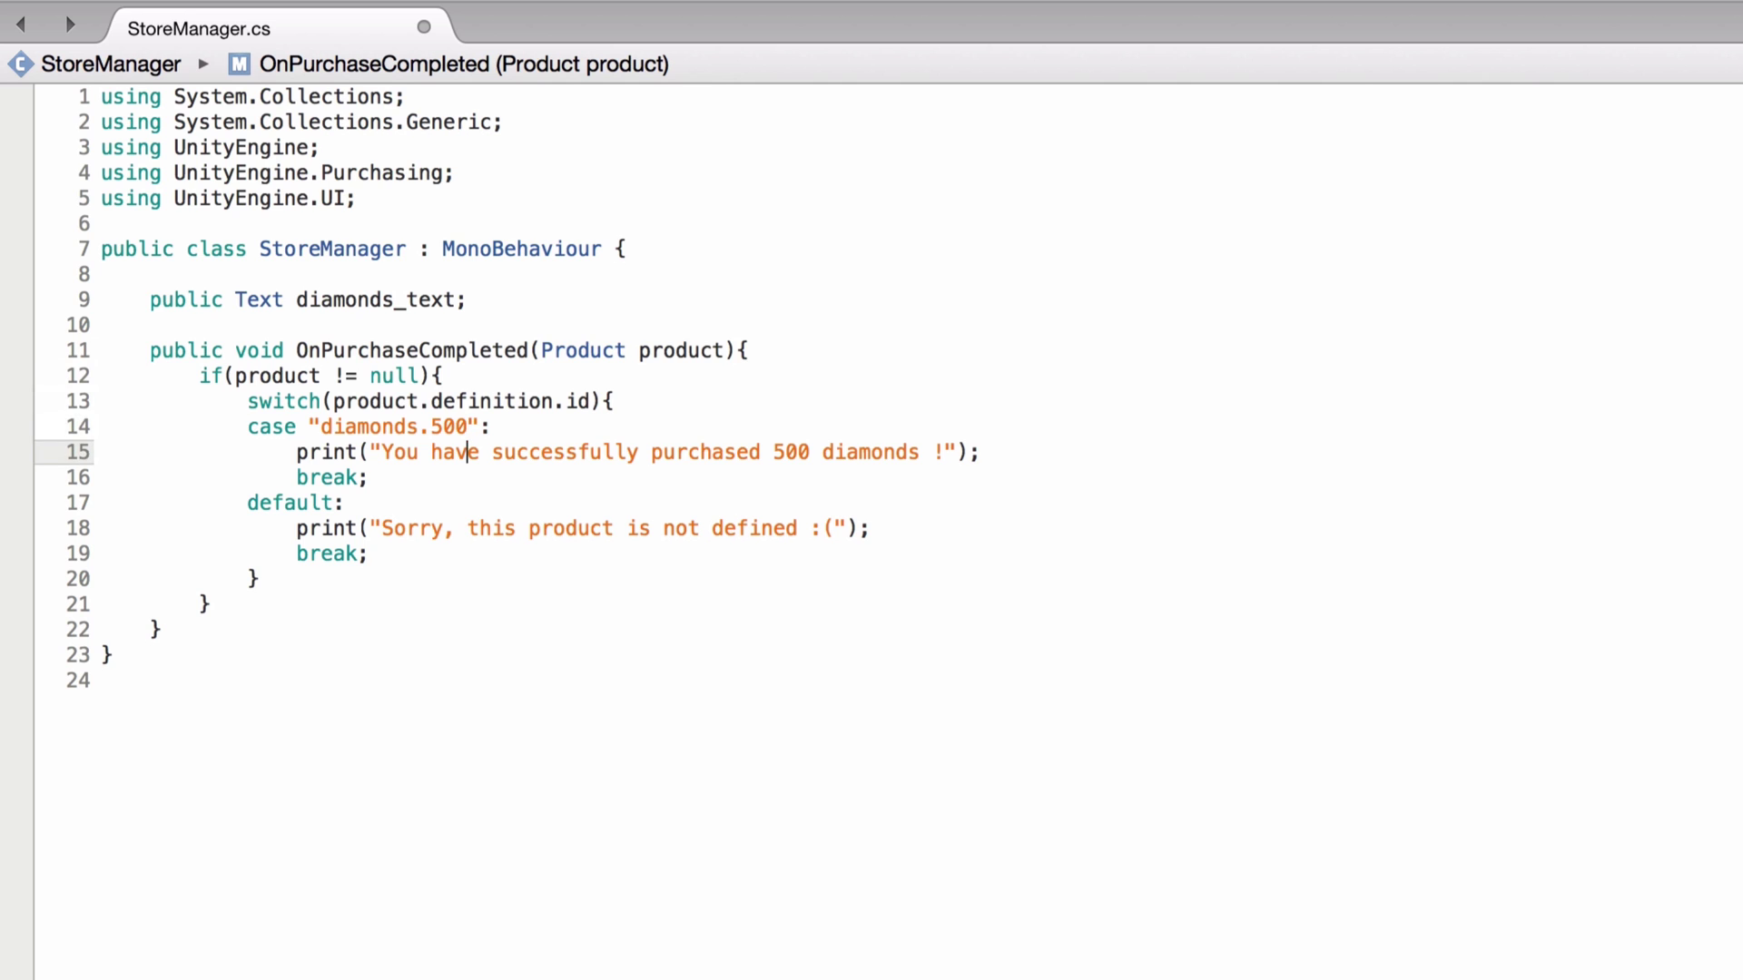
key("Return")
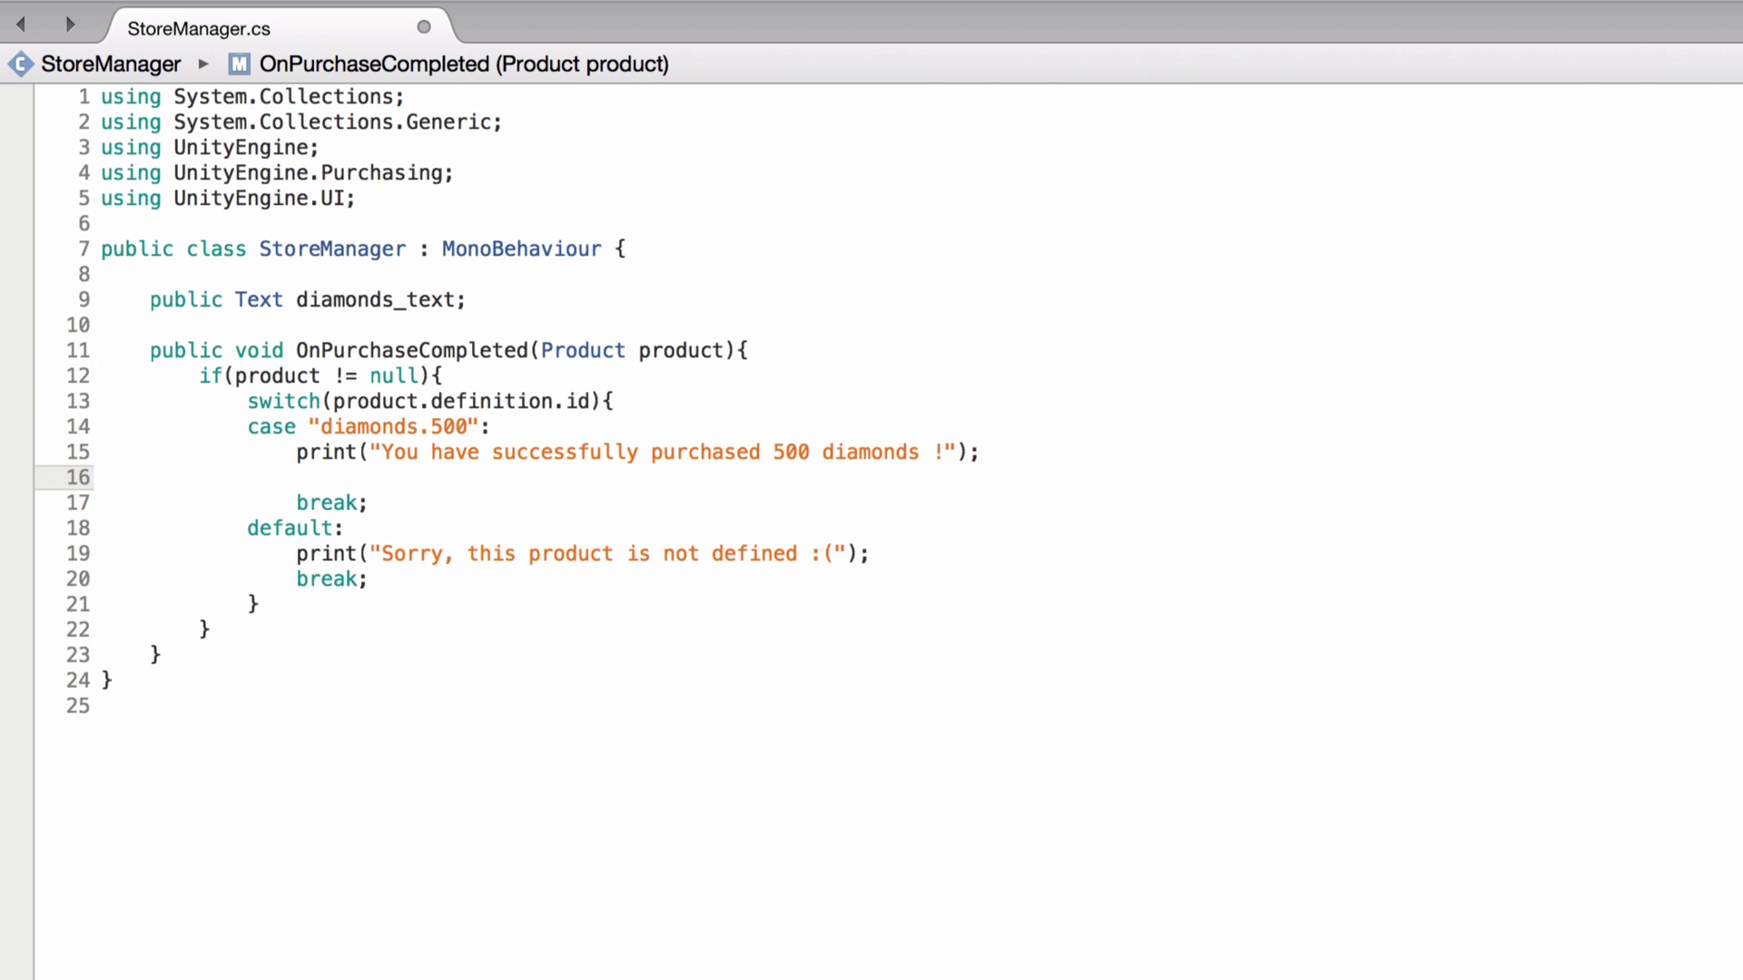
type("int current")
key("BackSpace")
type("_diamonds = ")
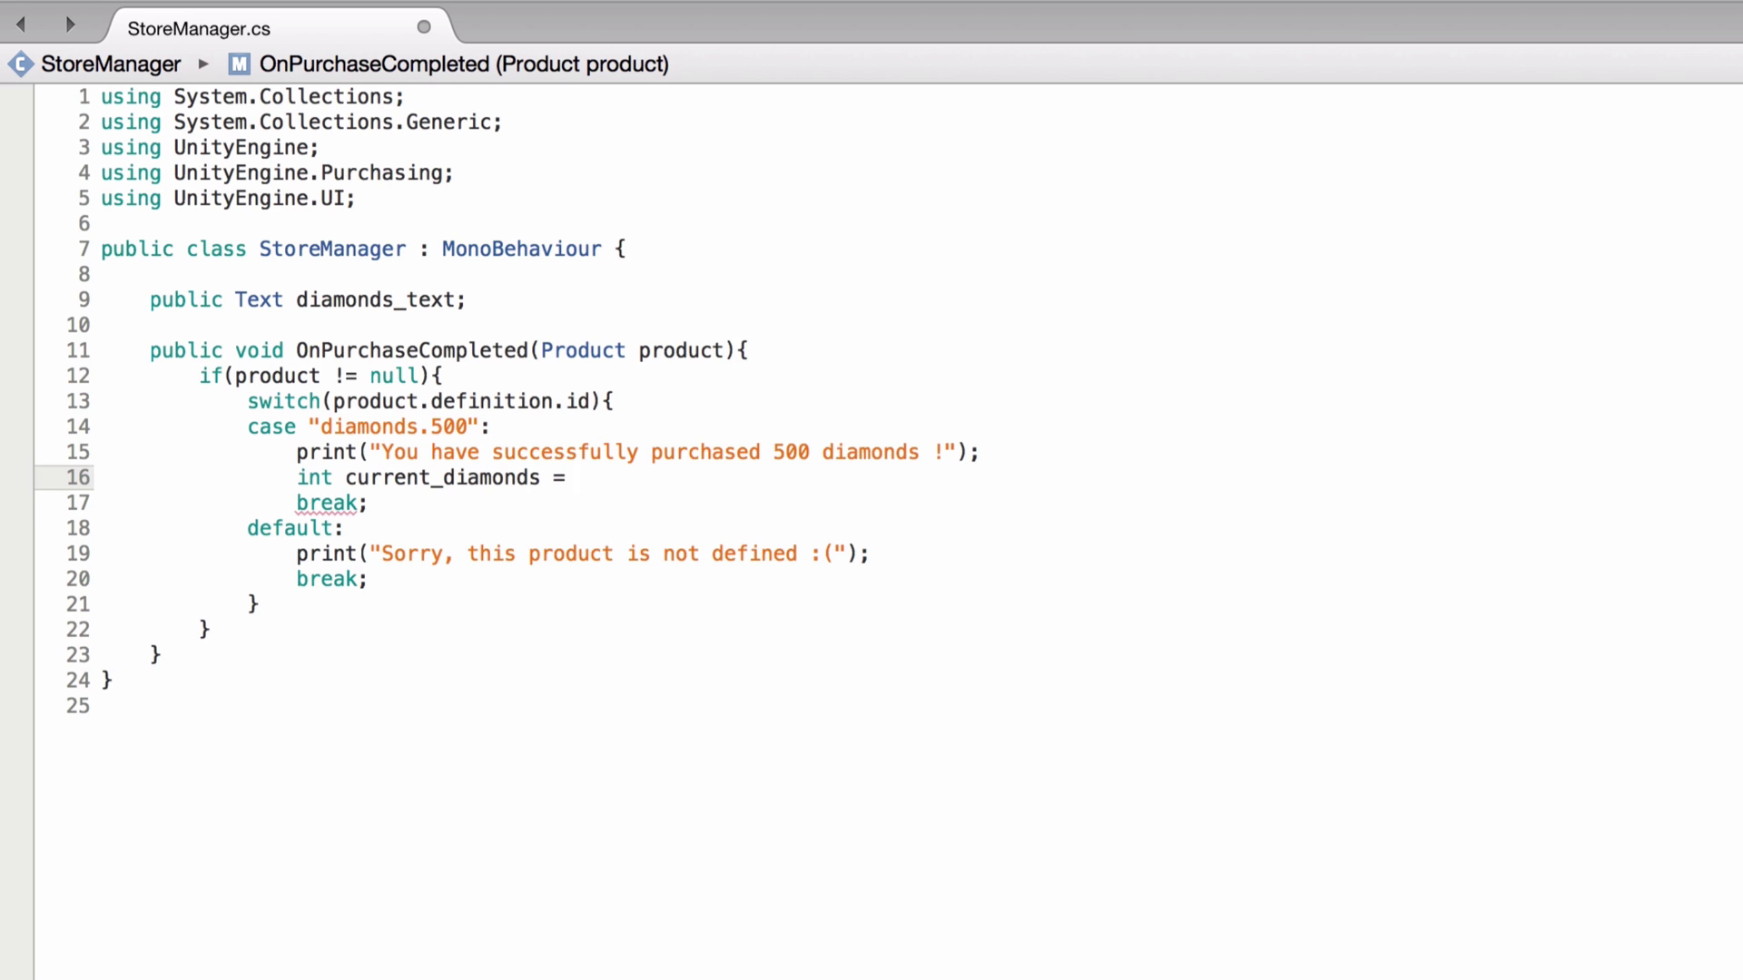
type("diamonds_text")
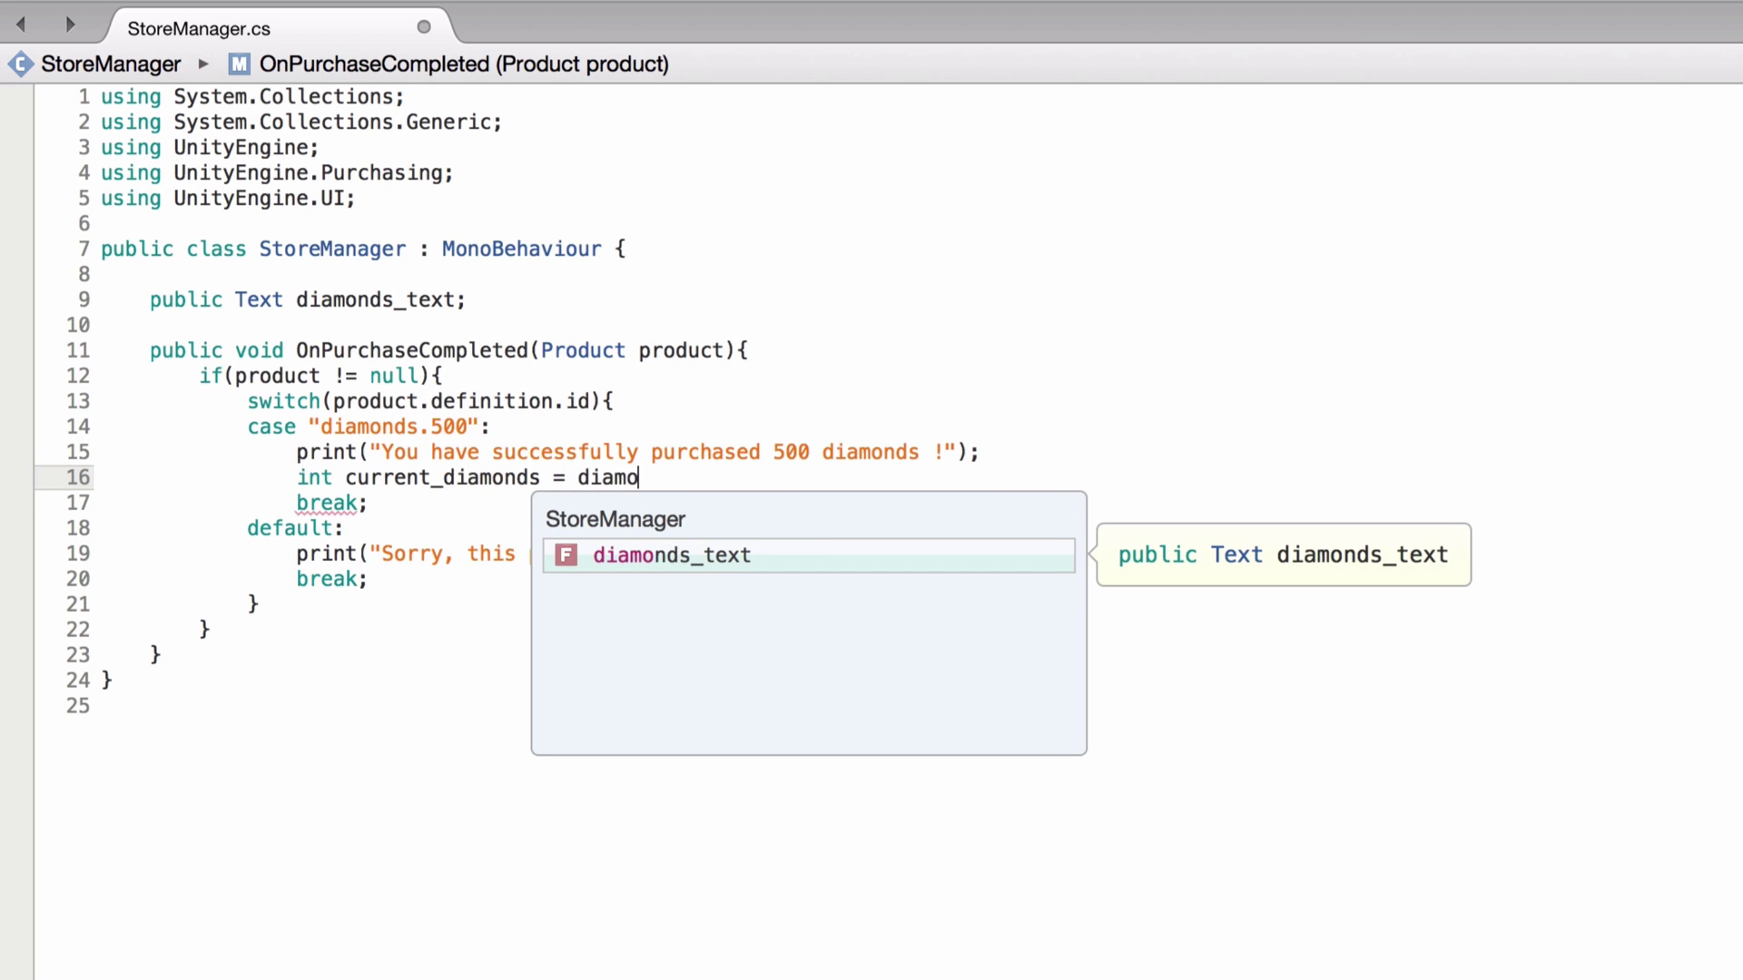
type(".text;")
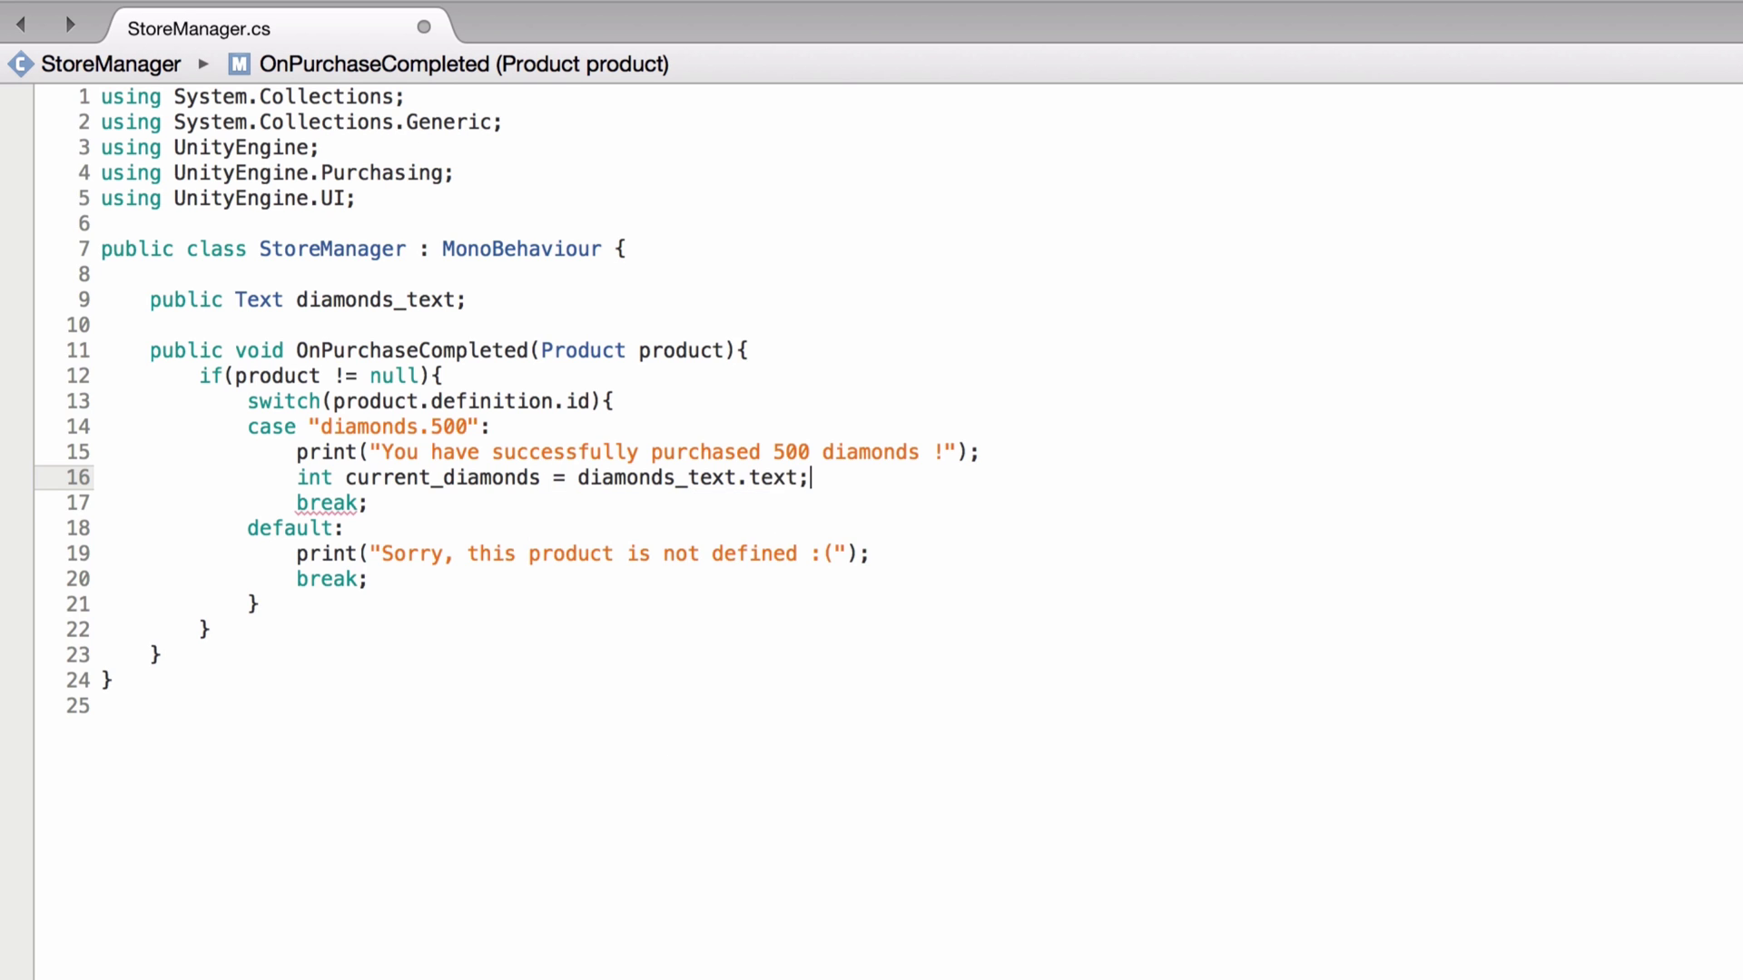
Step: Wrap diamonds_text.text in int.Parse(...) so current_diamonds holds an integer
key("Left")
key("Left")
key("Left")
key("Left")
key("Left")
key("alt+Left")
key("alt+Left")
key("Right")
key("Left")
key("Left")
key("Left")
key("Left")
left_click_drag(577, 478, 796, 478)
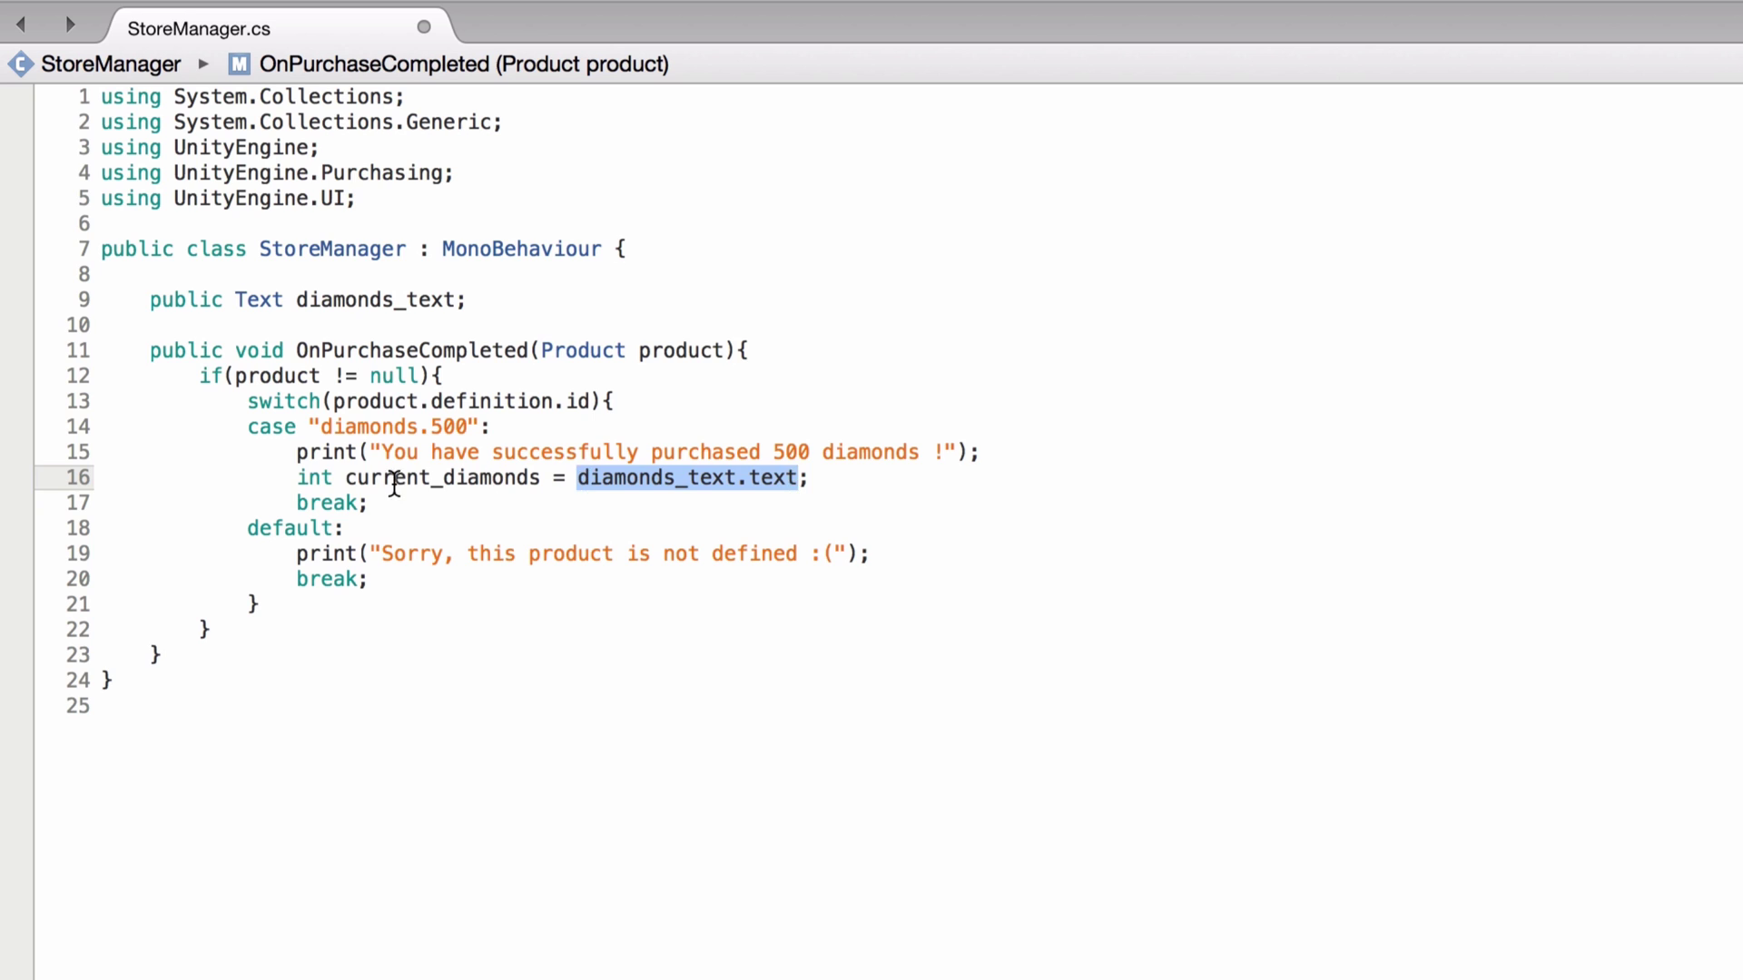
left_click_drag(299, 479, 457, 485)
left_click(578, 478)
type("in")
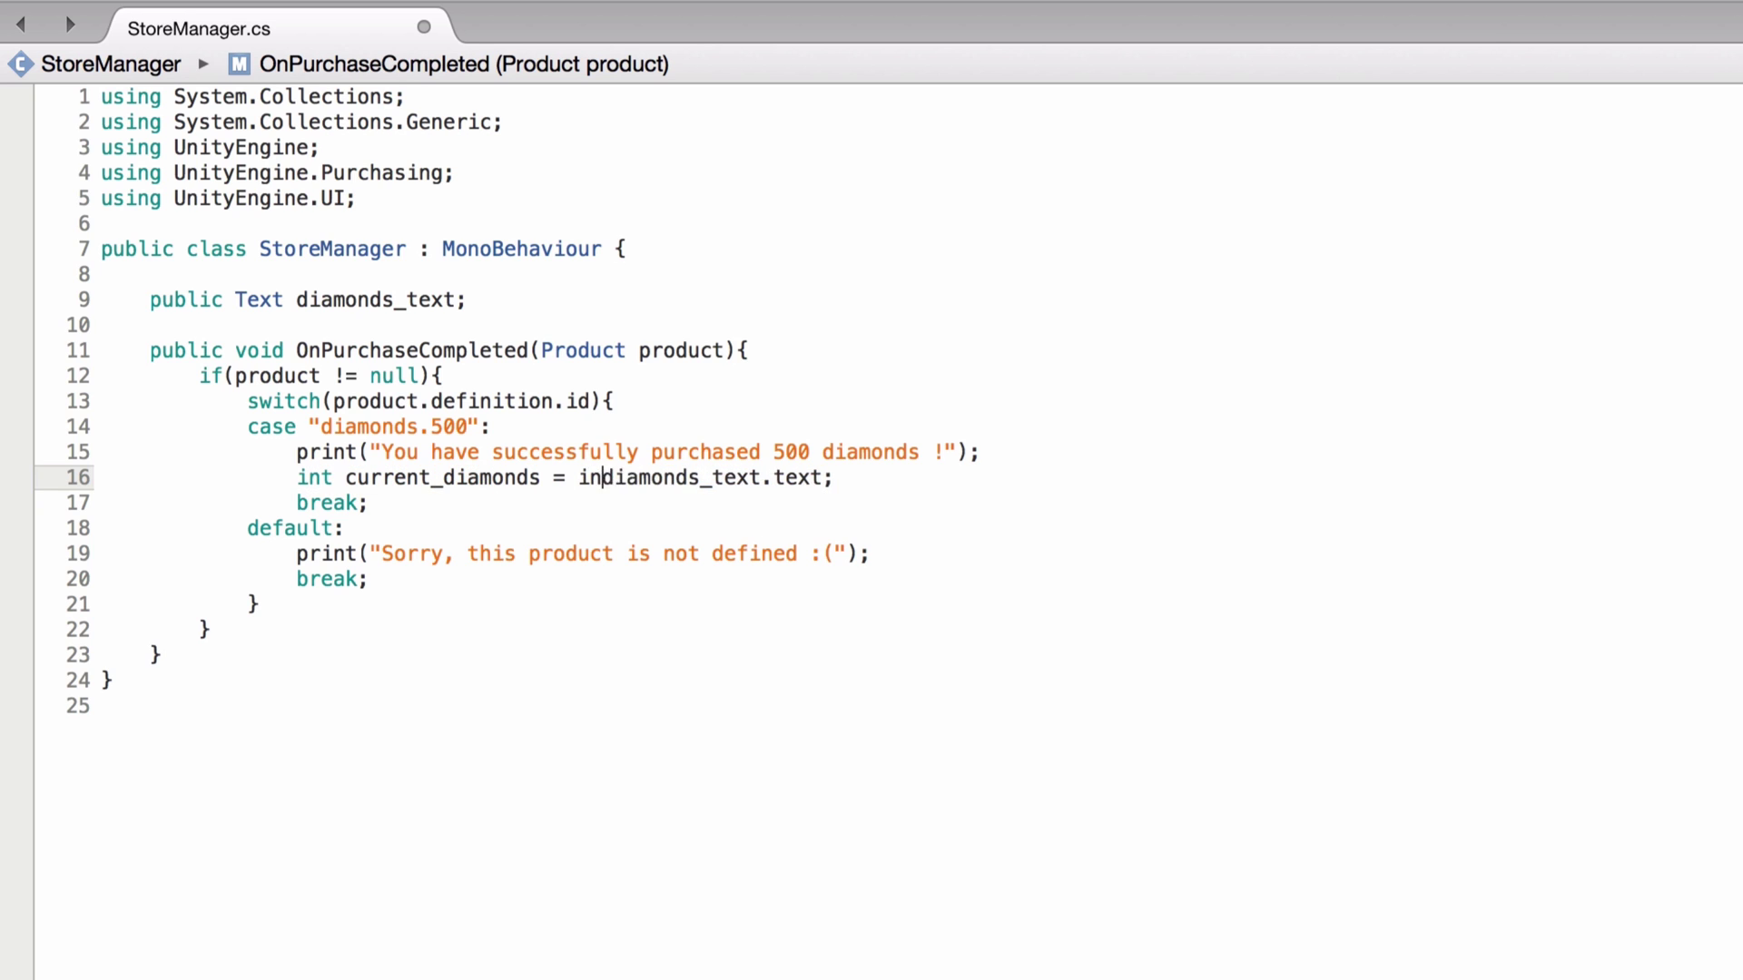
type("t.par")
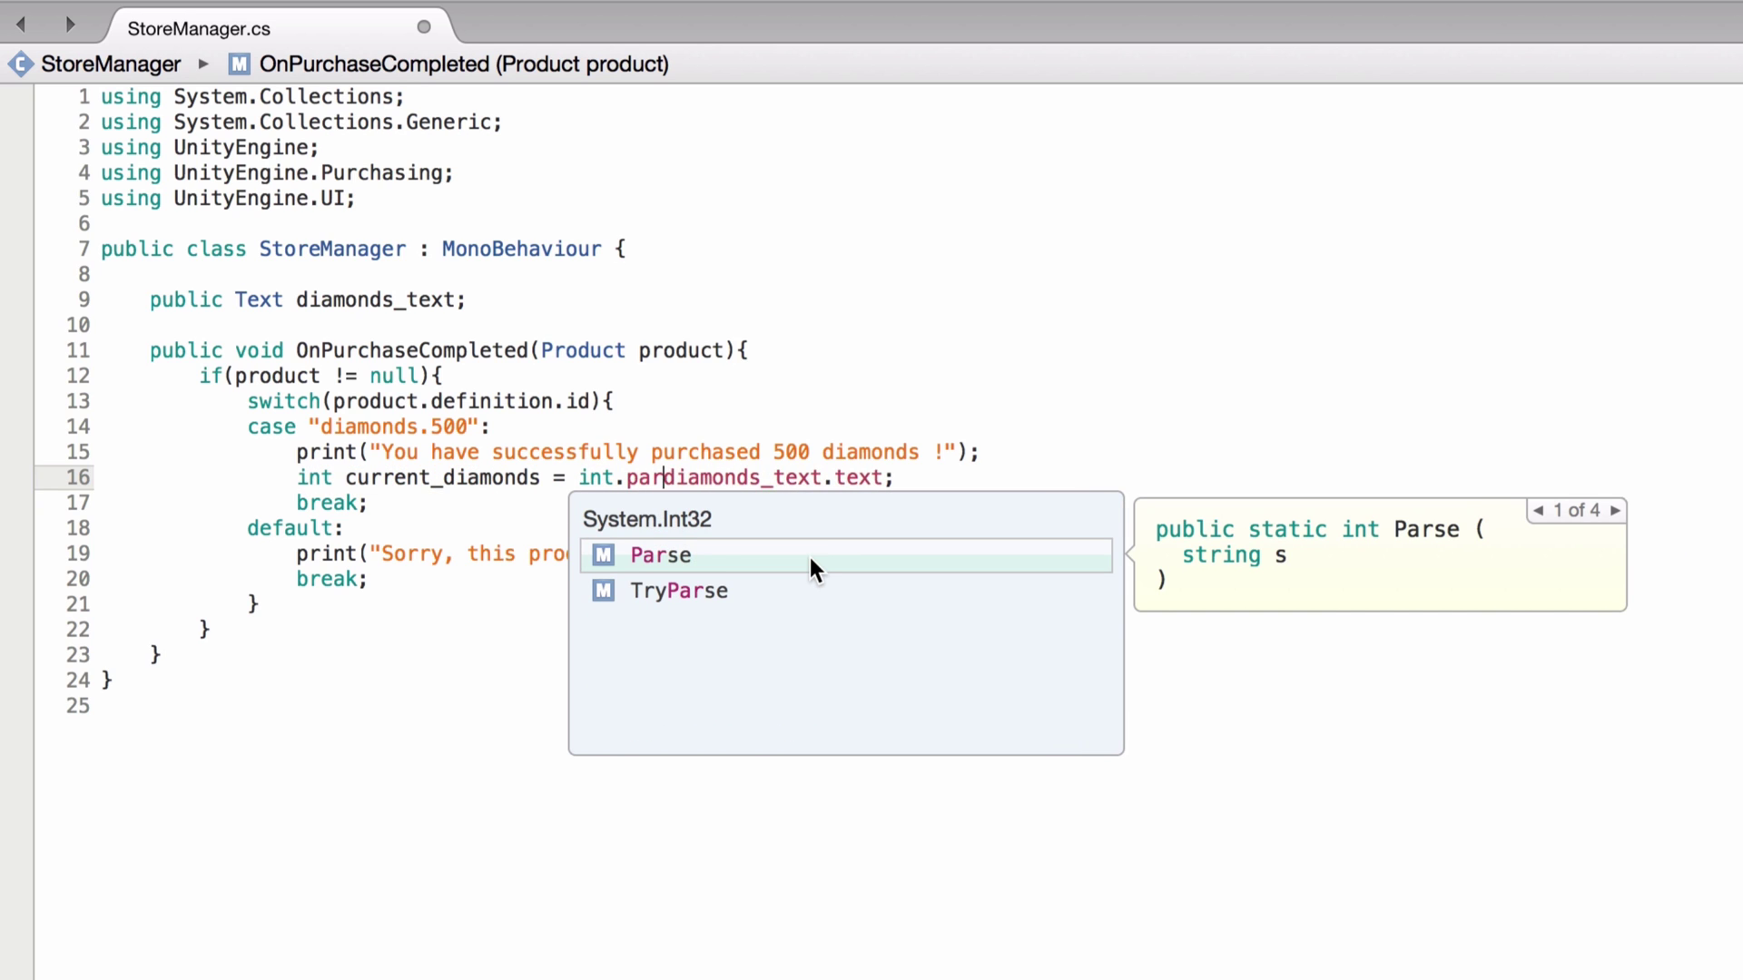
key("Return")
type("(")
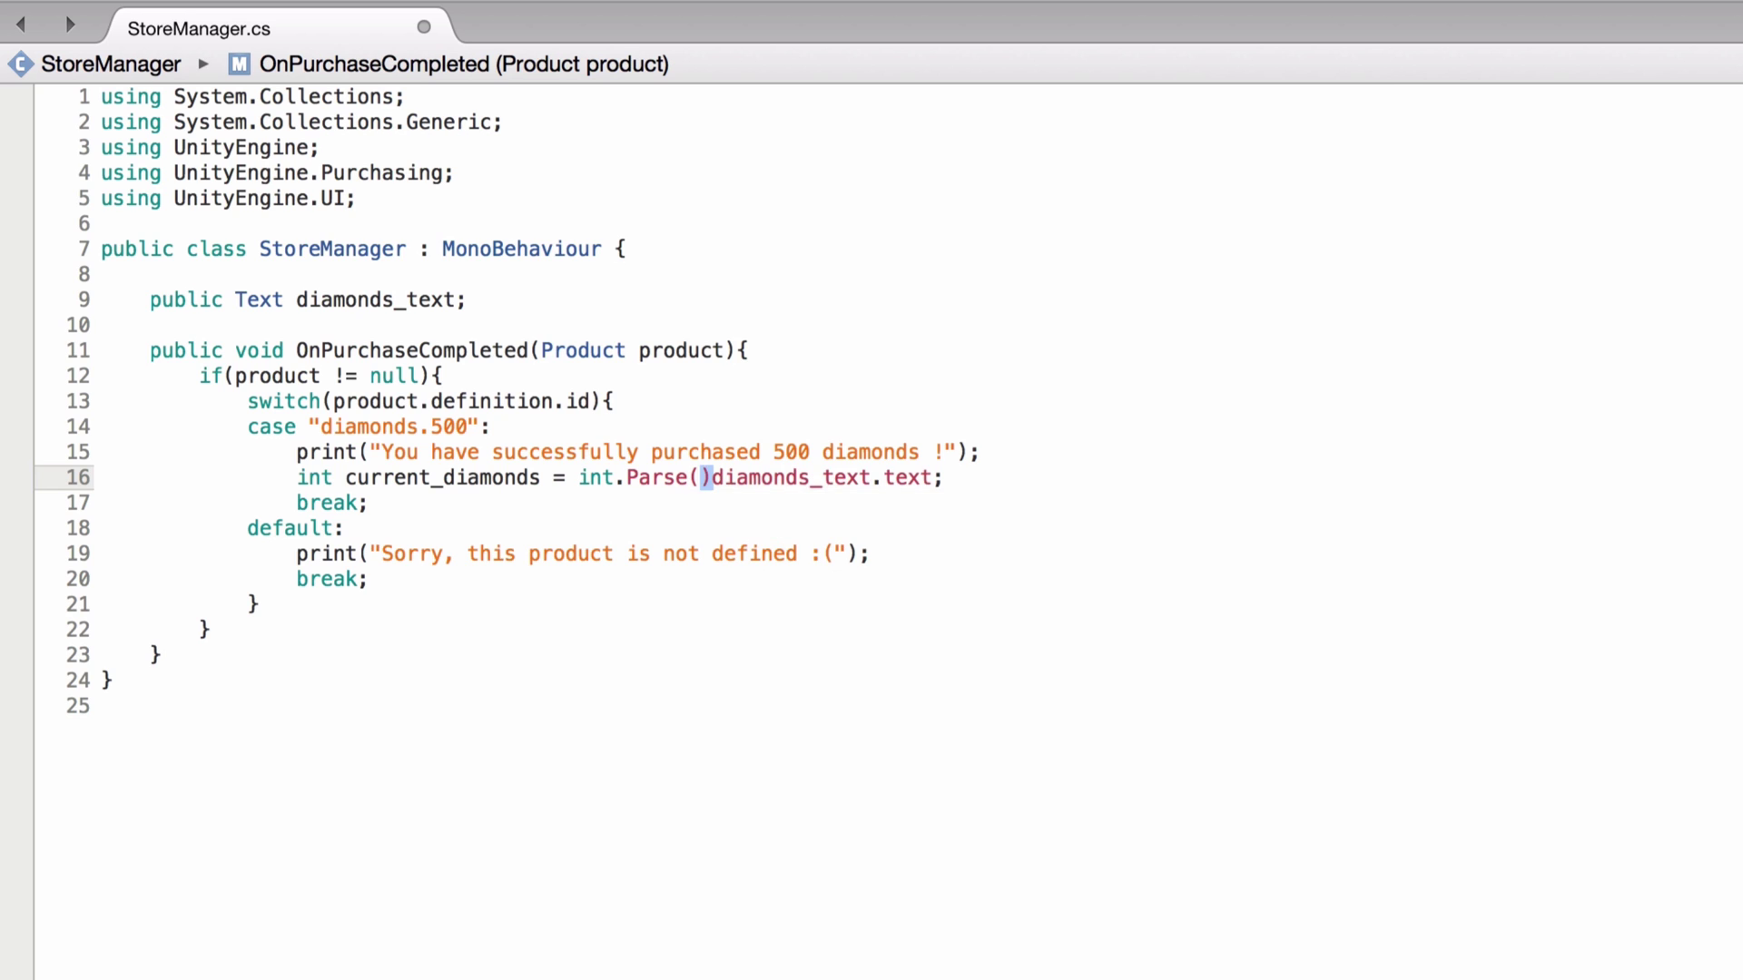
left_click(933, 478)
type(")")
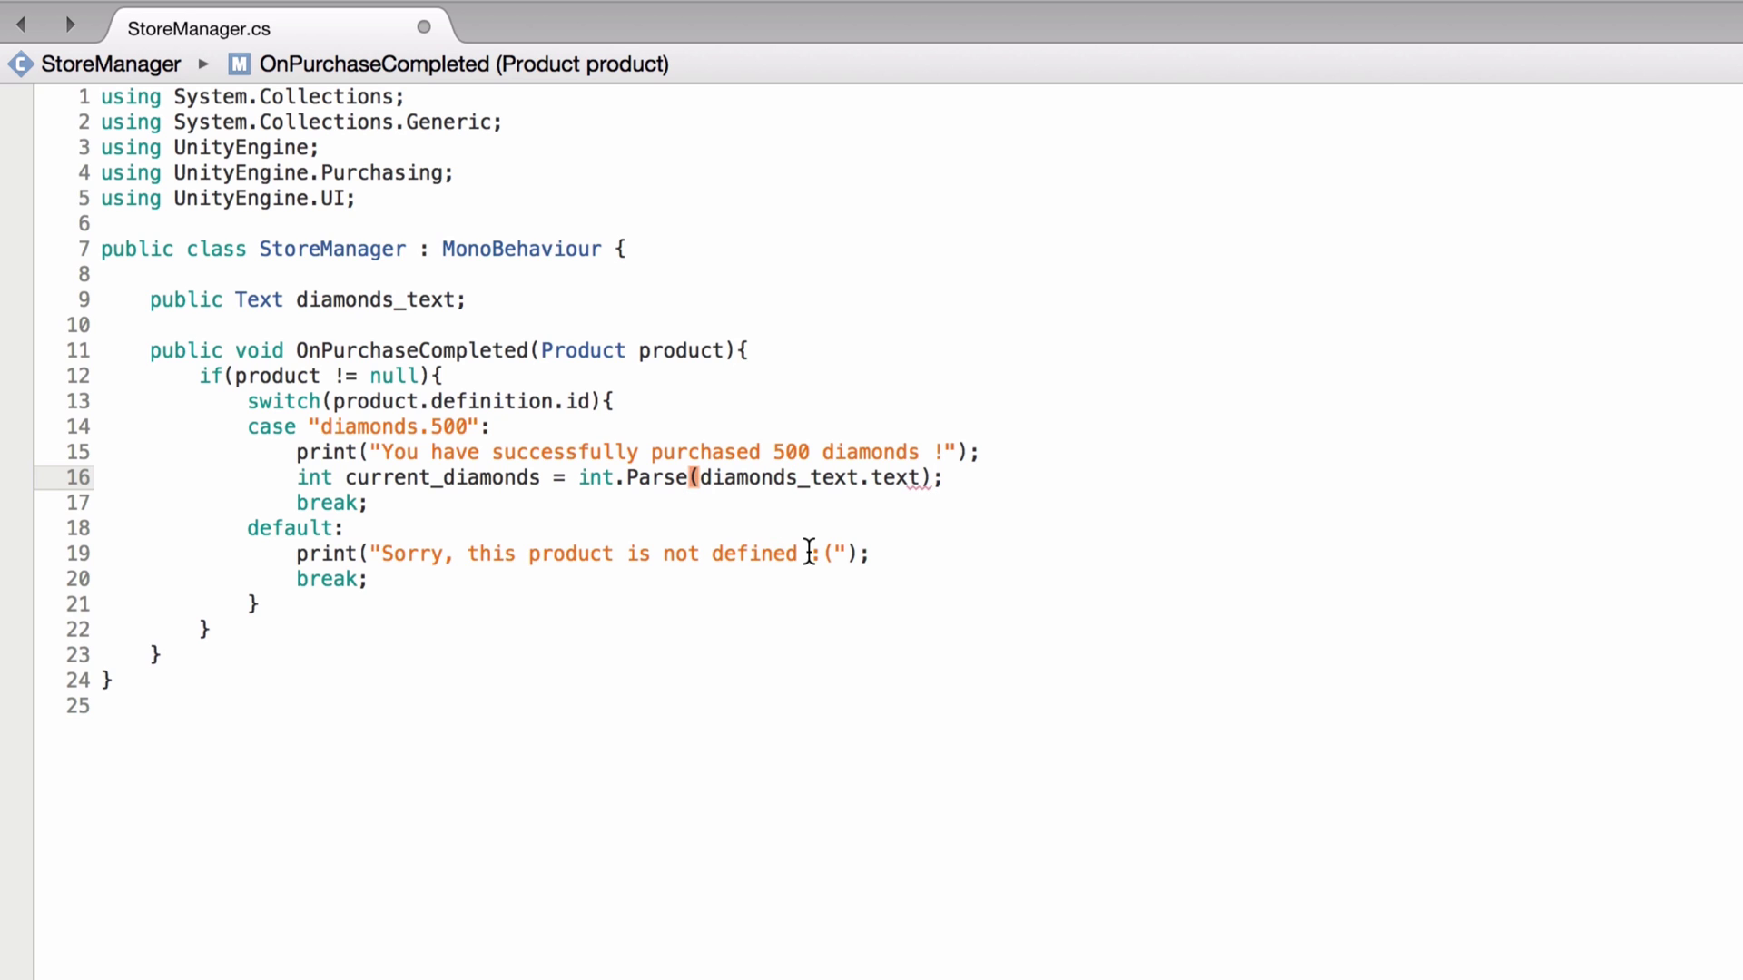
left_click(826, 404)
left_click(973, 480)
Step: Add 'diamonds_text.text = (current_diamonds + 500).ToString();' after the parse line
key("Return")
type("diam")
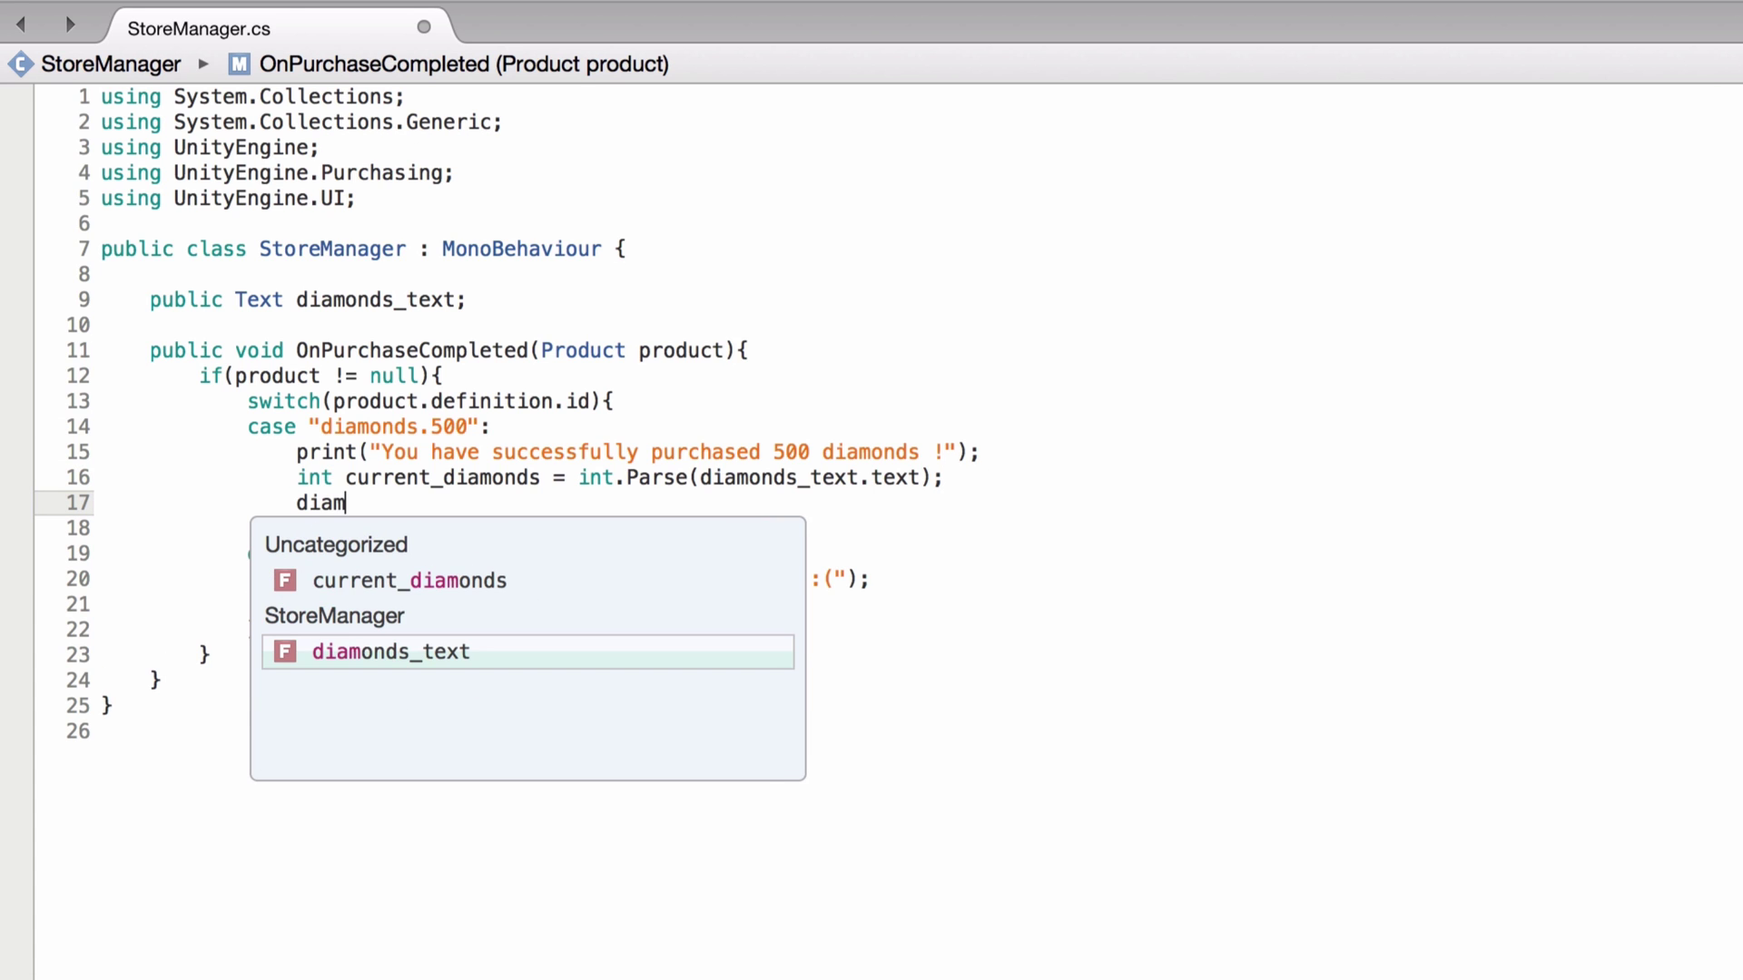
key("Return")
type(".te")
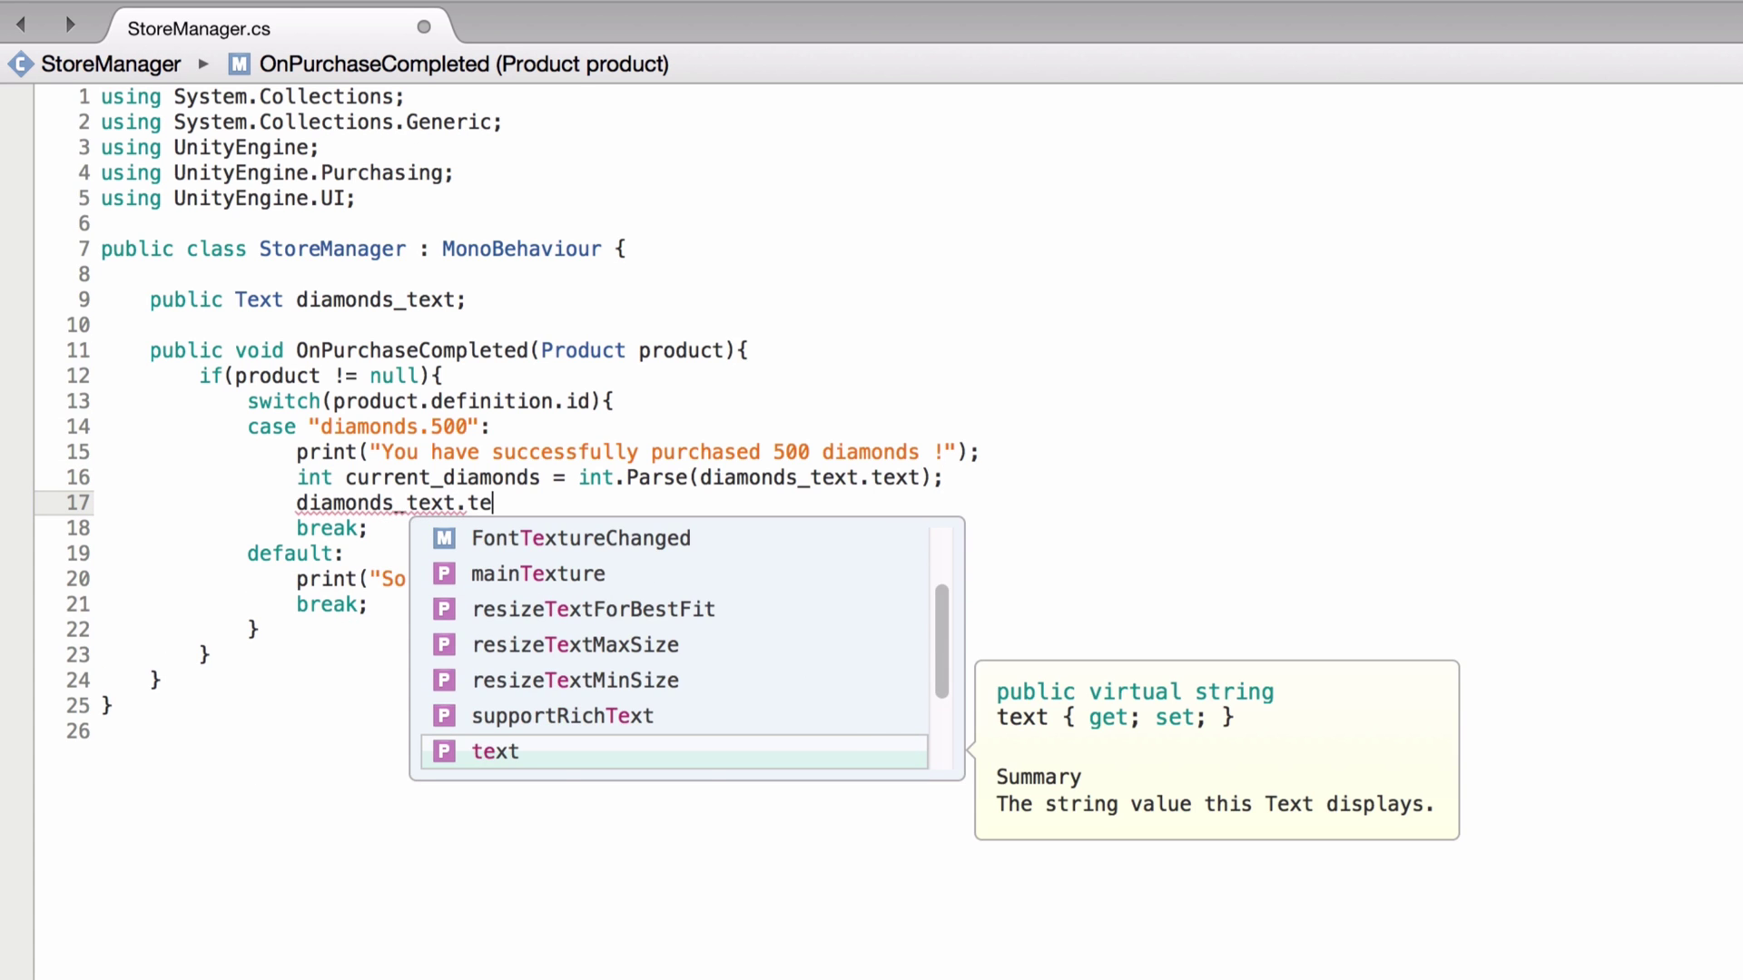
key("Return")
type("= (")
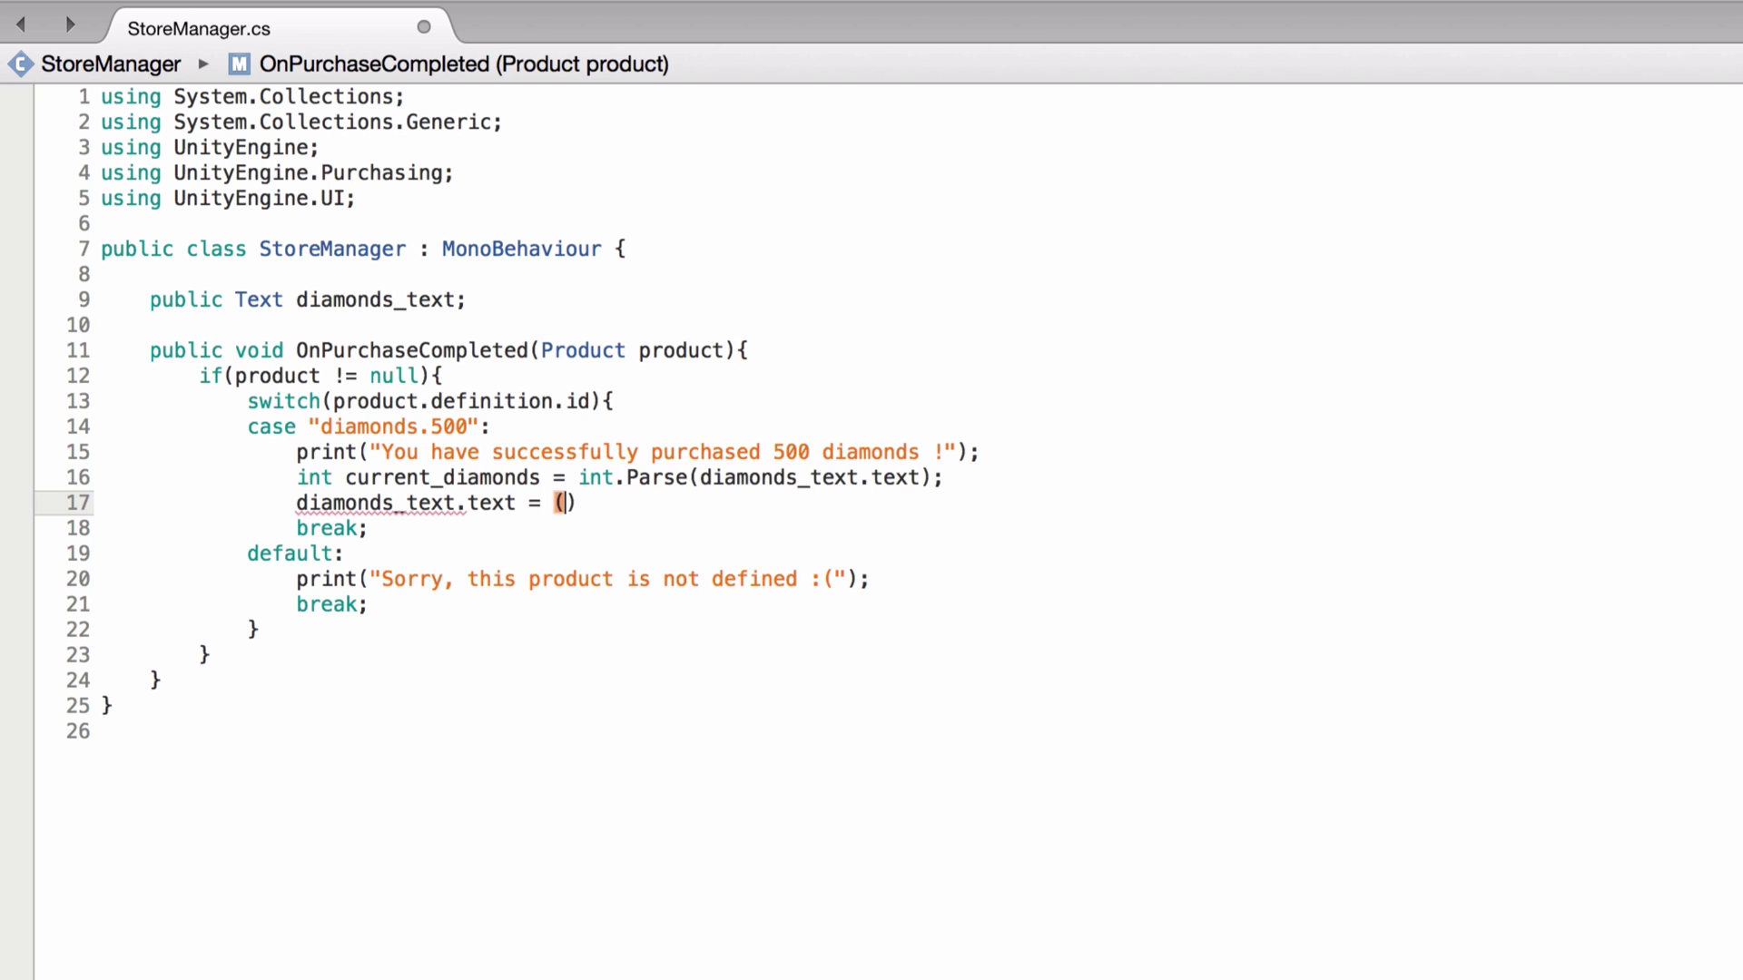
type("curre")
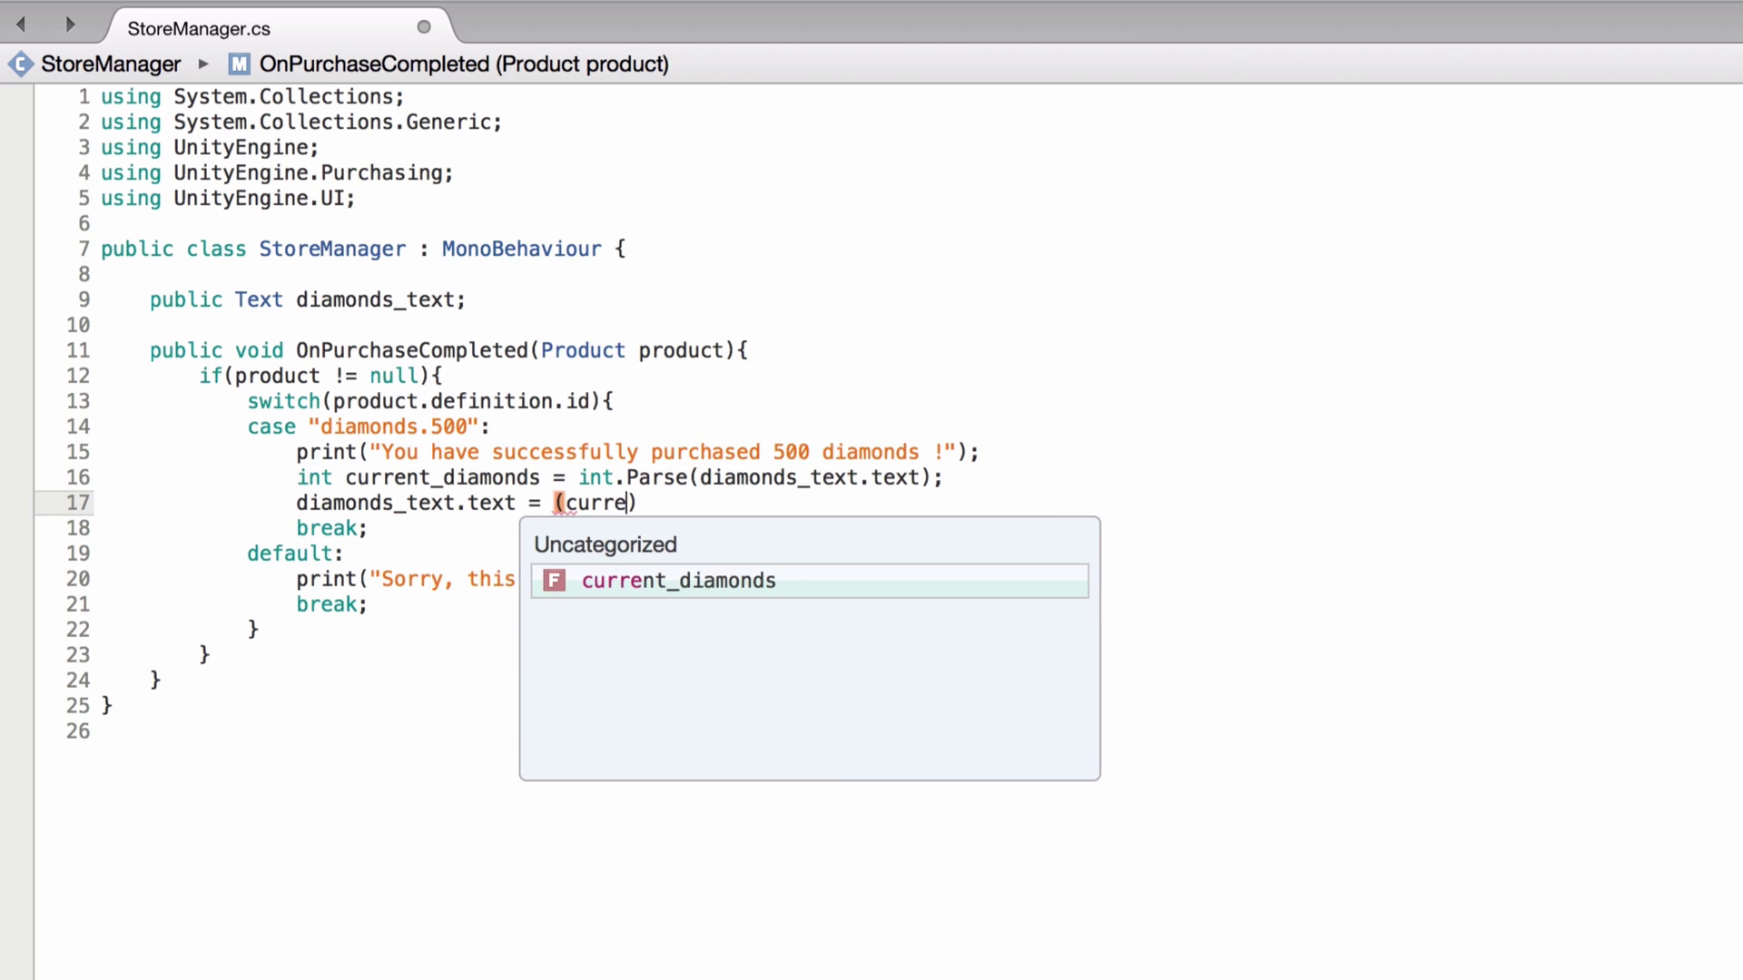
key("Return")
type("+ ")
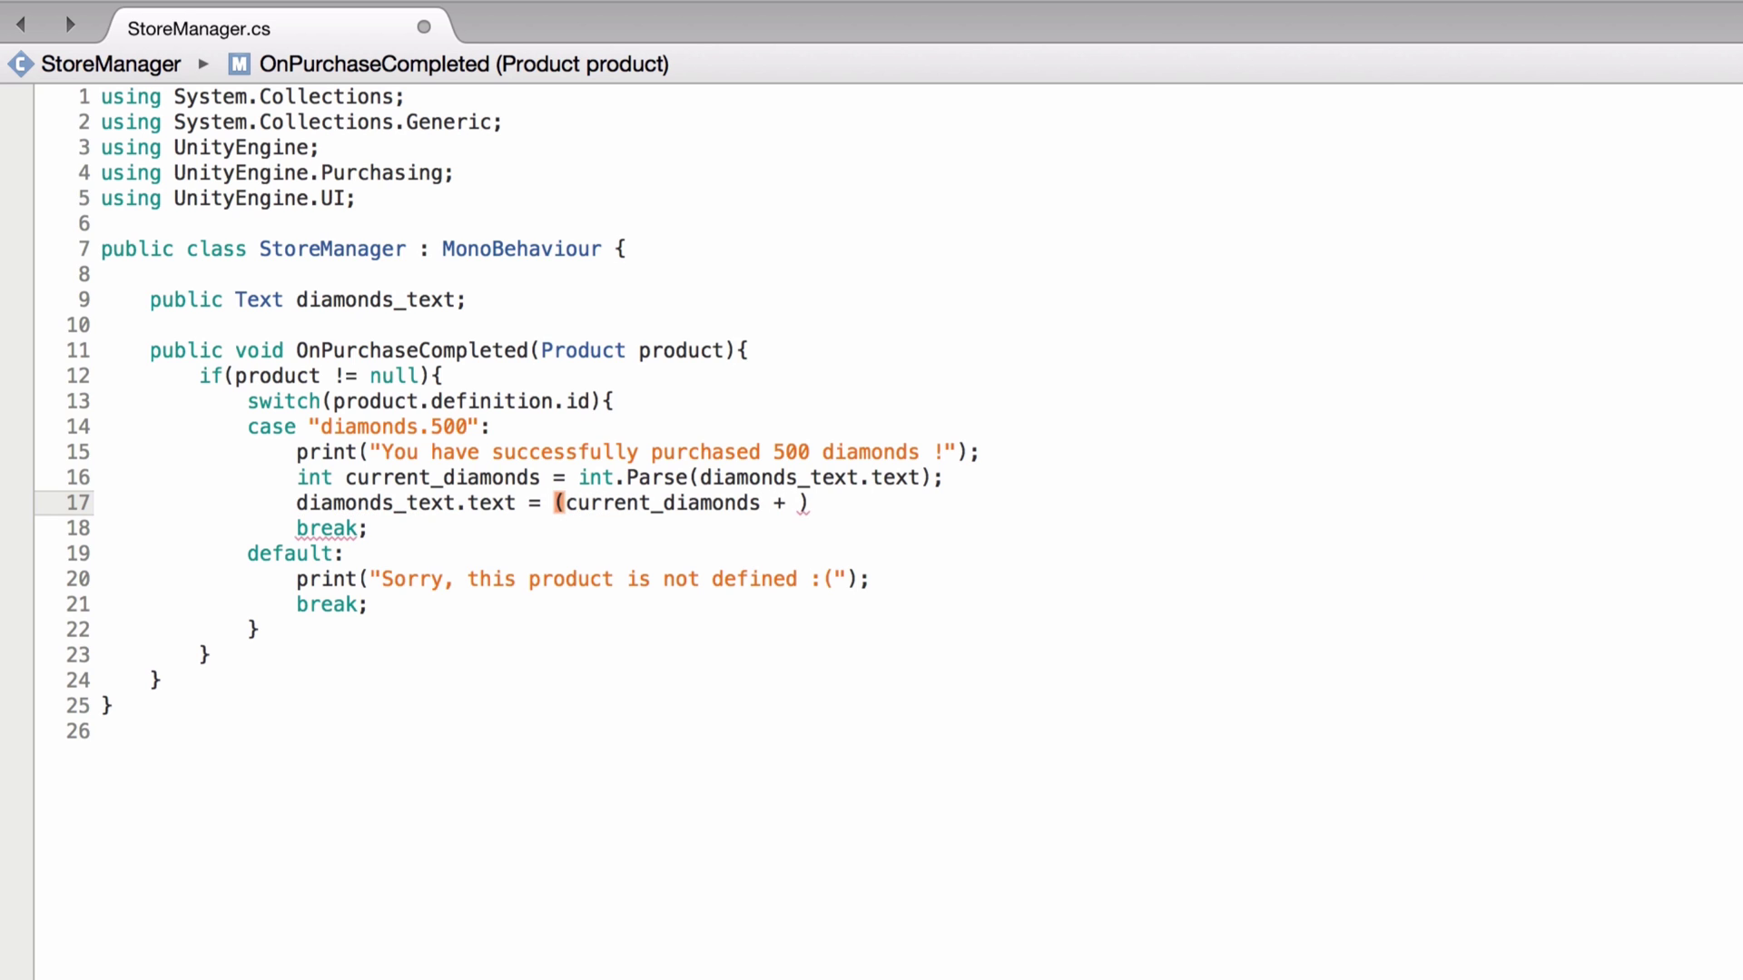
type("500);")
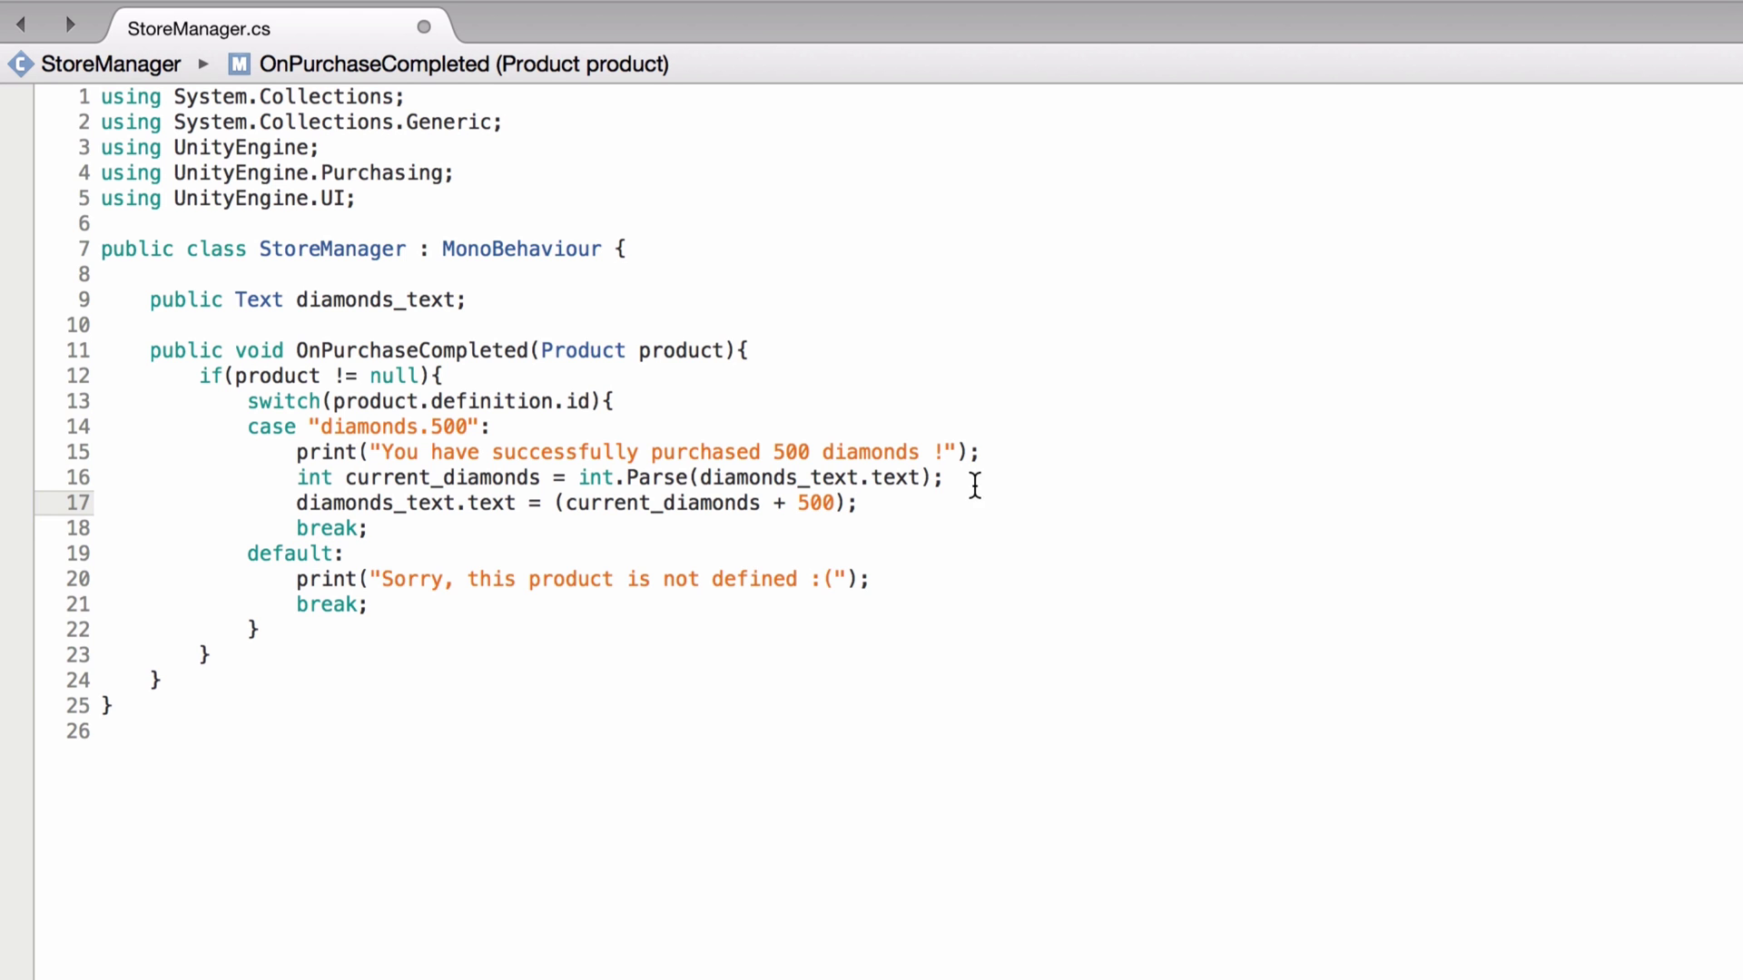
key("Left")
type(".to")
key("Return")
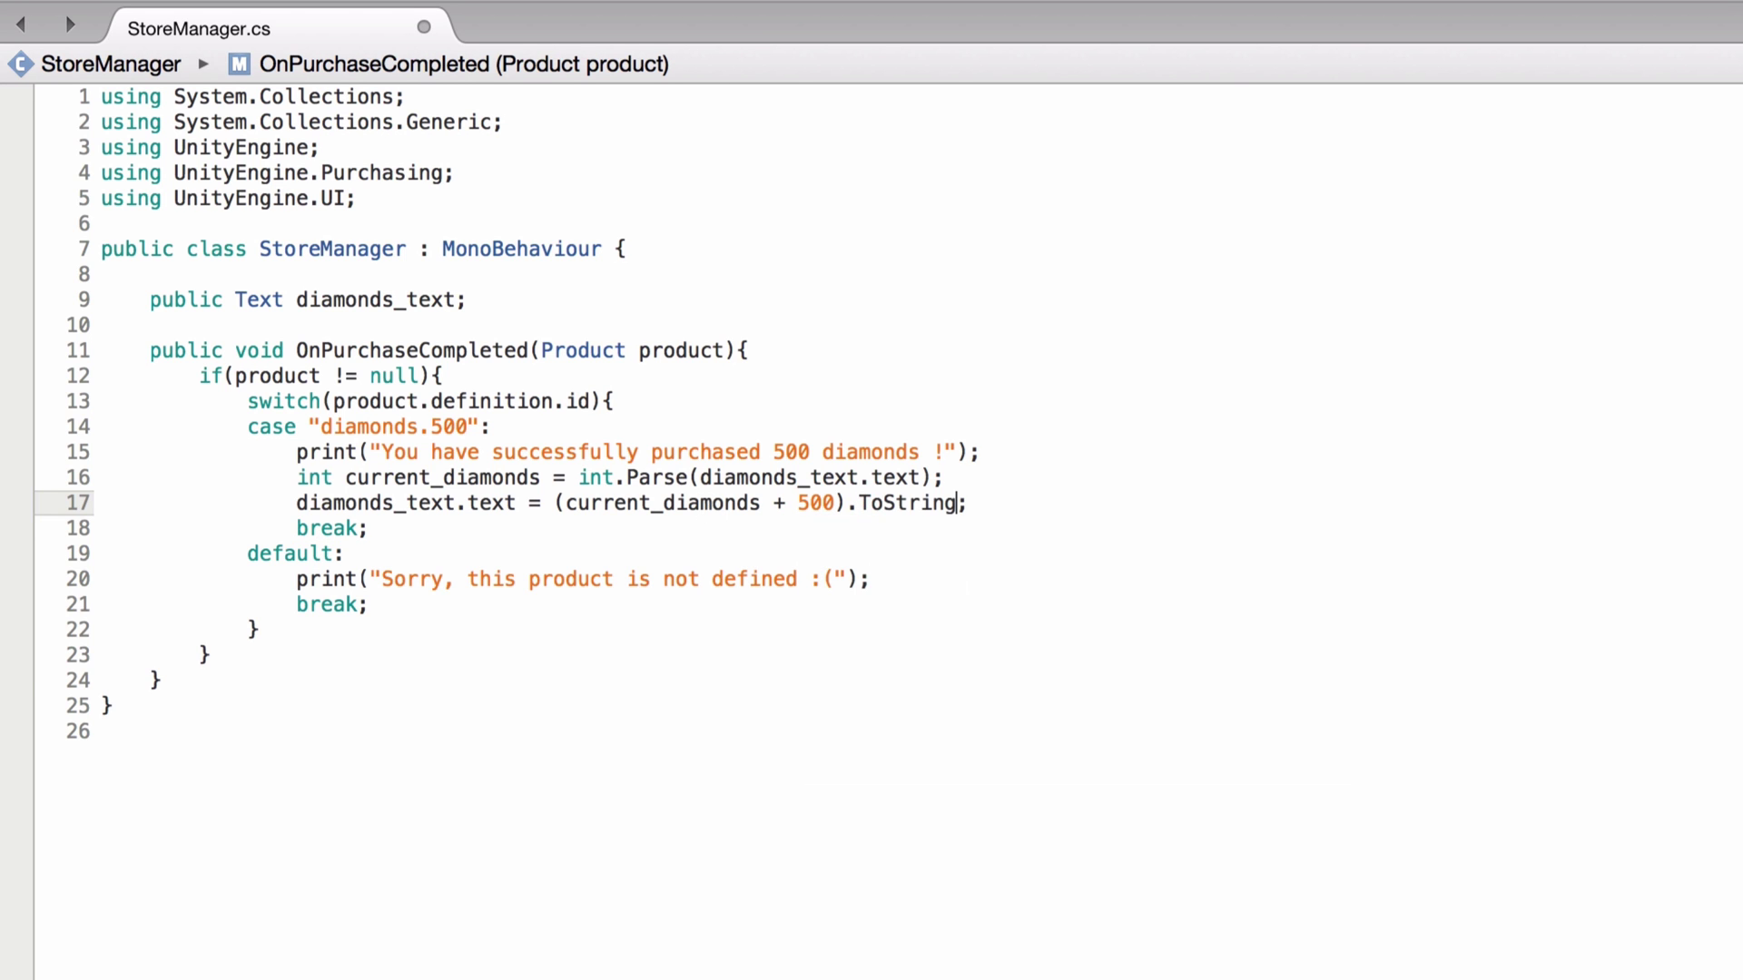
Step: Assign the Diamonds text to StoreManager's Diamonds_text field
type("()")
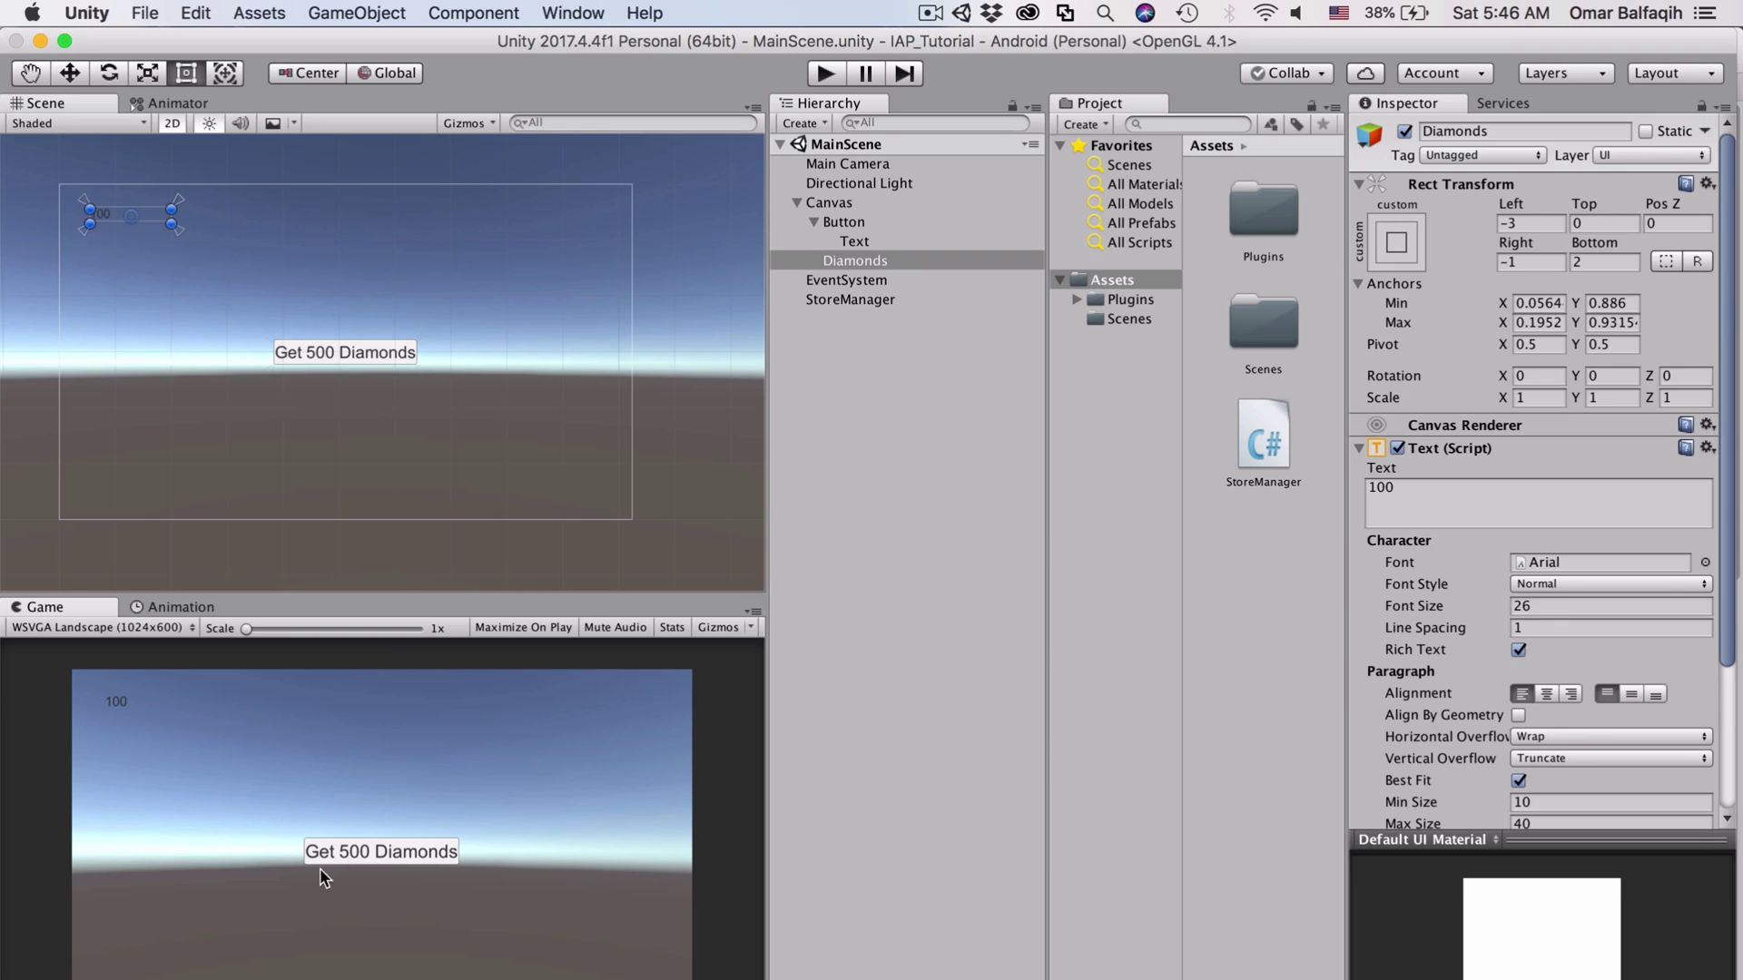
left_click(851, 300)
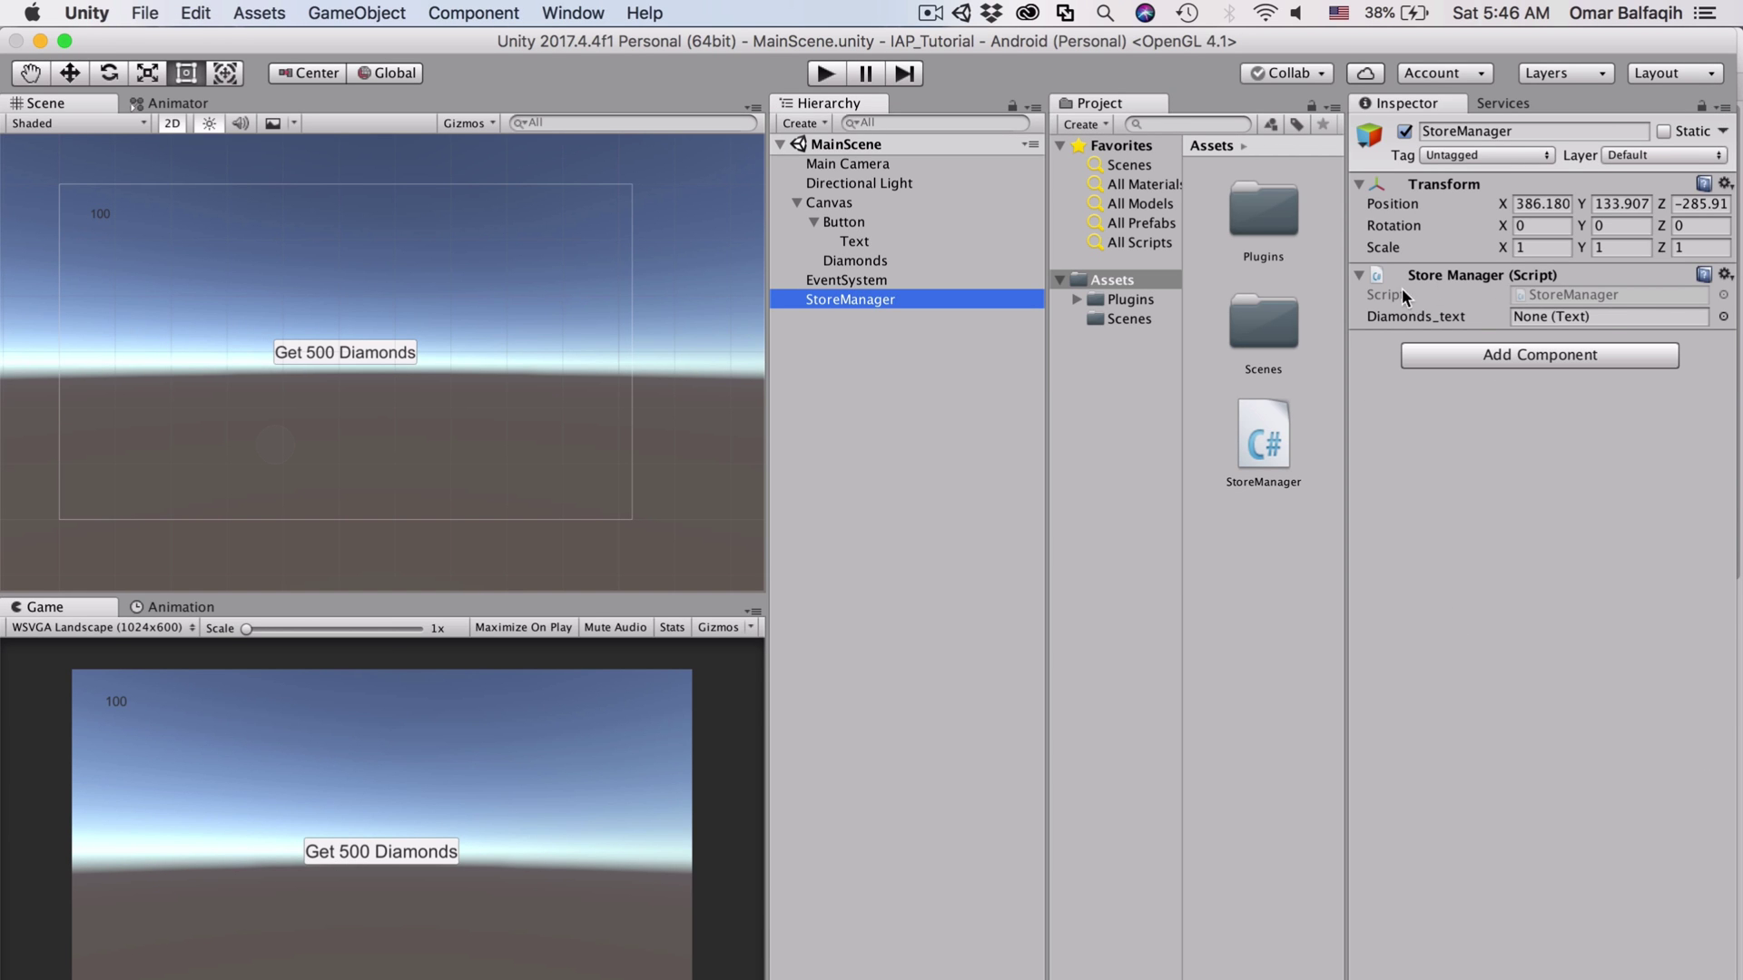
left_click_drag(854, 261, 1580, 325)
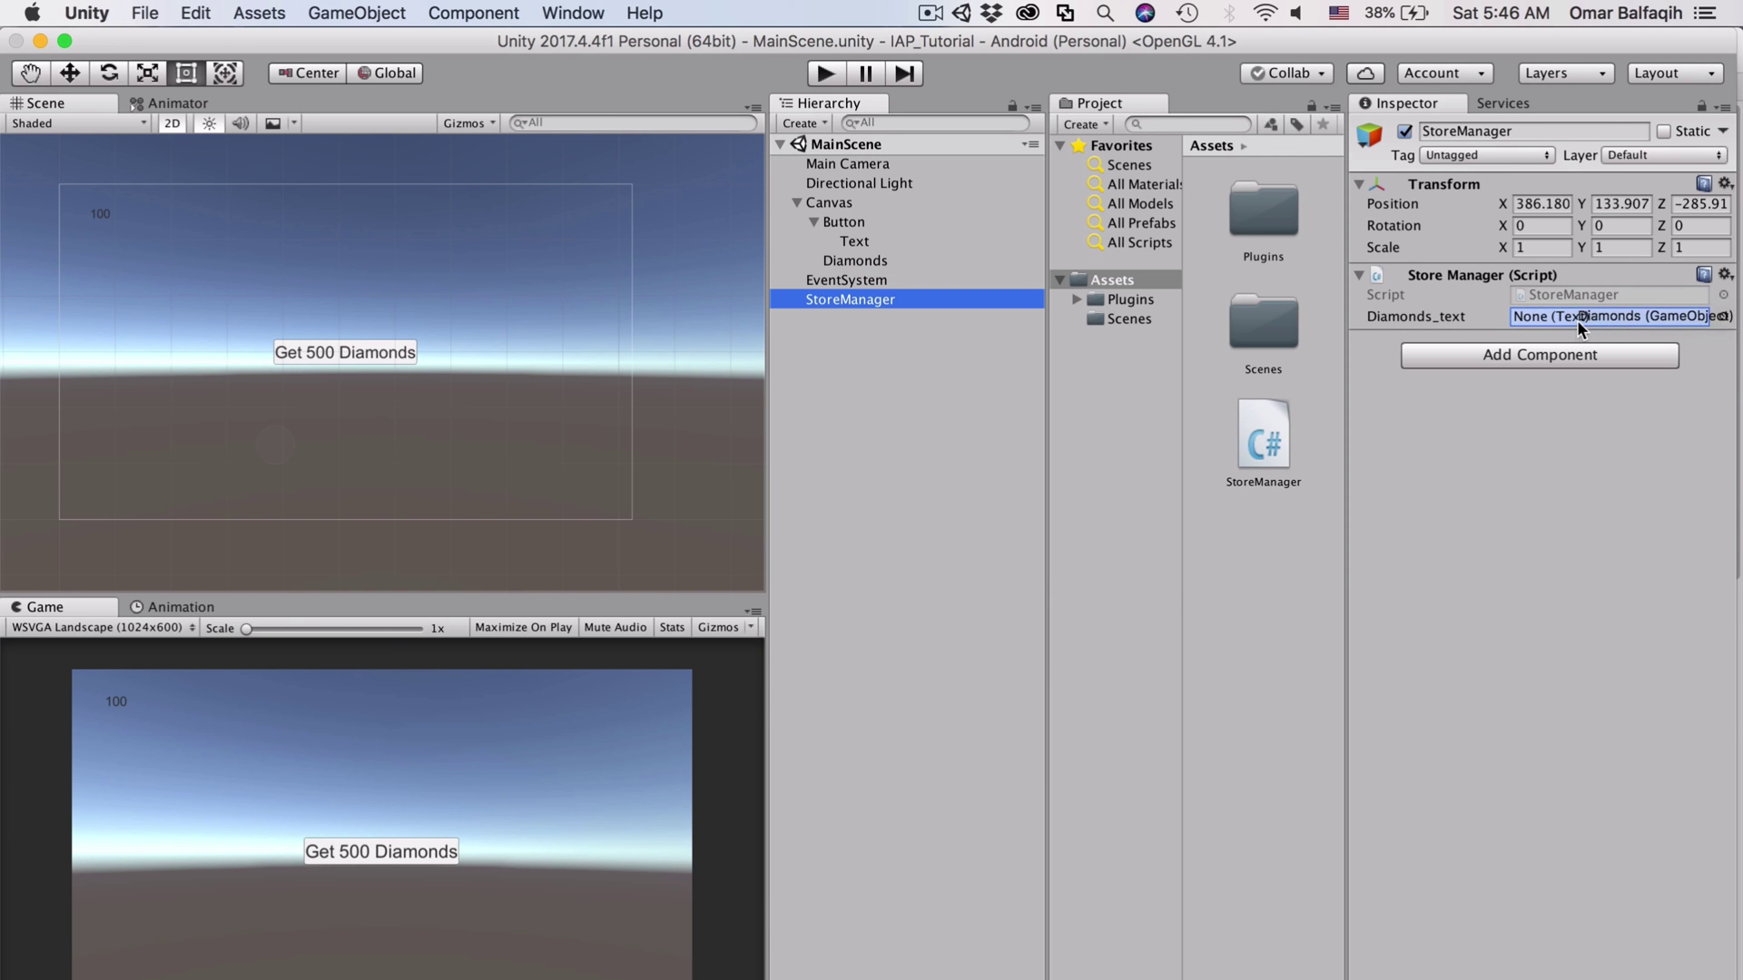
Step: In Play mode, make three 500-diamond test purchases, raising the count to 1100, then stop
left_click(824, 72)
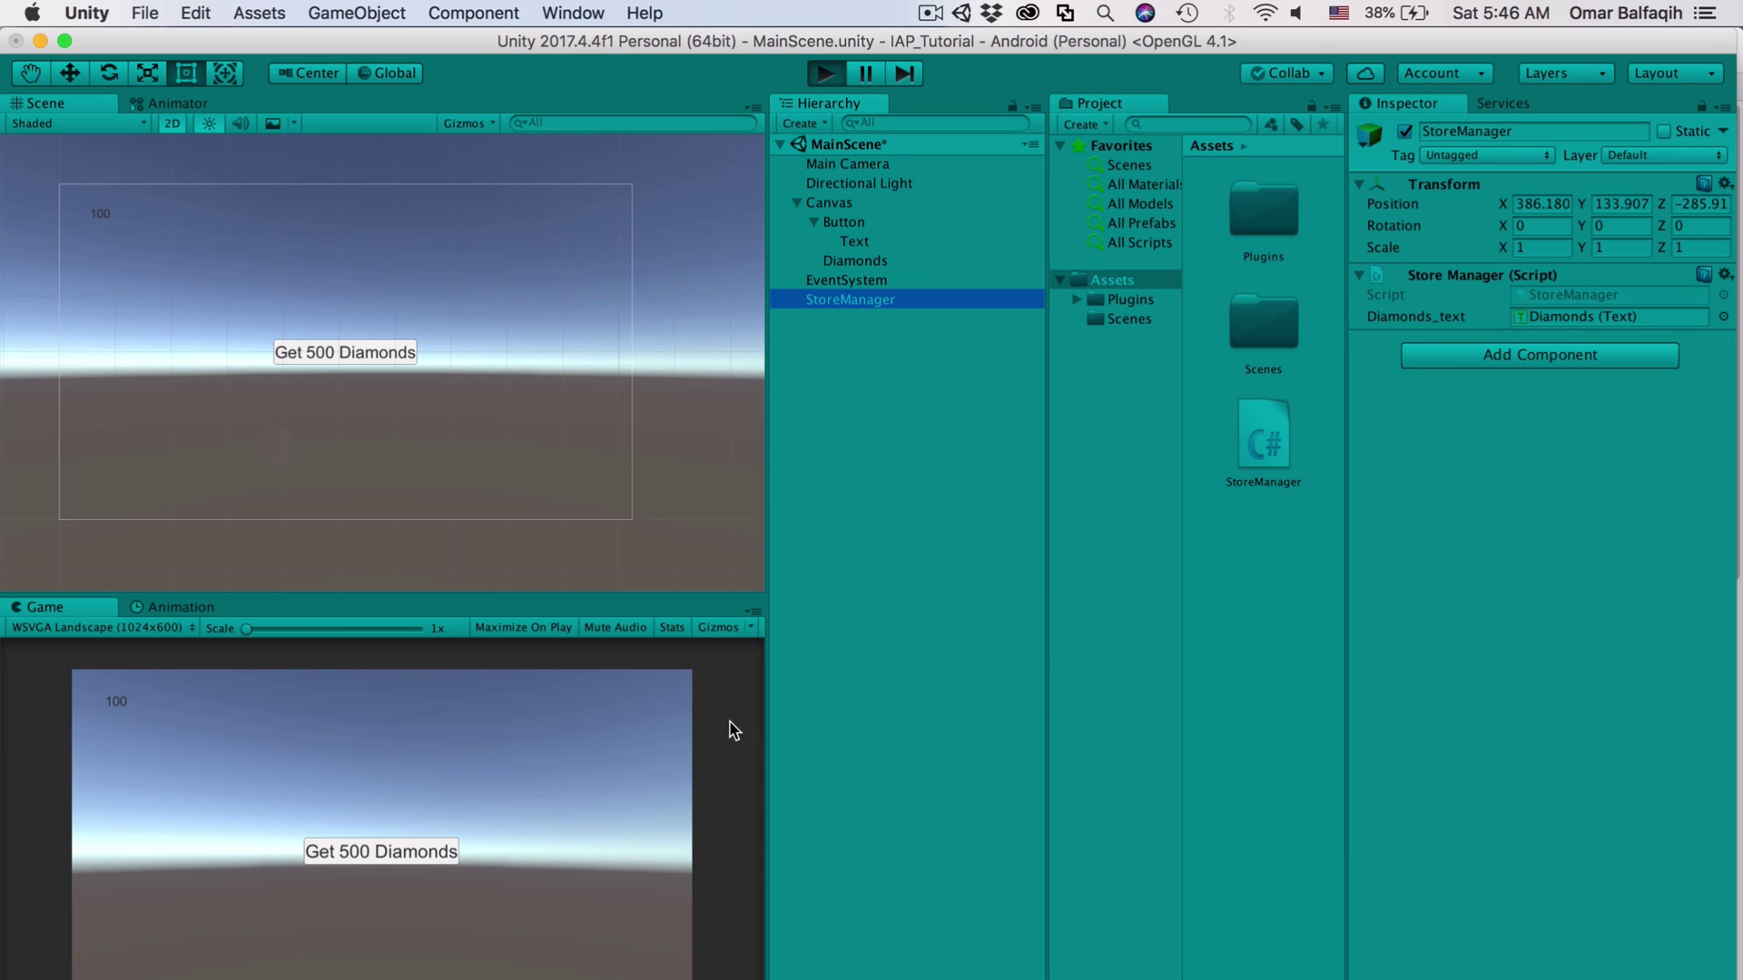
left_click(381, 856)
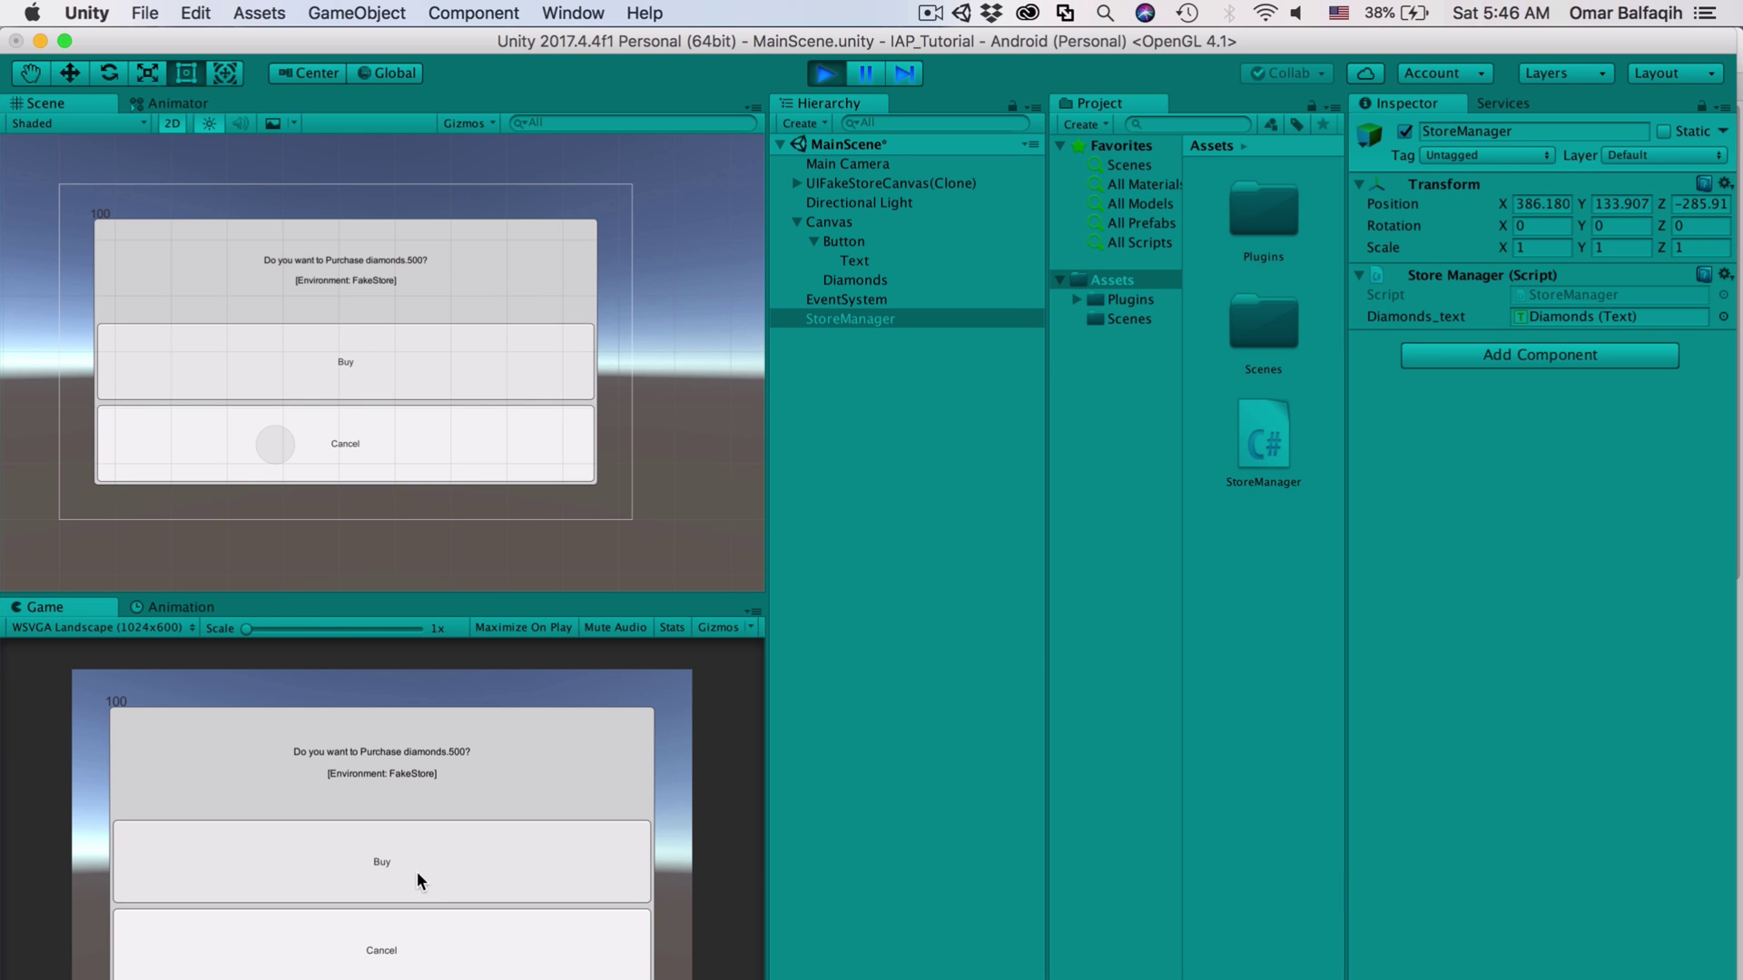
left_click(411, 868)
left_click(378, 855)
left_click(401, 864)
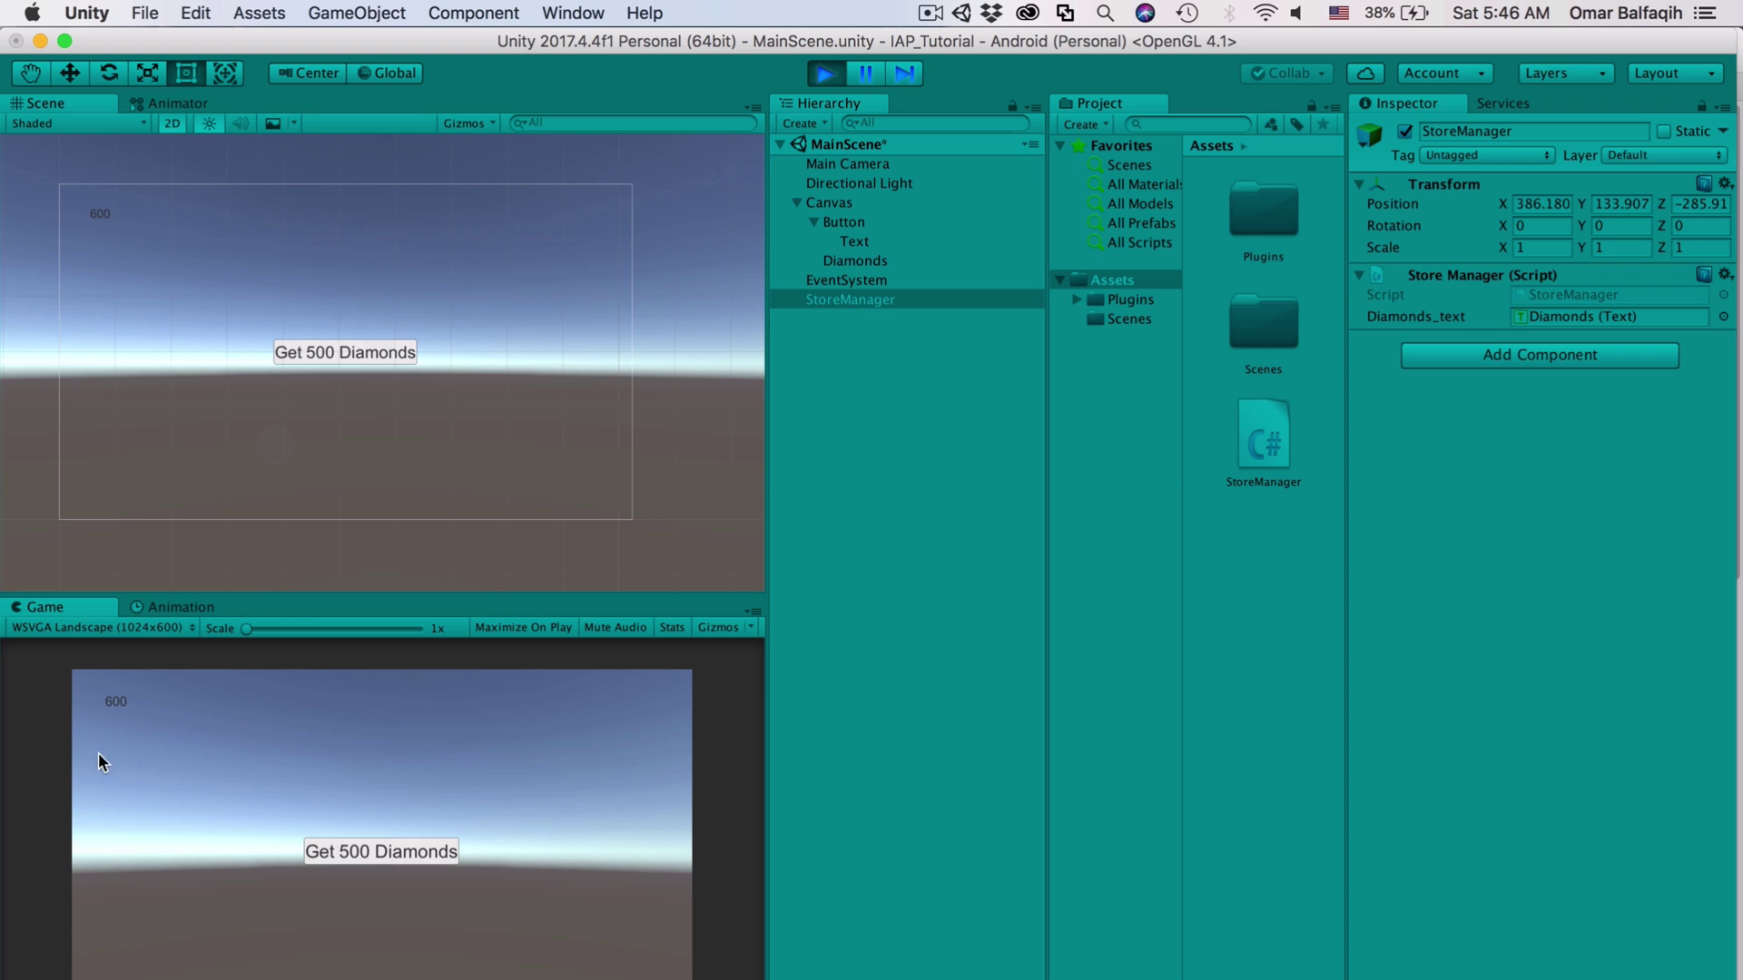
left_click(387, 855)
left_click(433, 871)
left_click(824, 76)
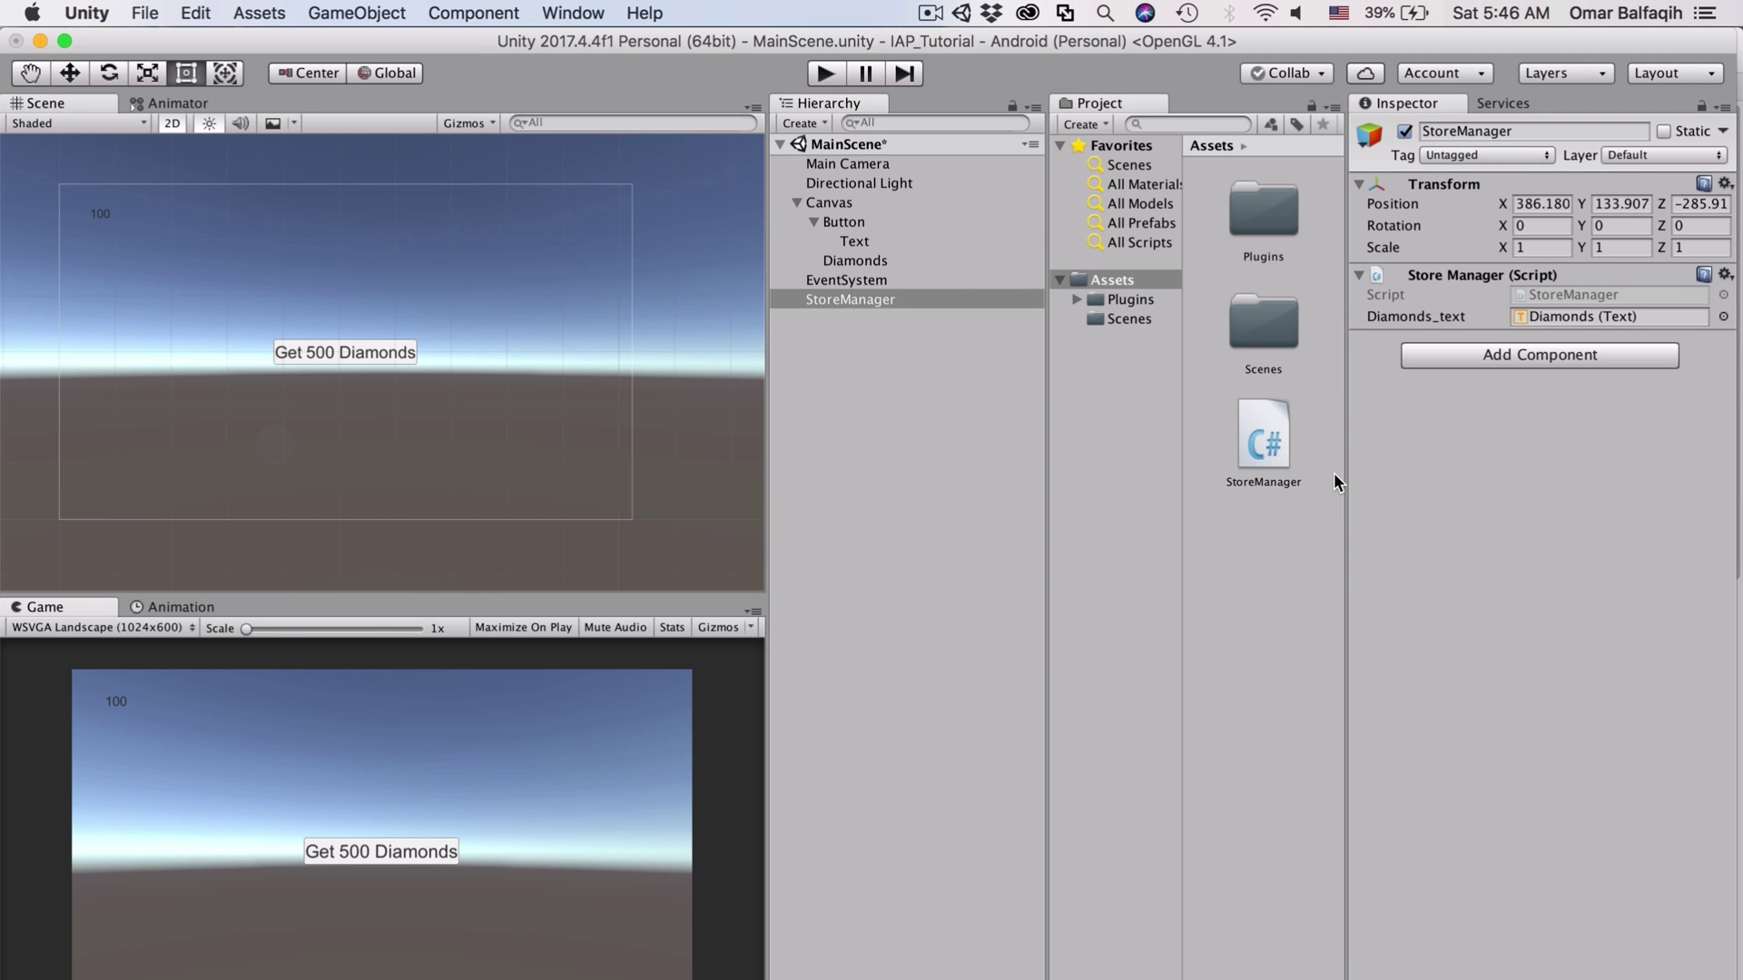
Step: Give diamonds.500 a Google Configuration price of 5 in the IAP Catalog
left_click(844, 222)
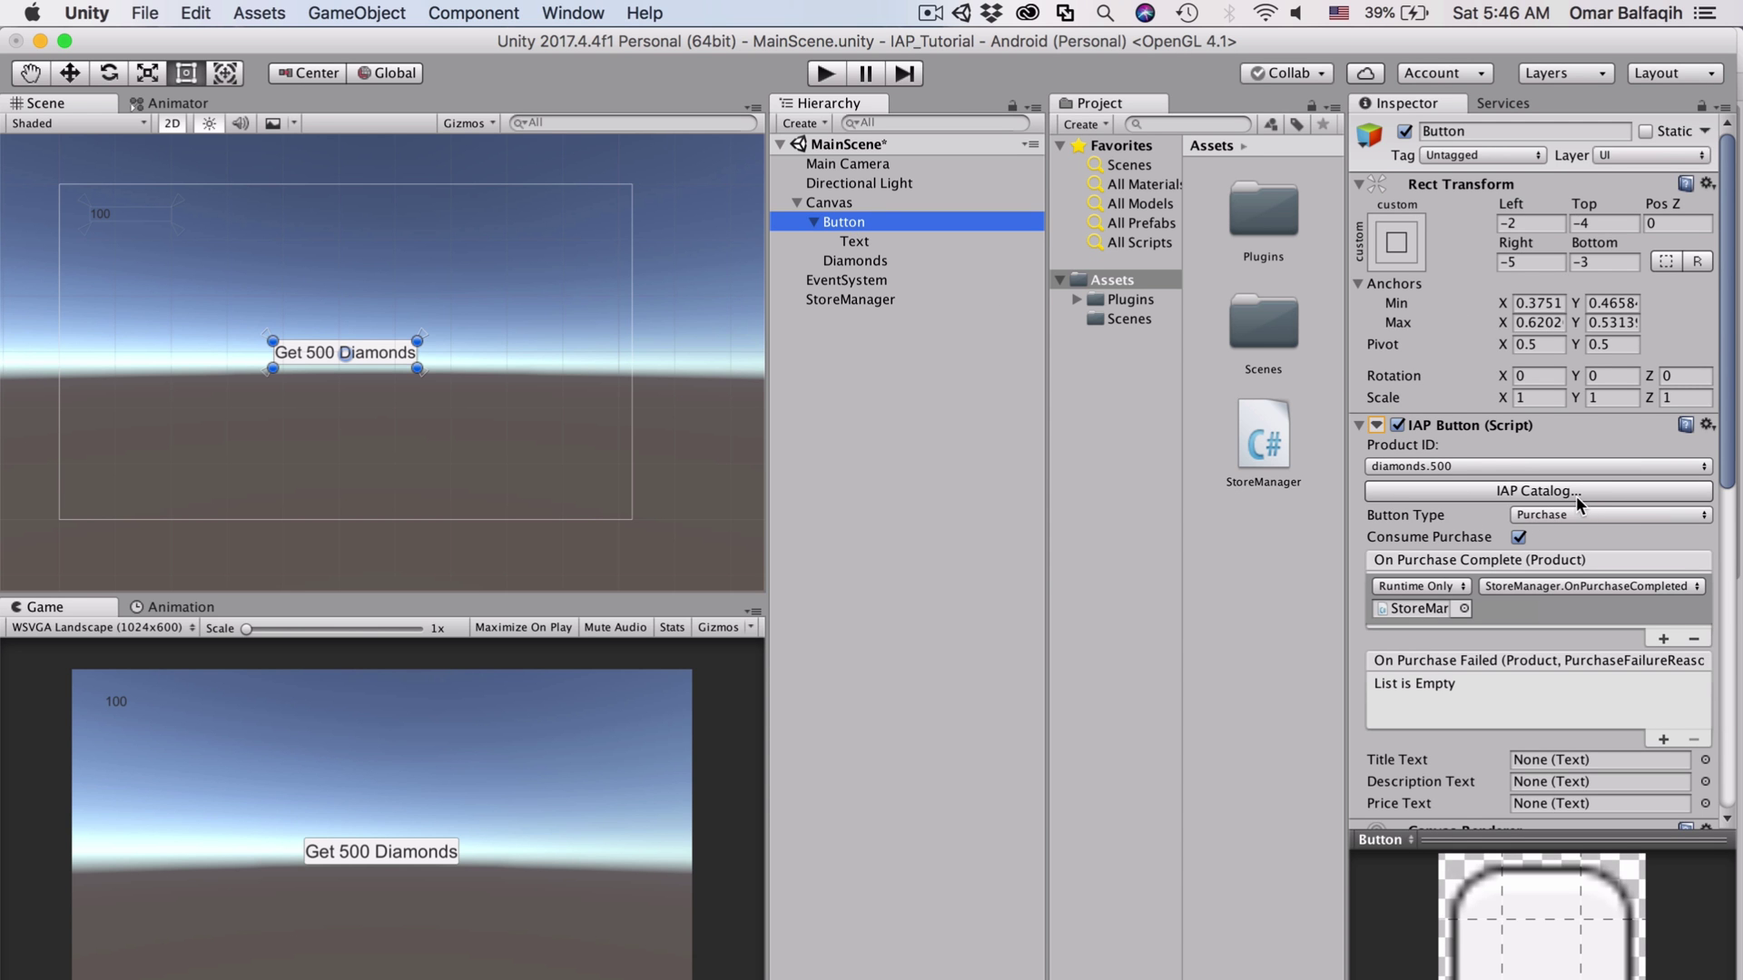
left_click(1576, 491)
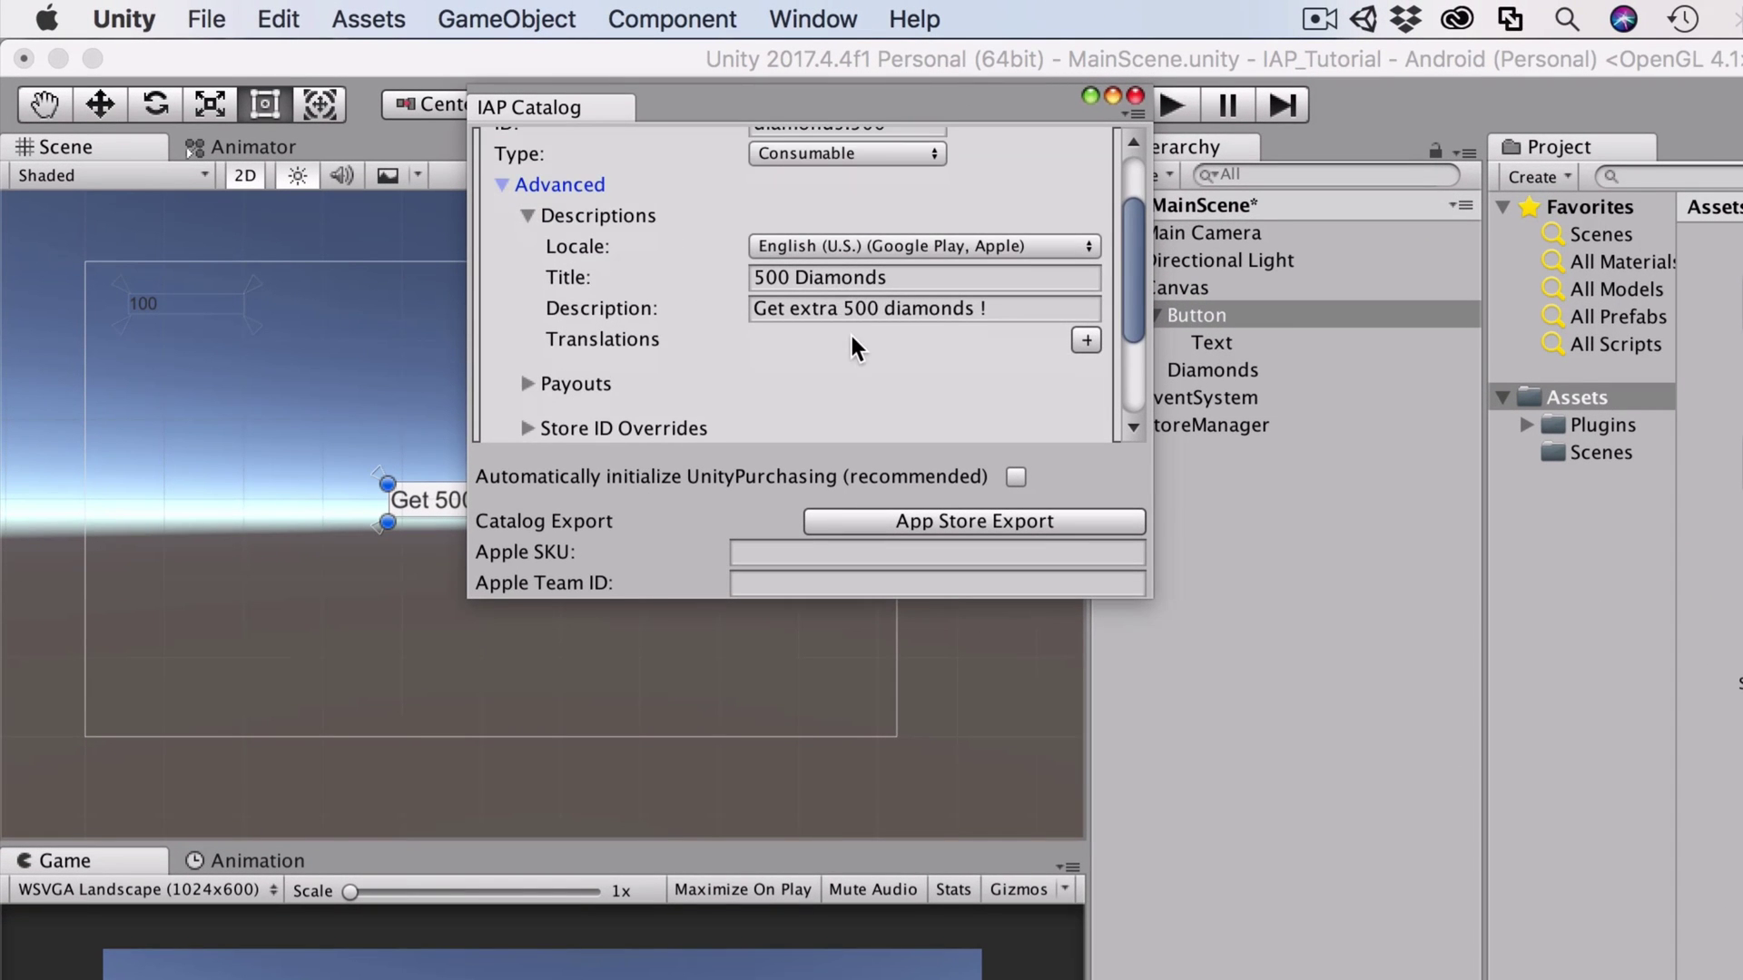
scroll(717, 322, "down", 3)
left_click(524, 385)
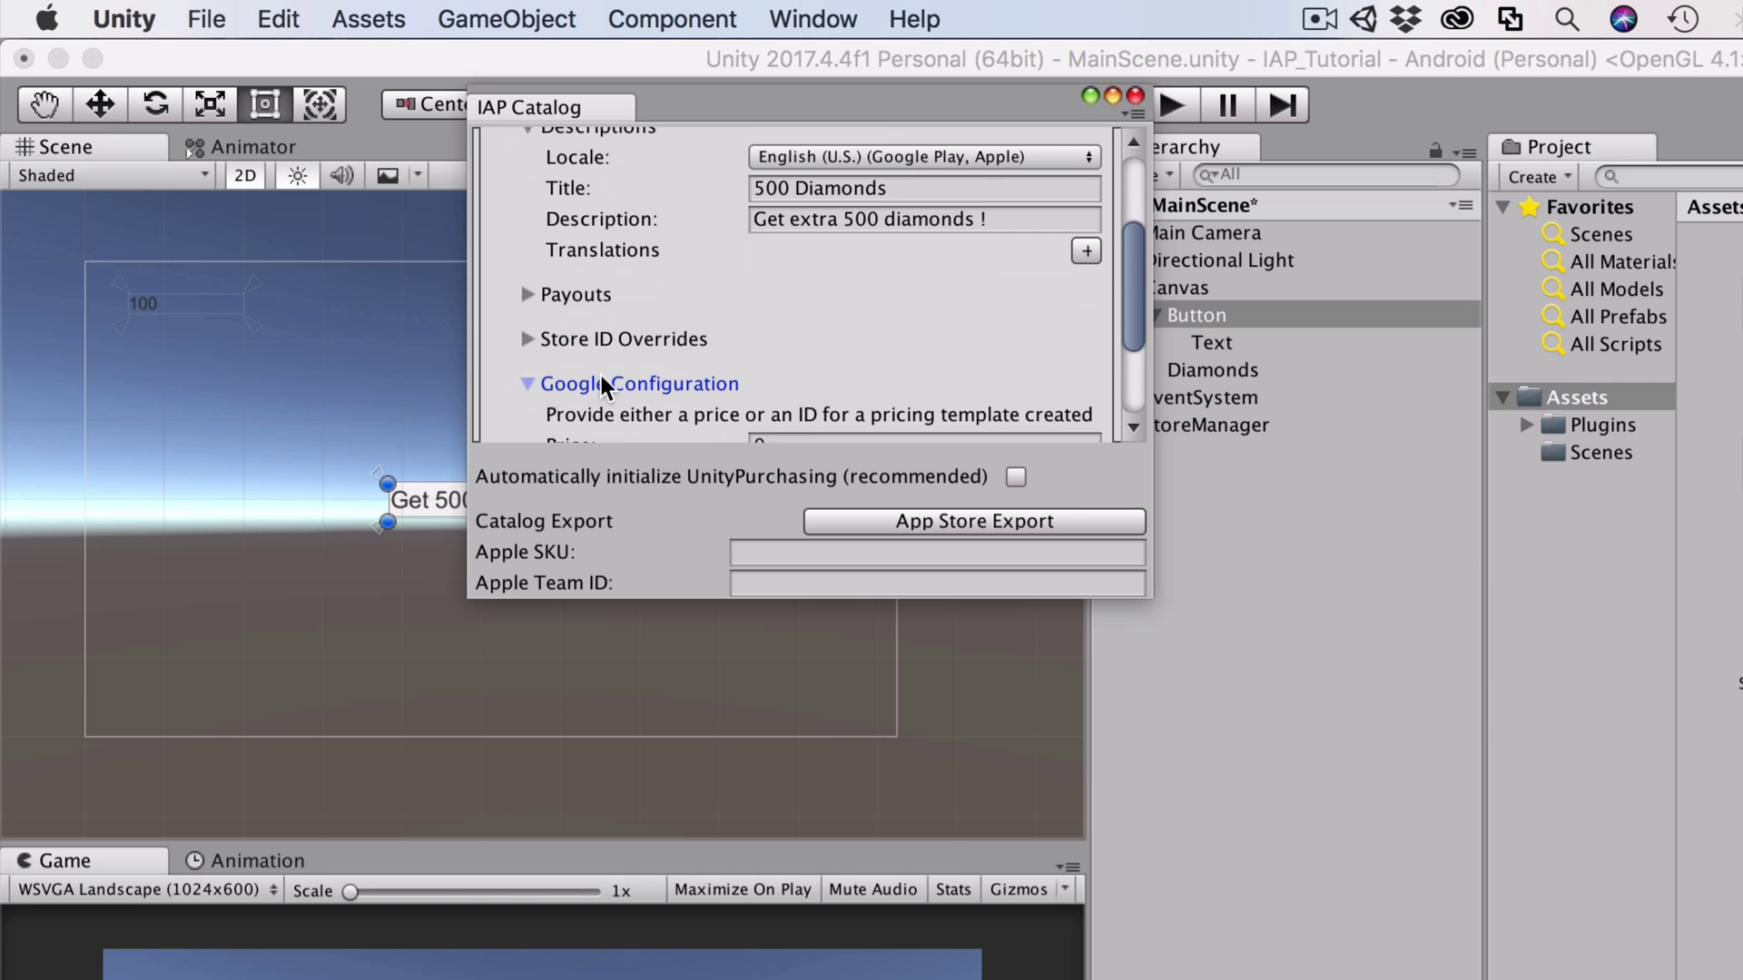
scroll(626, 374, "down", 3)
left_click(768, 336)
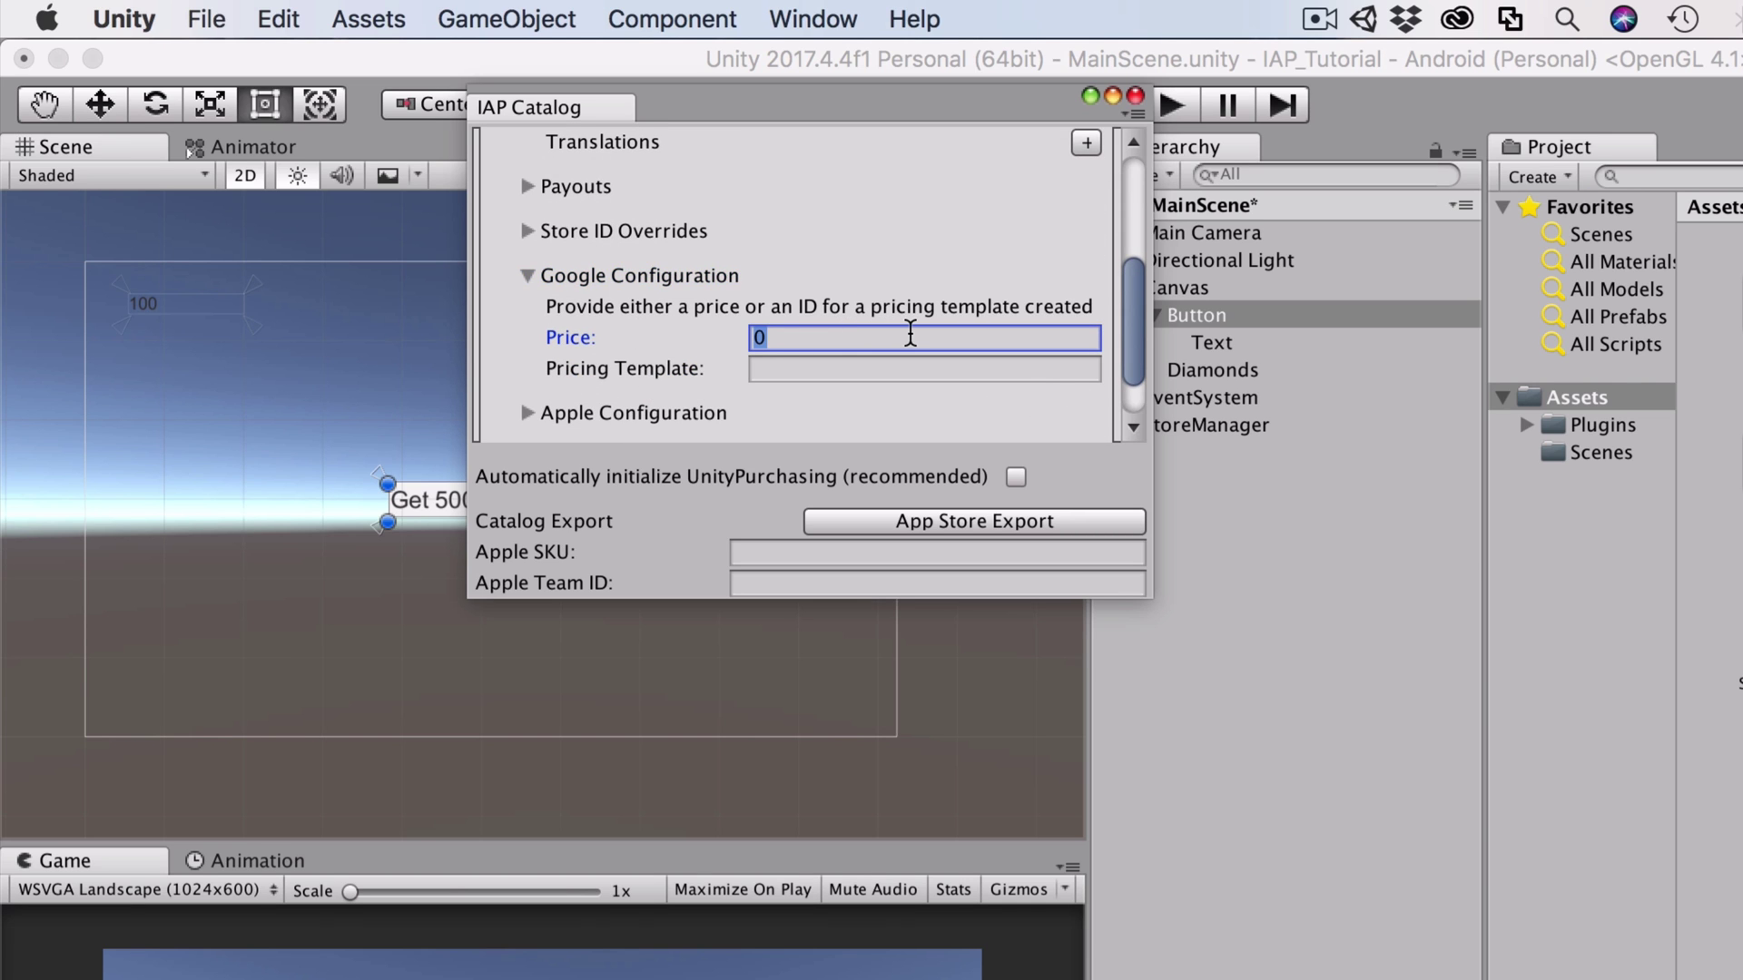
type("5")
Step: Export the catalog as the GooglePlayProductCatalog CSV and close the IAP Catalog
scroll(715, 344, "down", 3)
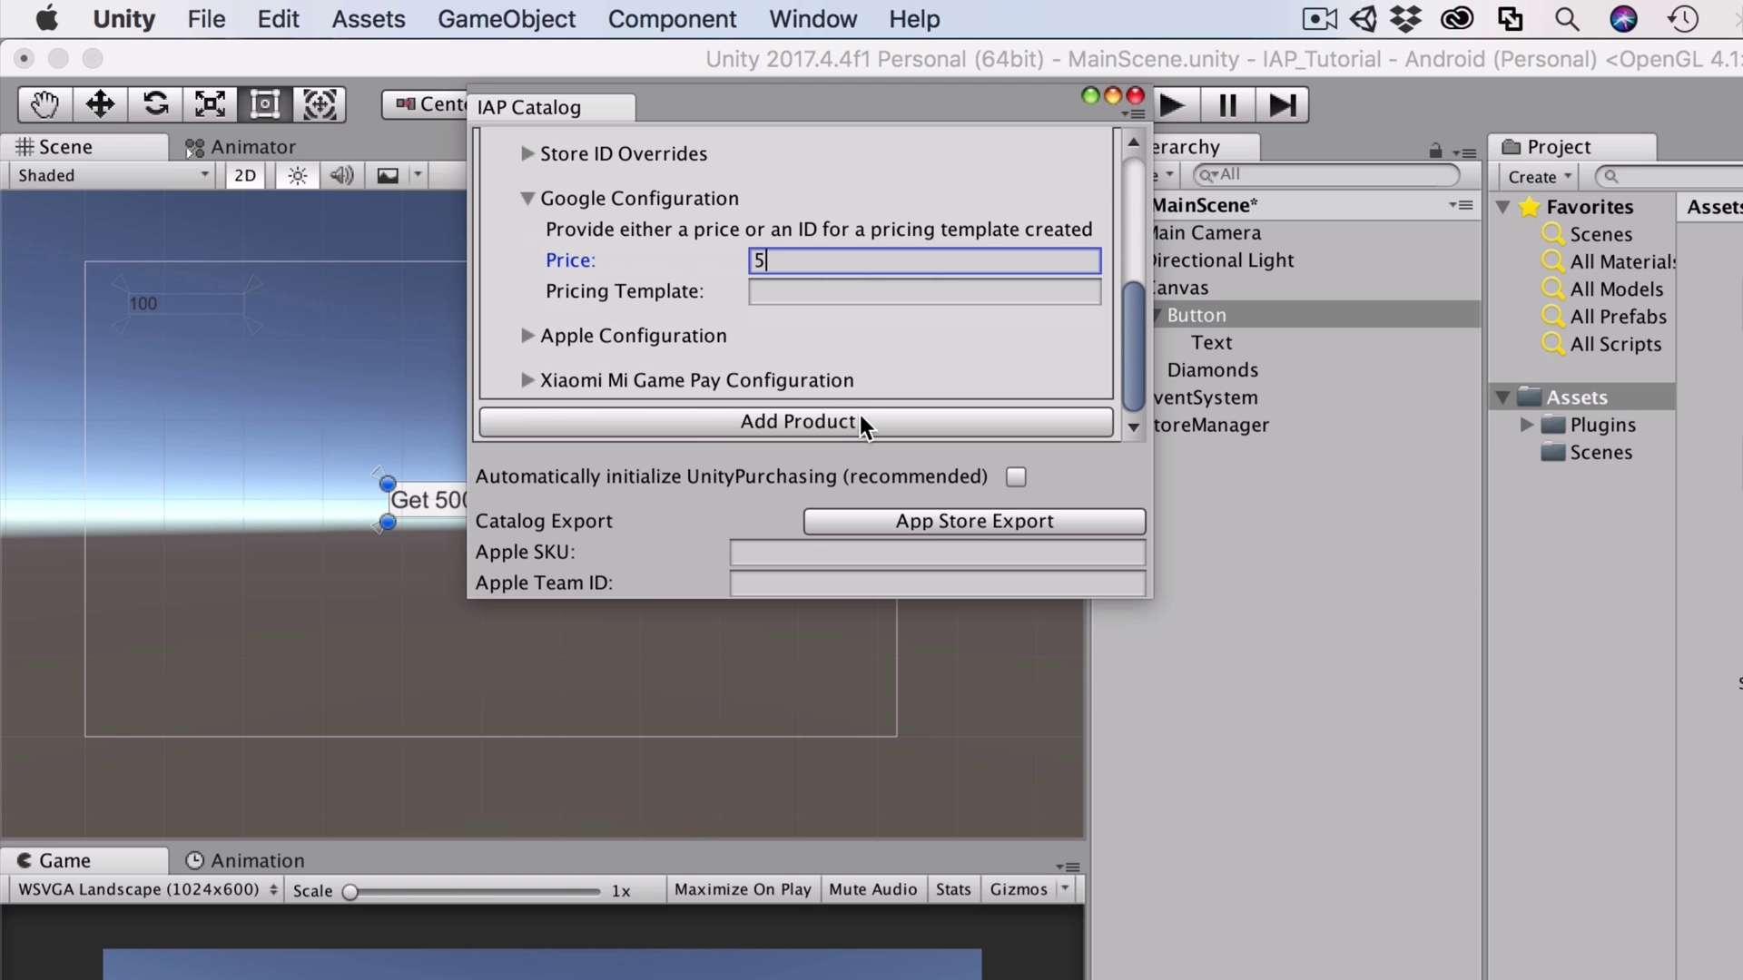
left_click(968, 520)
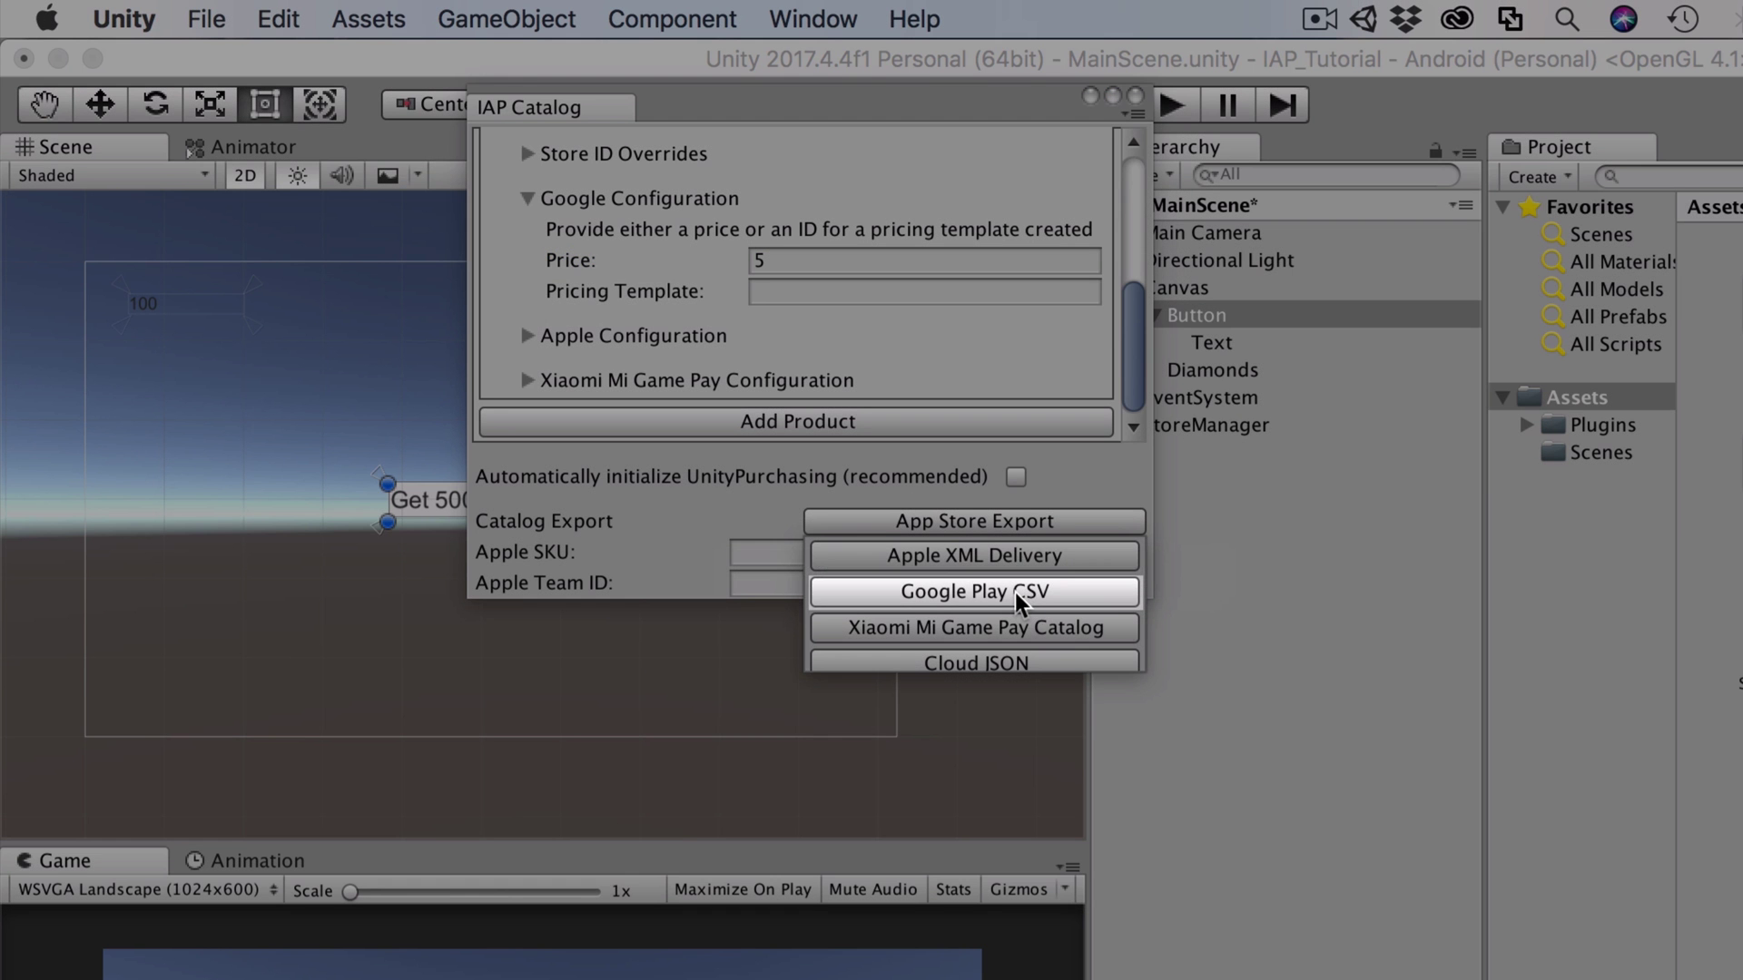
left_click(1010, 591)
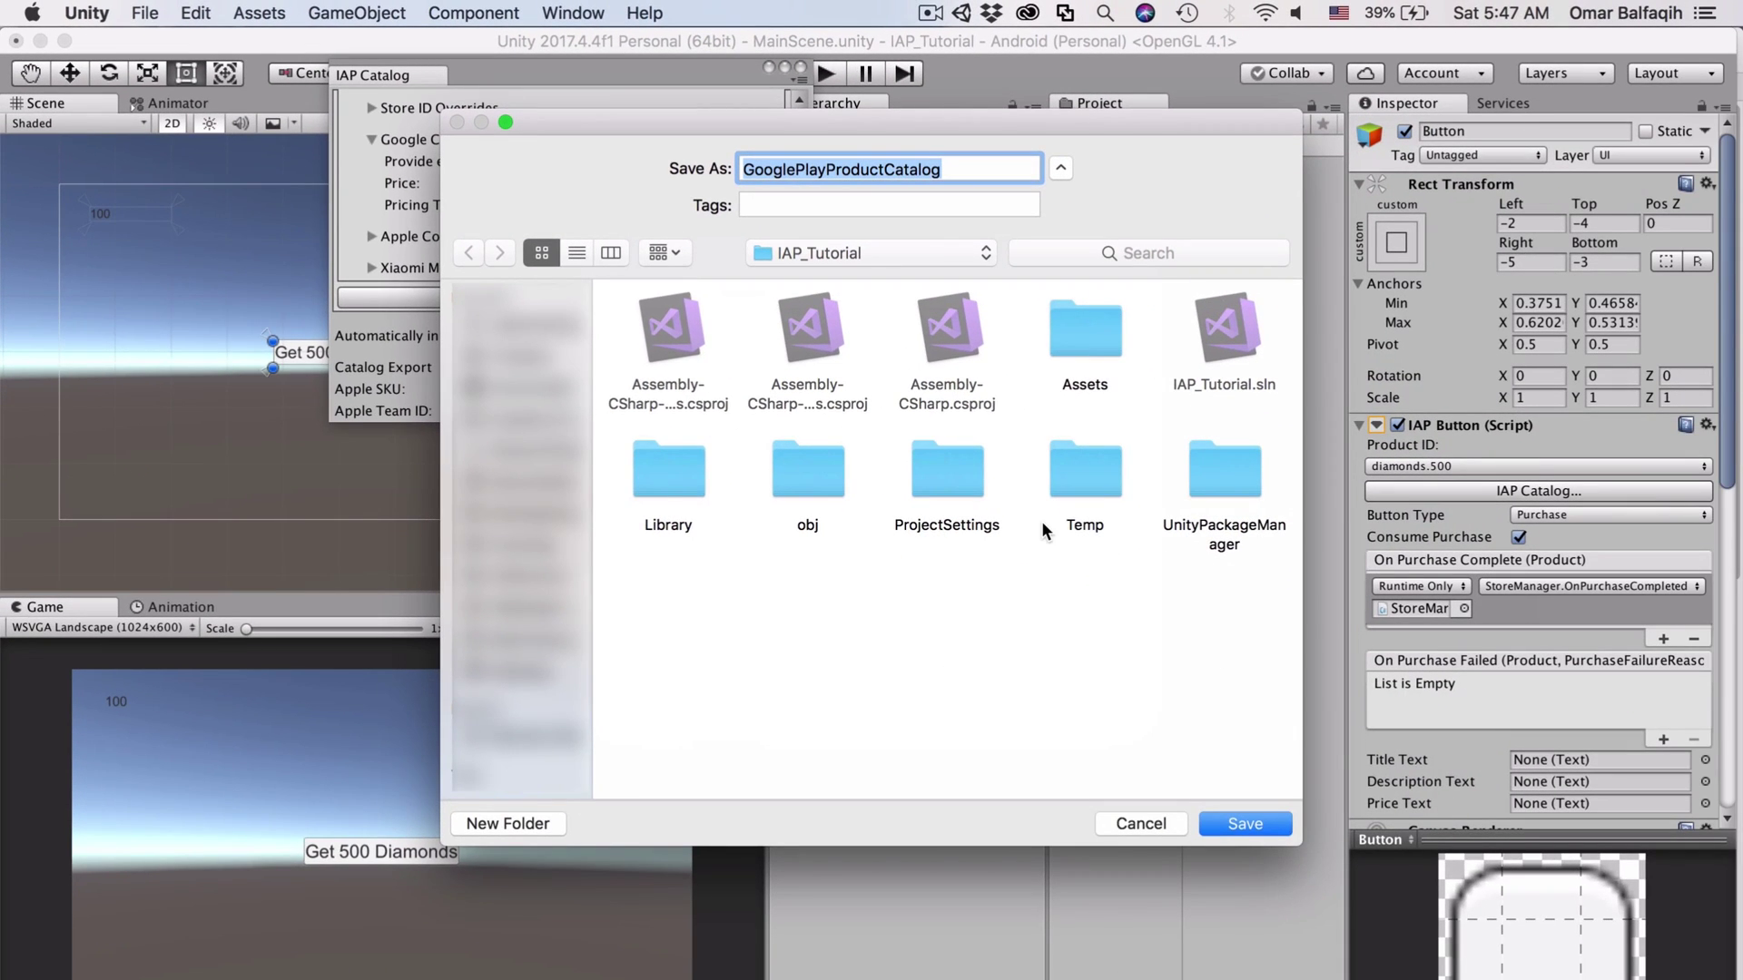
key("Return")
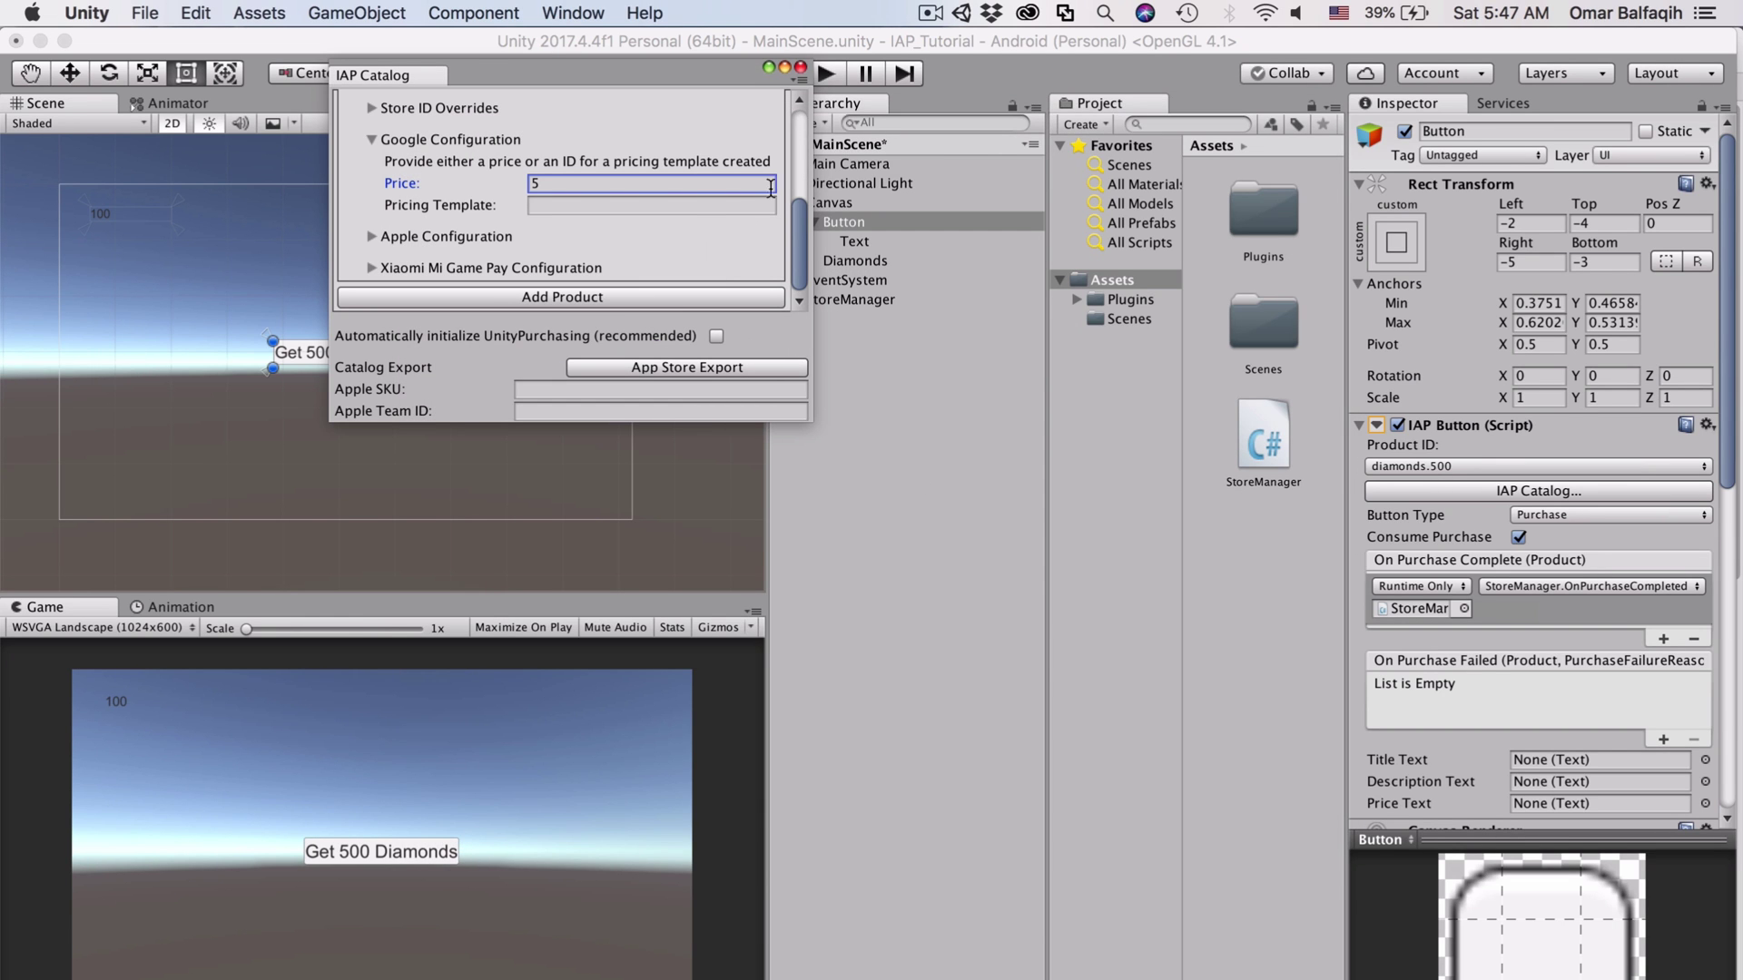
left_click(799, 68)
Step: Add the open Scenes/MainScene to the build list in Build Settings
left_click(1255, 299)
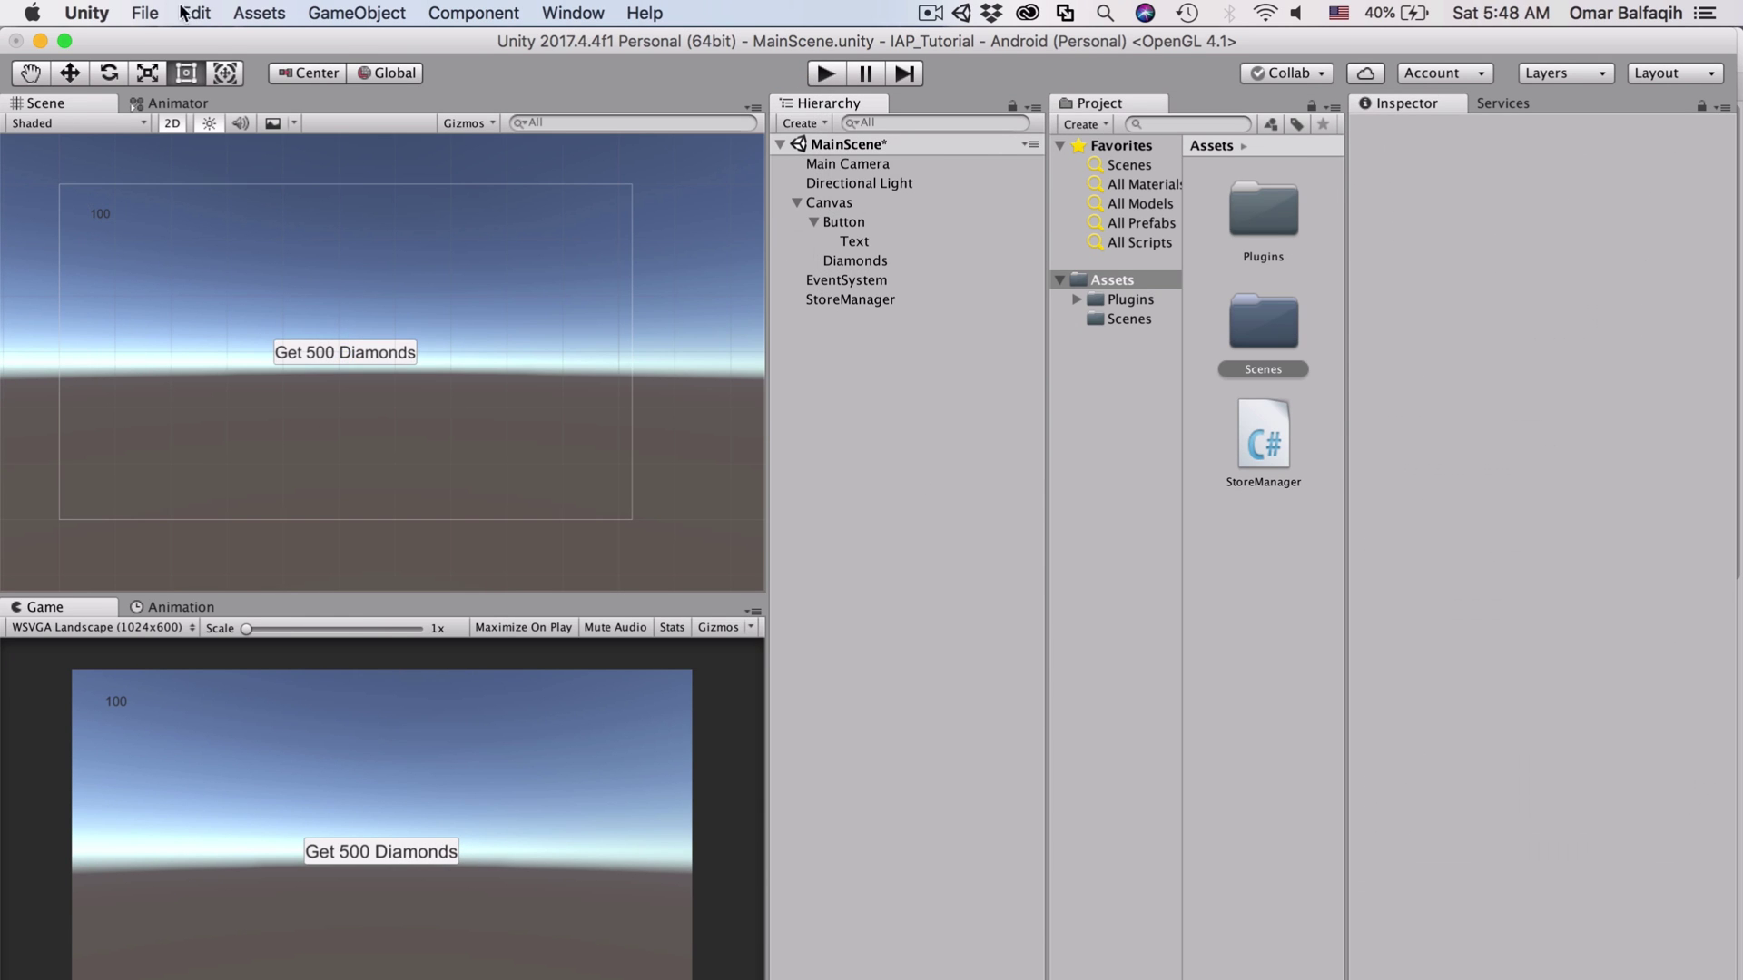
left_click(145, 12)
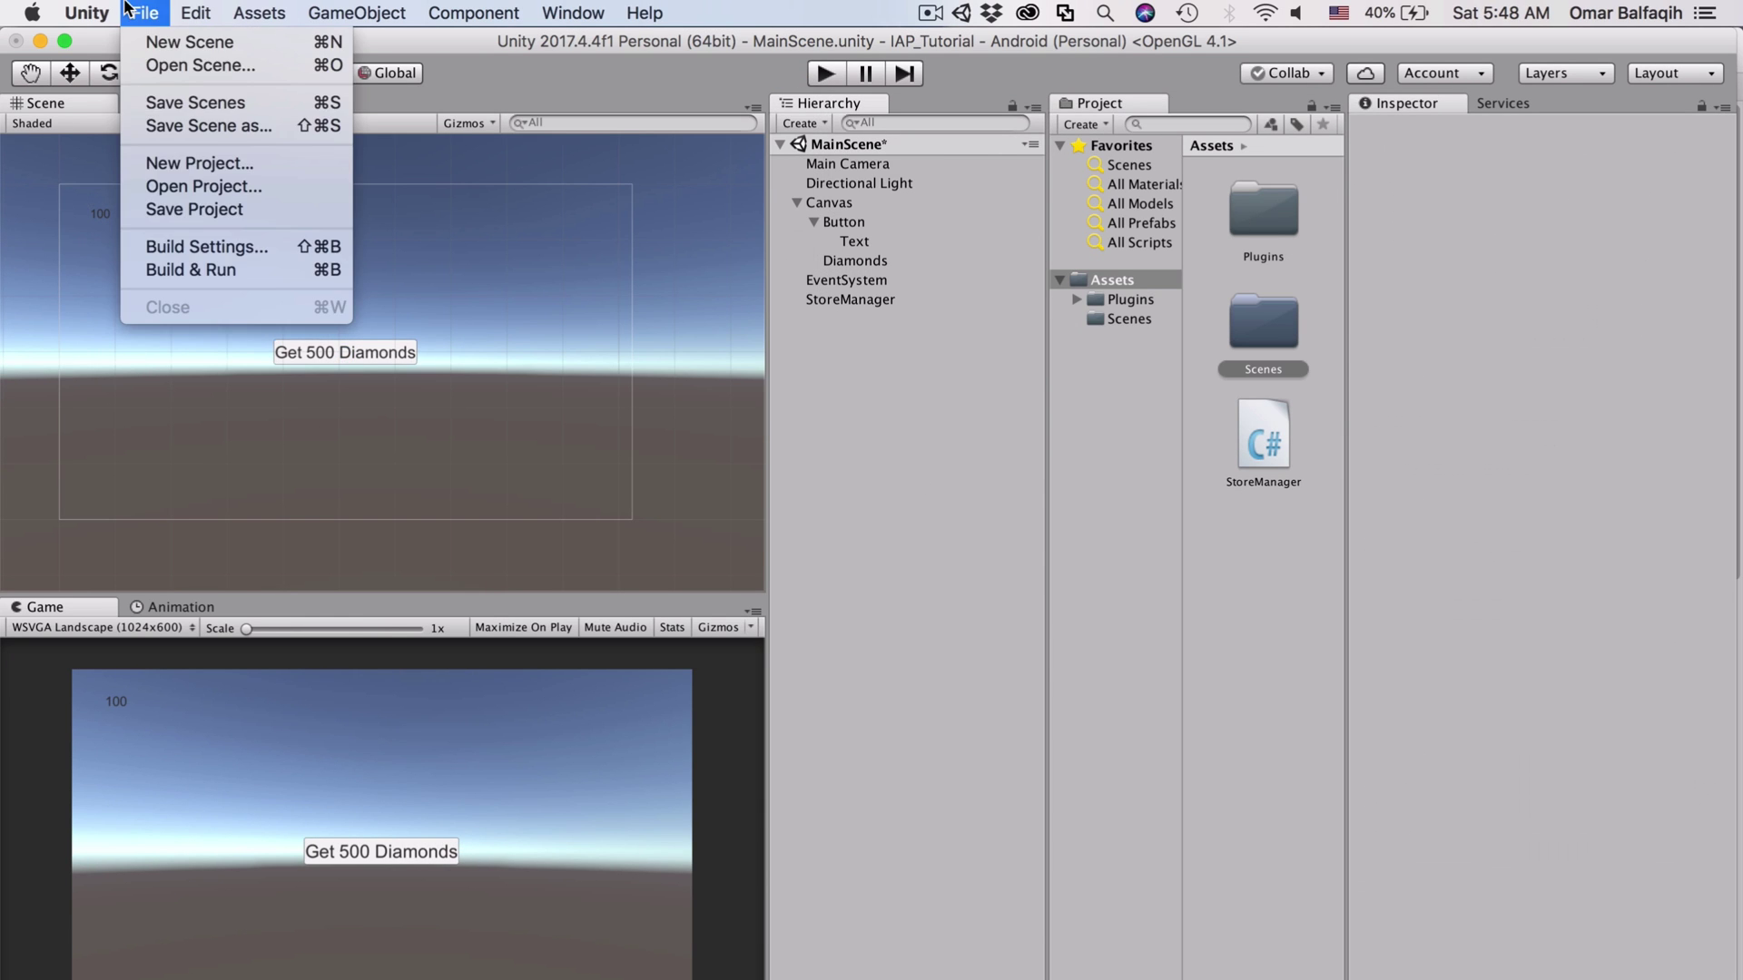
left_click(207, 245)
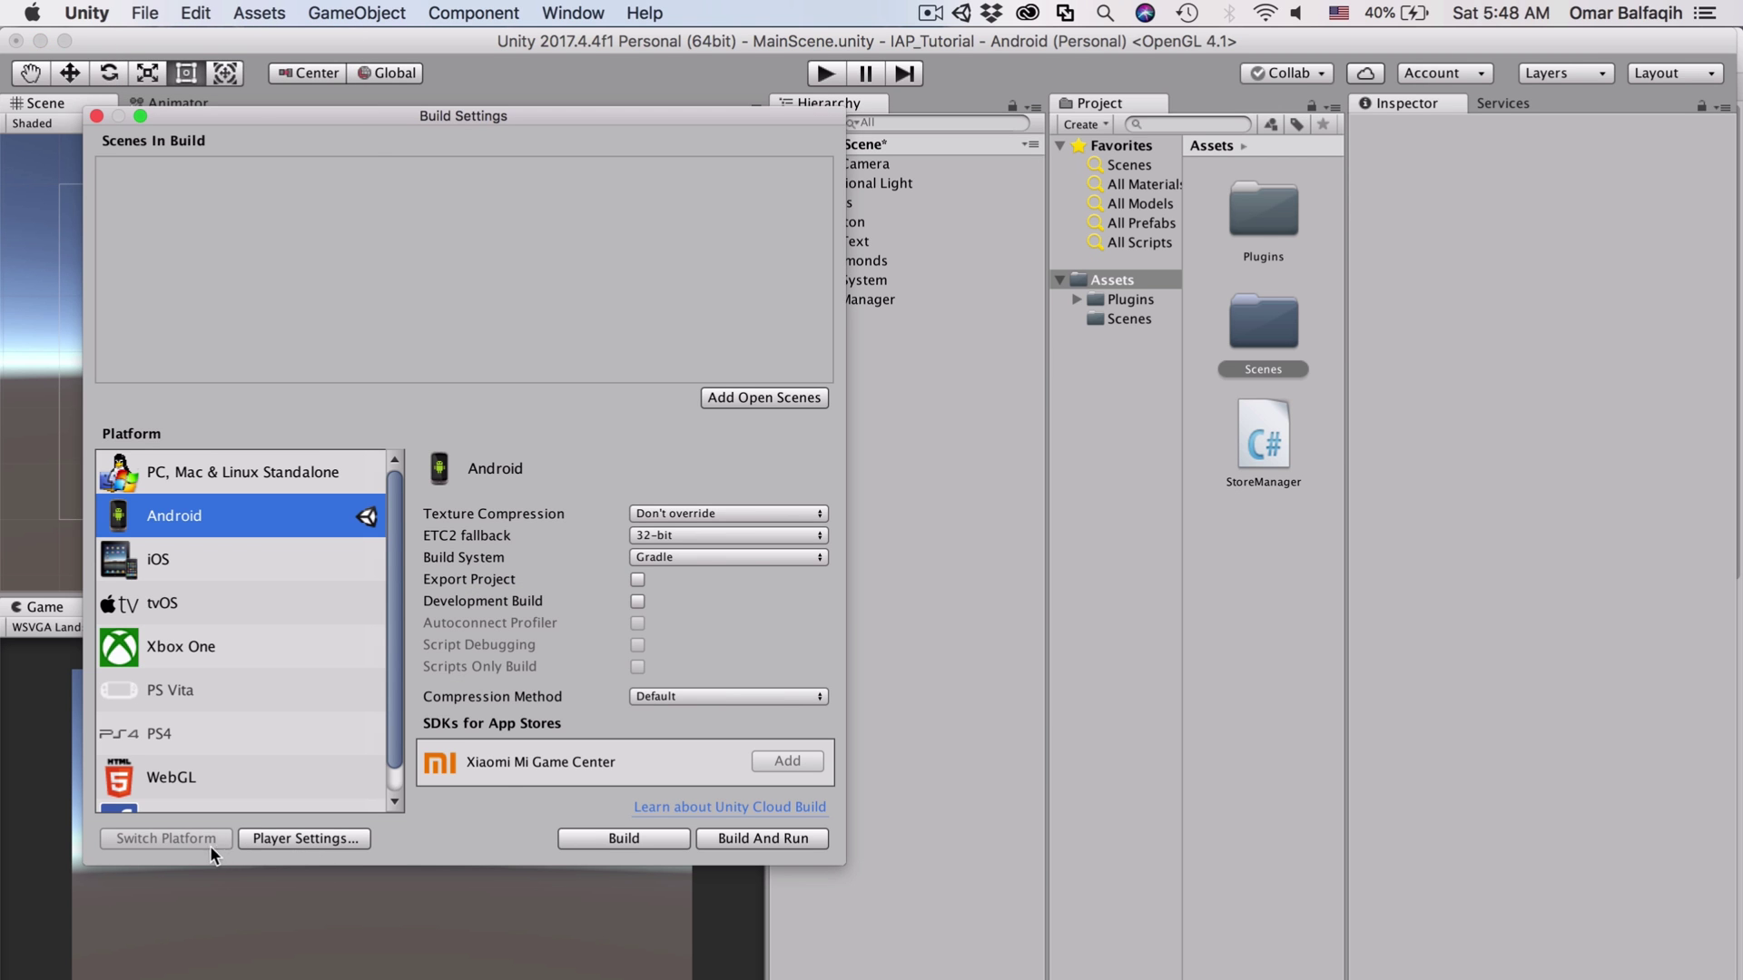
left_click(763, 399)
Step: In Player Settings, enter the developer's company name and a com.<developer>.iap_tutorial package name
left_click(324, 833)
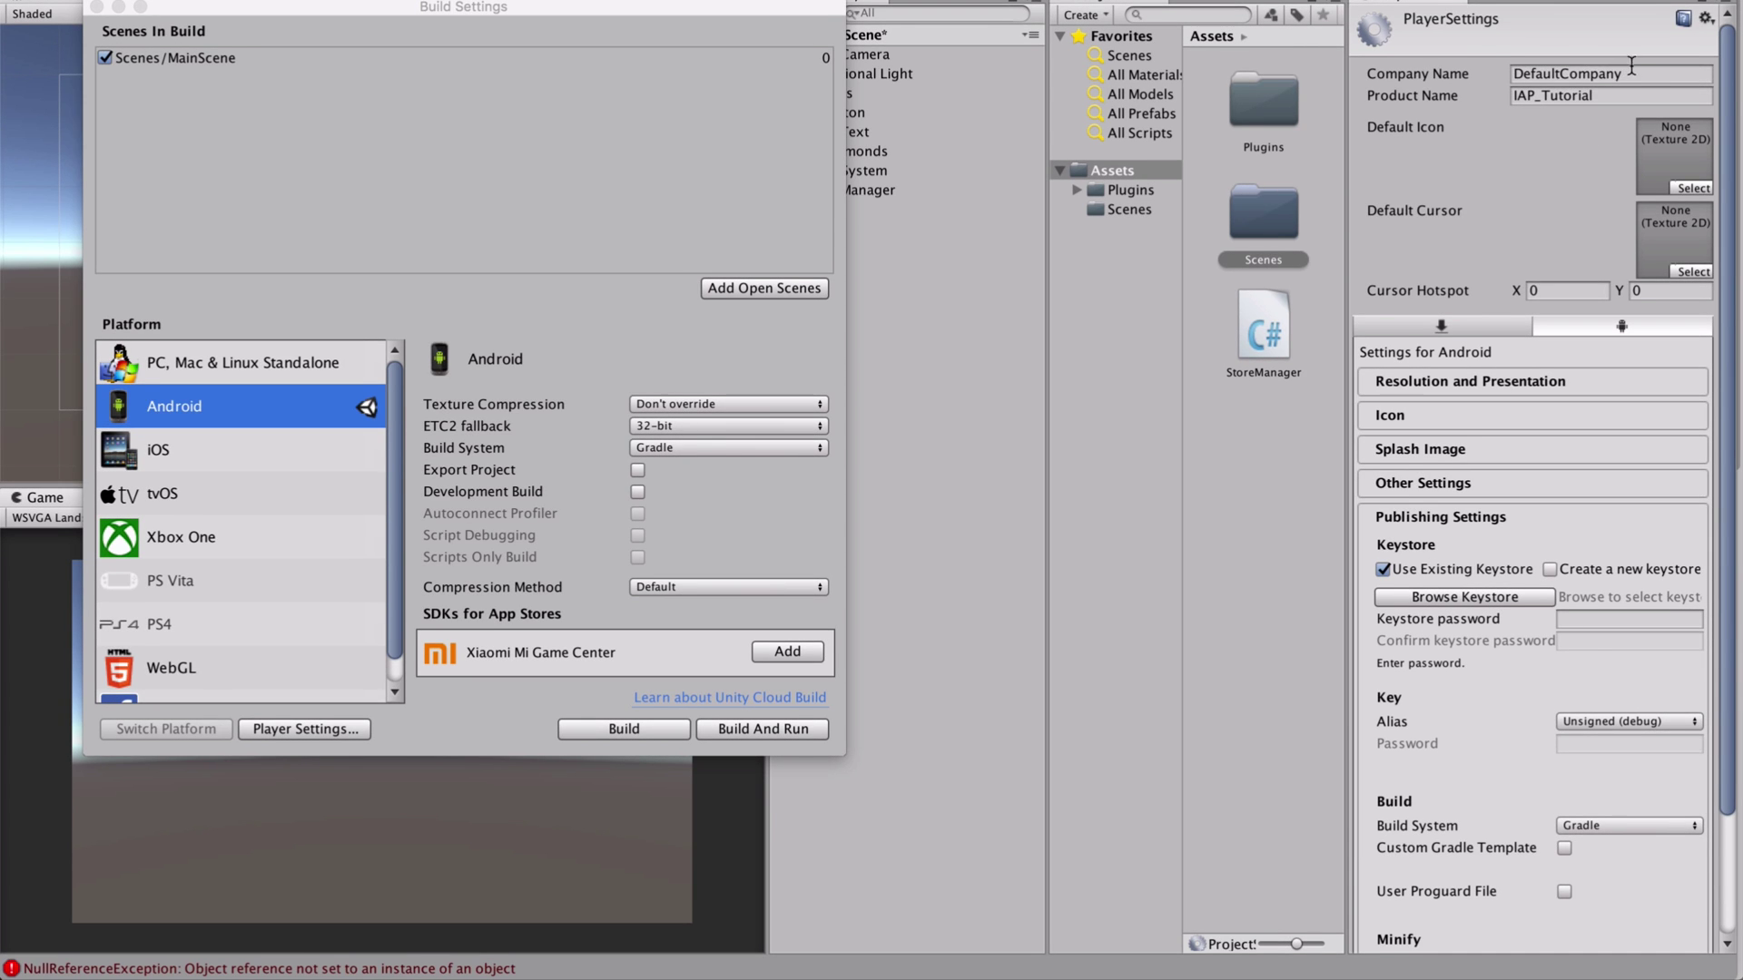
left_click(1405, 75)
type("obalfaqih")
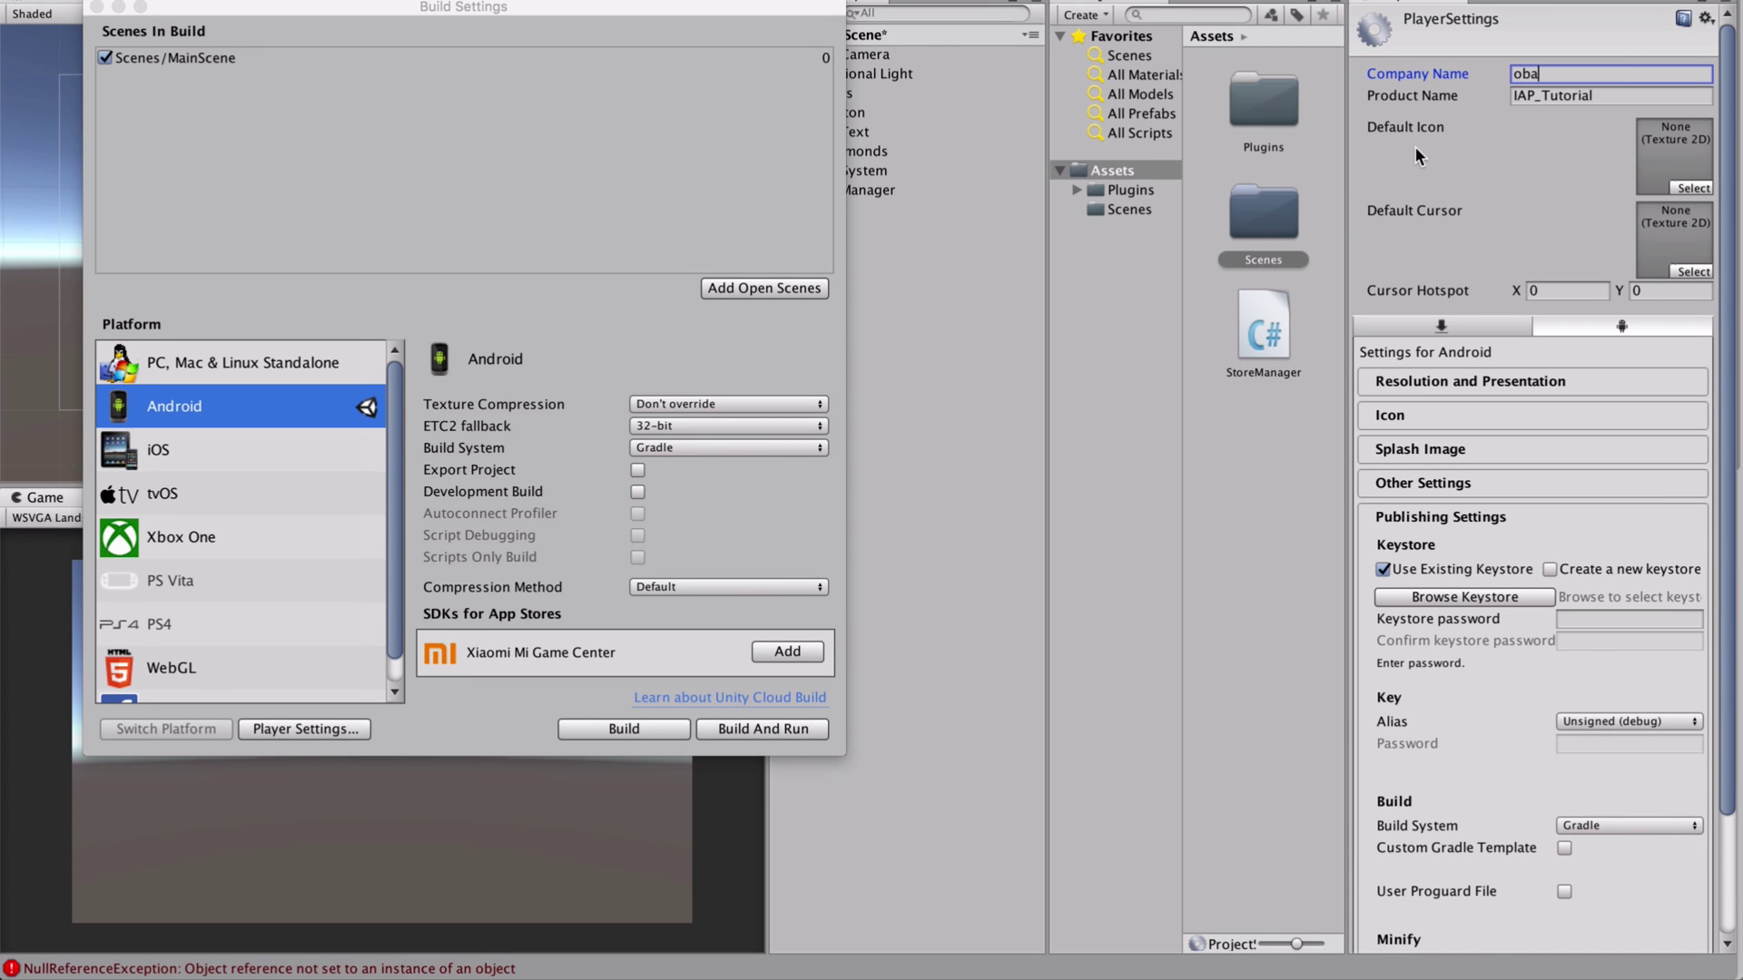
left_click(1525, 483)
left_click(1625, 766)
scroll(1624, 726, "down", 2)
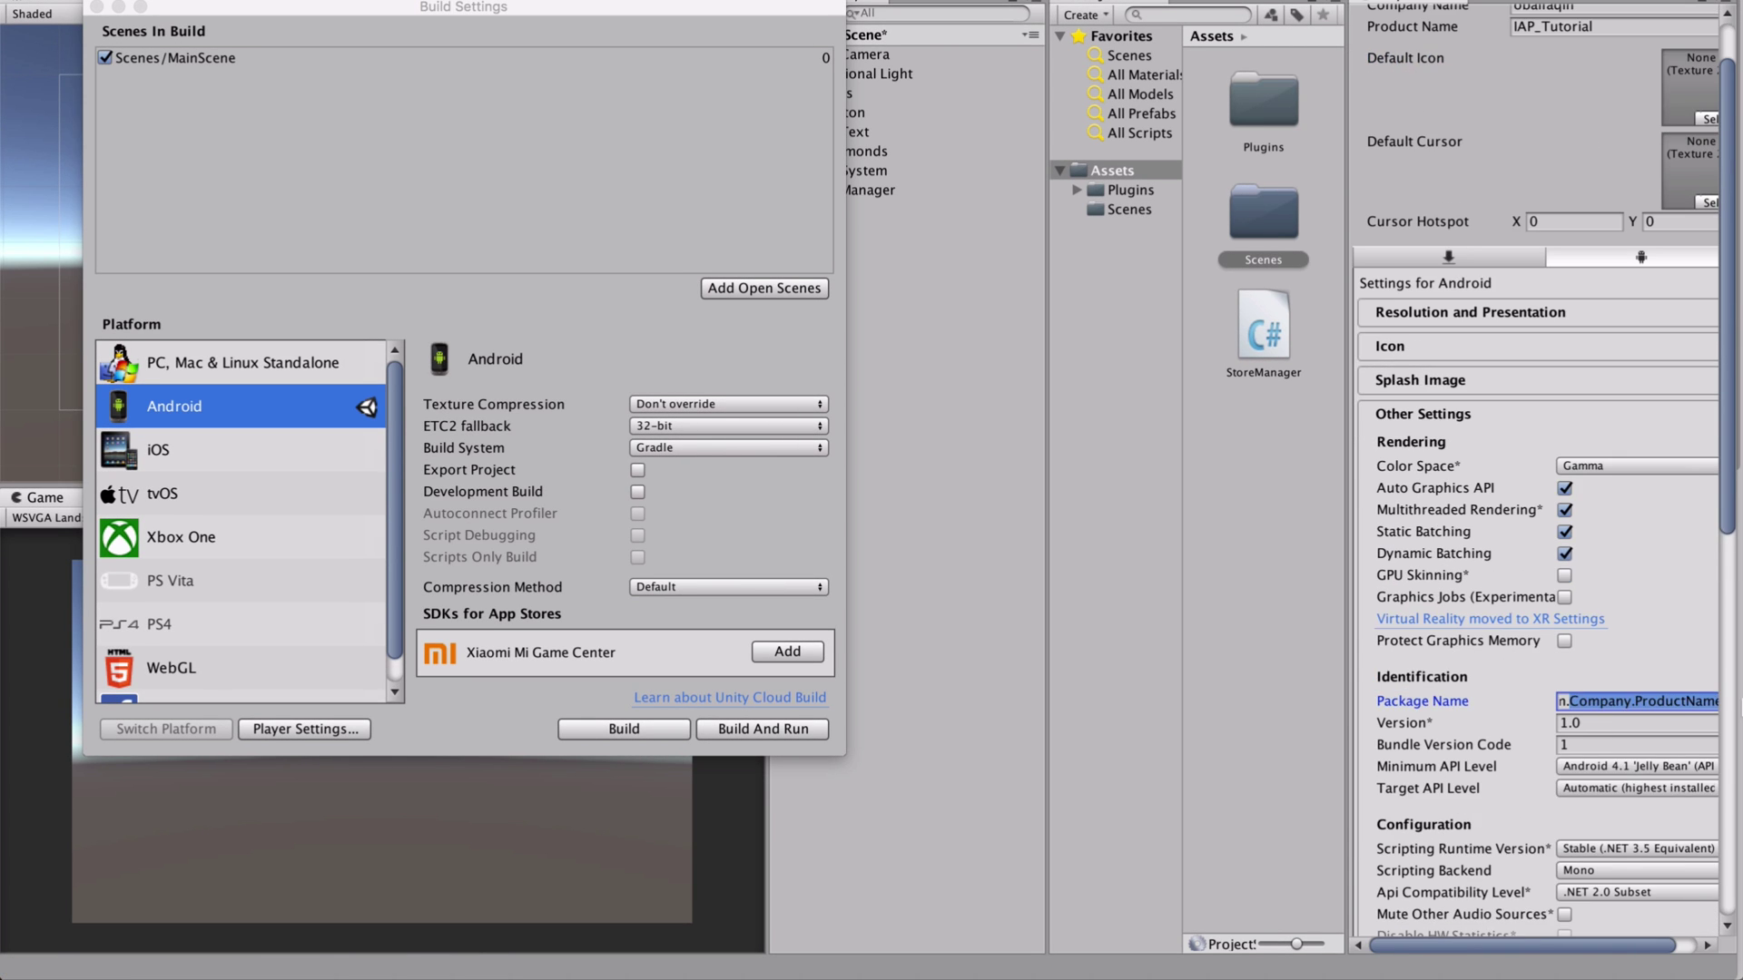
type("com.obalfaqih.iap_tutorial")
key("Tab")
scroll(1603, 721, "down", 3)
scroll(1605, 720, "down", 8)
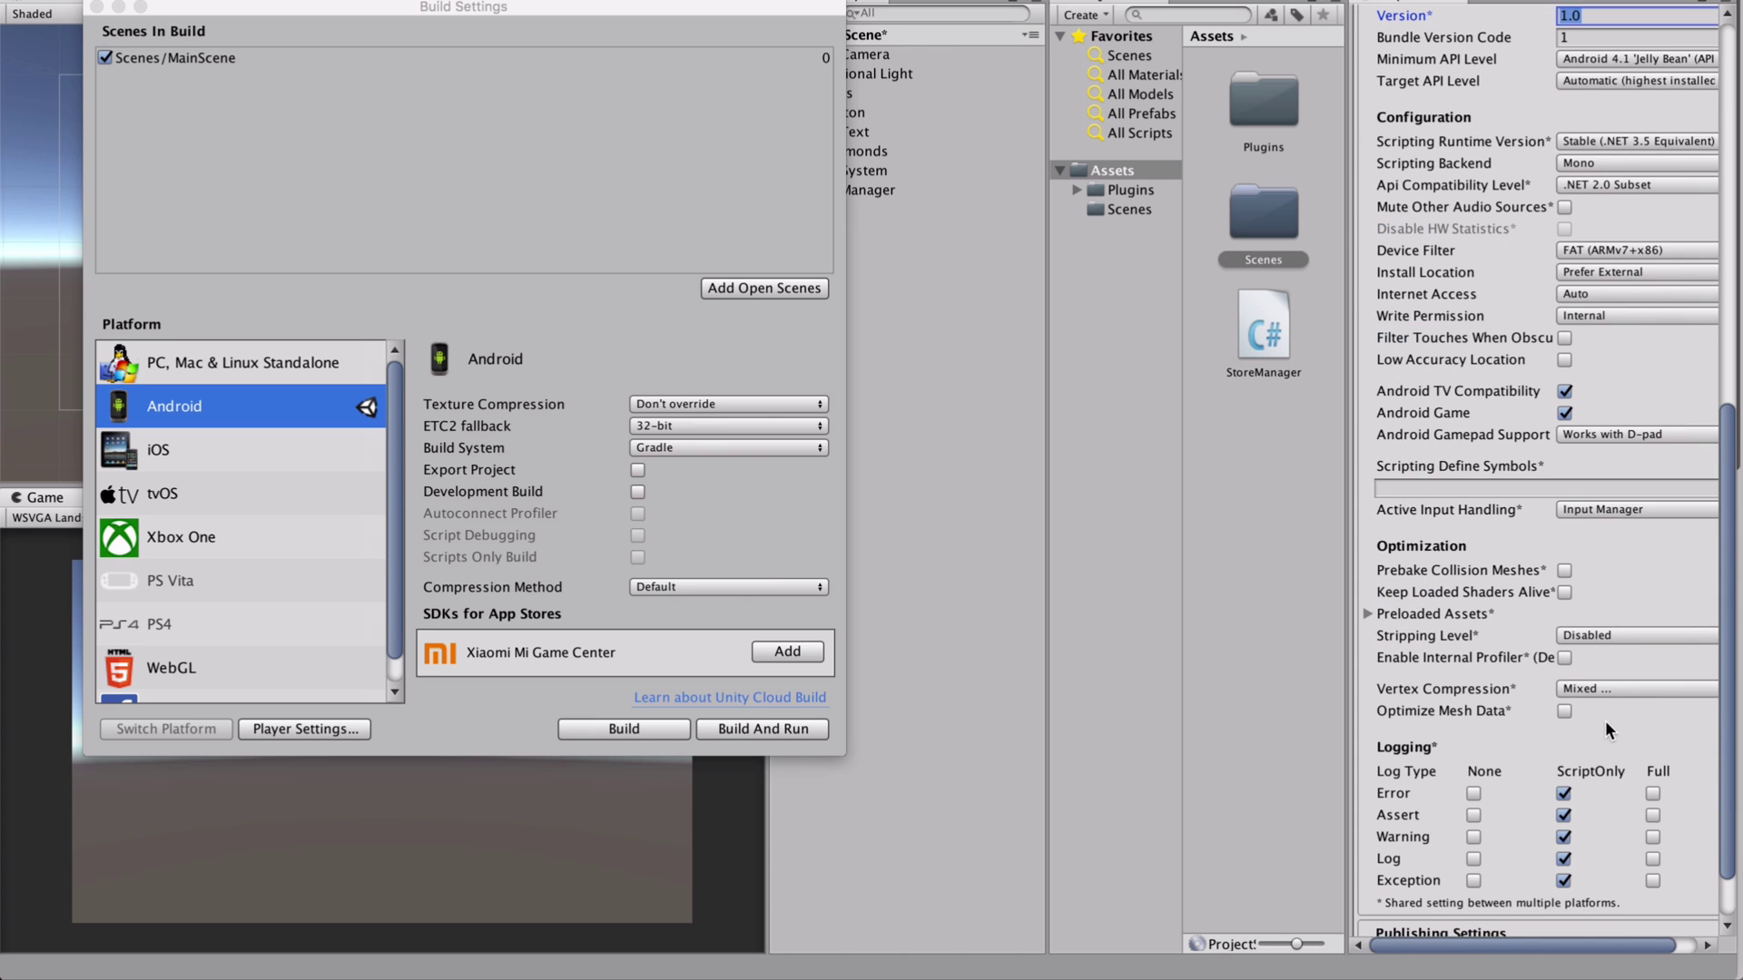
scroll(1612, 330, "down", 1)
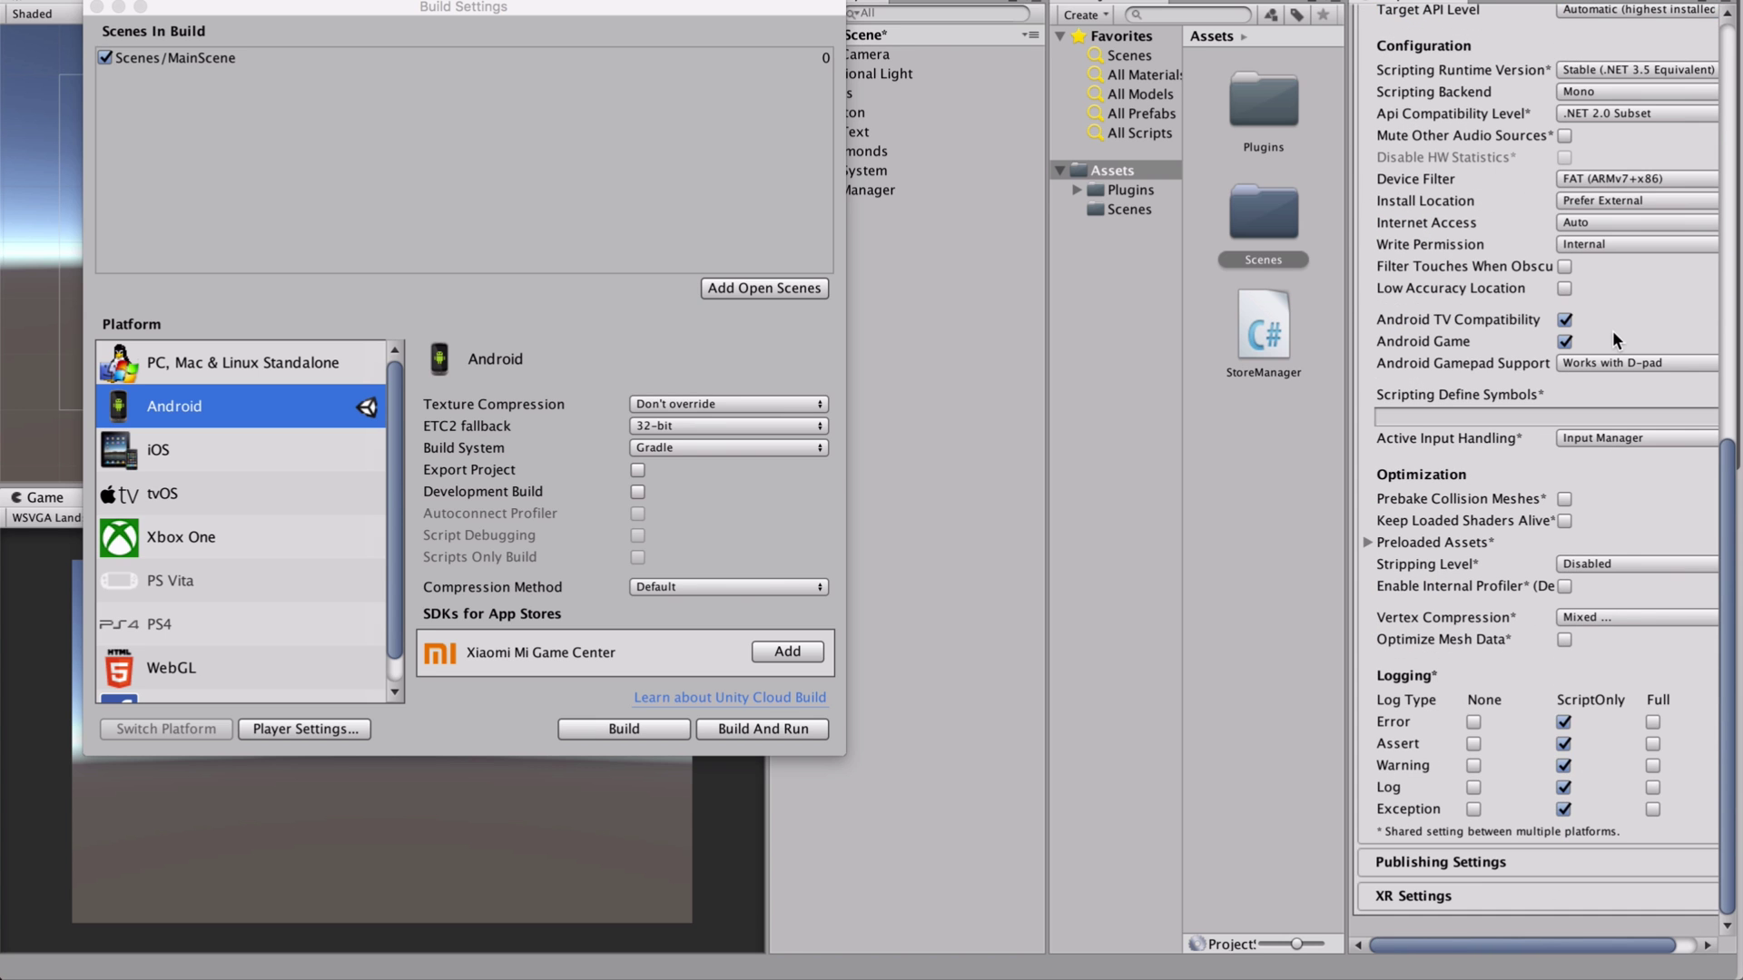
Step: Create and save a new keystore in Publishing Settings, entering and confirming its password
left_click(1484, 862)
left_click(1548, 423)
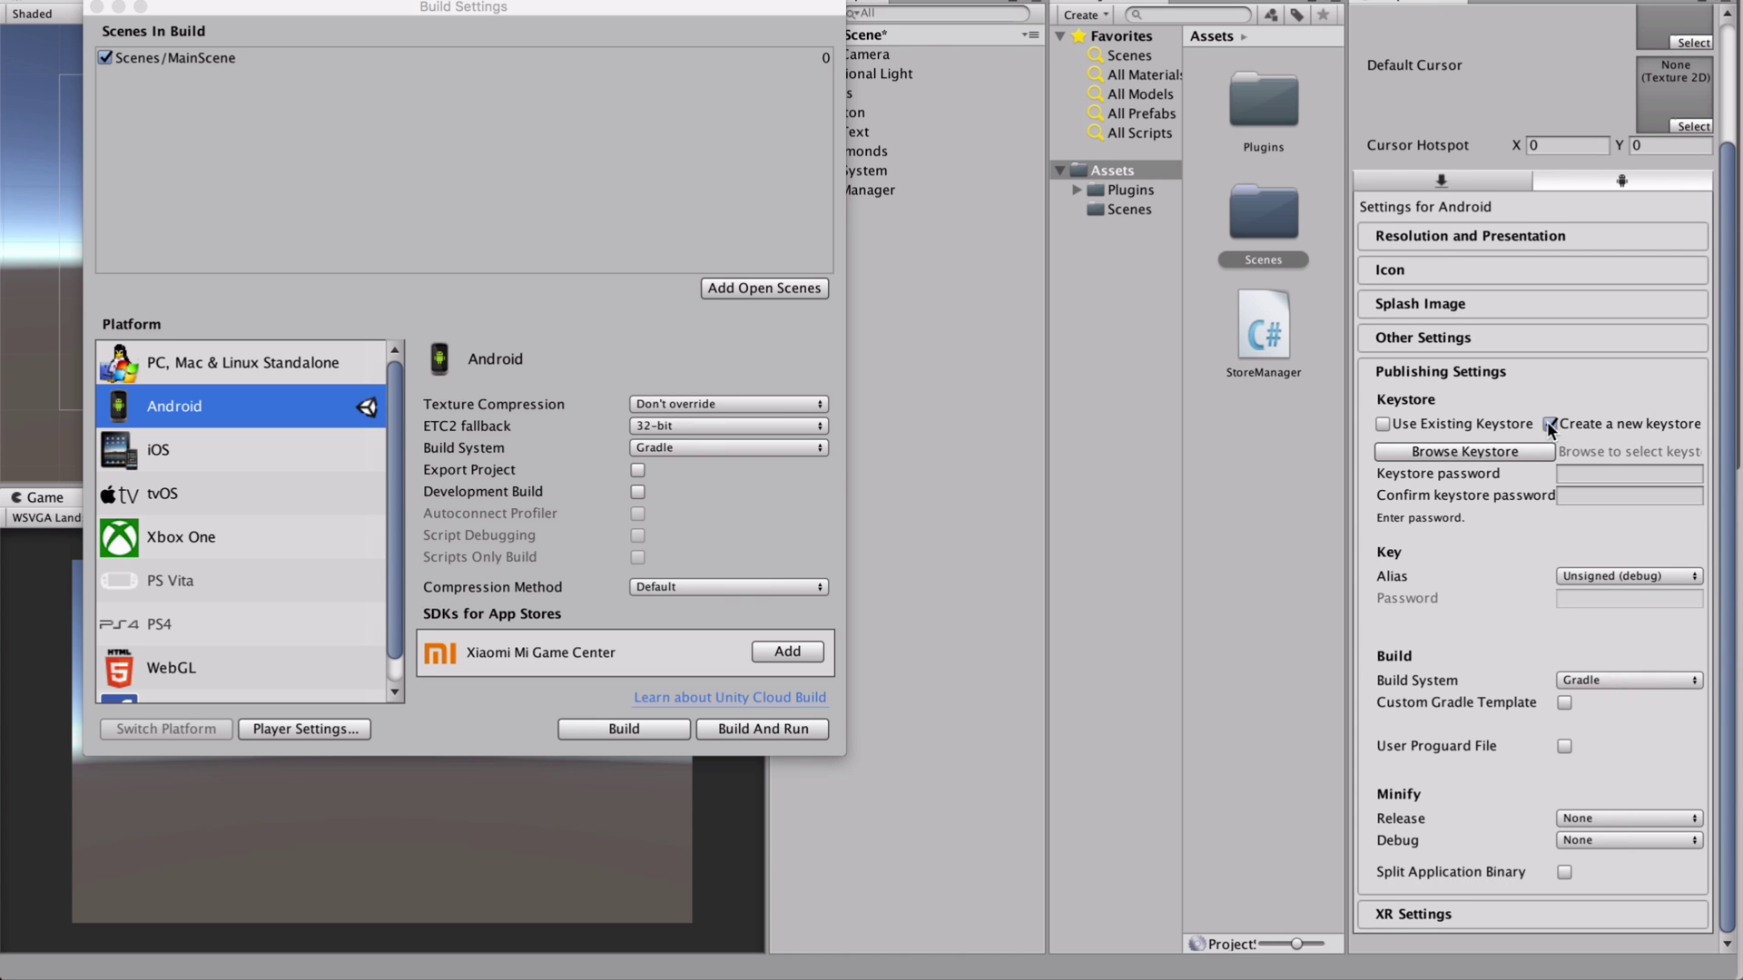
left_click(1476, 454)
type("keys")
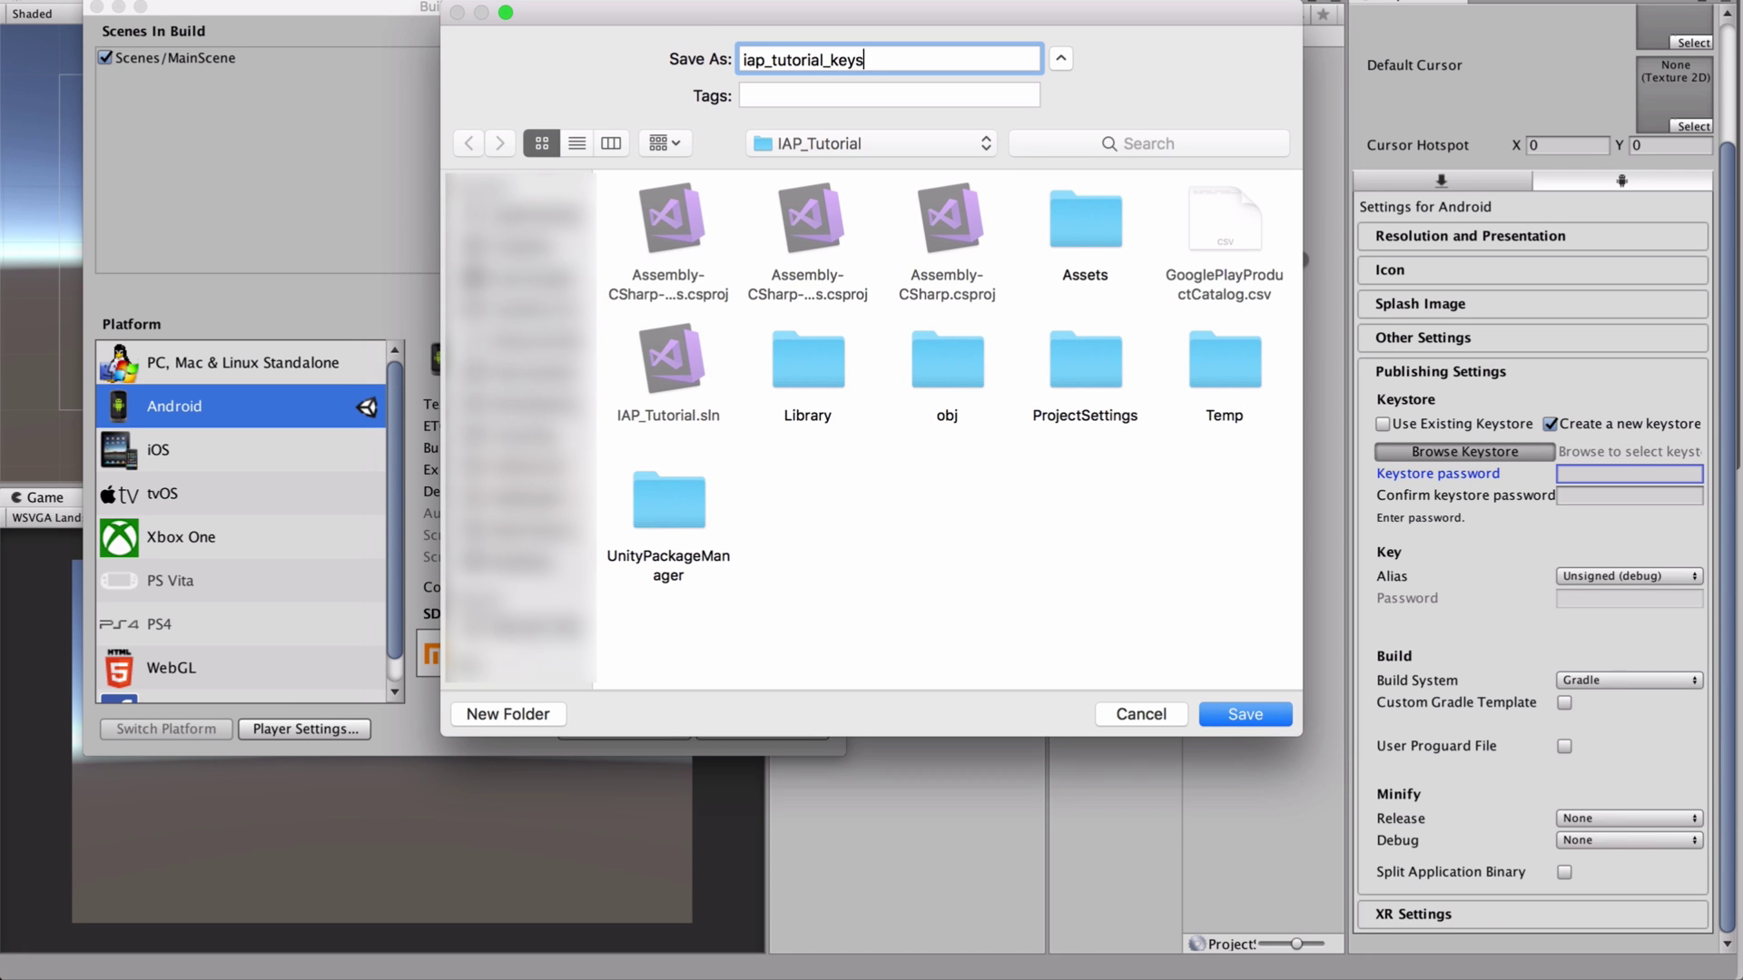
type("tore")
key("Return")
type("*******")
key("Tab")
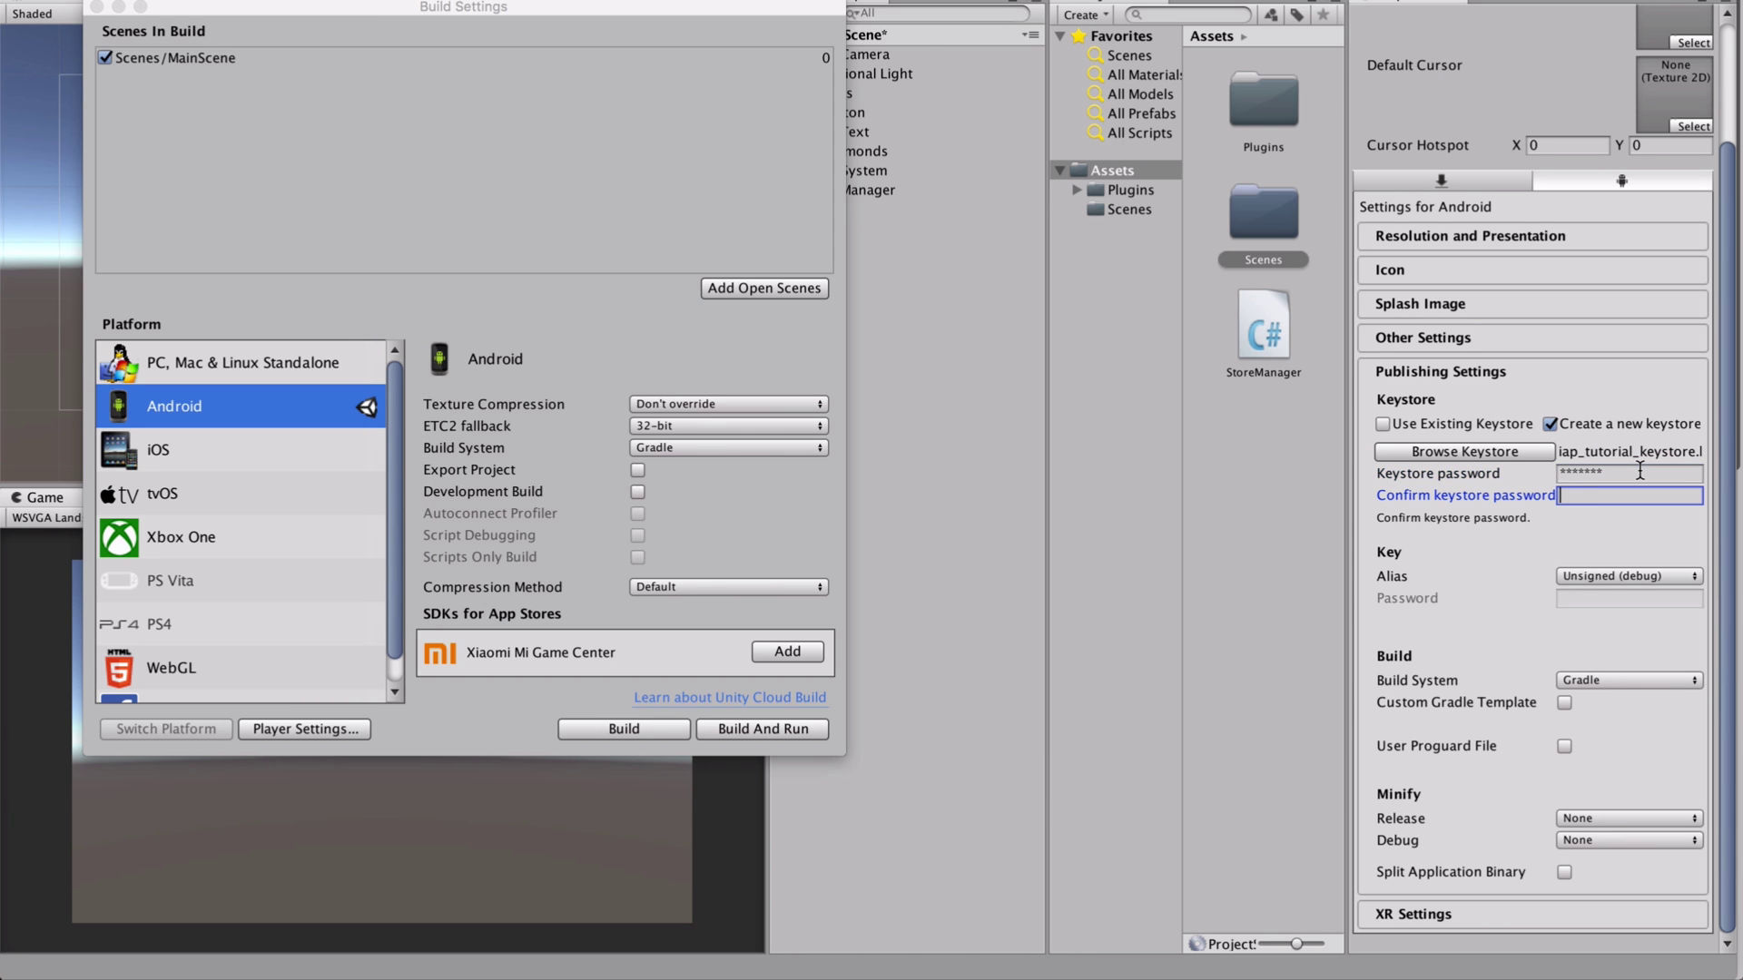
type("*******")
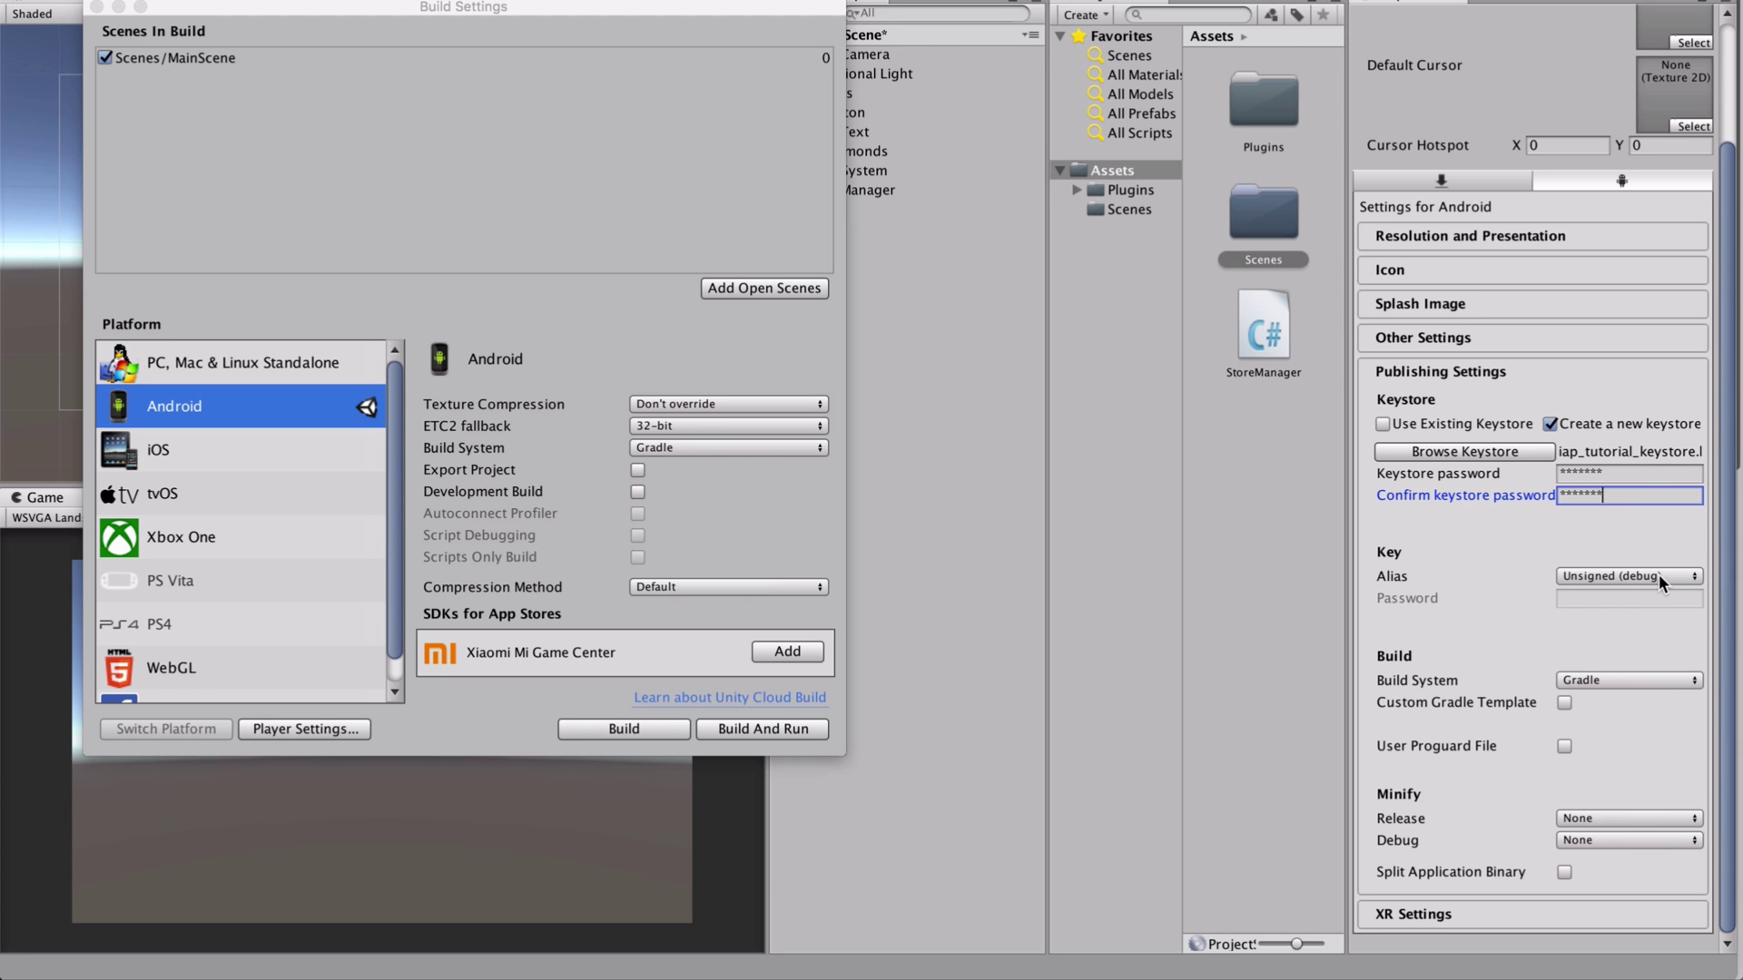
Step: Create a new signing key with alias iap_tutorial and a confirmed password
left_click(1668, 577)
left_click(1650, 618)
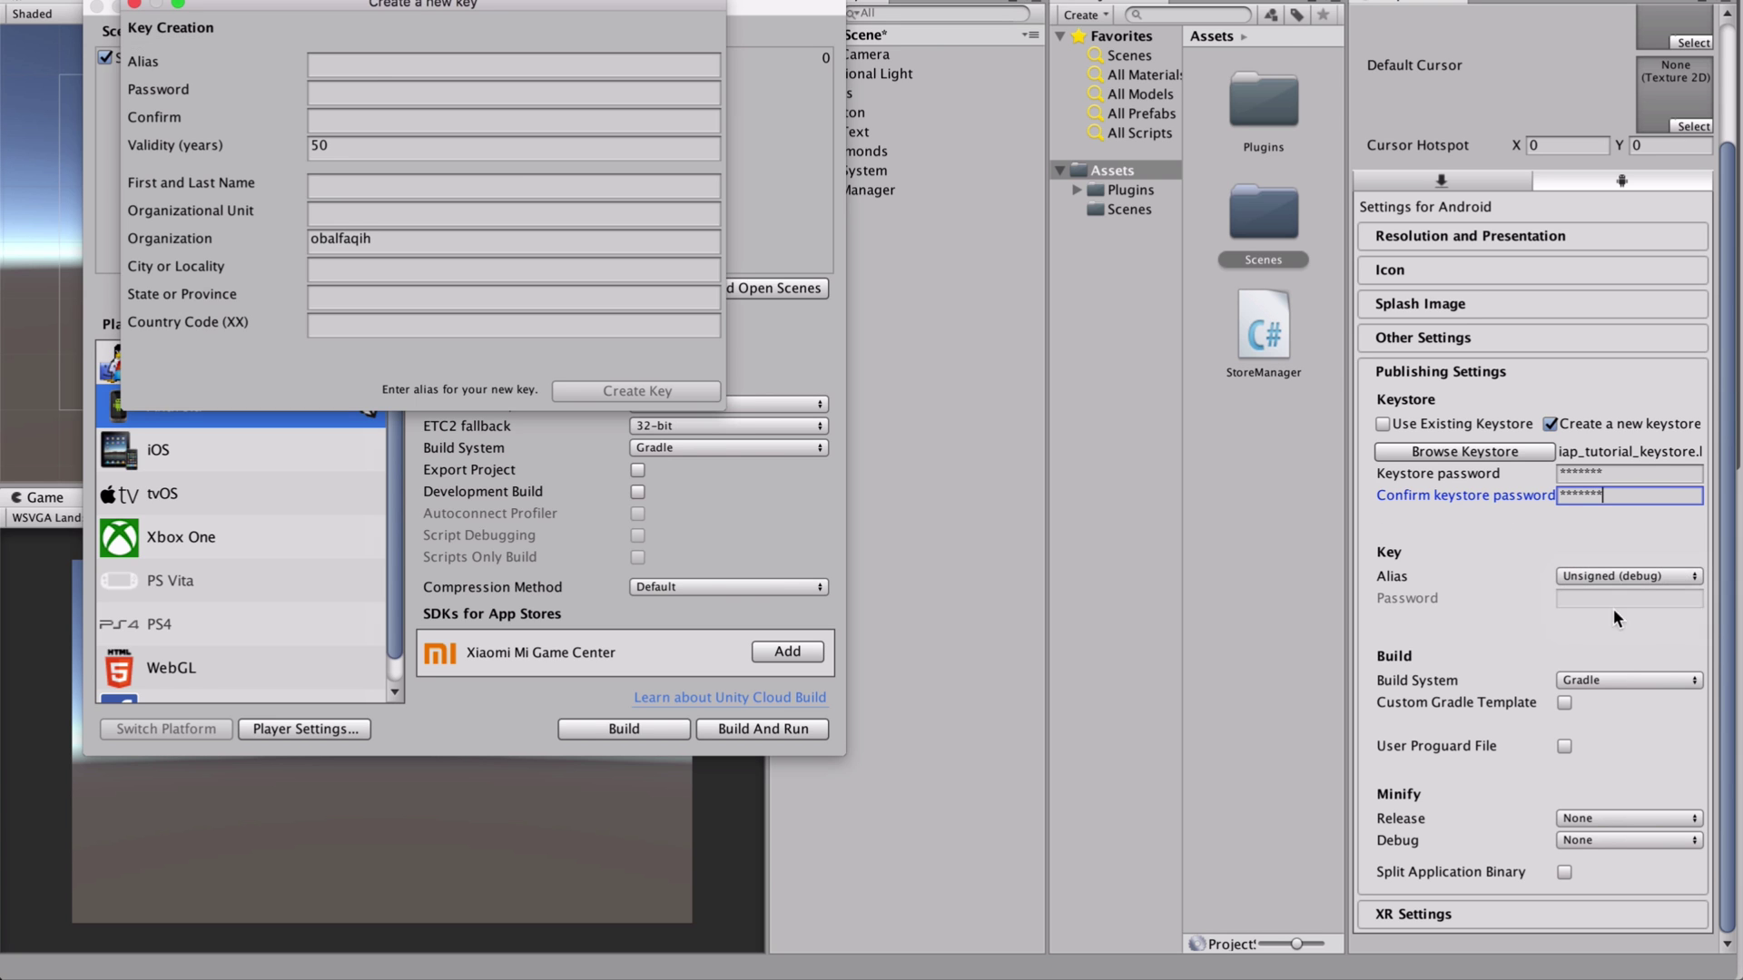
left_click(390, 68)
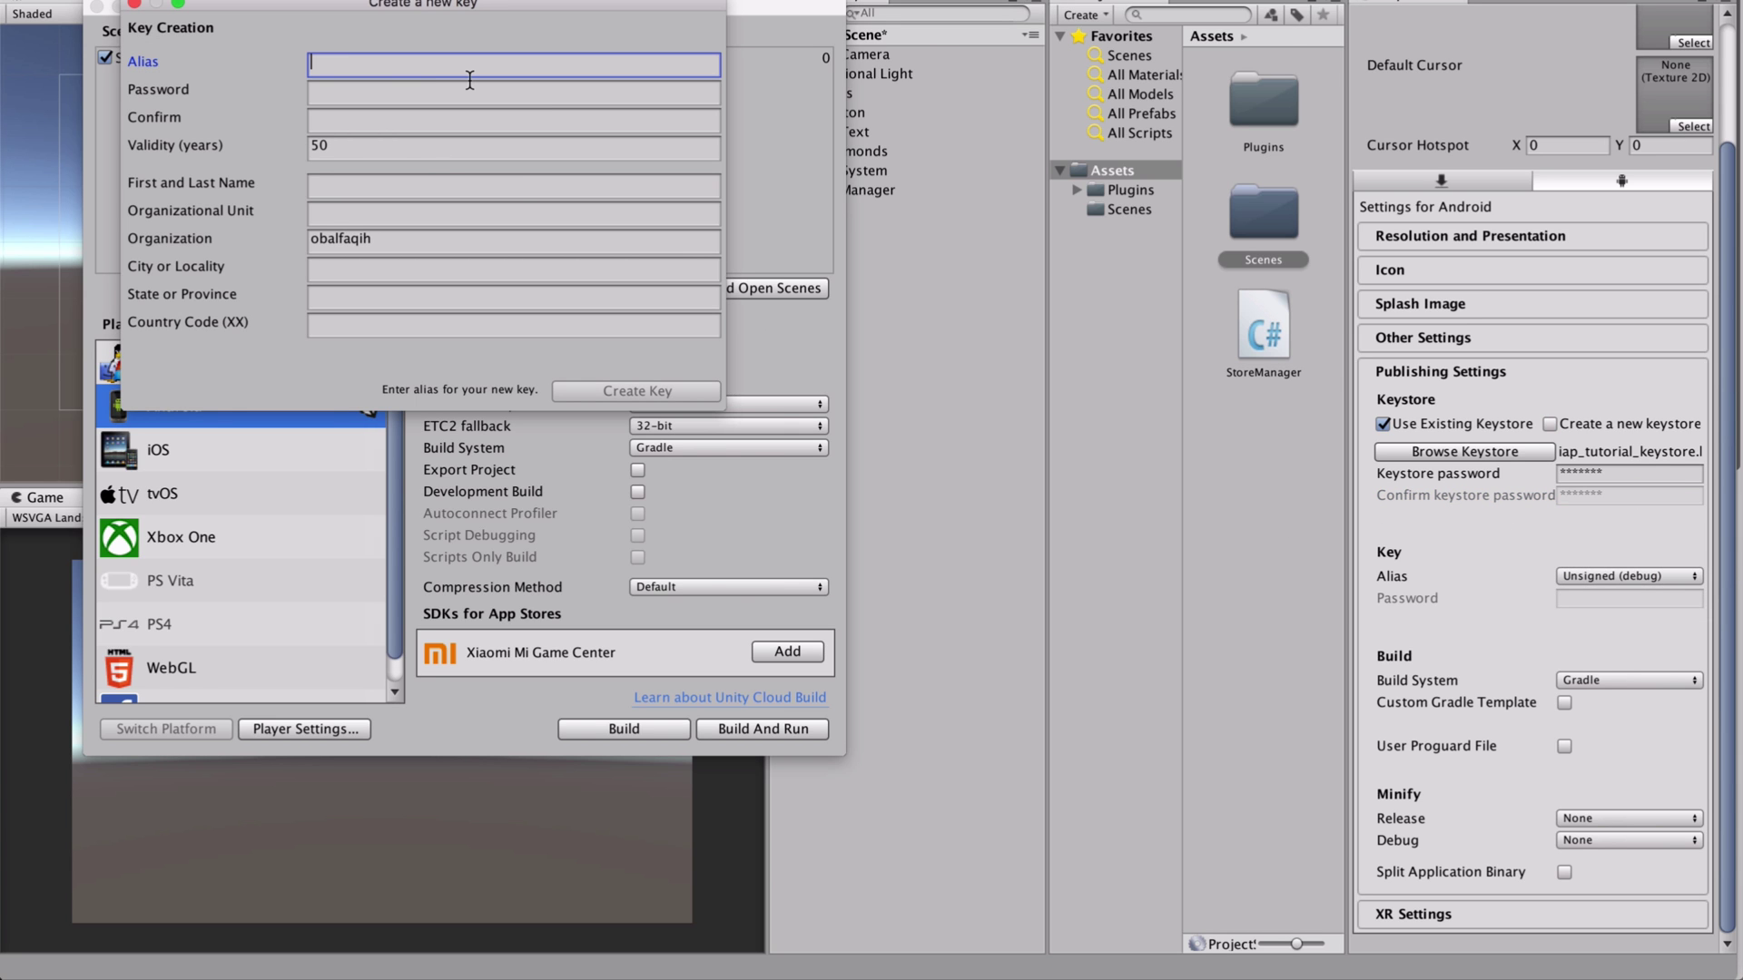
type("iap_tutorial")
key("Tab")
type("*******")
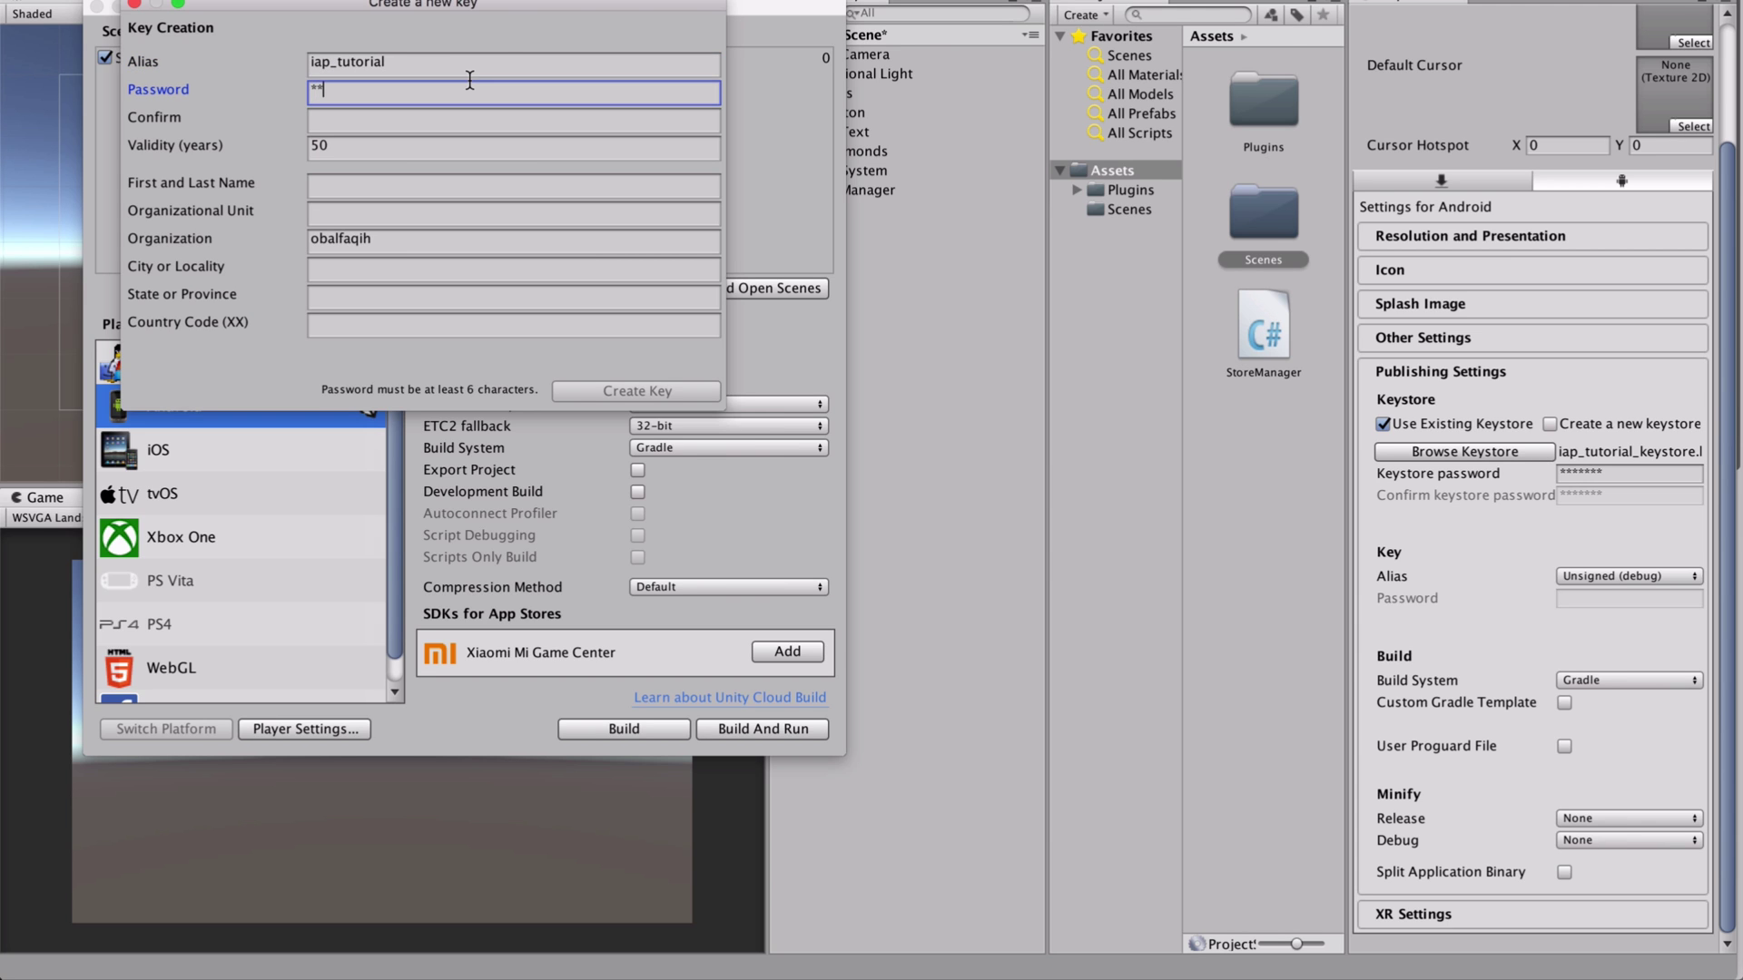
key("Tab")
type("*******")
left_click(624, 394)
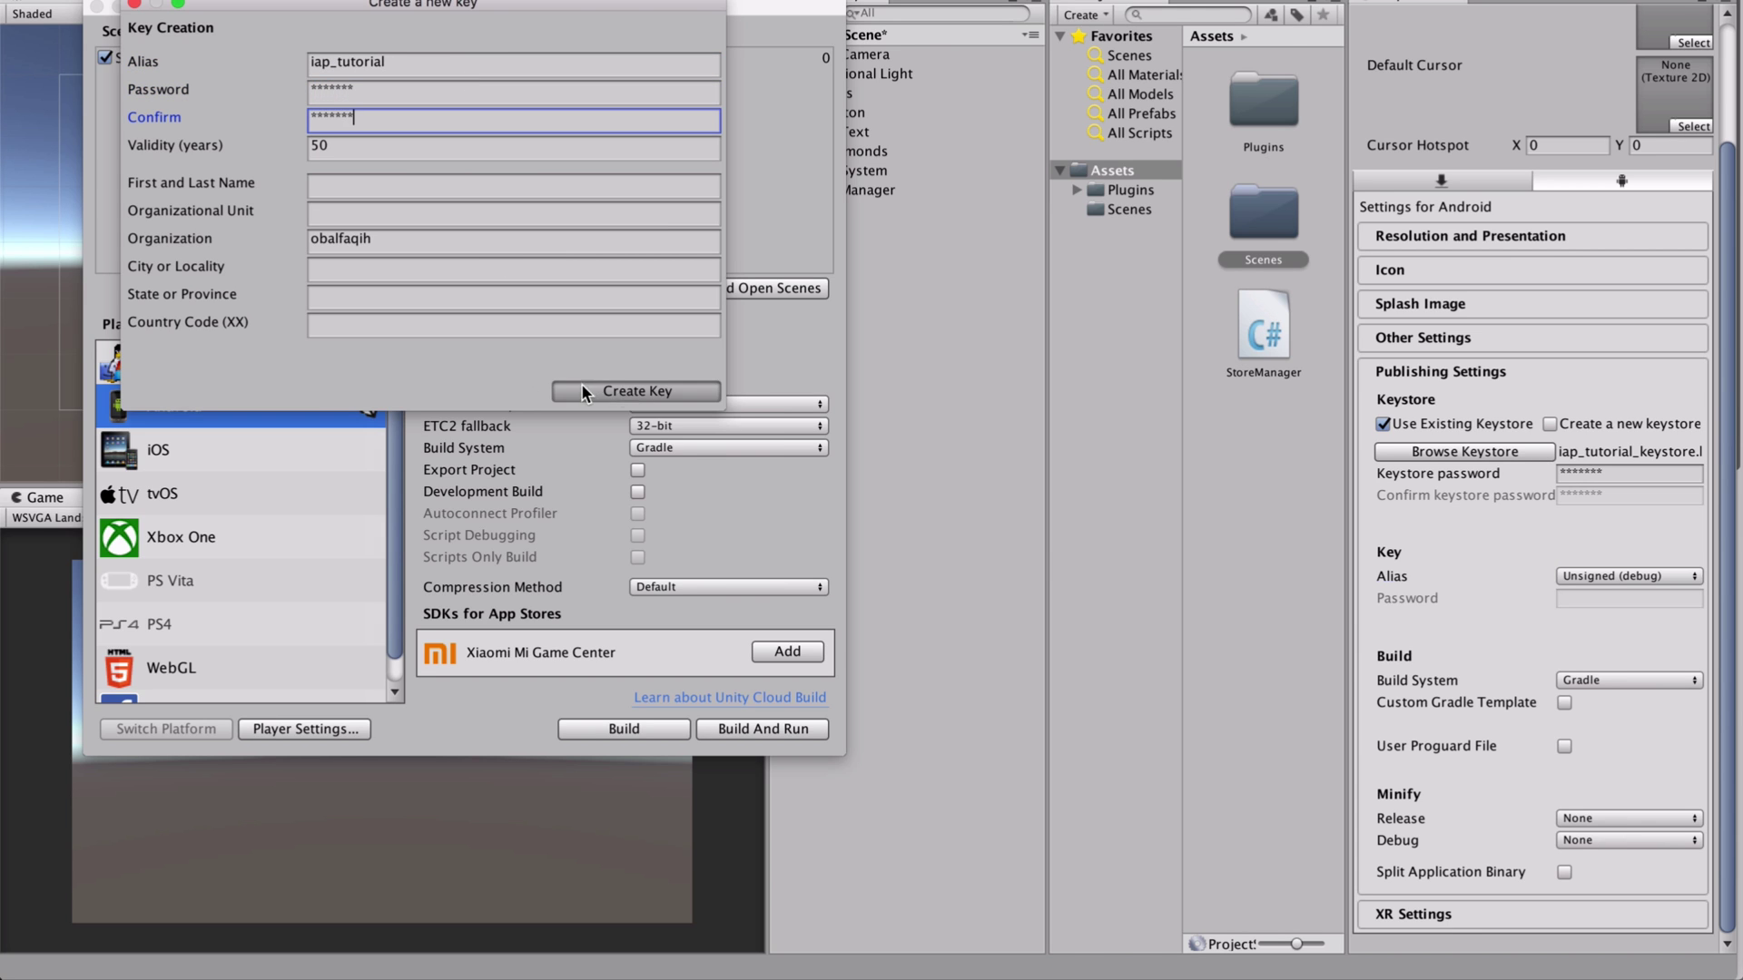
Step: Select iap_tutorial as the signing key alias and enter its password
left_click(1612, 577)
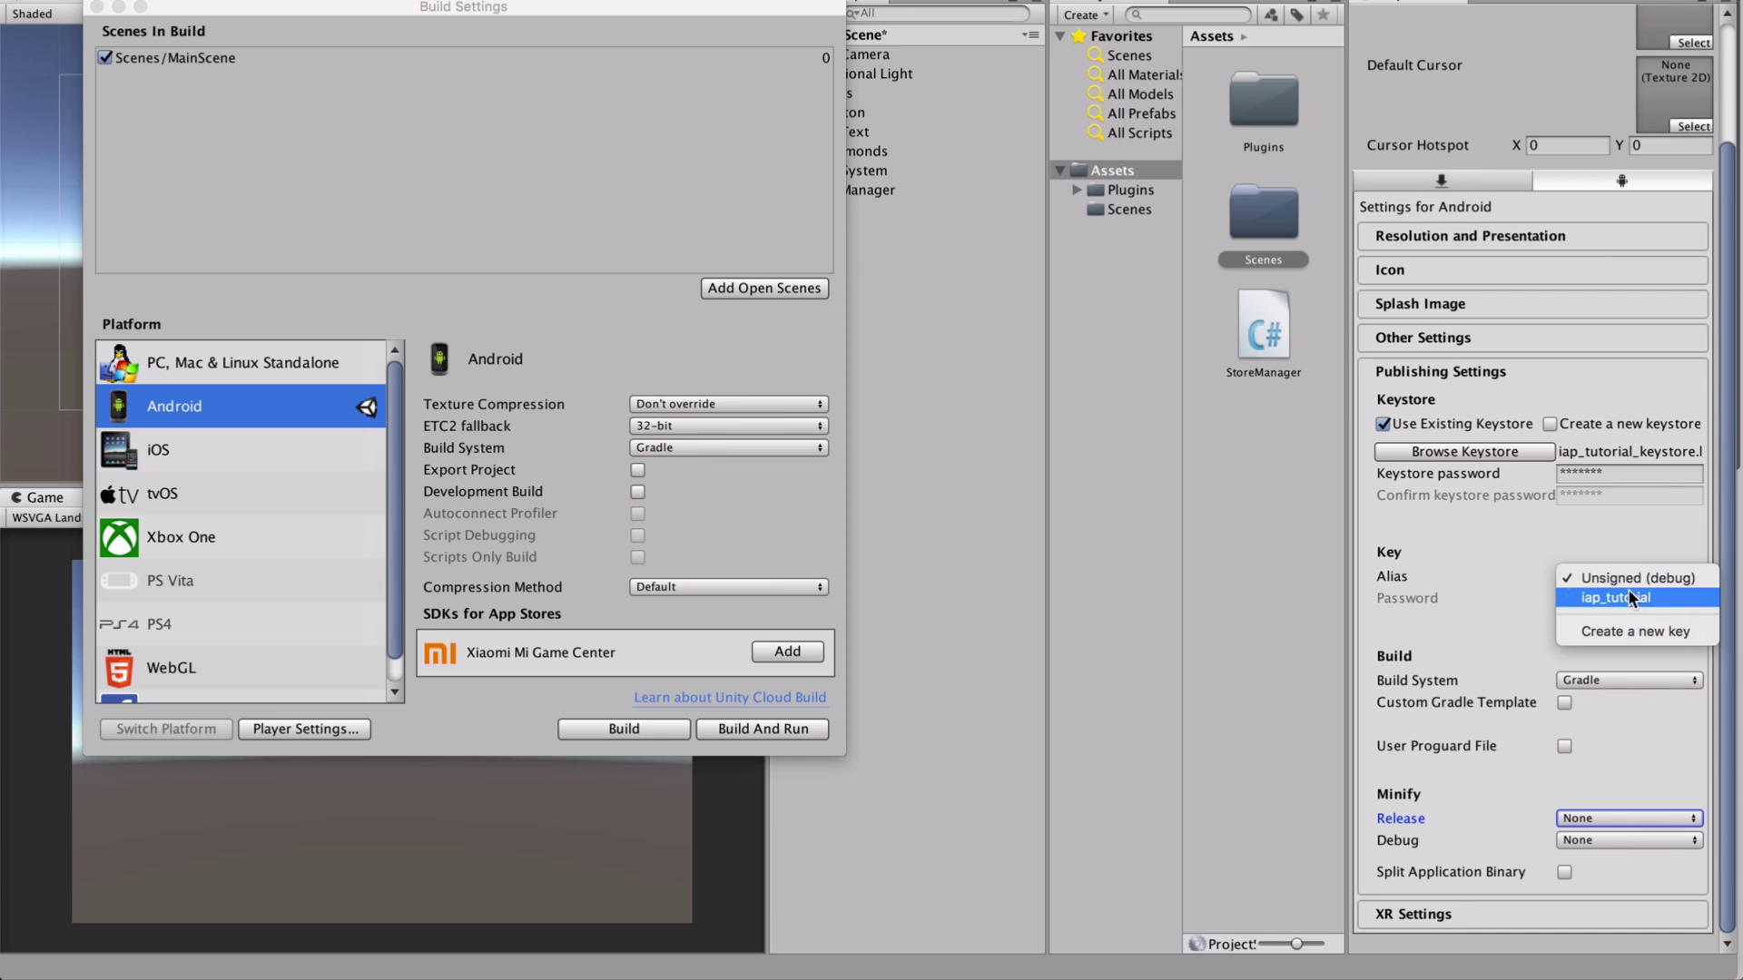
left_click(1598, 594)
left_click(1629, 599)
type("**")
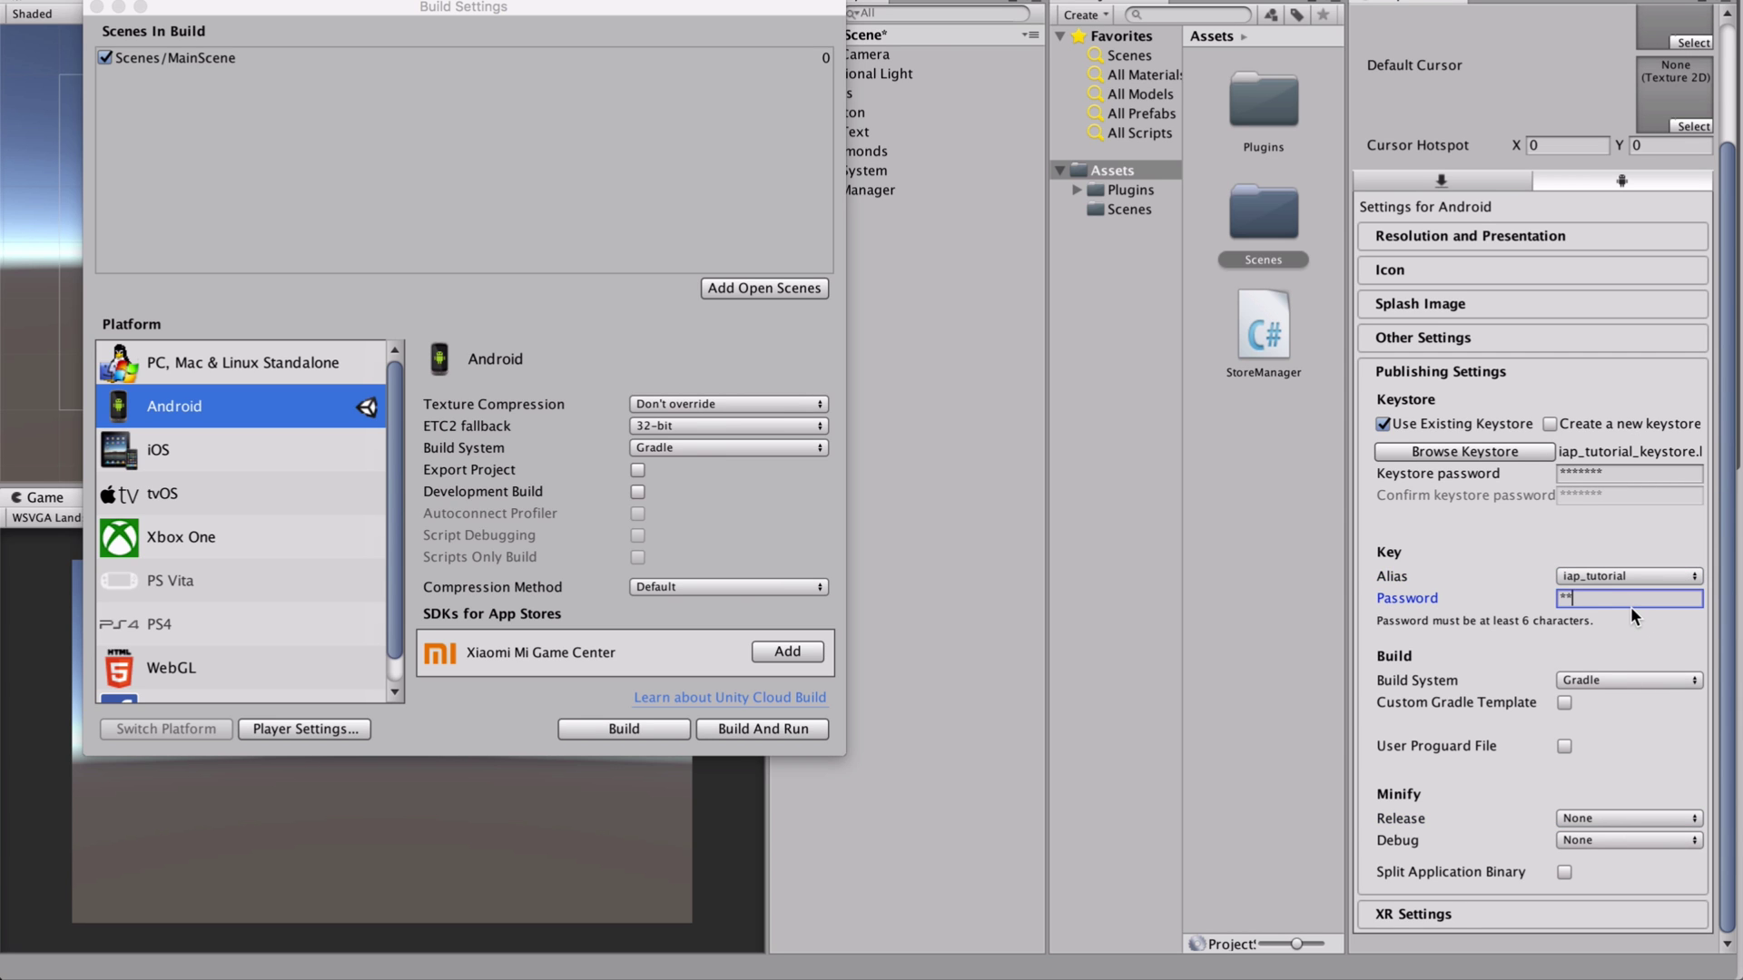
type("**")
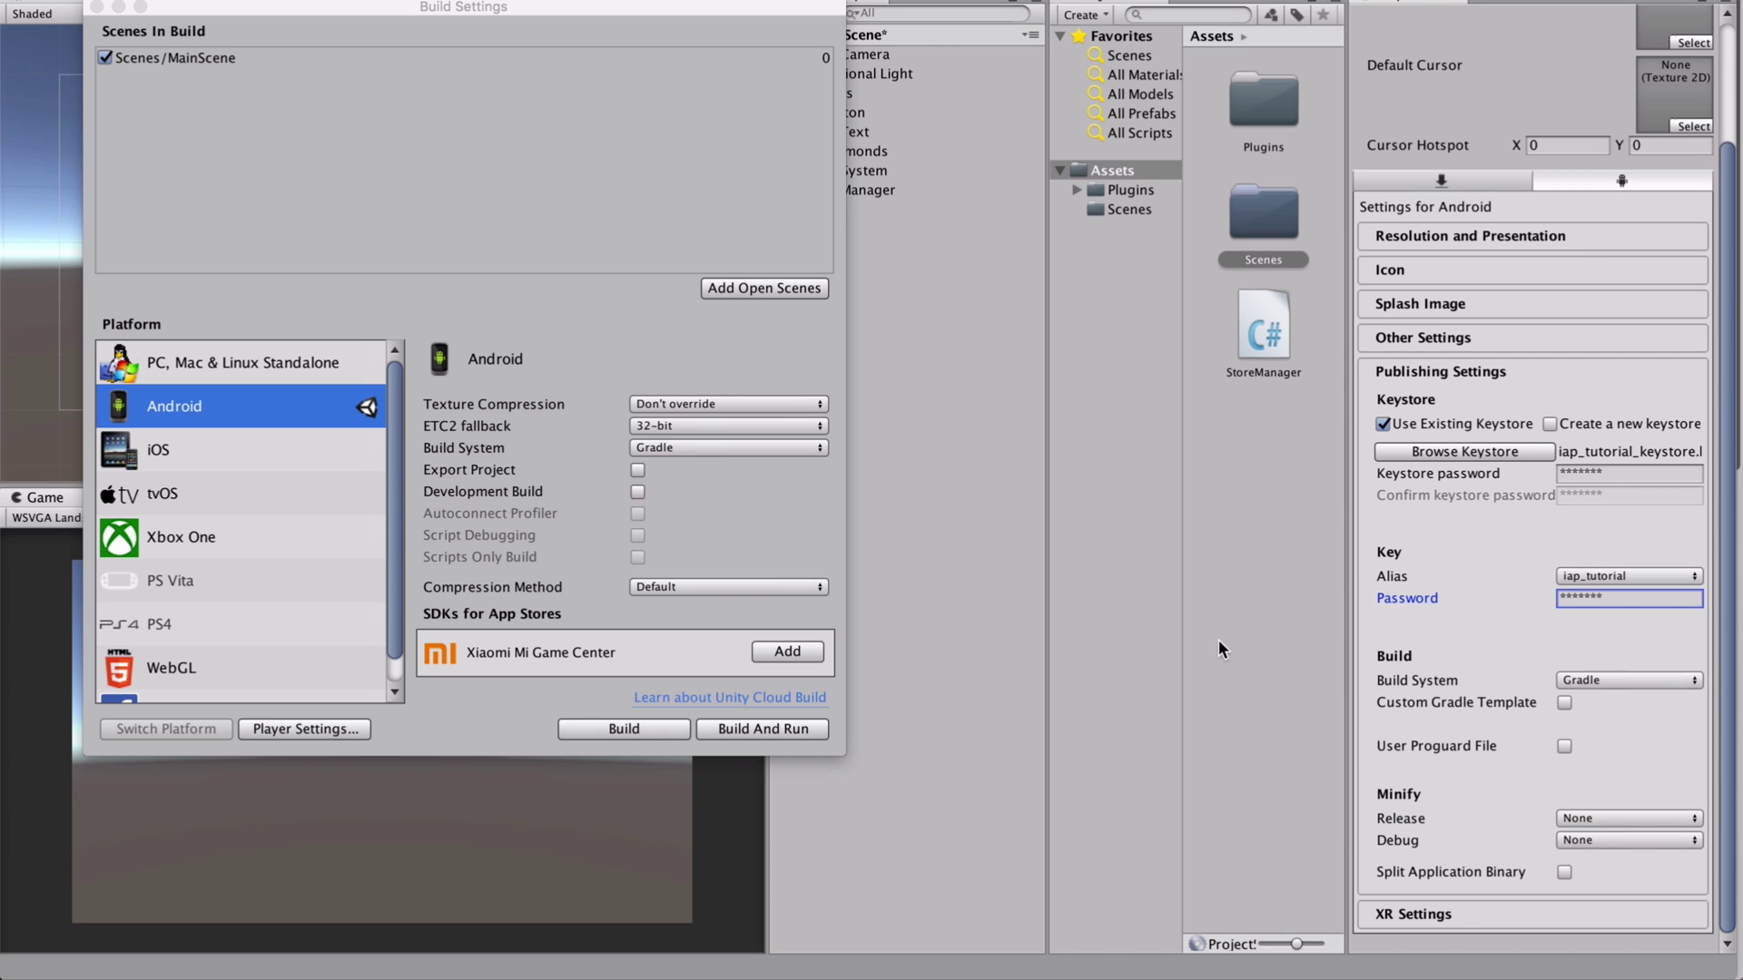
Step: Build the signed Android APK, saving it as iap_tutorial_alpha
left_click(618, 726)
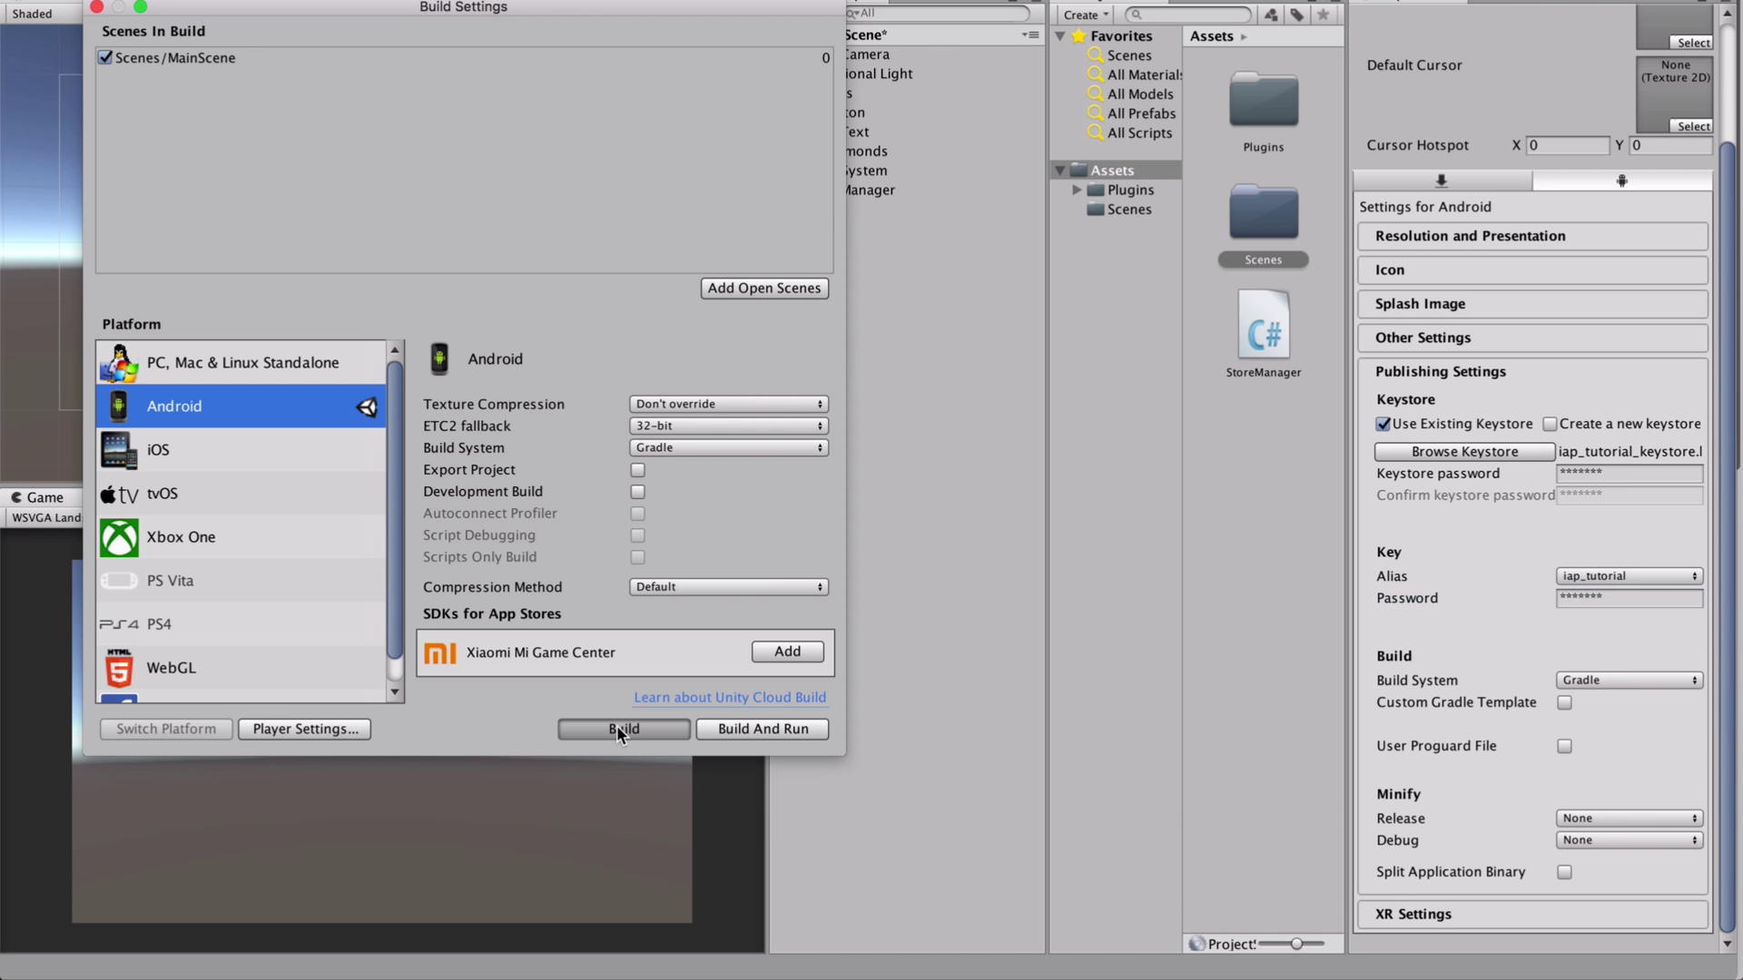
type("iap_tutor")
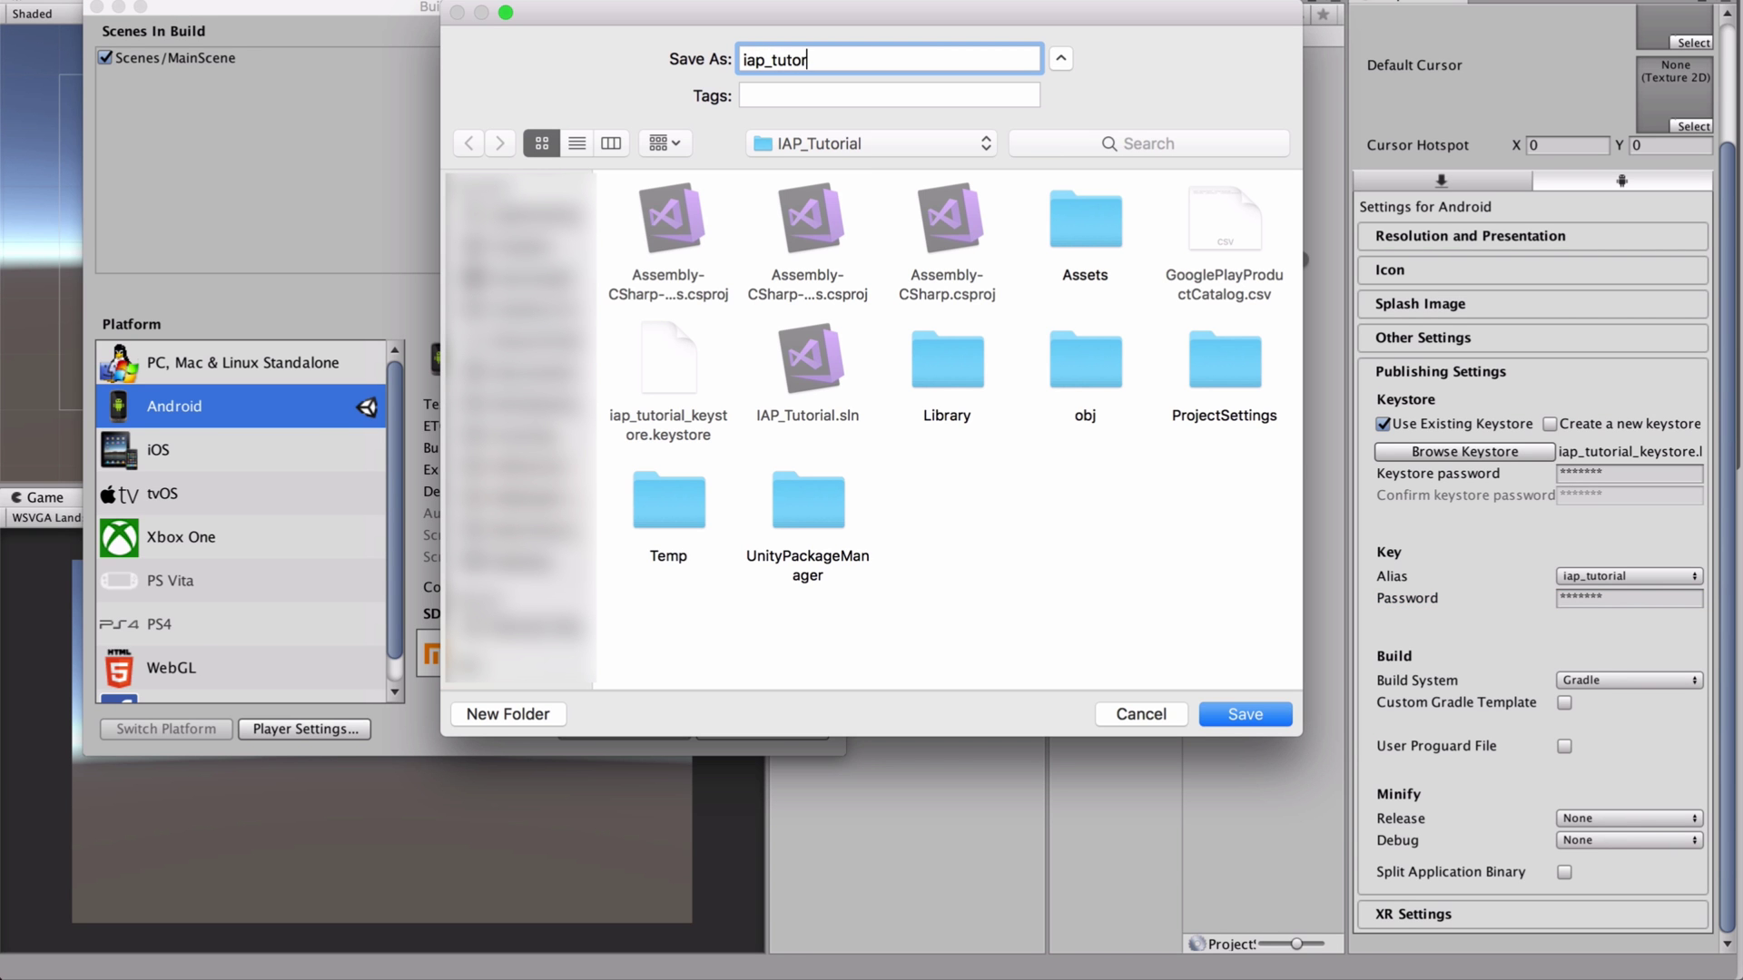
type("ial_alpha")
left_click(1236, 714)
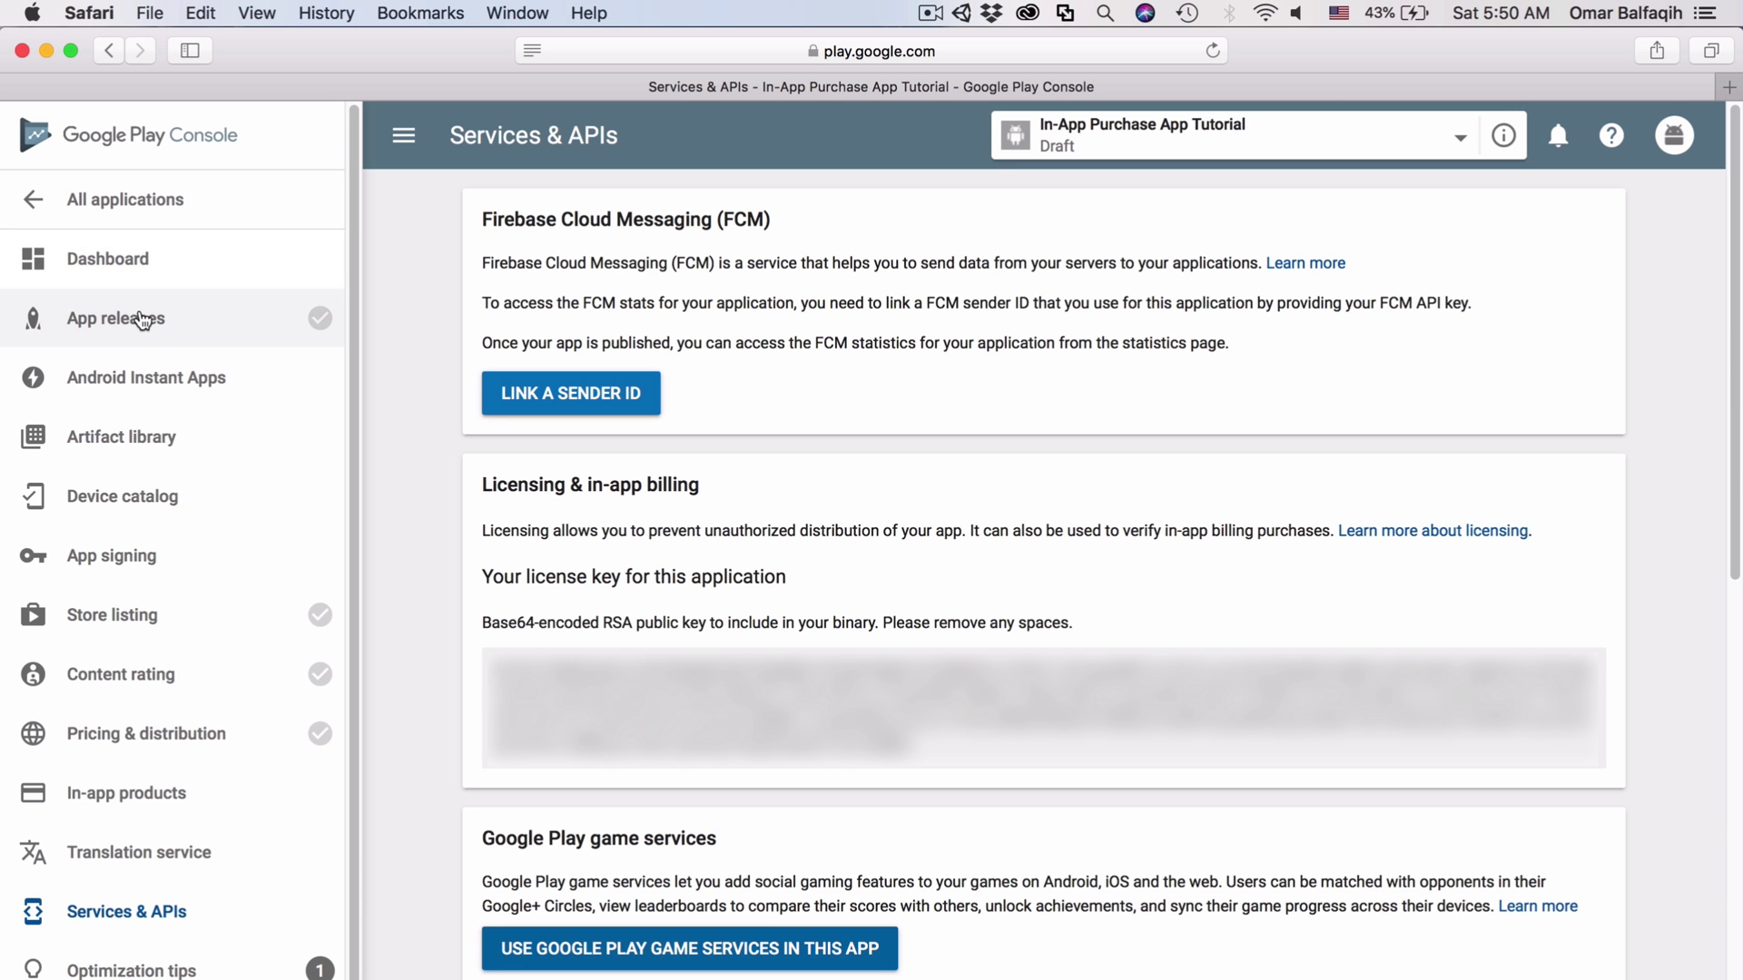
Step: Open the closed alpha track's release and accept app signing by Google Play
left_click(140, 320)
scroll(1343, 739, "down", 3)
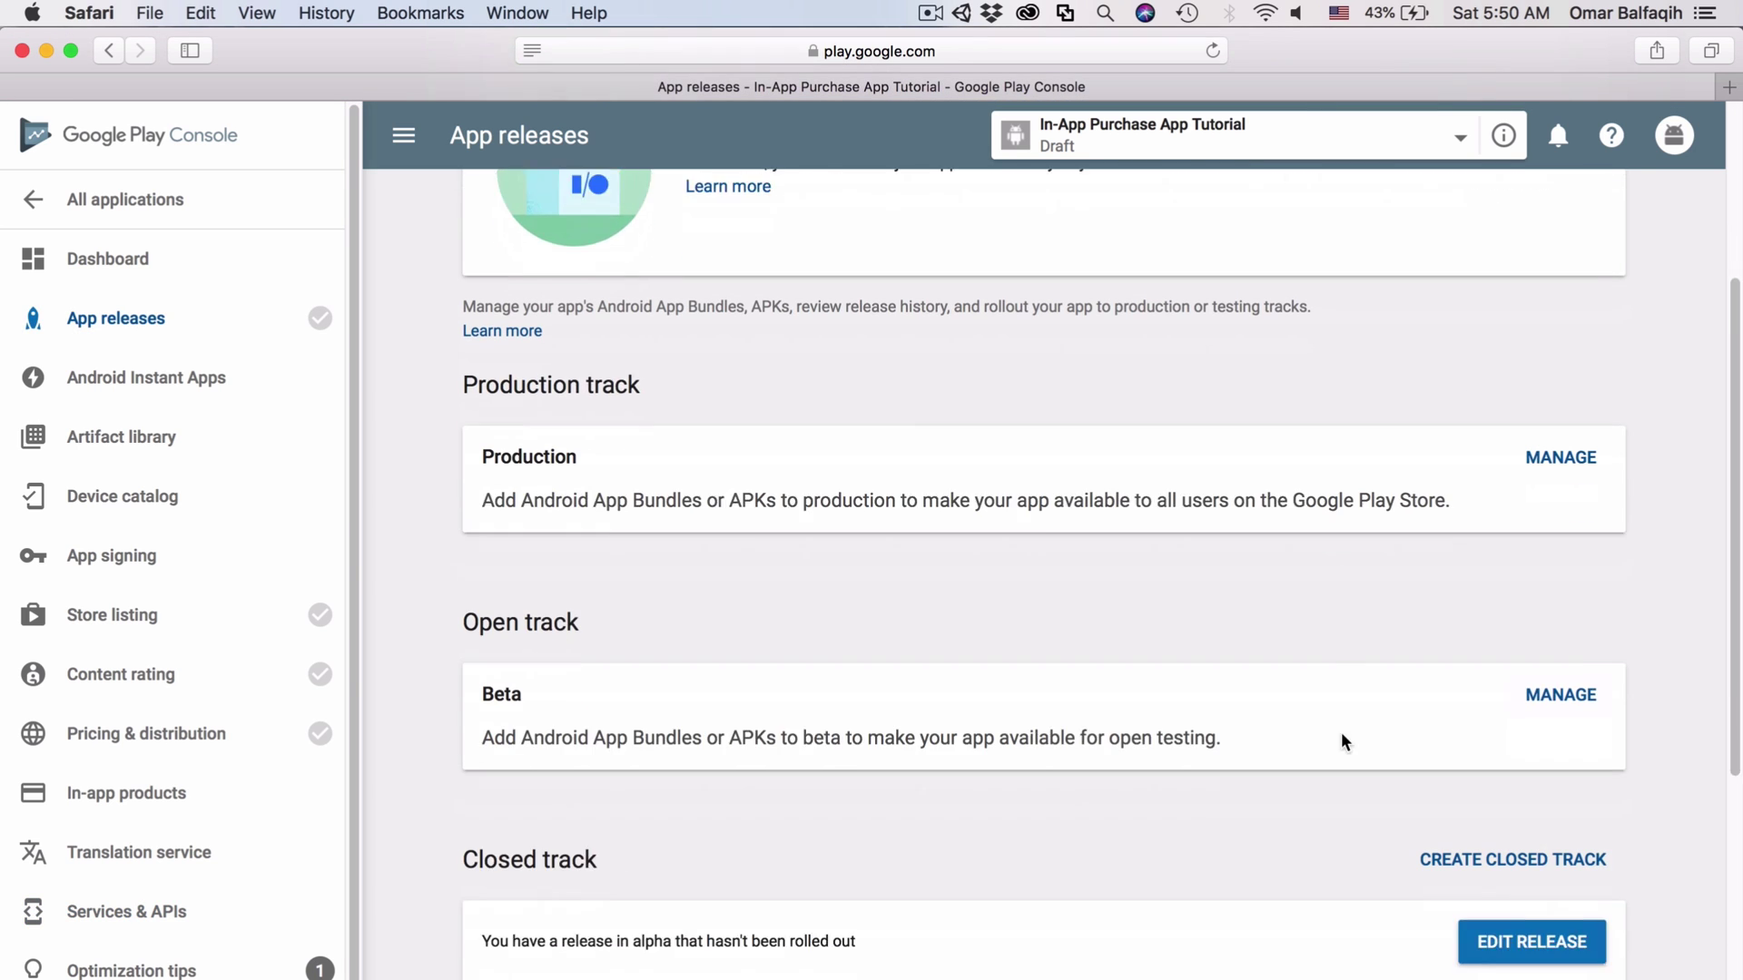
scroll(1427, 860, "down", 3)
left_click(1563, 894)
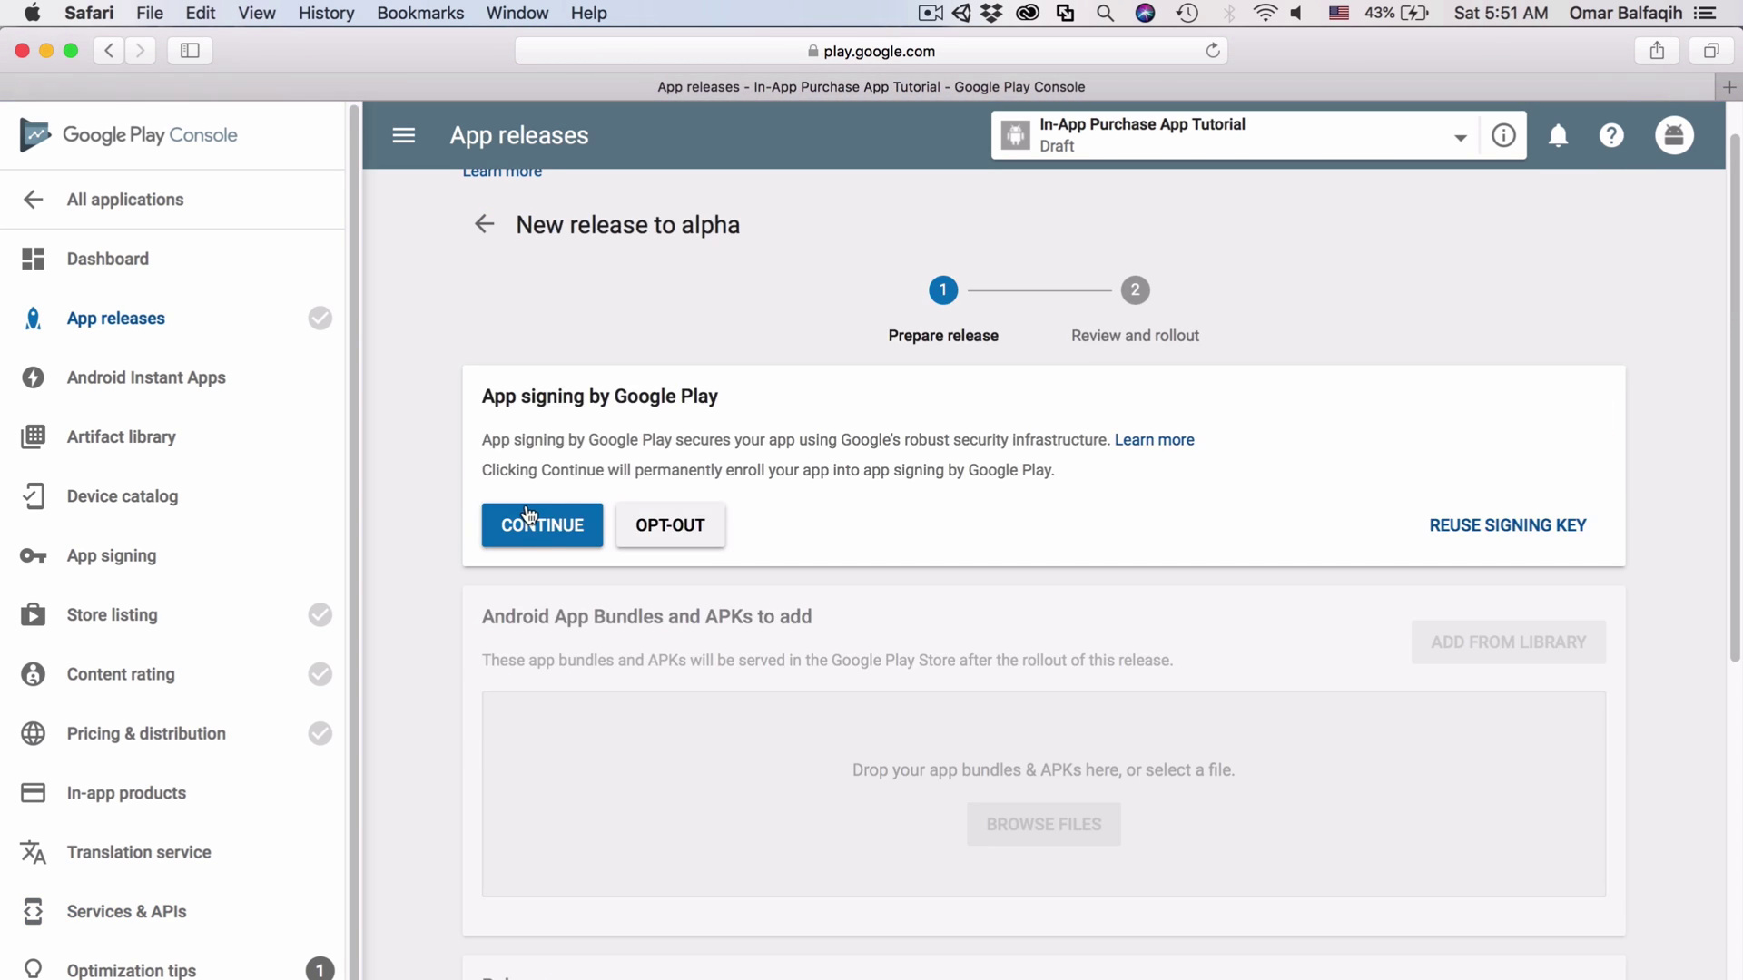
left_click(531, 527)
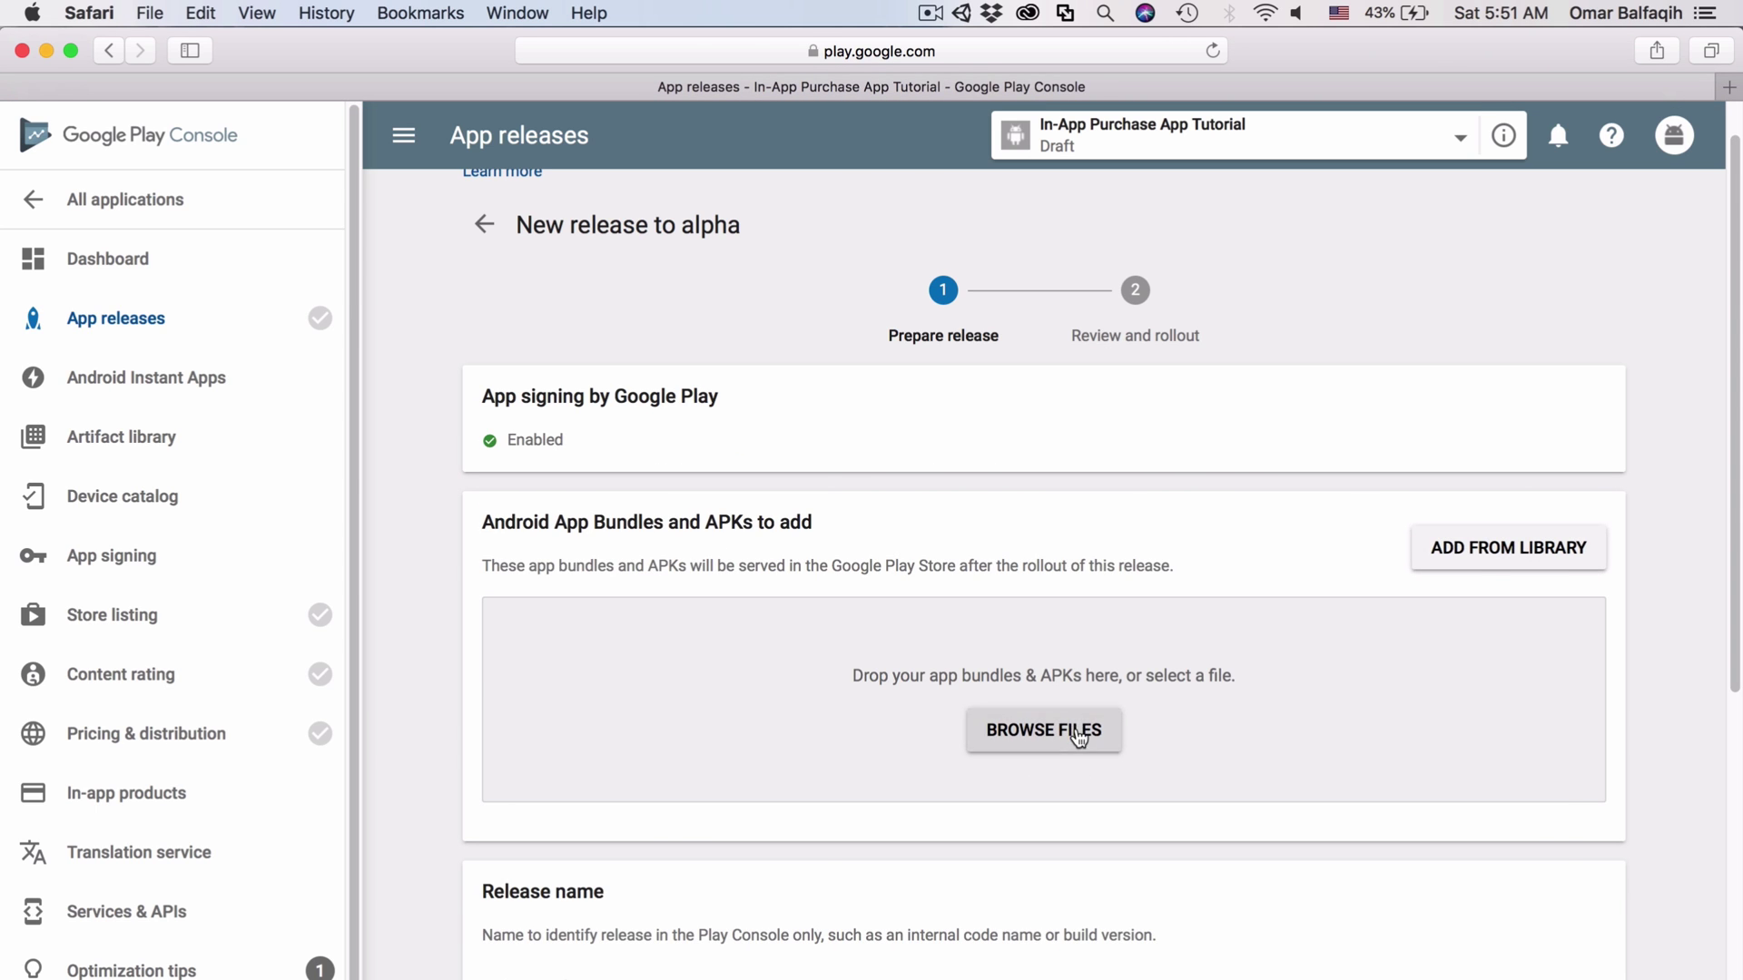
Step: Upload iap_tutorial_alpha.apk and name the release 'In-App Purchase Tutorial Alpha Test V1'
left_click(1080, 737)
left_click_drag(960, 641, 1044, 704)
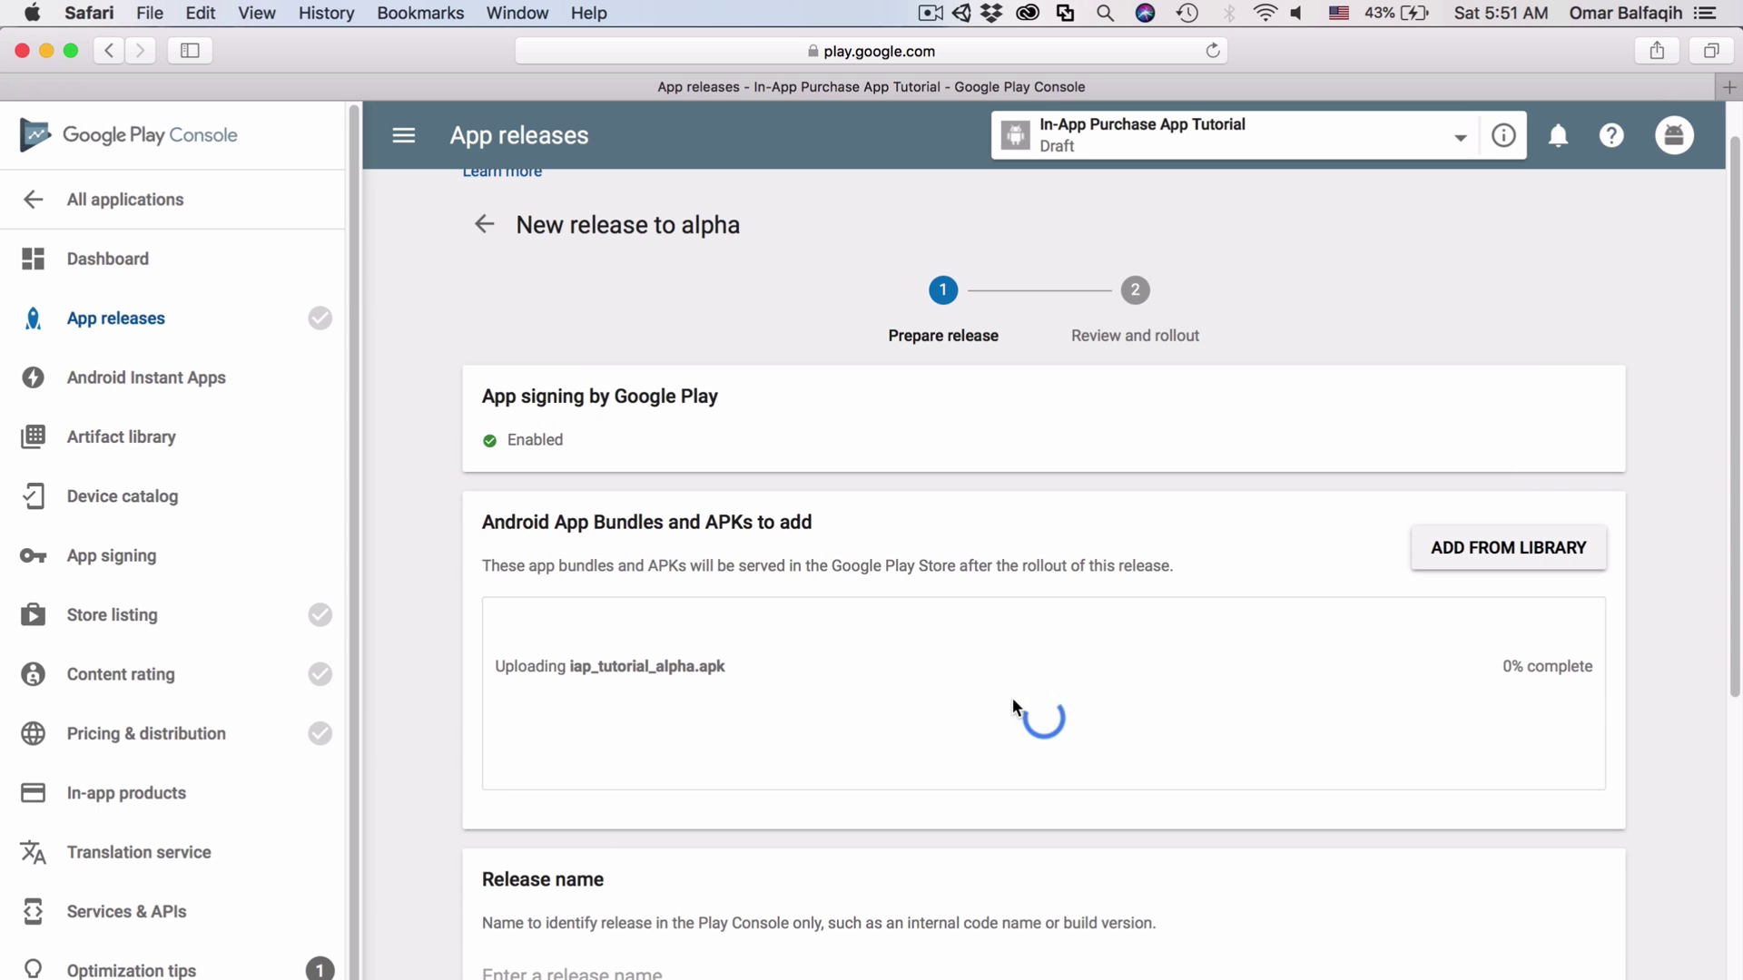
left_click(572, 971)
type("In-A")
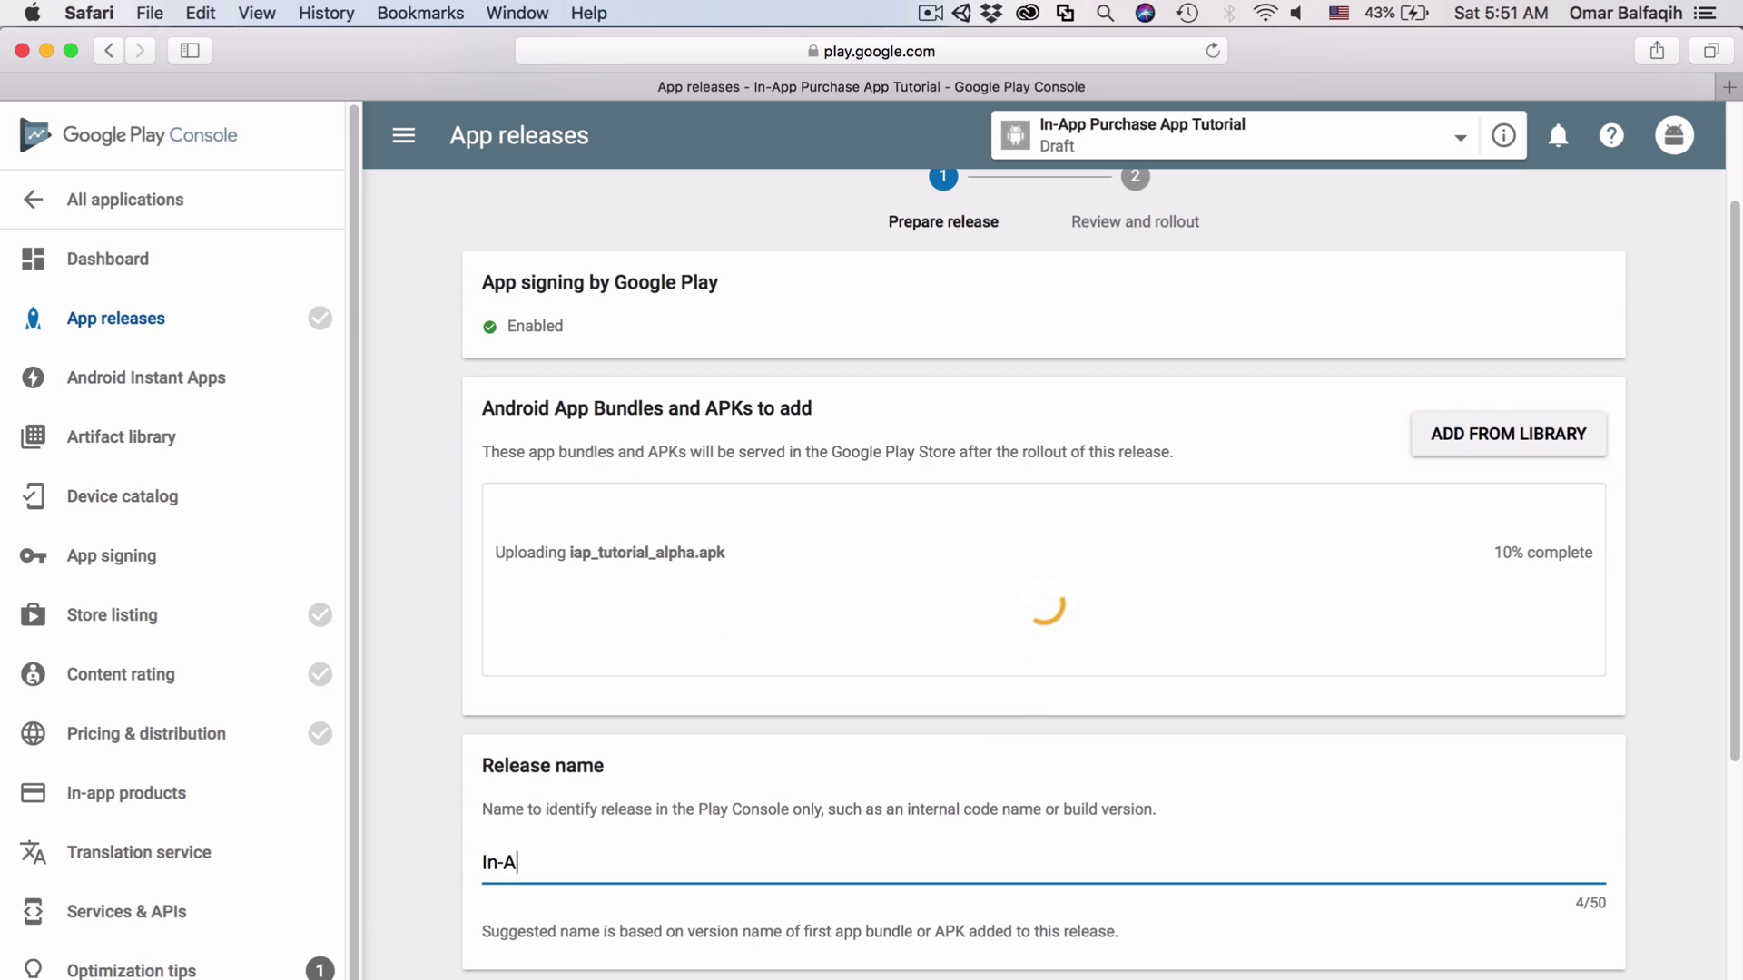
type("pp Purchase Tutorial A")
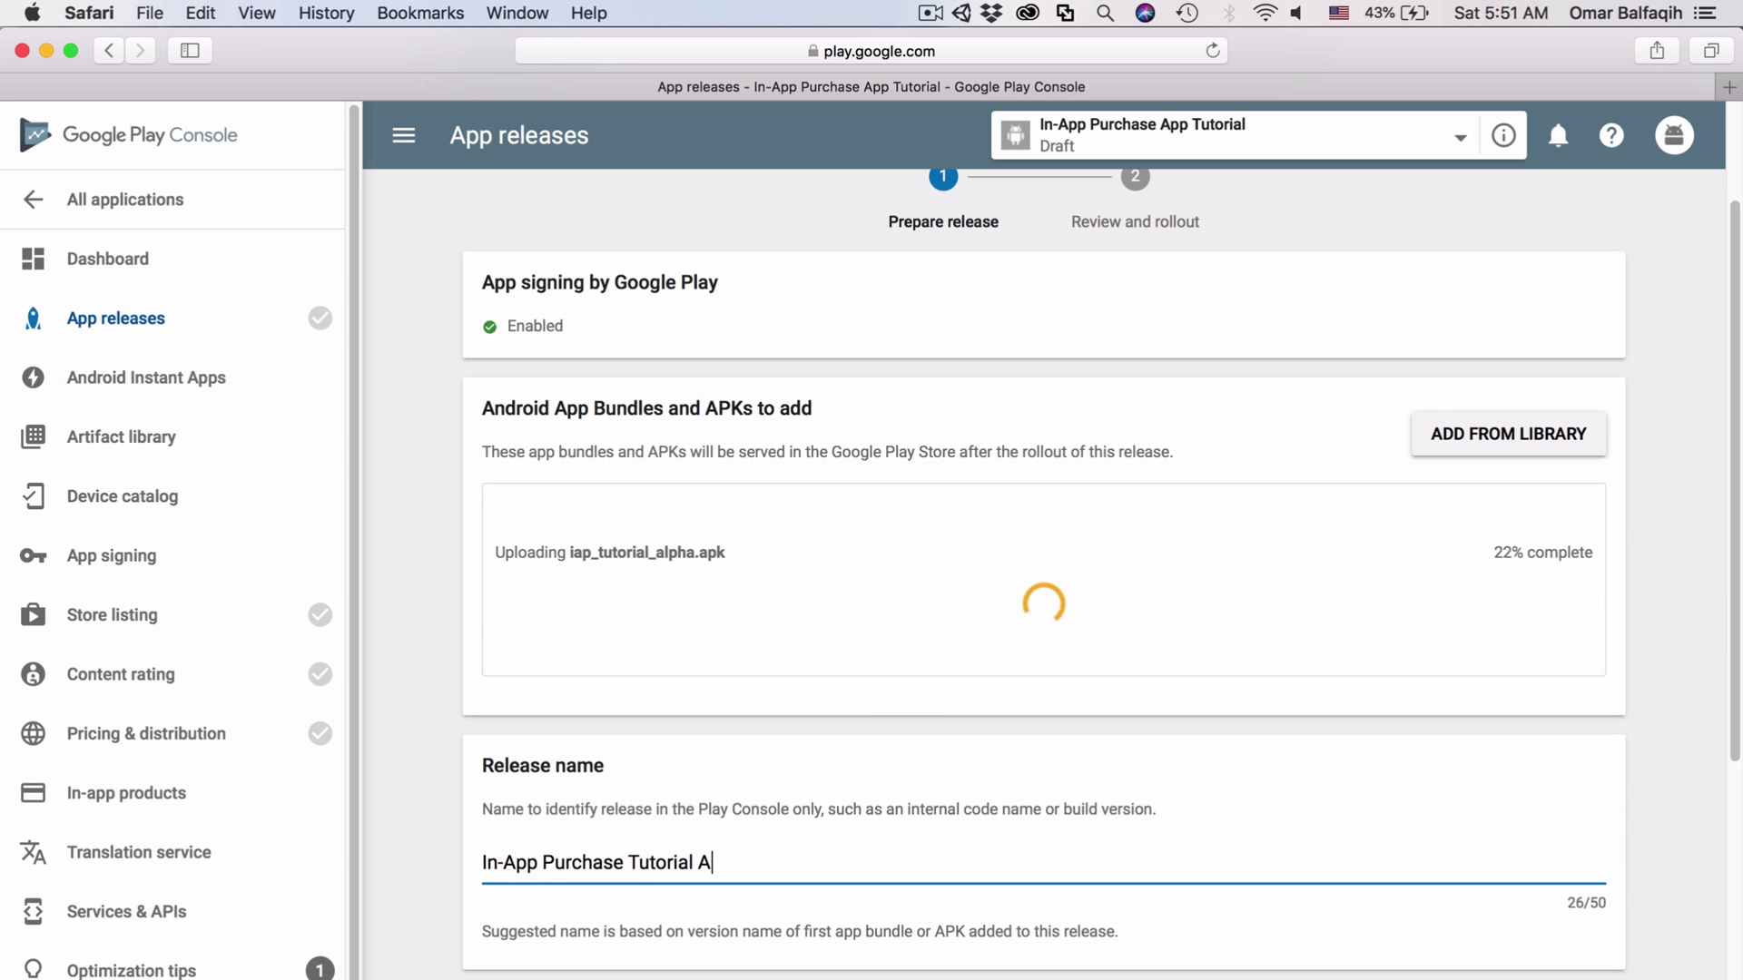
type("lpha Test V")
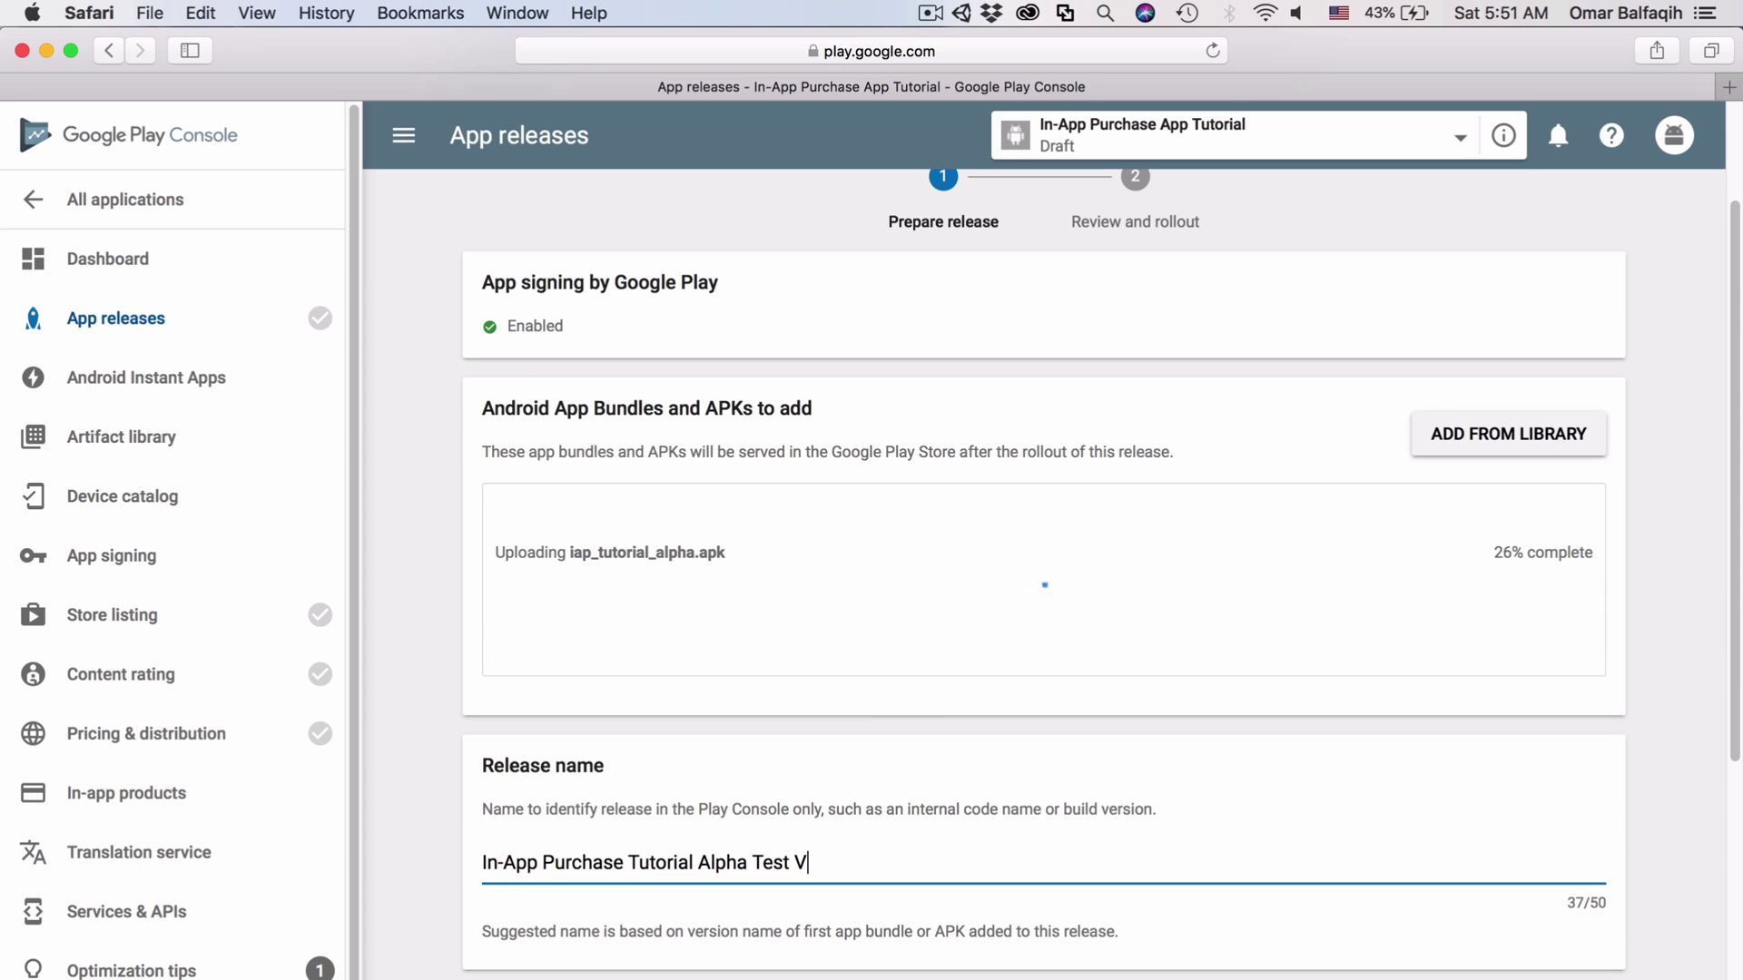
type("1")
Step: Rewrite the release notes to say it is the first alpha release, then save
scroll(1080, 759, "down", 1)
scroll(1077, 749, "down", 5)
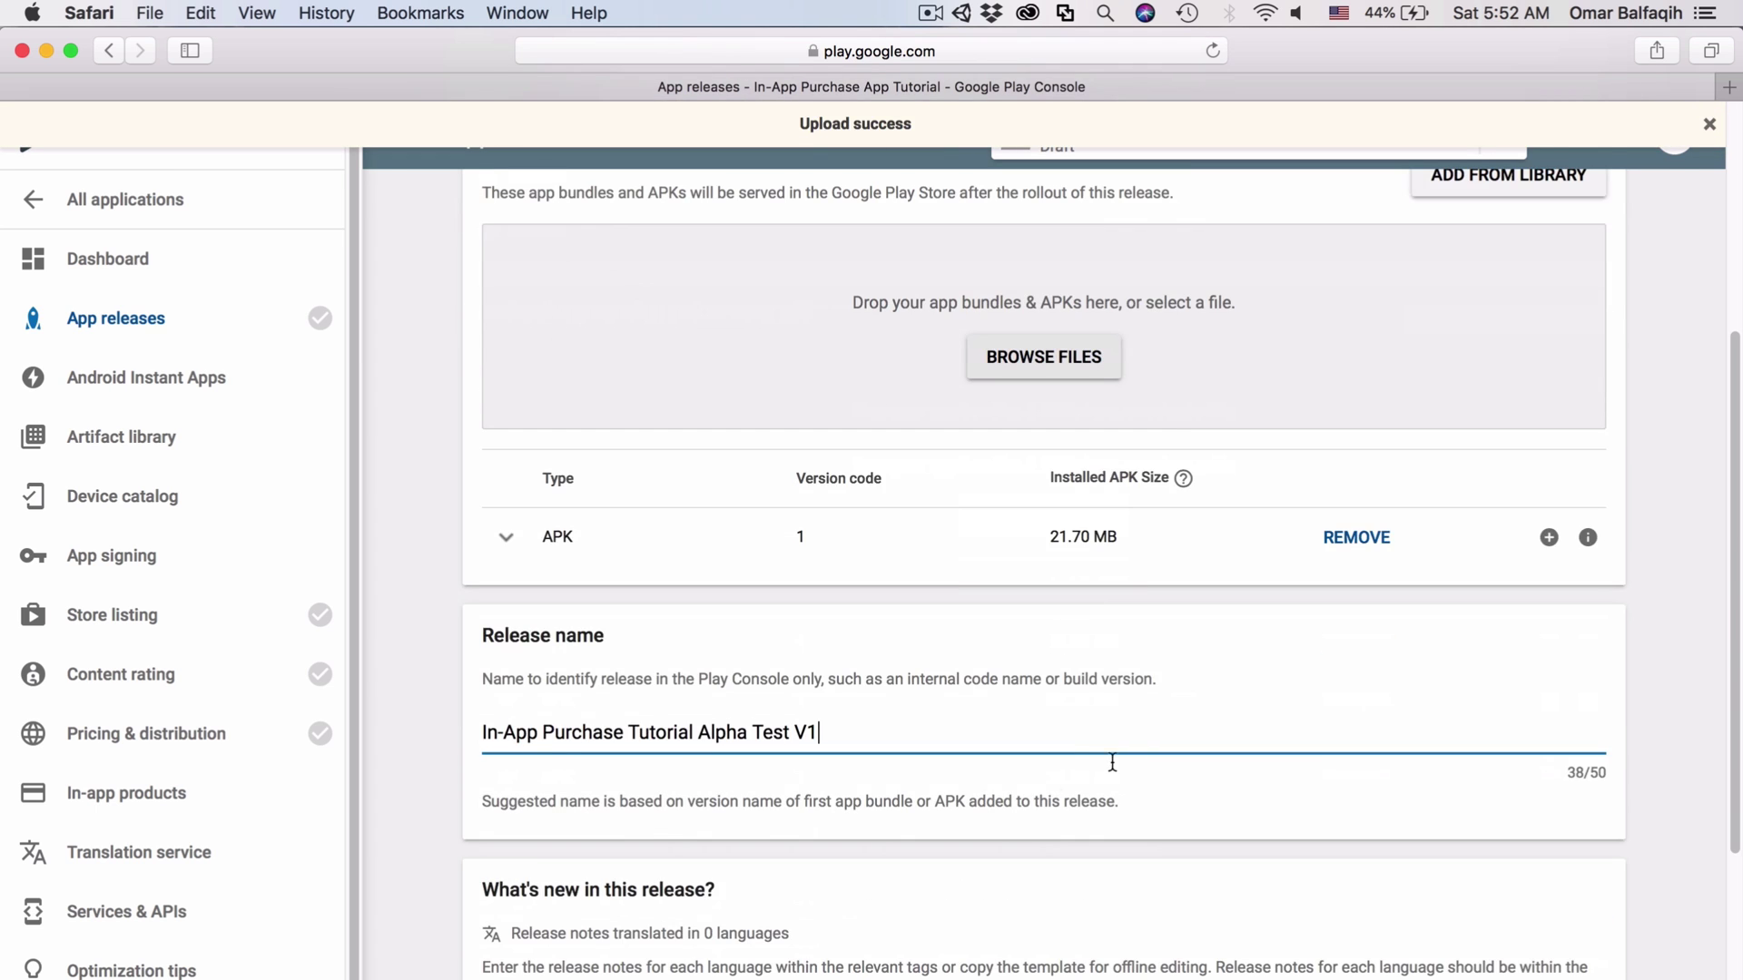
scroll(1051, 771, "down", 5)
left_click_drag(916, 760, 408, 750)
type("Not")
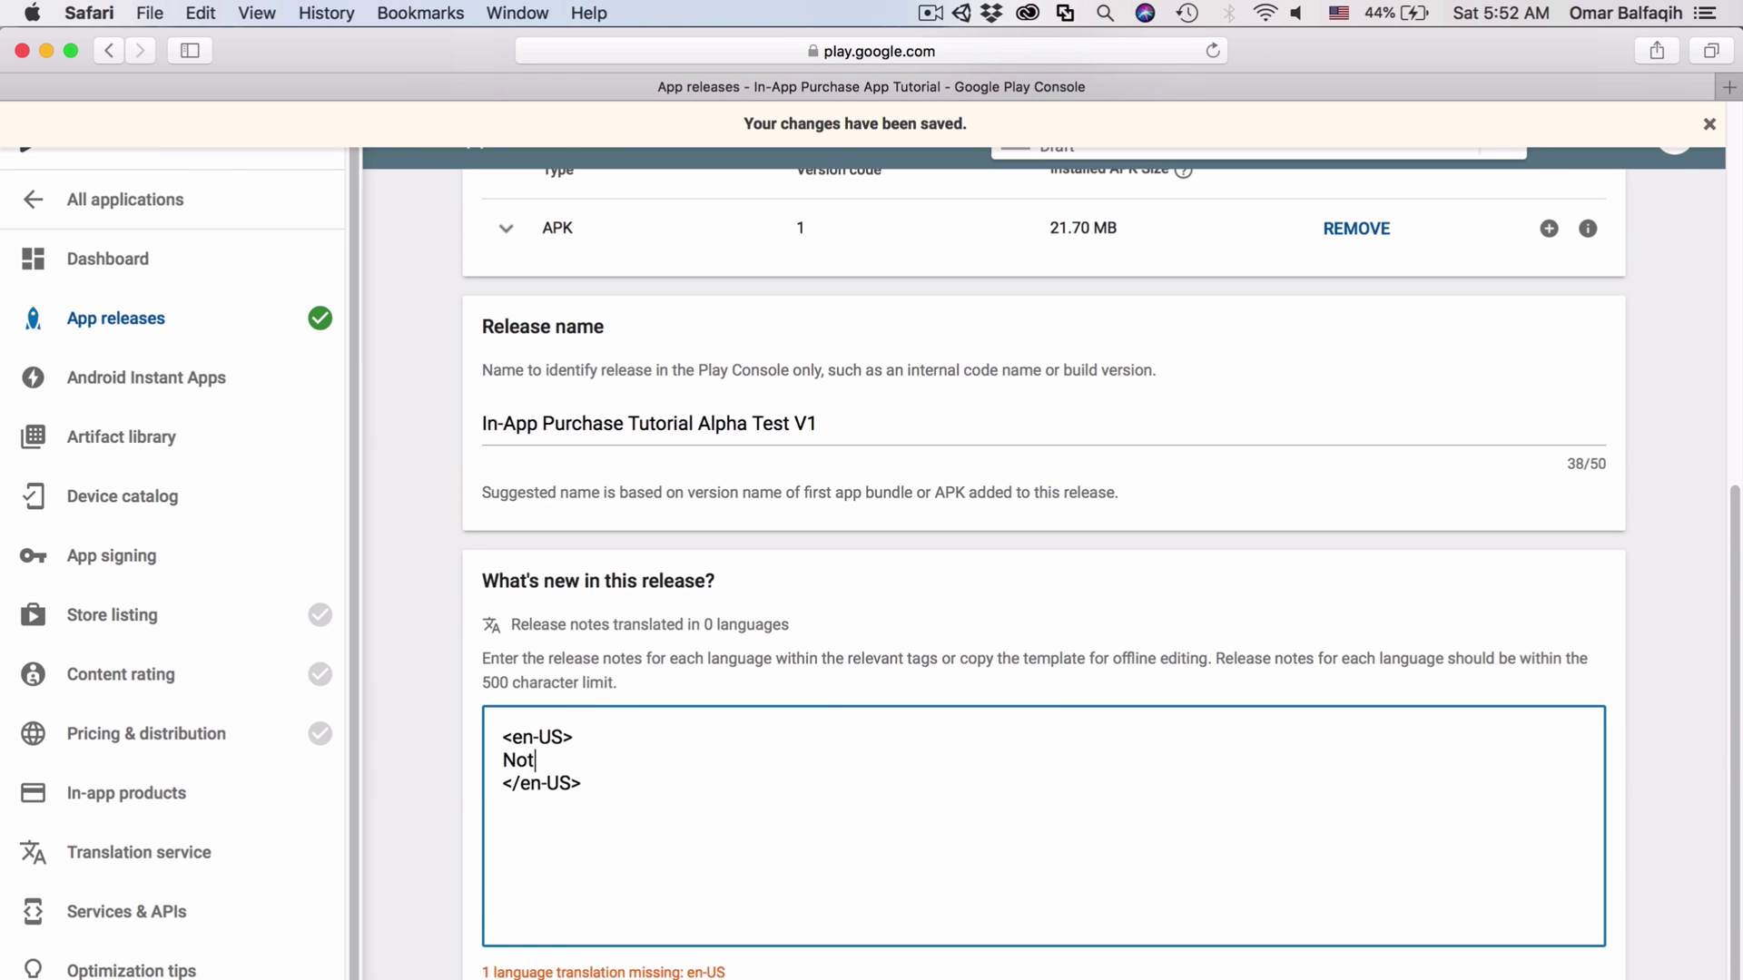
type("hing much, this is thefirst release")
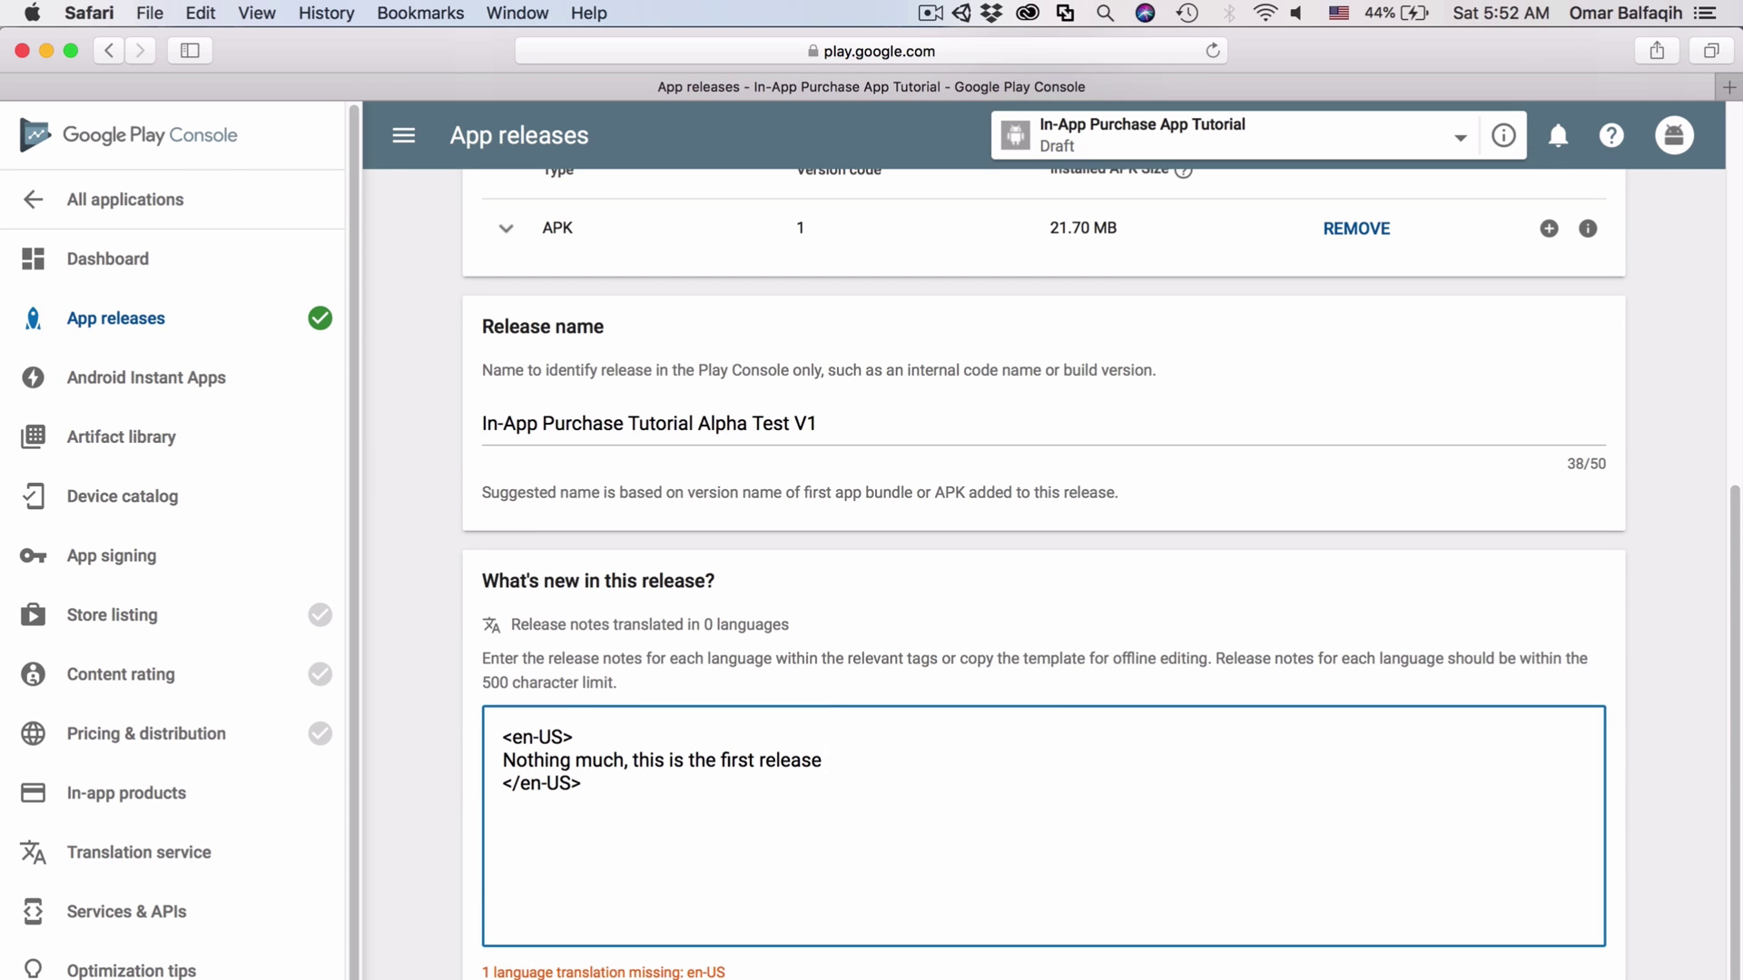
type("alpha")
scroll(1089, 759, "down", 2)
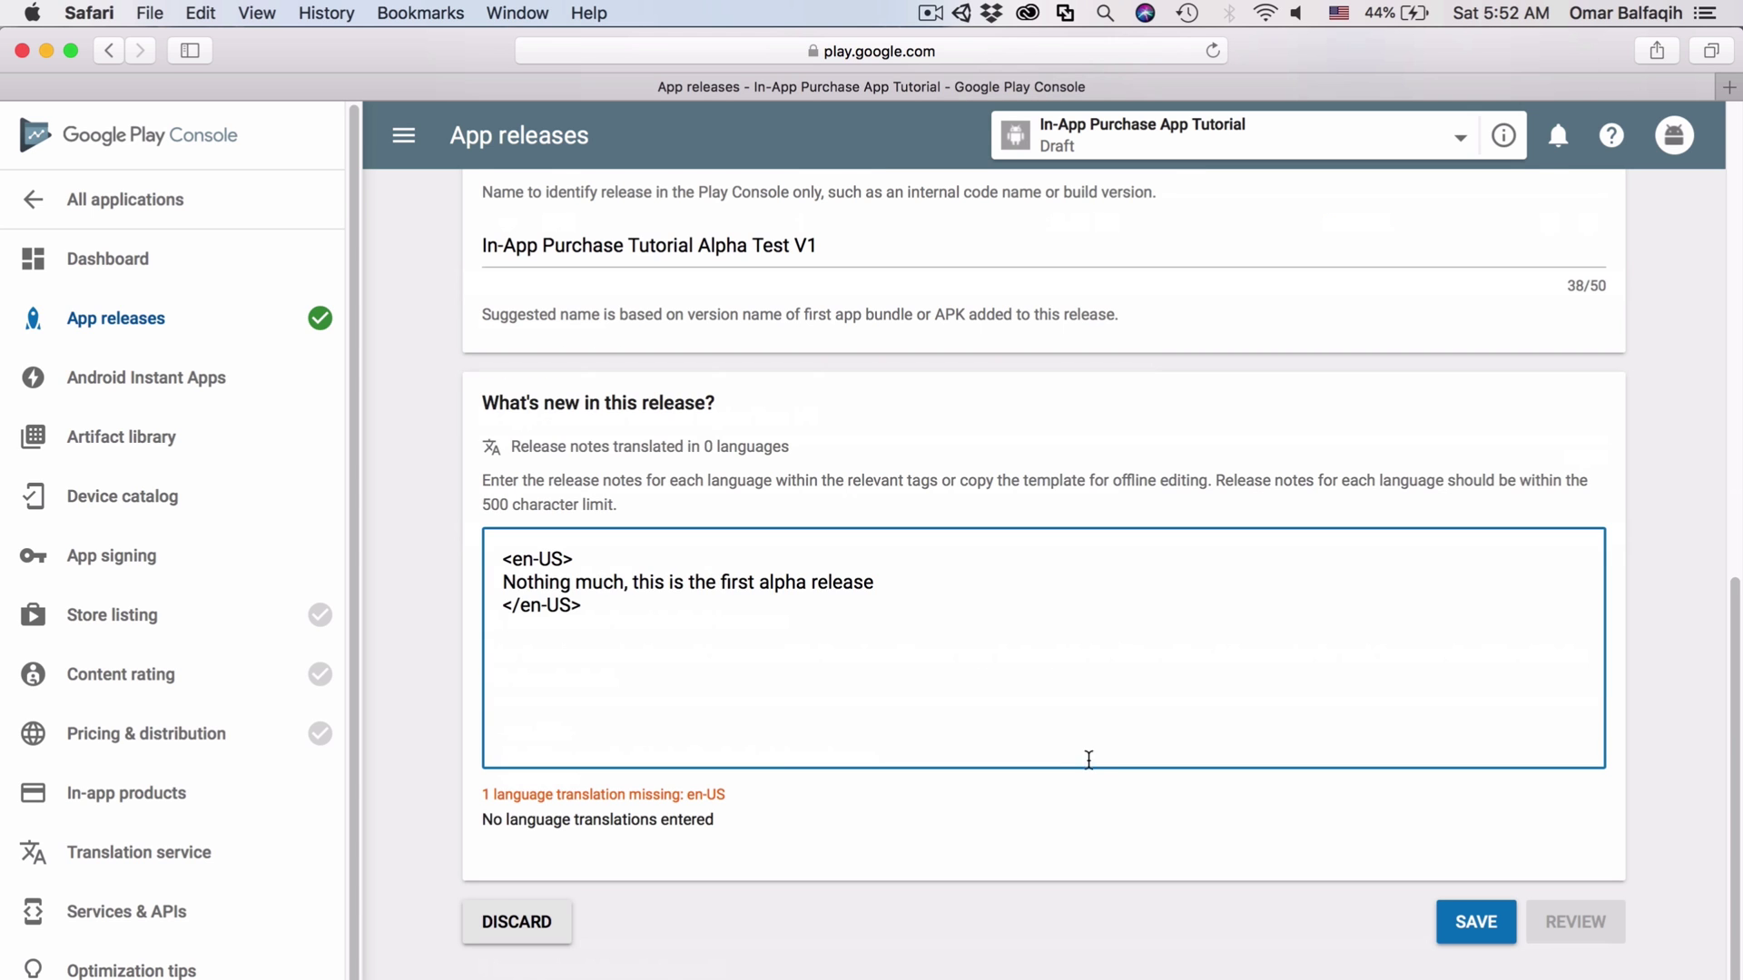
left_click(1446, 915)
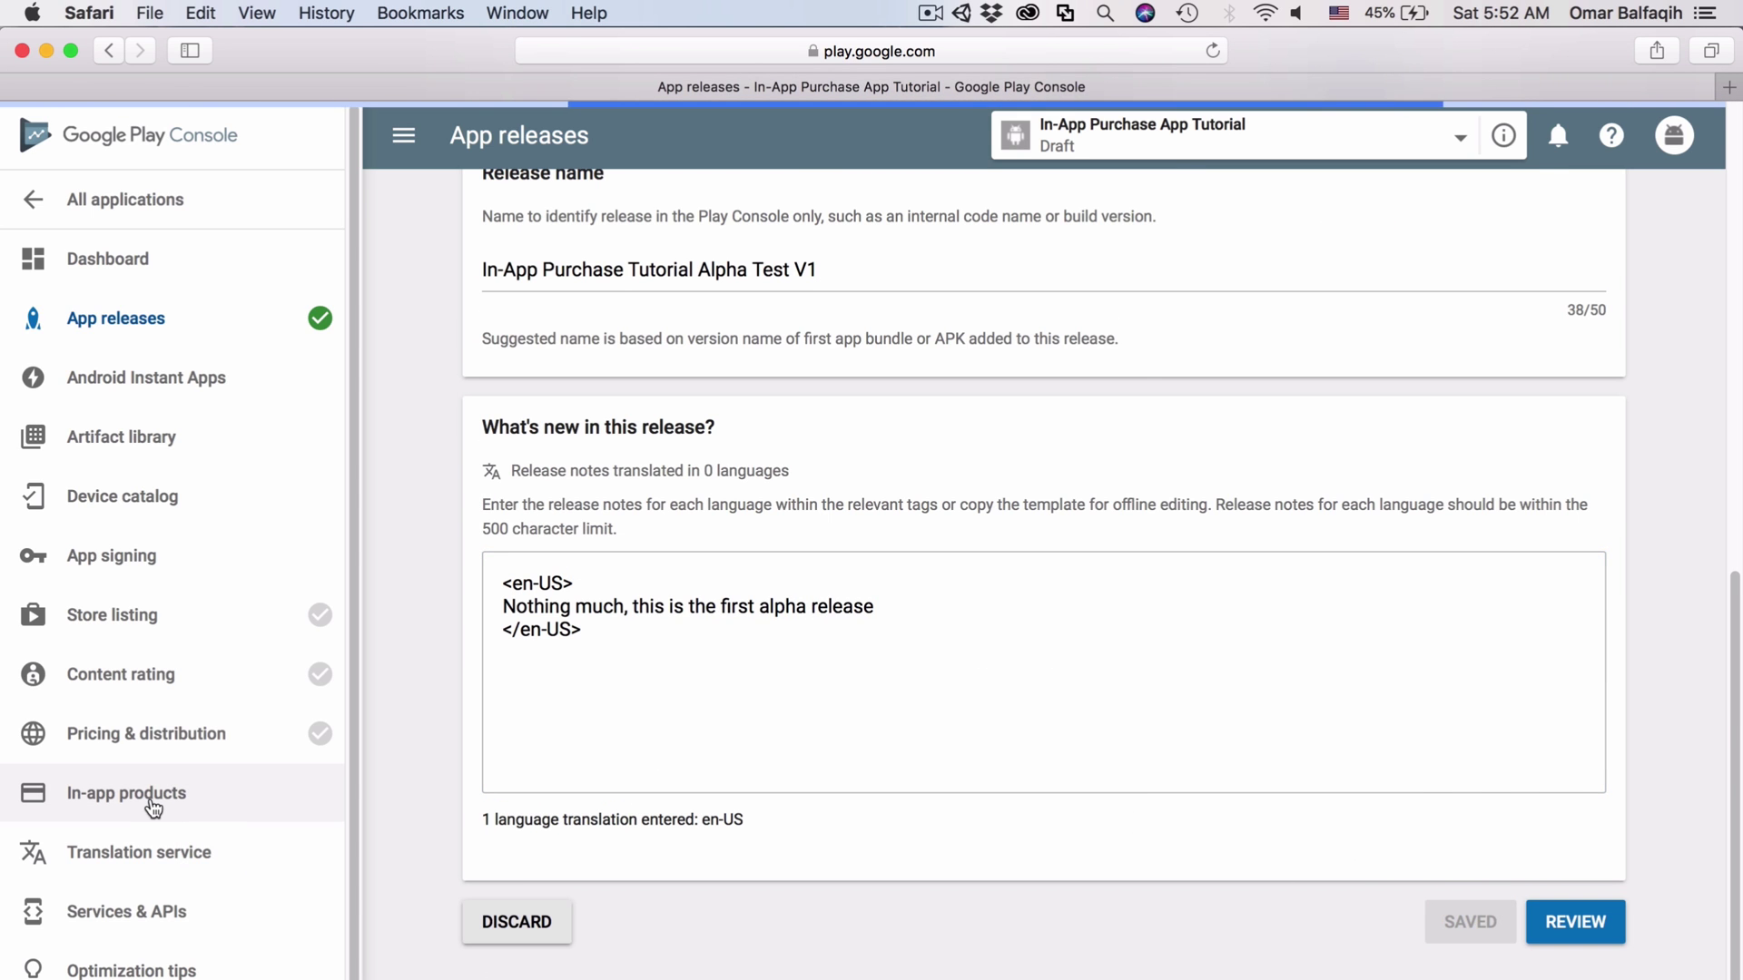
Step: Import GooglePlayProductCatalog.csv as managed products, listing 500 Diamonds at SAR 5.00
left_click(153, 808)
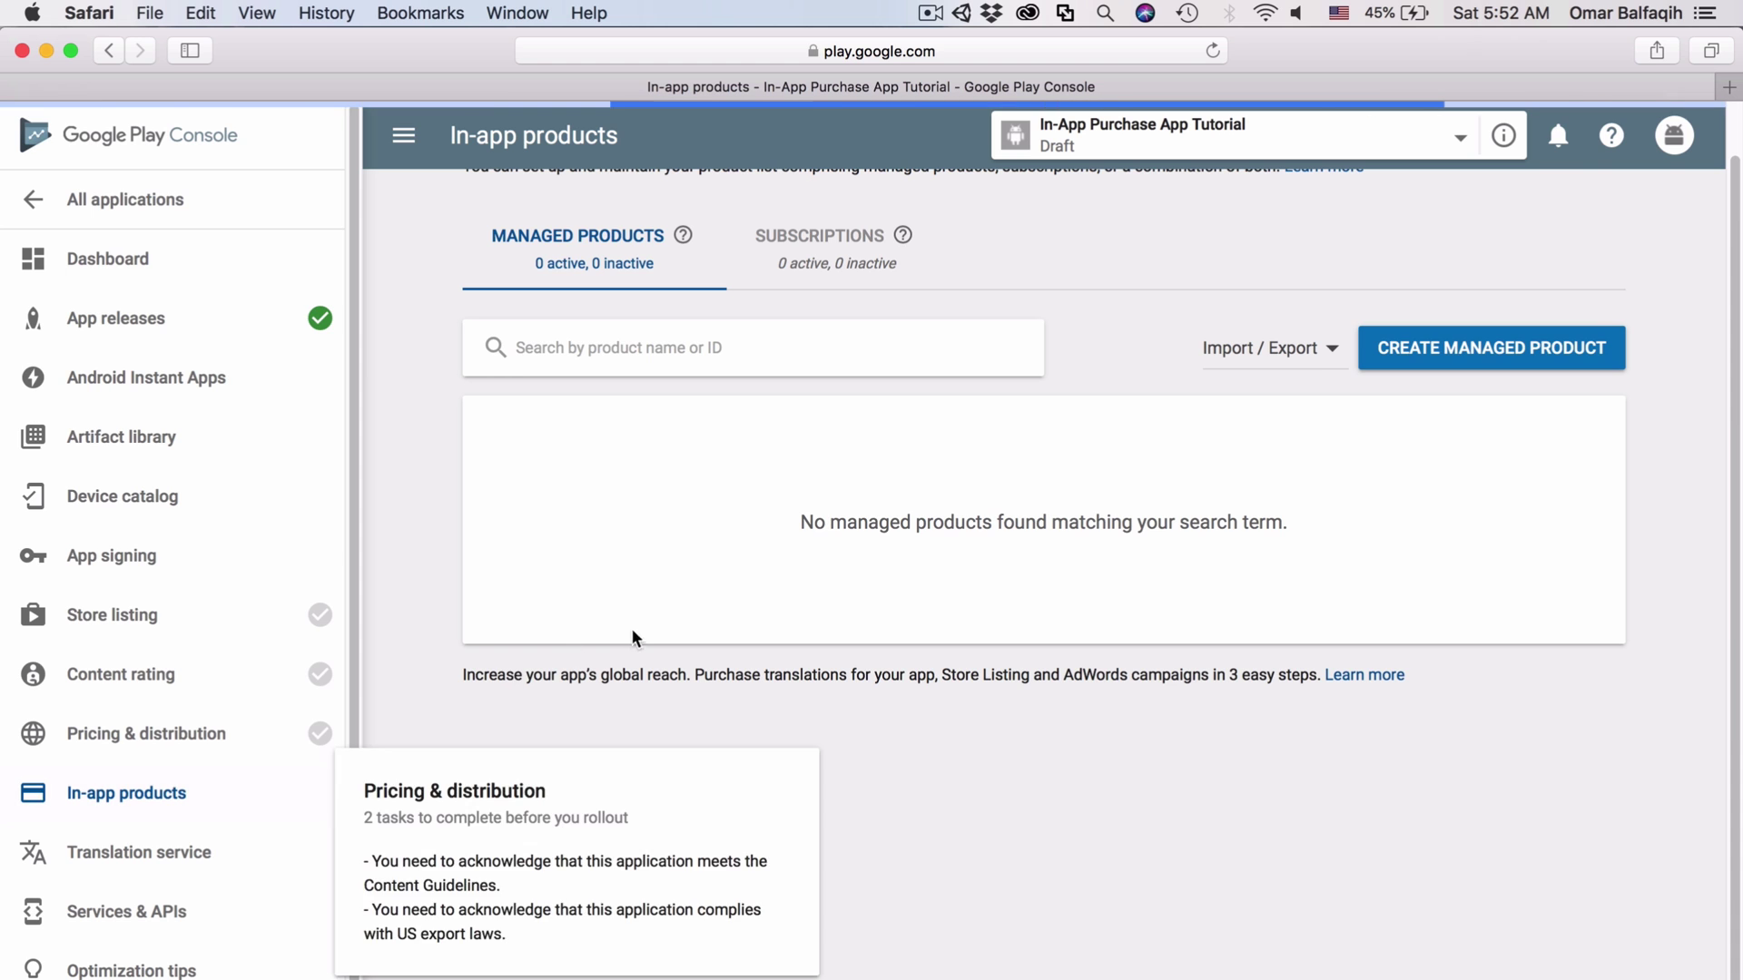
left_click(1271, 350)
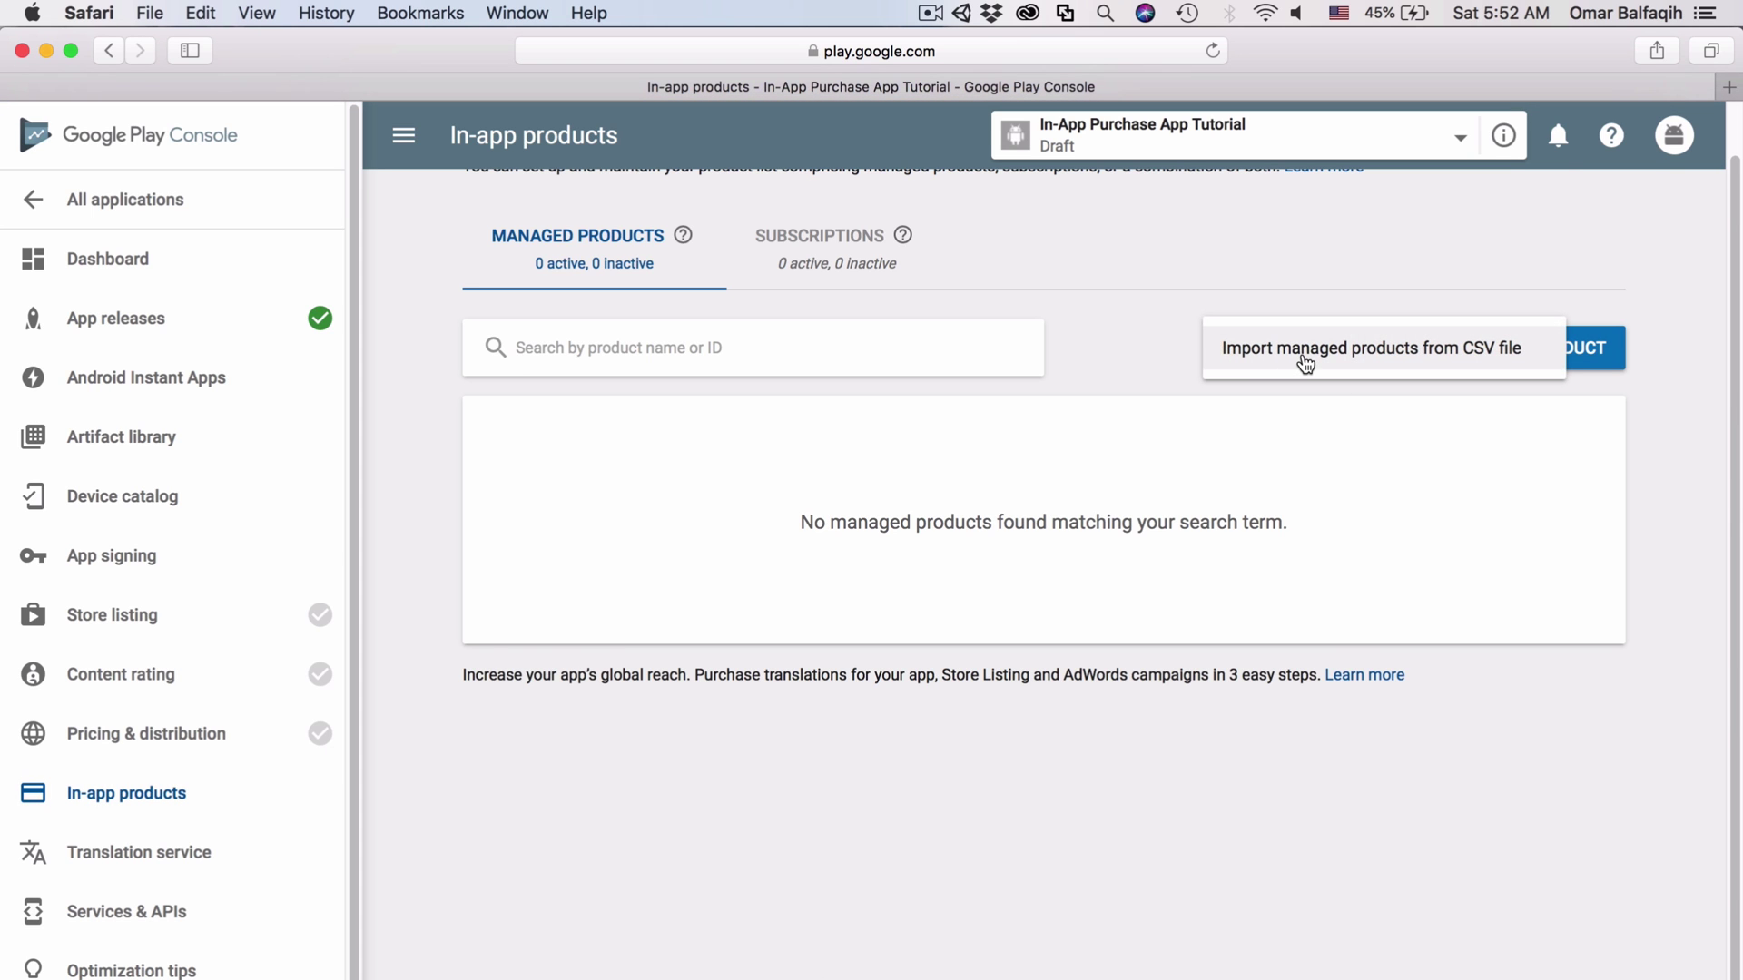
left_click(1305, 363)
key("super+Tab")
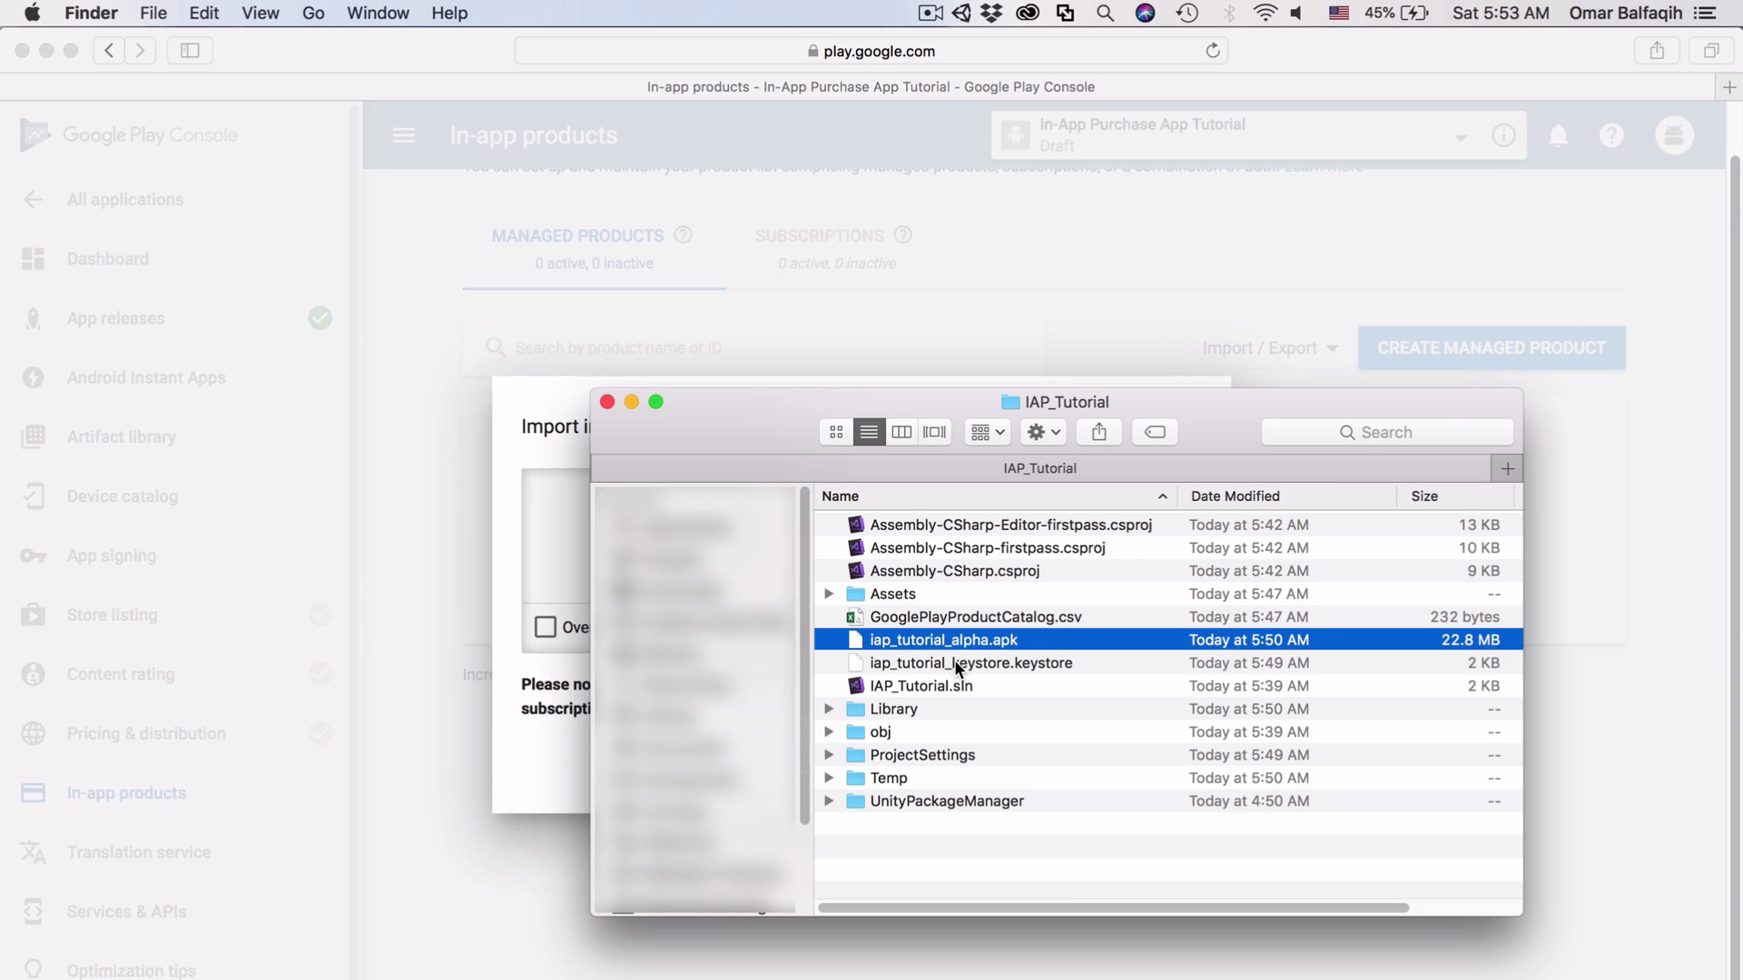
left_click_drag(976, 617, 831, 571)
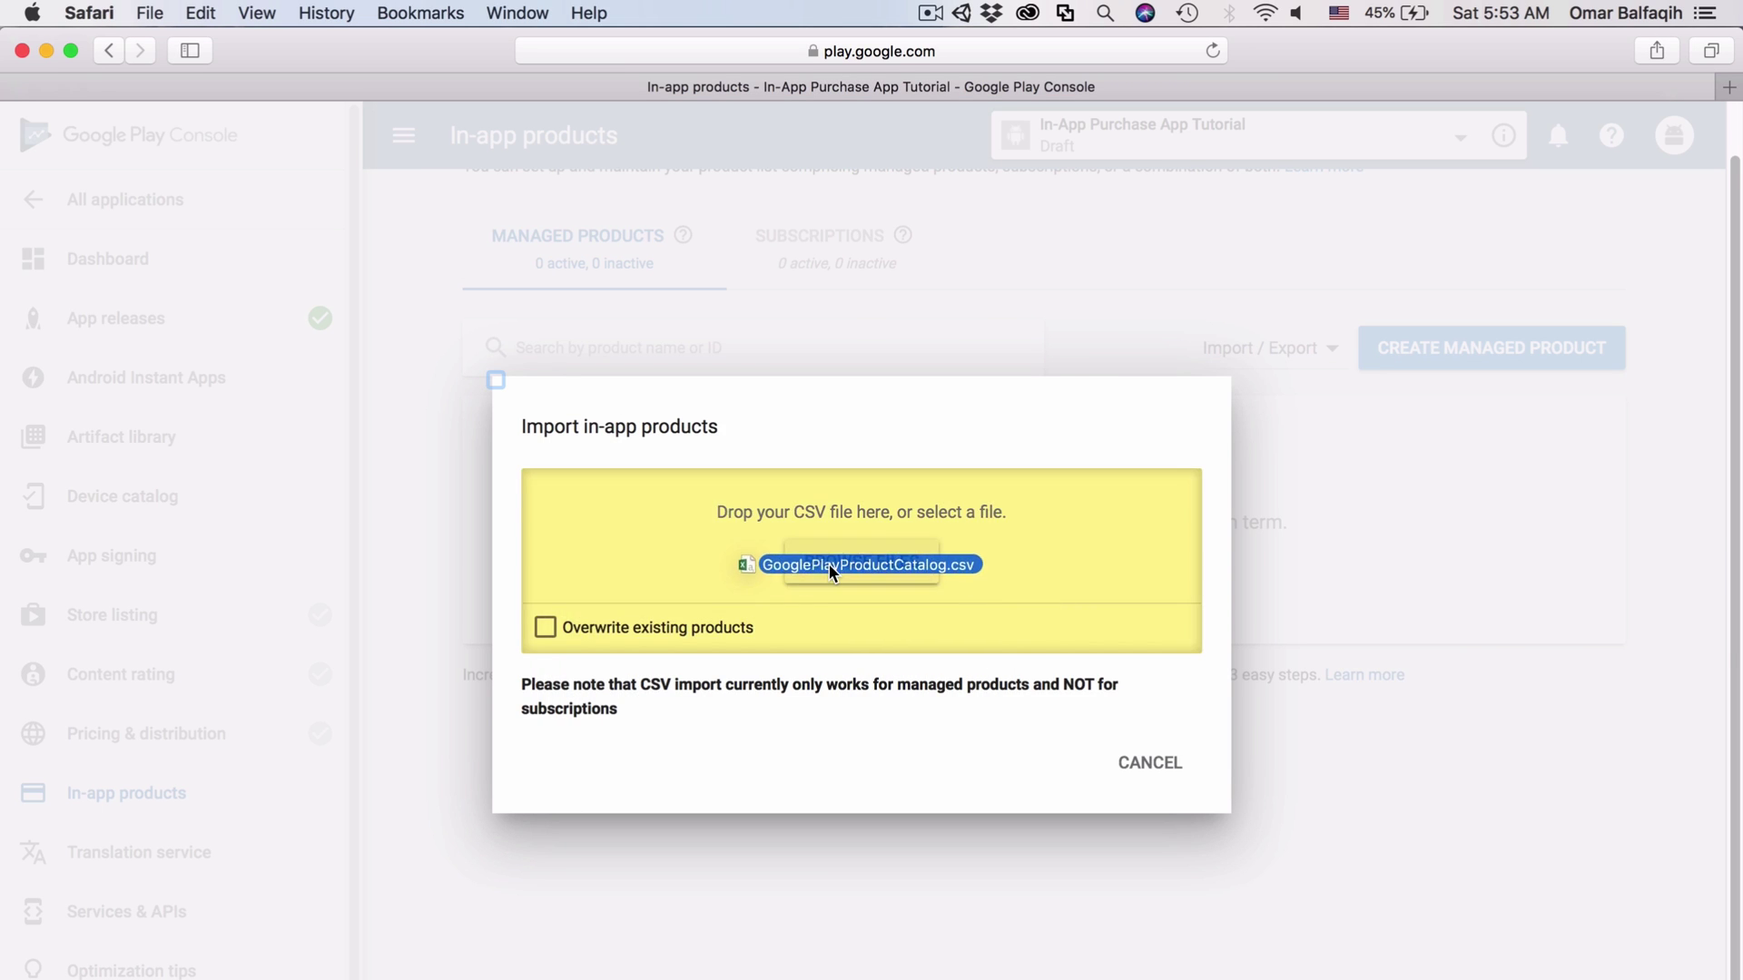
left_click(1176, 722)
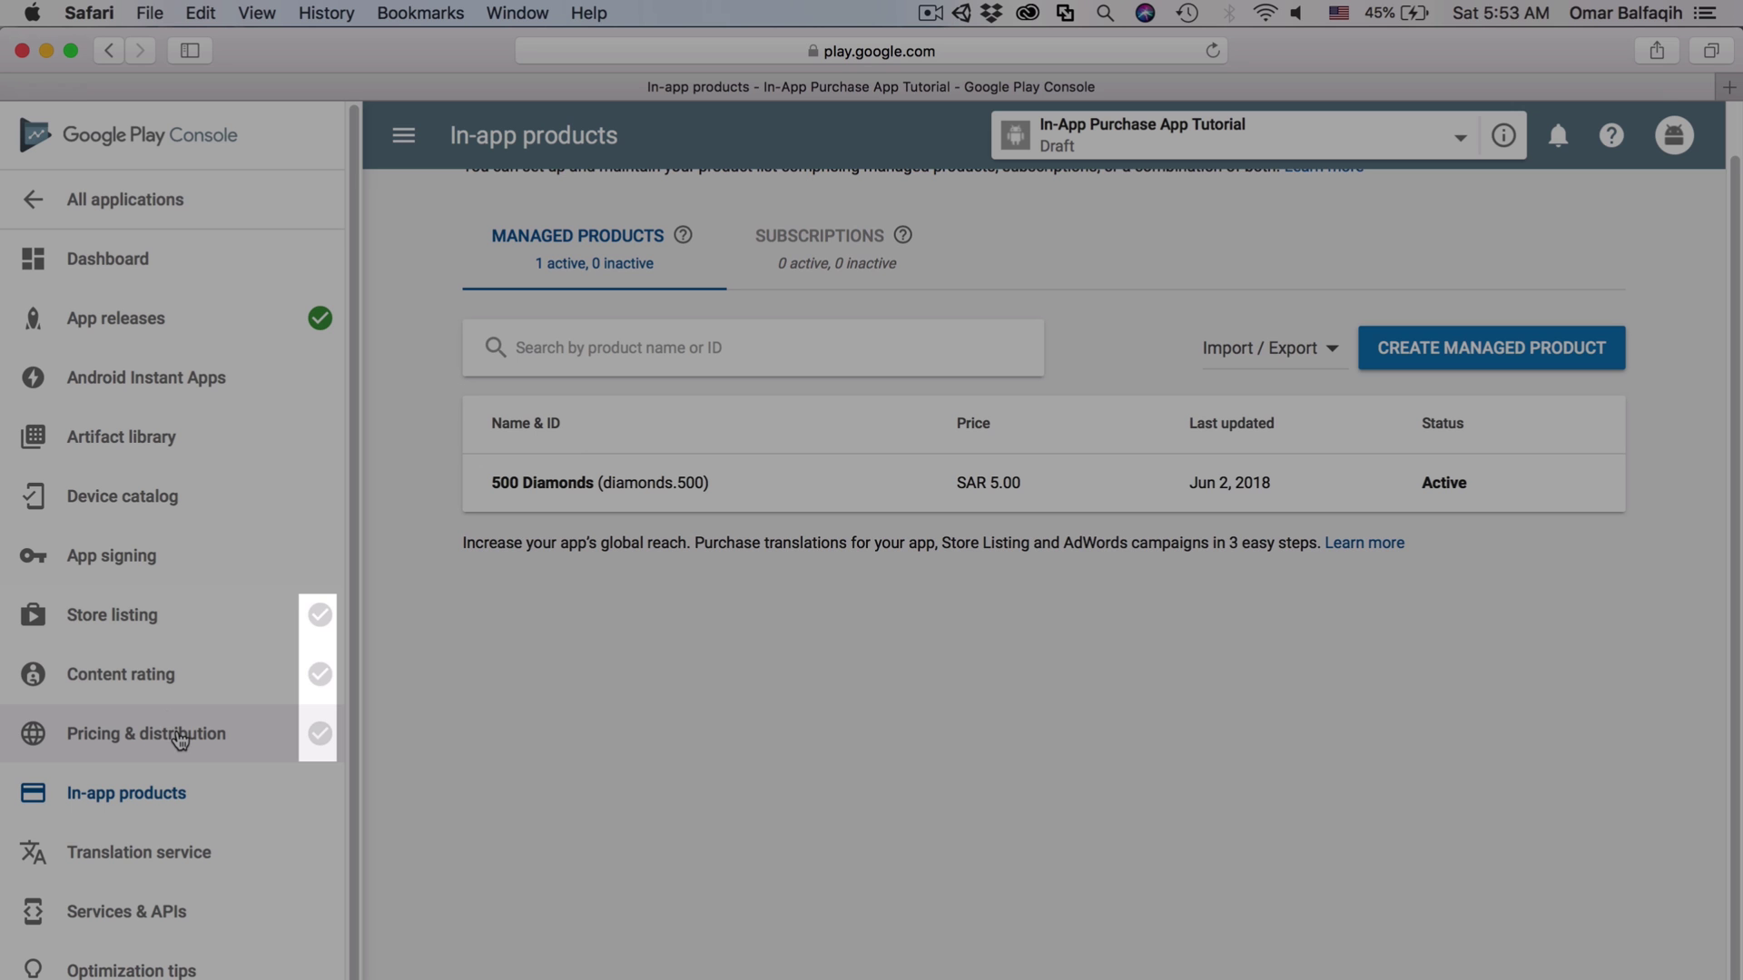
Step: Consent to the content guidelines and US export laws and save the Pricing & distribution draft
left_click(181, 735)
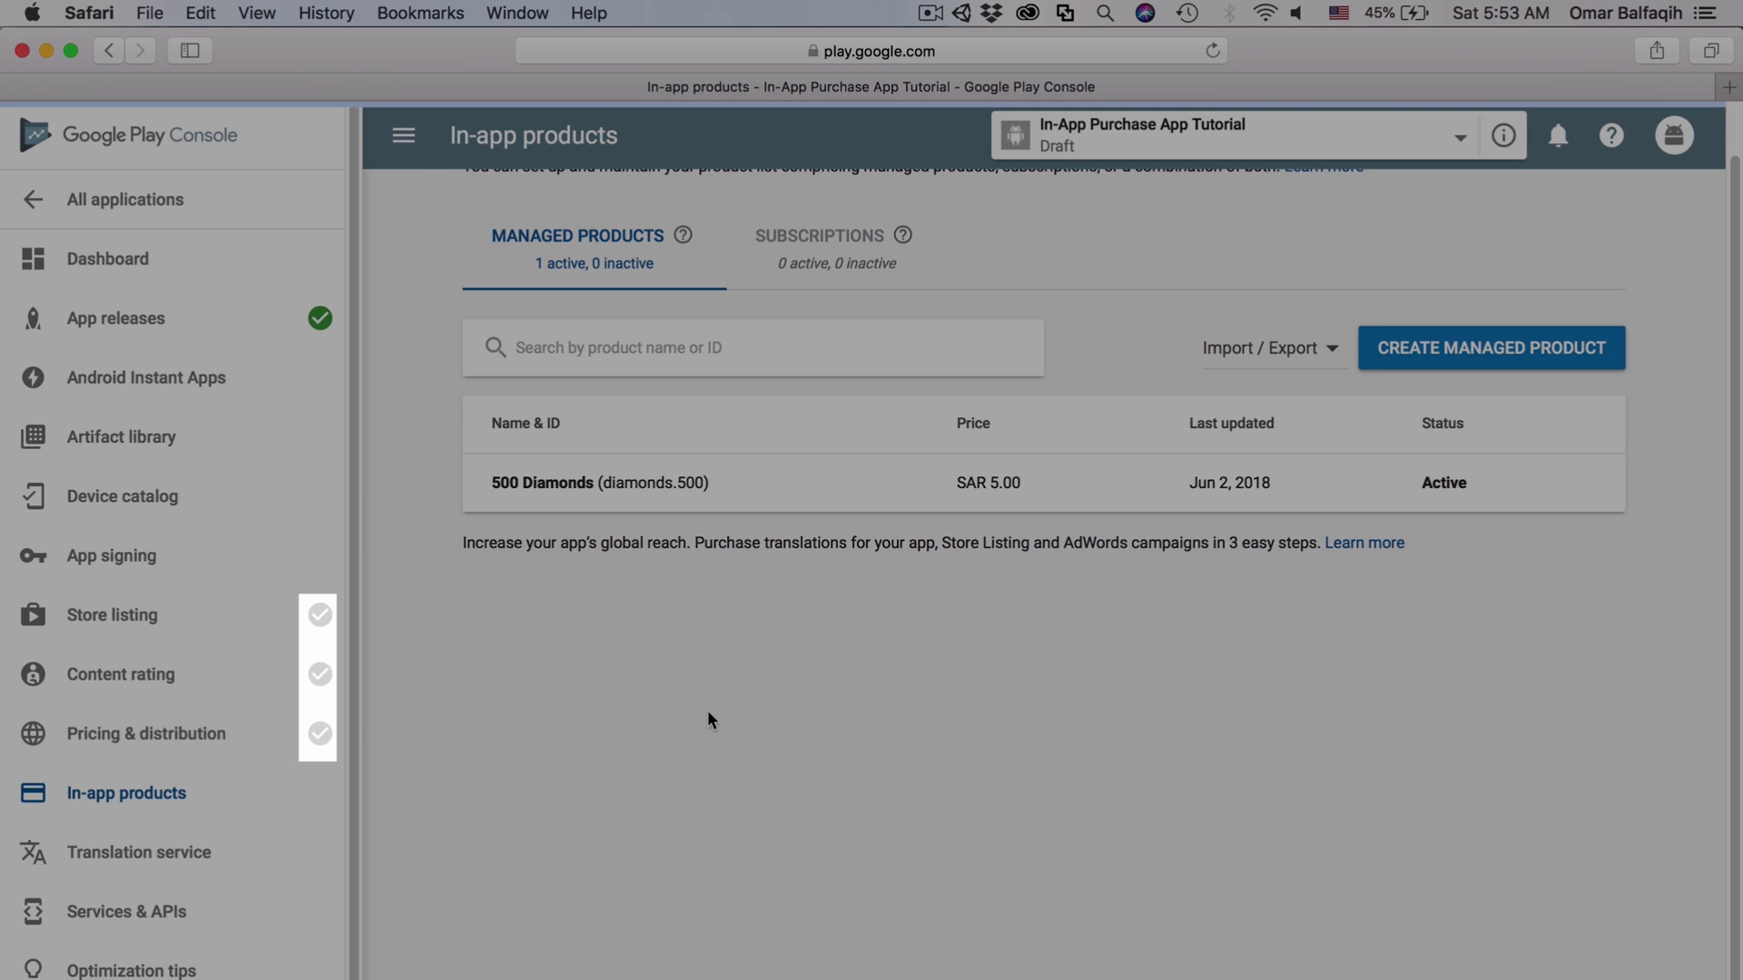
scroll(1034, 390, "down", 8)
scroll(998, 453, "down", 4)
scroll(908, 545, "down", 7)
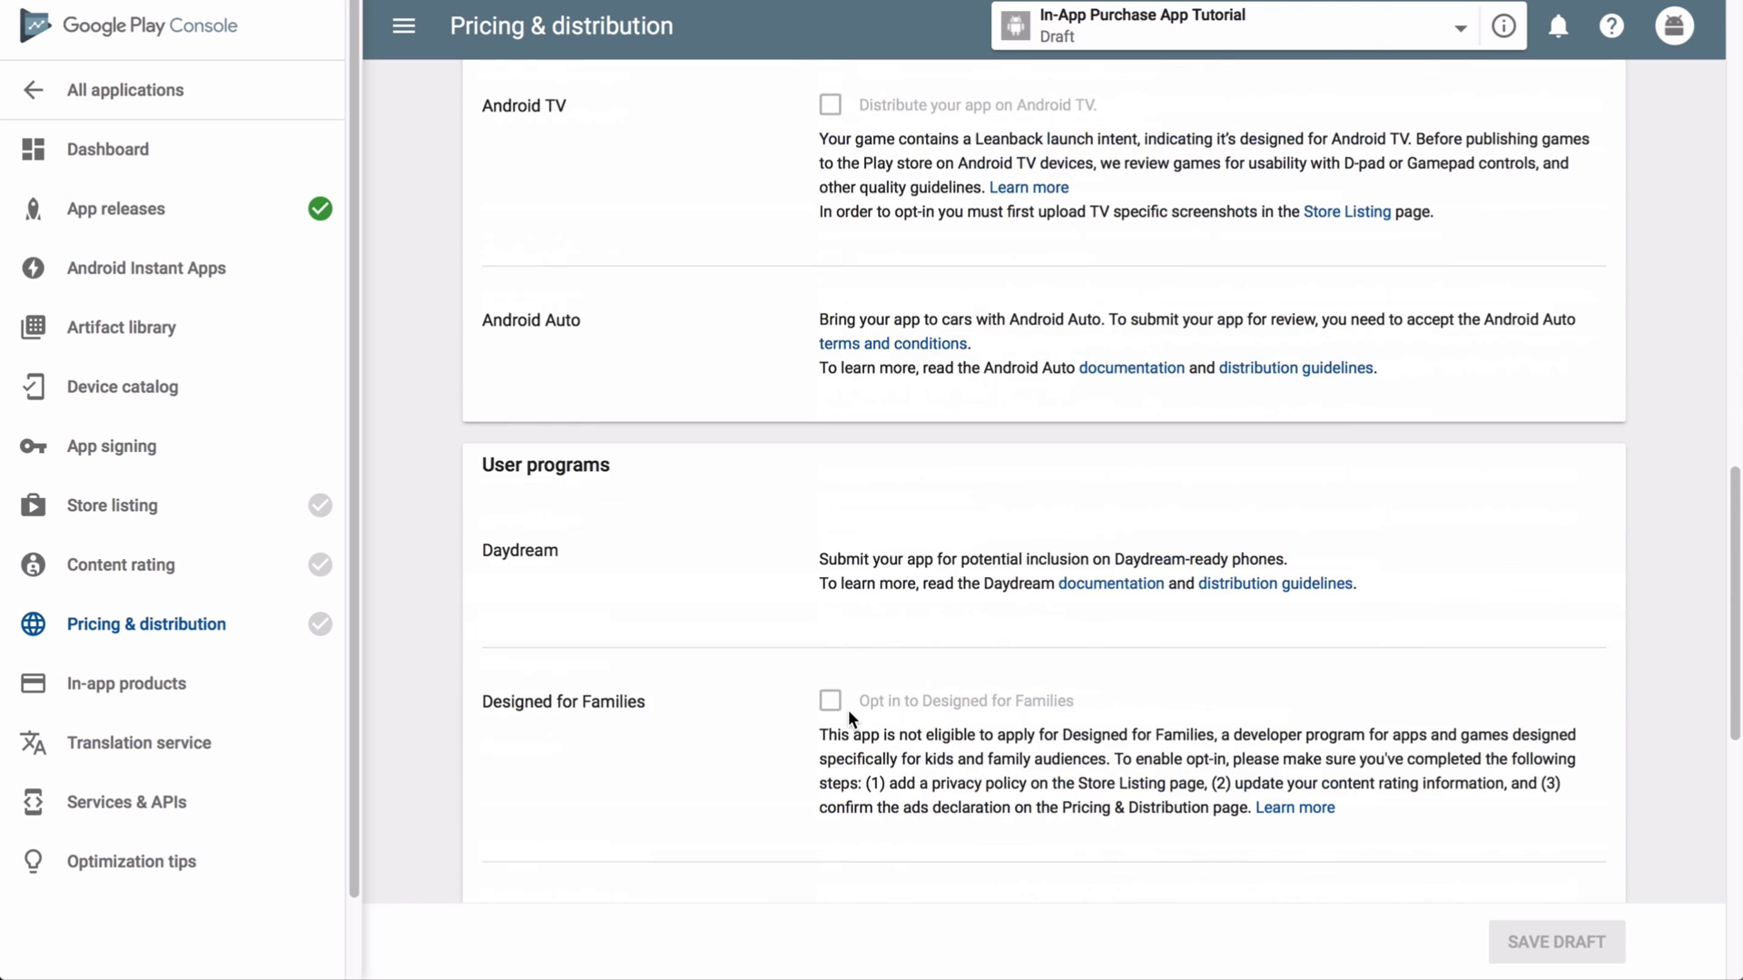
scroll(835, 640, "down", 9)
left_click(829, 579)
left_click(830, 769)
scroll(727, 726, "down", 1)
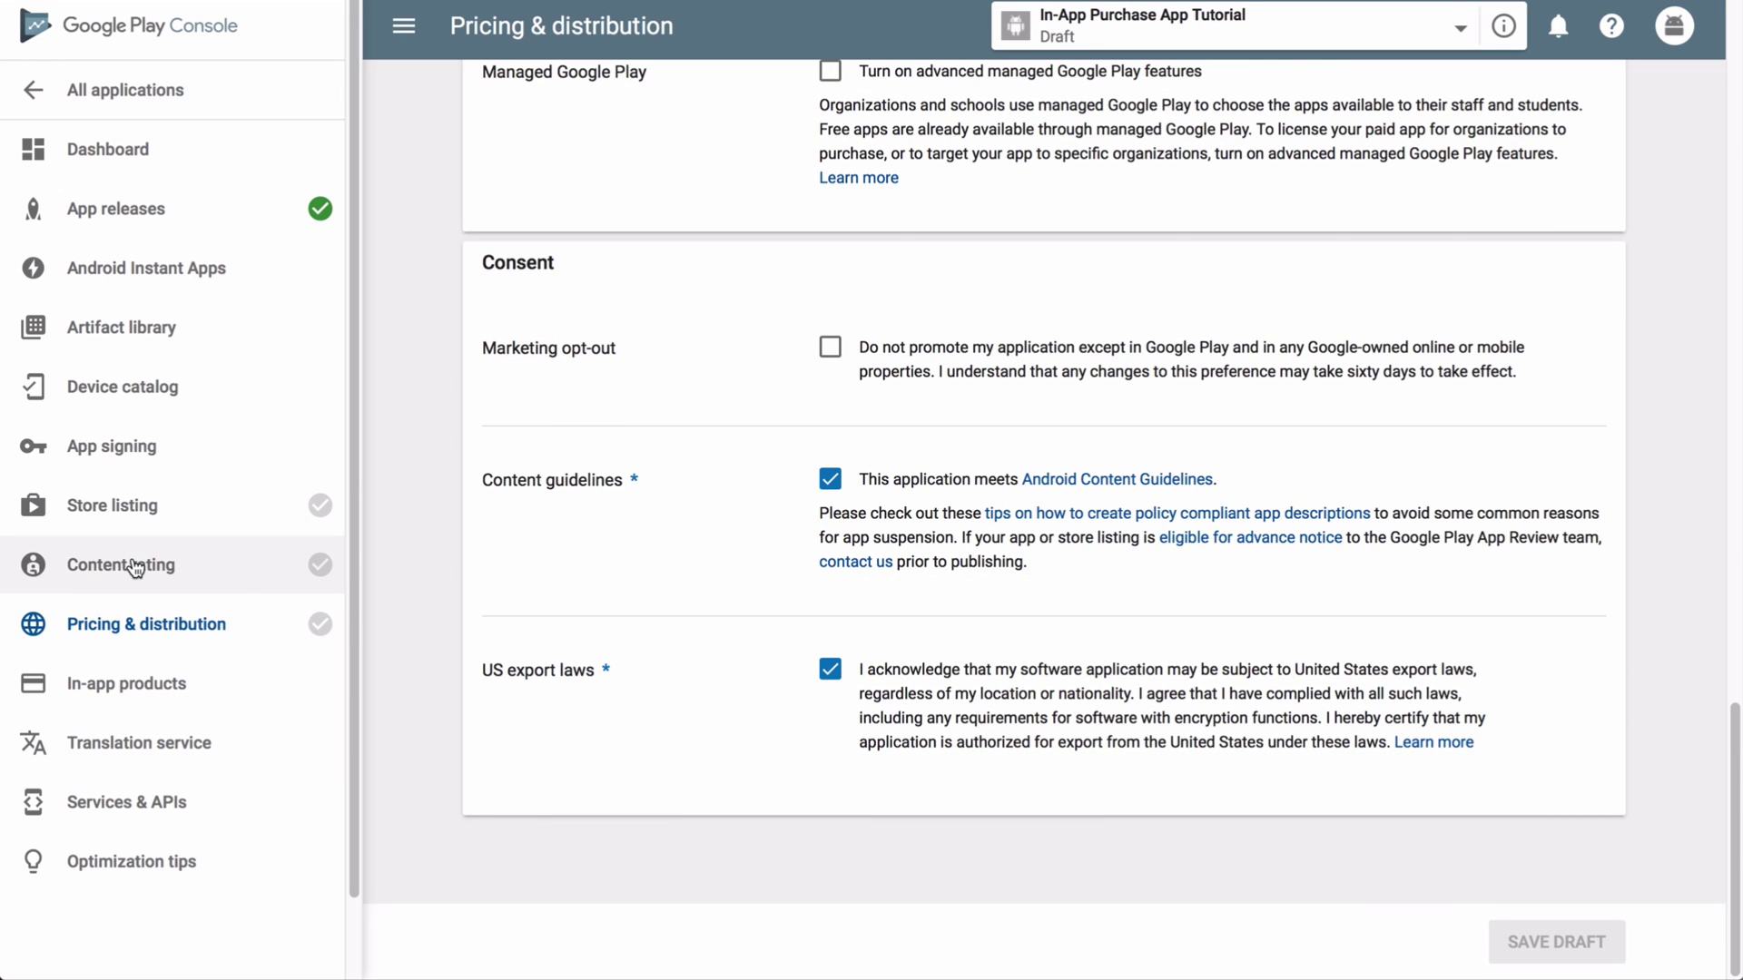
left_click(245, 568)
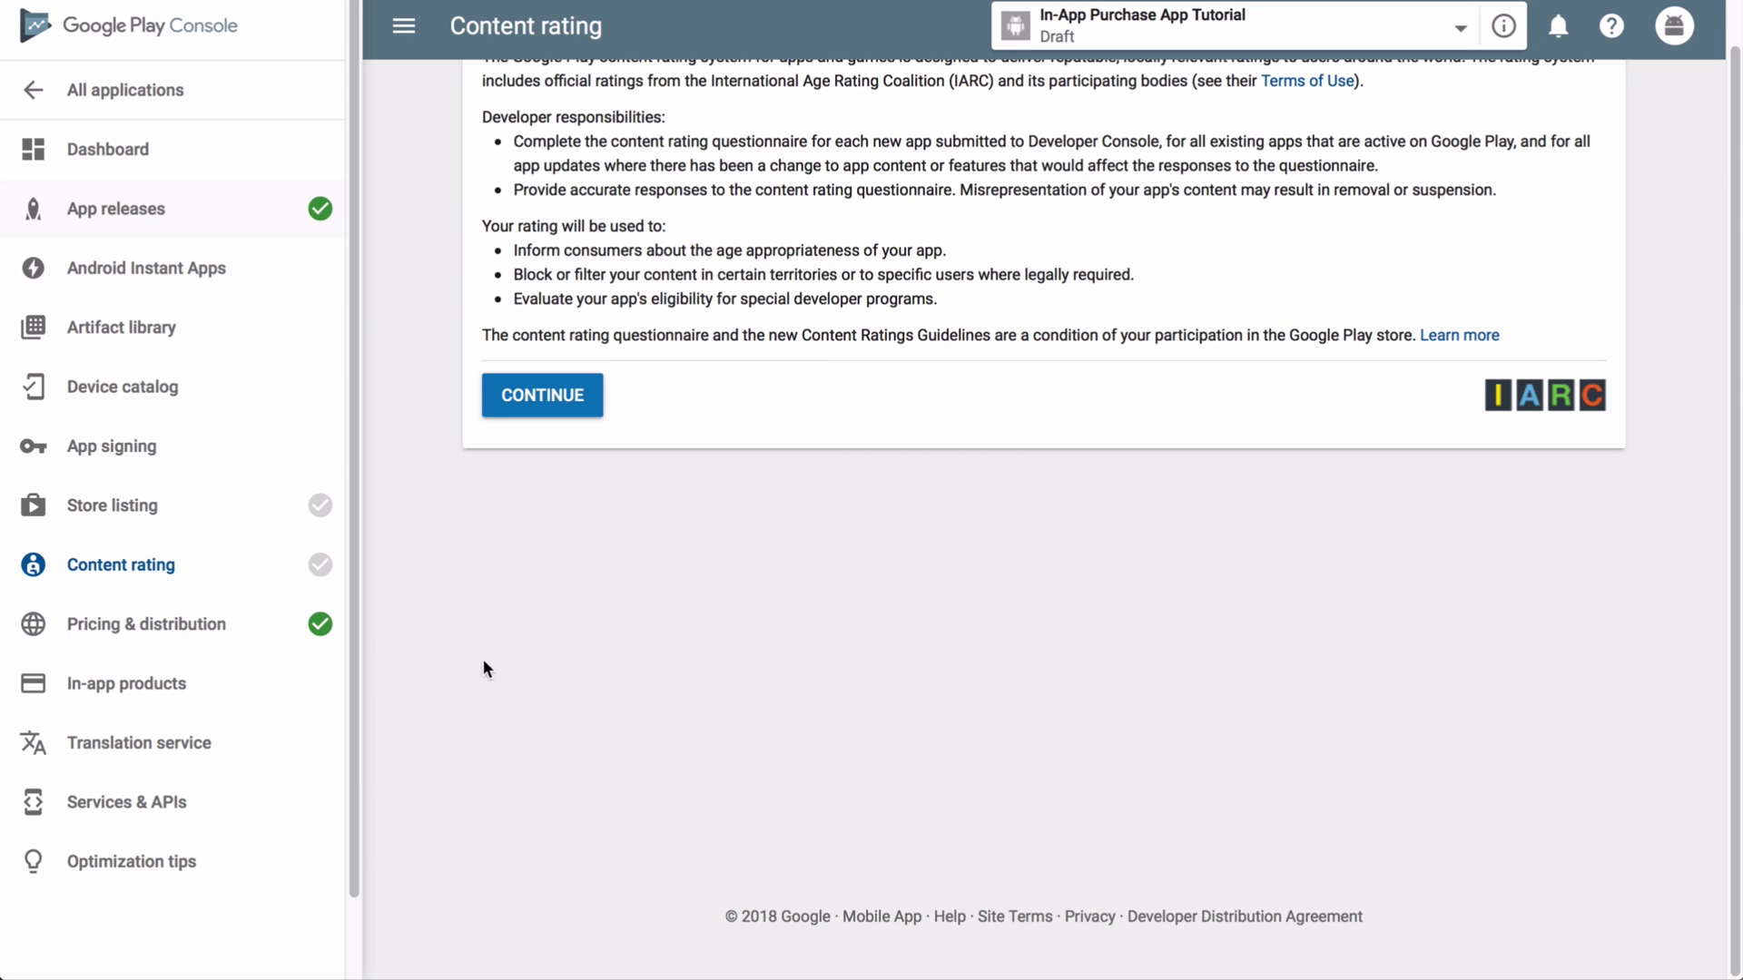
Step: Answer No to the language, substances, humor, location, Nazi symbols, crime and terrorism questions
left_click(585, 393)
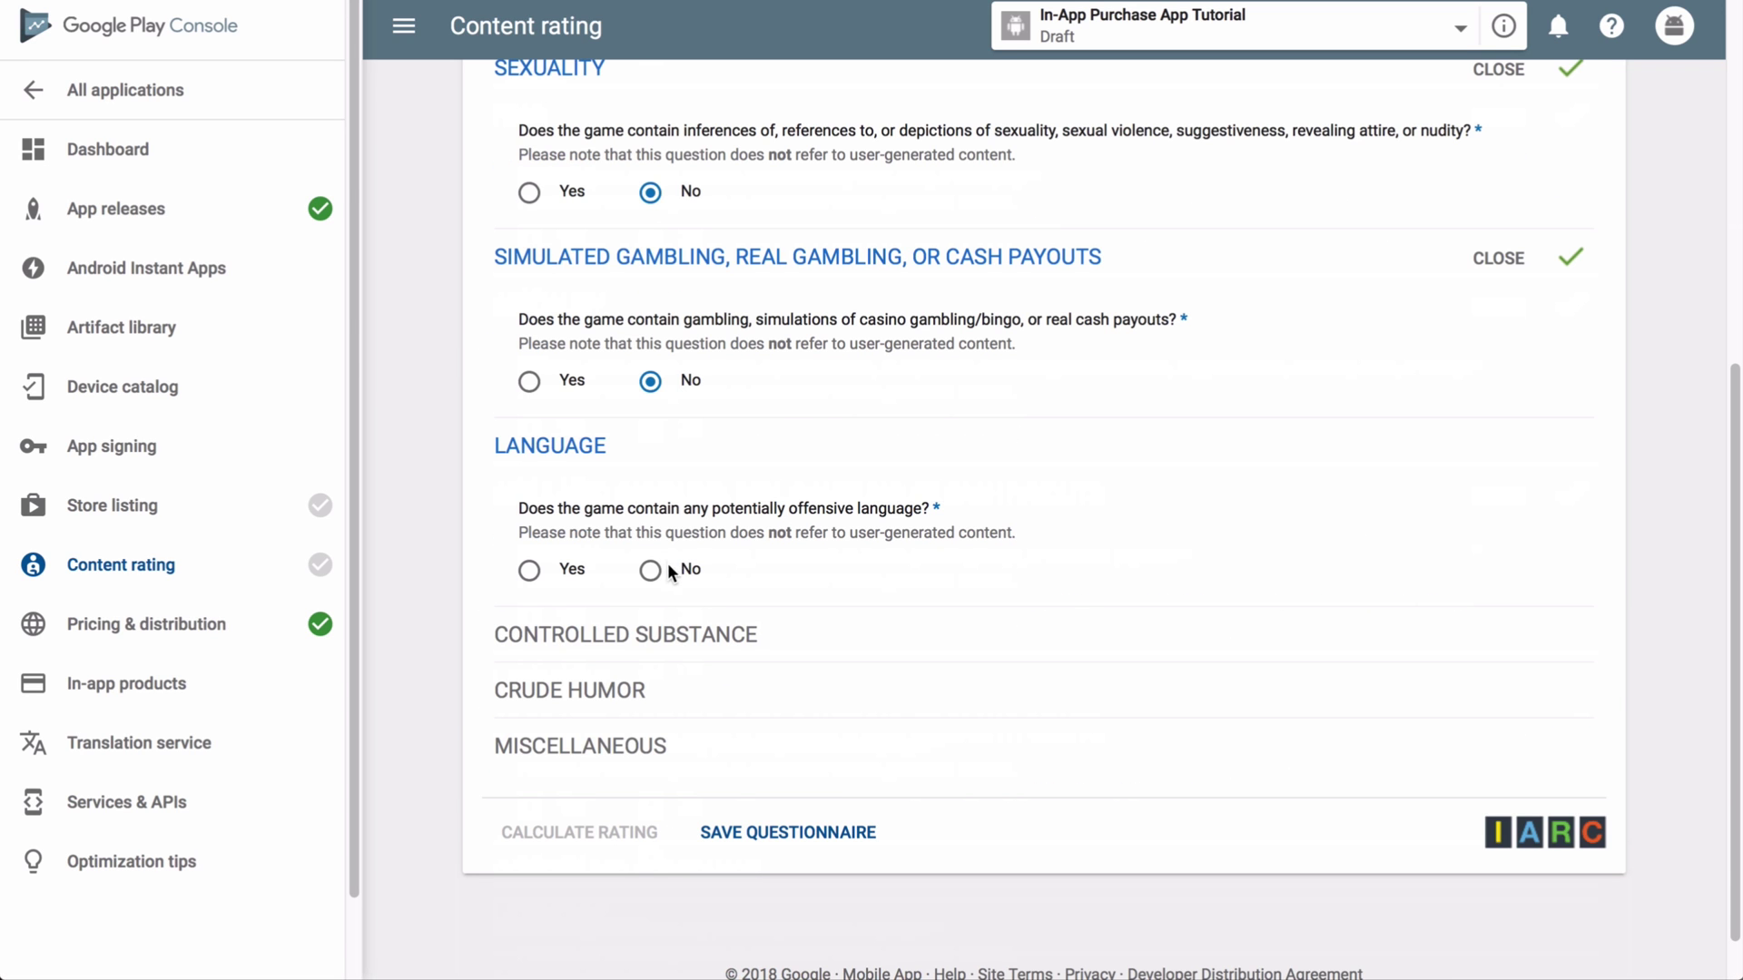
left_click(650, 570)
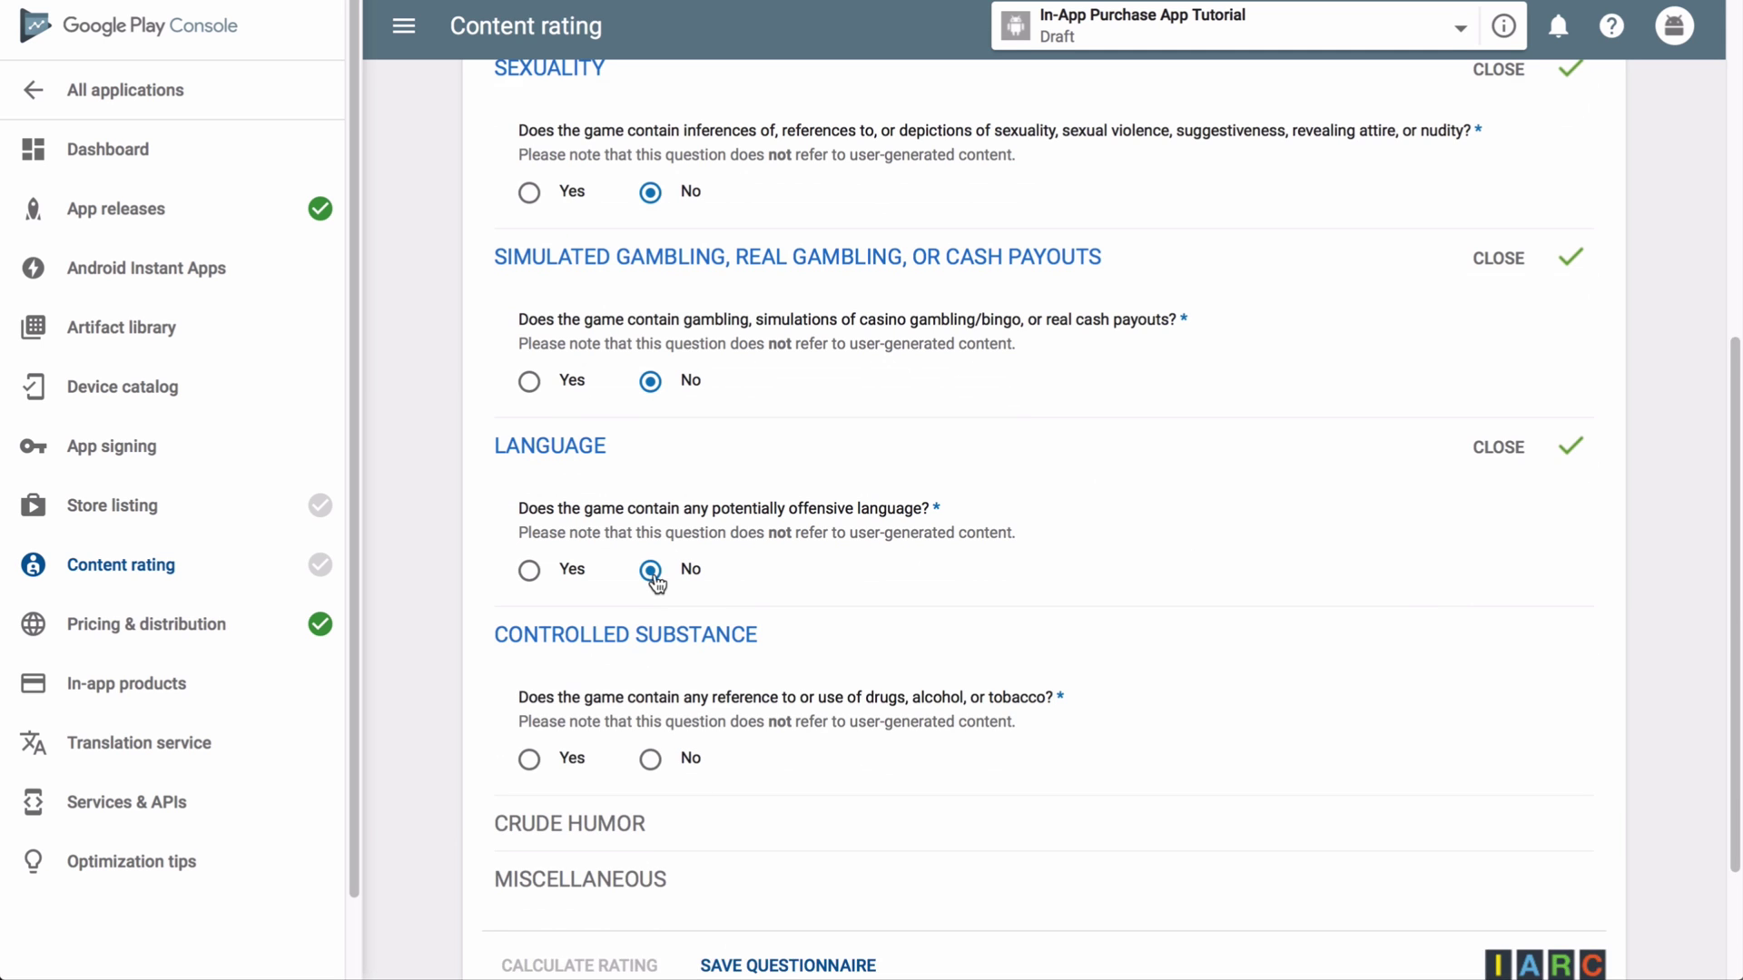
scroll(652, 653, "down", 1)
left_click(650, 729)
left_click(650, 918)
scroll(654, 907, "down", 5)
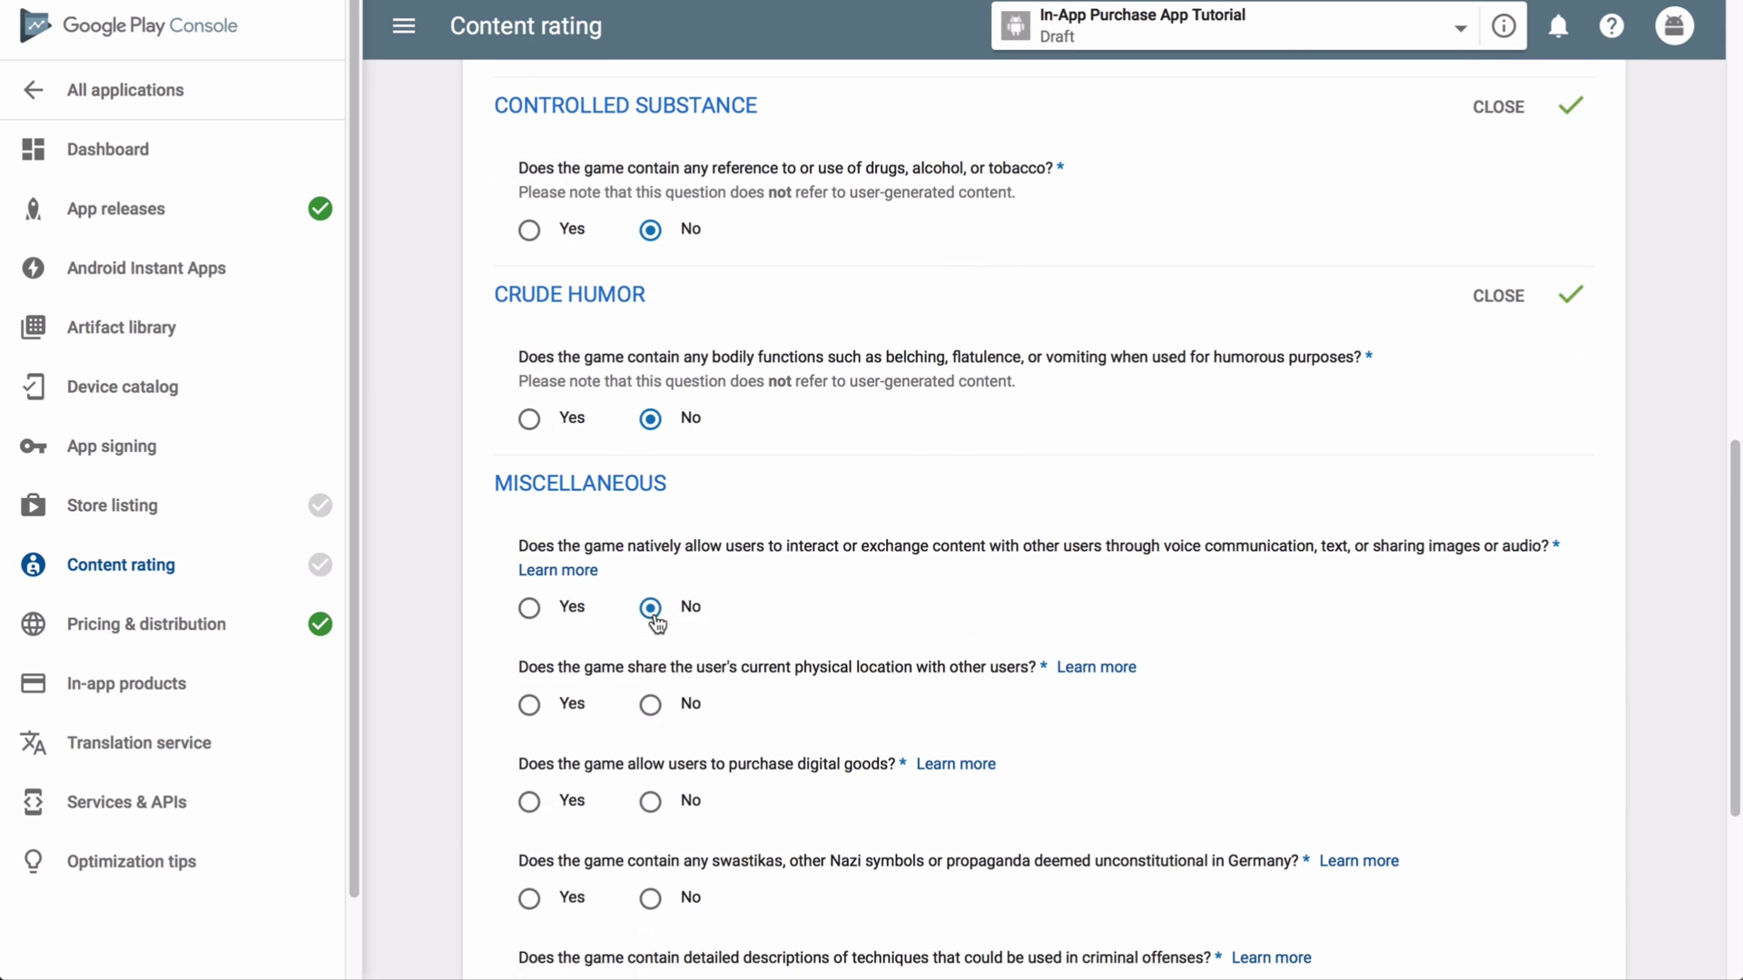
left_click(650, 704)
left_click(650, 898)
scroll(659, 862, "down", 5)
left_click(650, 582)
left_click(650, 679)
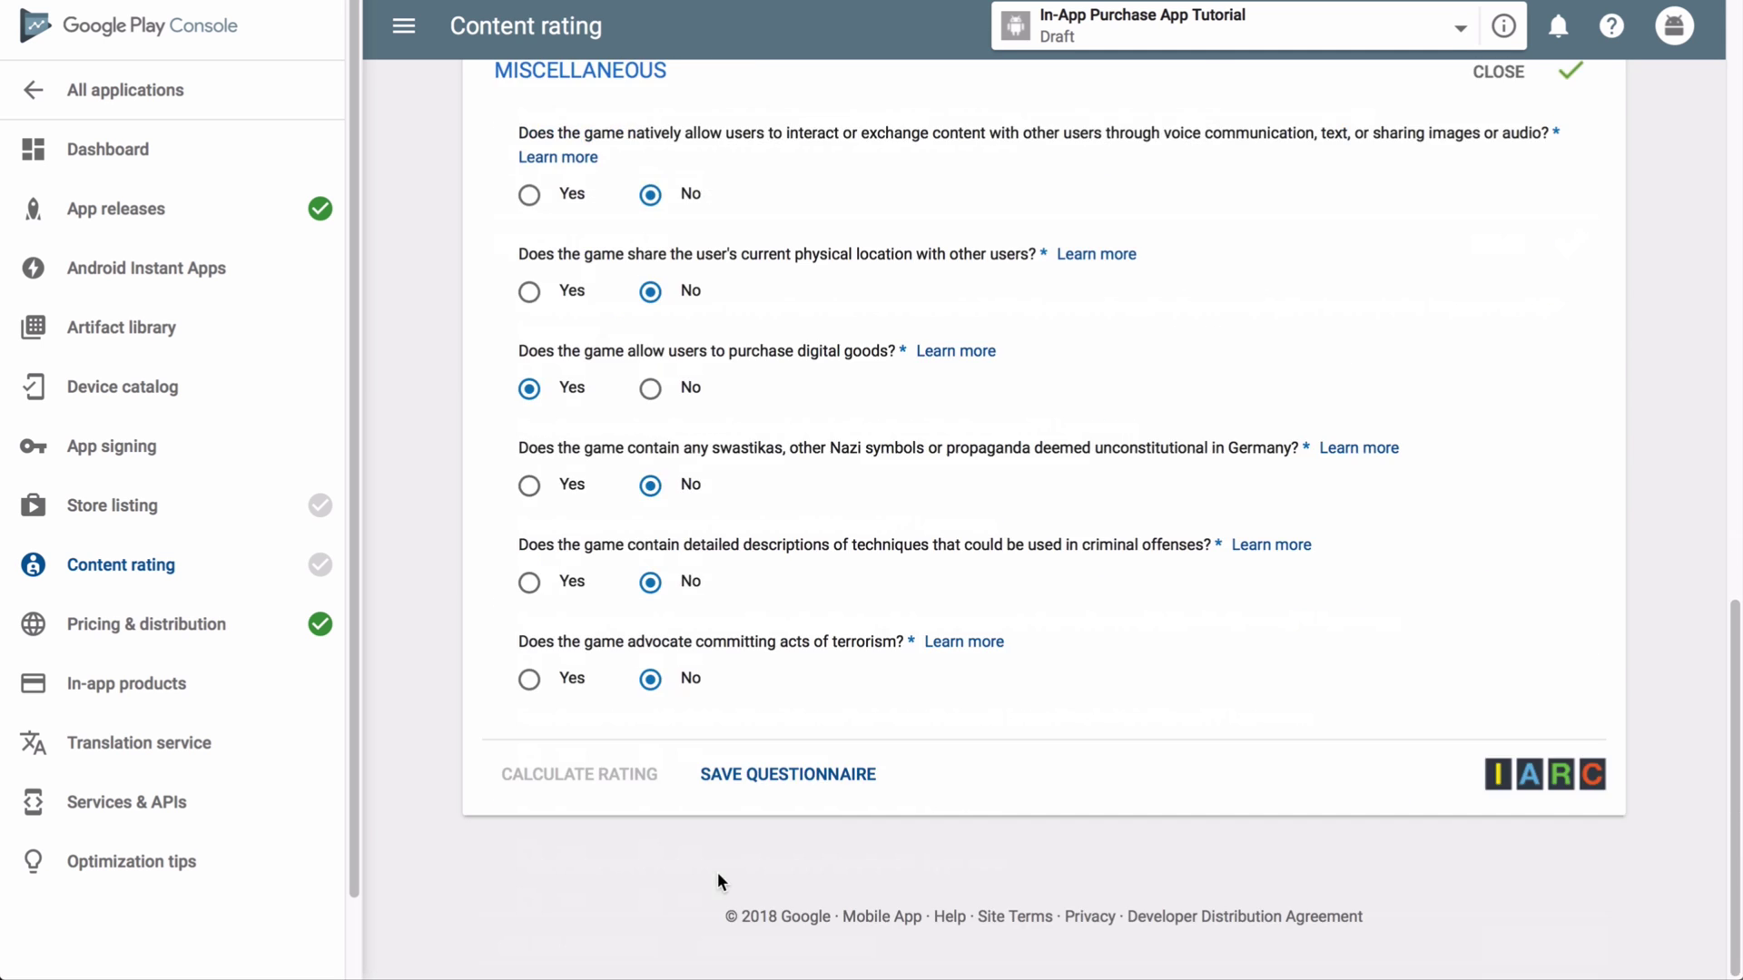
Step: Save the questionnaire, calculate the content rating and apply it to the app
left_click(809, 770)
left_click(578, 778)
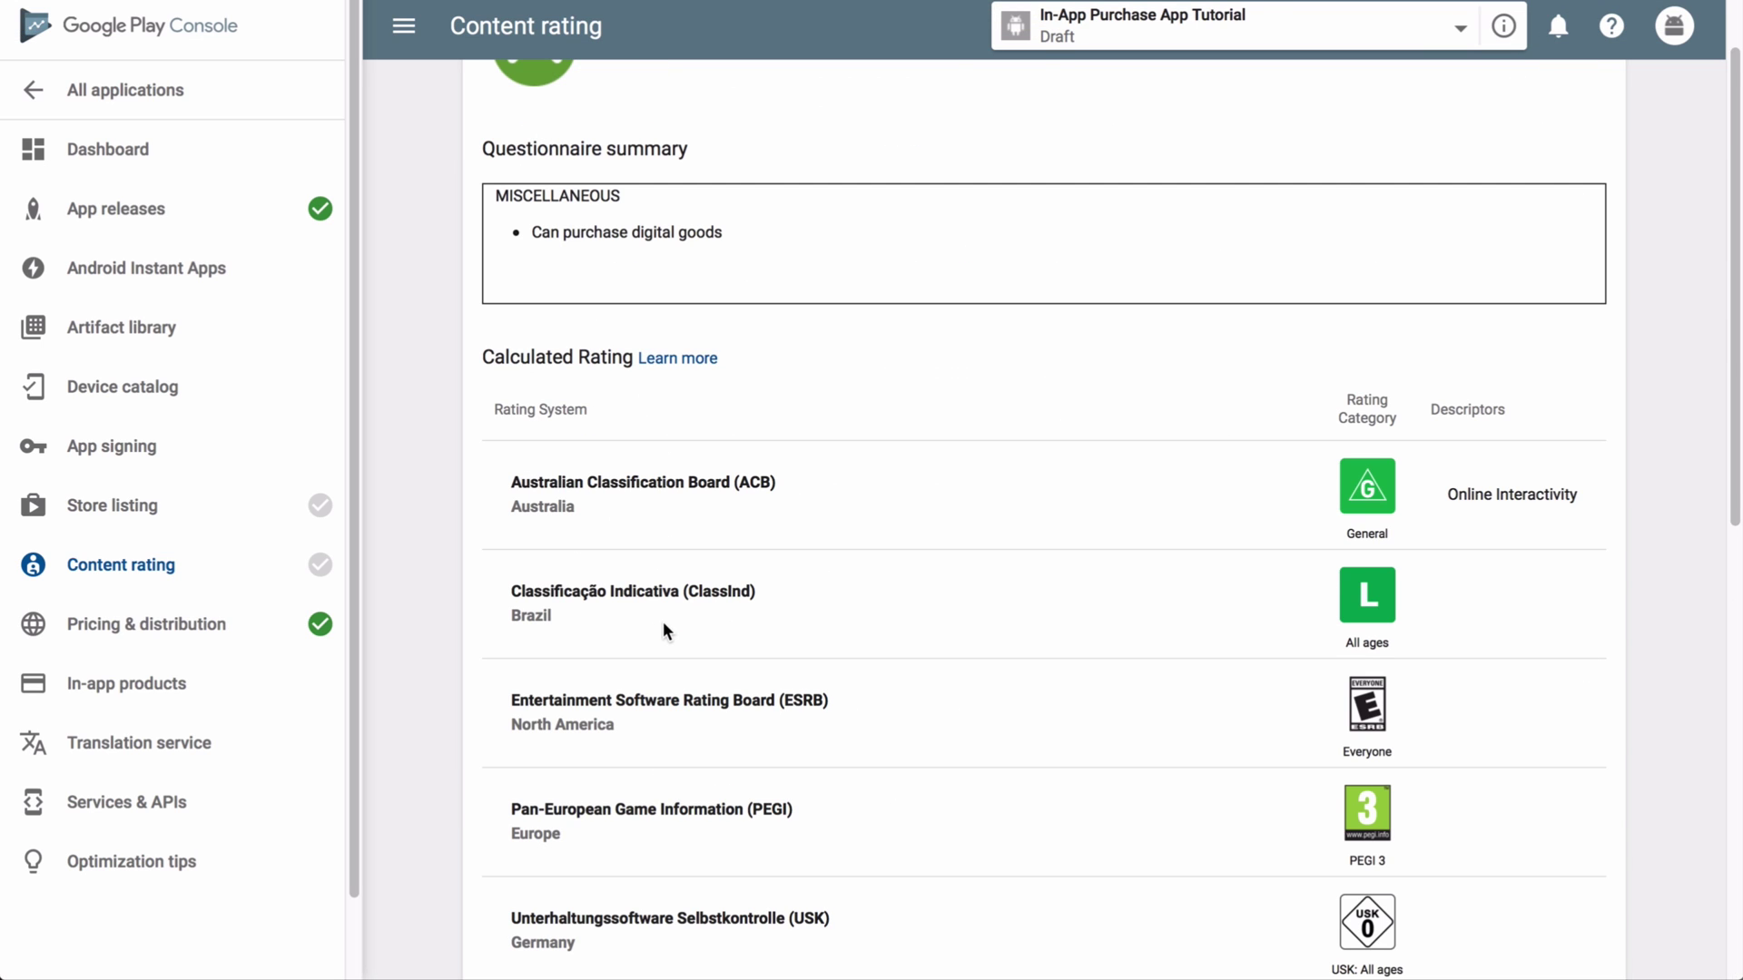
scroll(663, 620, "down", 10)
left_click(538, 773)
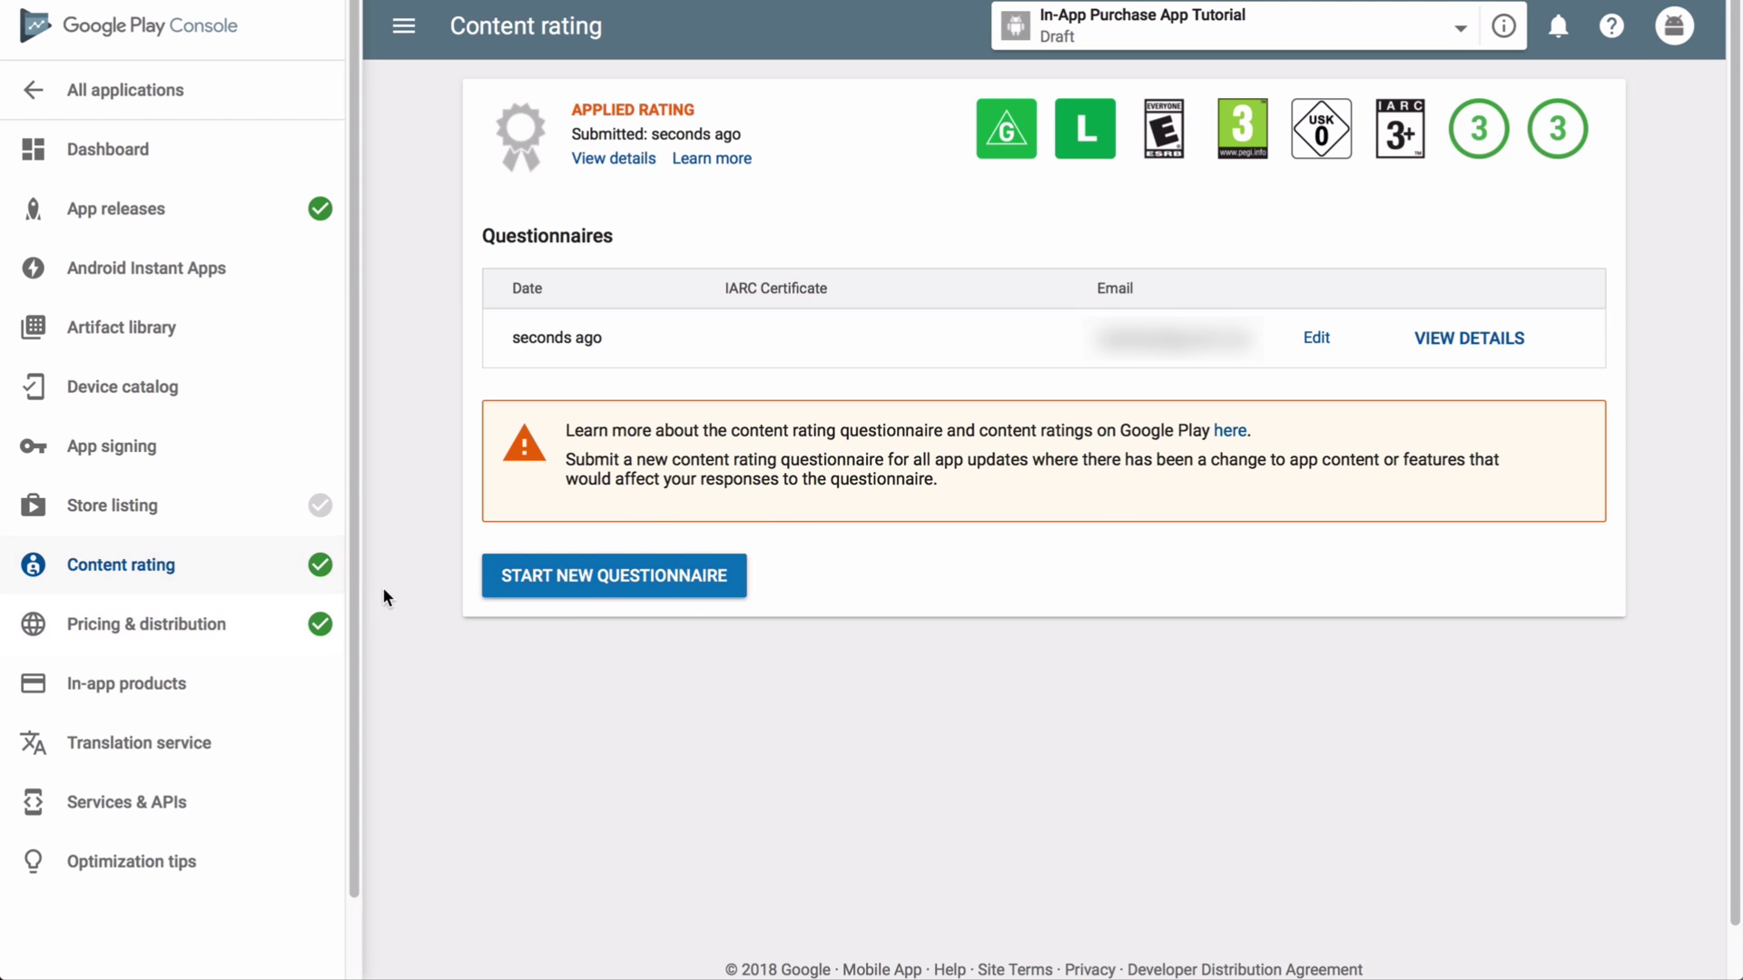
Step: Upload phone screenshots to the store listing and save the draft
left_click(261, 517)
scroll(950, 663, "down", 10)
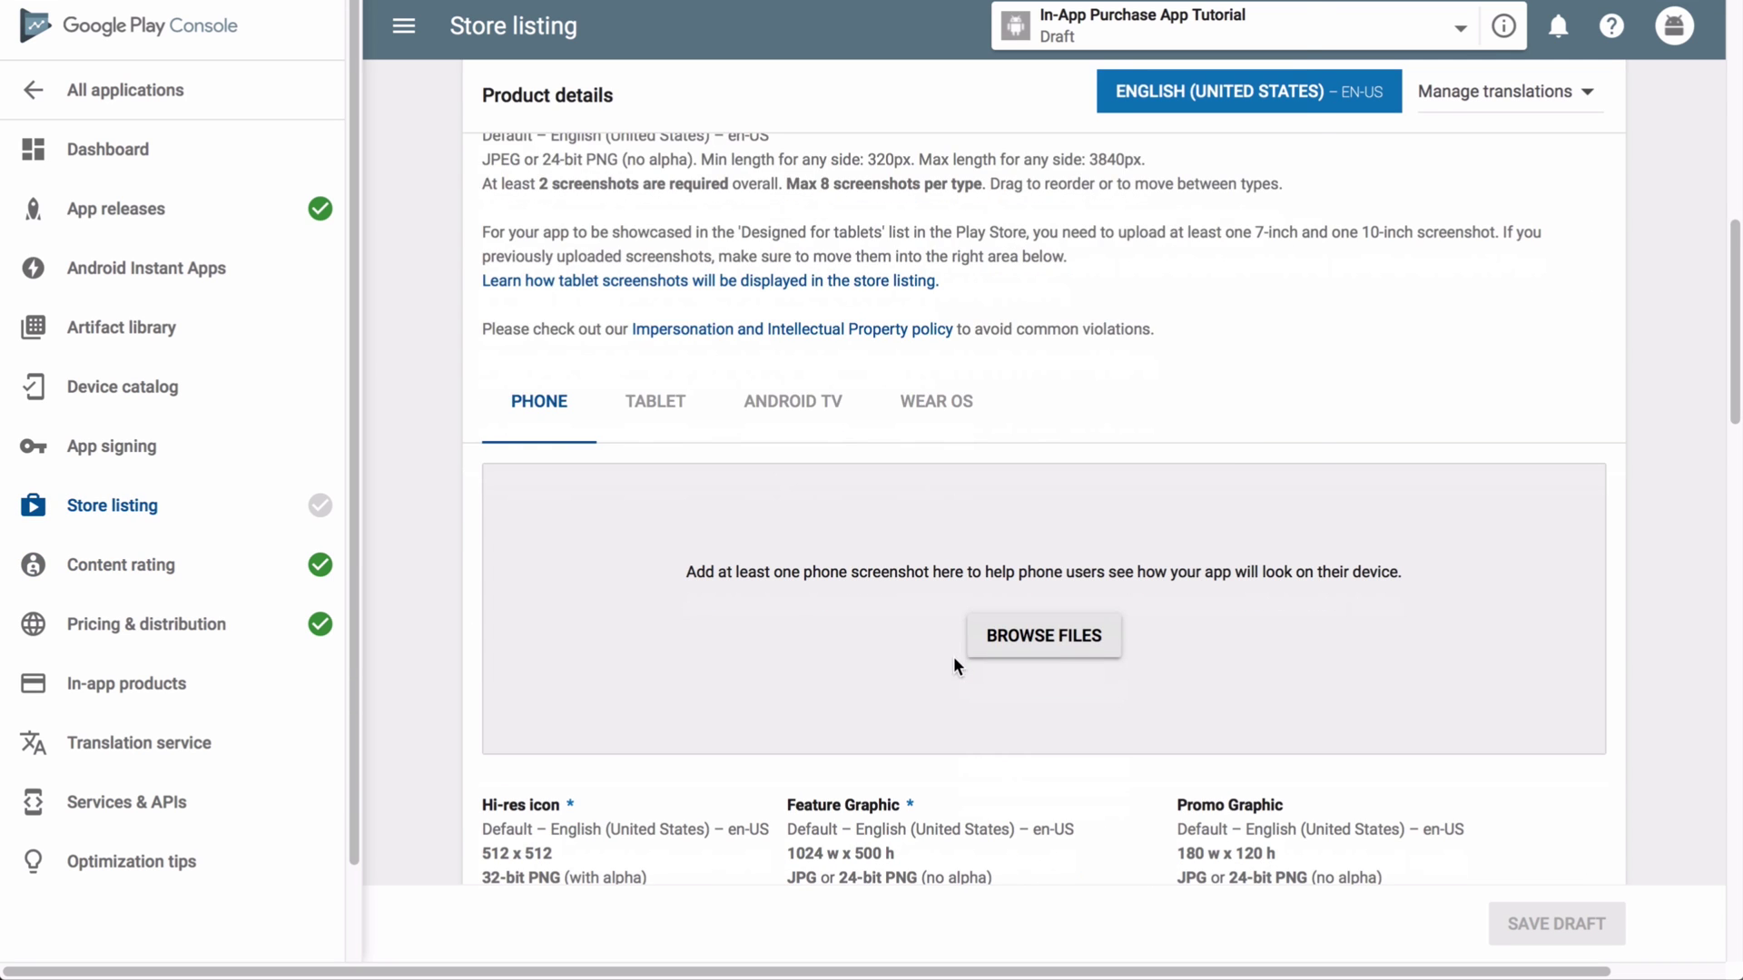
left_click(980, 642)
left_click(1233, 511)
scroll(1044, 618, "up", 10)
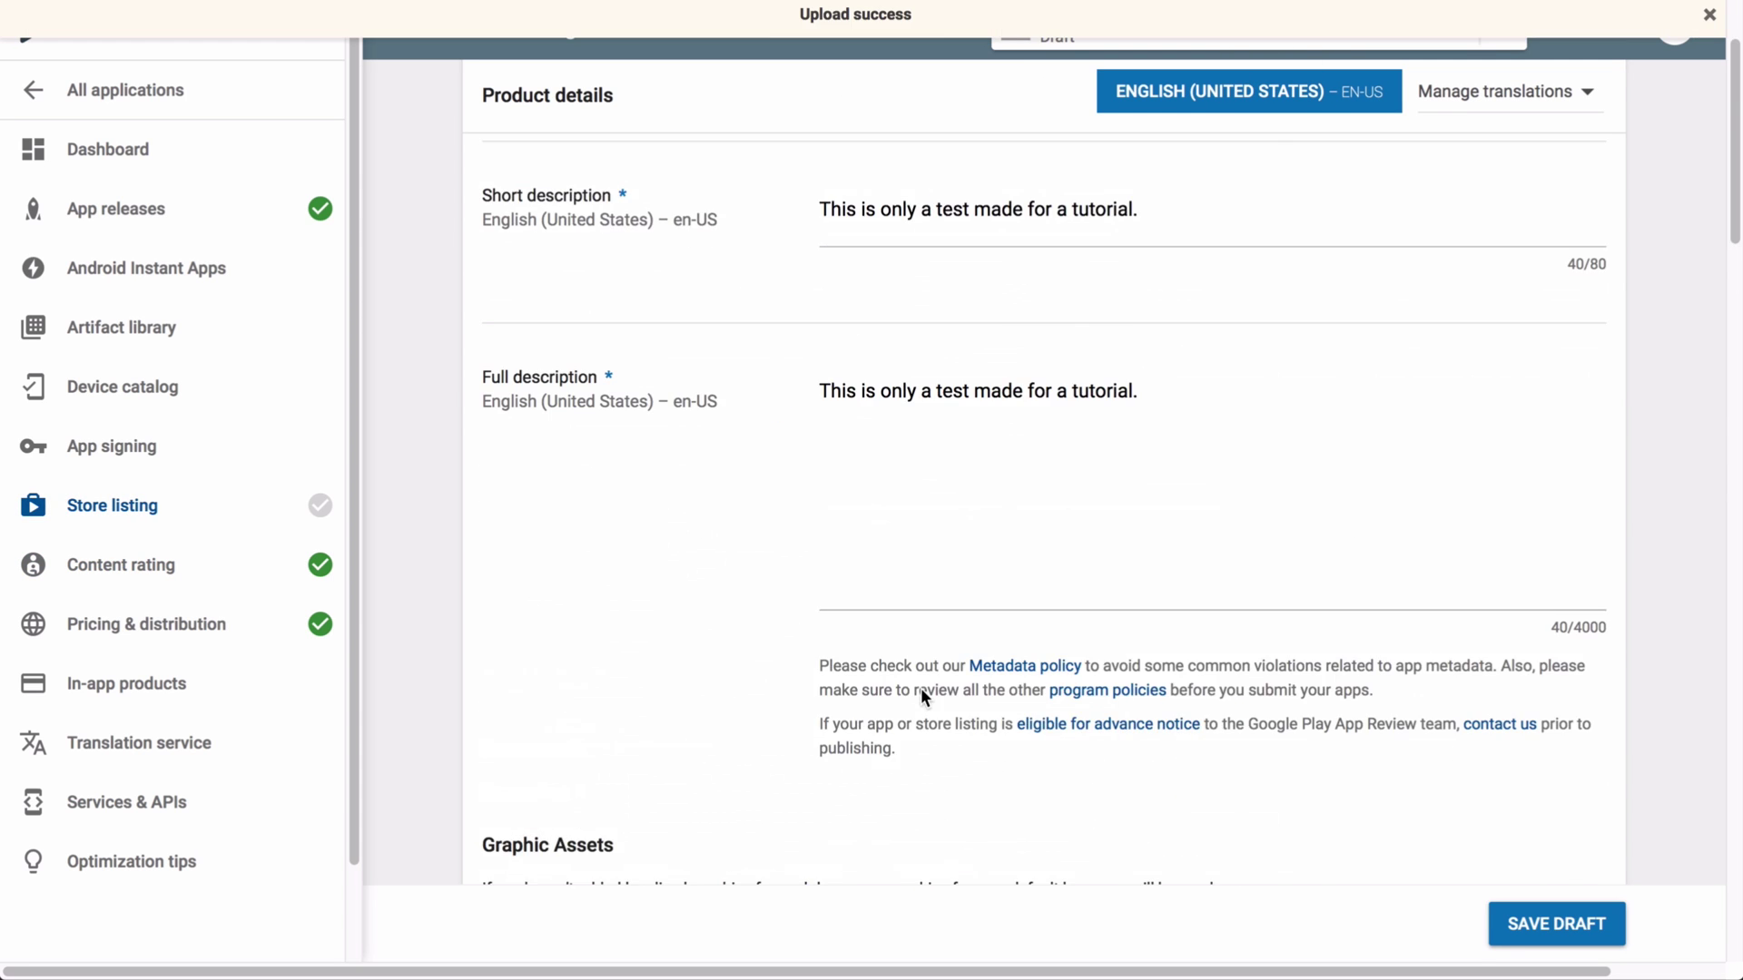
left_click(1522, 923)
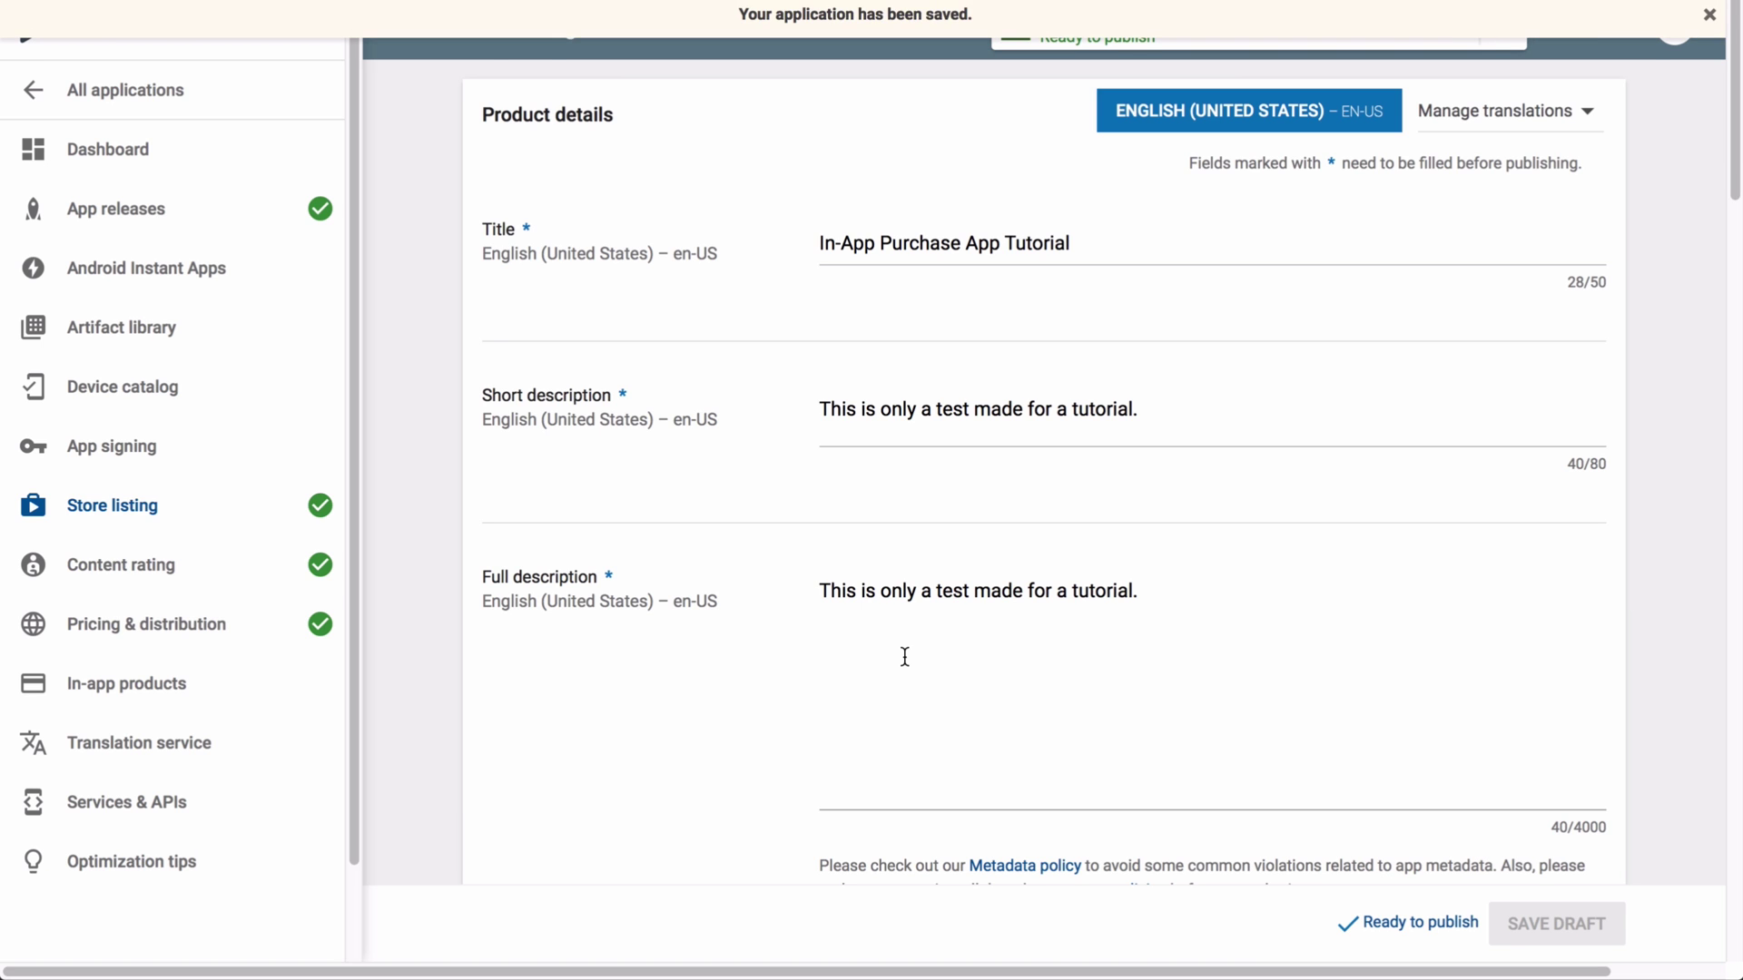
Step: Set the Alpha track's testing method to Closed Alpha Testing
left_click(147, 233)
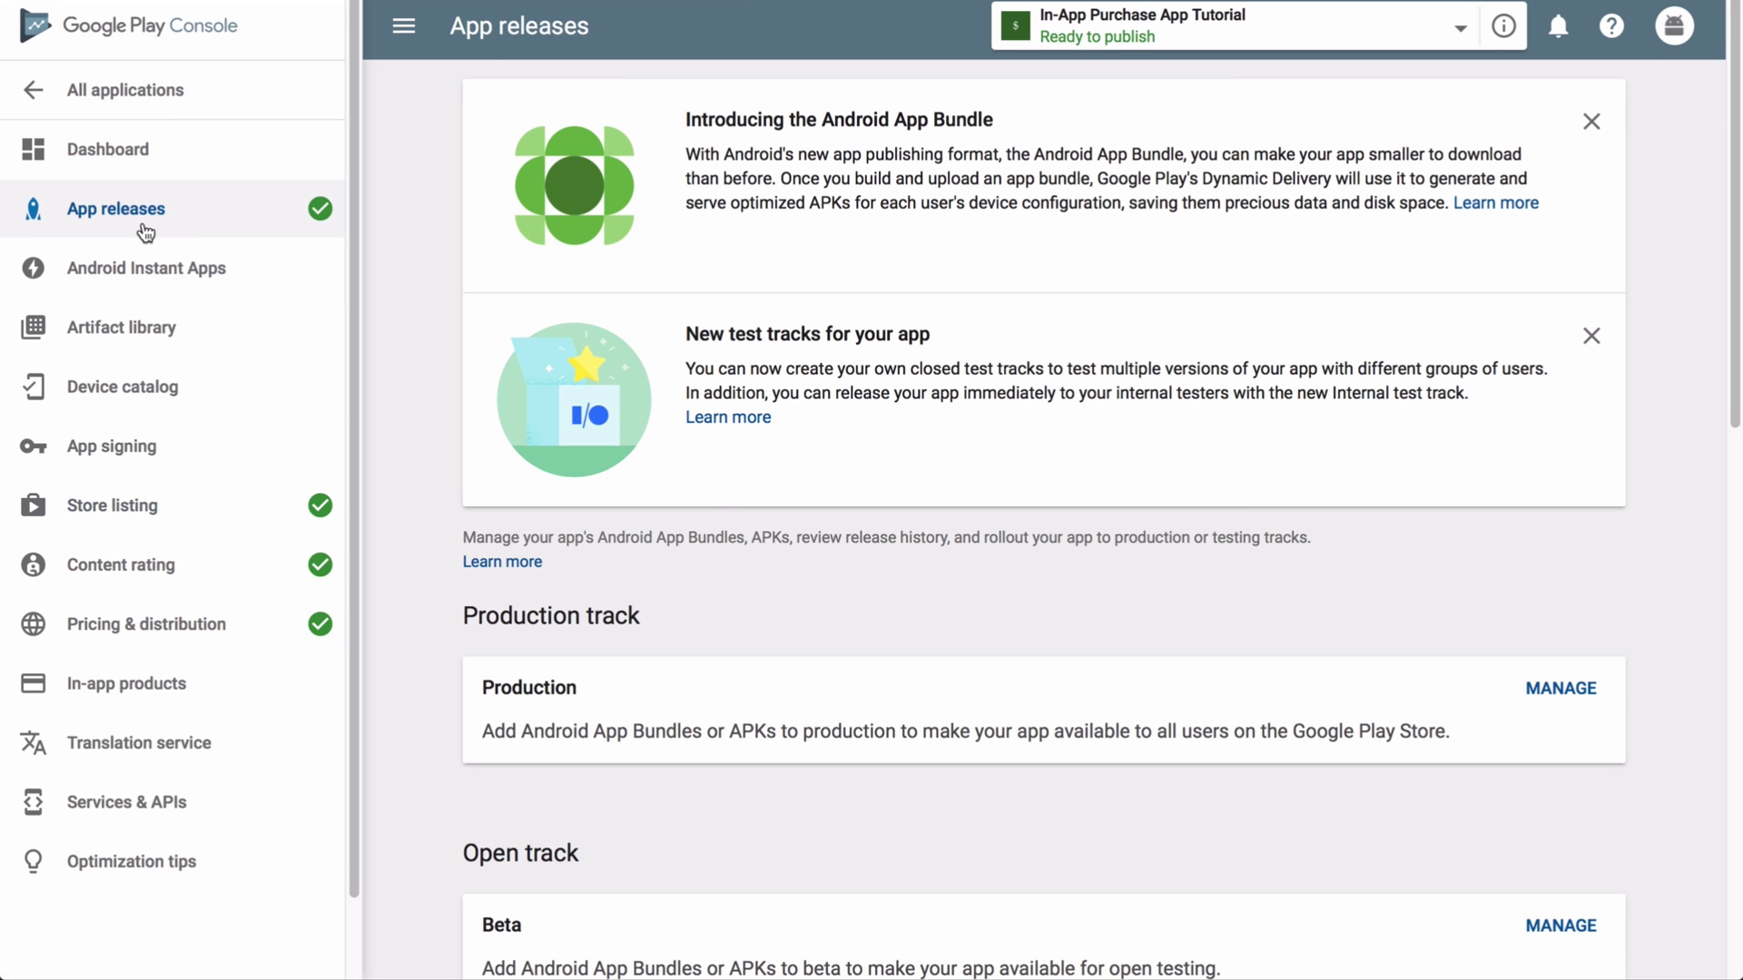
scroll(736, 499, "down", 4)
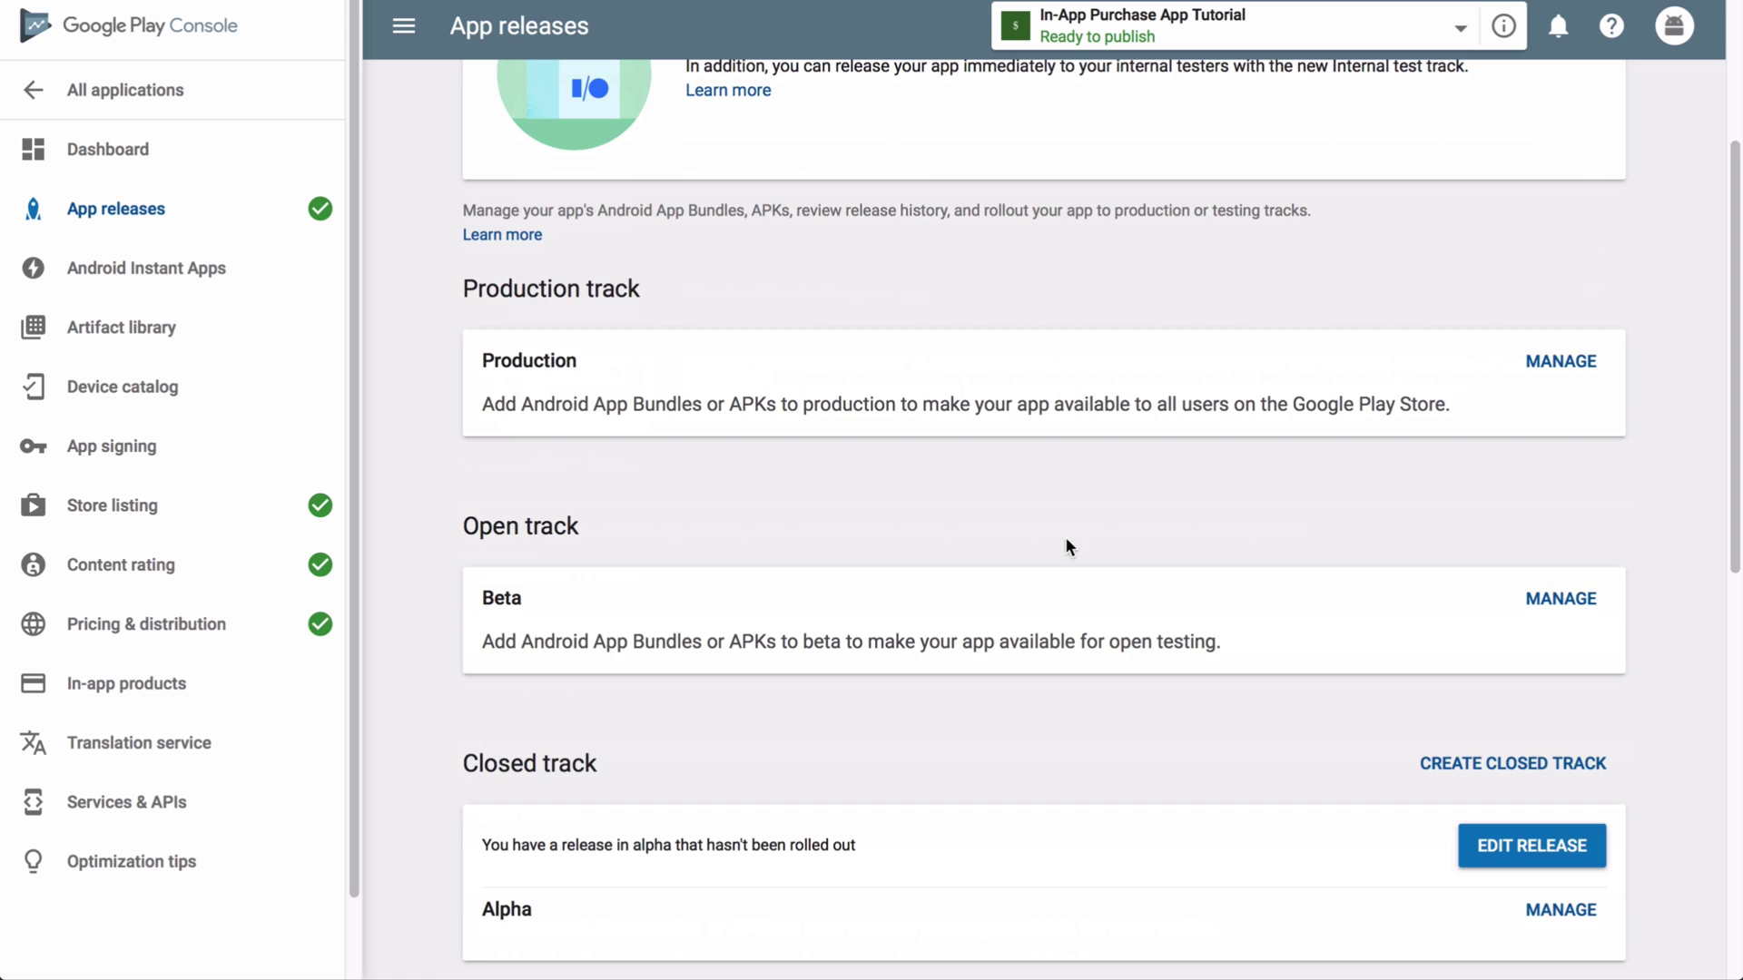
scroll(1067, 545, "down", 2)
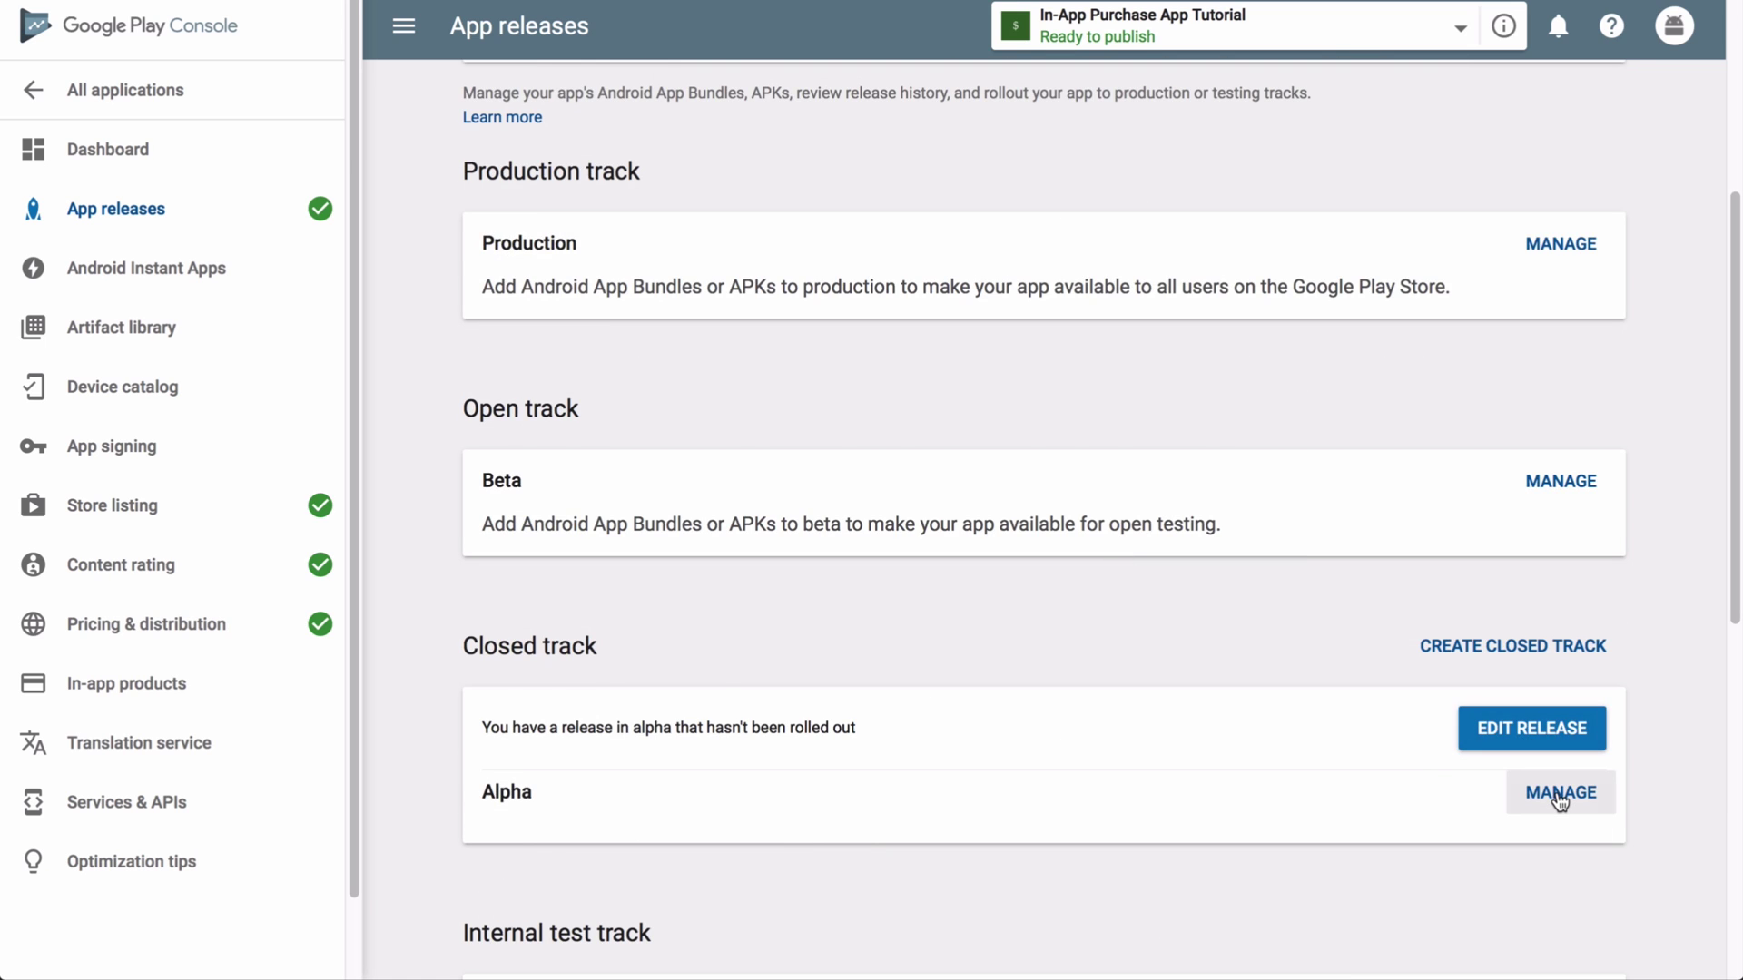
left_click(1515, 795)
scroll(1346, 690, "down", 3)
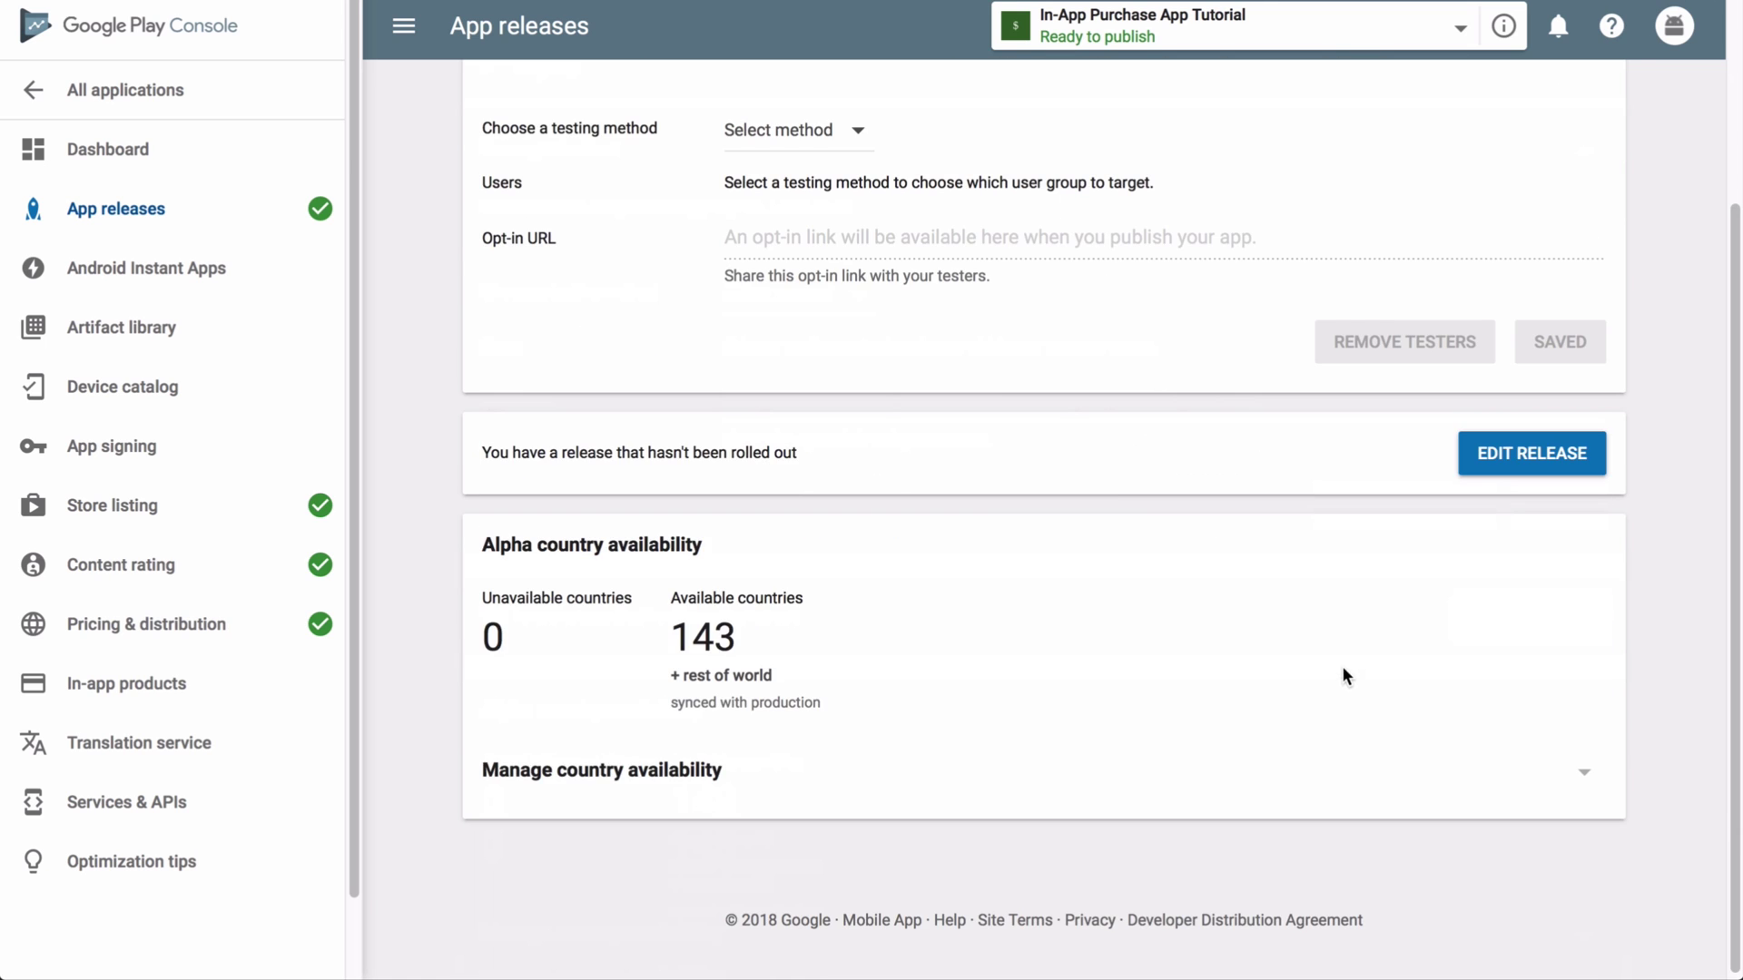
scroll(950, 368, "up", 1)
scroll(766, 290, "up", 2)
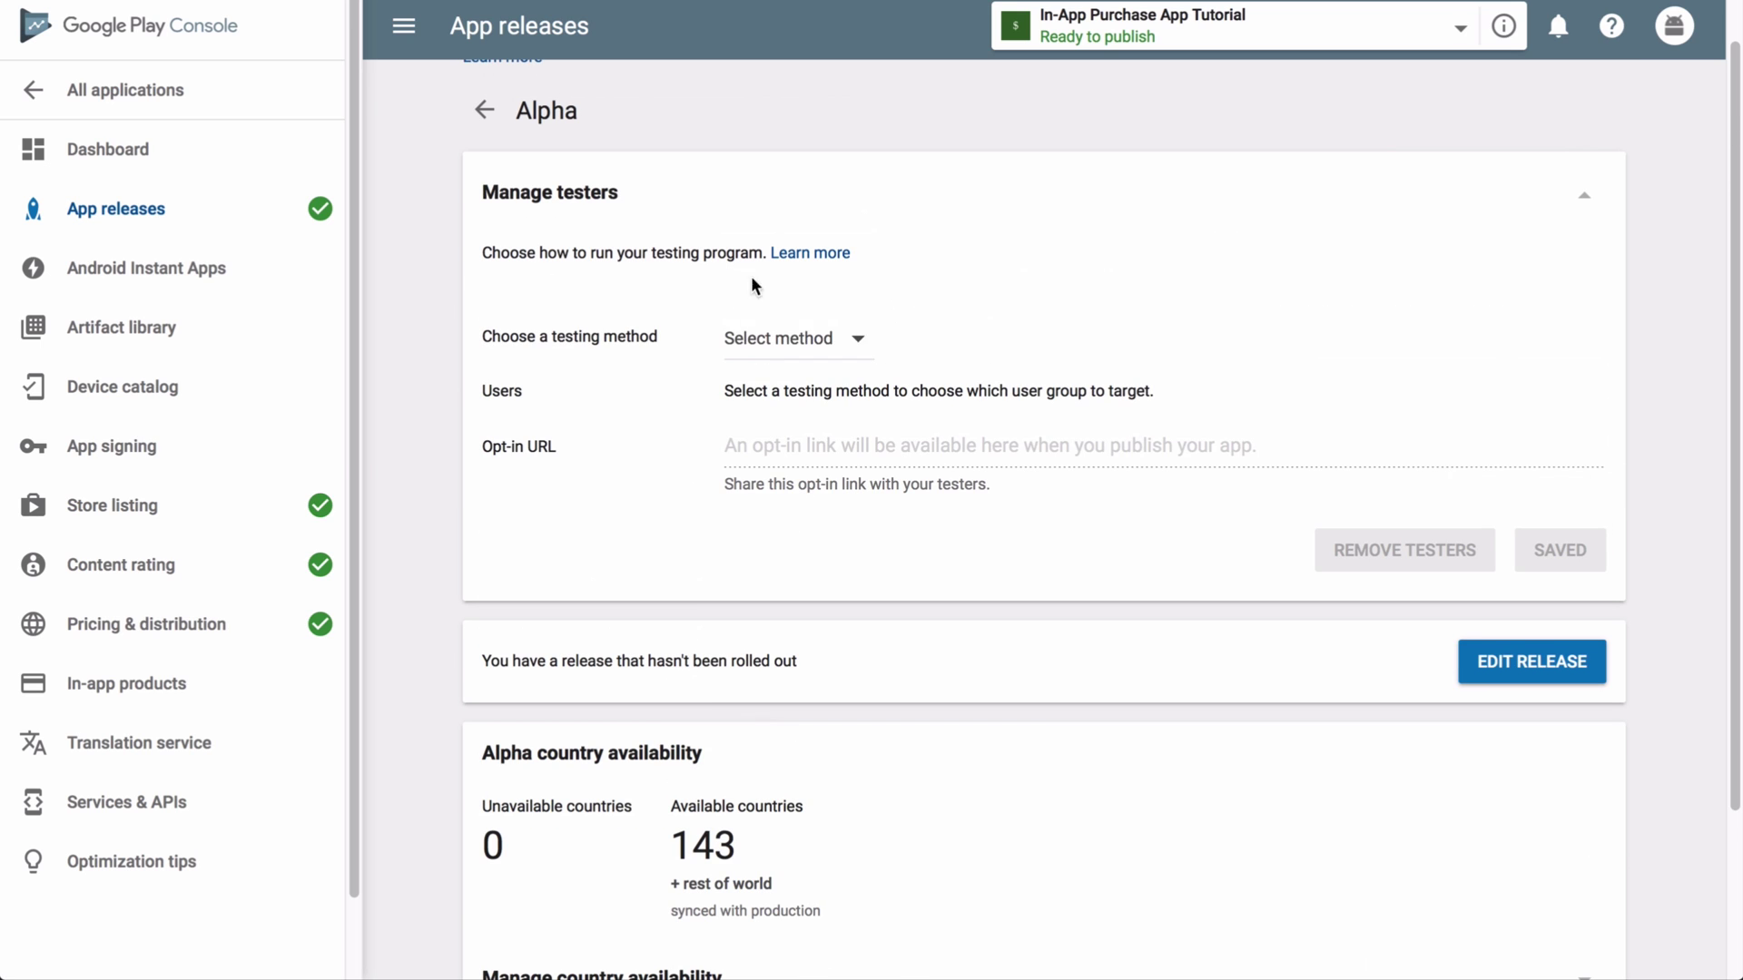
left_click(813, 360)
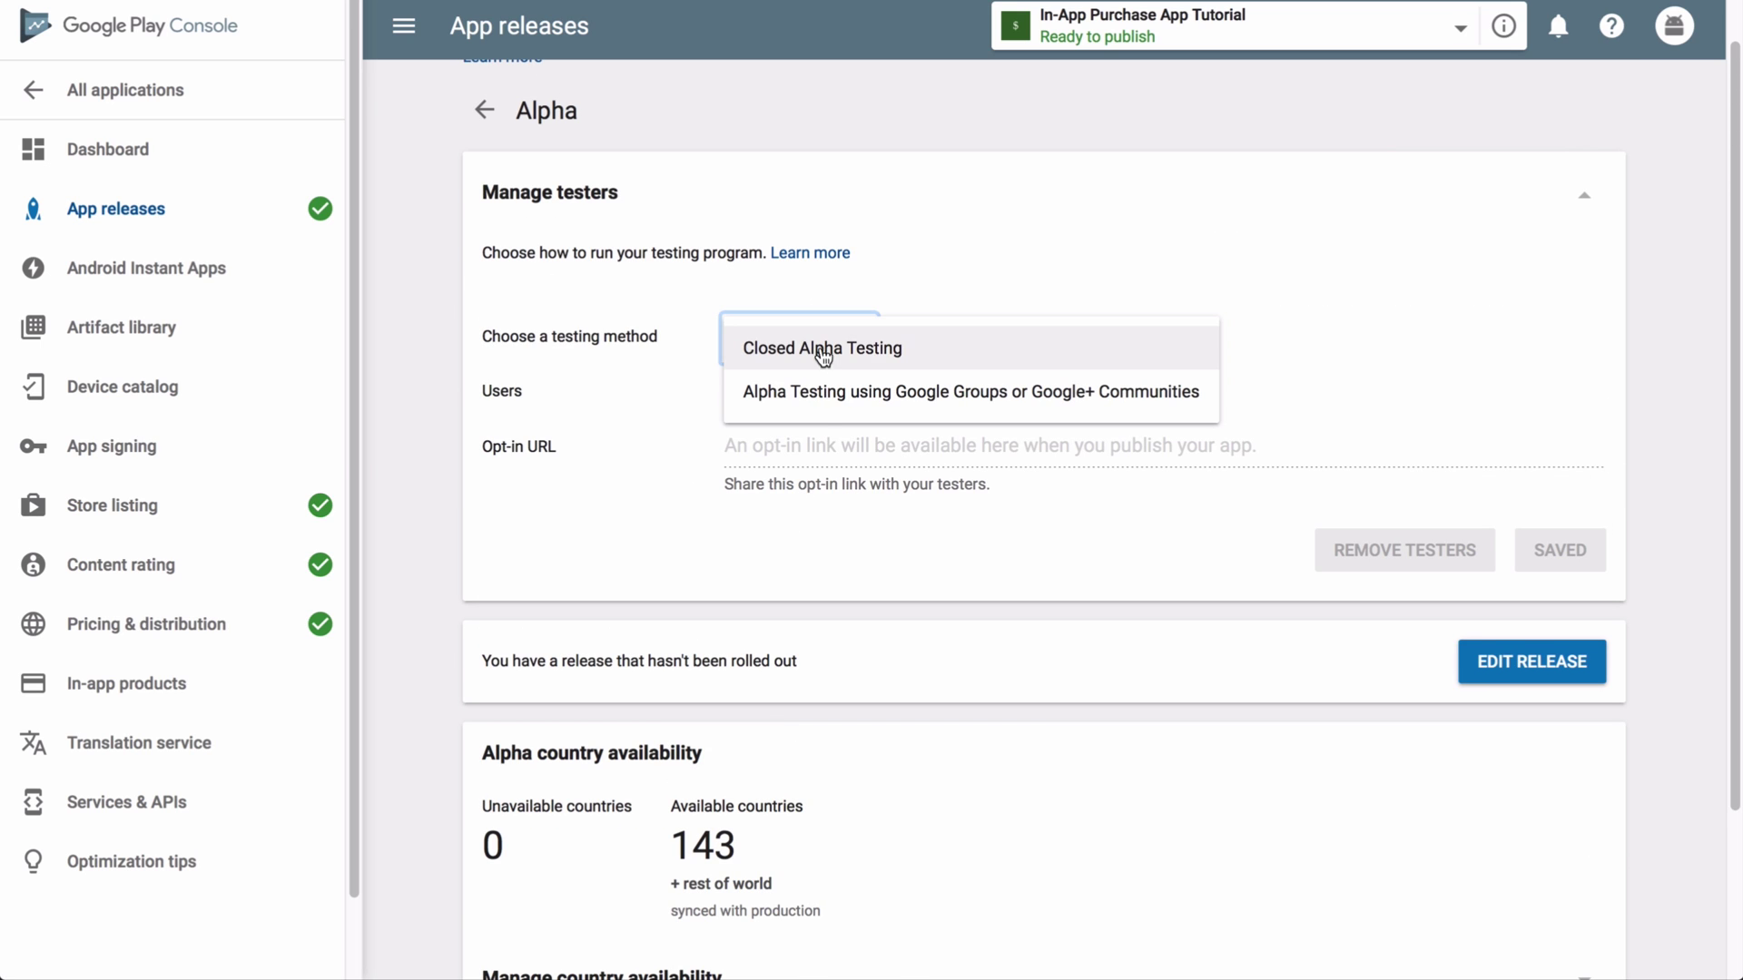
left_click(914, 356)
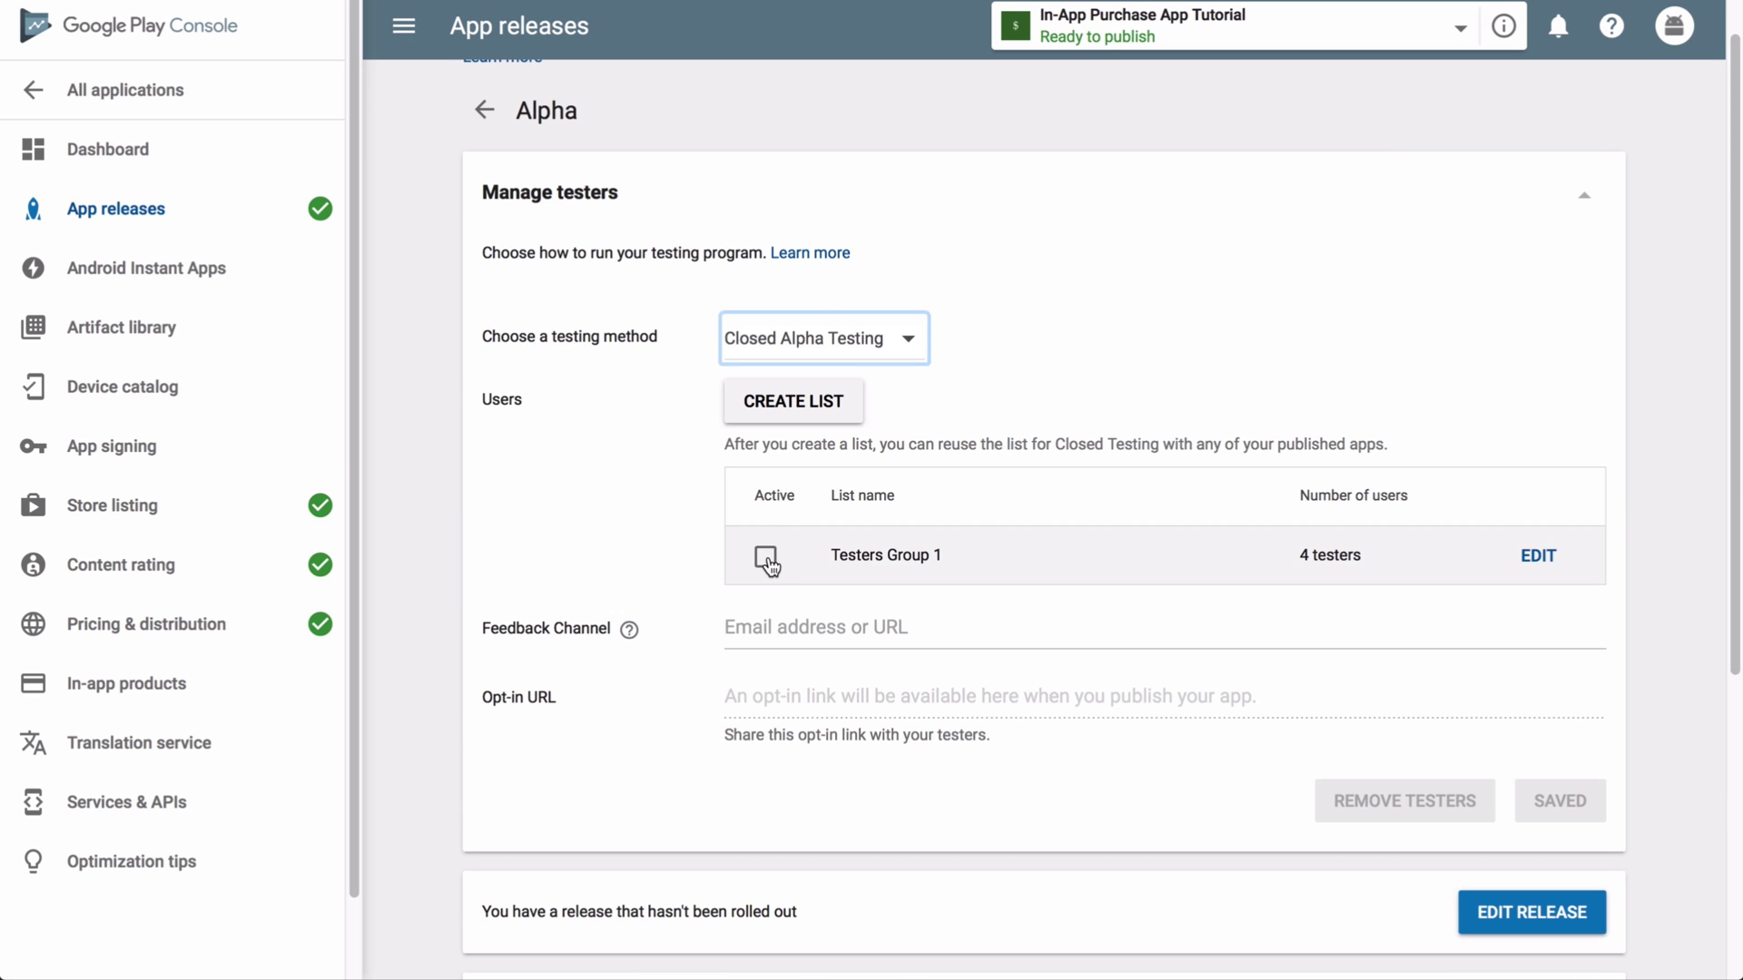
Step: Create the 'New Testing List (Tutorial)' testers list with one tester e-mail, and save the Alpha track
left_click(817, 419)
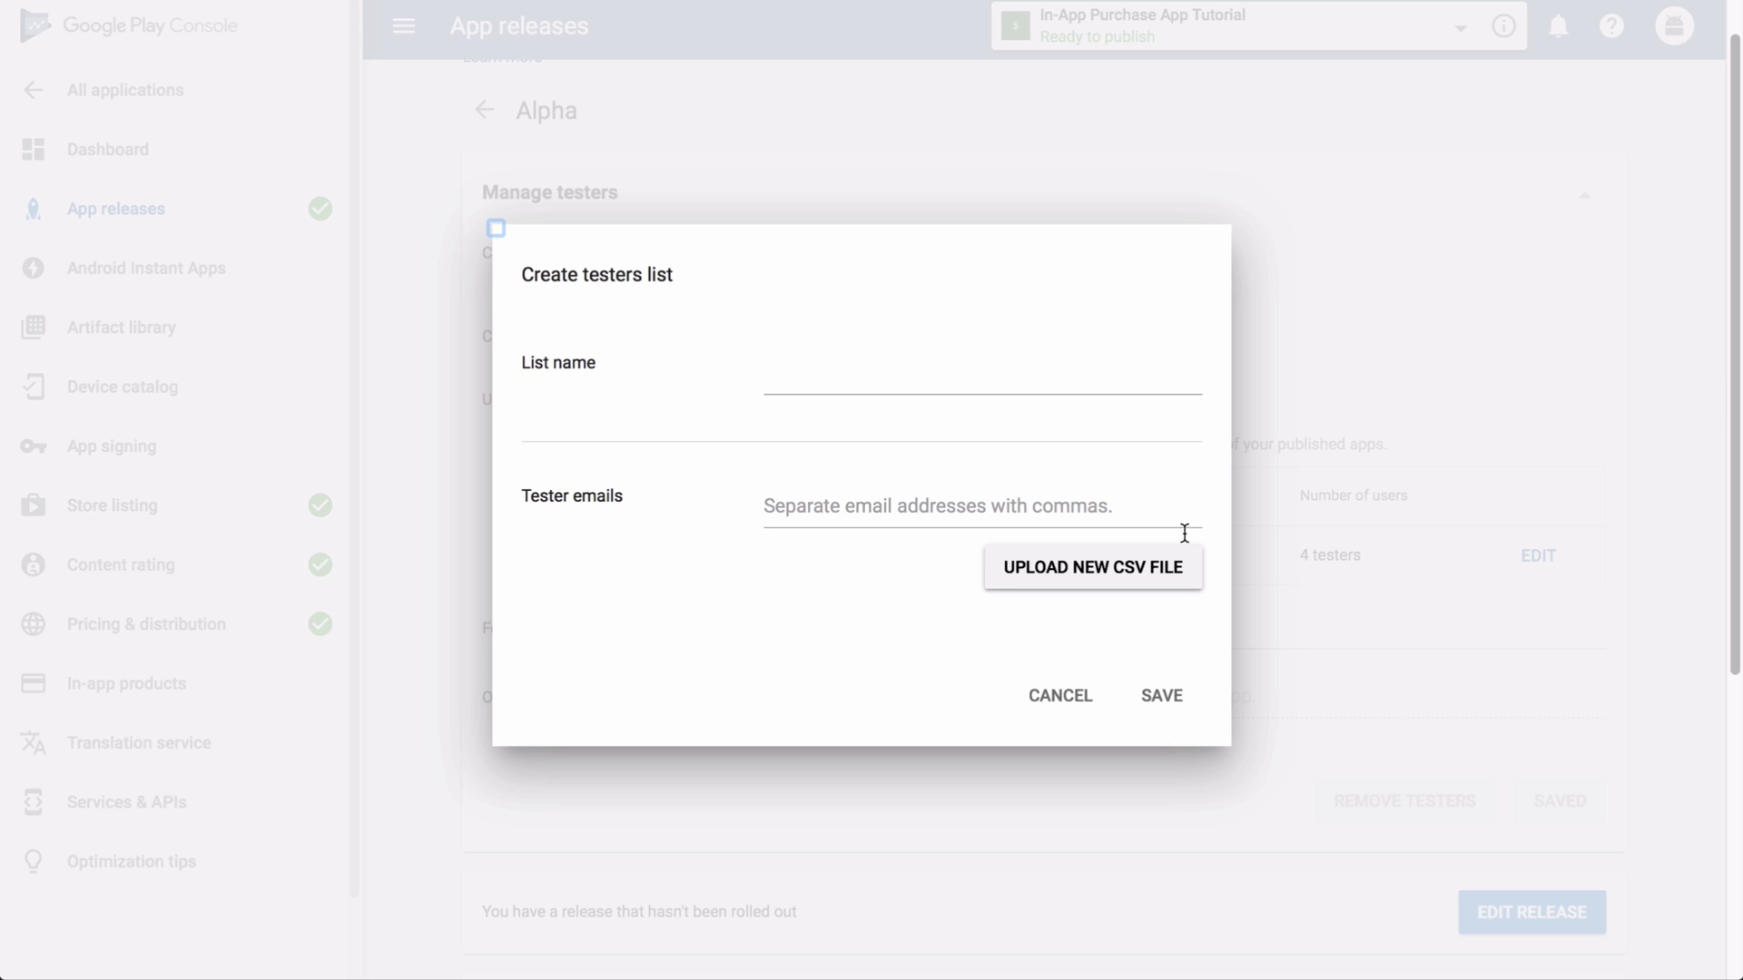
left_click(871, 377)
type("New Testing List (Tutorial)")
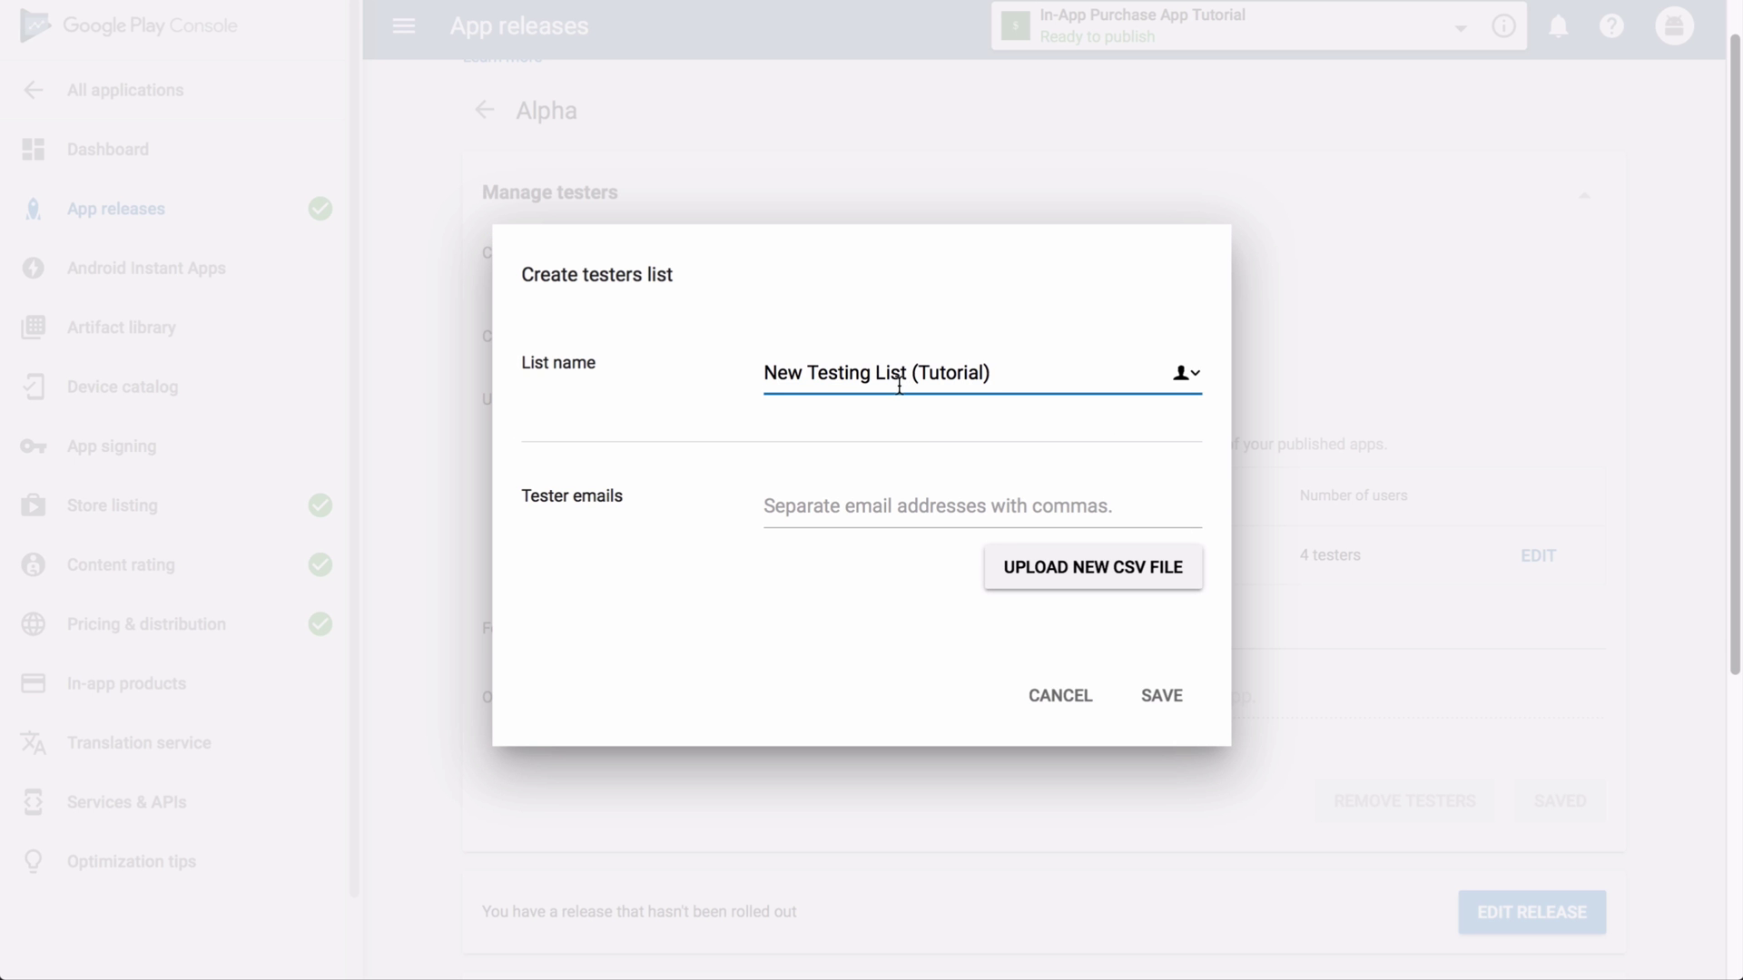
left_click(848, 502)
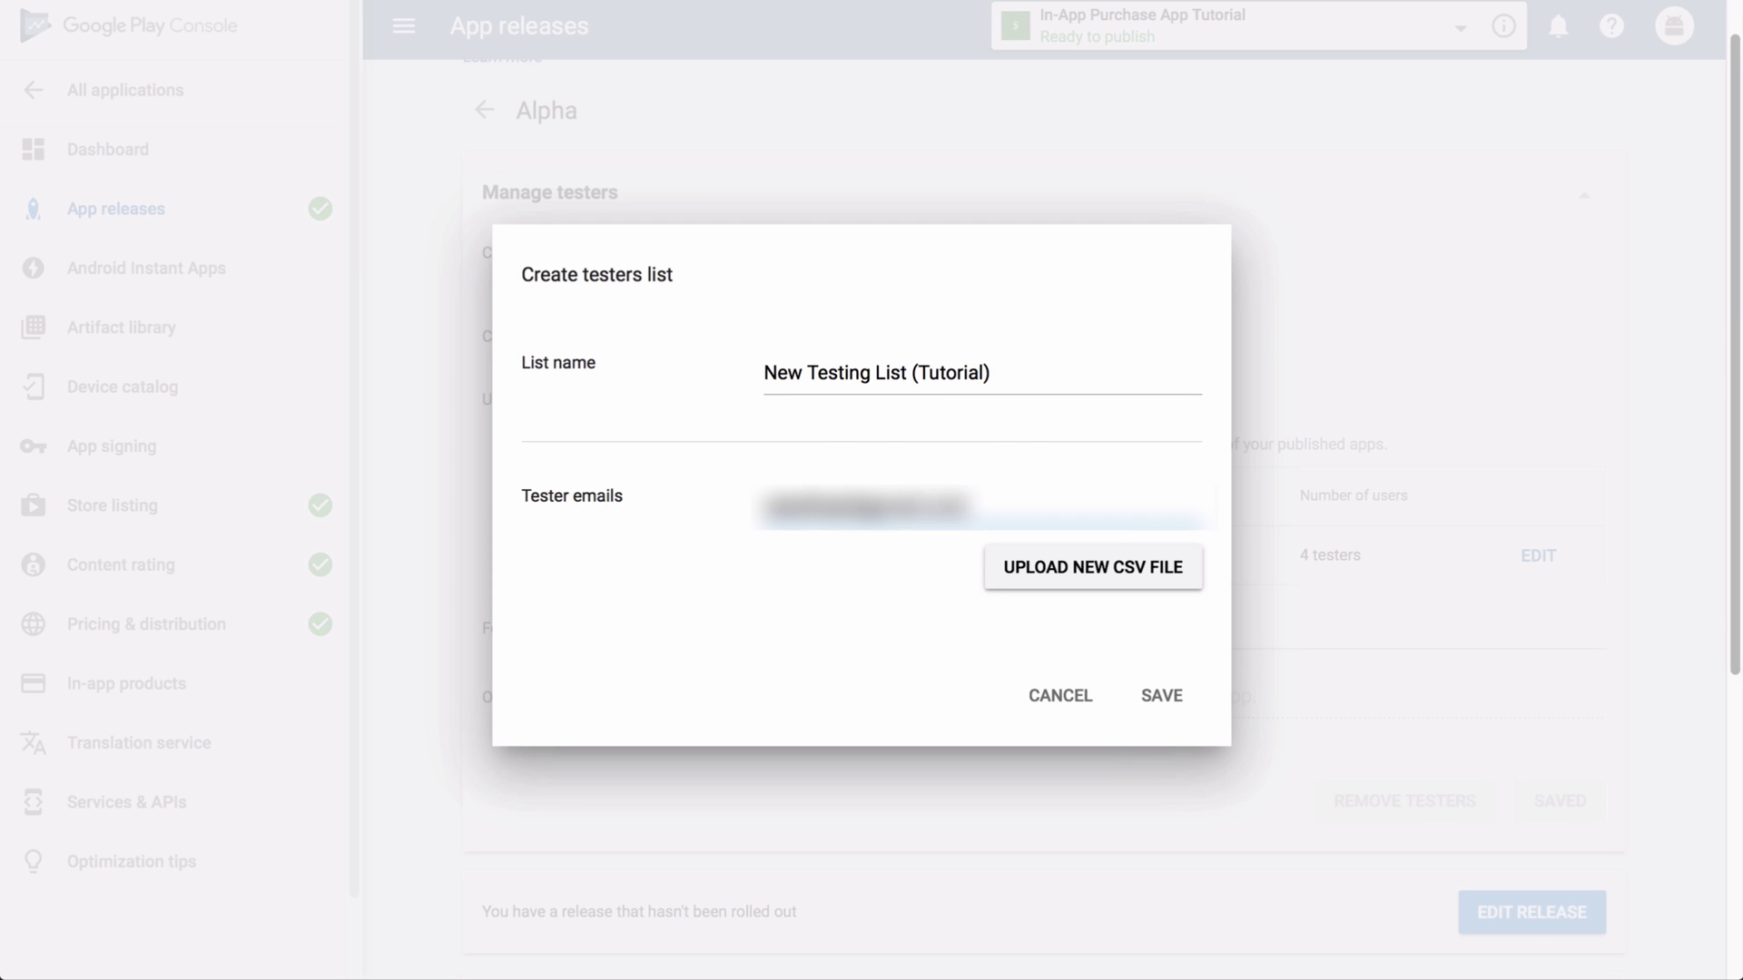
key("Return")
left_click(1167, 755)
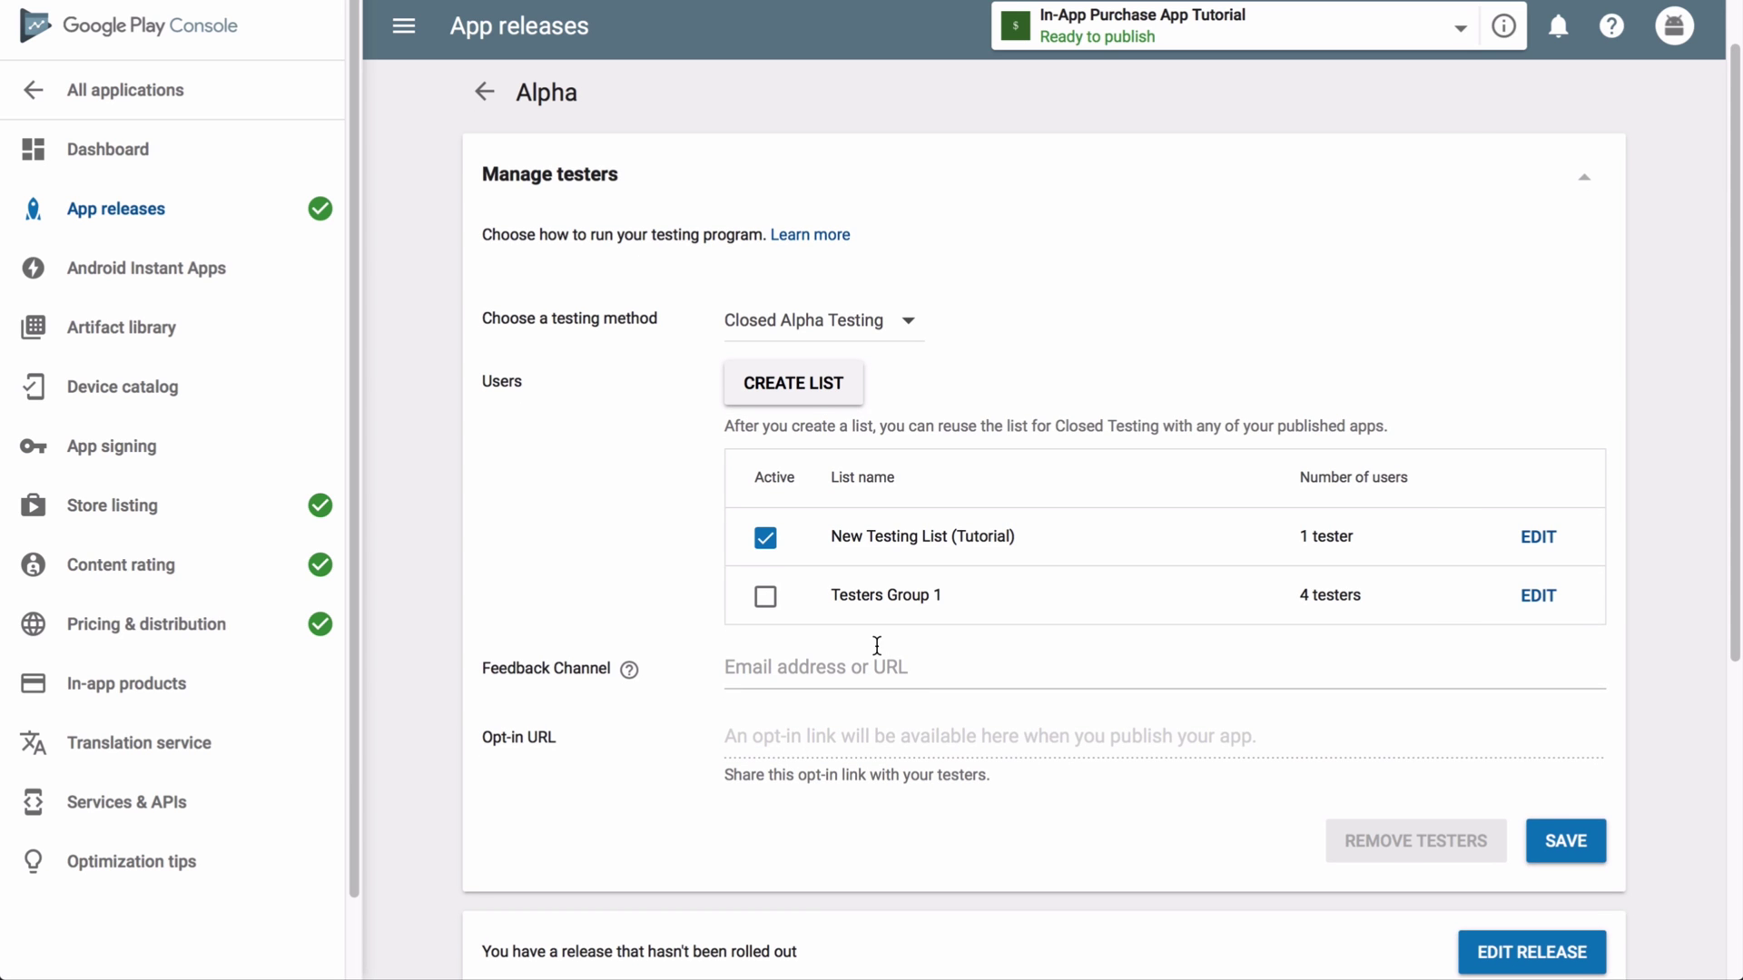
left_click(1574, 837)
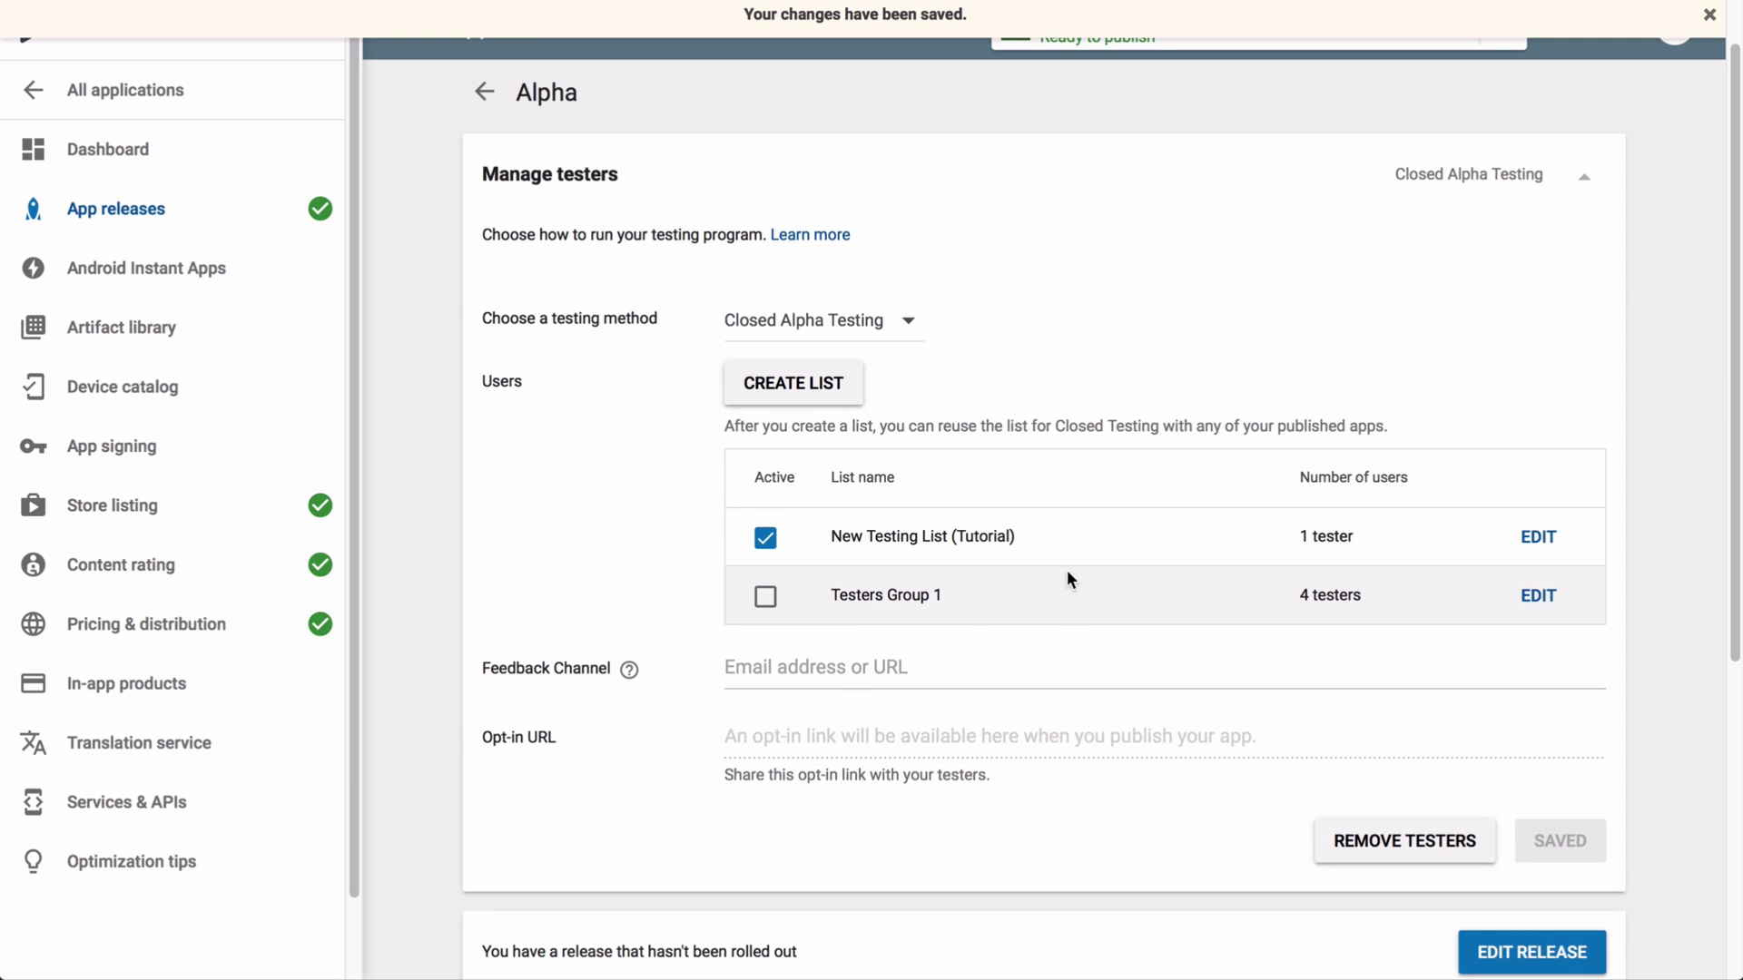
scroll(1171, 608, "down", 4)
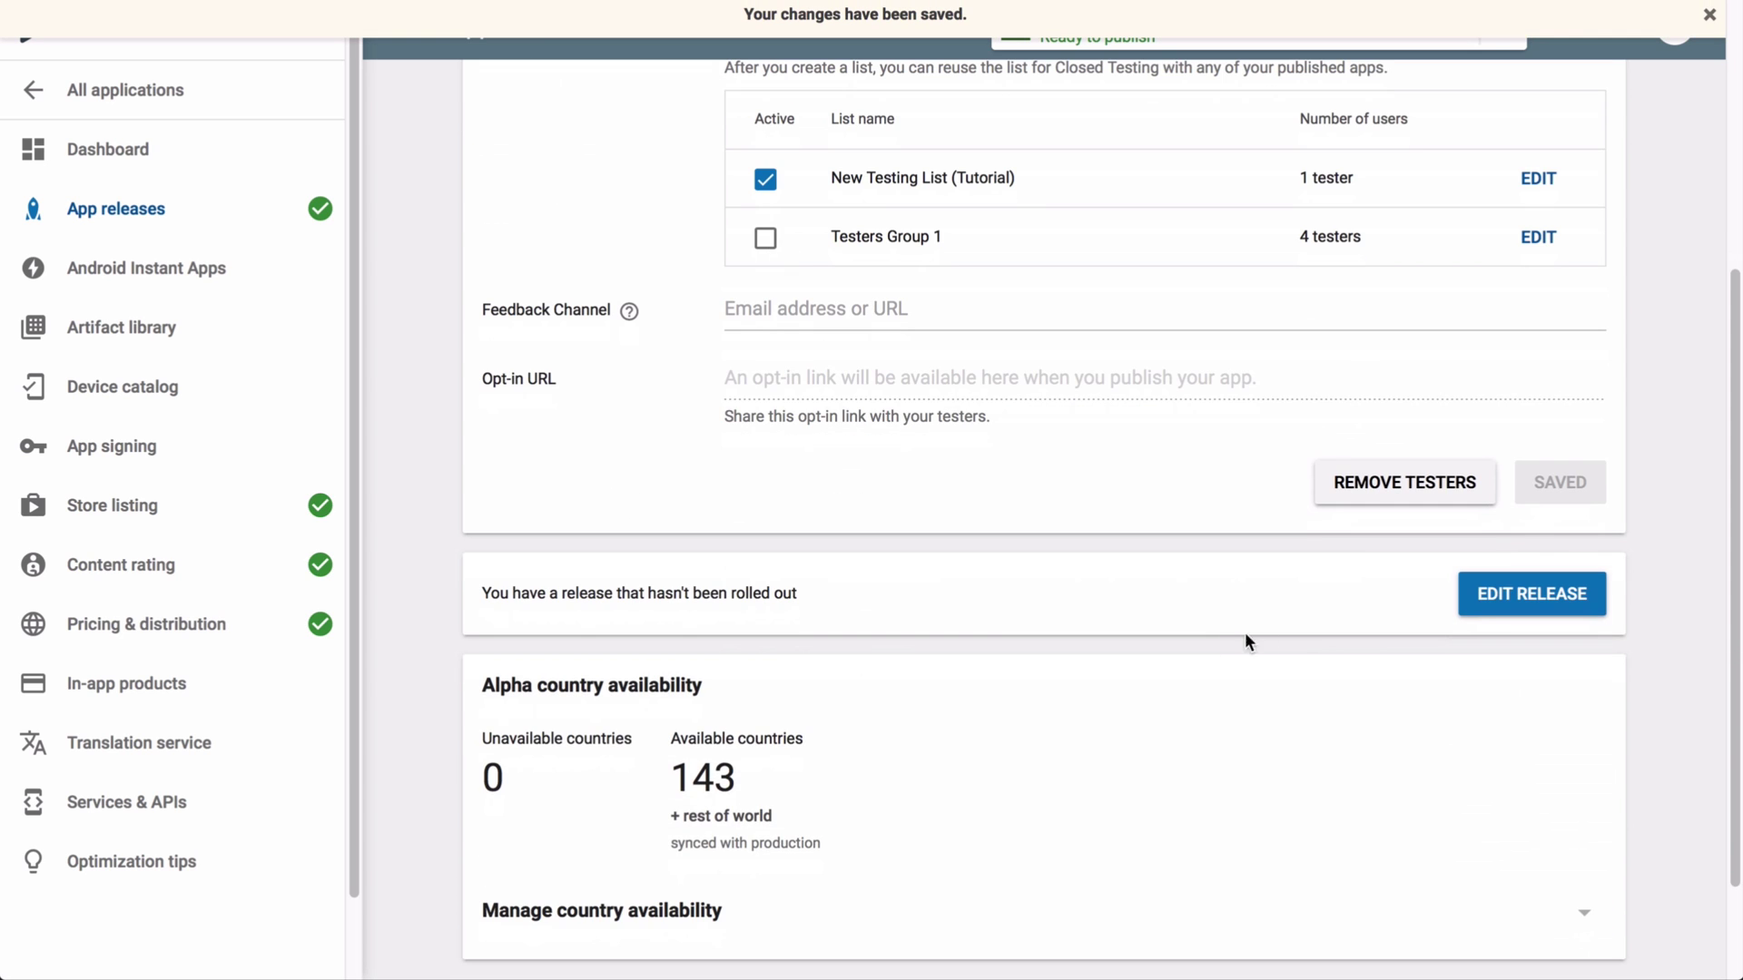
Step: Review the Alpha Test V1 release and confirm its rollout to alpha testers
left_click(1483, 604)
scroll(1405, 663, "down", 9)
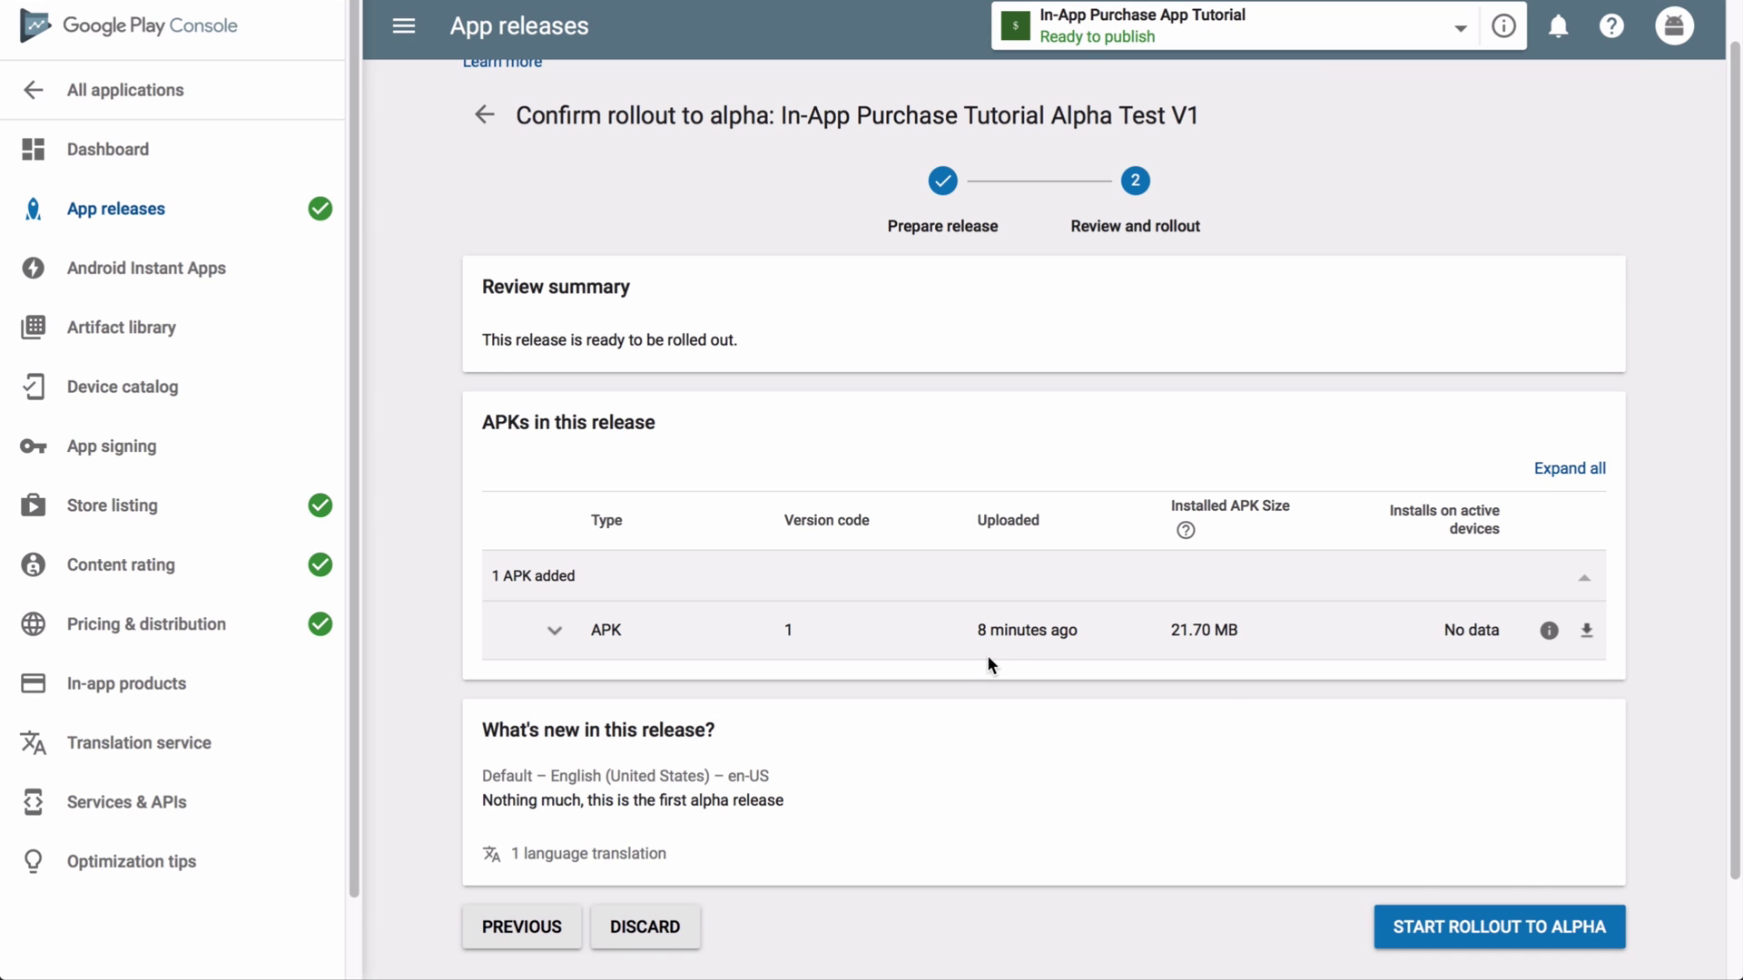
left_click(1456, 928)
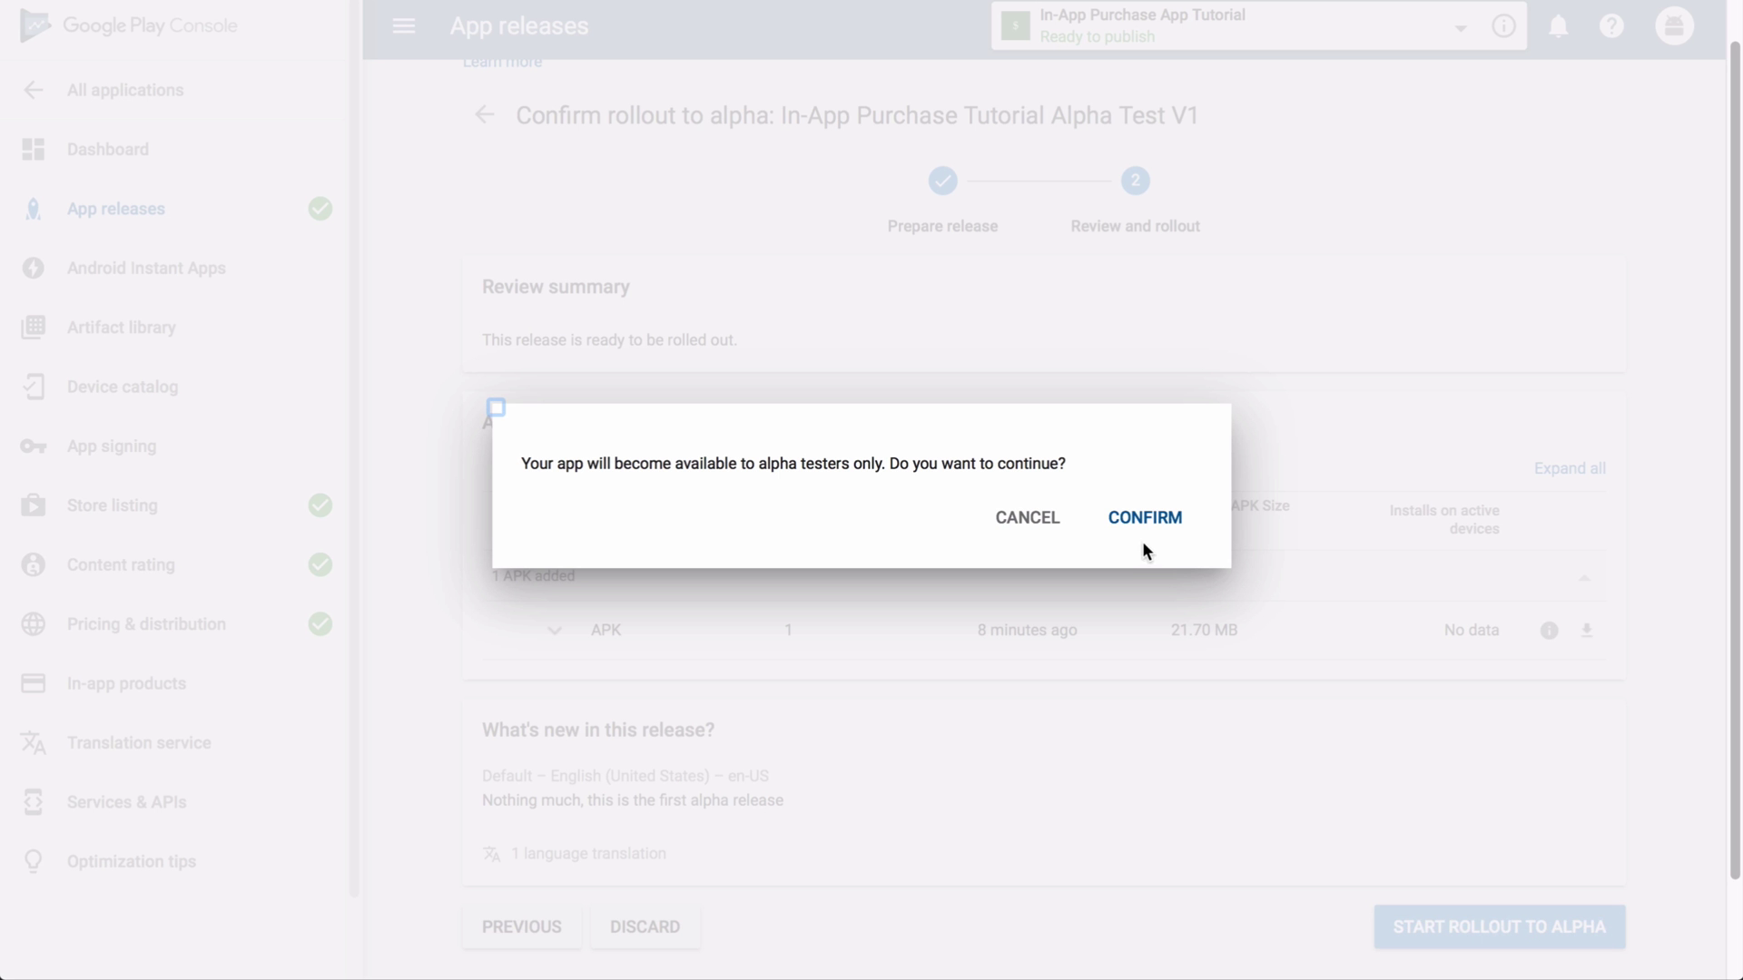
left_click(1149, 523)
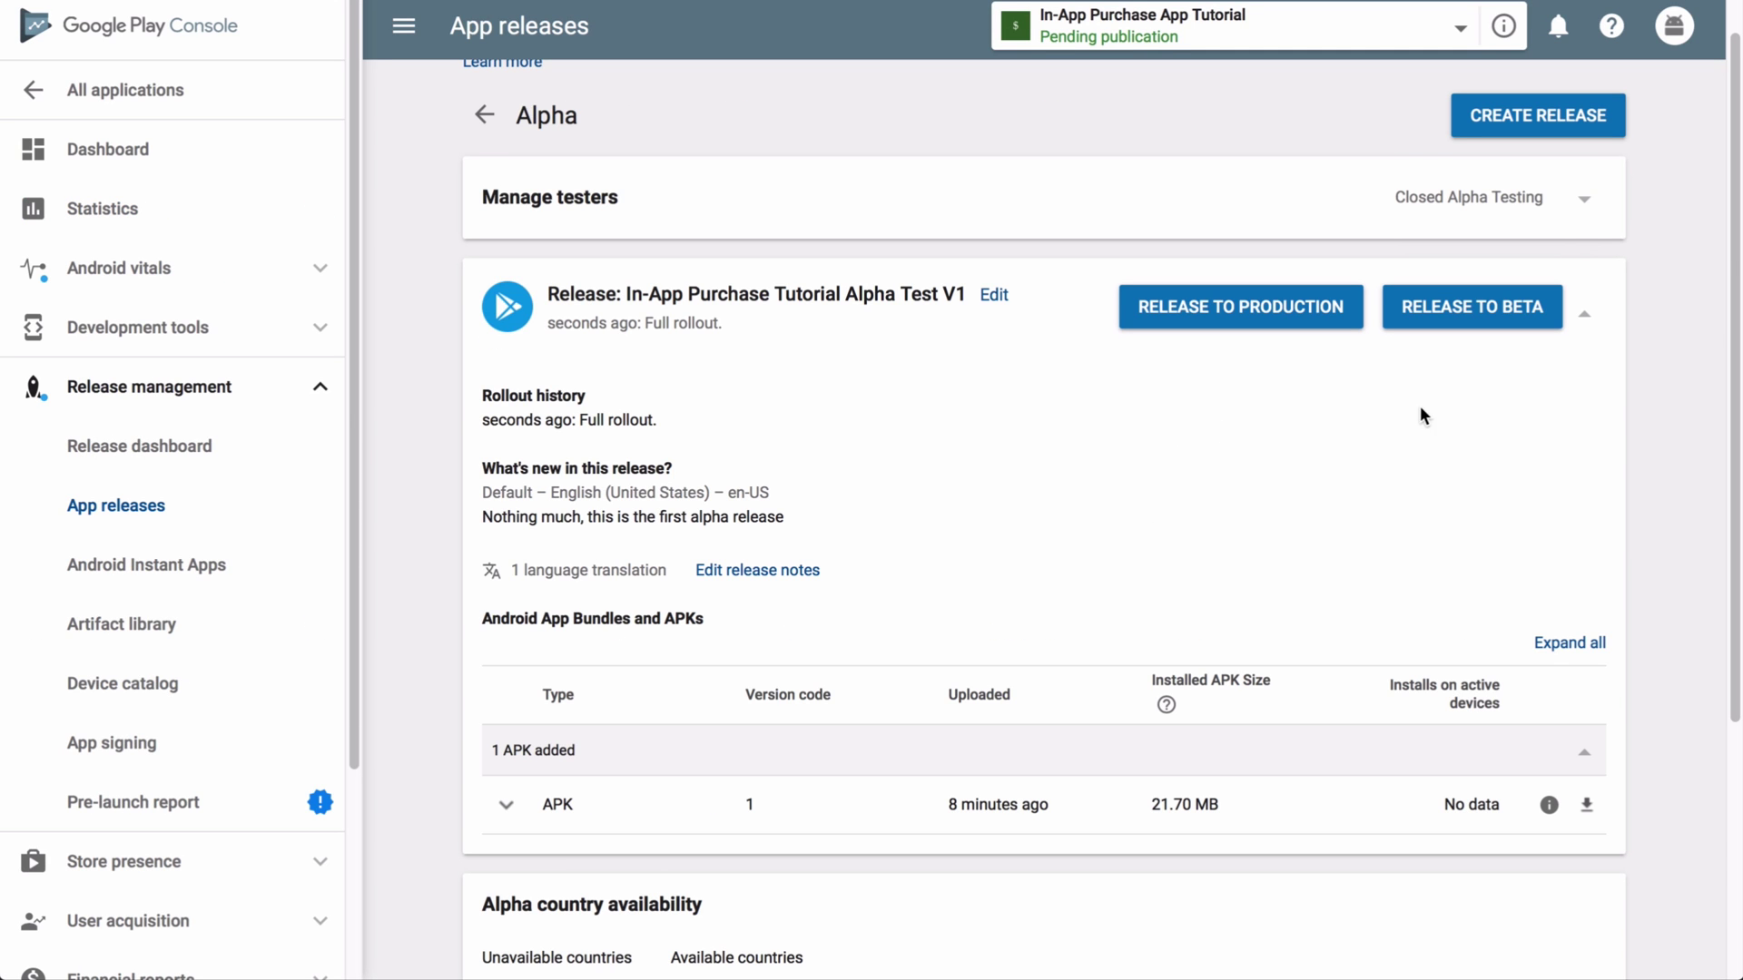
Step: Check the still-empty opt-in URL placeholder under Manage testers, then return to All applications
scroll(1174, 496, "down", 3)
scroll(1171, 497, "up", 1)
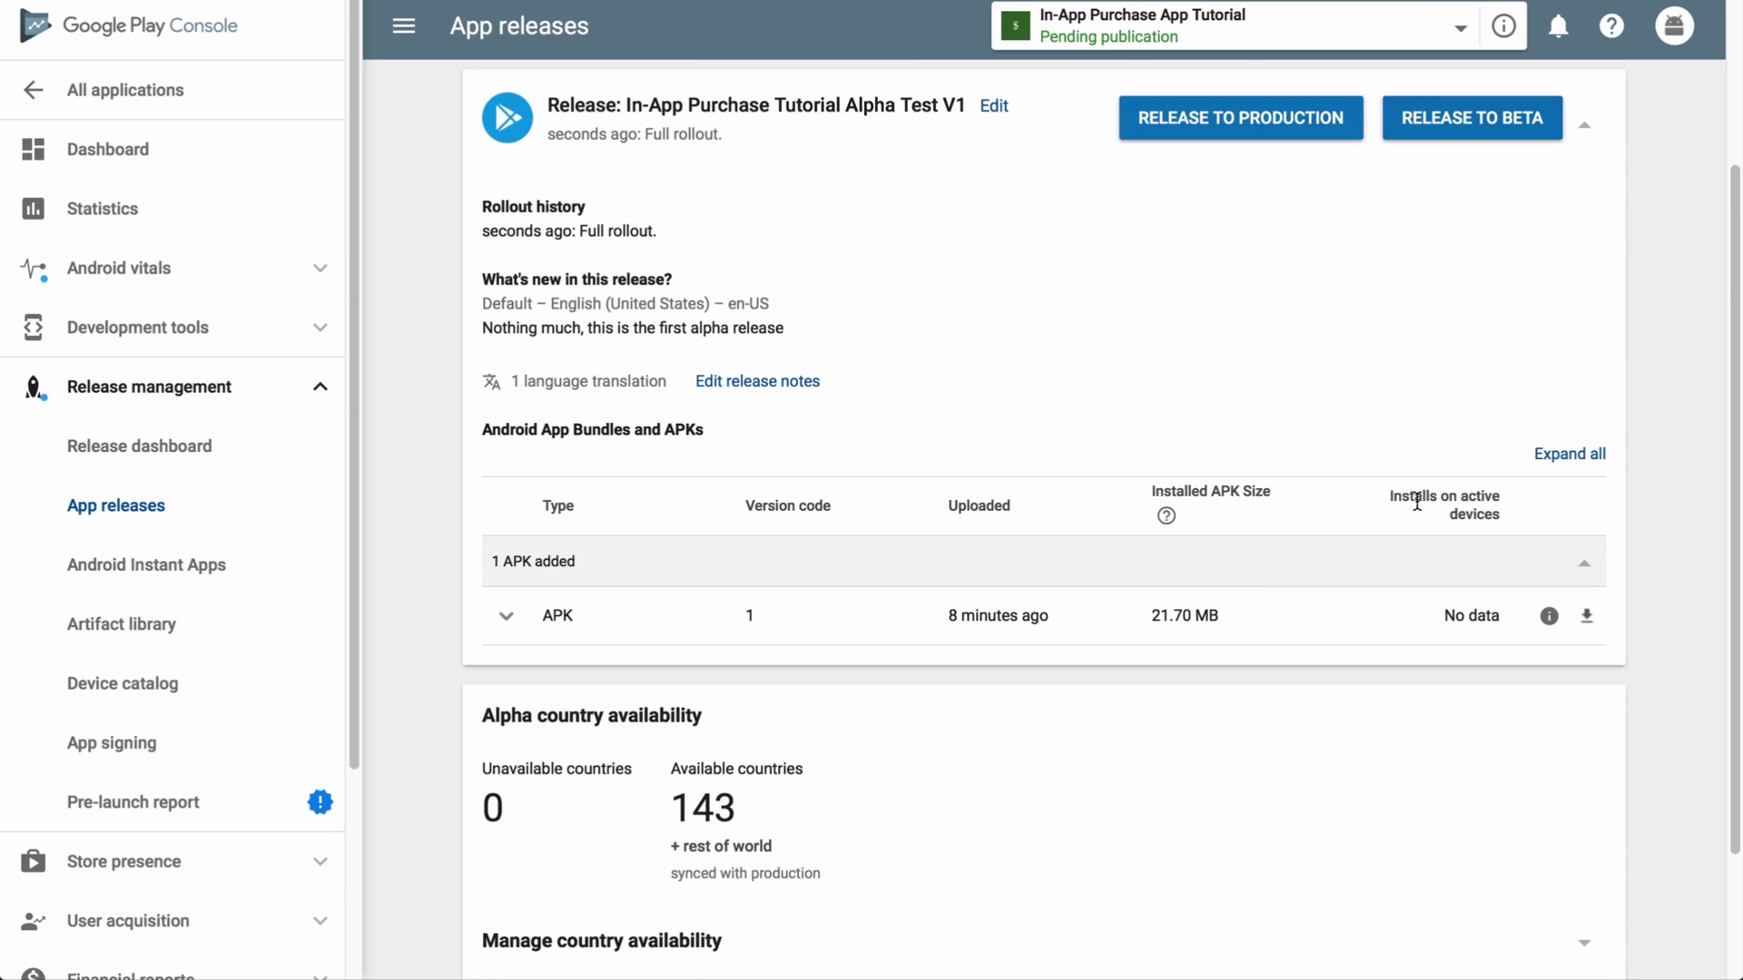
scroll(1224, 559, "down", 2)
scroll(749, 617, "up", 3)
scroll(716, 530, "up", 2)
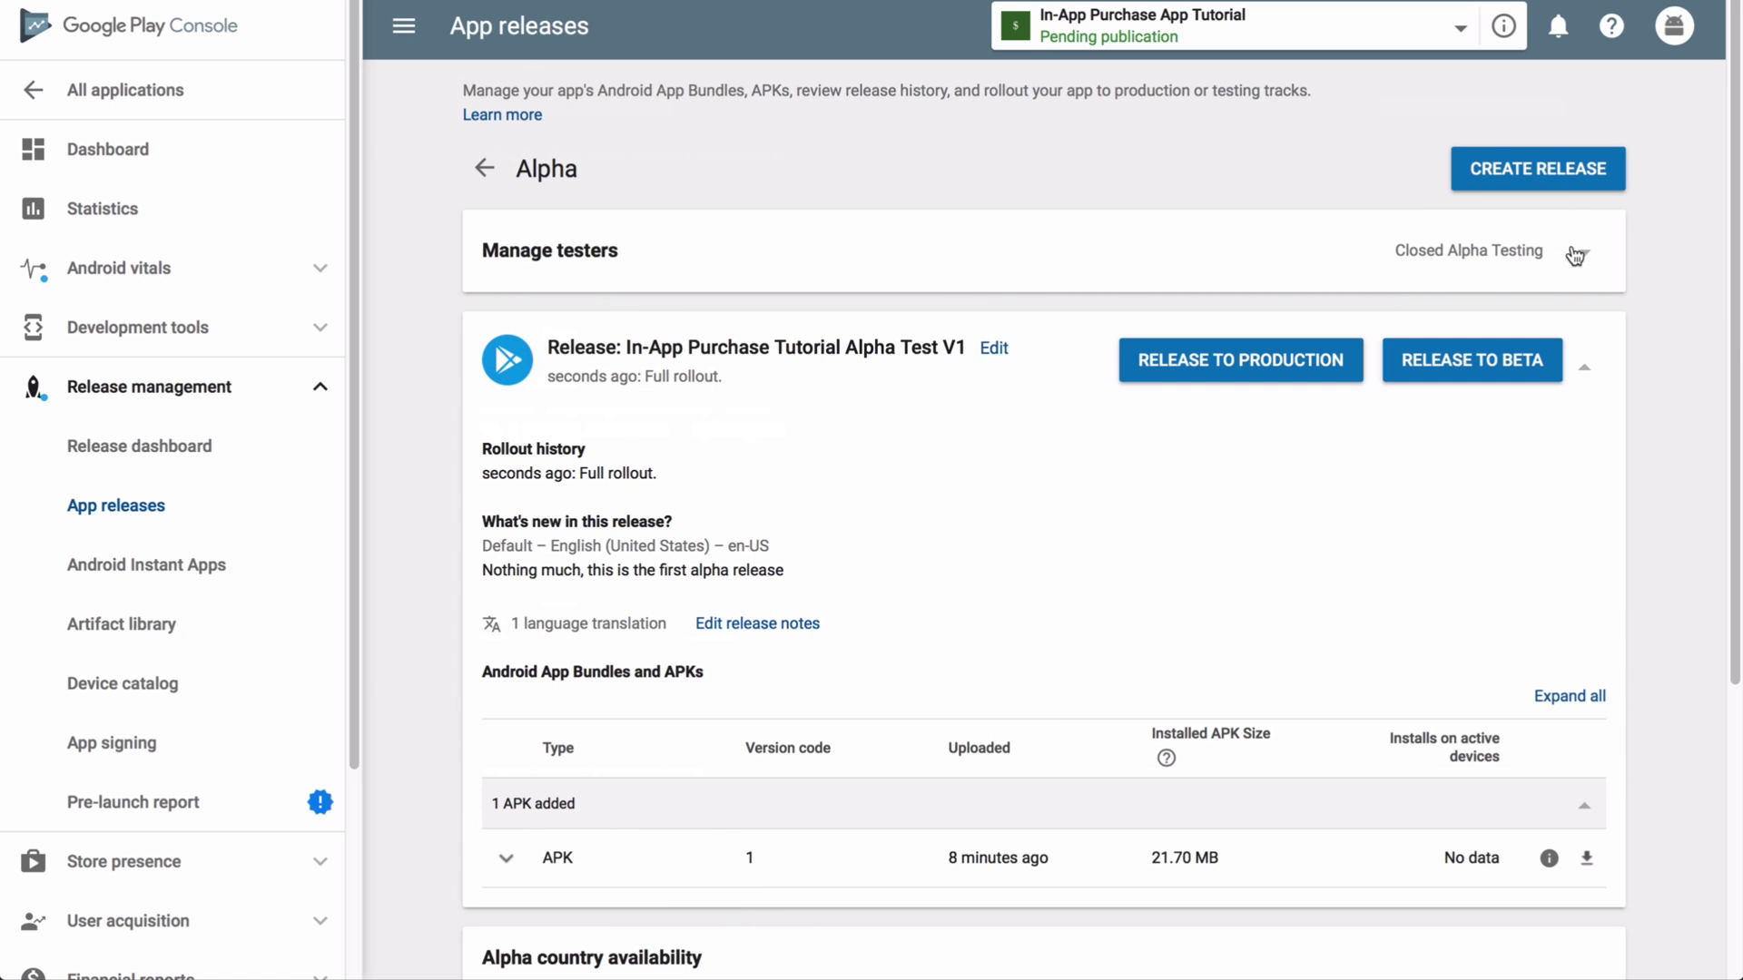
left_click(1525, 251)
scroll(1051, 791, "down", 2)
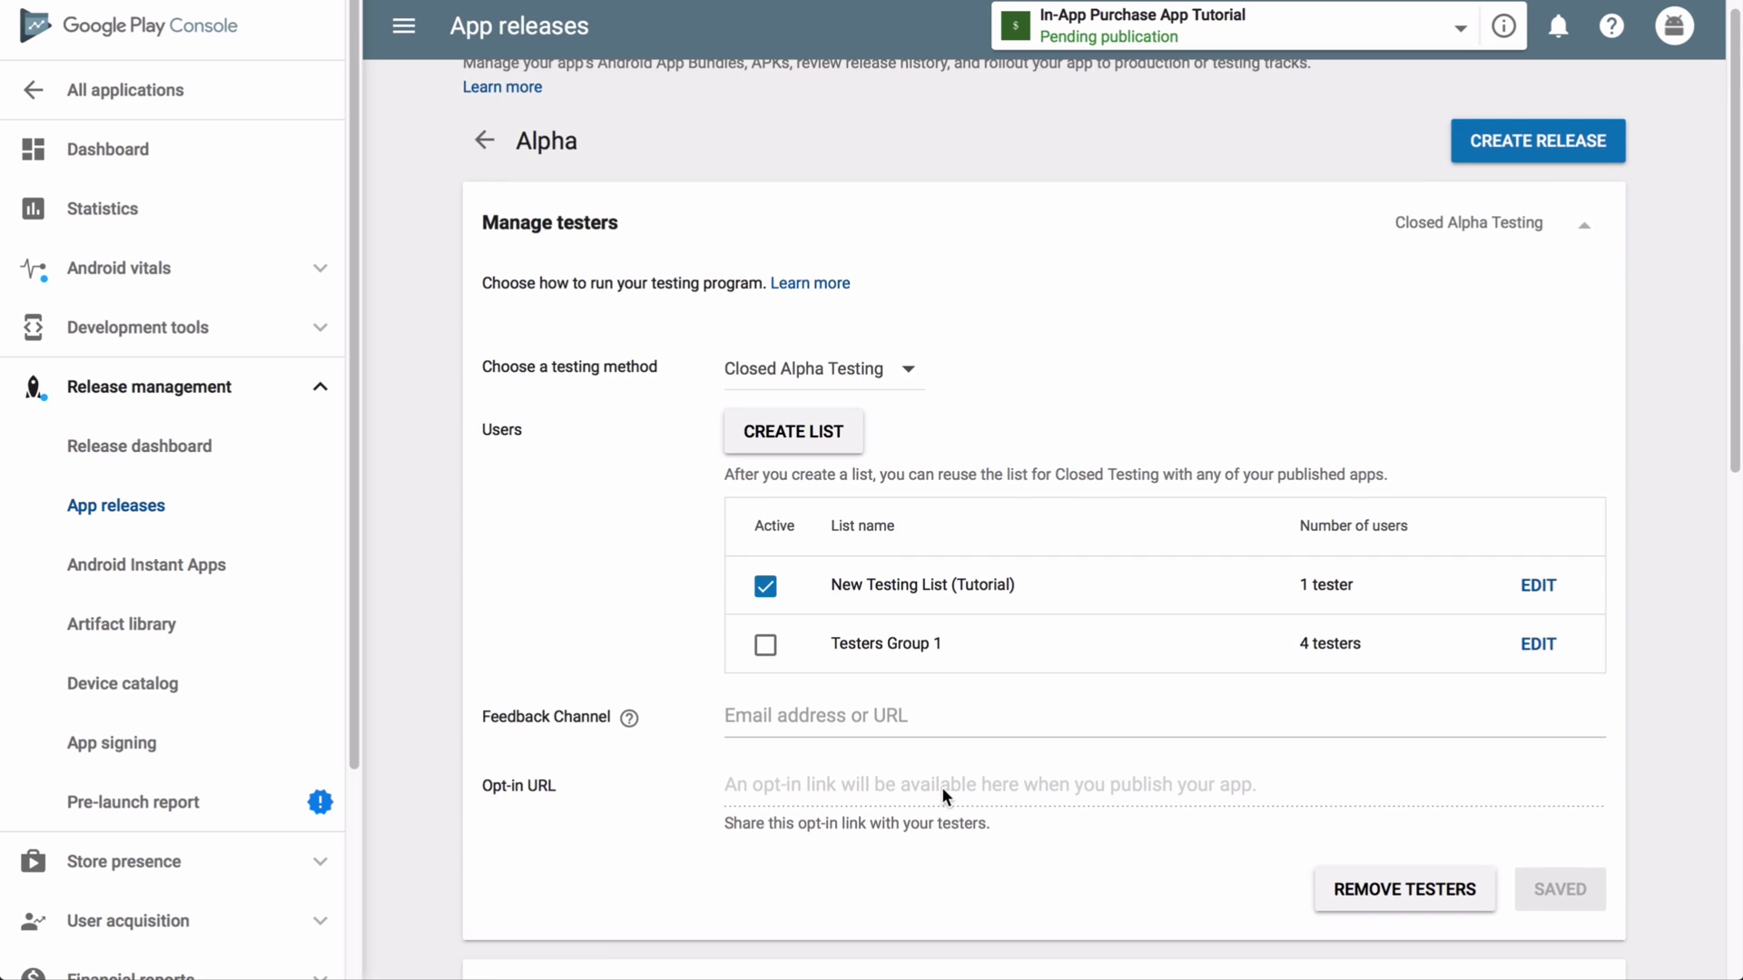
mouse_move(629, 614)
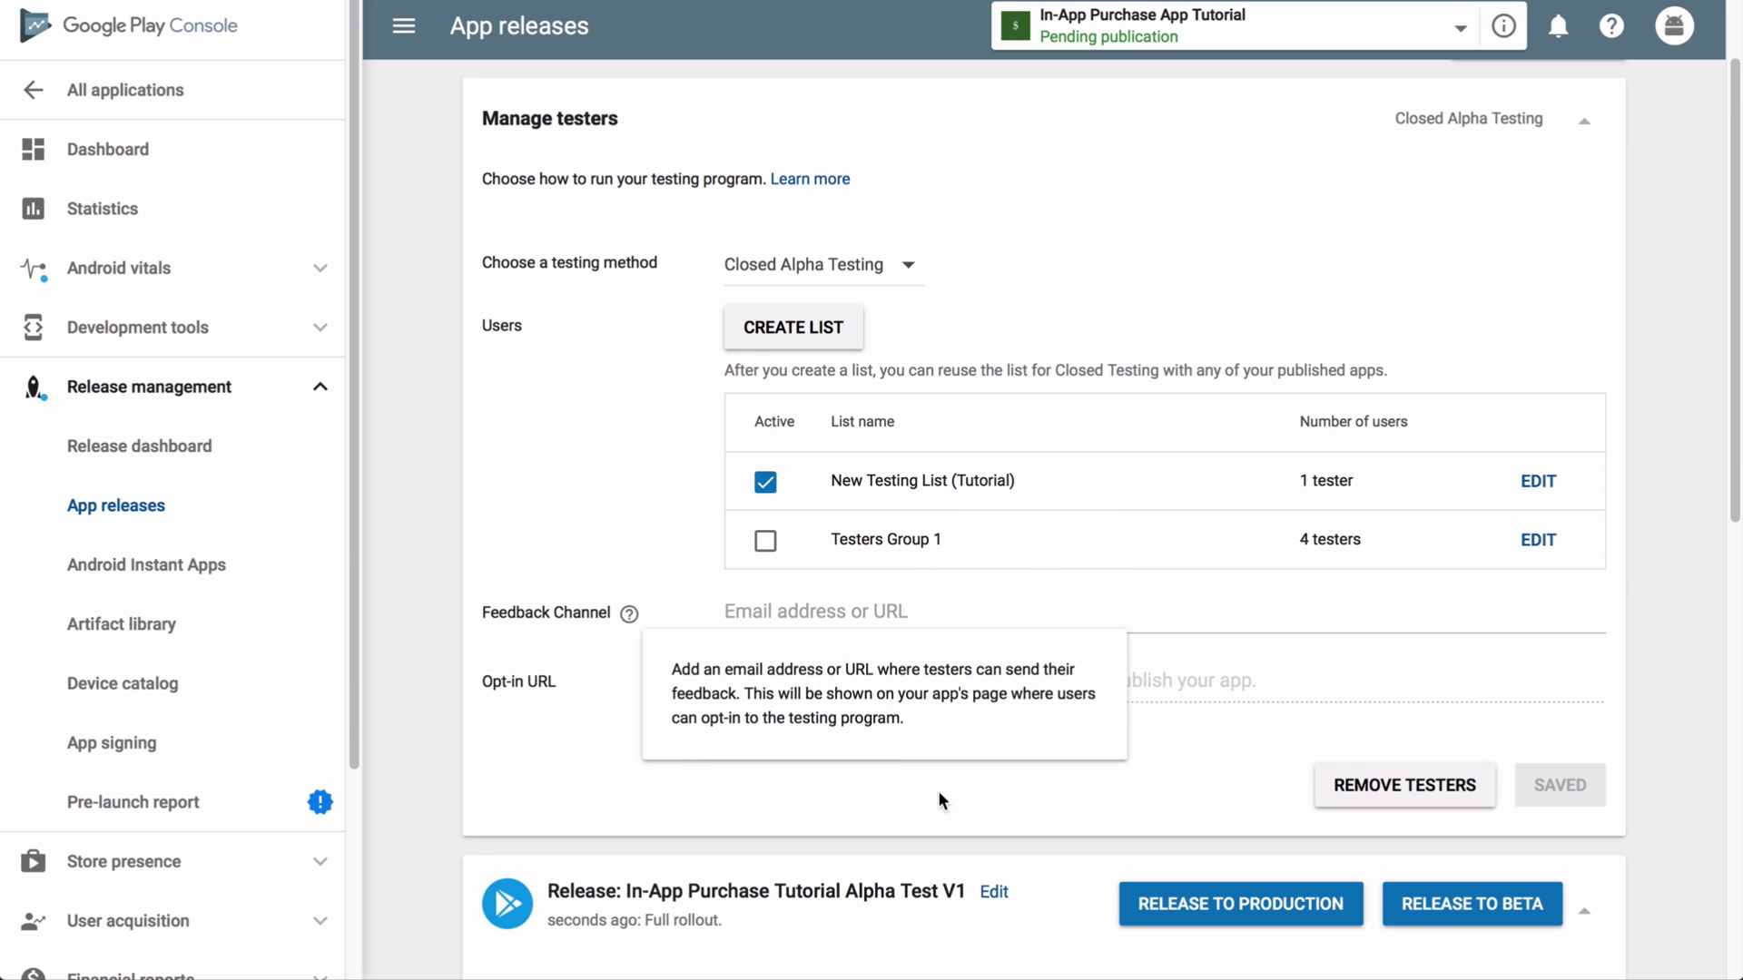
left_click_drag(743, 682, 1040, 682)
left_click(1097, 704)
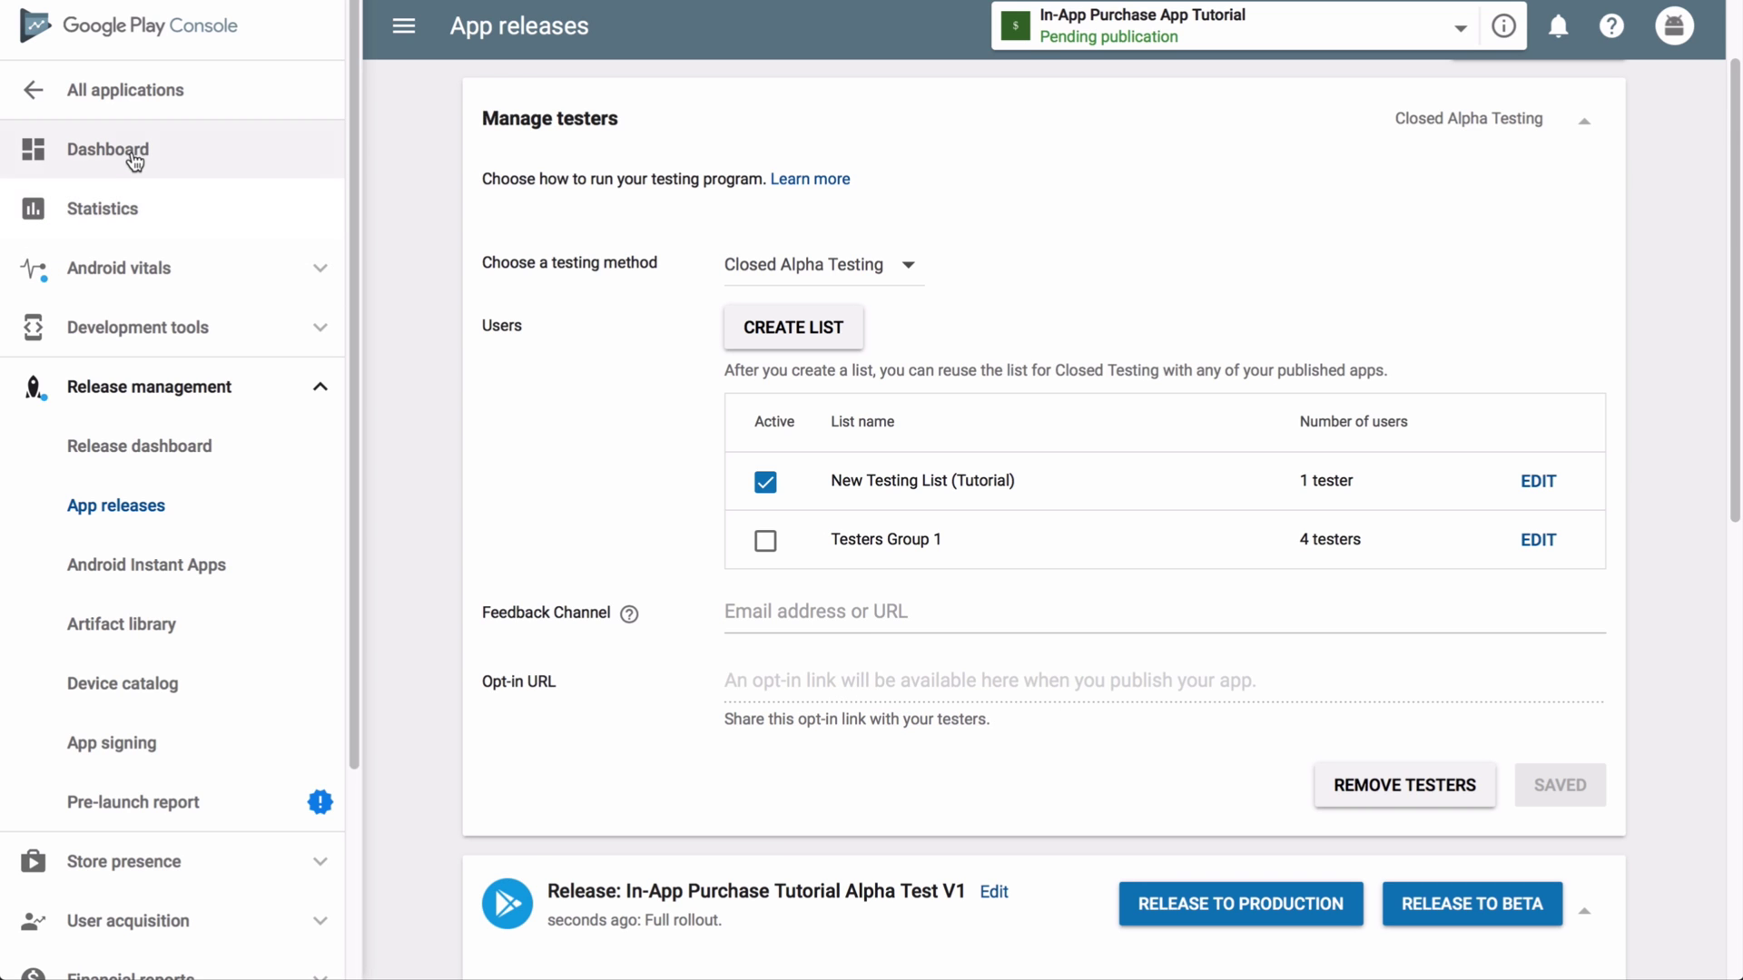
left_click(127, 95)
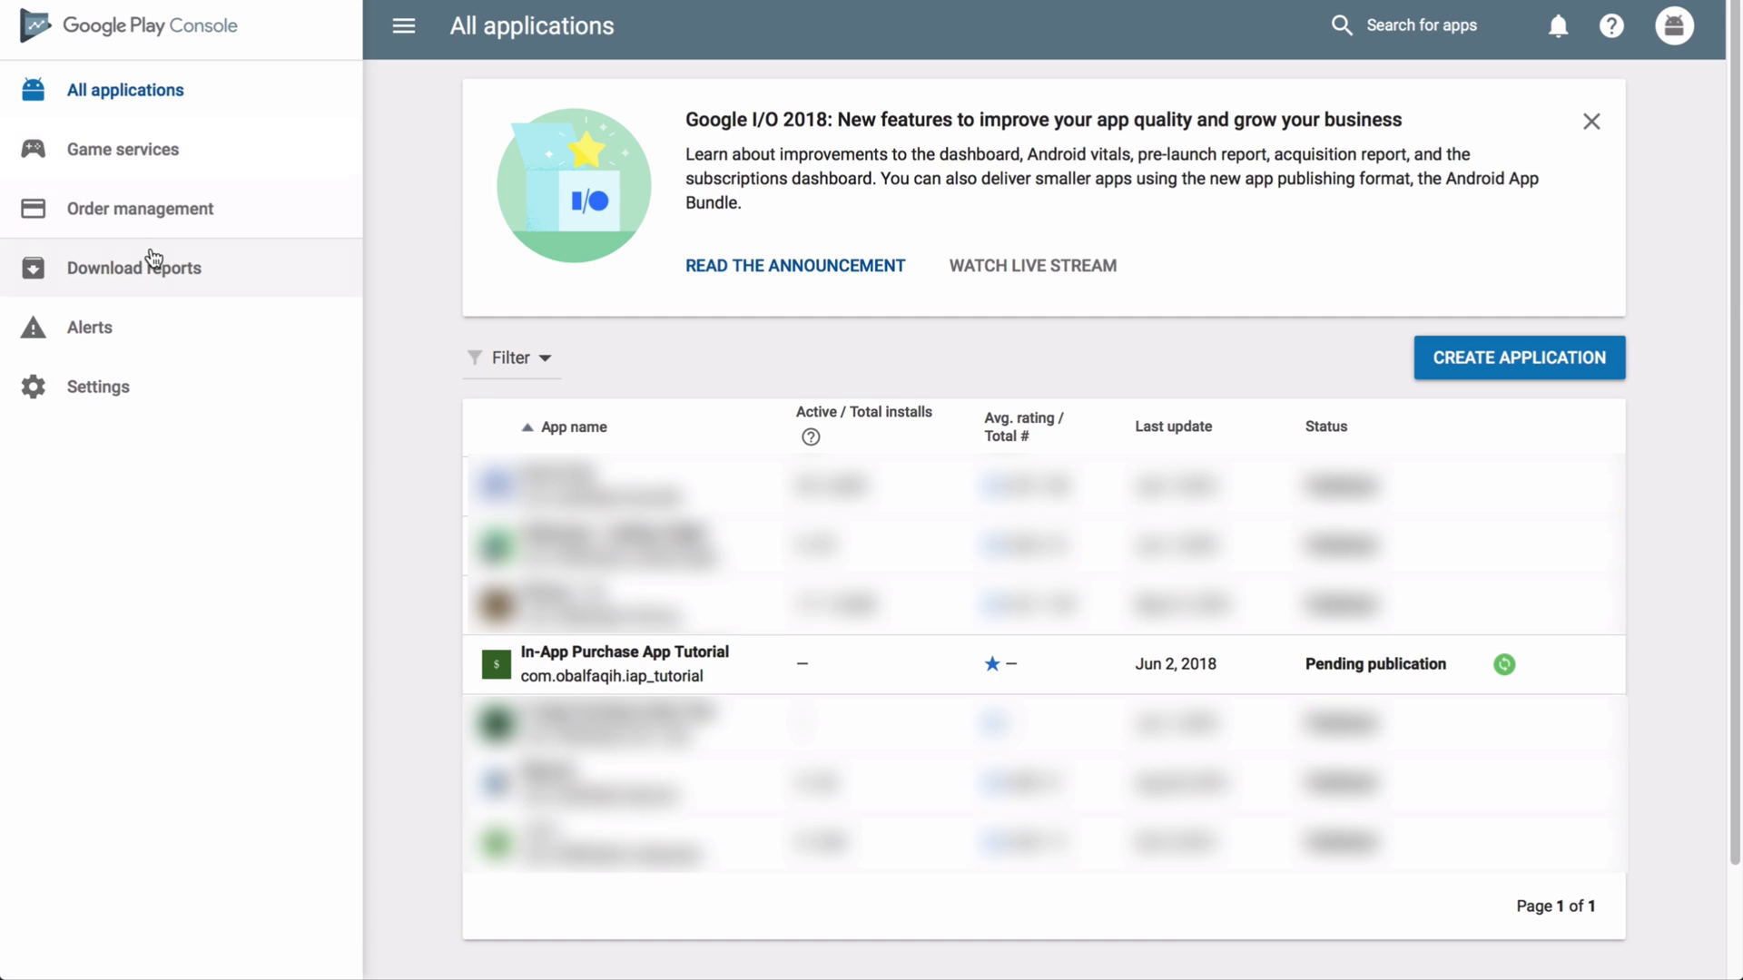
Step: In account Settings, append another tester Gmail address to the License Testing accounts list
left_click(100, 388)
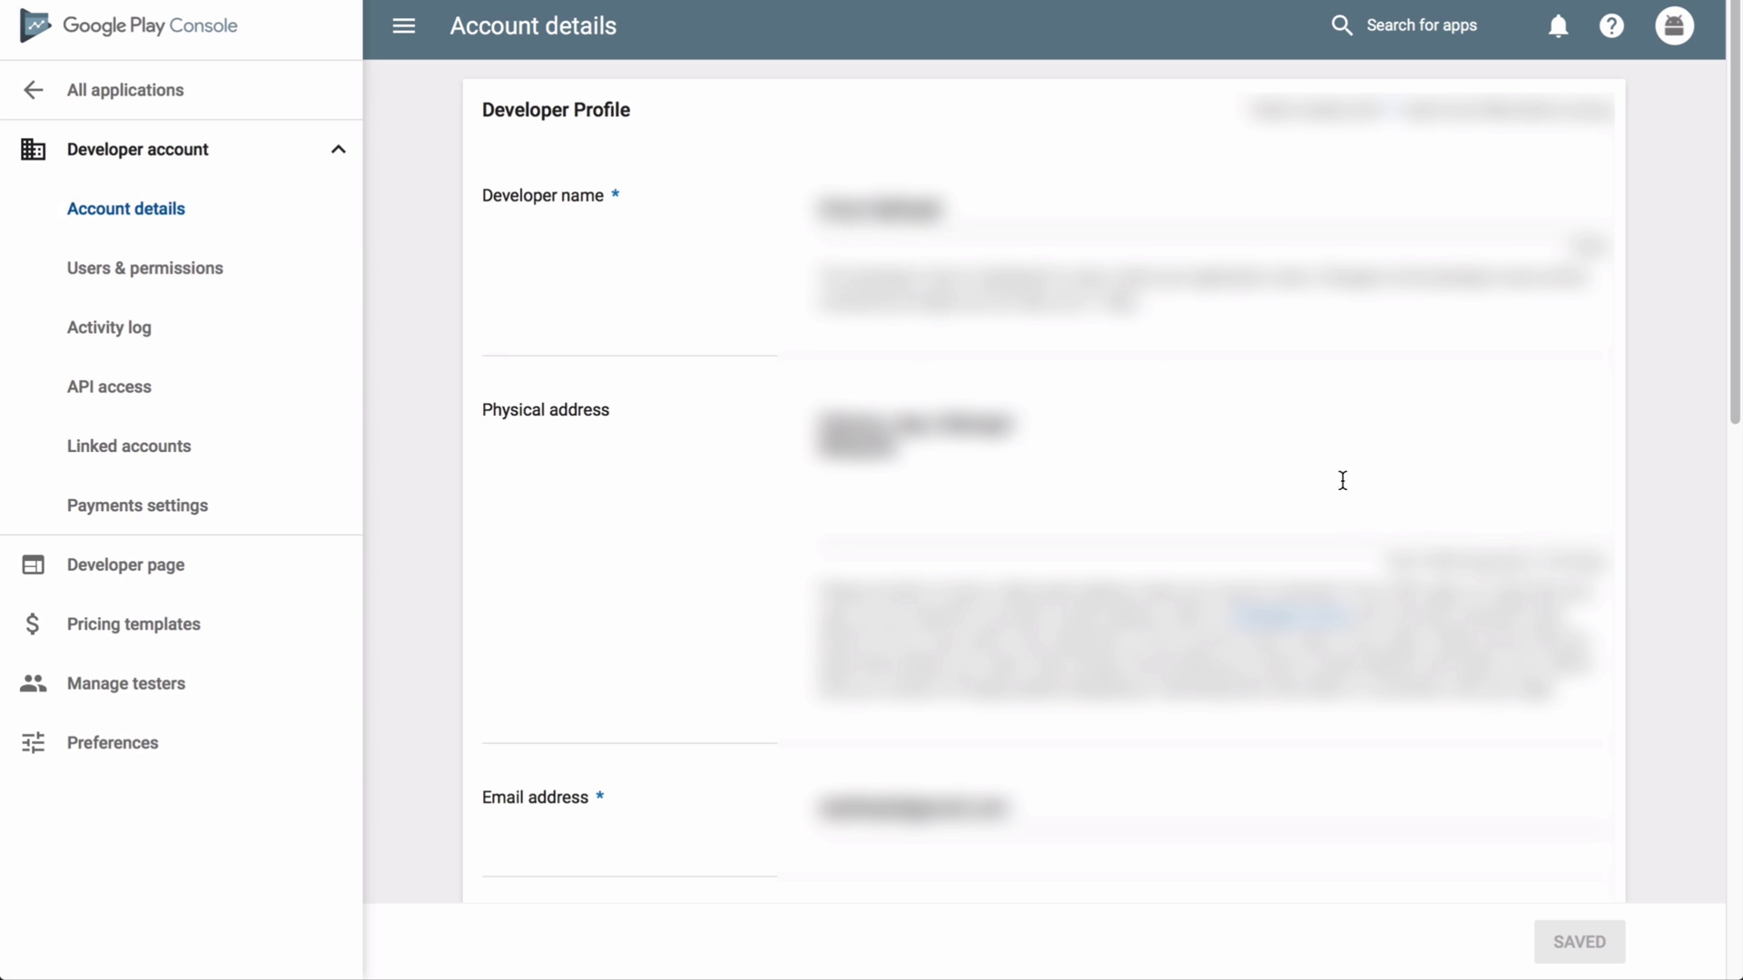
scroll(1347, 523, "down", 10)
left_click_drag(483, 314, 644, 331)
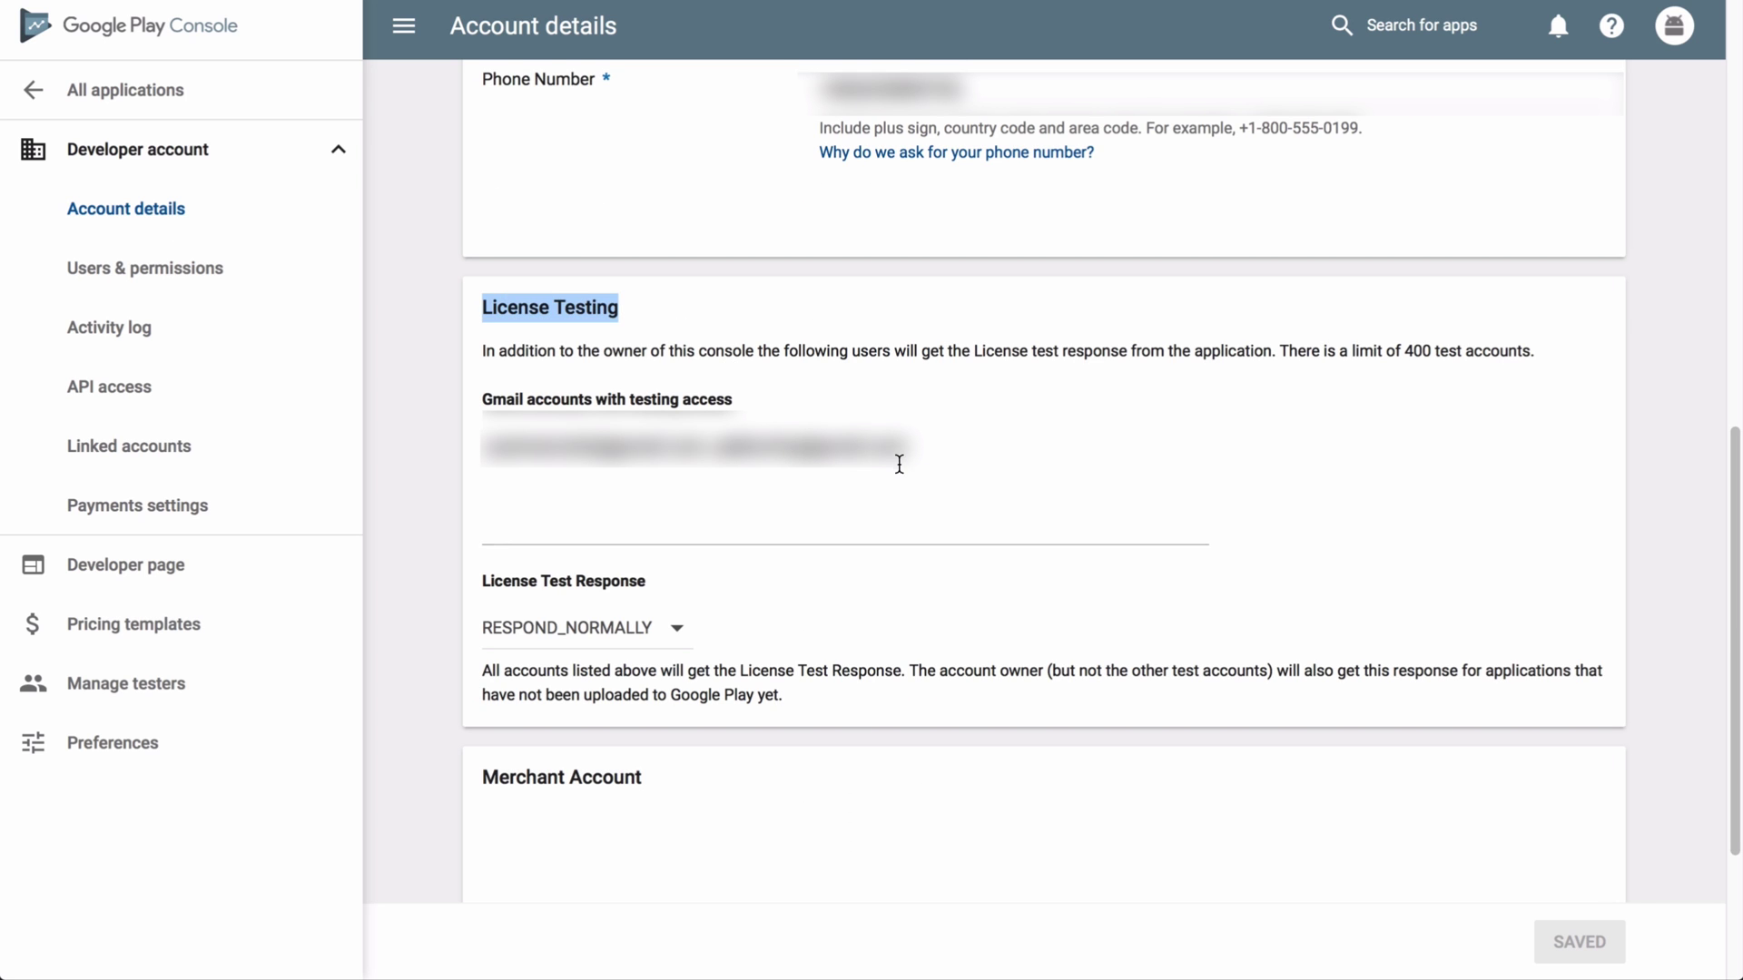
left_click(938, 451)
key("ctrl+v")
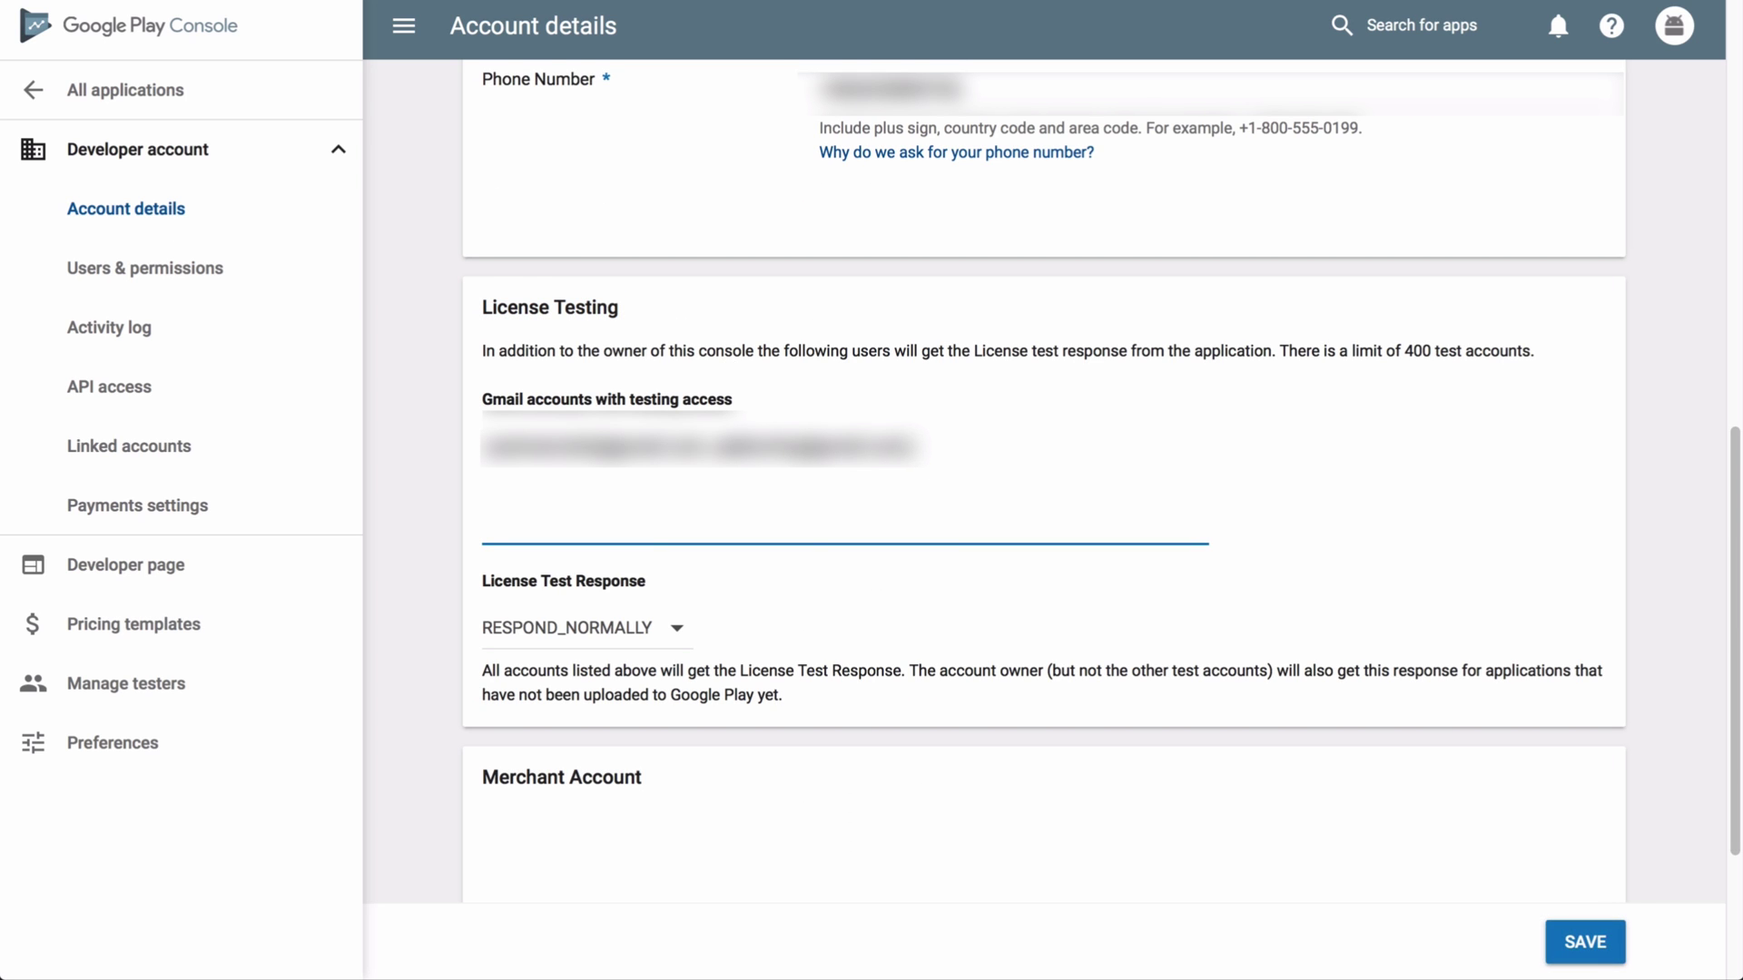
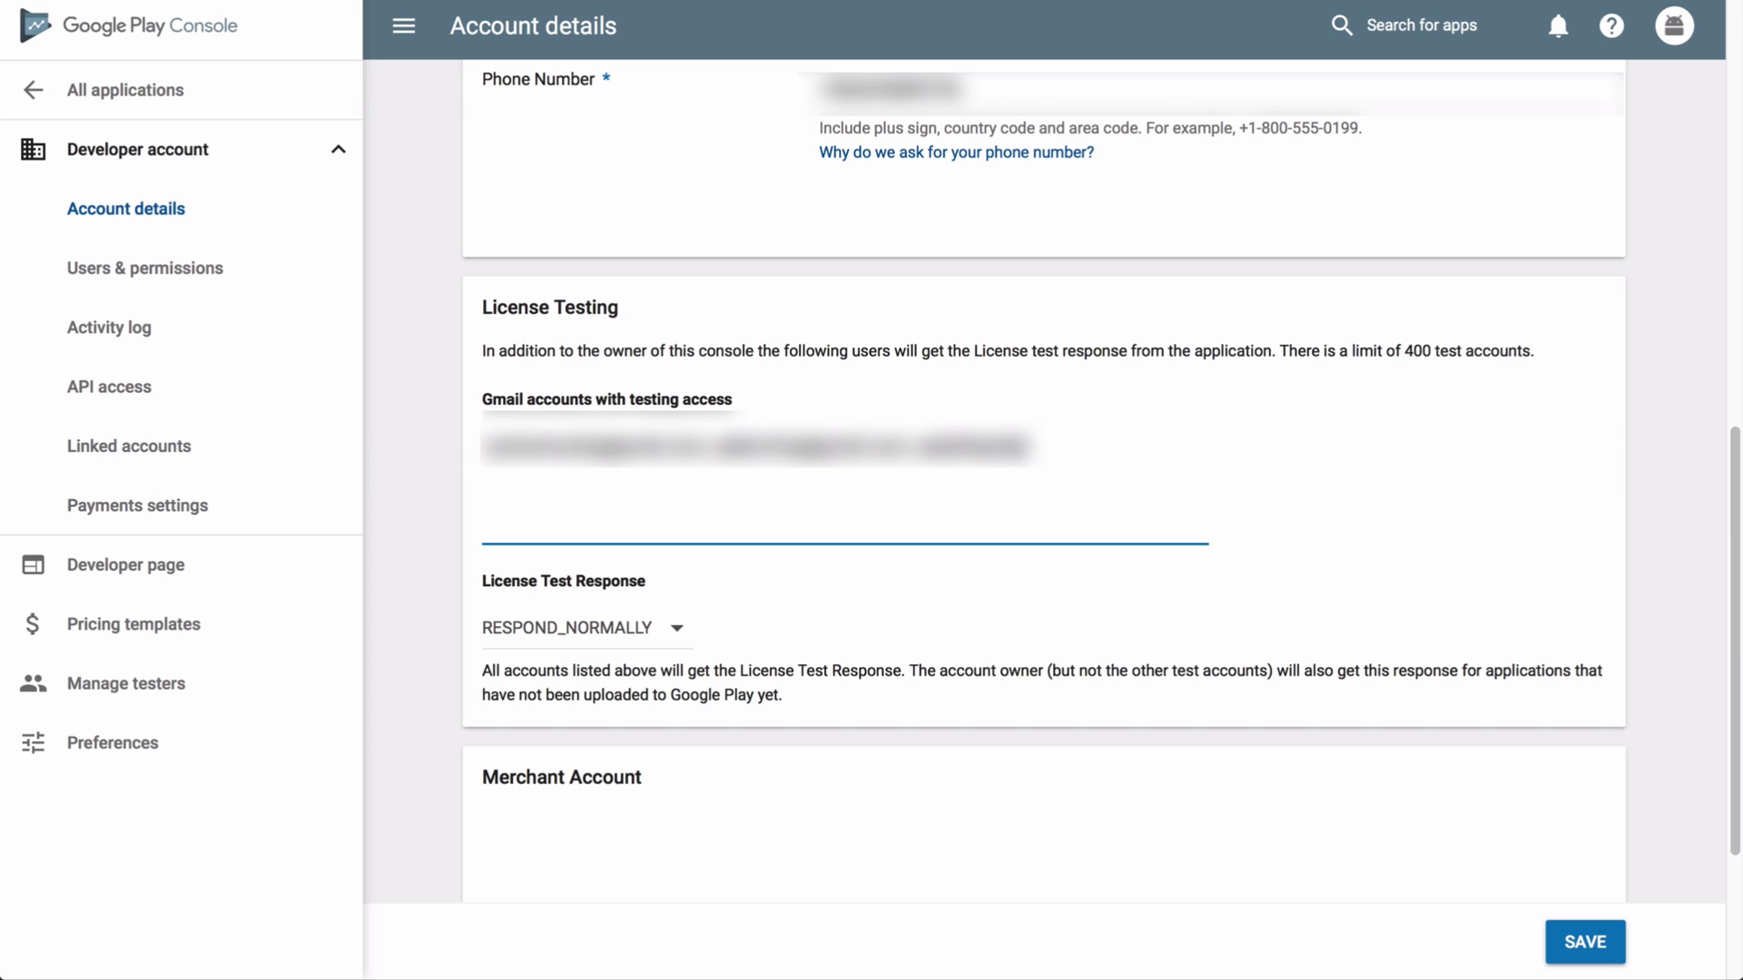
type("@gmail.com")
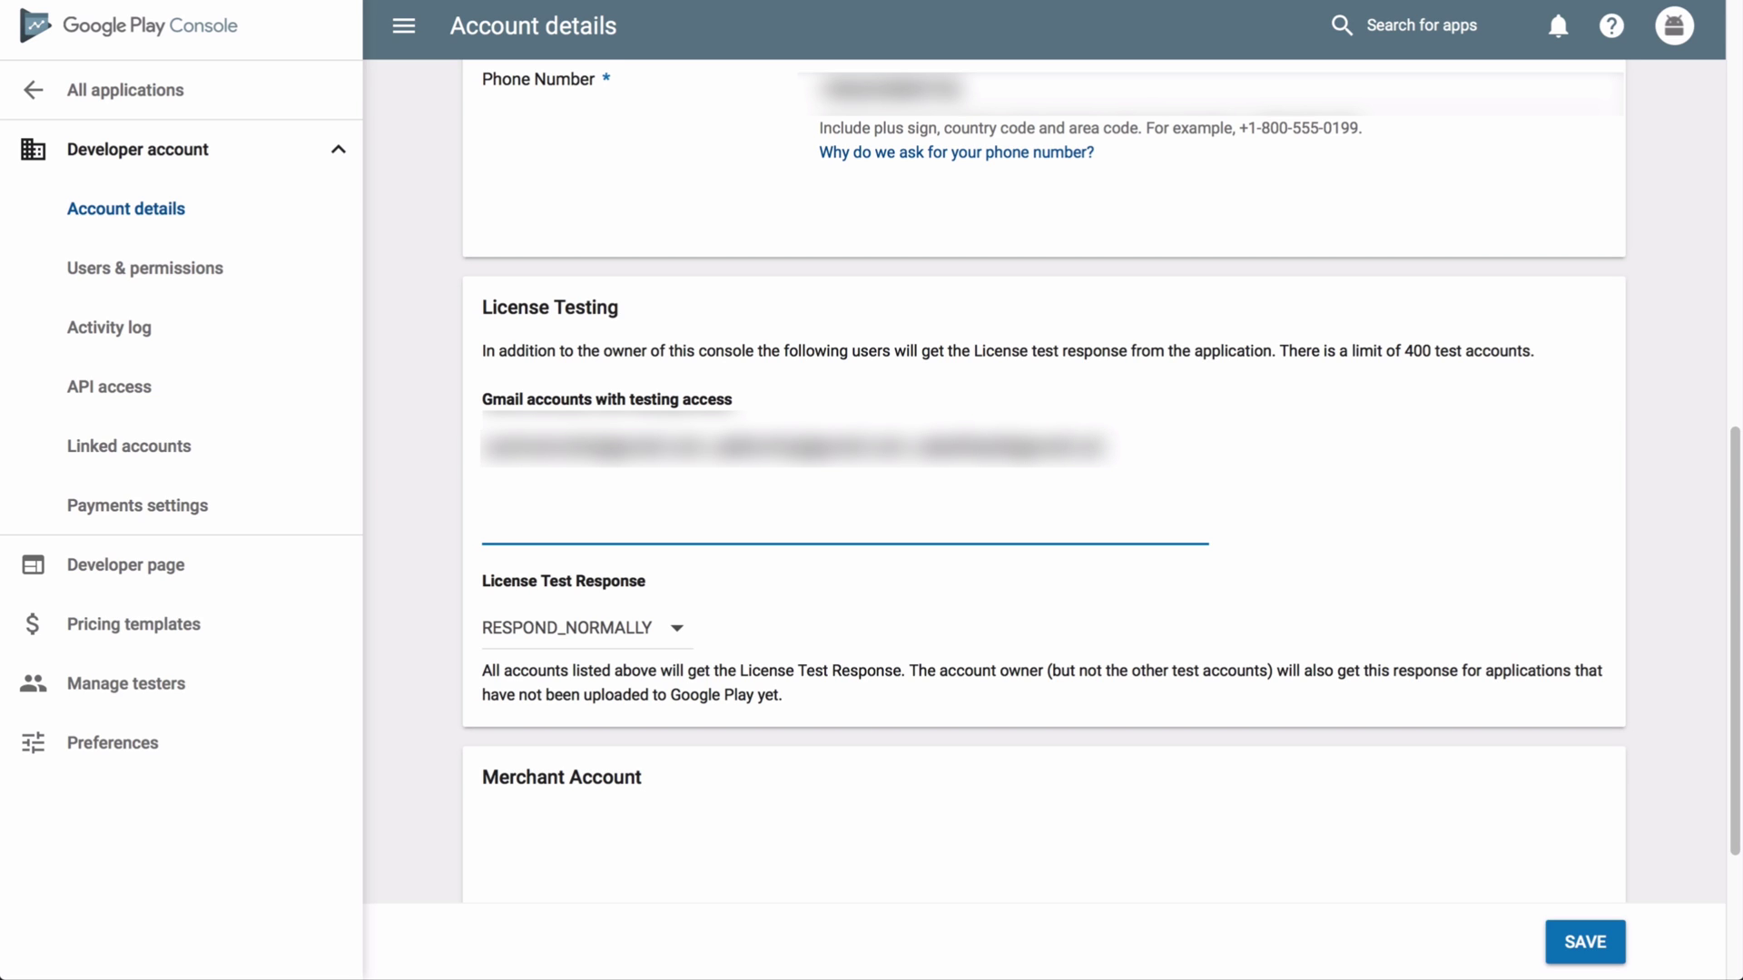
type("m")
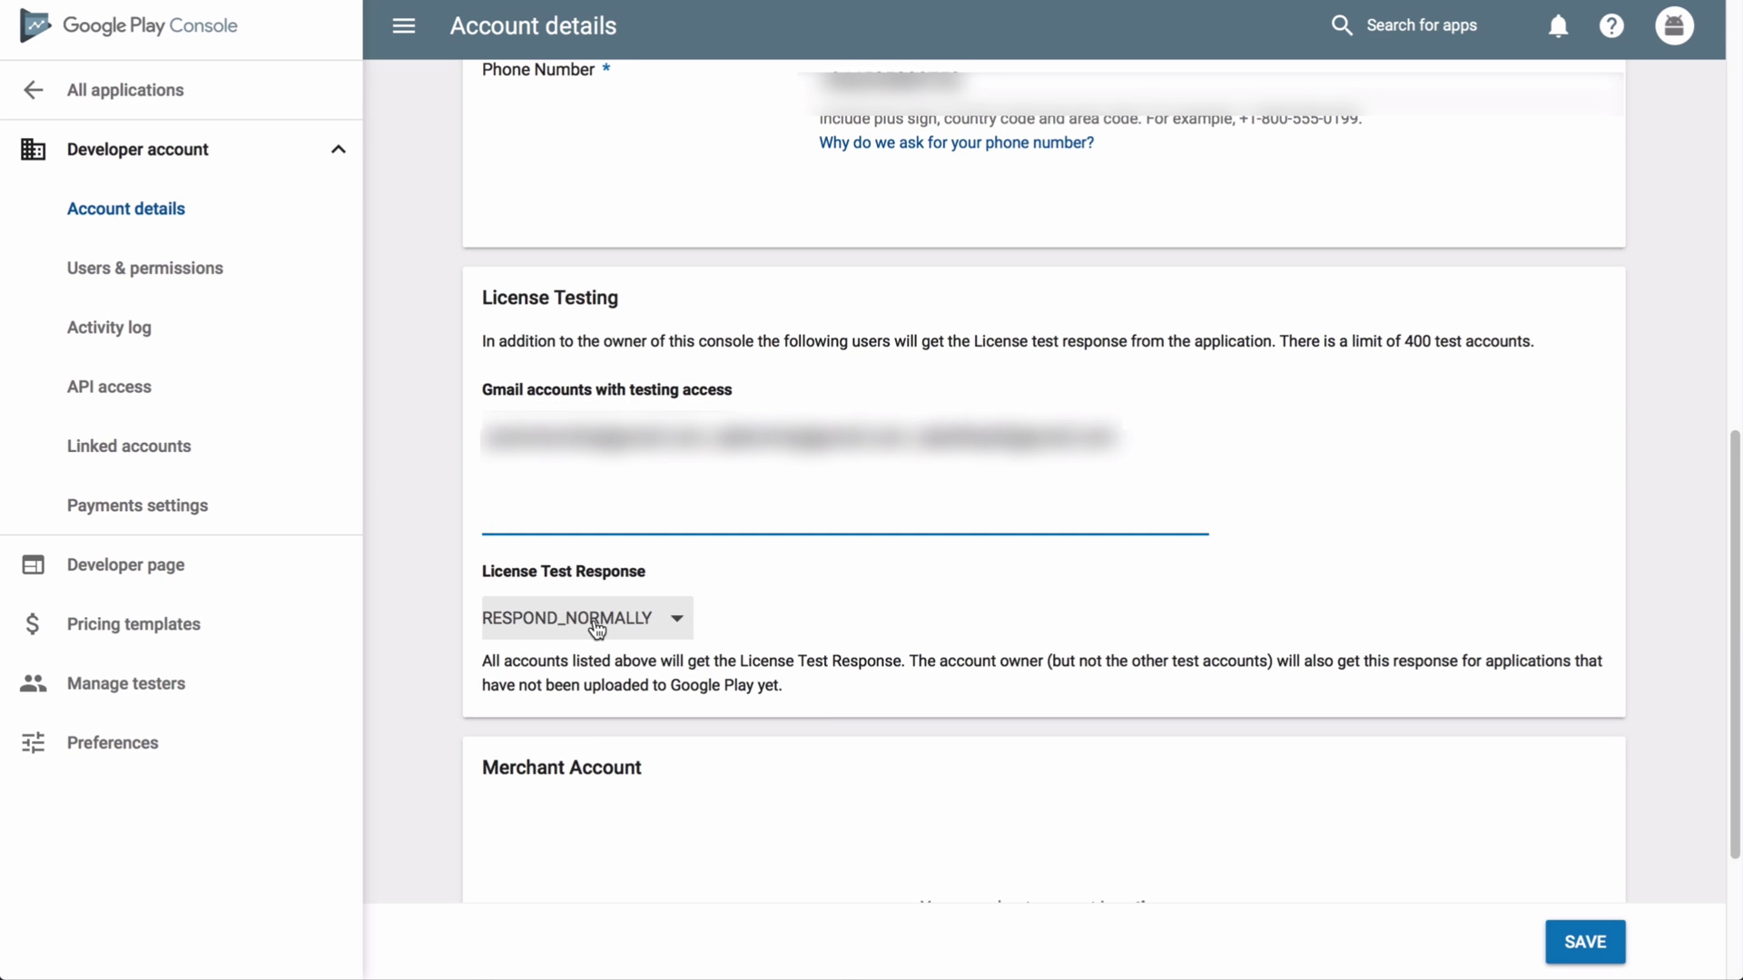
Step: Keep the license test response at RESPOND_NORMALLY, save, and return to All applications
left_click(540, 606)
left_click(544, 594)
scroll(1284, 676, "down", 3)
left_click(1582, 941)
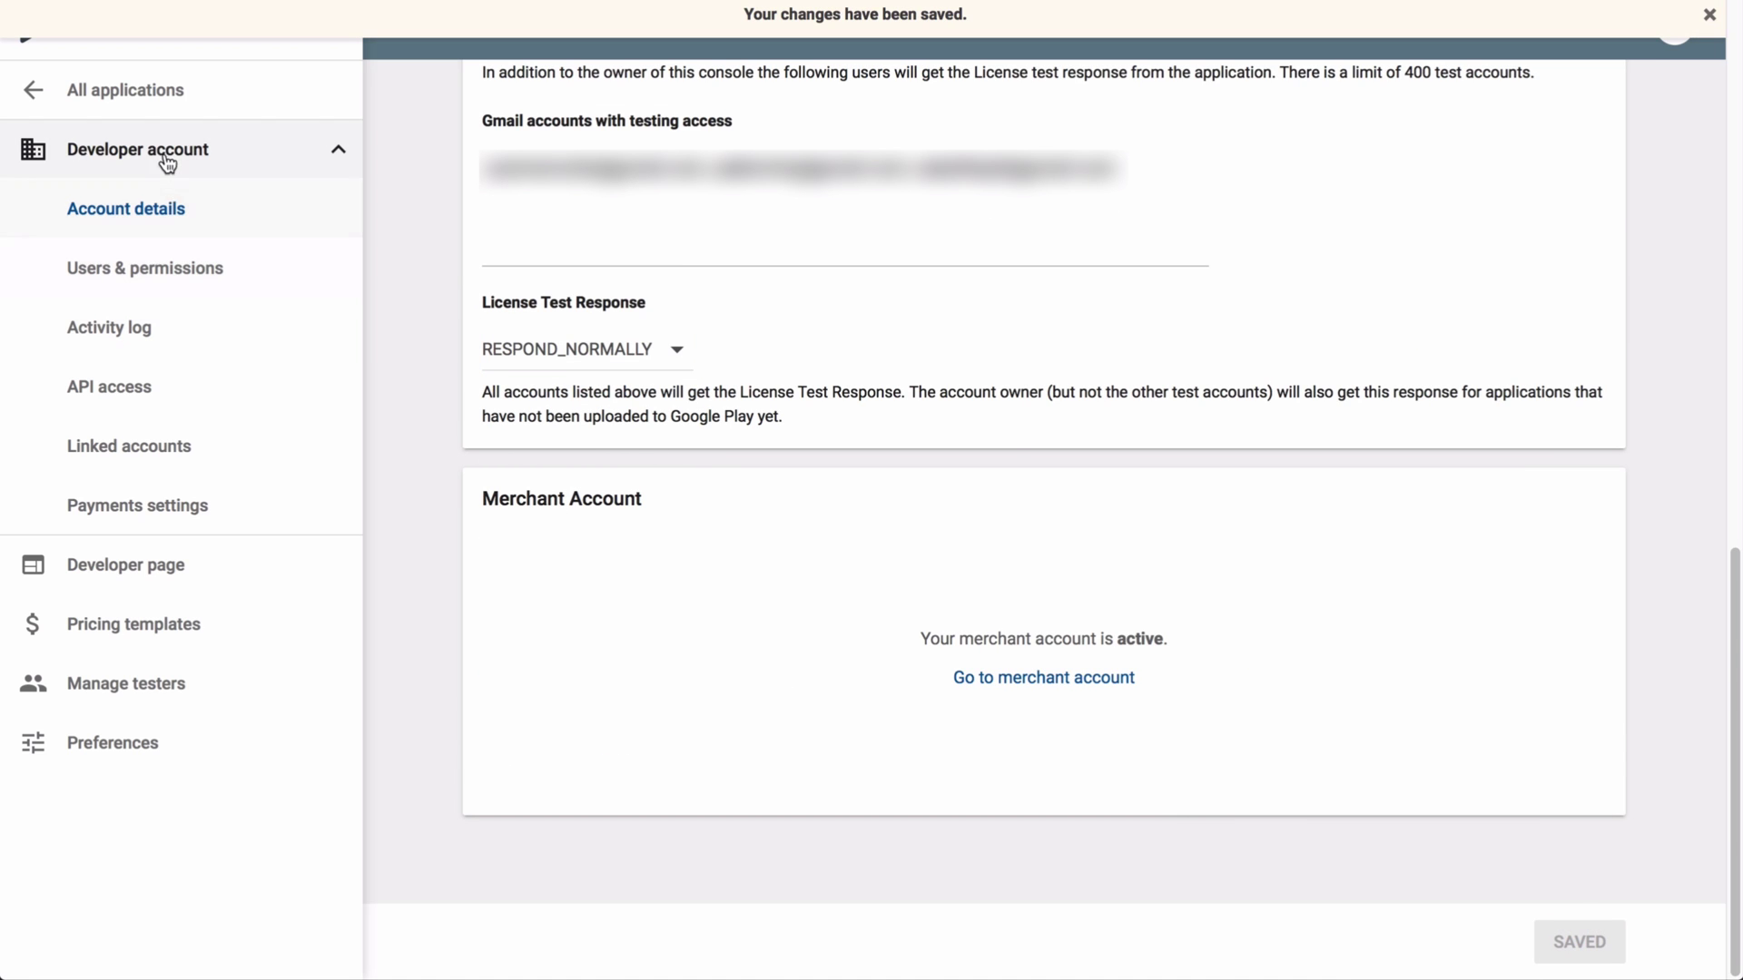
left_click(165, 107)
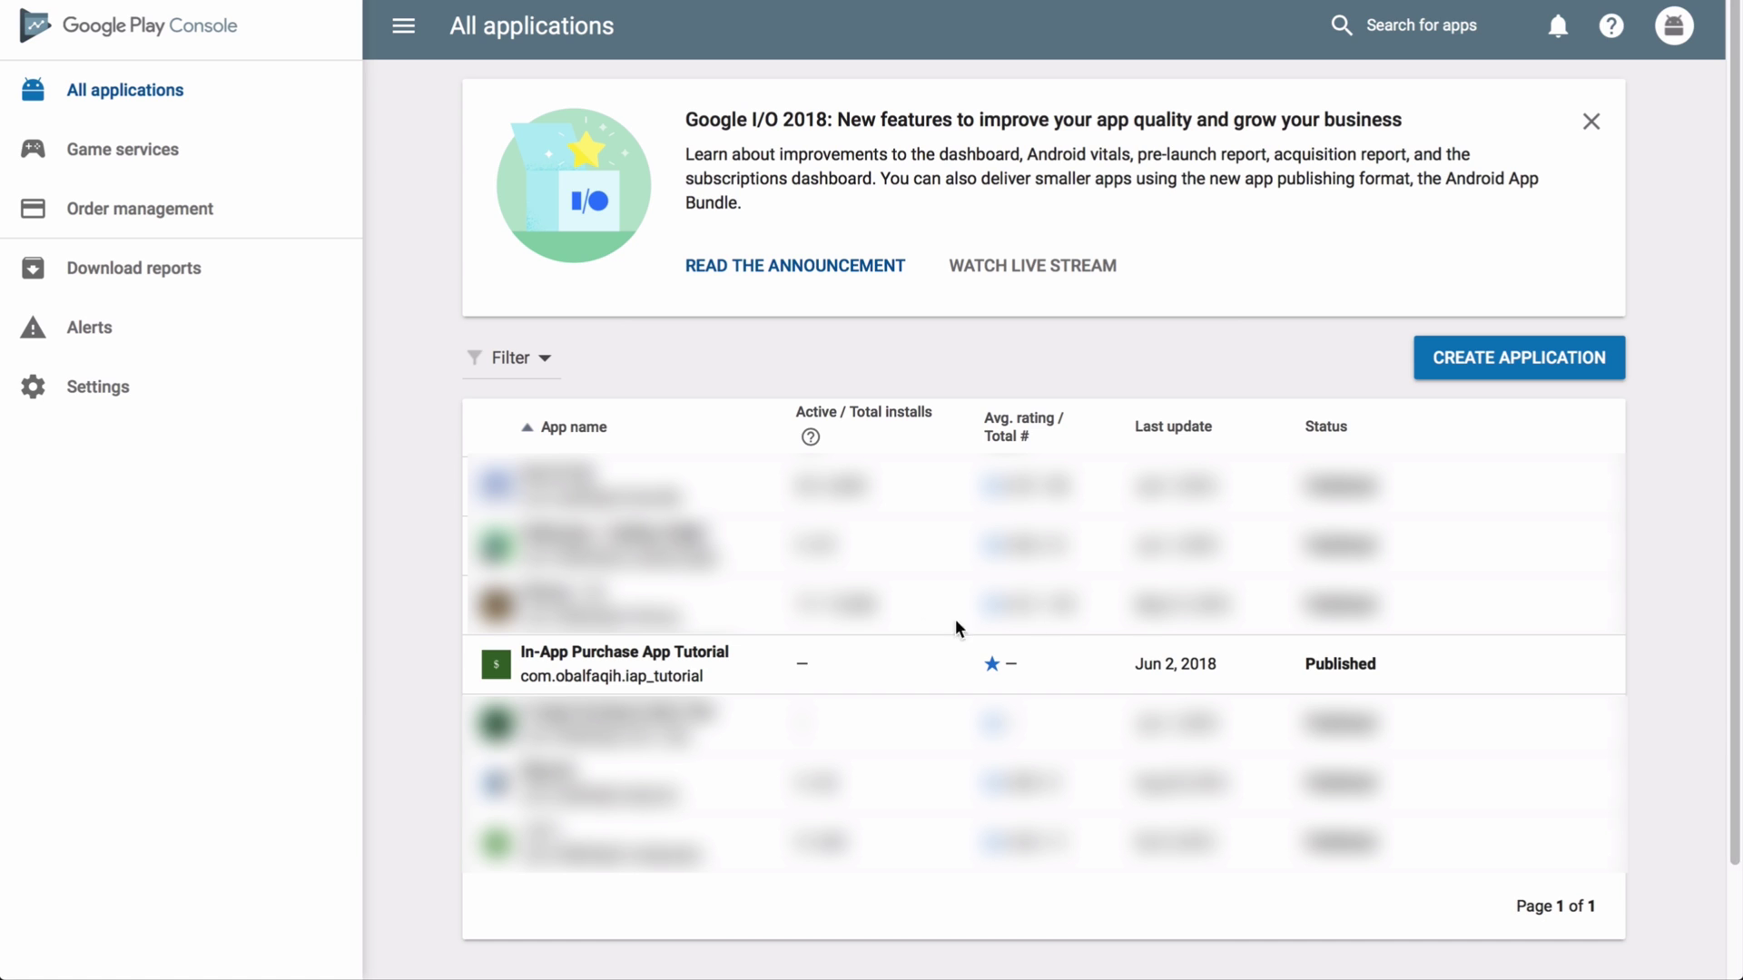
Step: Open the app's Alpha track tester settings via App releases and select the opt-in URL
left_click(1597, 668)
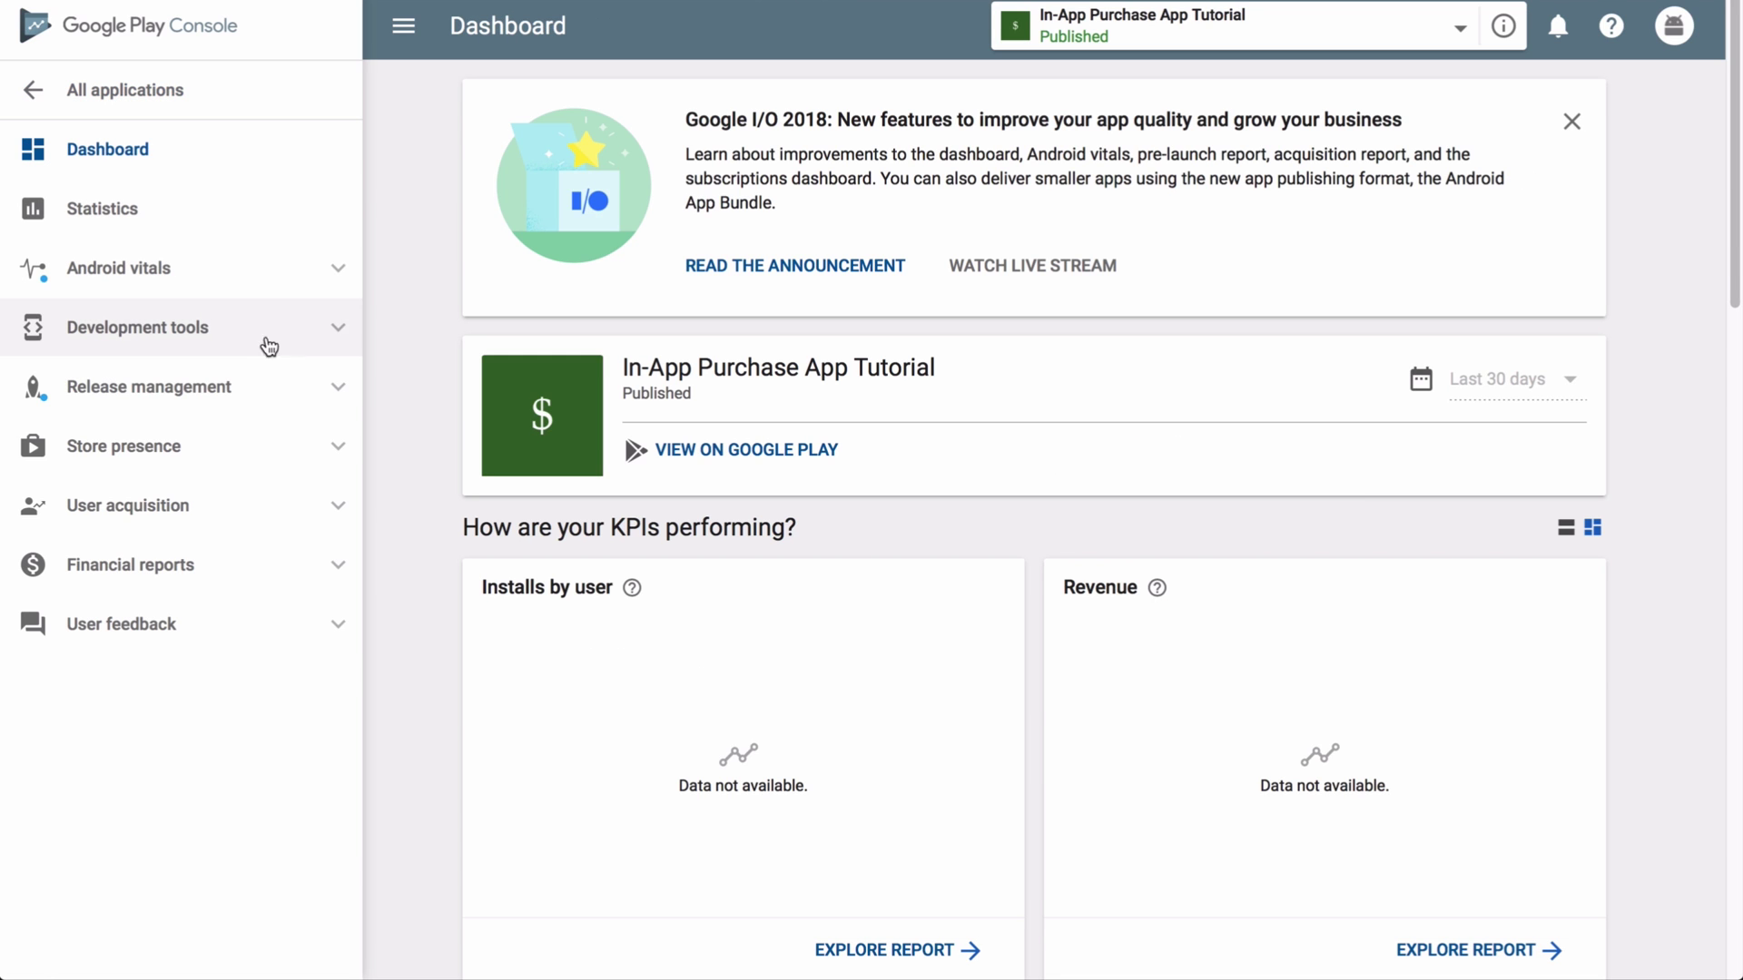
left_click(281, 385)
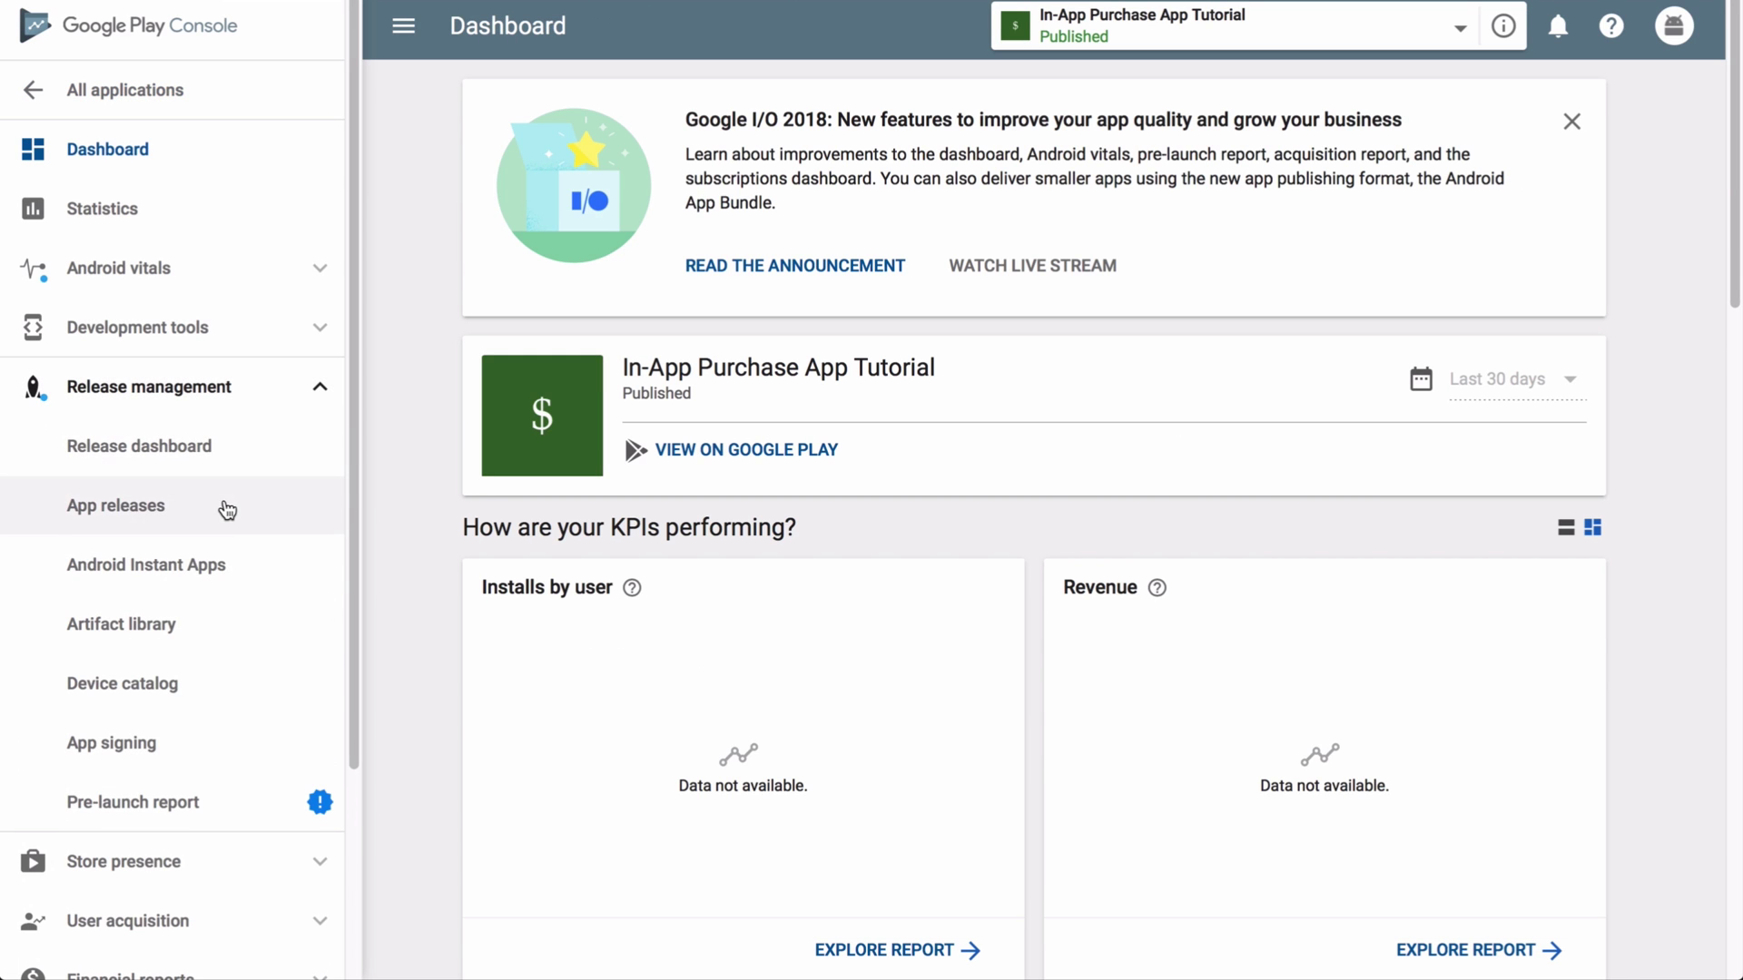
left_click(261, 504)
scroll(1517, 720, "down", 4)
scroll(1482, 717, "down", 5)
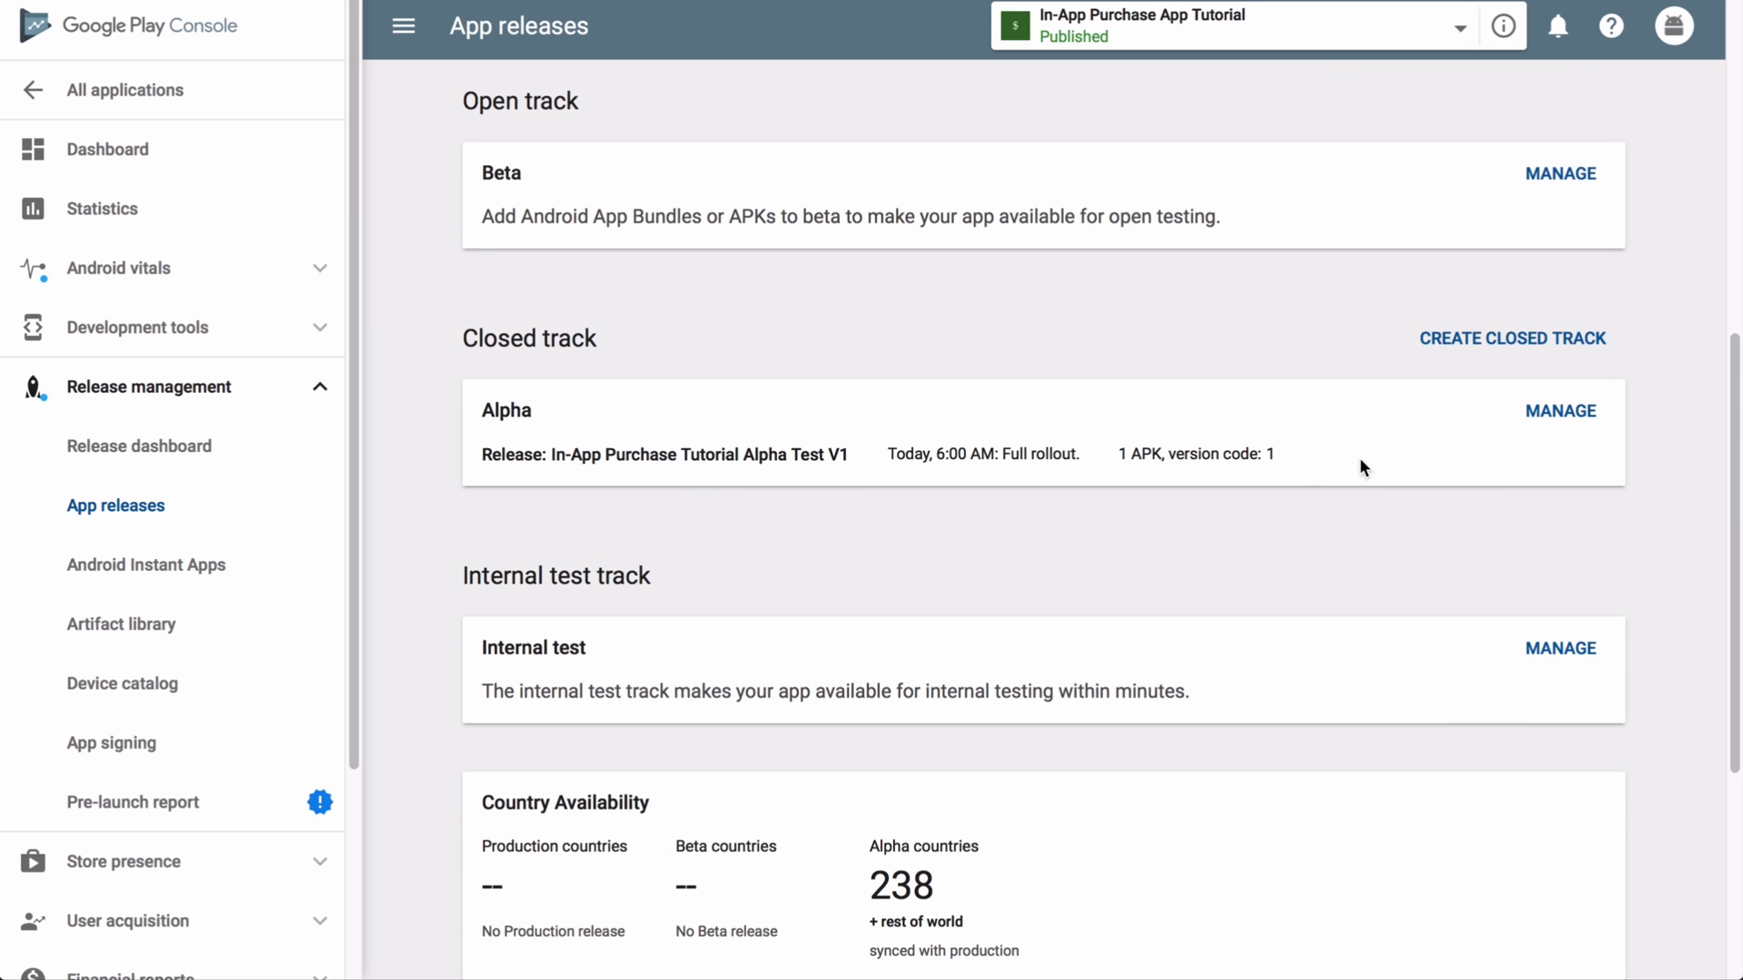
left_click(1560, 414)
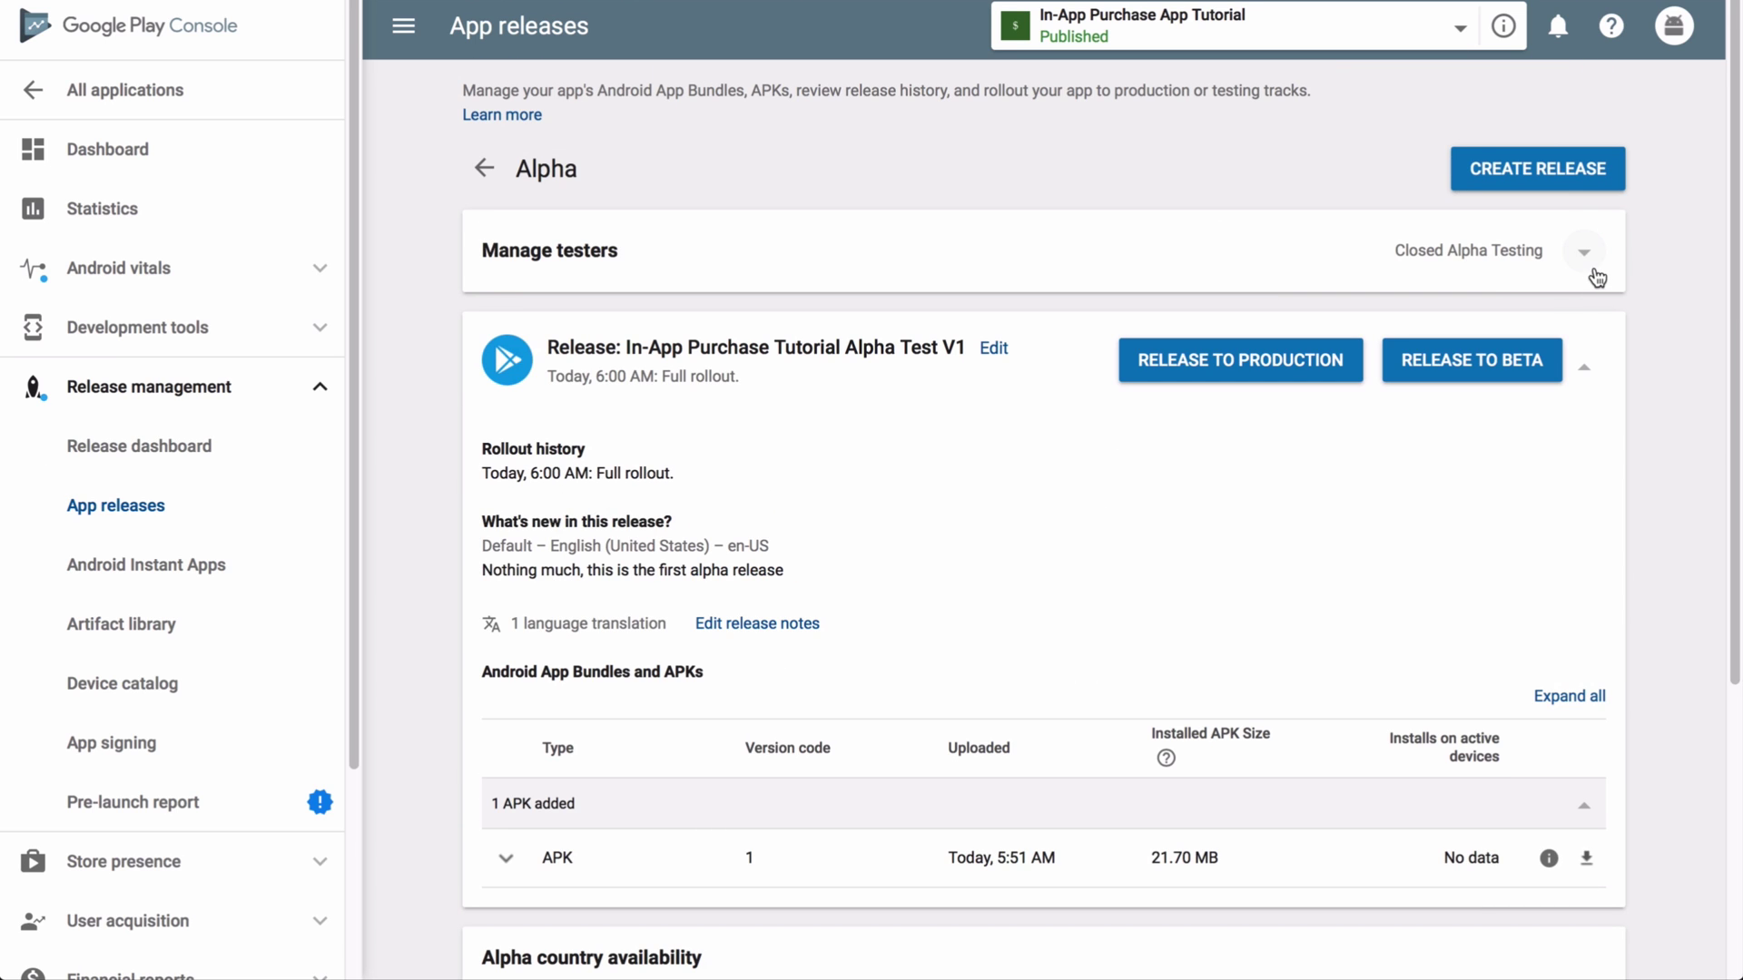
left_click(1595, 272)
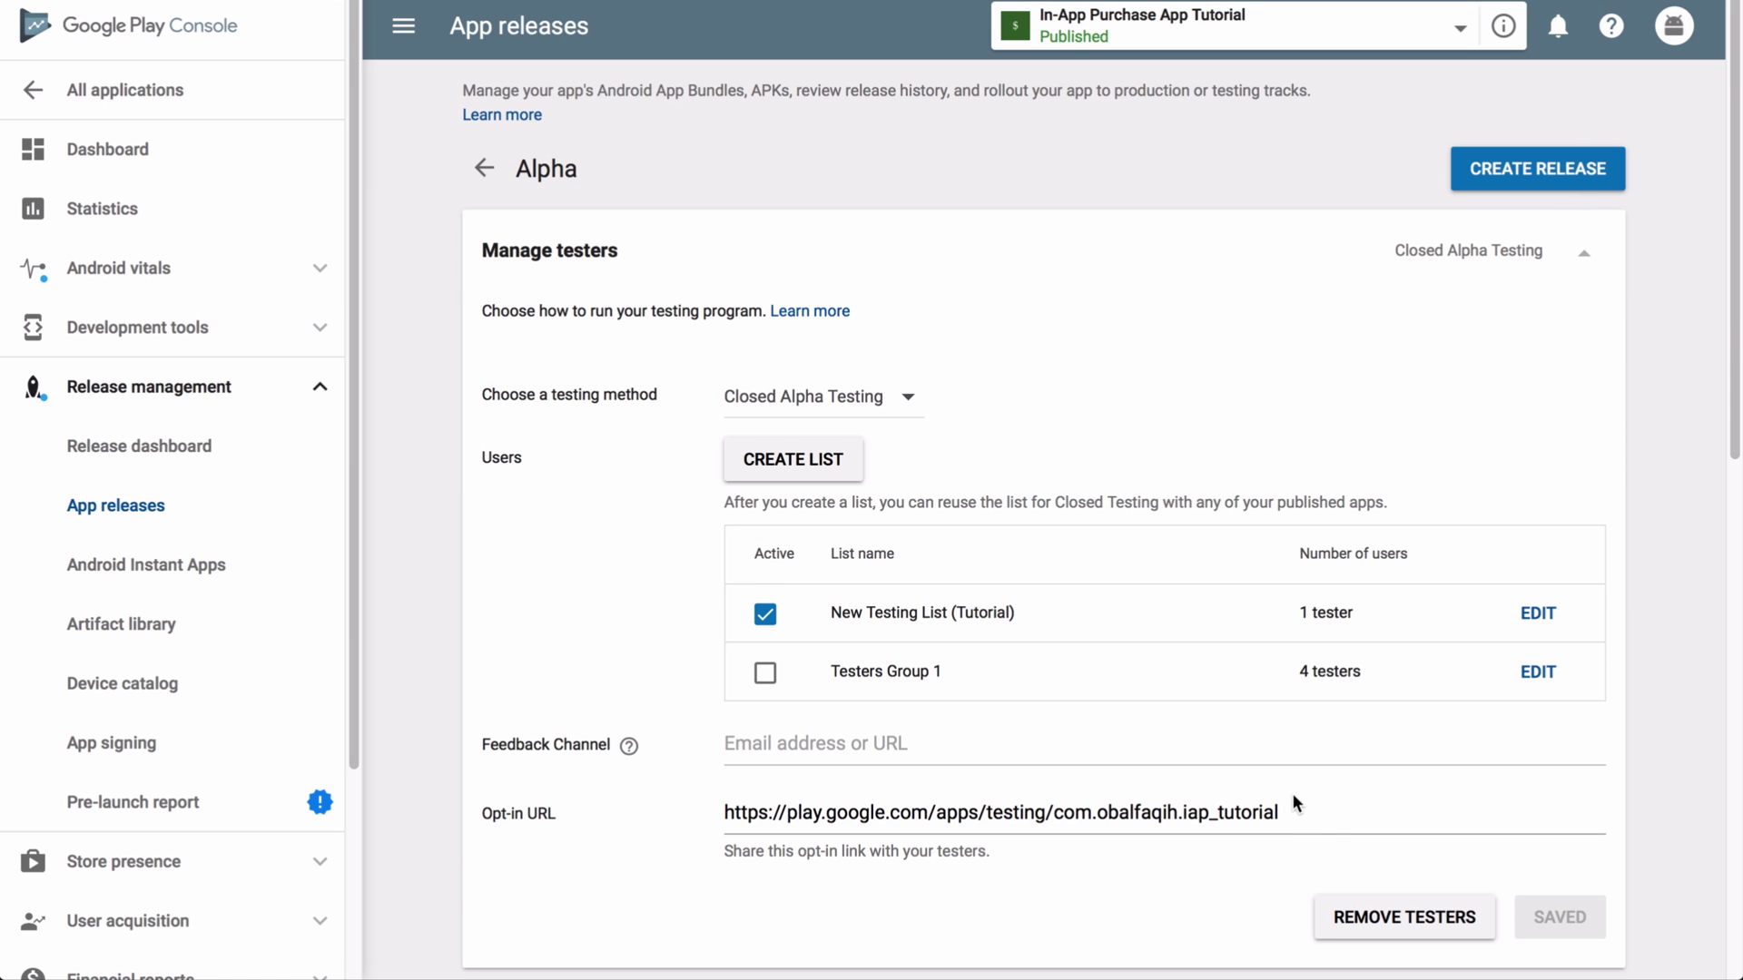
left_click_drag(1296, 804, 711, 806)
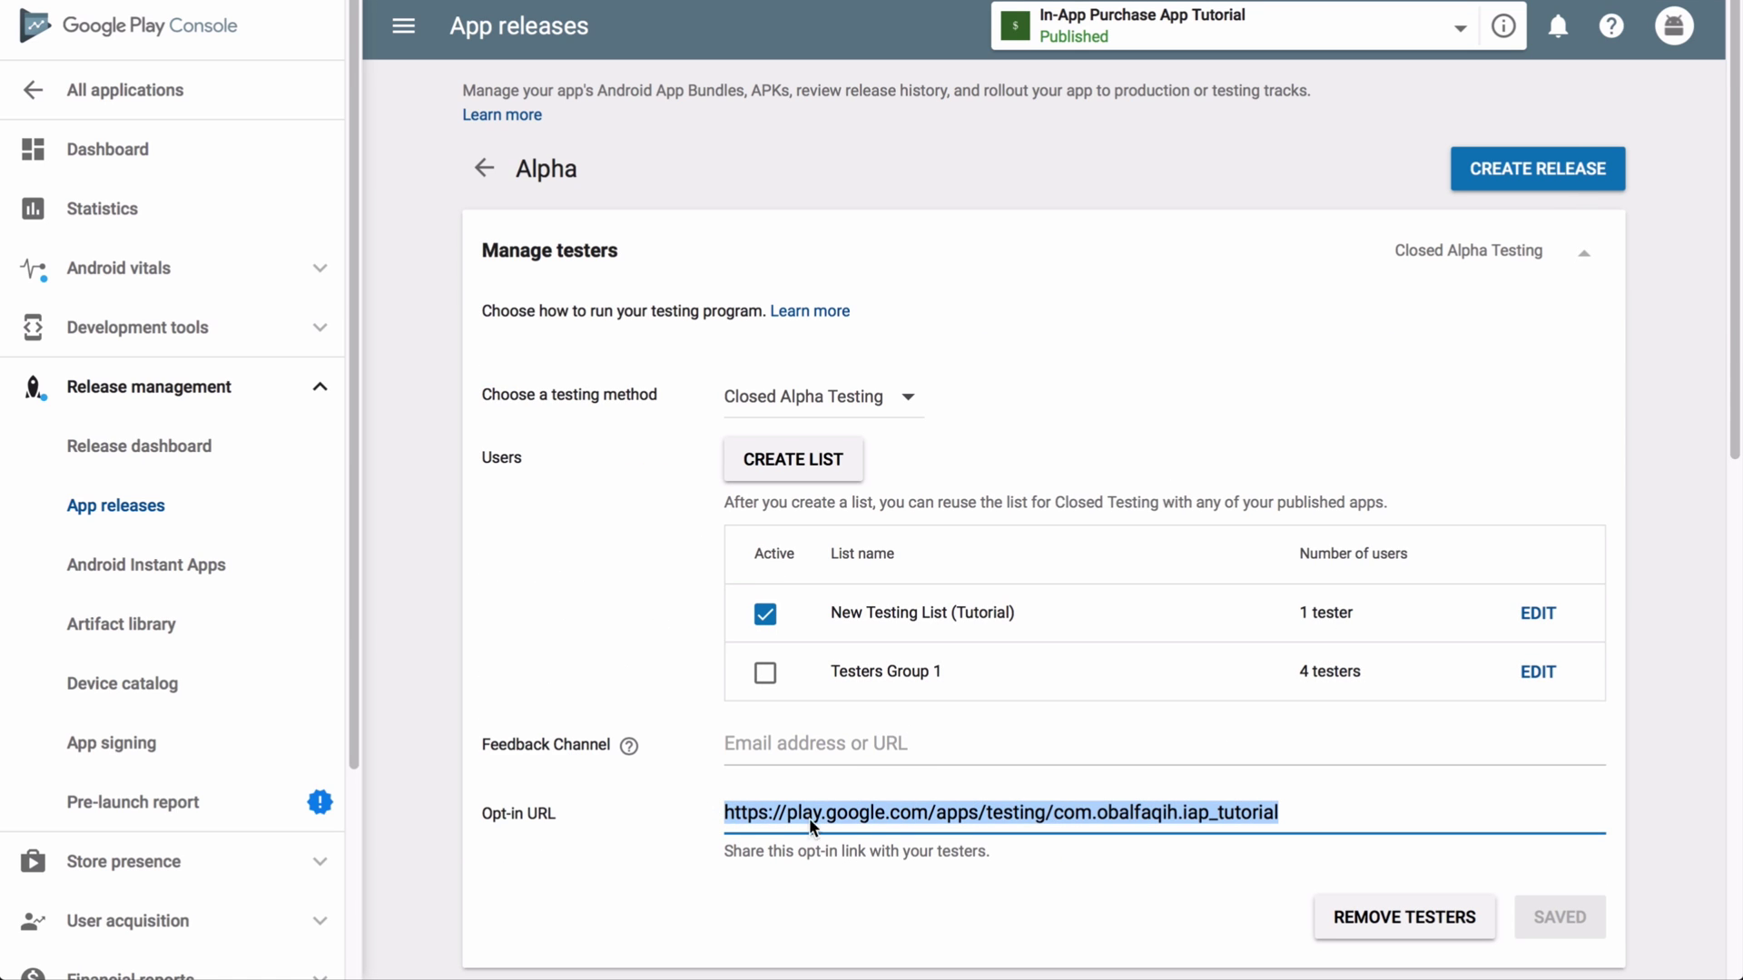